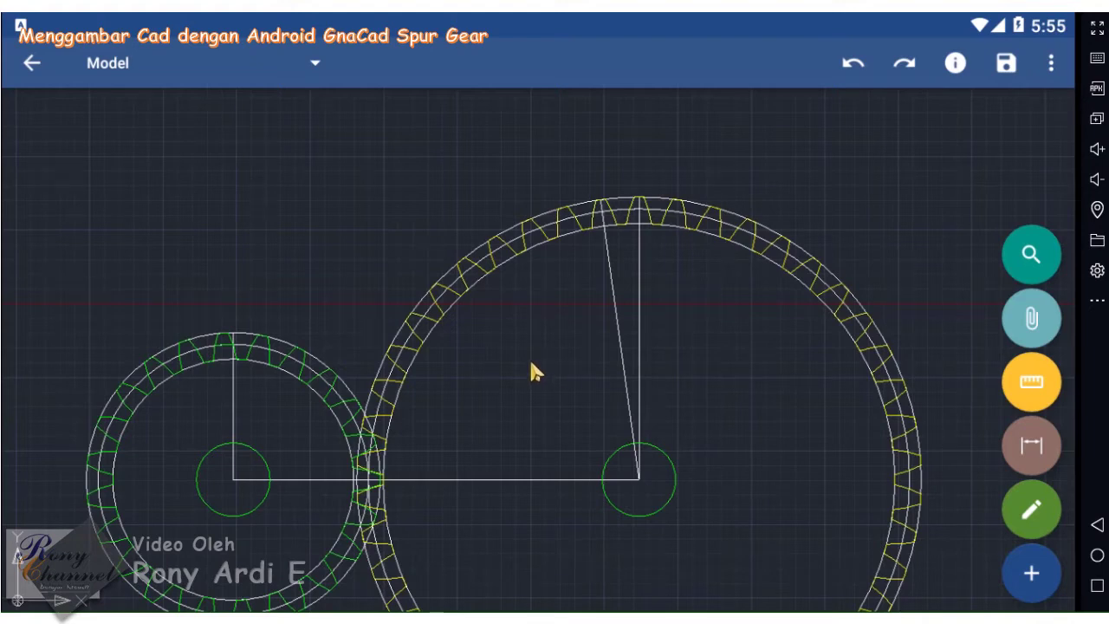
# - Pan the two-gear drawing, then switch back to the Menghitung Gear.xlsx spreadsheet
pyautogui.moveTo(534, 371); pyautogui.dragTo(574, 241)
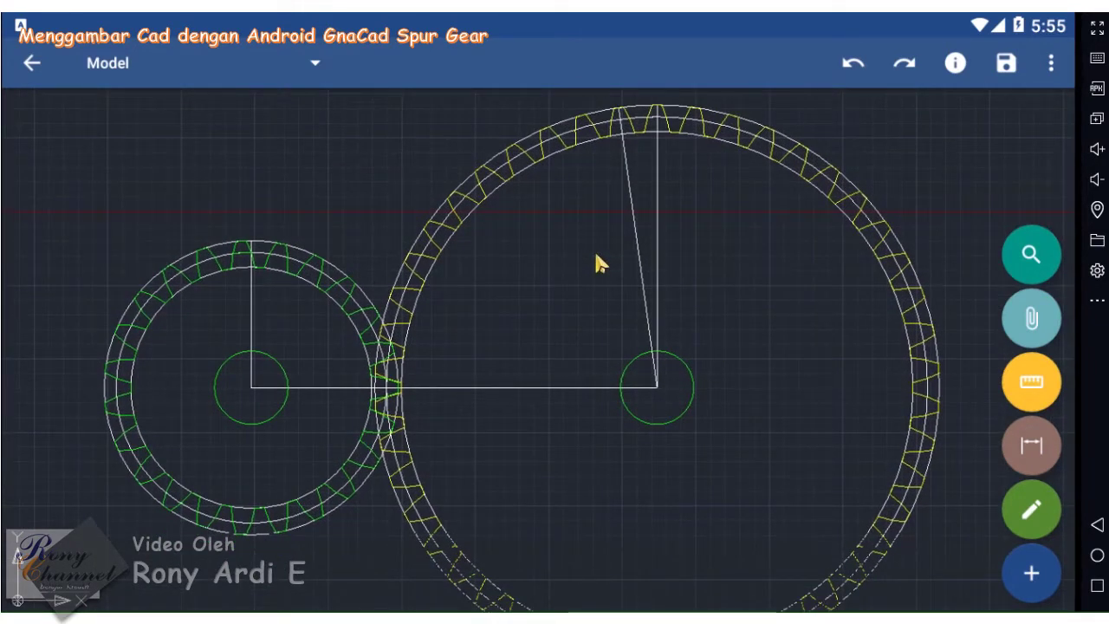
pyautogui.moveTo(609, 218); pyautogui.dragTo(552, 346)
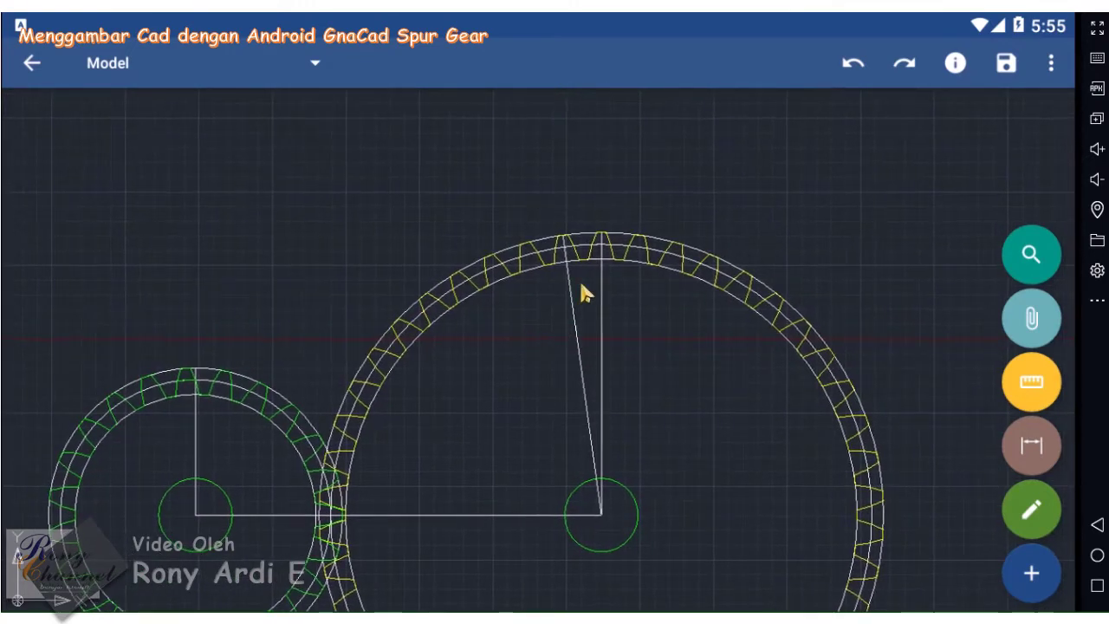
pyautogui.click(1096, 585)
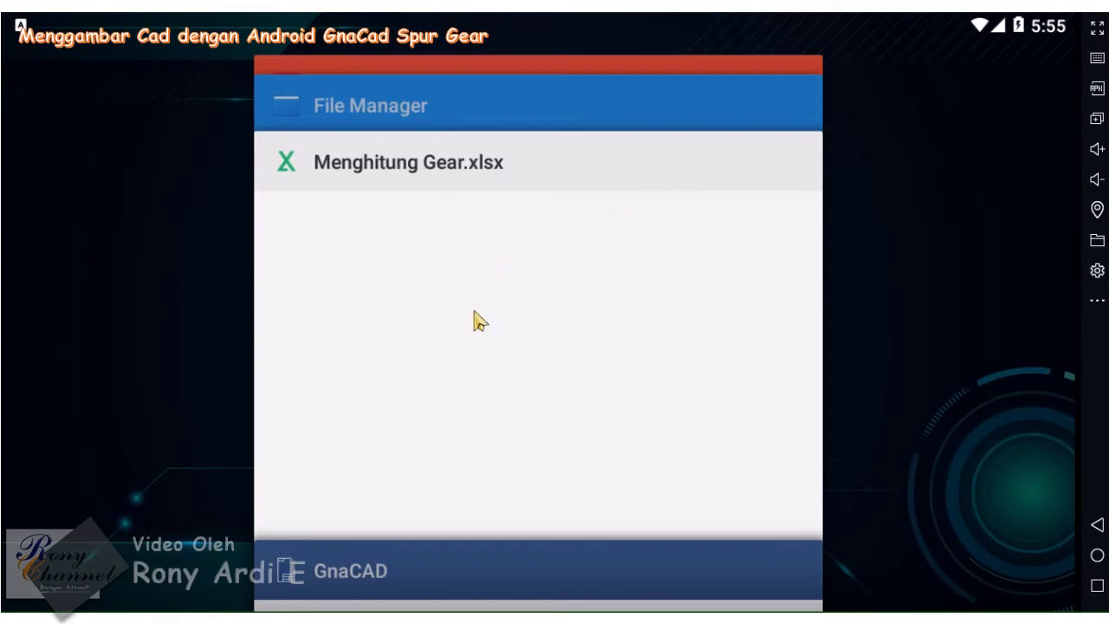
pyautogui.click(480, 322)
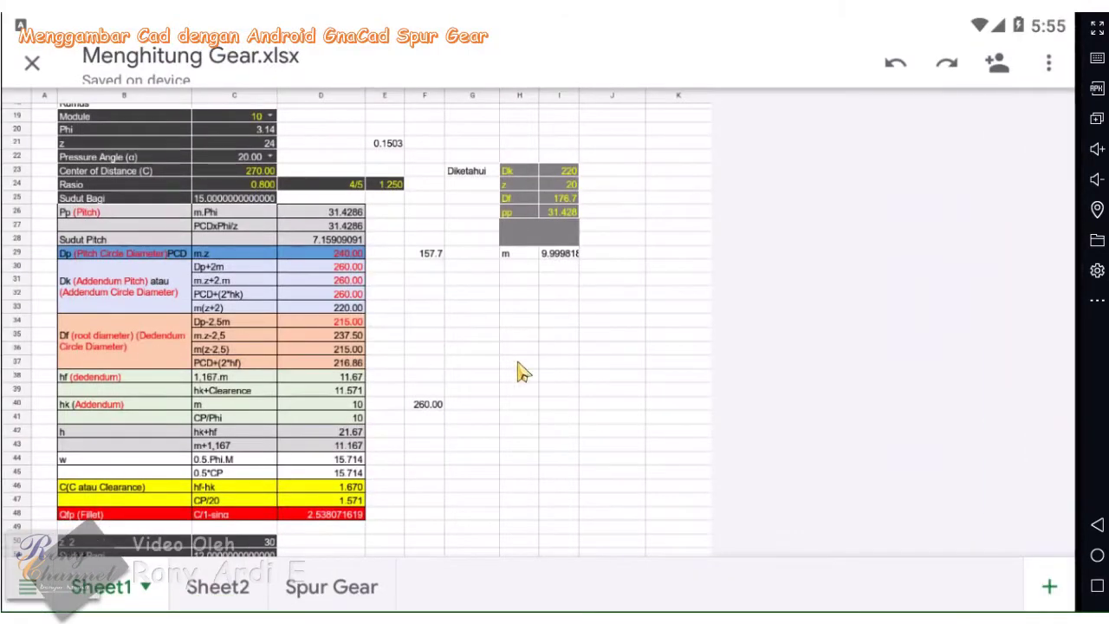
pyautogui.click(517, 363)
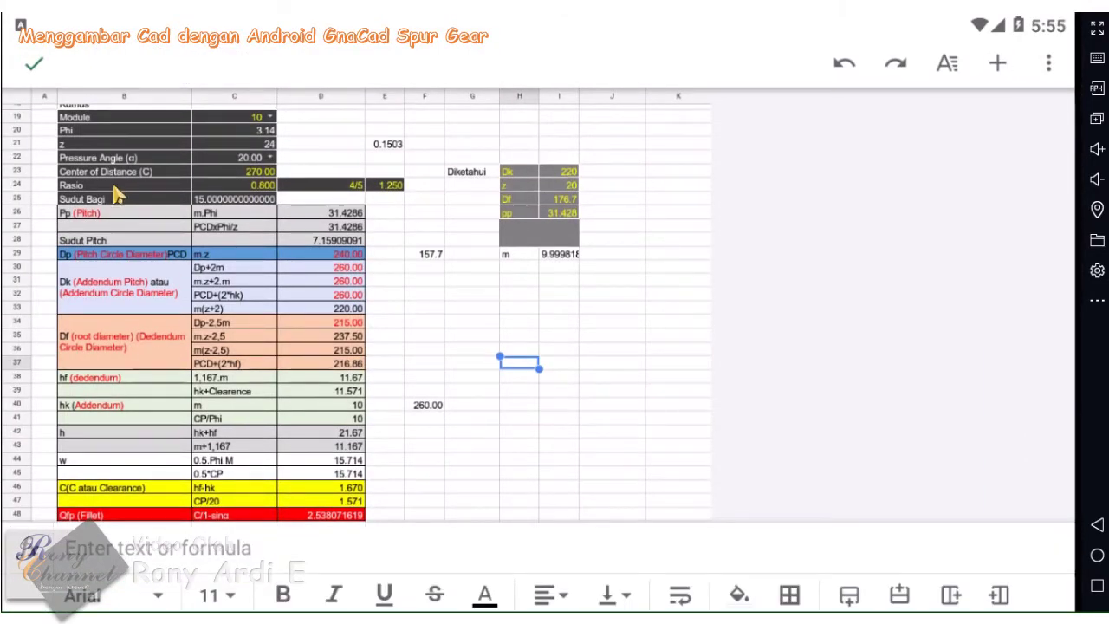
pyautogui.keyDown('ctrl'); pyautogui.scroll(2, 56, 128); pyautogui.keyUp('ctrl')
pyautogui.keyDown('ctrl'); pyautogui.scroll(2, 74, 128); pyautogui.keyUp('ctrl')
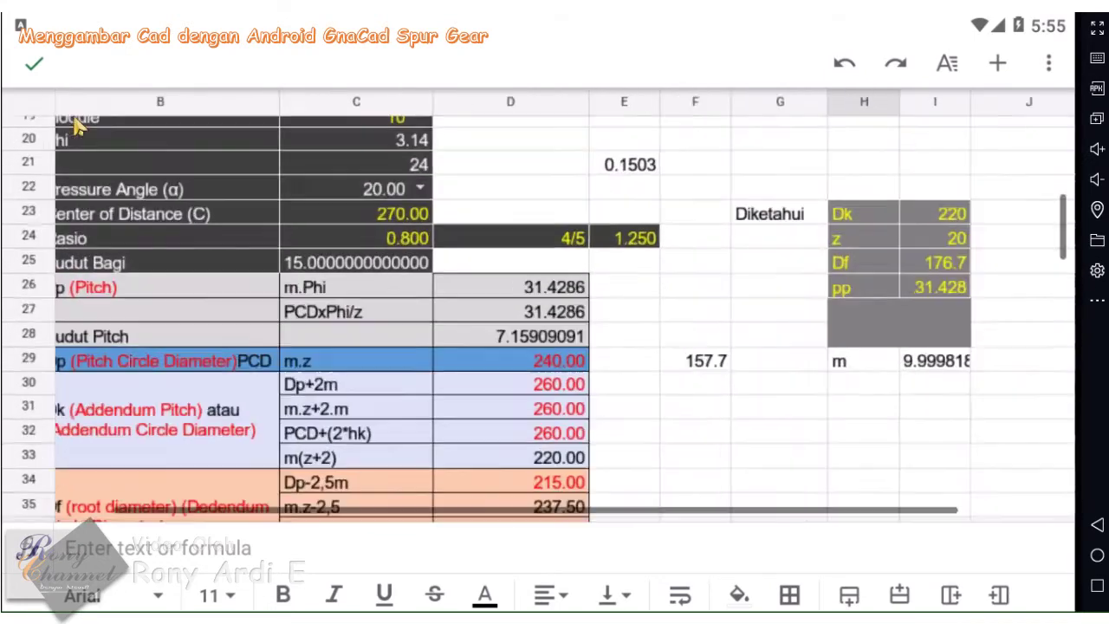
pyautogui.keyDown('ctrl'); pyautogui.scroll(2, 76, 126); pyautogui.keyUp('ctrl')
pyautogui.keyDown('ctrl'); pyautogui.scroll(-1, 240, 225); pyautogui.keyUp('ctrl')
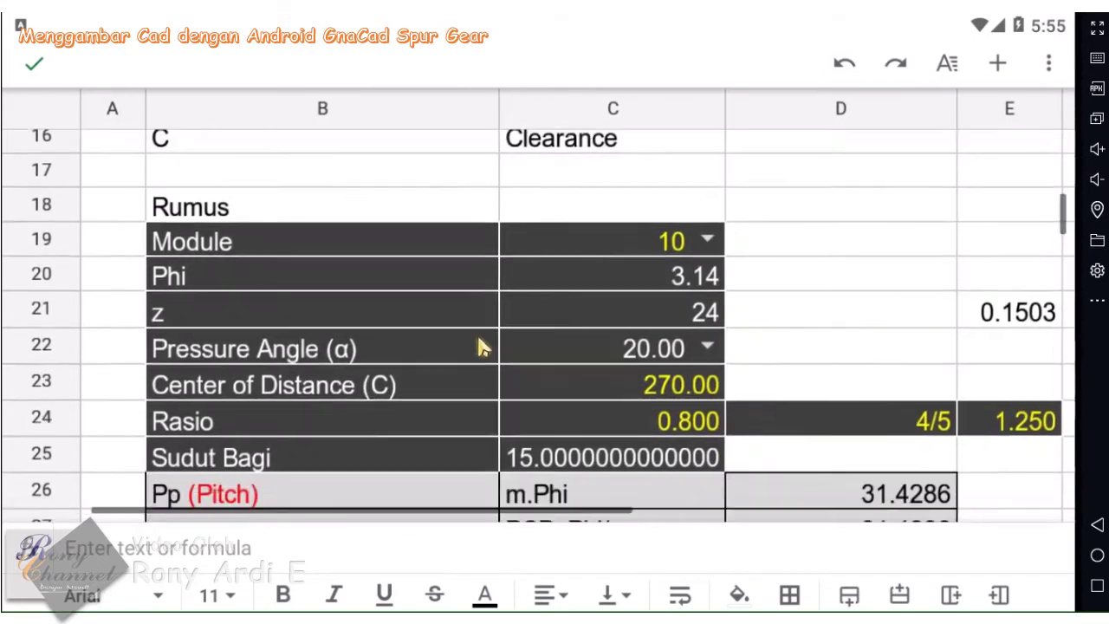
pyautogui.moveTo(478, 339)
pyautogui.mouseDown()
pyautogui.moveTo(476, 283)
pyautogui.moveTo(422, 281)
pyautogui.mouseUp()
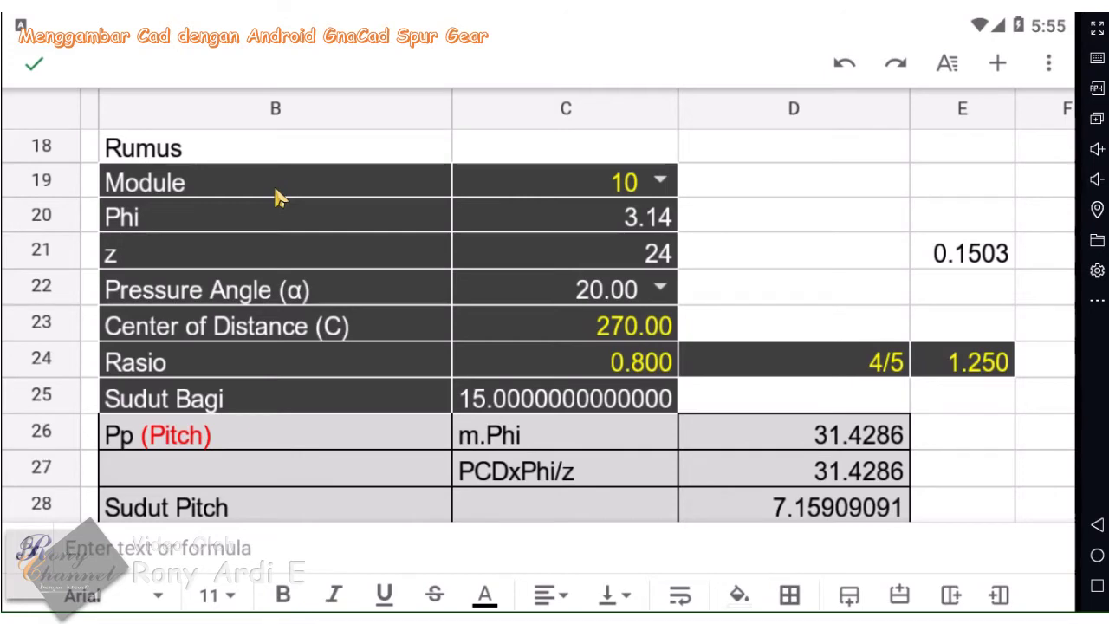
pyautogui.scroll(-3, 371, 370)
pyautogui.keyDown('ctrl'); pyautogui.scroll(-2, 485, 307); pyautogui.keyUp('ctrl')
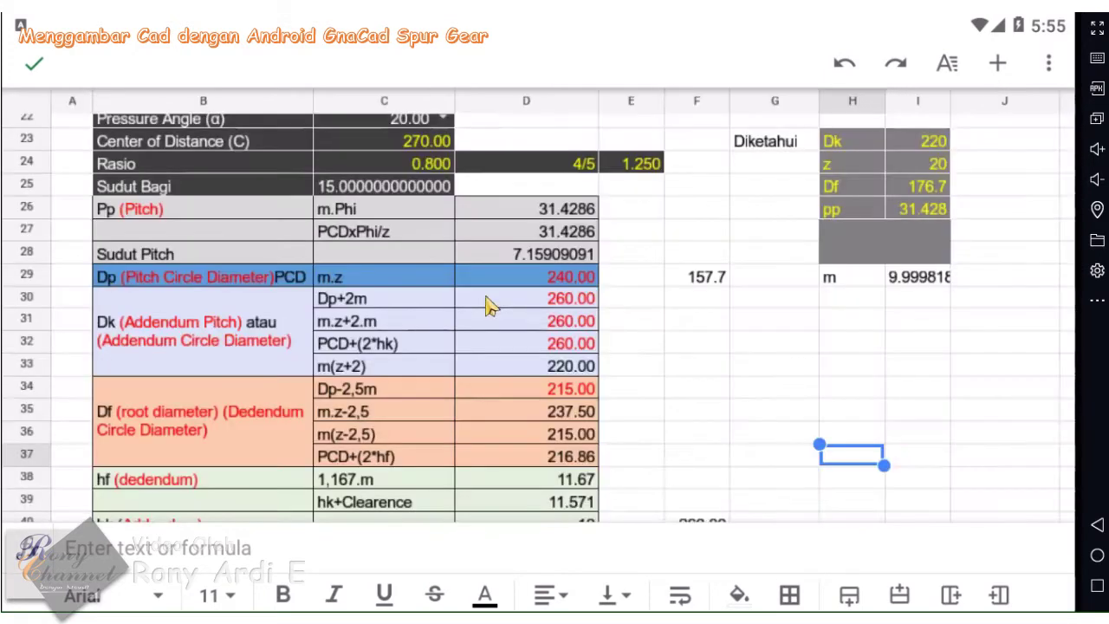
pyautogui.scroll(-2, 384, 324)
pyautogui.scroll(-4, 386, 190)
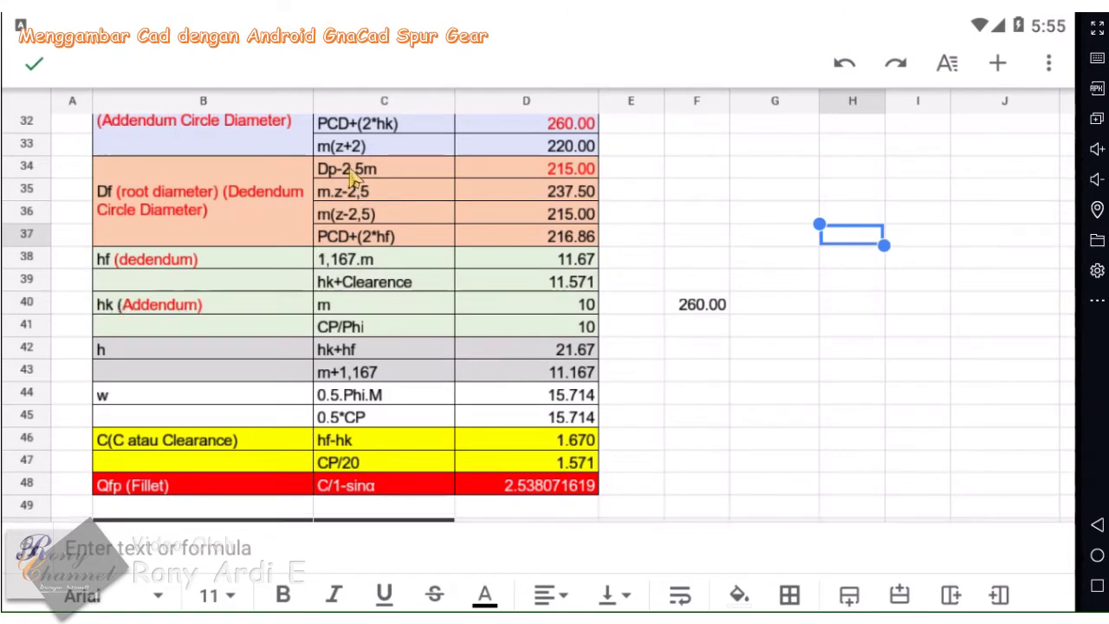
pyautogui.scroll(3, 354, 416)
pyautogui.scroll(2, 329, 330)
pyautogui.scroll(2, 230, 184)
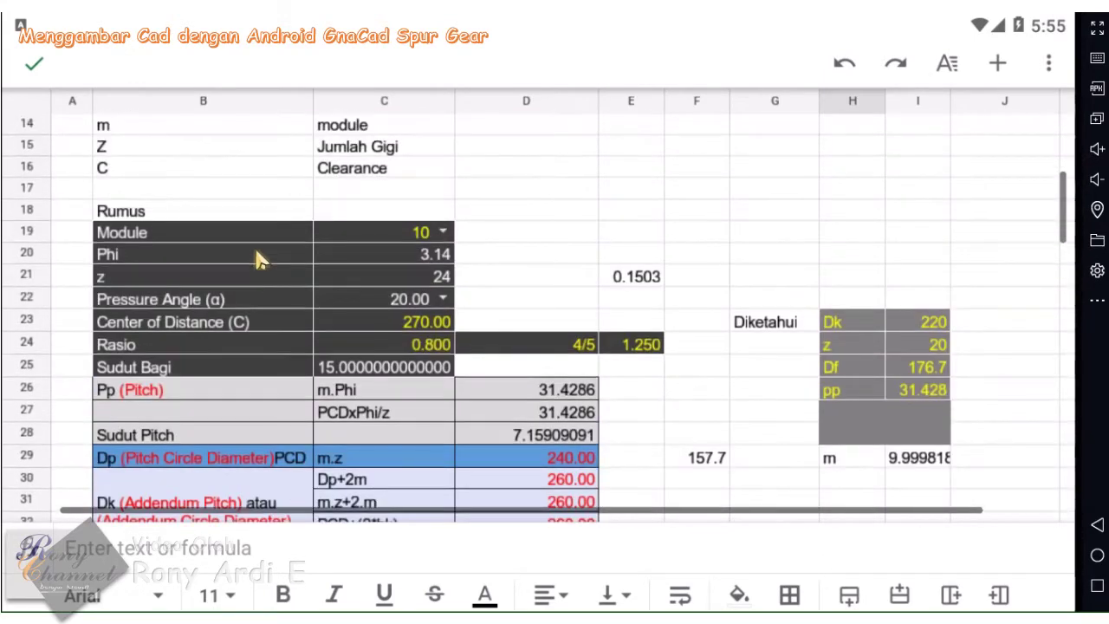
# - Pick 5 from the Module dropdown list in cell C19
pyautogui.click(443, 233)
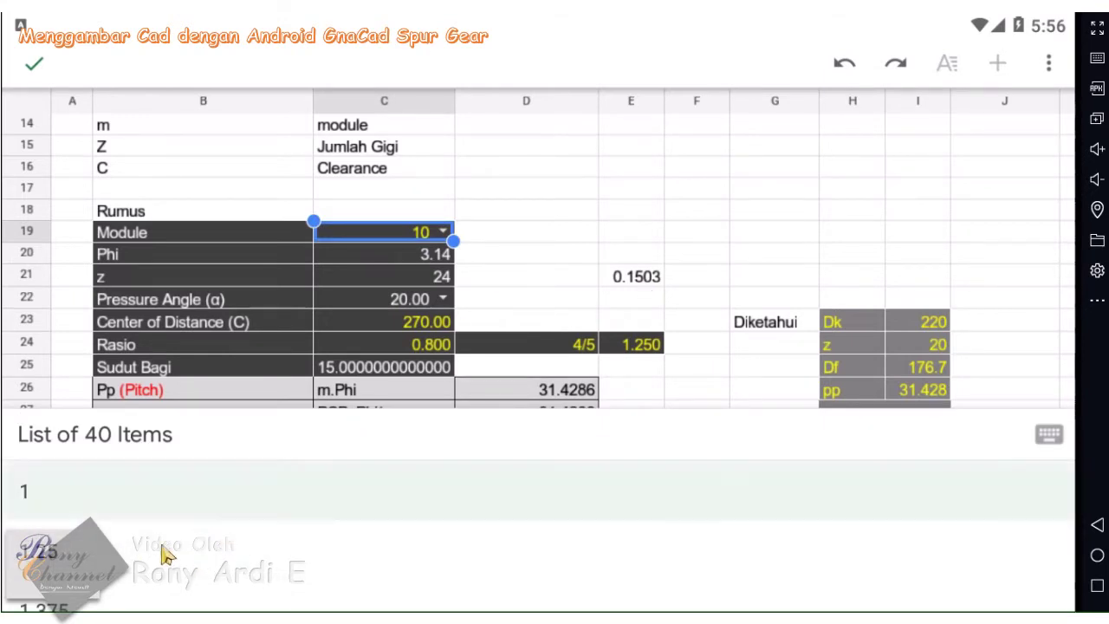
pyautogui.moveTo(277, 584); pyautogui.dragTo(288, 450)
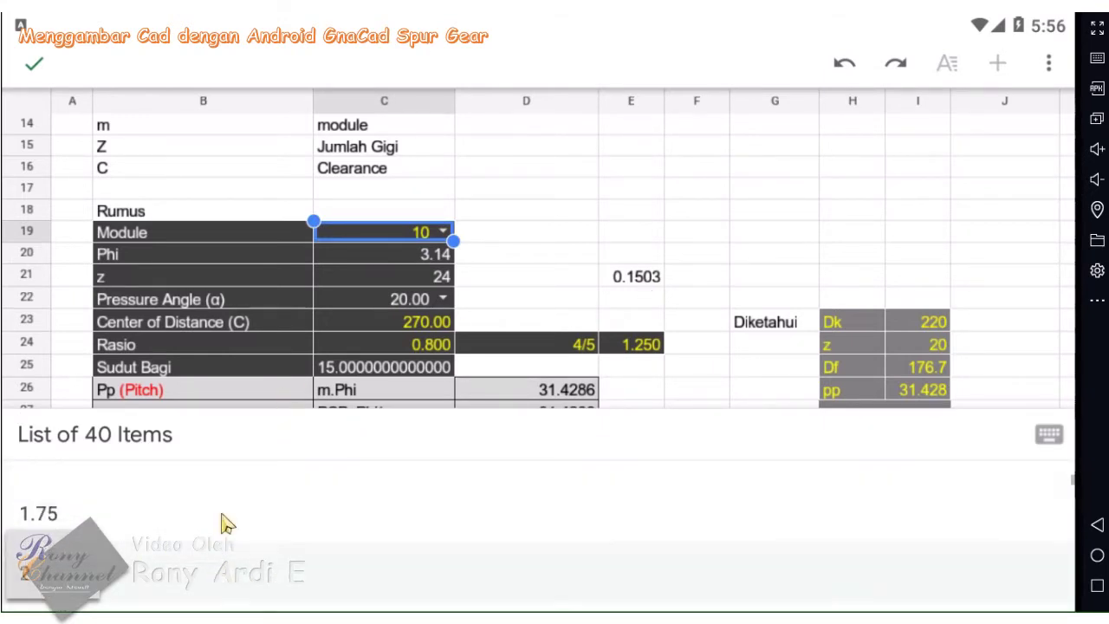
pyautogui.moveTo(222, 522); pyautogui.dragTo(218, 413)
pyautogui.moveTo(184, 528); pyautogui.dragTo(188, 425)
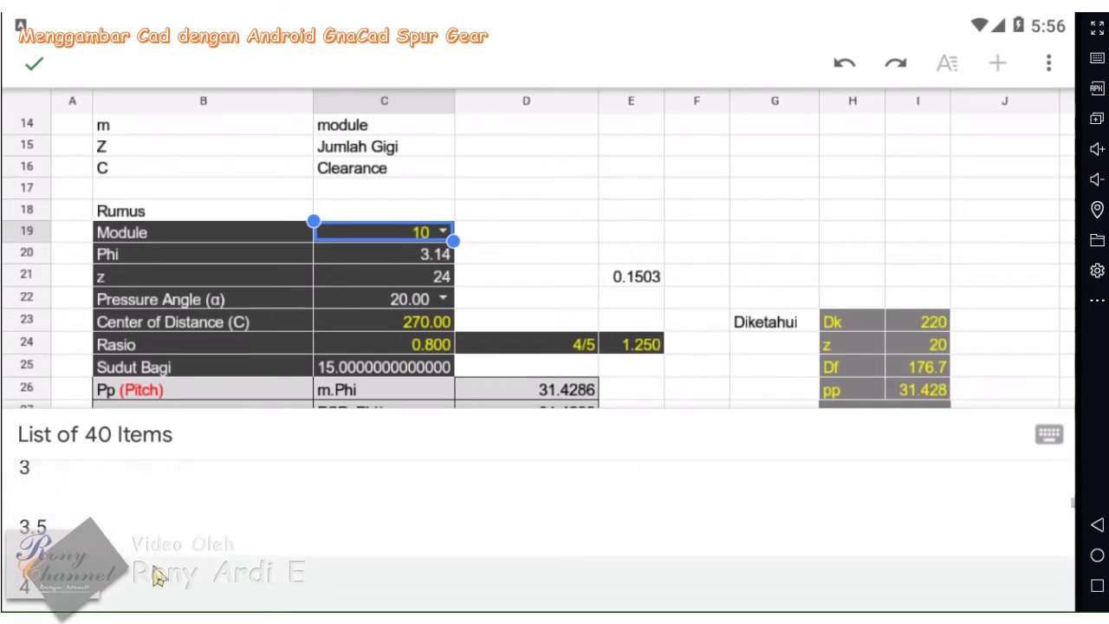
pyautogui.moveTo(154, 576); pyautogui.dragTo(180, 403)
pyautogui.moveTo(147, 530)
pyautogui.mouseDown()
pyautogui.moveTo(164, 462)
pyautogui.moveTo(163, 597)
pyautogui.mouseUp()
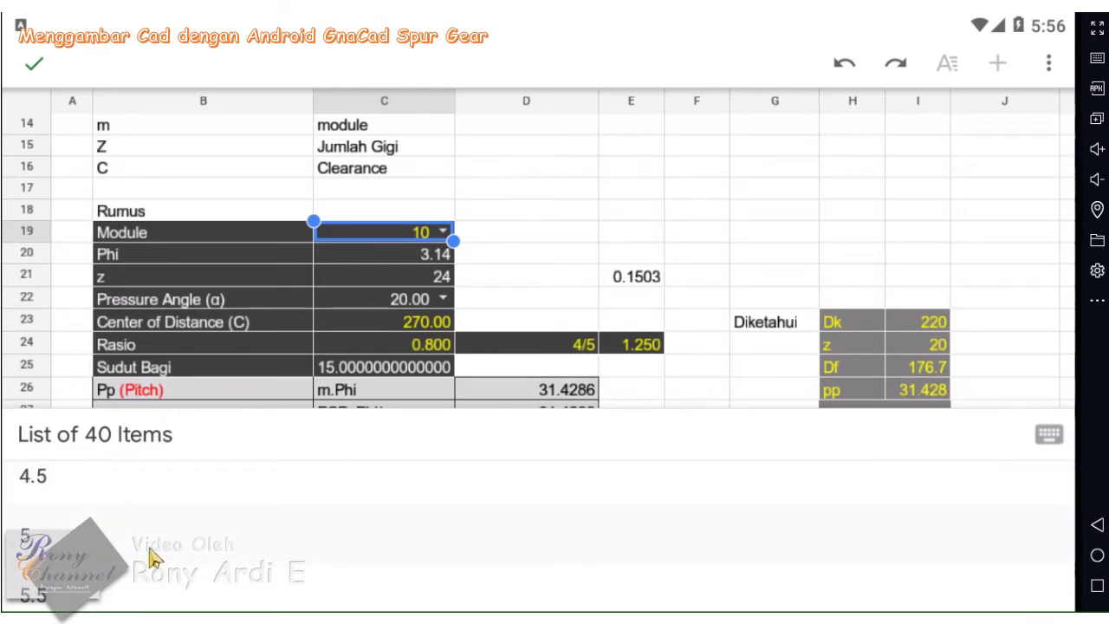
pyautogui.moveTo(154, 557); pyautogui.dragTo(177, 333)
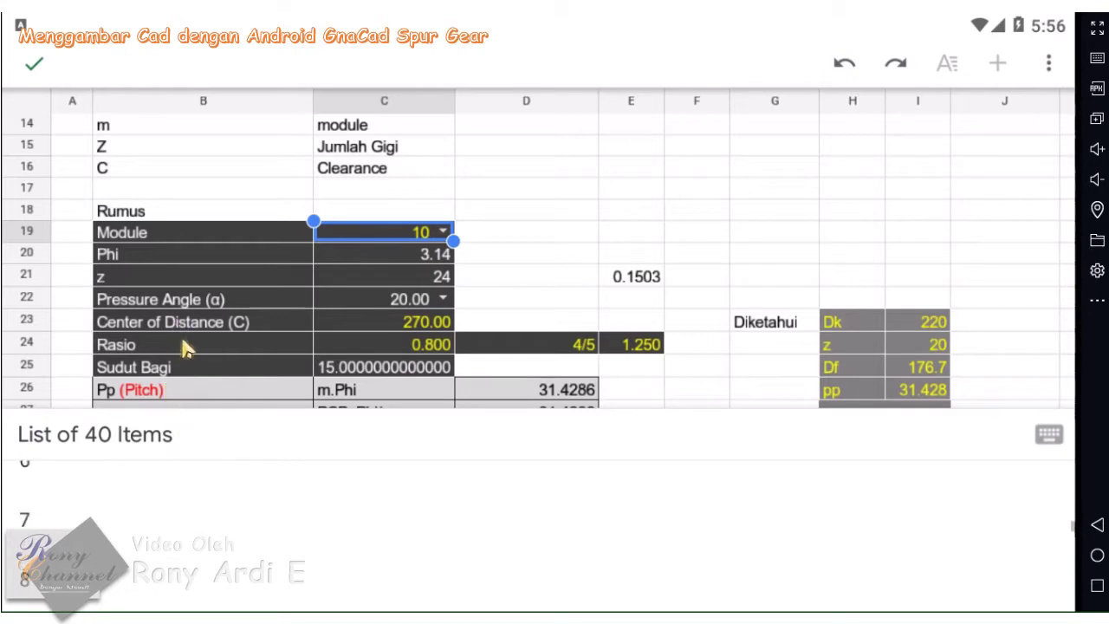
pyautogui.moveTo(181, 482)
pyautogui.mouseDown()
pyautogui.moveTo(180, 590)
pyautogui.moveTo(184, 526)
pyautogui.mouseUp()
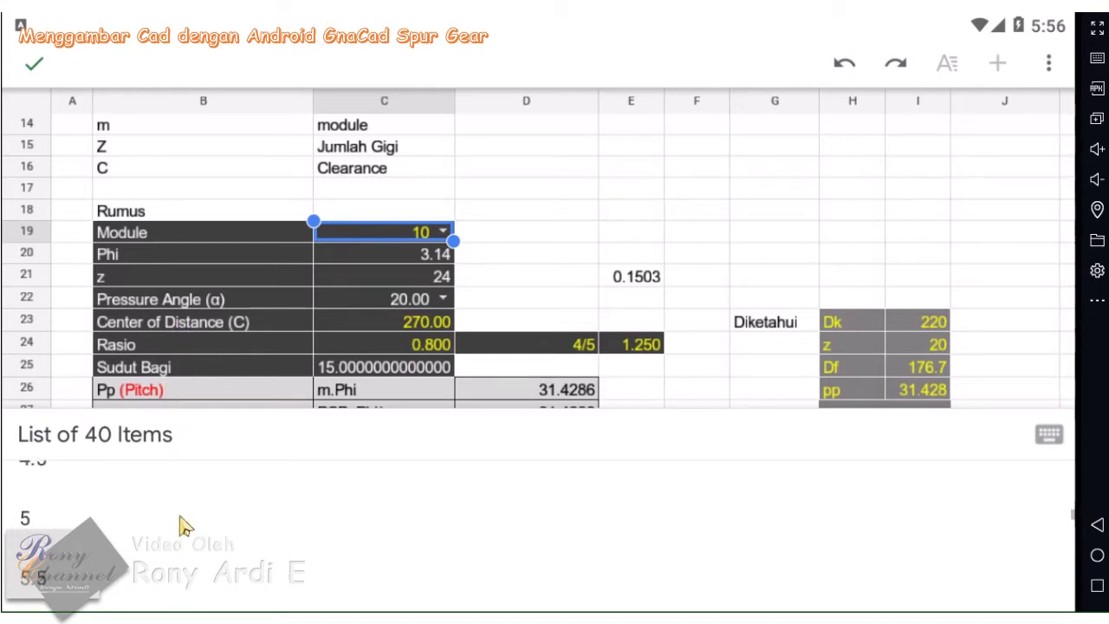
pyautogui.click(54, 518)
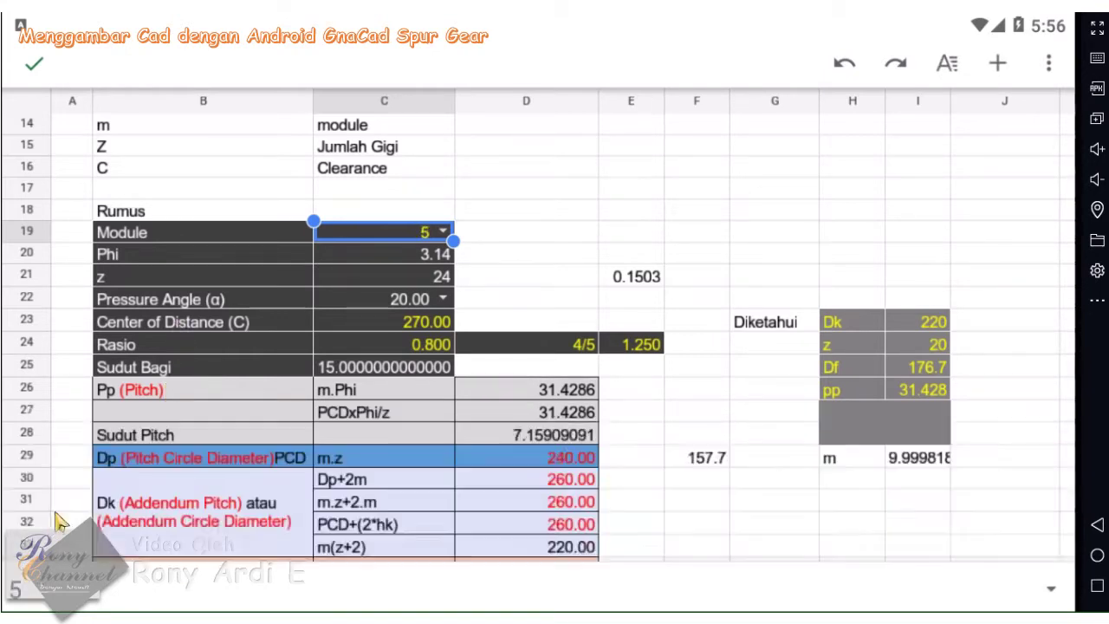
# - Move the sheet to review the recalculated Module, Phi and z rows
pyautogui.click(541, 191)
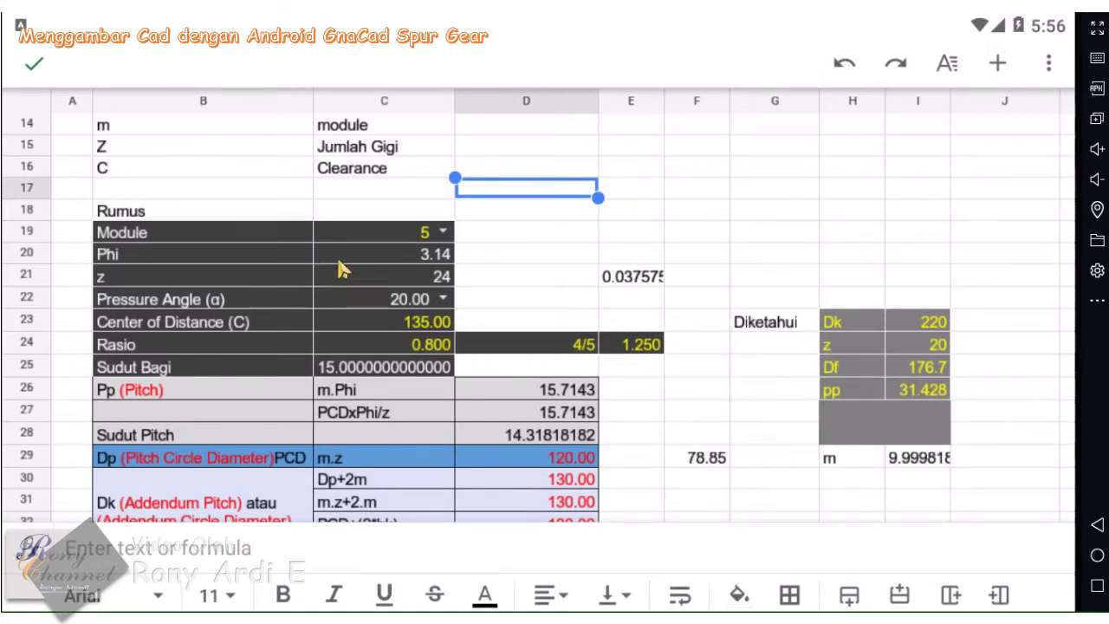
pyautogui.keyDown('ctrl'); pyautogui.scroll(1, 364, 212); pyautogui.keyUp('ctrl')
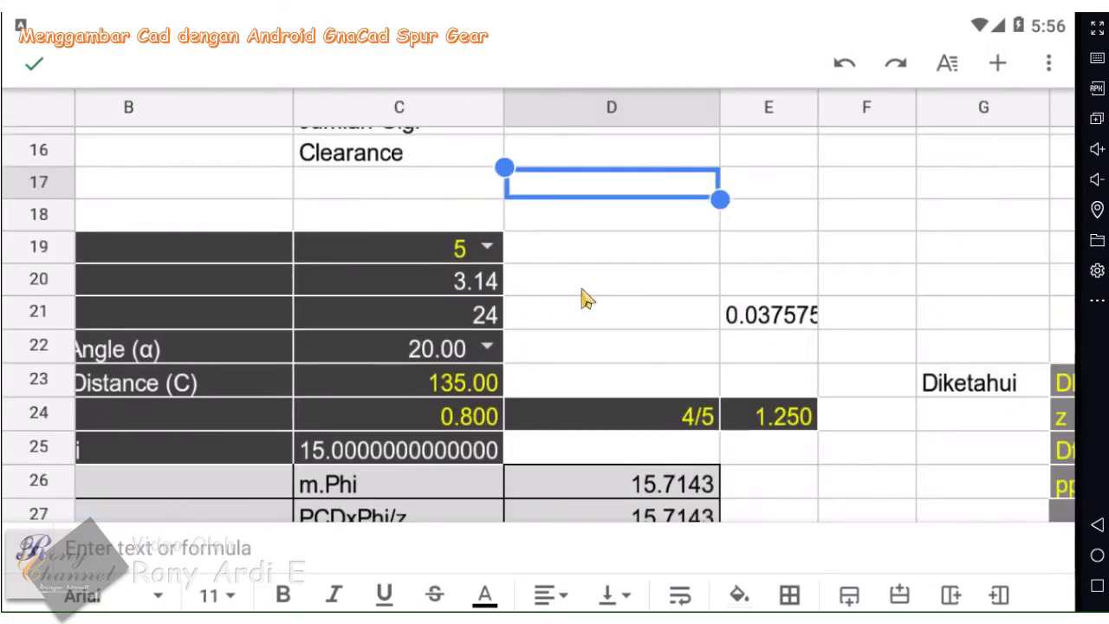
pyautogui.moveTo(529, 330)
pyautogui.mouseDown()
pyautogui.moveTo(626, 302)
pyautogui.moveTo(906, 289)
pyautogui.mouseUp()
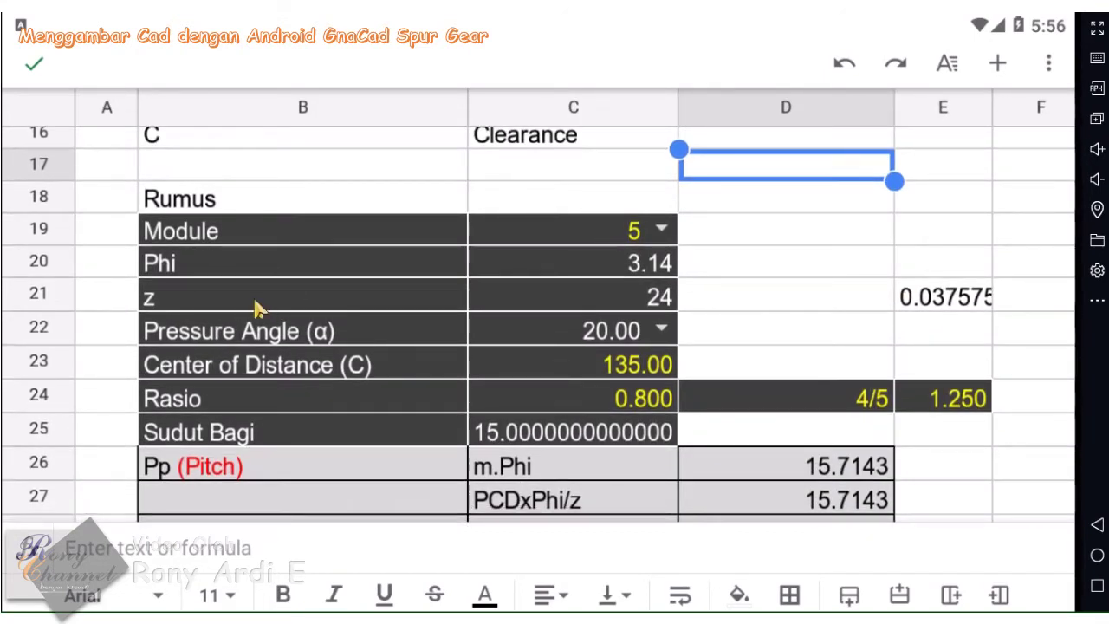
pyautogui.click(736, 301)
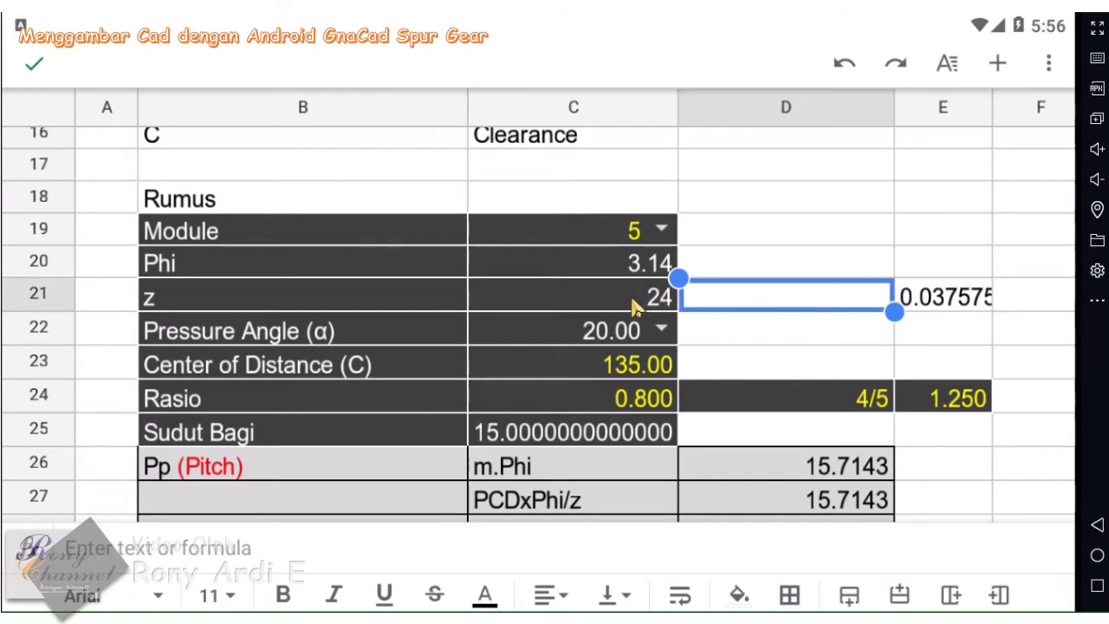
pyautogui.click(632, 307)
pyautogui.press('BackSpace')
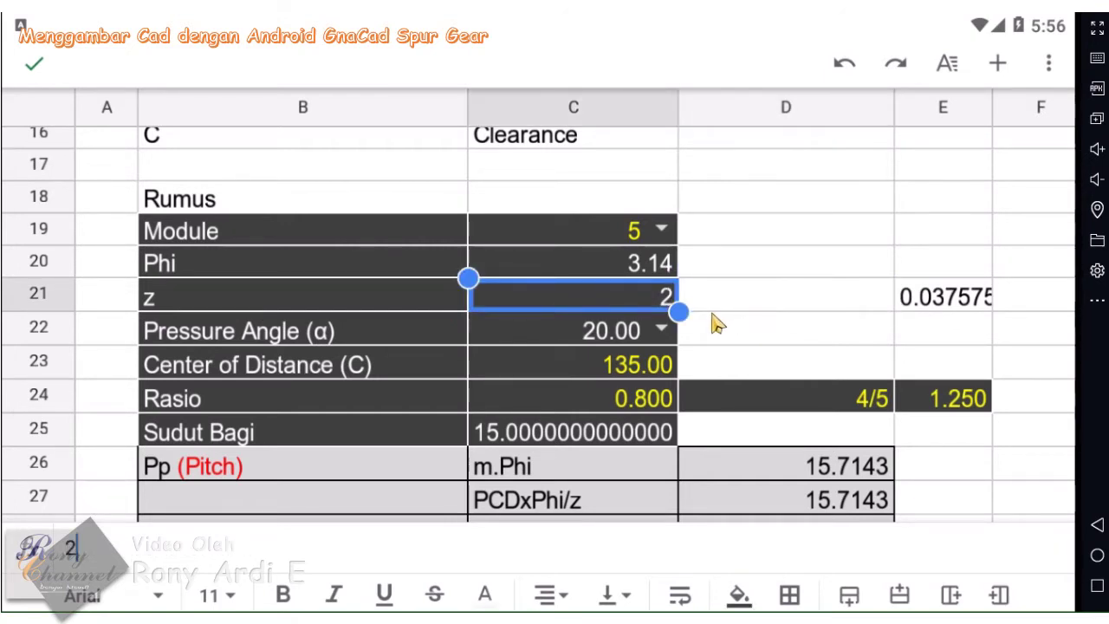
pyautogui.write('3')
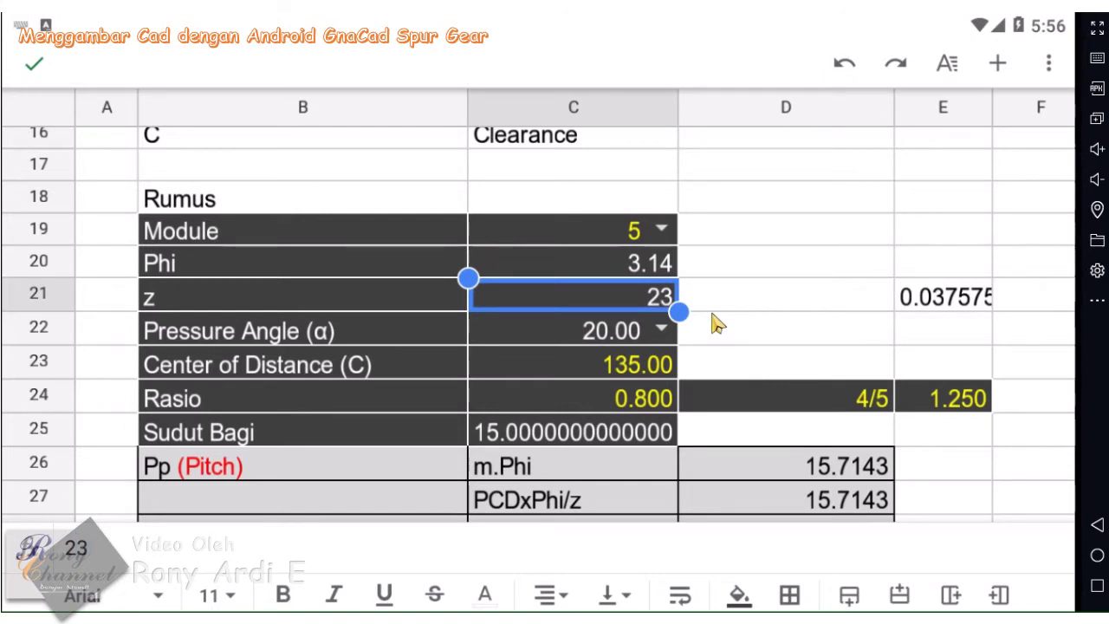
pyautogui.press('Return')
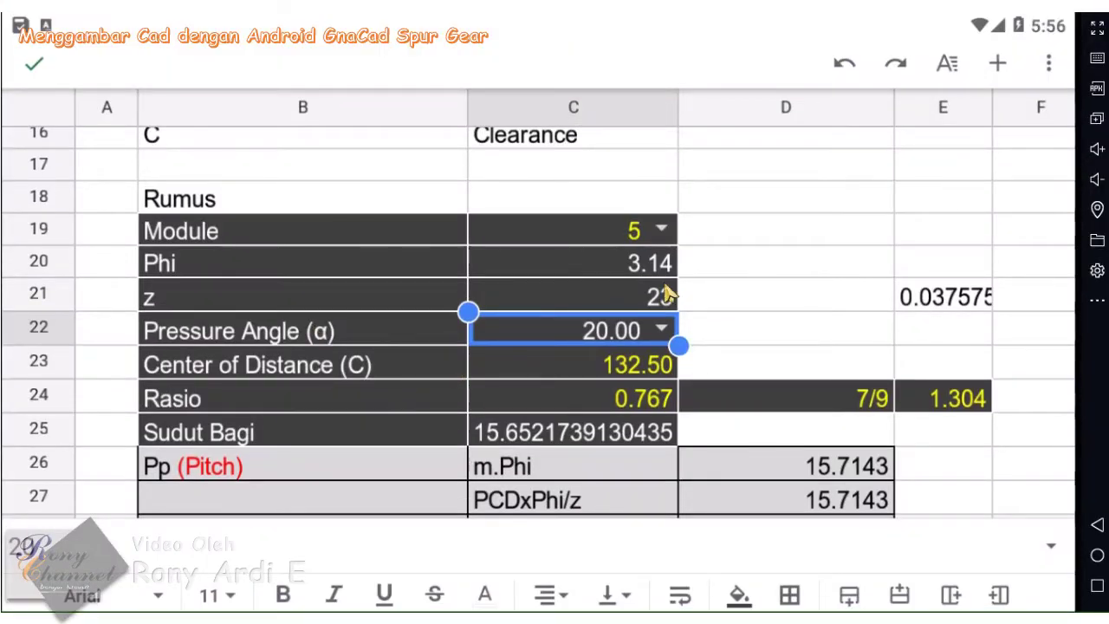
pyautogui.click(648, 297)
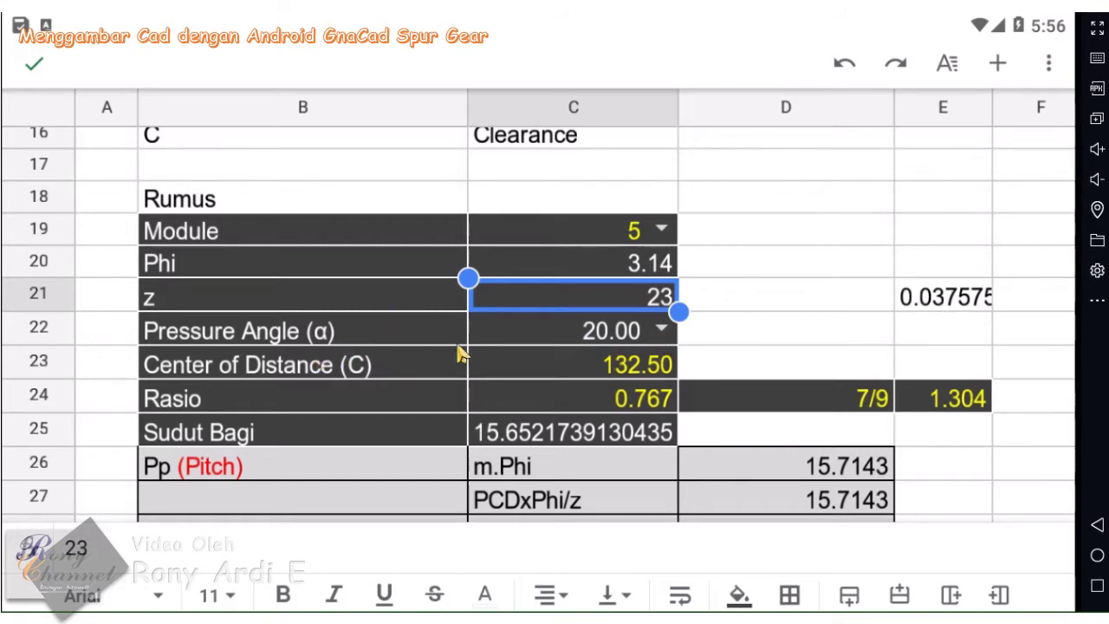
pyautogui.click(783, 297)
pyautogui.click(667, 340)
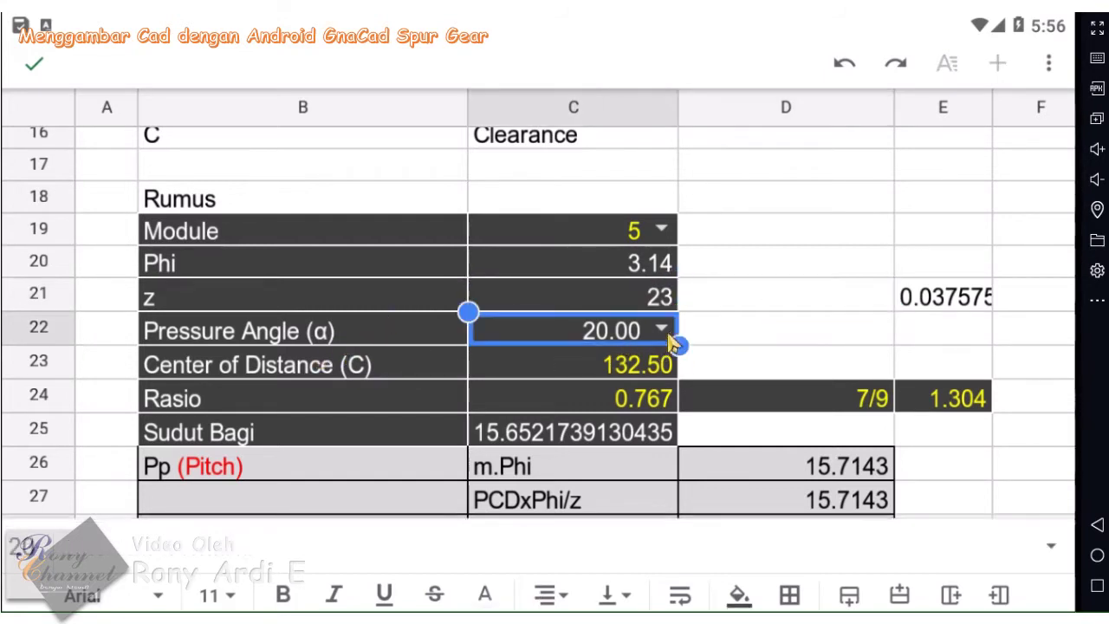
pyautogui.scroll(-1, 297, 525)
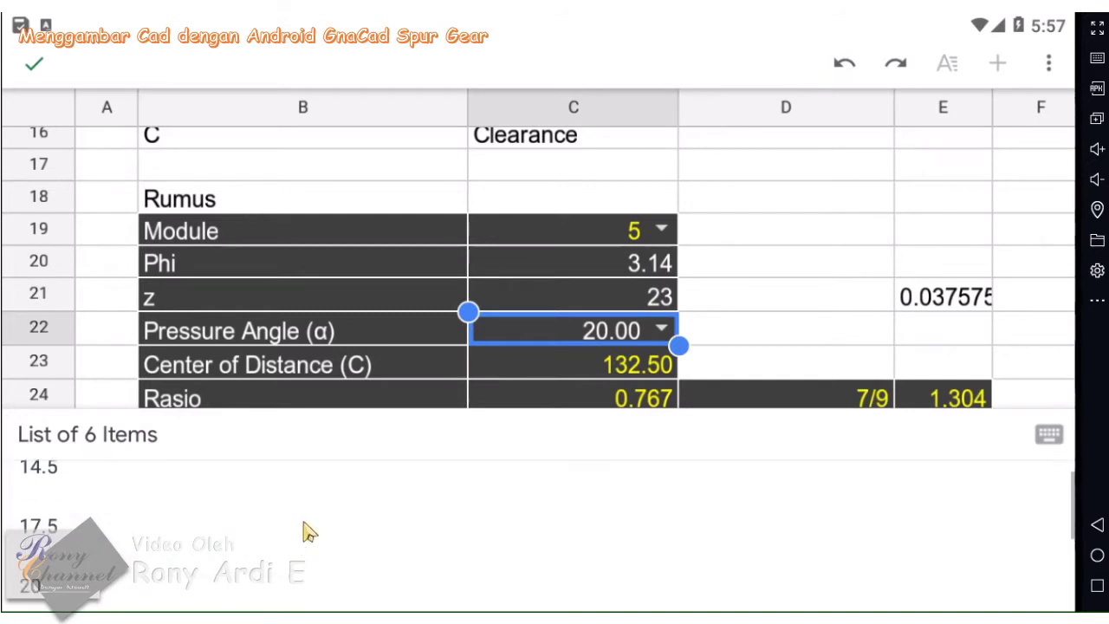
pyautogui.scroll(-1, 307, 531)
pyautogui.scroll(-1, 310, 473)
pyautogui.scroll(-1, 280, 563)
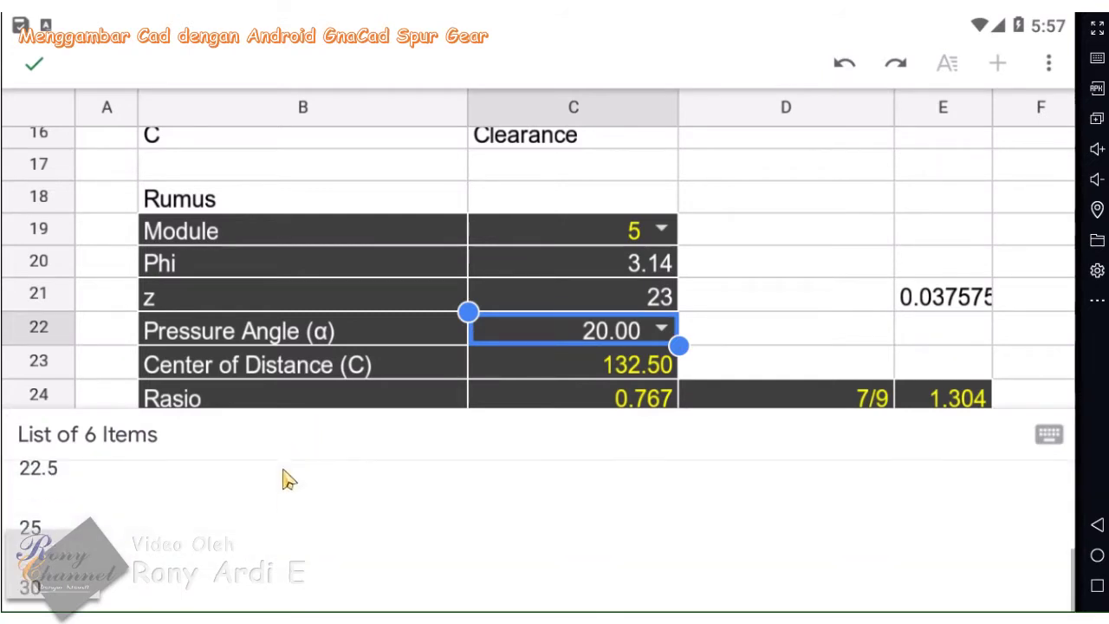
pyautogui.scroll(1, 269, 519)
pyautogui.scroll(1, 277, 567)
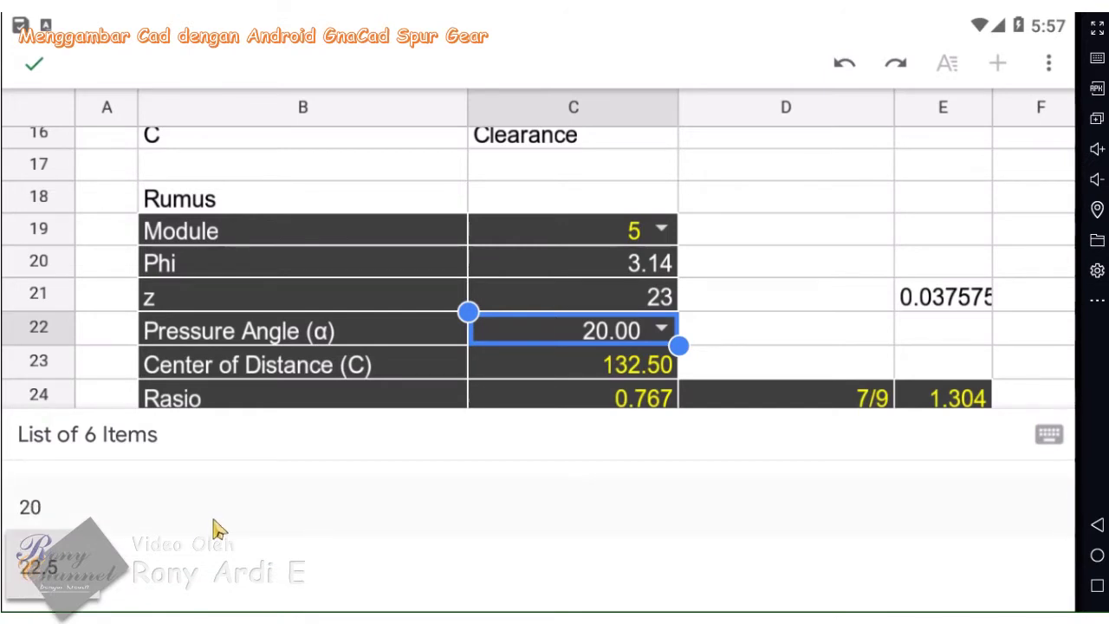
pyautogui.click(34, 508)
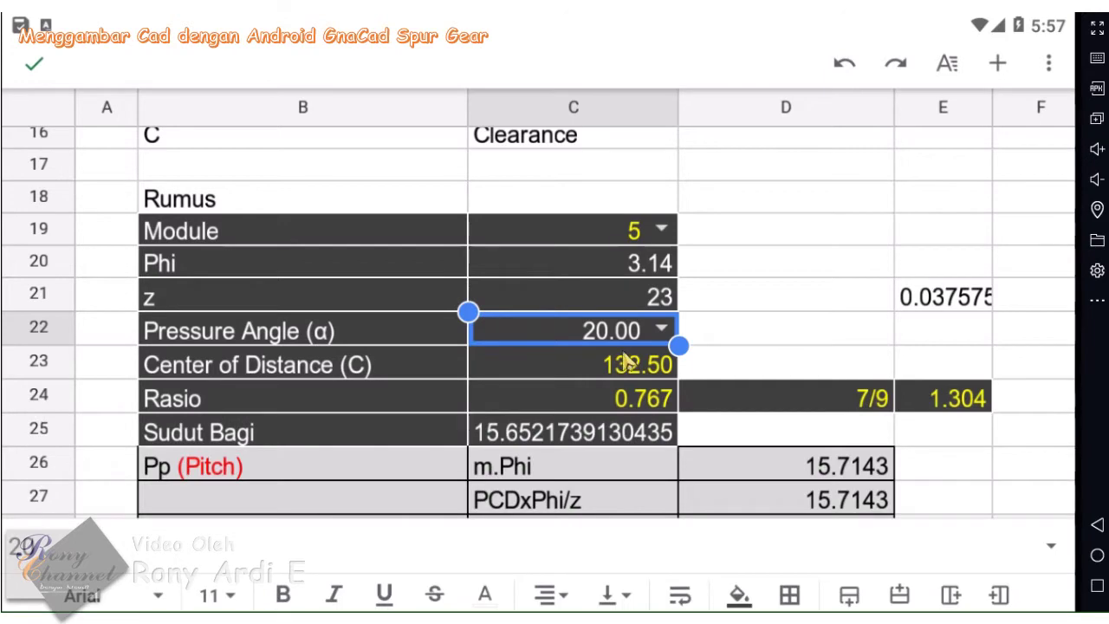
pyautogui.click(784, 242)
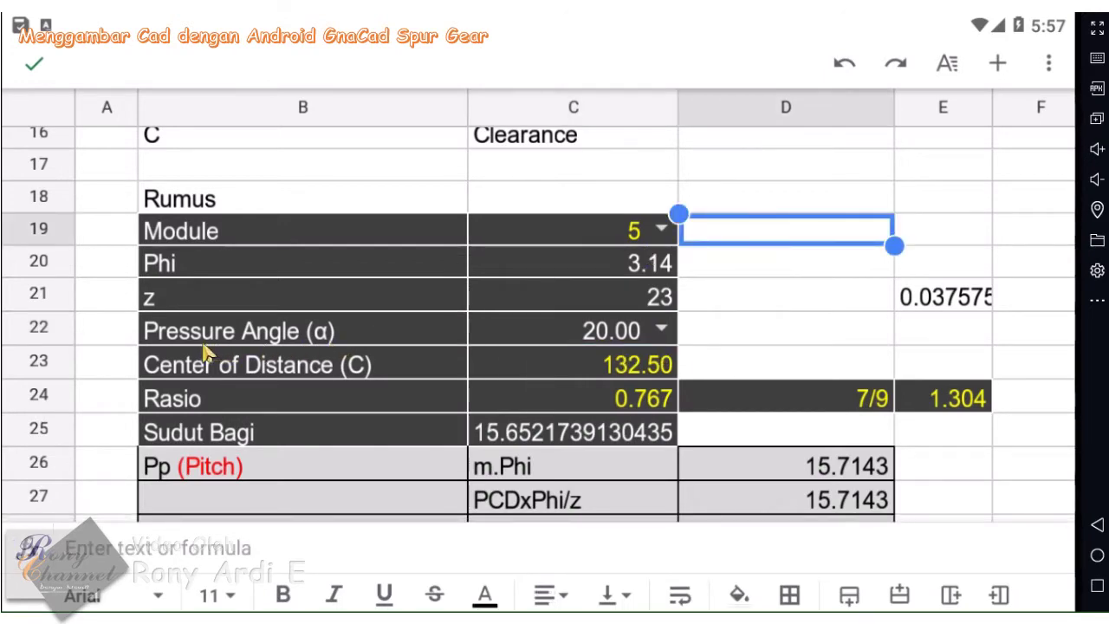
# - Pan to show both gears, then zoom in and out on their meshing teeth
pyautogui.click(485, 26)
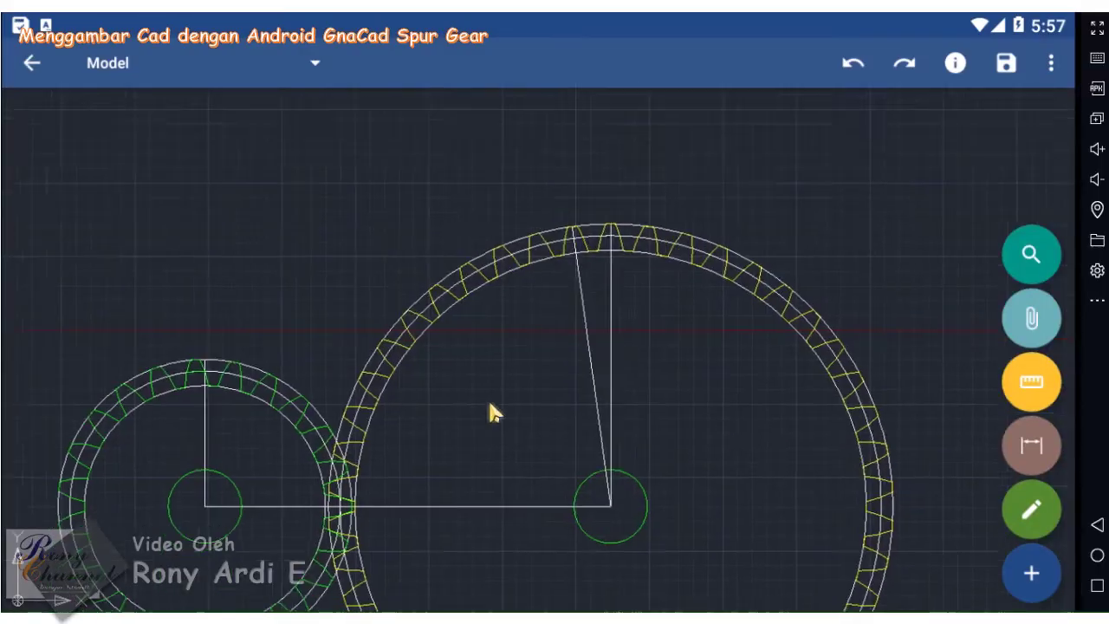
pyautogui.moveTo(485, 420); pyautogui.dragTo(563, 303)
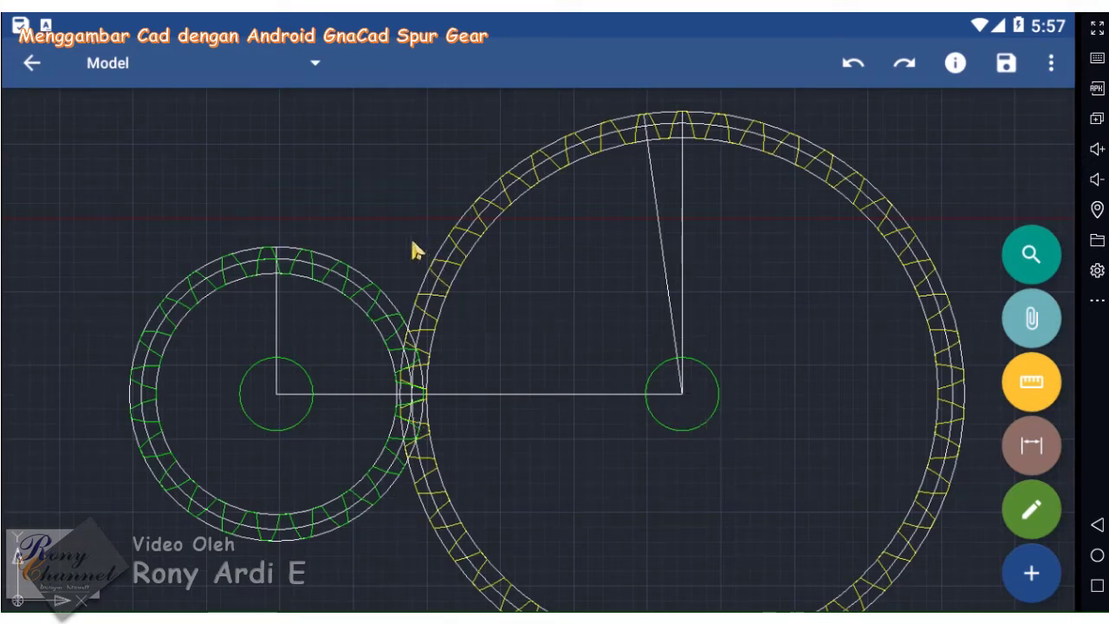
pyautogui.scroll(3, 412, 251)
pyautogui.scroll(1, 389, 289)
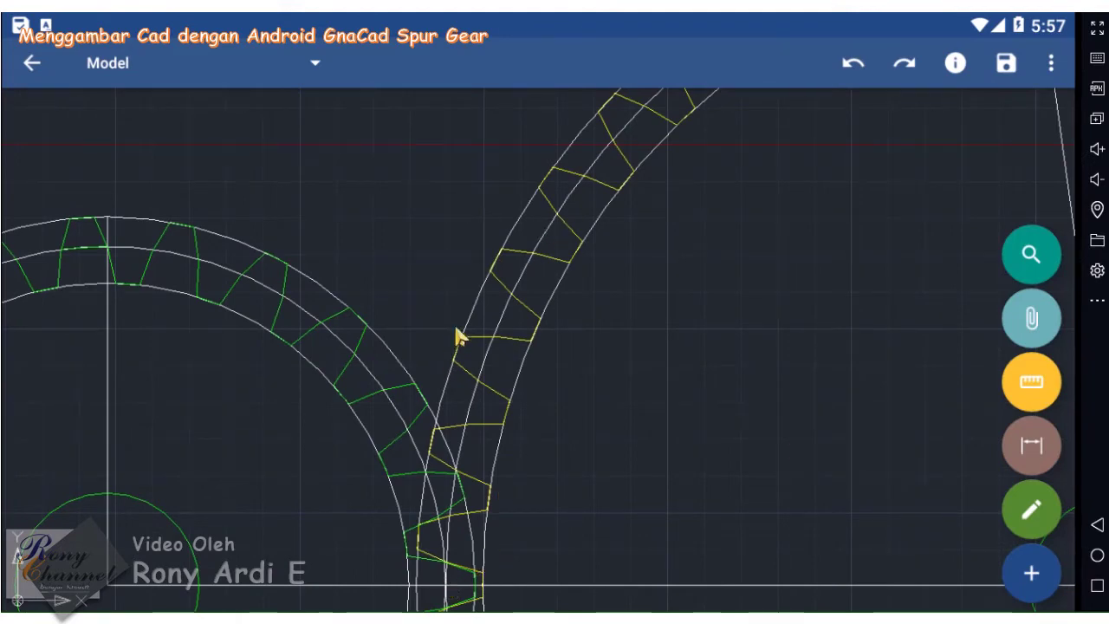
pyautogui.scroll(-3, 485, 351)
pyautogui.scroll(-1, 527, 371)
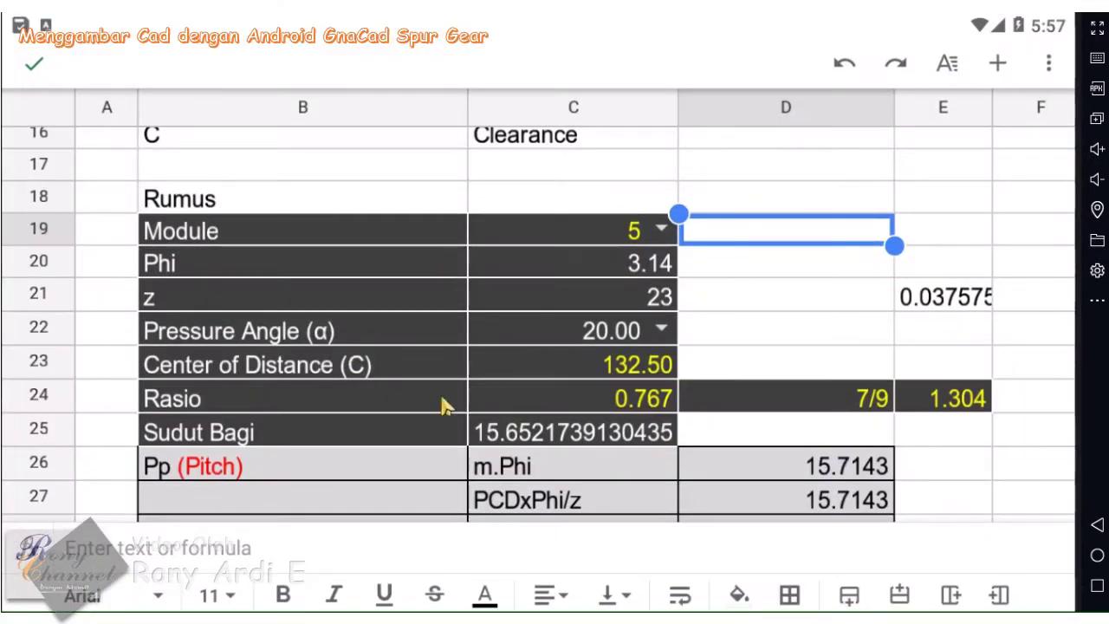
# - Review the pressure angle, Phi, centre distance and second gear's z rows
pyautogui.click(750, 338)
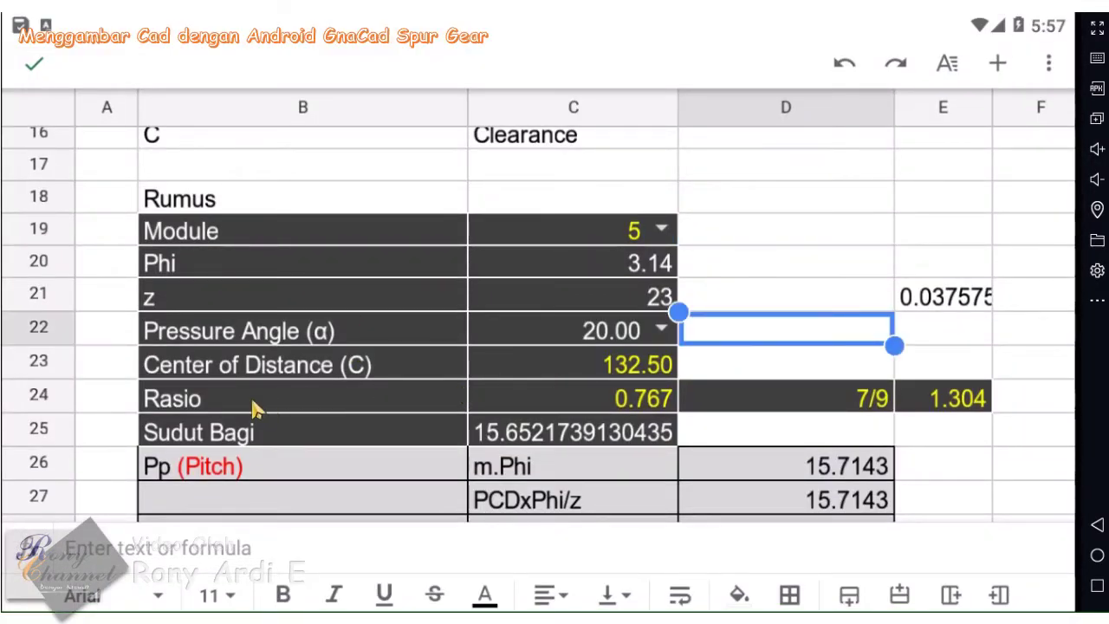
pyautogui.click(768, 261)
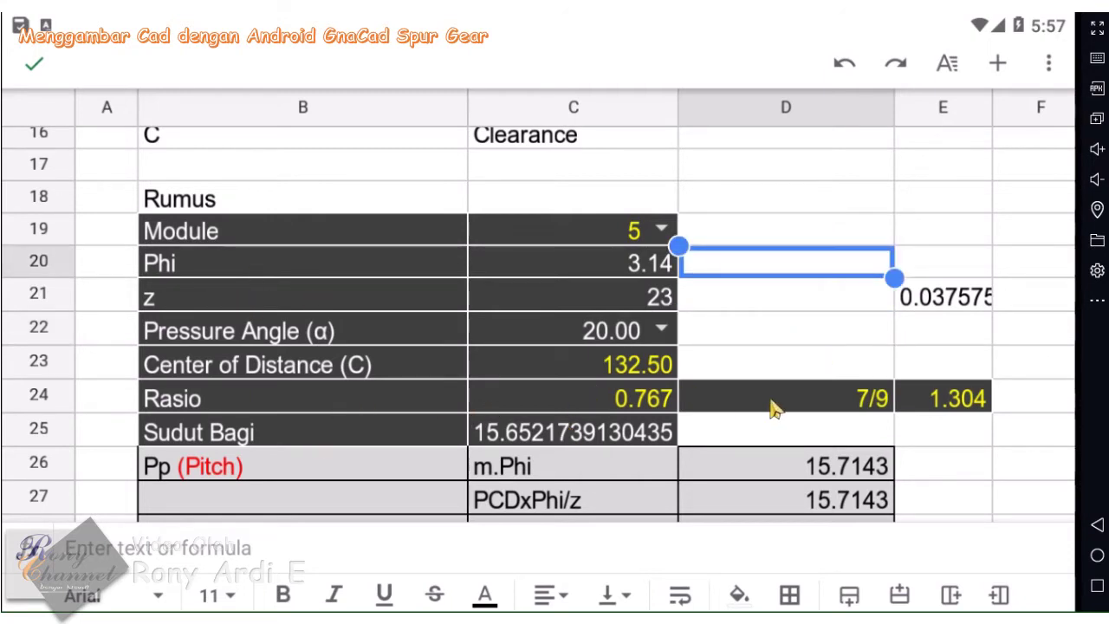
pyautogui.click(752, 361)
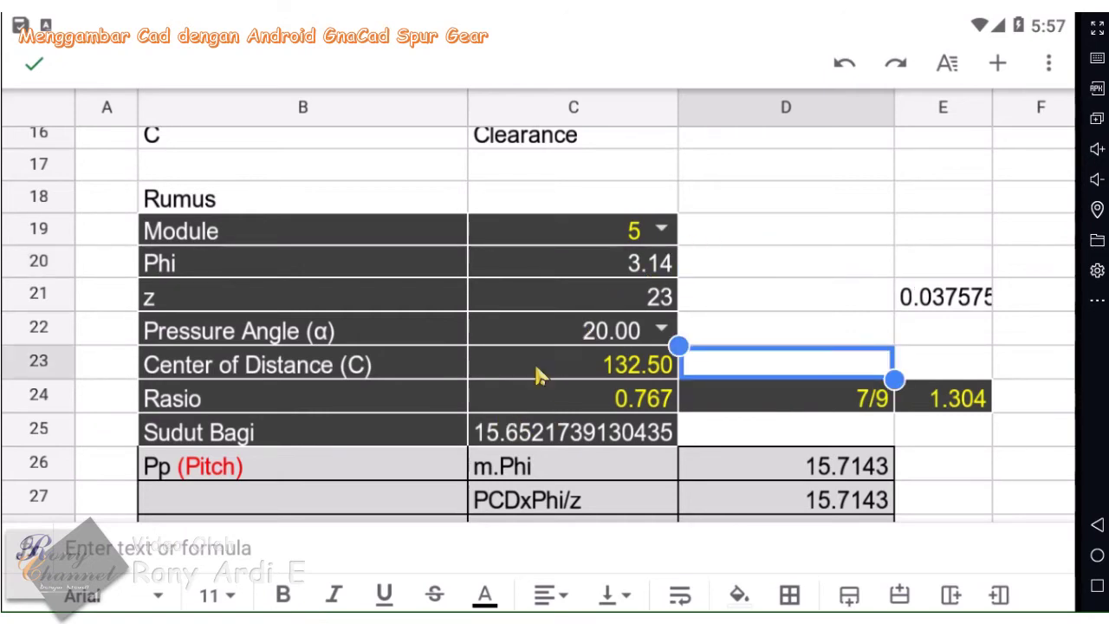
pyautogui.scroll(-1, 457, 421)
pyautogui.scroll(-1, 478, 335)
pyautogui.keyDown('ctrl'); pyautogui.scroll(-3, 667, 225); pyautogui.keyUp('ctrl')
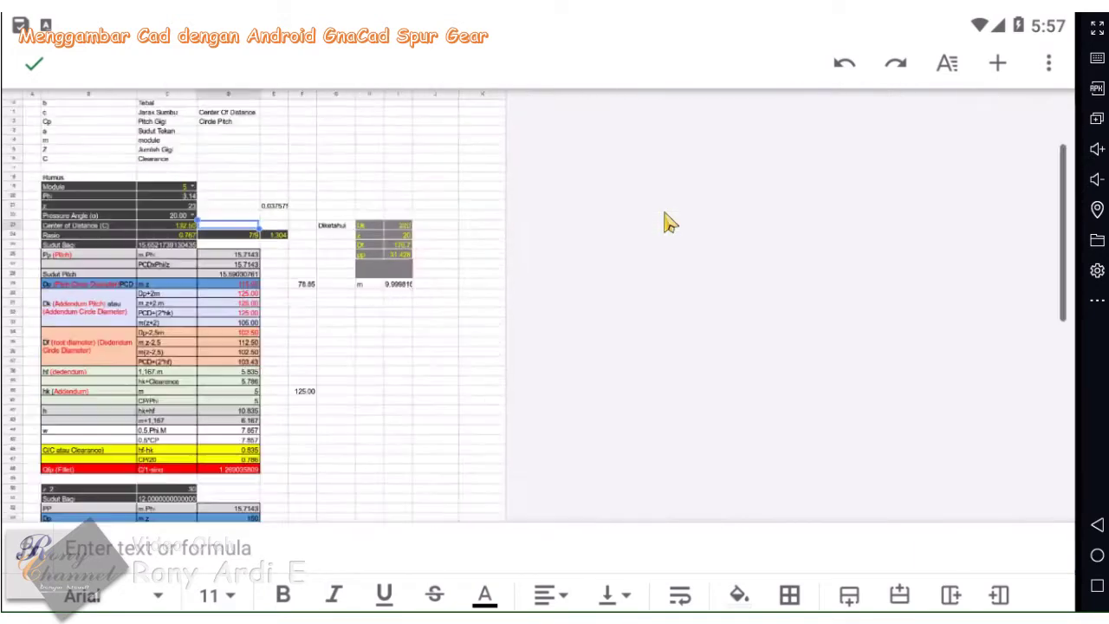
pyautogui.keyDown('ctrl'); pyautogui.scroll(3, 584, 234); pyautogui.keyUp('ctrl')
pyautogui.keyDown('ctrl'); pyautogui.scroll(2, 410, 364); pyautogui.keyUp('ctrl')
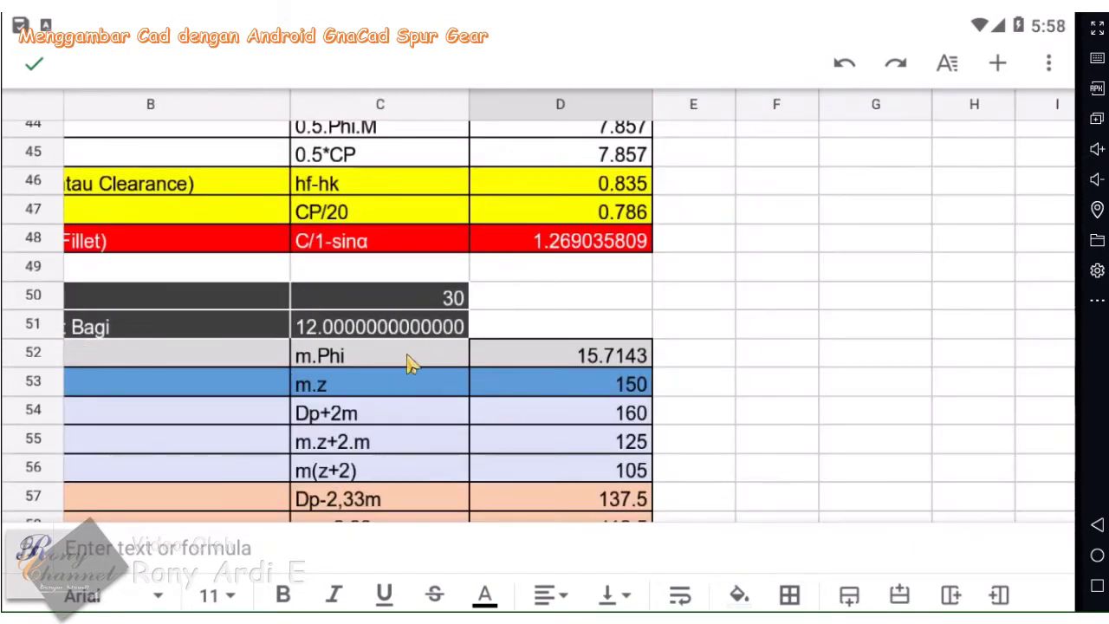
pyautogui.moveTo(410, 363); pyautogui.dragTo(587, 433)
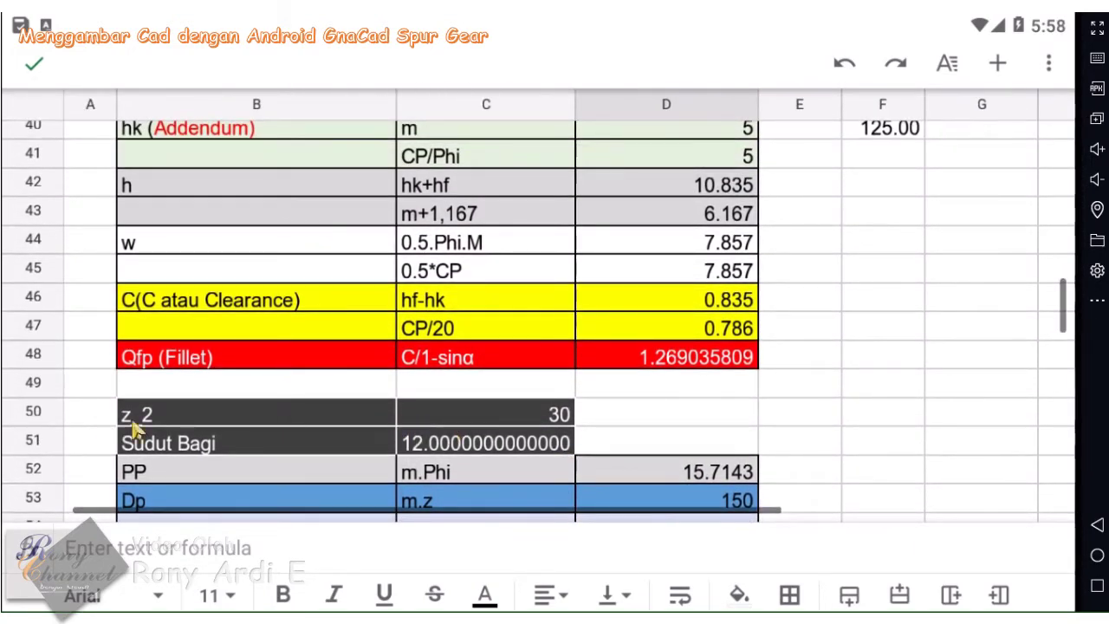
pyautogui.moveTo(601, 376); pyautogui.dragTo(664, 519)
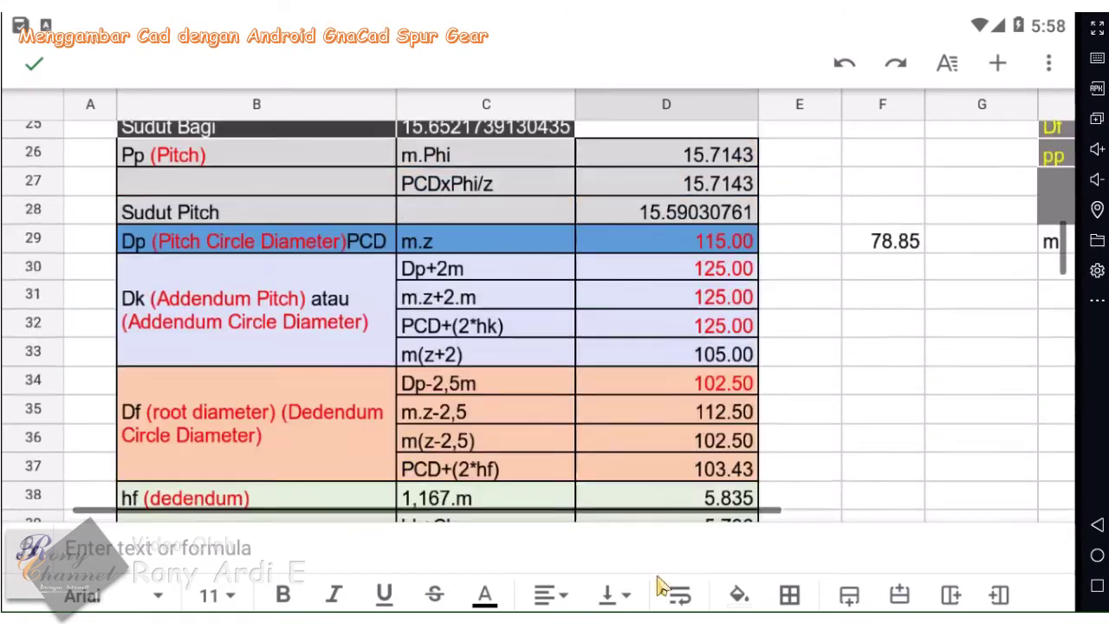
pyautogui.scroll(1, 635, 323)
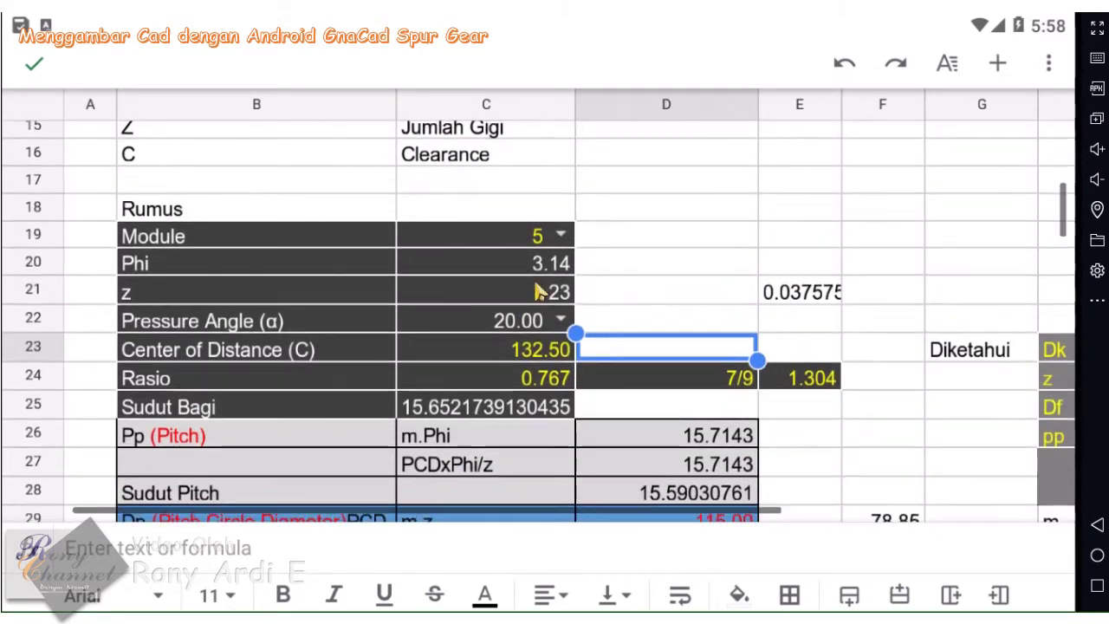
# - Change the tooth count z to 20 and review the recalculated dimensions
pyautogui.click(557, 296)
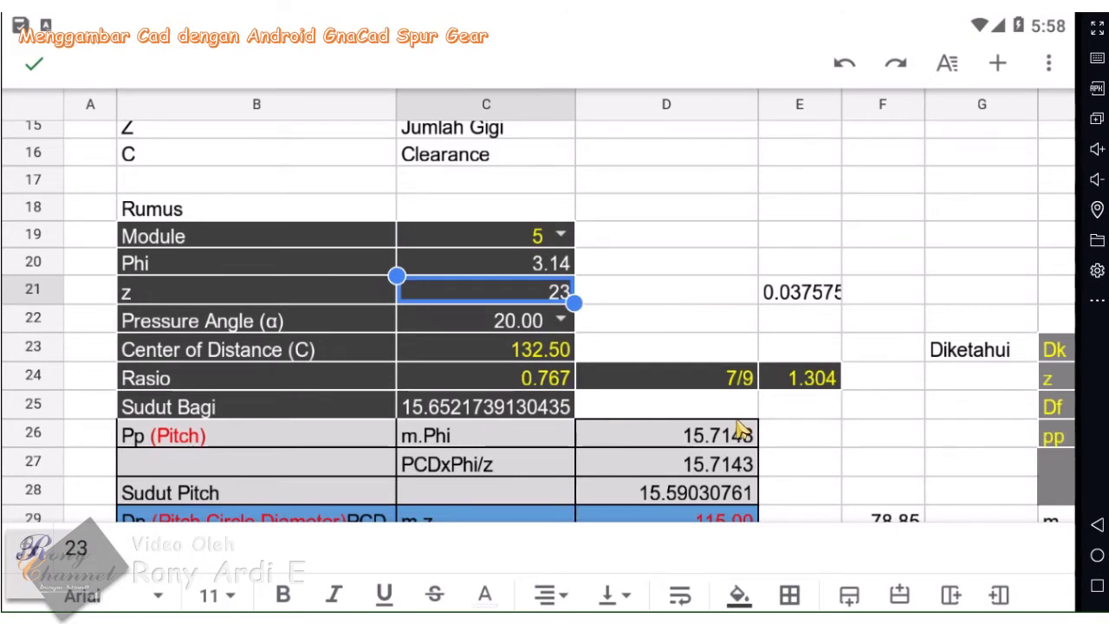
pyautogui.press('BackSpace')
pyautogui.write('0')
pyautogui.press('Return')
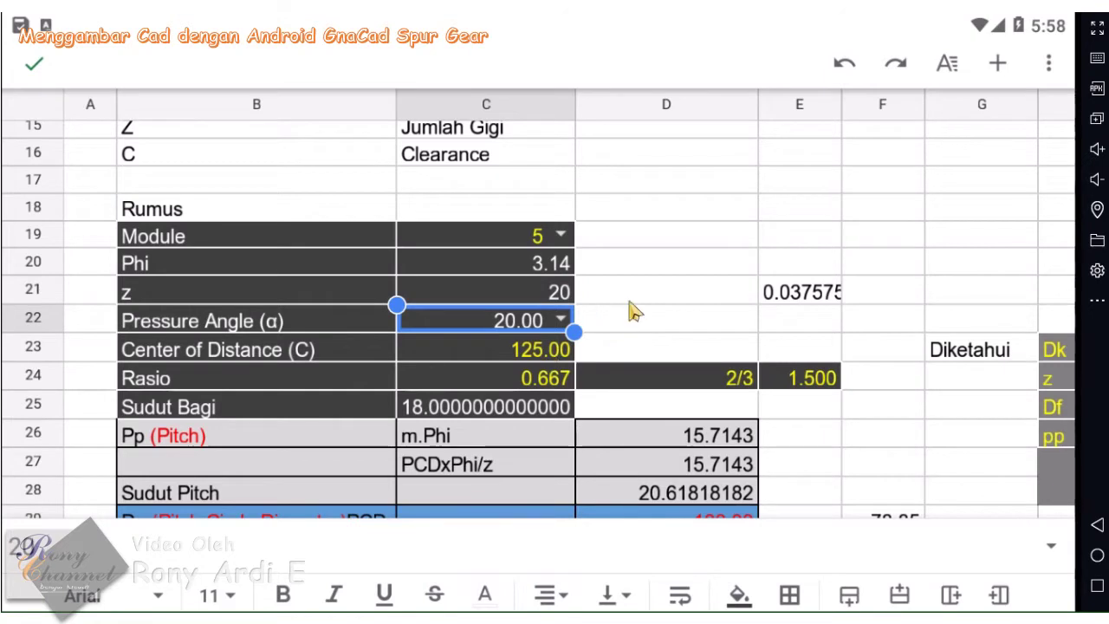
pyautogui.click(634, 267)
pyautogui.moveTo(648, 314); pyautogui.dragTo(655, 243)
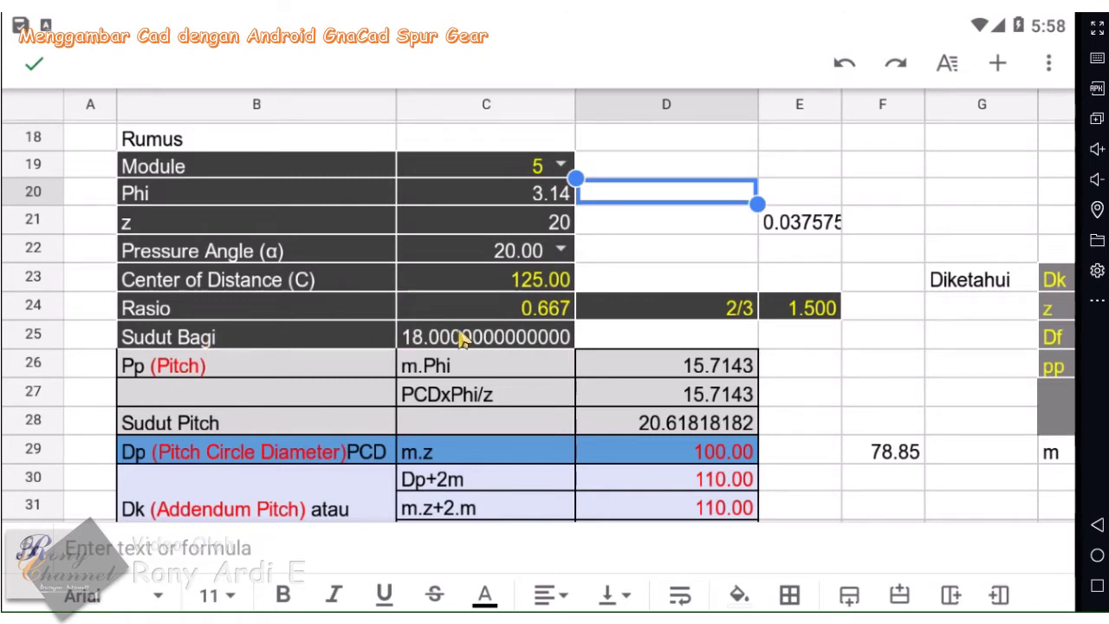
pyautogui.click(811, 404)
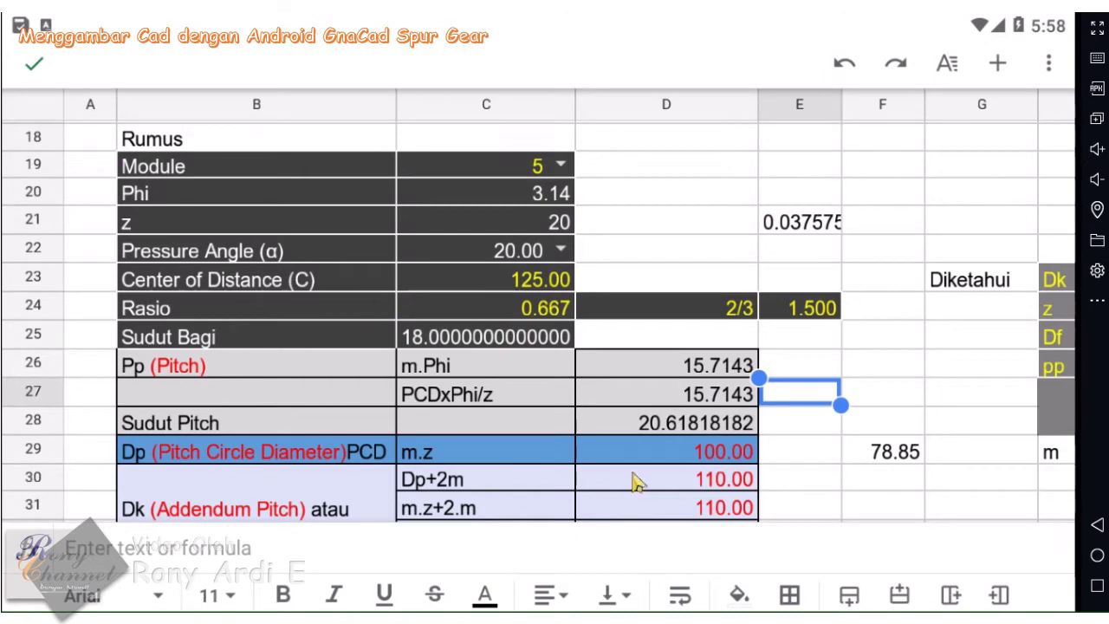
pyautogui.scroll(-2, 470, 433)
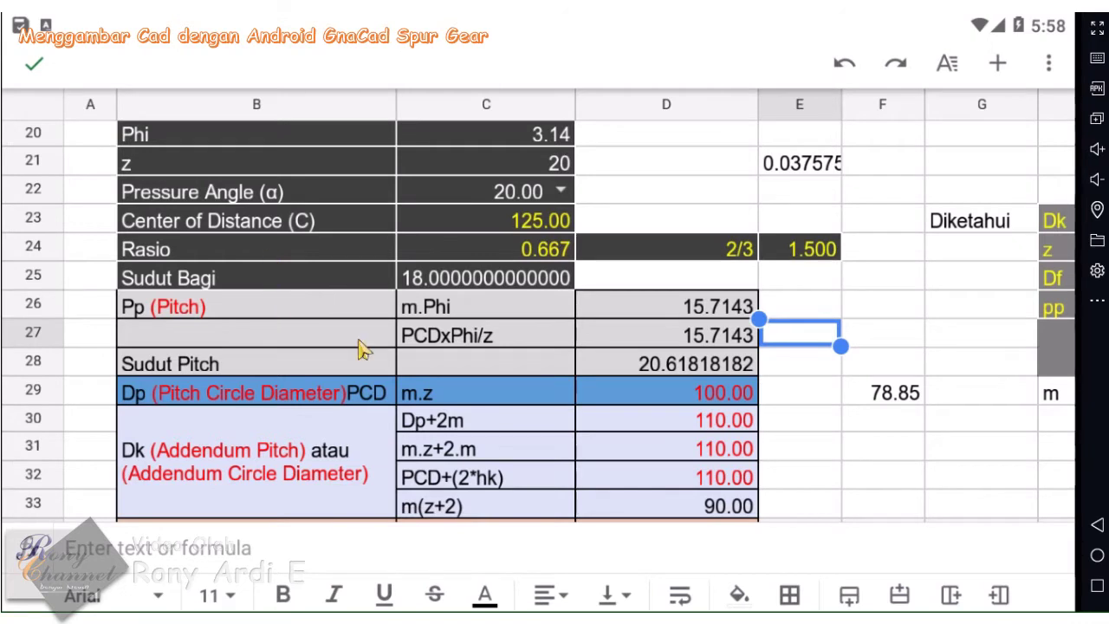
pyautogui.scroll(-1, 368, 329)
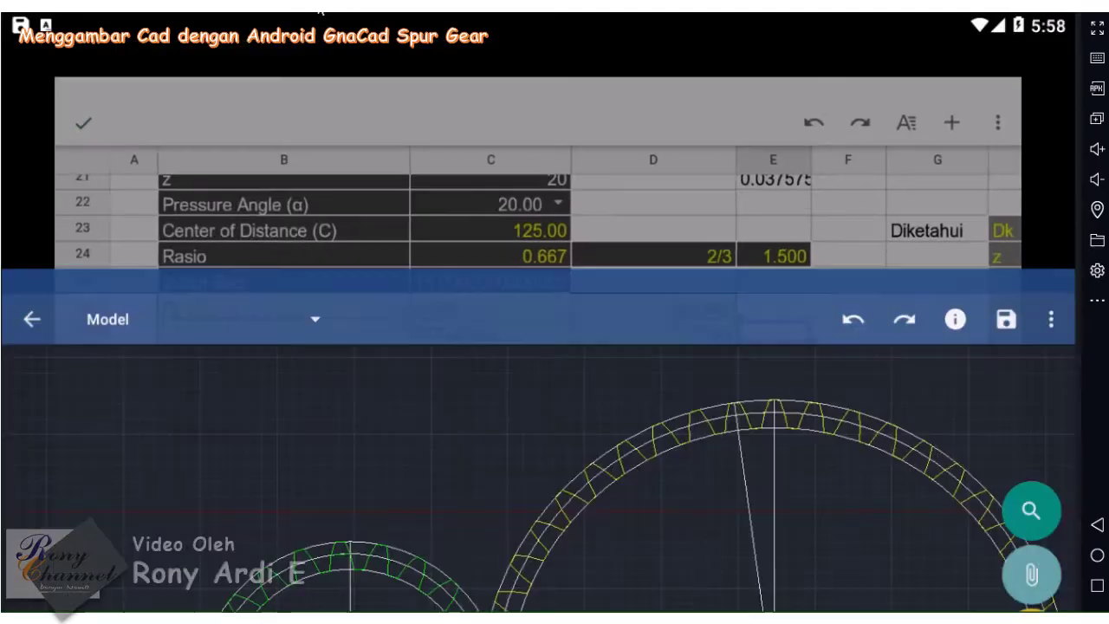
# - Zoom into the tooth profiles along the top of the large gear
pyautogui.scroll(3, 779, 136)
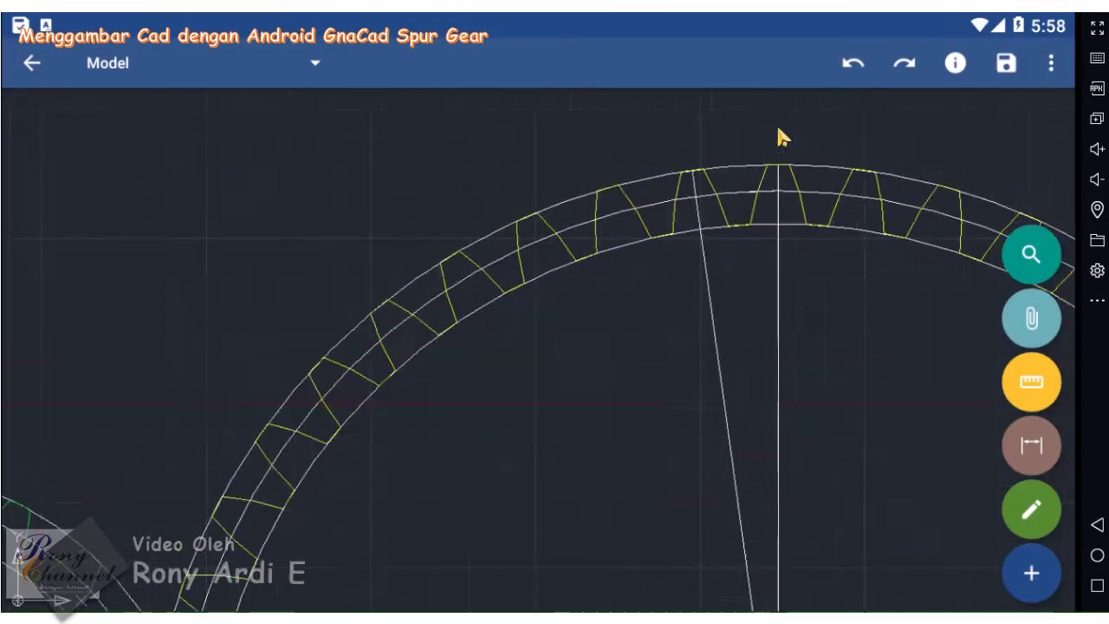
pyautogui.scroll(3, 780, 141)
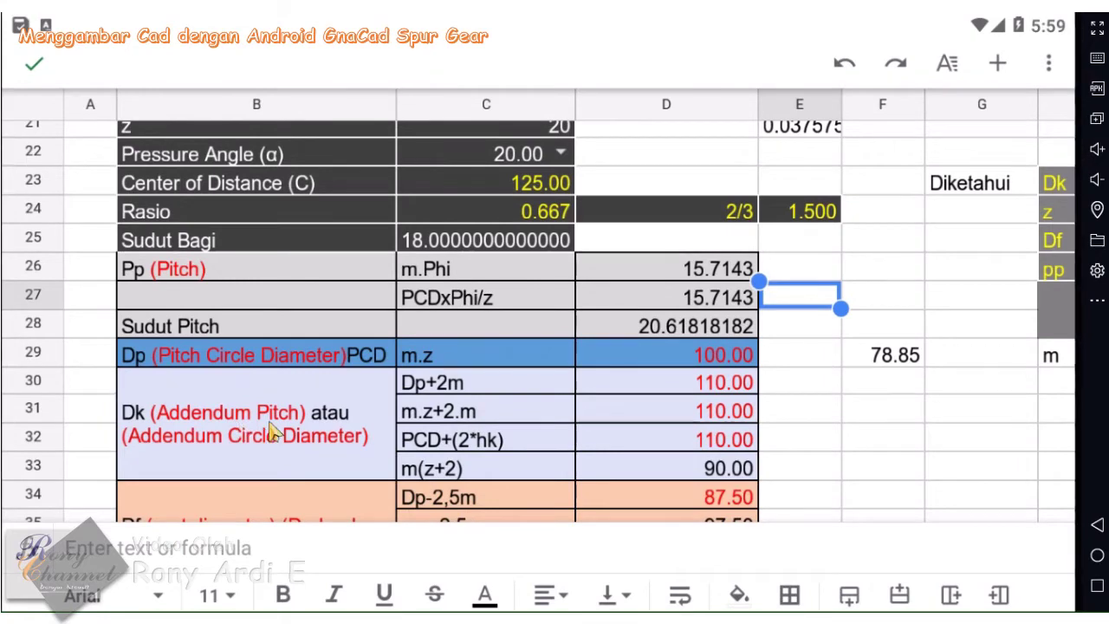
# - Inspect the Sudut Pitch formula =(C25/(Phi*(D29)))*360 behind cell D28
pyautogui.moveTo(275, 431)
pyautogui.mouseDown()
pyautogui.moveTo(268, 305)
pyautogui.moveTo(257, 322)
pyautogui.mouseUp()
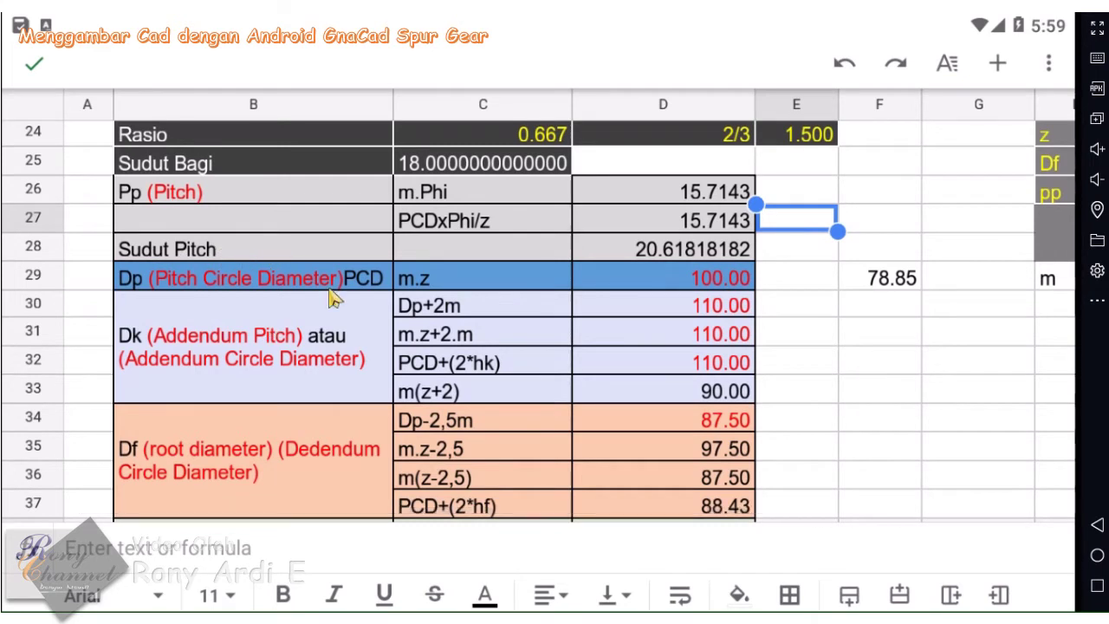
pyautogui.click(816, 331)
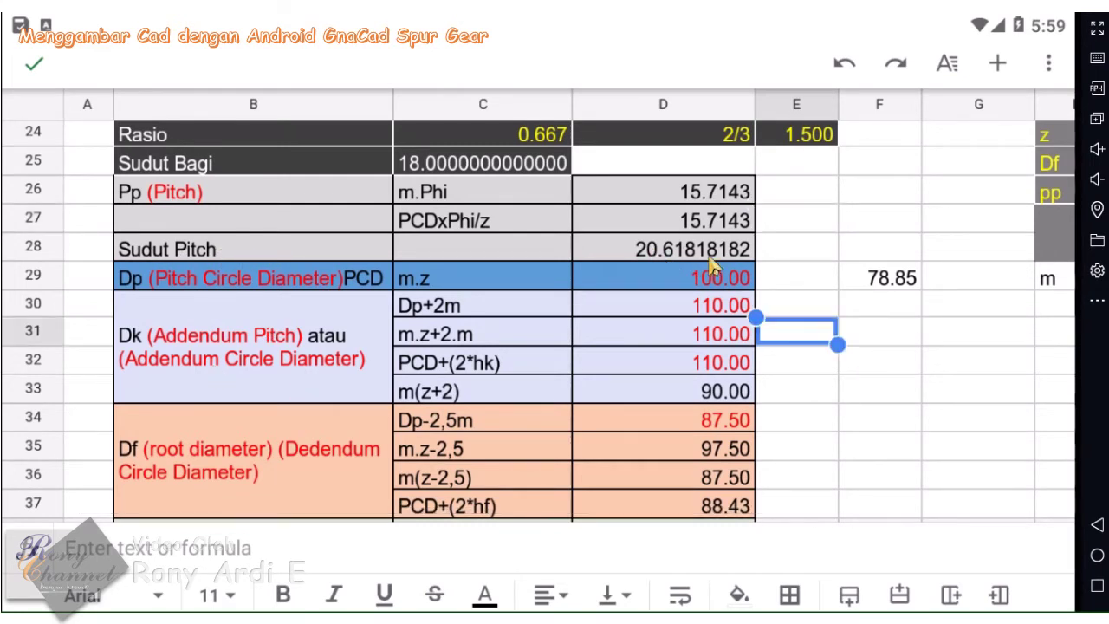
pyautogui.click(721, 252)
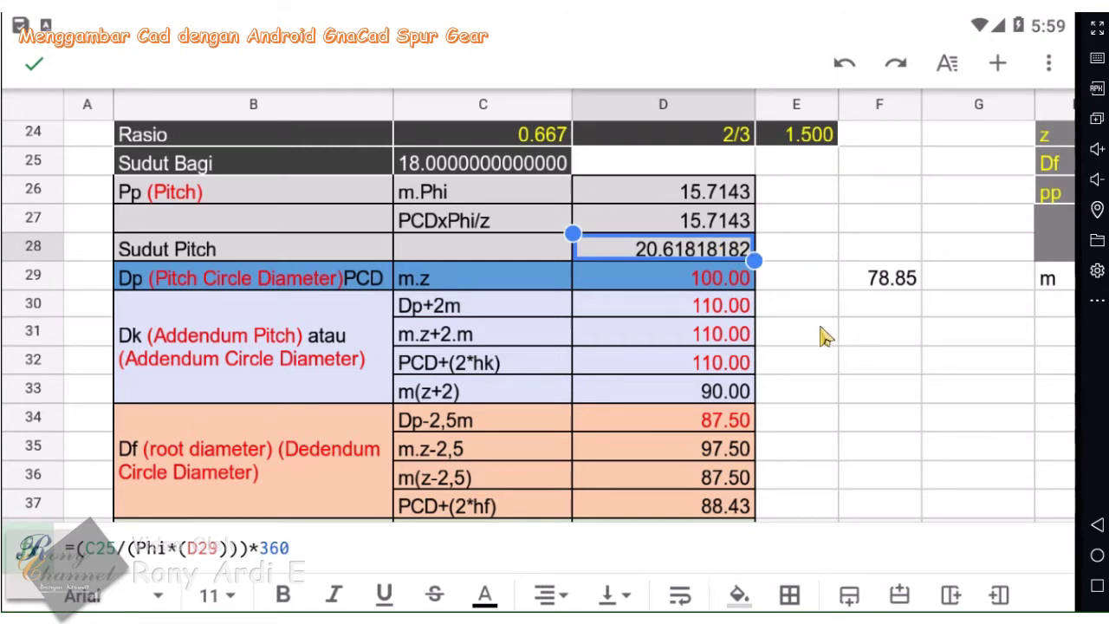
pyautogui.click(812, 284)
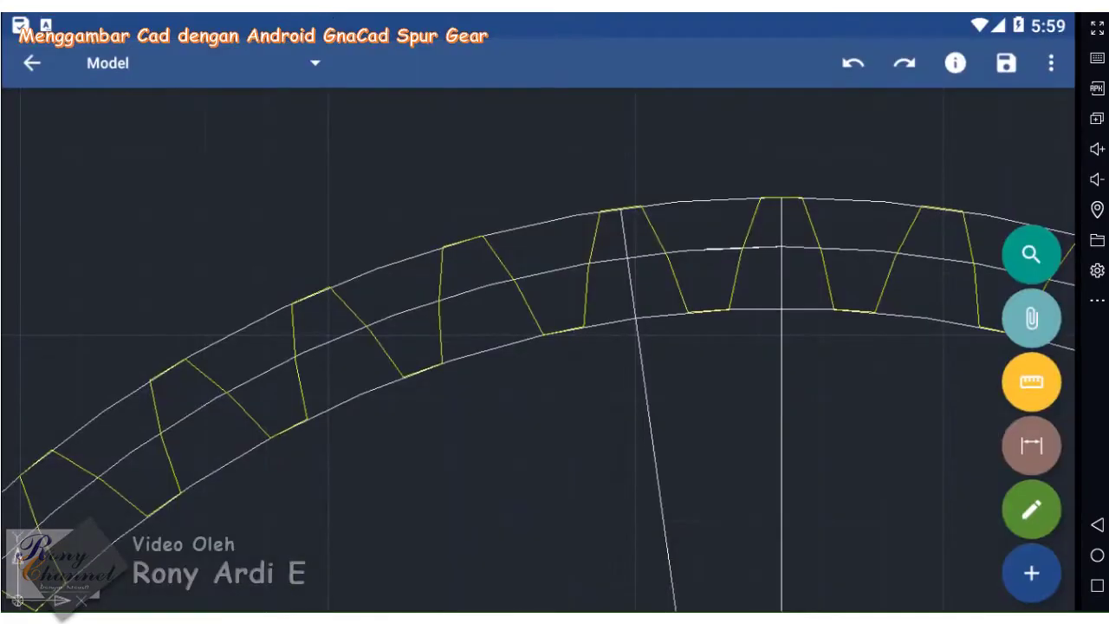
# - Select the large gear's middle pitch circle
pyautogui.click(547, 272)
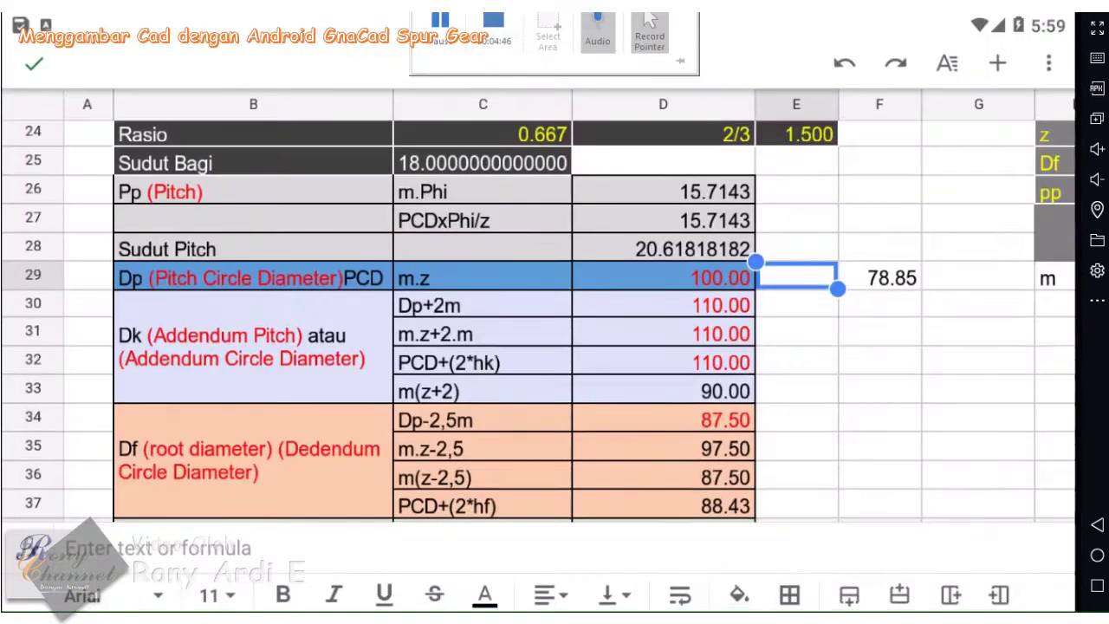
pyautogui.click(916, 426)
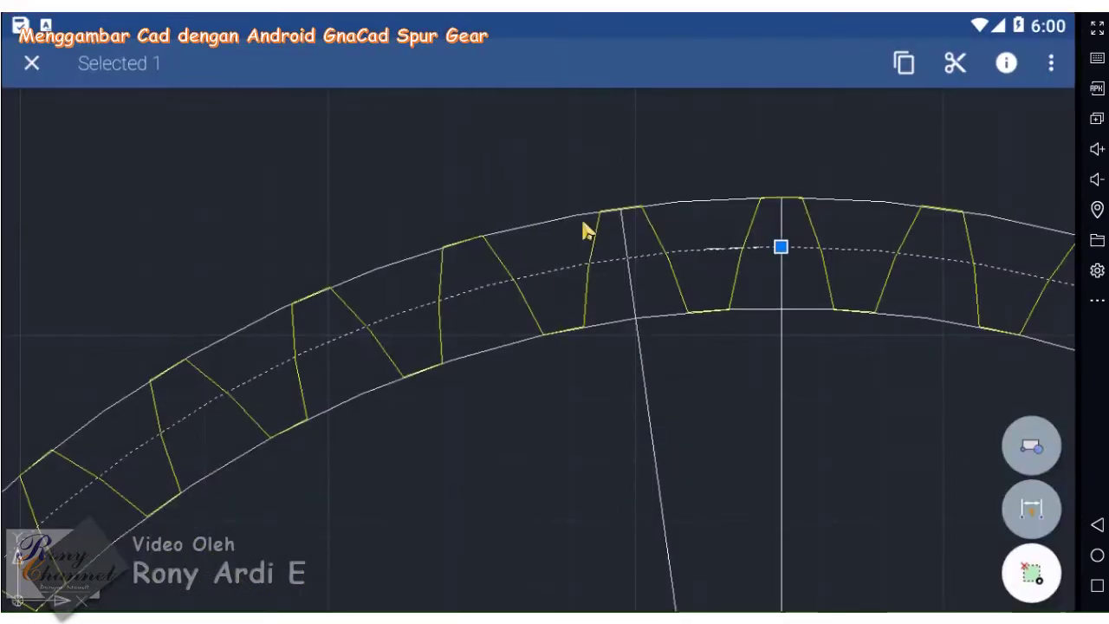
# - Select only the outer addendum circle, then clear the selection
pyautogui.click(691, 204)
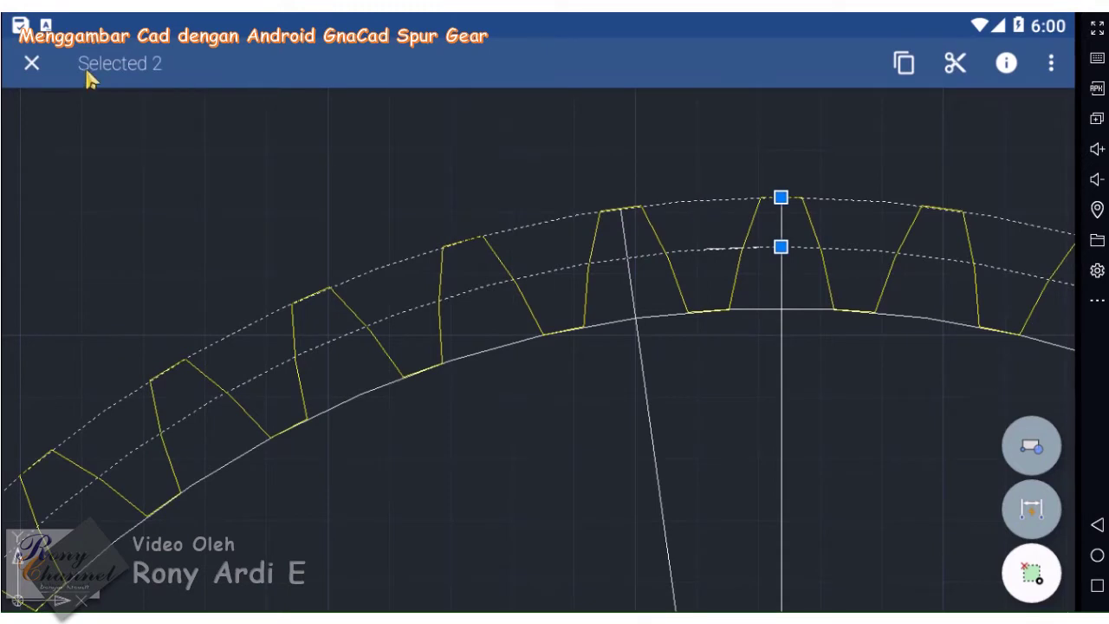
pyautogui.click(31, 63)
pyautogui.click(696, 201)
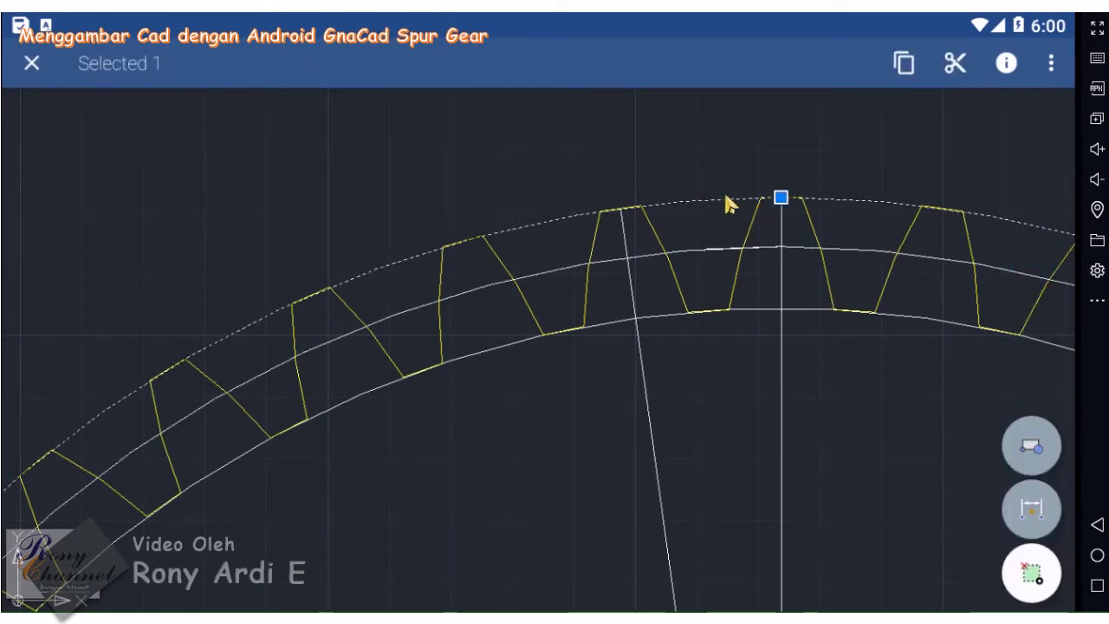
pyautogui.click(33, 63)
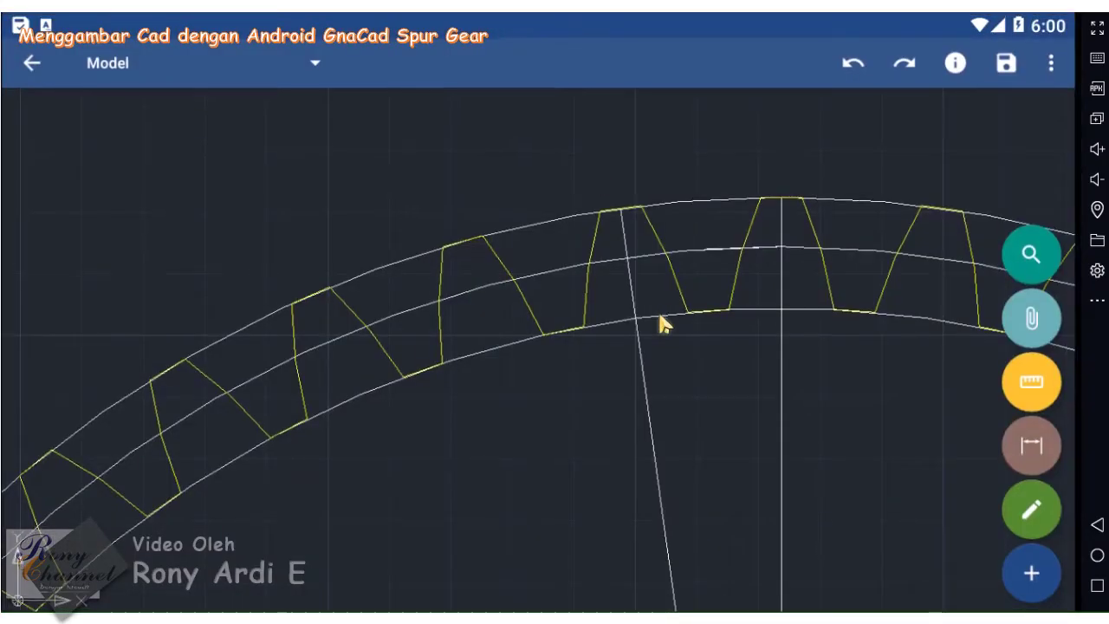
# - Review the root diameter rows, then the hf dedendum and hk addendum rows
pyautogui.click(659, 317)
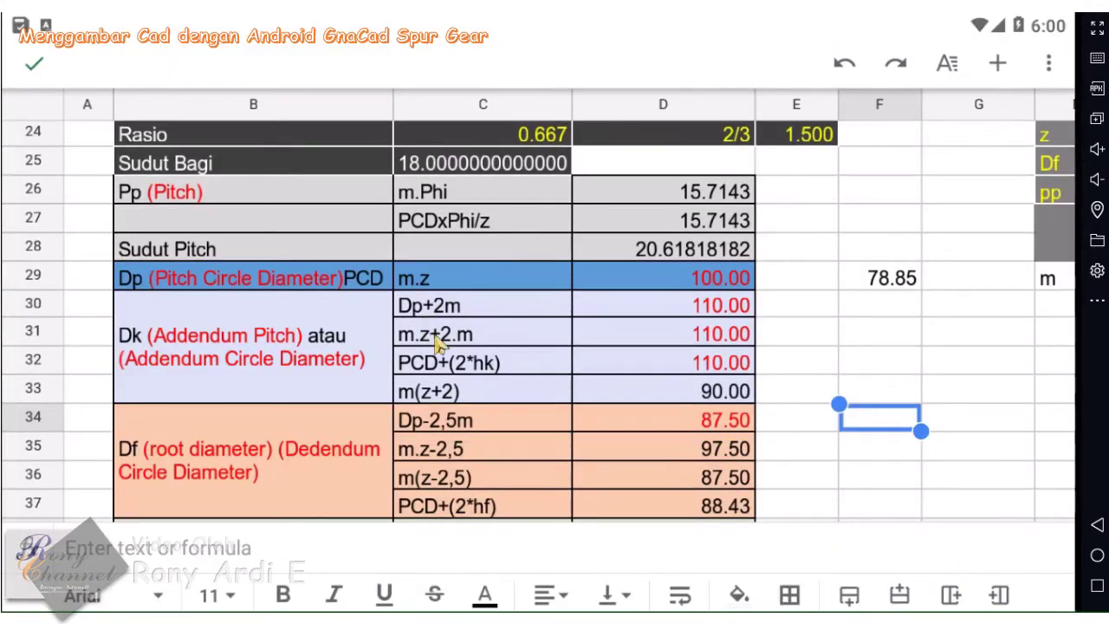
pyautogui.click(816, 325)
pyautogui.moveTo(589, 394)
pyautogui.mouseDown()
pyautogui.moveTo(582, 232)
pyautogui.moveTo(594, 148)
pyautogui.mouseUp()
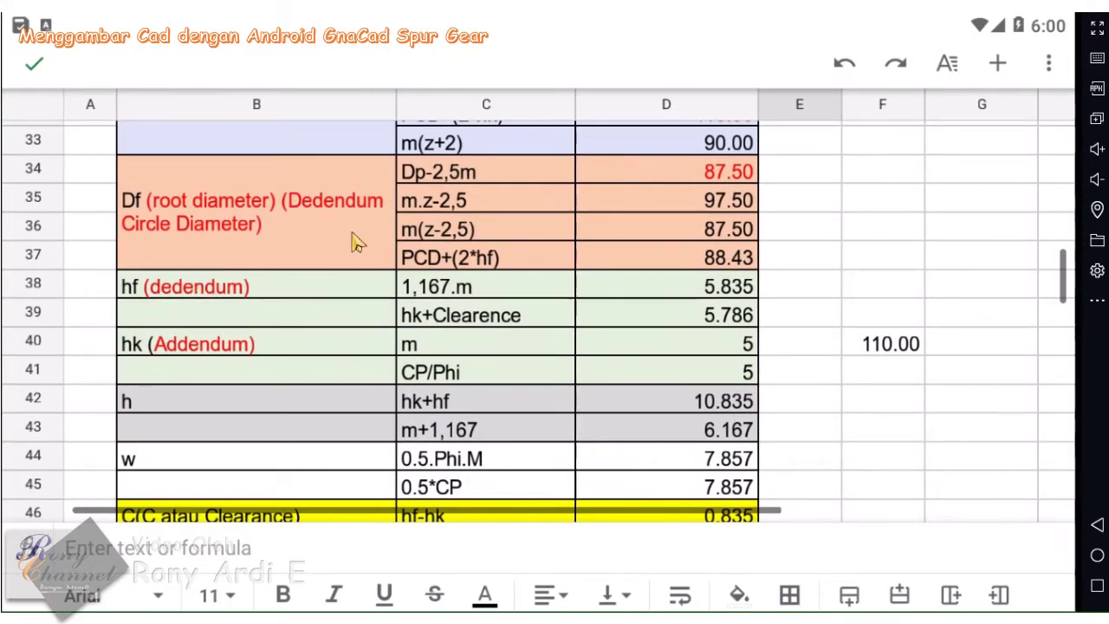
pyautogui.moveTo(366, 238); pyautogui.dragTo(368, 299)
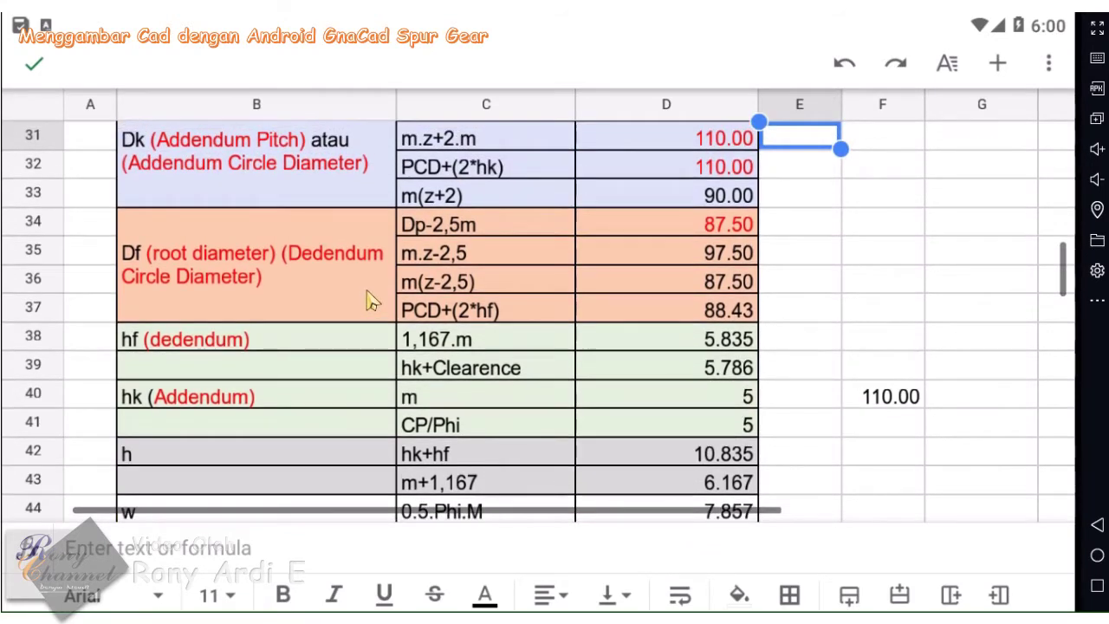
pyautogui.scroll(1, 367, 298)
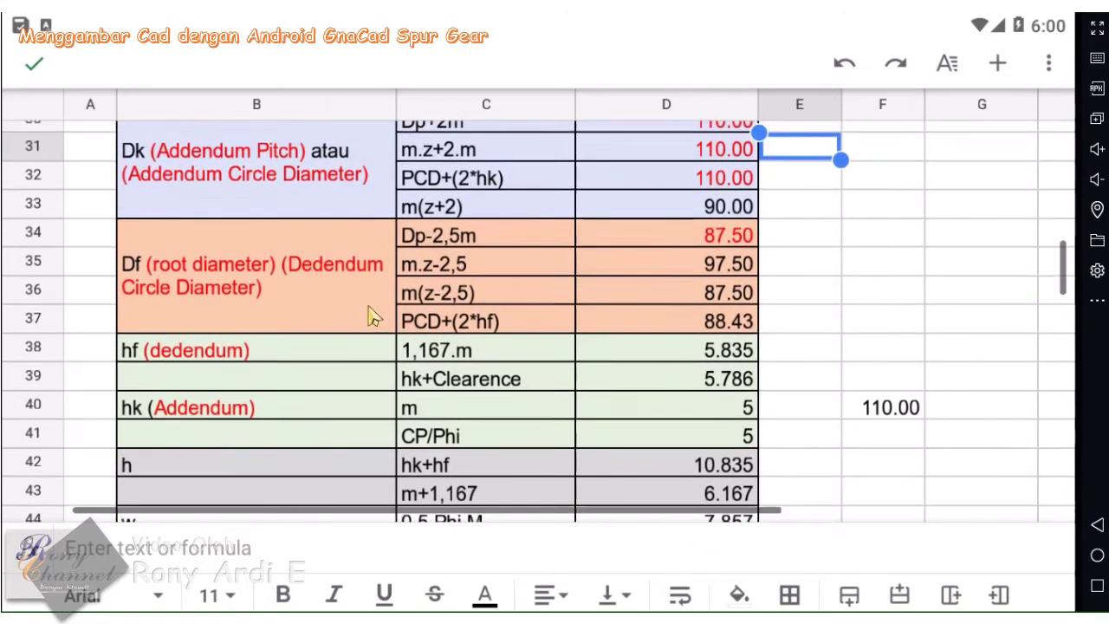
pyautogui.click(182, 367)
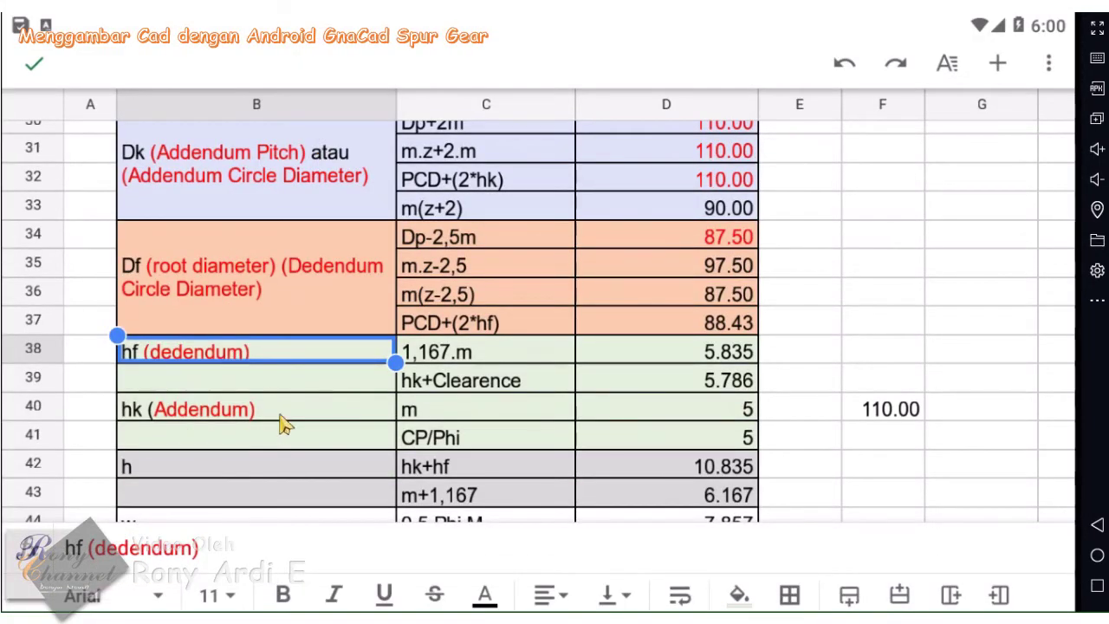
pyautogui.moveTo(284, 421); pyautogui.dragTo(292, 374)
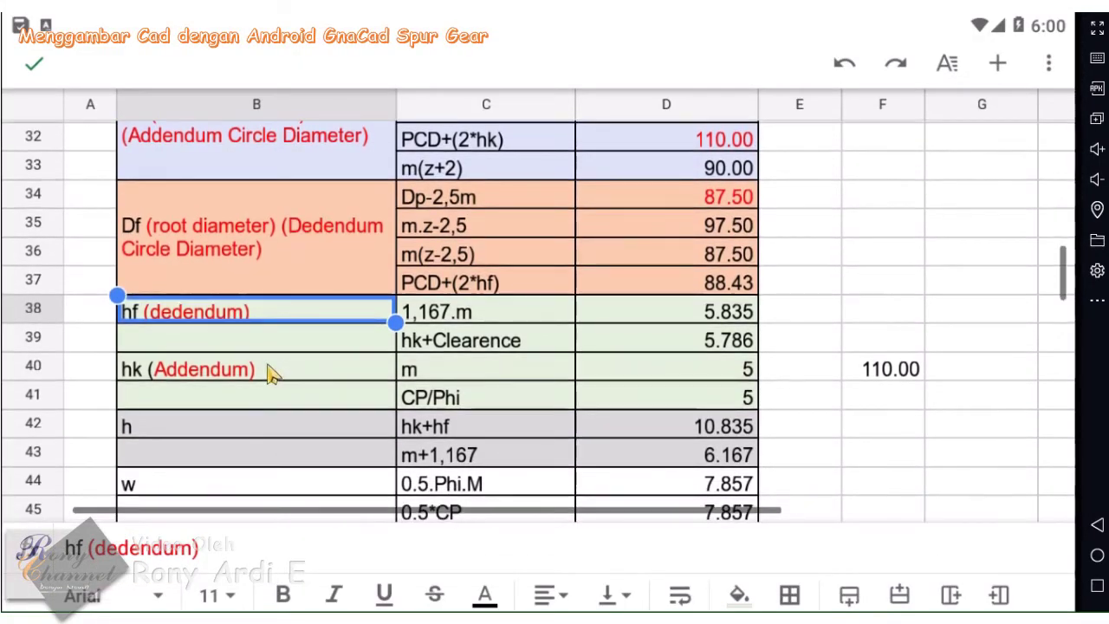
pyautogui.click(277, 372)
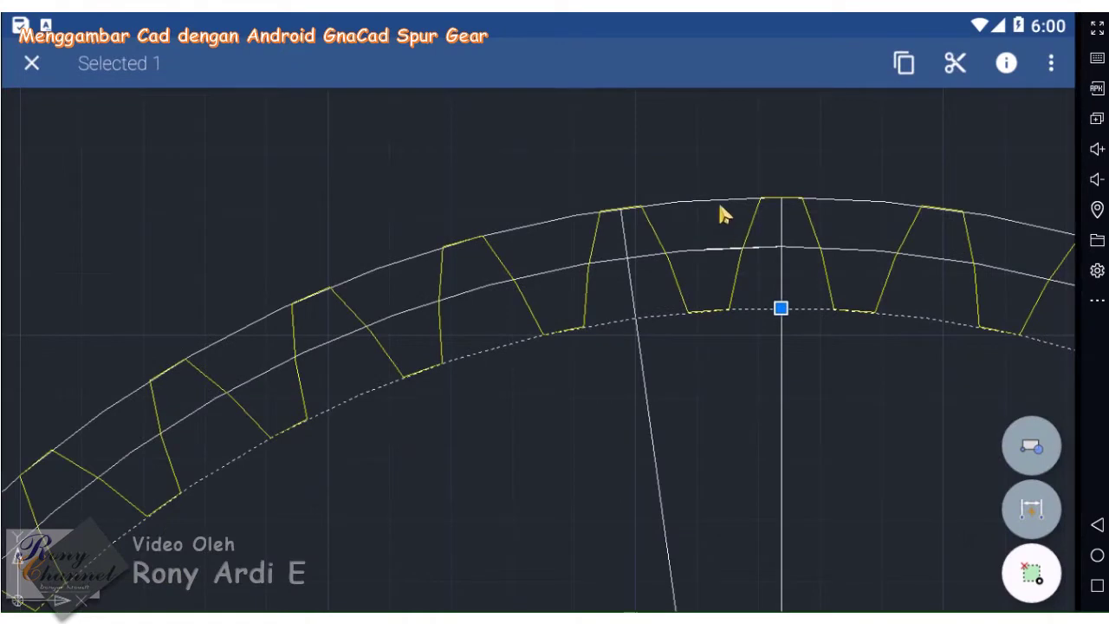
# - Clear the root circle selection in the drawing
pyautogui.click(32, 63)
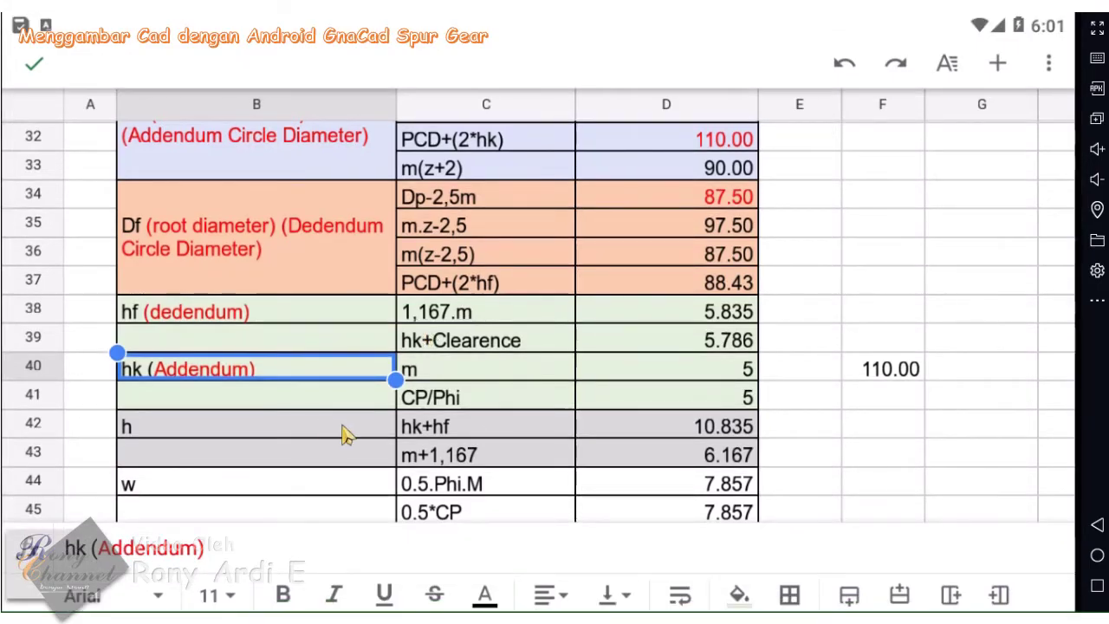
# - Review the tooth height h (B42) and width w (B44) rows, then scroll to the z_2 = 30 gear block
pyautogui.moveTo(346, 431); pyautogui.dragTo(356, 355)
pyautogui.click(278, 351)
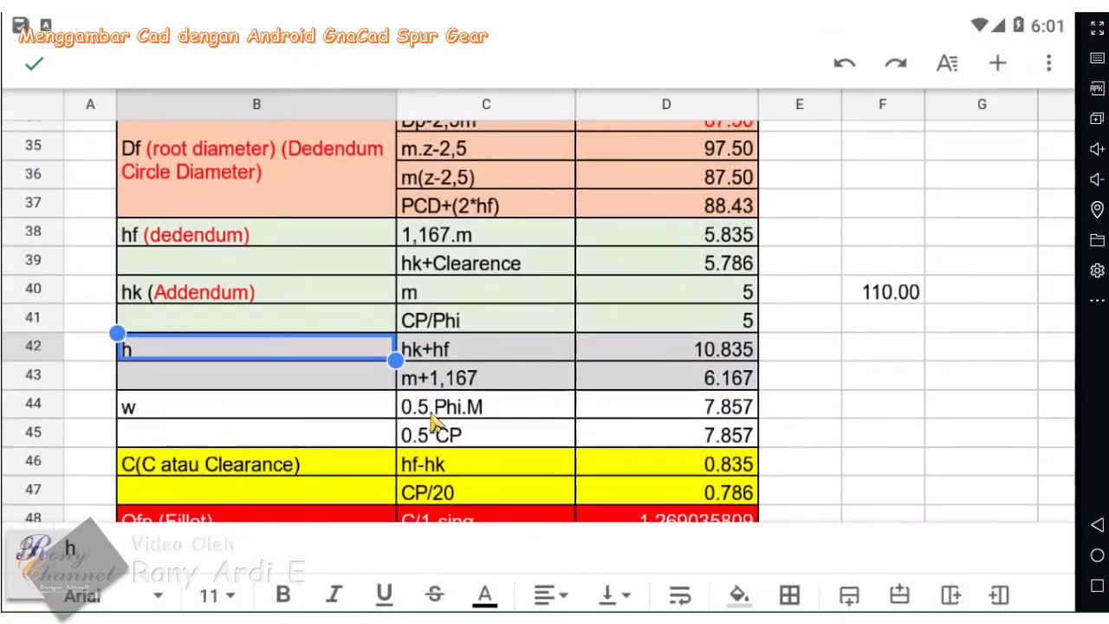
pyautogui.moveTo(378, 458); pyautogui.dragTo(381, 310)
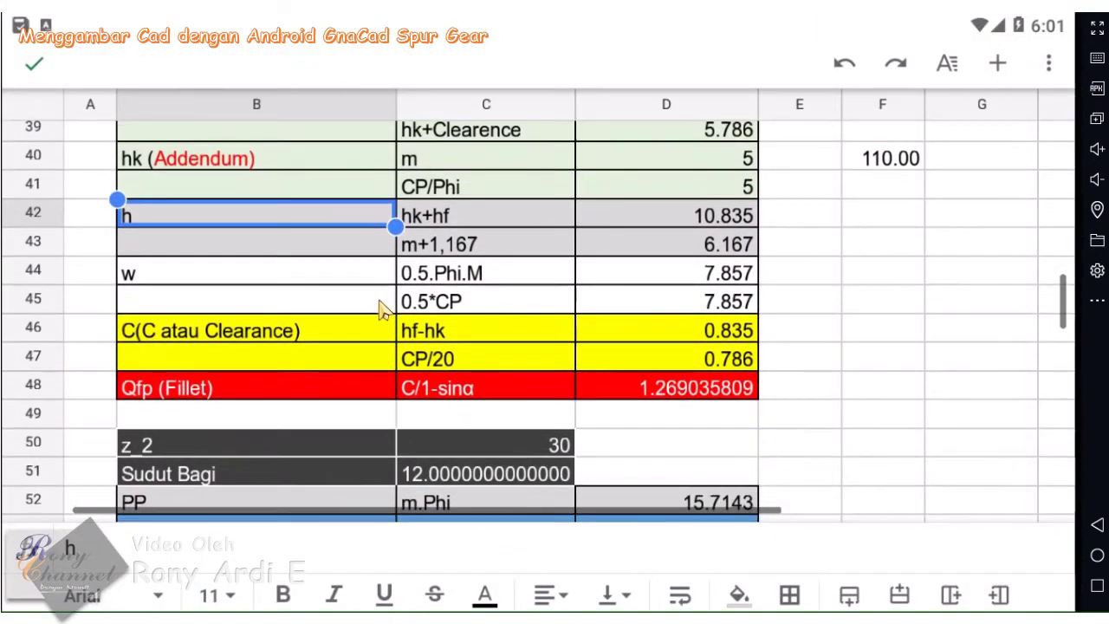
pyautogui.click(277, 277)
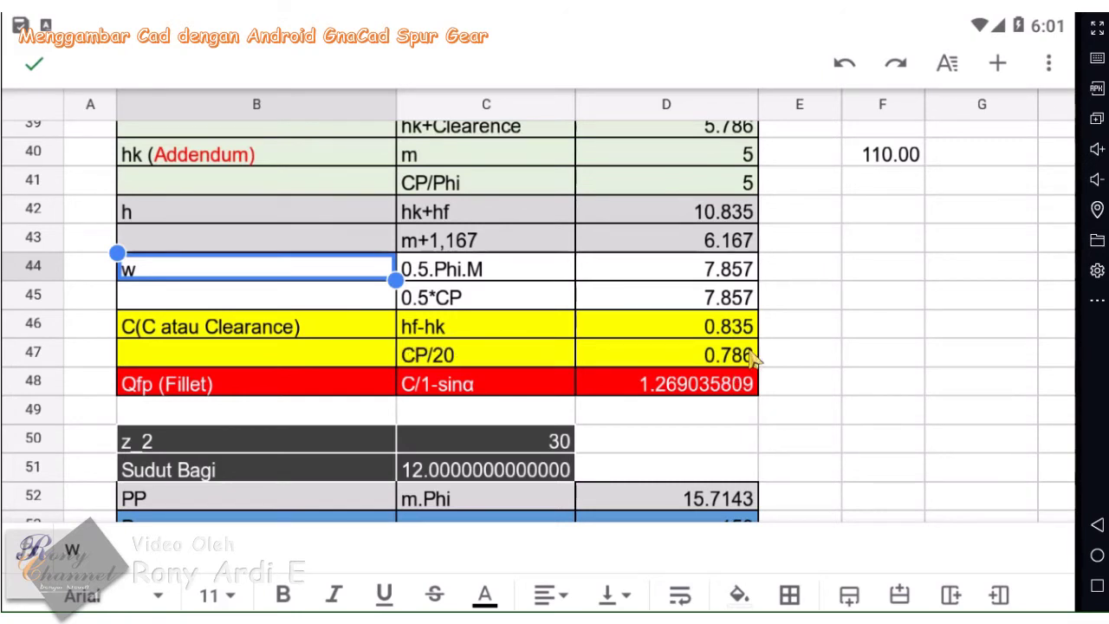
pyautogui.click(1019, 409)
pyautogui.click(883, 467)
pyautogui.moveTo(696, 436); pyautogui.dragTo(705, 168)
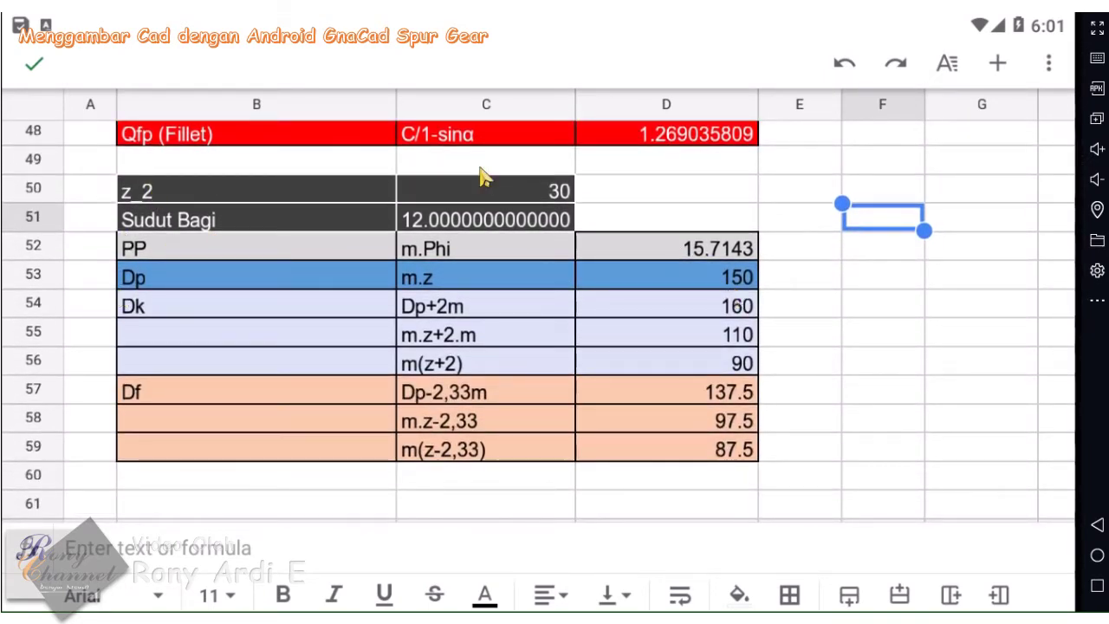
pyautogui.click(179, 193)
pyautogui.click(509, 194)
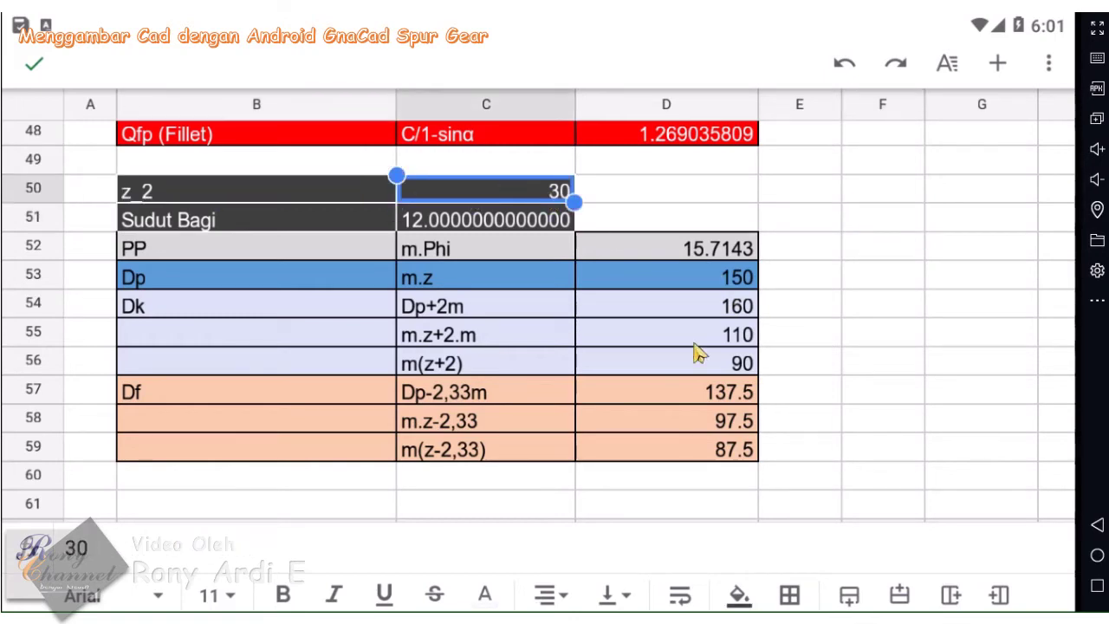
pyautogui.keyDown('ctrl'); pyautogui.scroll(-3, 674, 485); pyautogui.keyUp('ctrl')
pyautogui.keyDown('ctrl'); pyautogui.scroll(3, 478, 240); pyautogui.keyUp('ctrl')
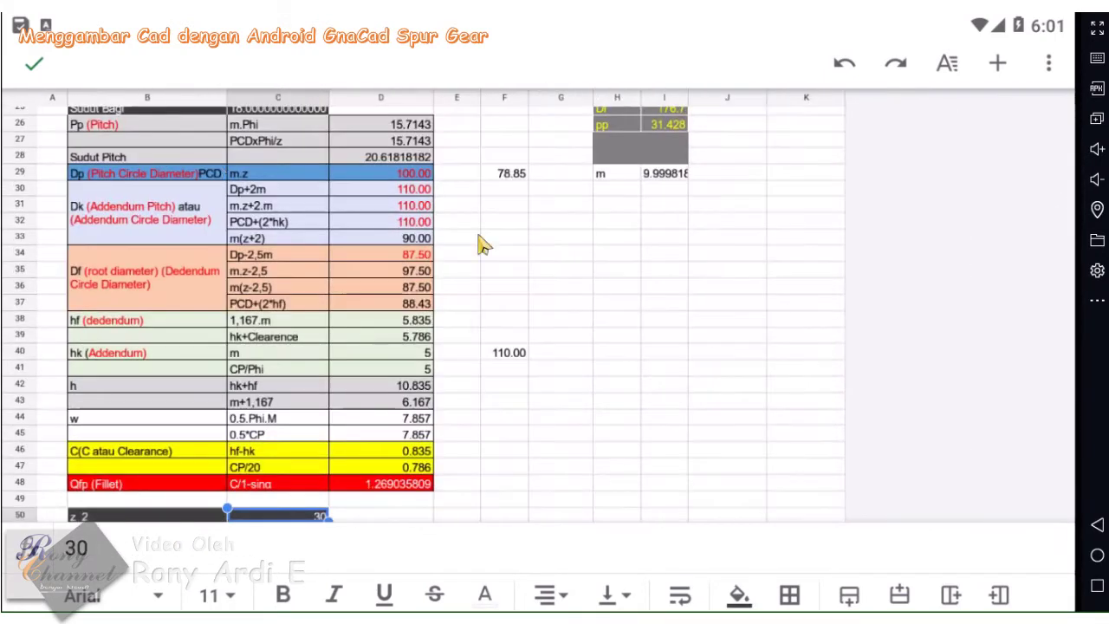
pyautogui.scroll(-2, 477, 191)
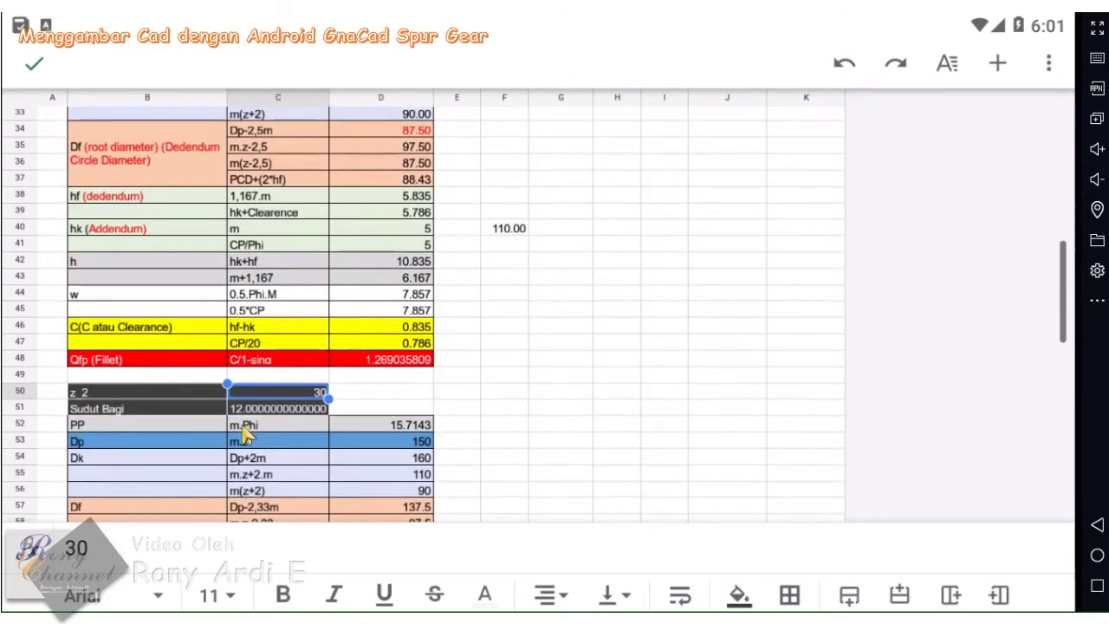
pyautogui.click(519, 296)
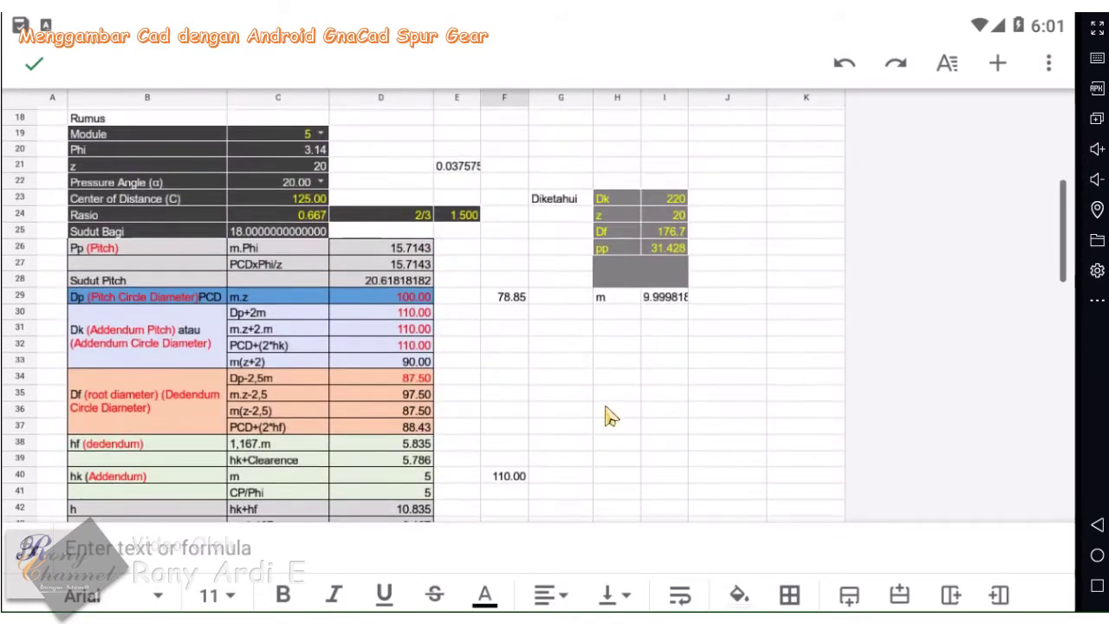
pyautogui.click(256, 433)
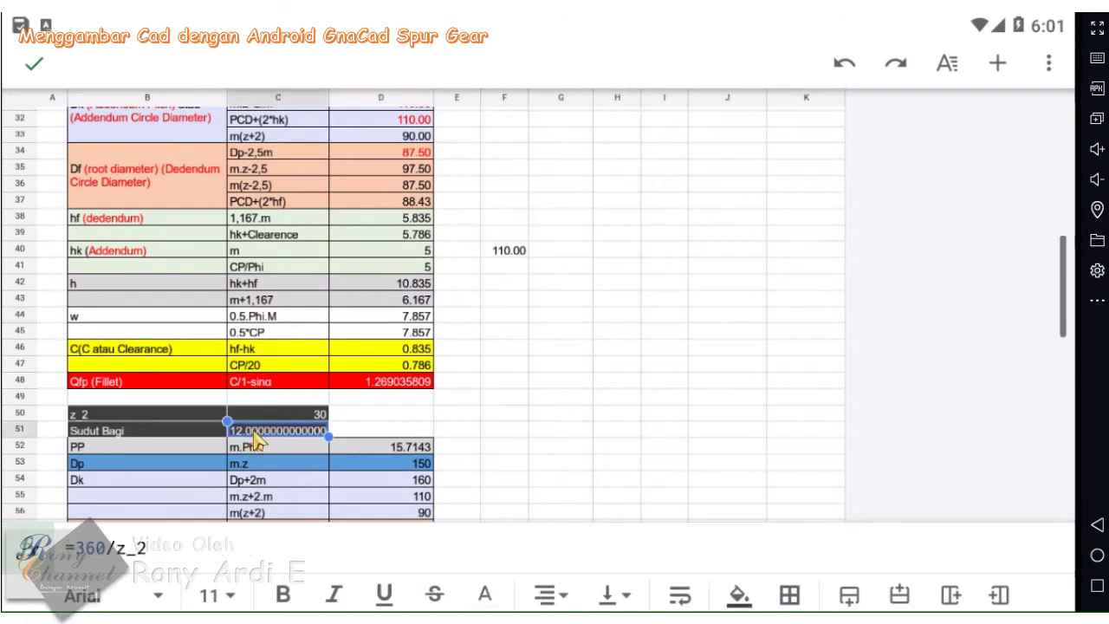
pyautogui.press('Up')
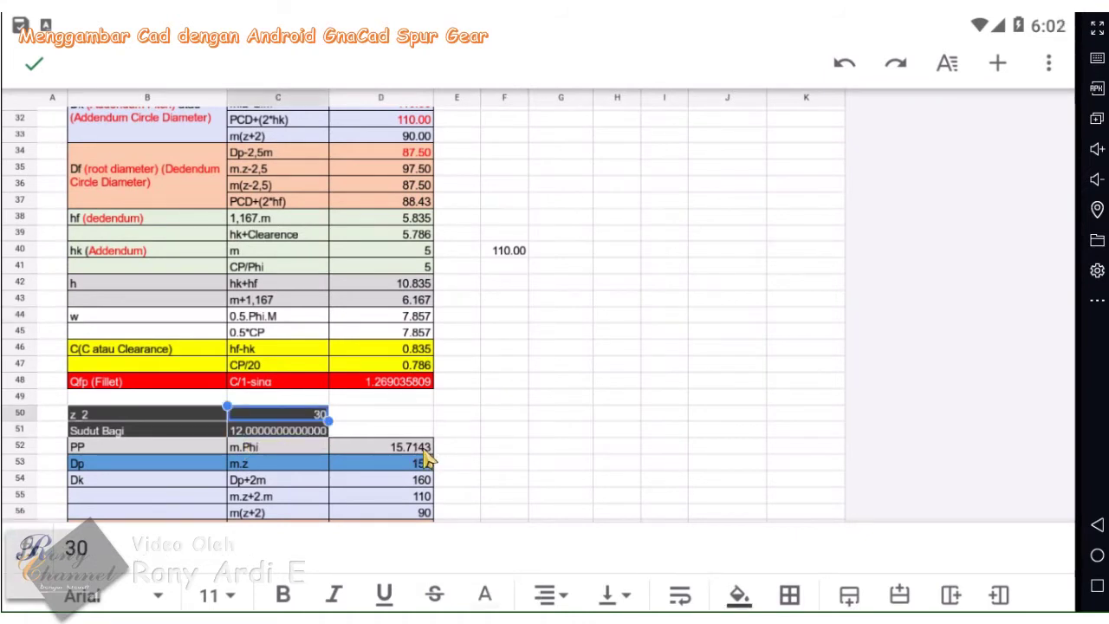
pyautogui.press('BackSpace')
pyautogui.write('2')
pyautogui.press('Return')
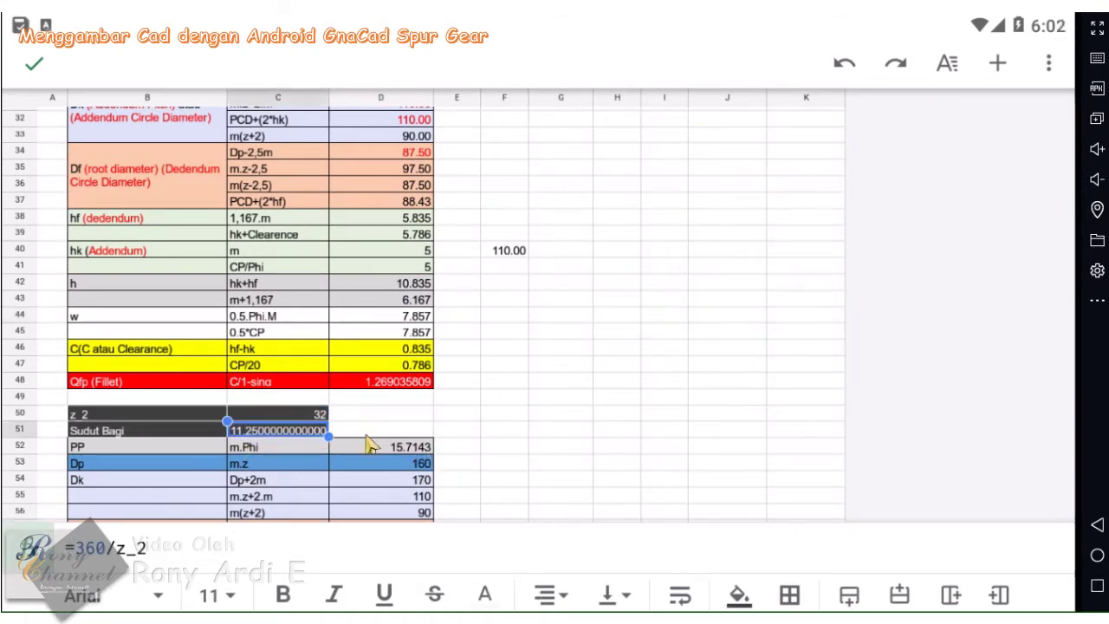
pyautogui.scroll(5, 632, 347)
pyautogui.scroll(3, 515, 371)
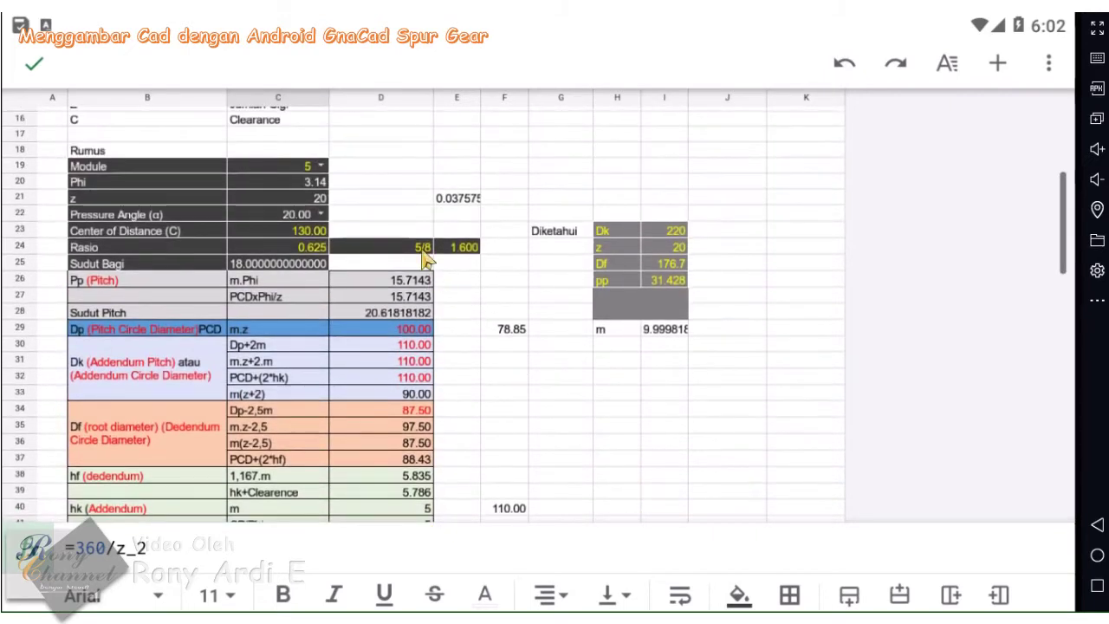
pyautogui.scroll(-2, 537, 330)
pyautogui.scroll(-4, 537, 270)
pyautogui.scroll(5, 569, 260)
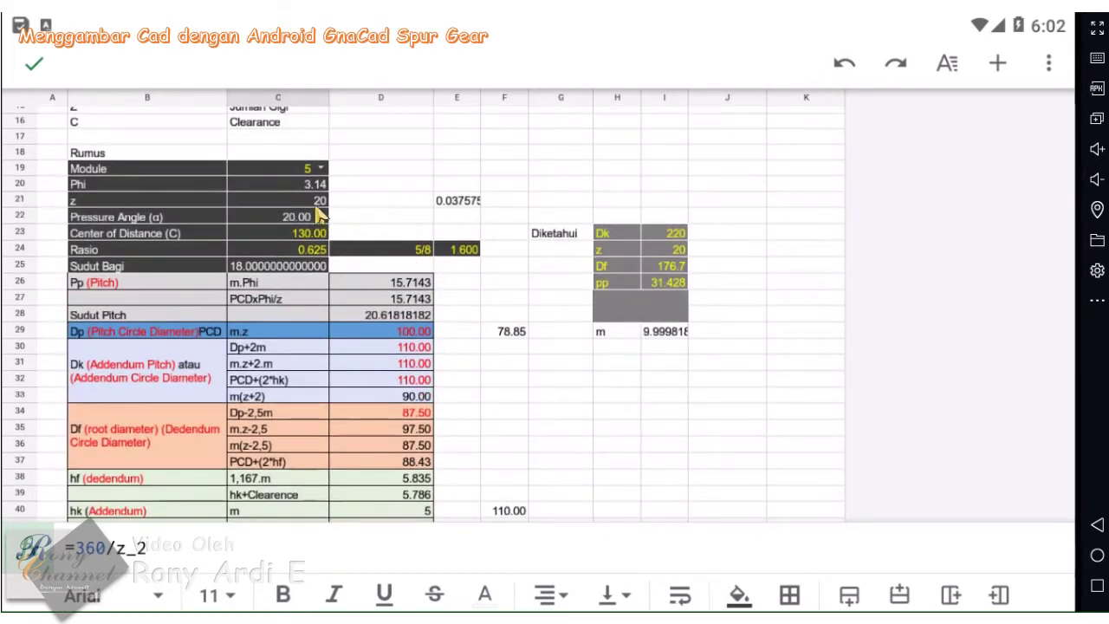
pyautogui.scroll(-5, 589, 389)
pyautogui.click(322, 428)
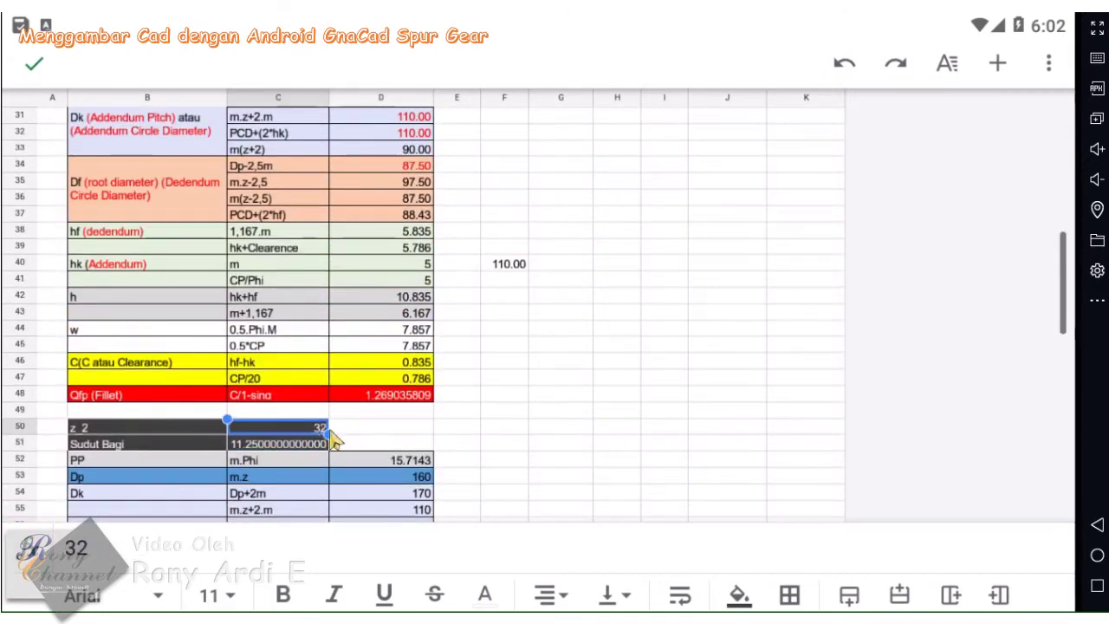
pyautogui.write('40')
pyautogui.press('Return')
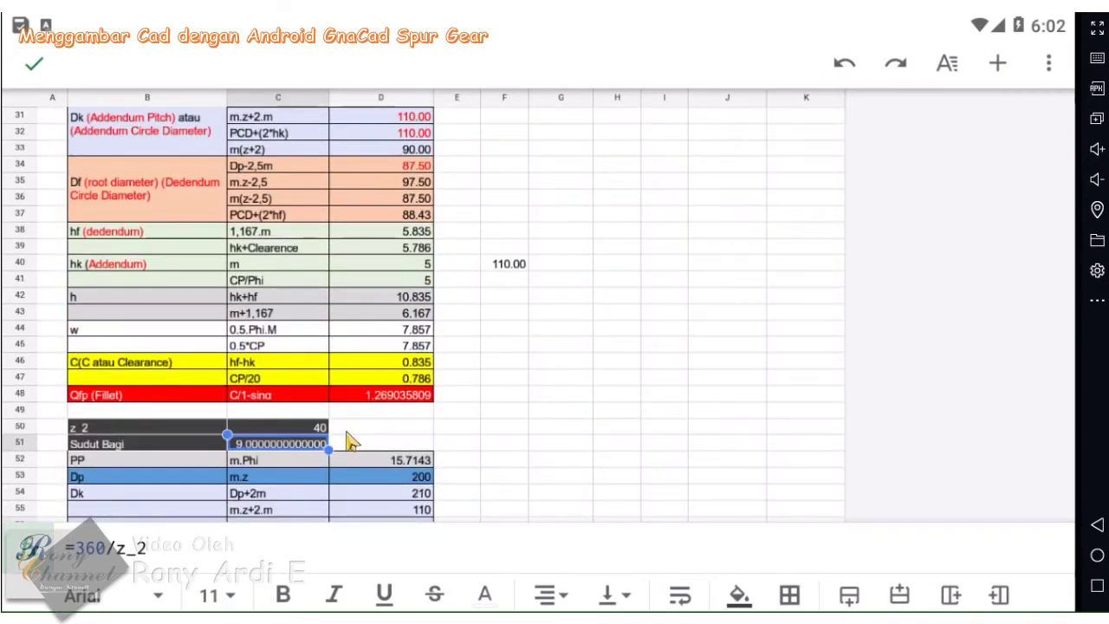
pyautogui.click(568, 441)
pyautogui.scroll(2, 623, 303)
pyautogui.scroll(5, 630, 471)
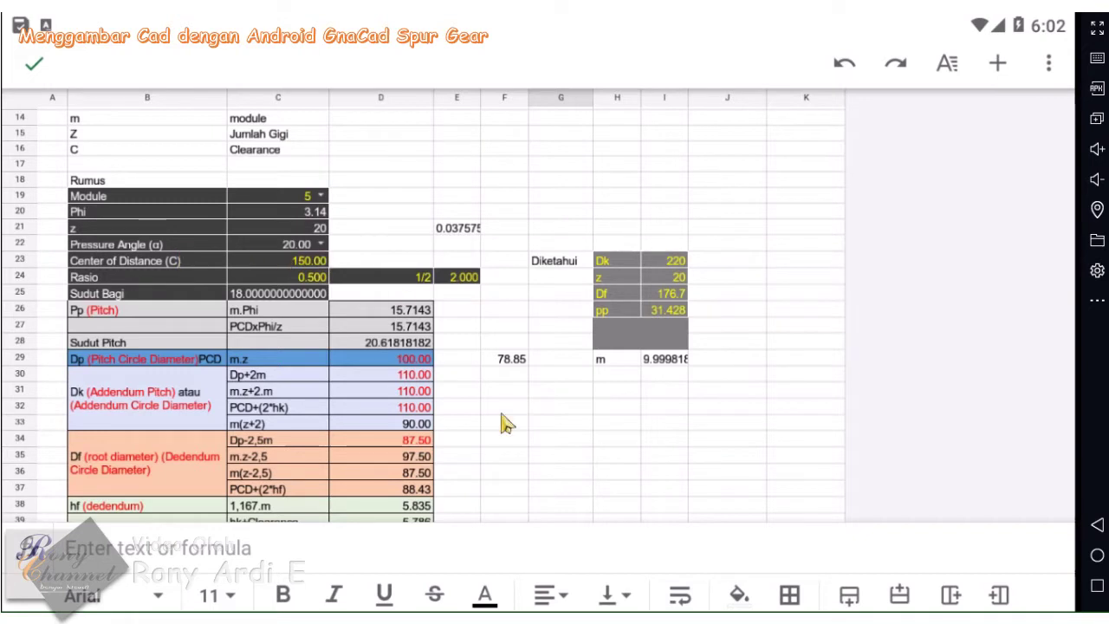
pyautogui.click(533, 442)
pyautogui.click(390, 213)
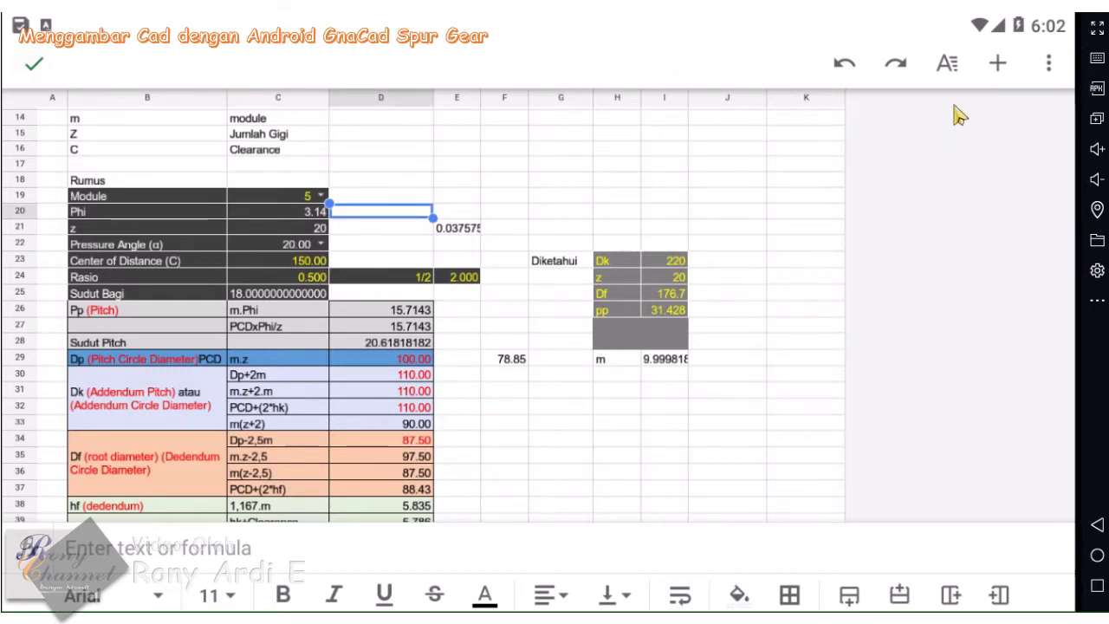
pyautogui.click(48, 76)
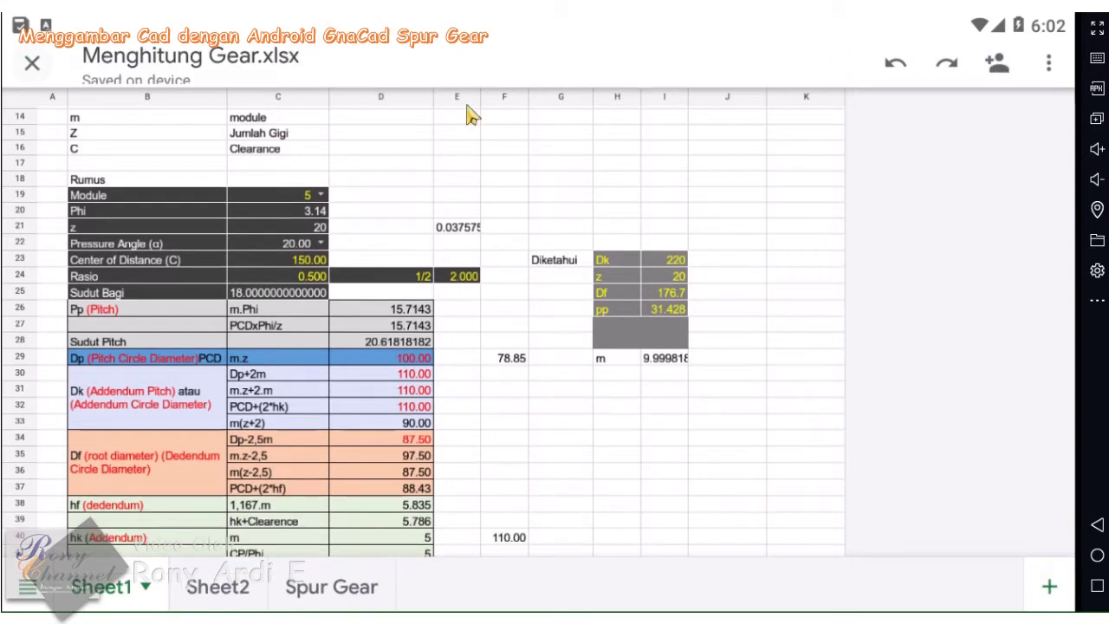
pyautogui.click(1048, 63)
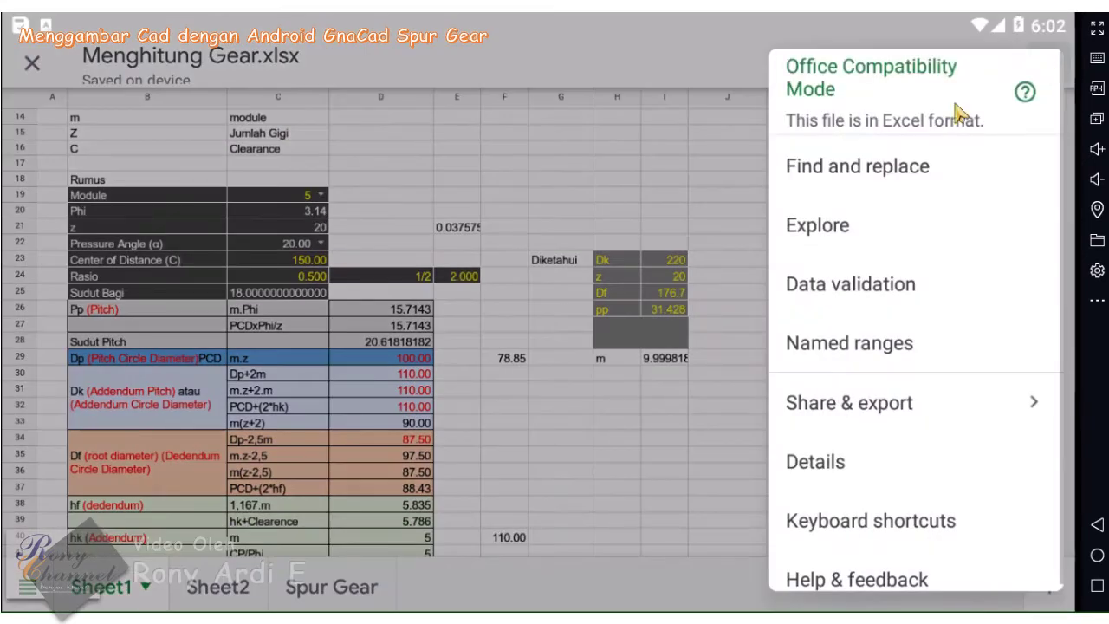
pyautogui.click(667, 195)
pyautogui.click(706, 149)
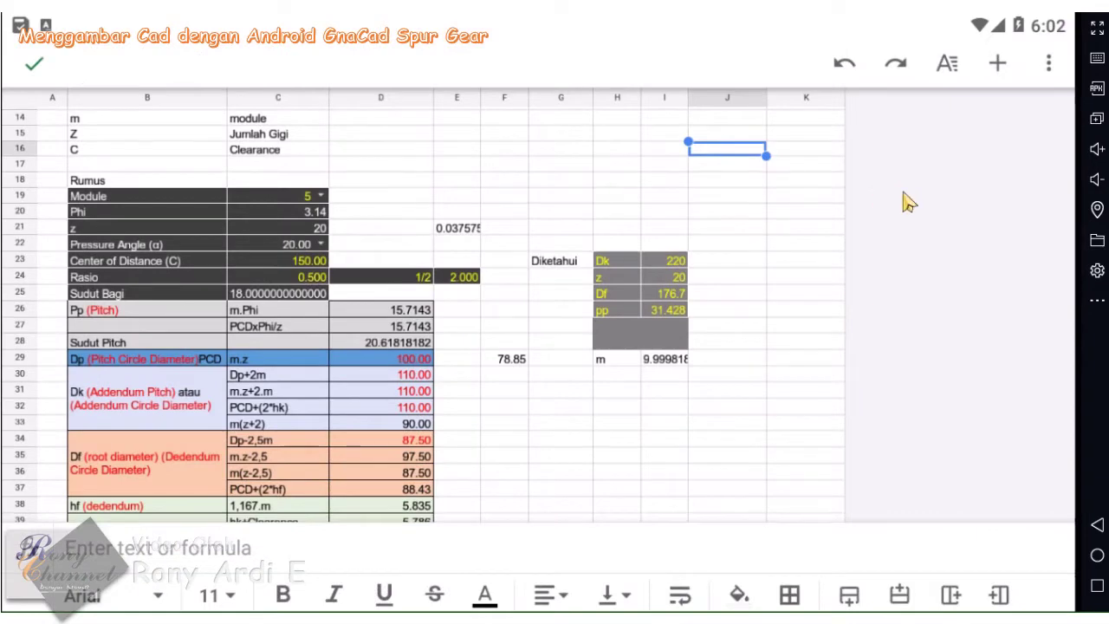
pyautogui.moveTo(849, 185)
pyautogui.mouseDown()
pyautogui.moveTo(854, 309)
pyautogui.moveTo(856, 144)
pyautogui.mouseUp()
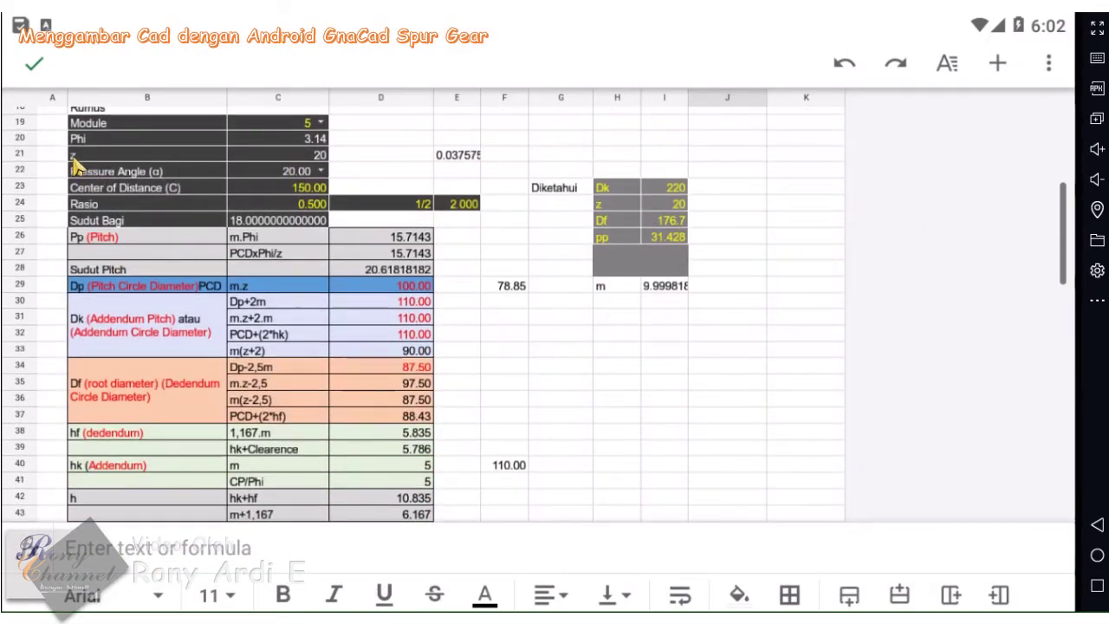
pyautogui.keyDown('ctrl'); pyautogui.scroll(2, 160, 173); pyautogui.keyUp('ctrl')
pyautogui.scroll(2, 985, 408)
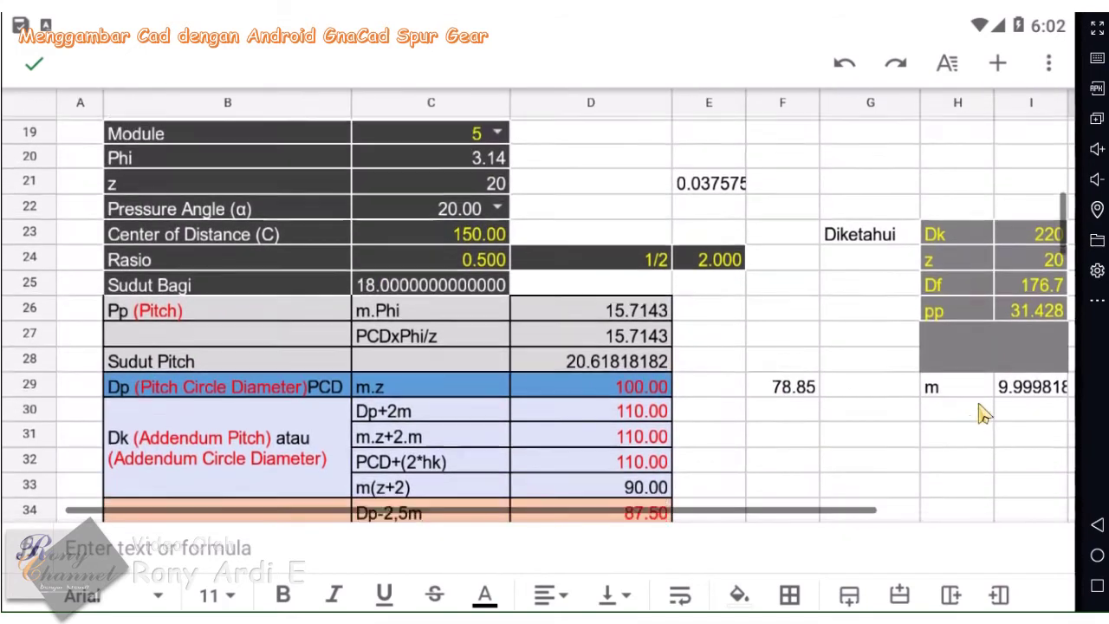
pyautogui.scroll(2, 990, 433)
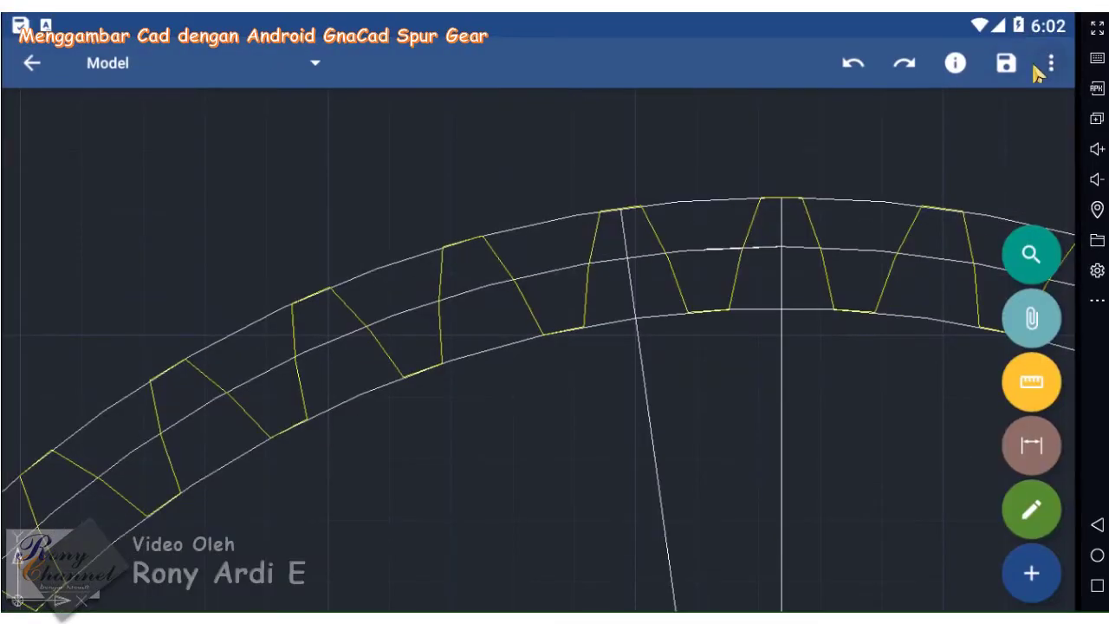
# - Close the current gear drawing without saving its changes
pyautogui.click(32, 63)
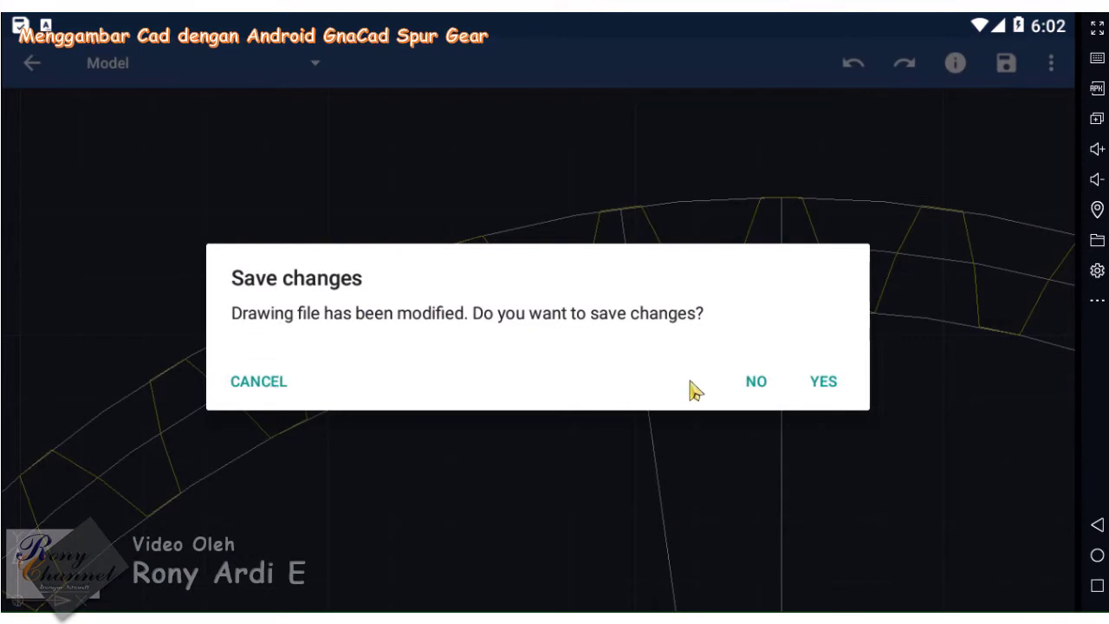
pyautogui.click(757, 386)
pyautogui.click(756, 384)
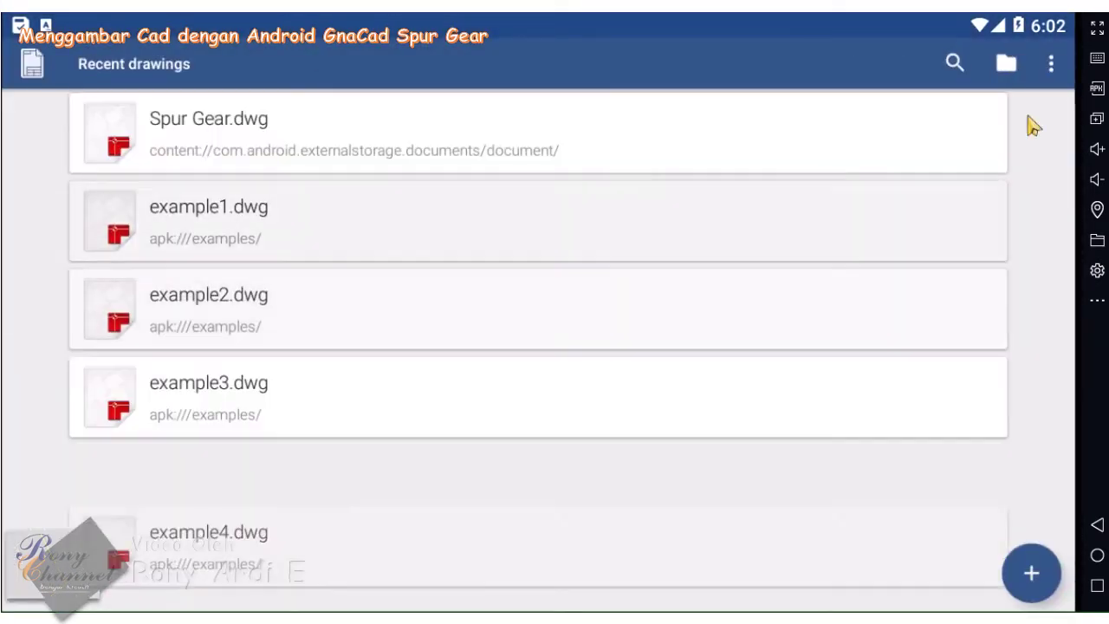
# - Create a new blank drawing with metric units
pyautogui.click(1032, 575)
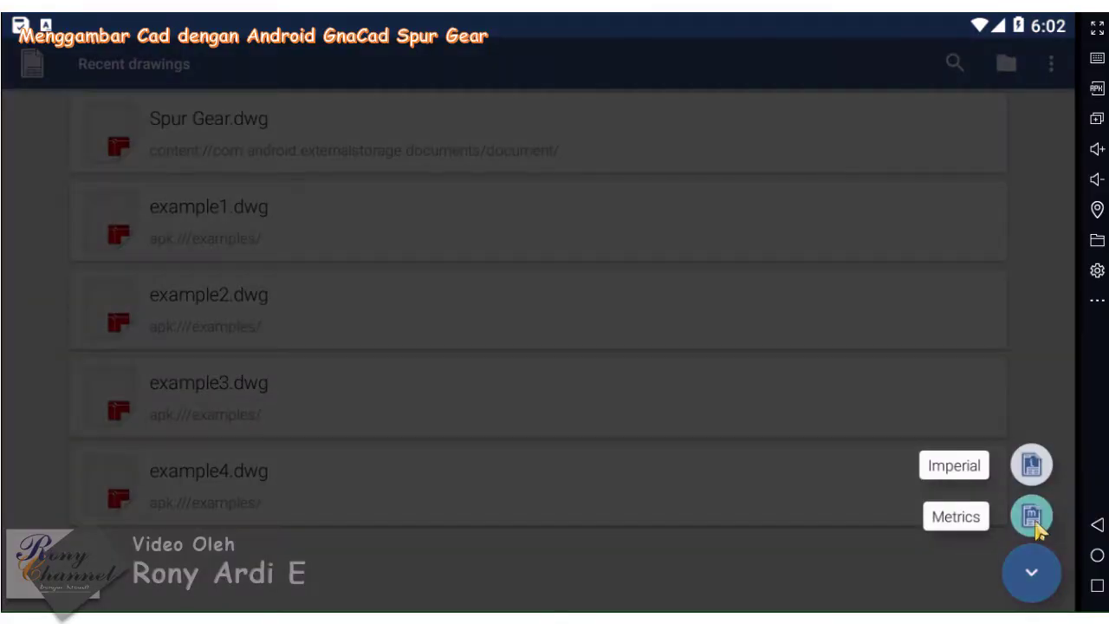
pyautogui.click(1031, 520)
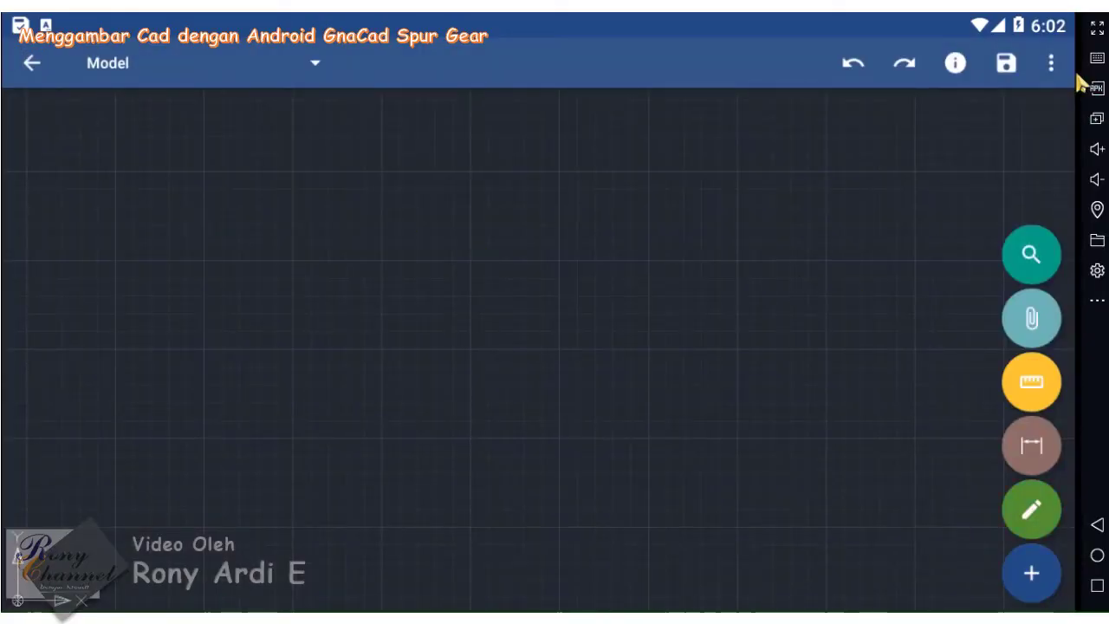
pyautogui.click(1051, 65)
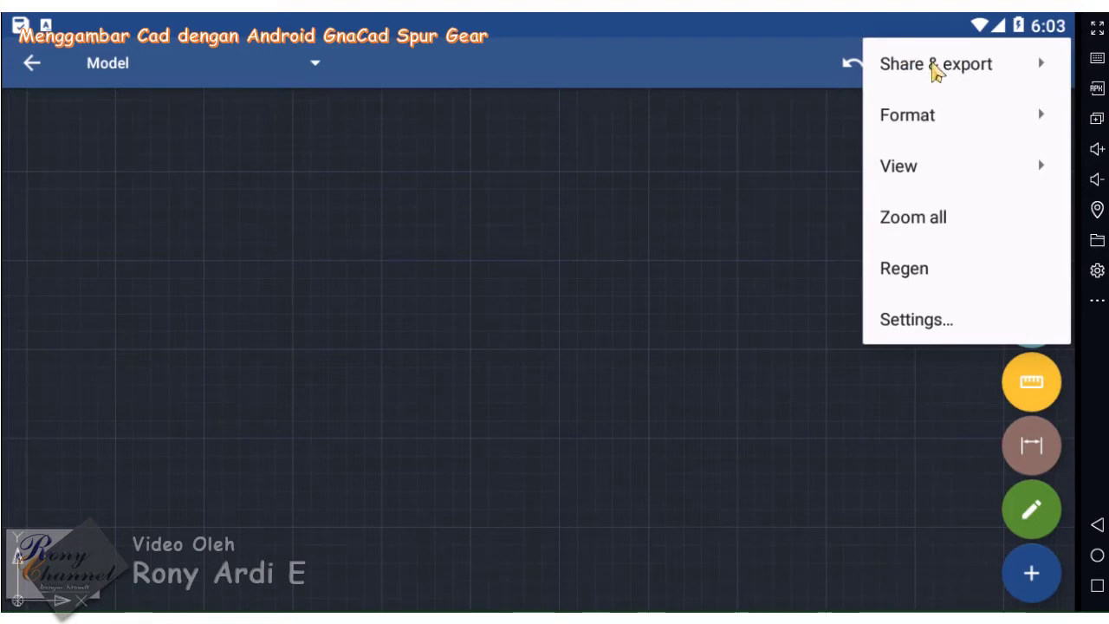
# - Save as a DWG 2013 drawing, replacing drawing1 with the name 'Spur Gear module 5 Ratio 1/2'
pyautogui.click(936, 72)
pyautogui.click(933, 116)
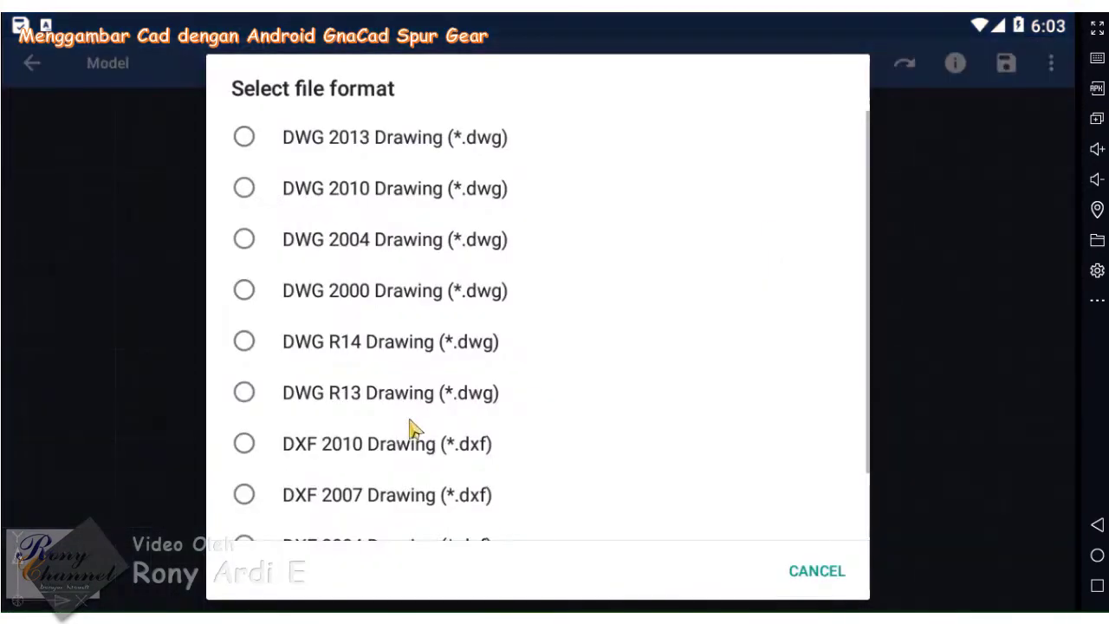
pyautogui.click(385, 137)
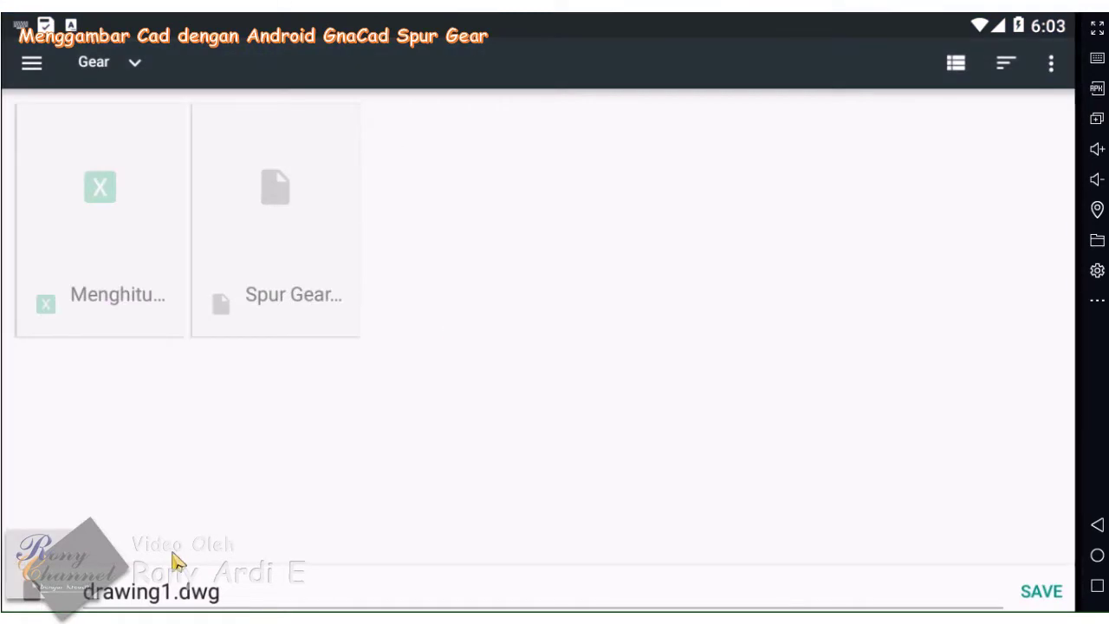
pyautogui.click(162, 596)
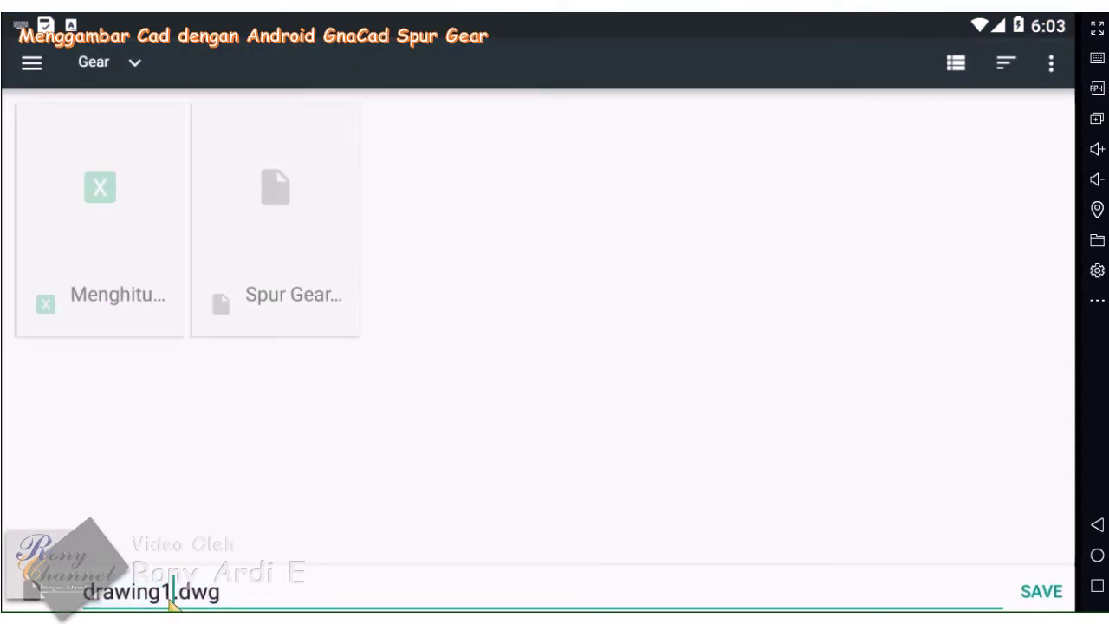
pyautogui.press('BackSpace')
pyautogui.press('BackSpace')
pyautogui.press('BackSpace')
pyautogui.press('BackSpace')
pyautogui.press('BackSpace')
pyautogui.press('BackSpace')
pyautogui.press('BackSpace')
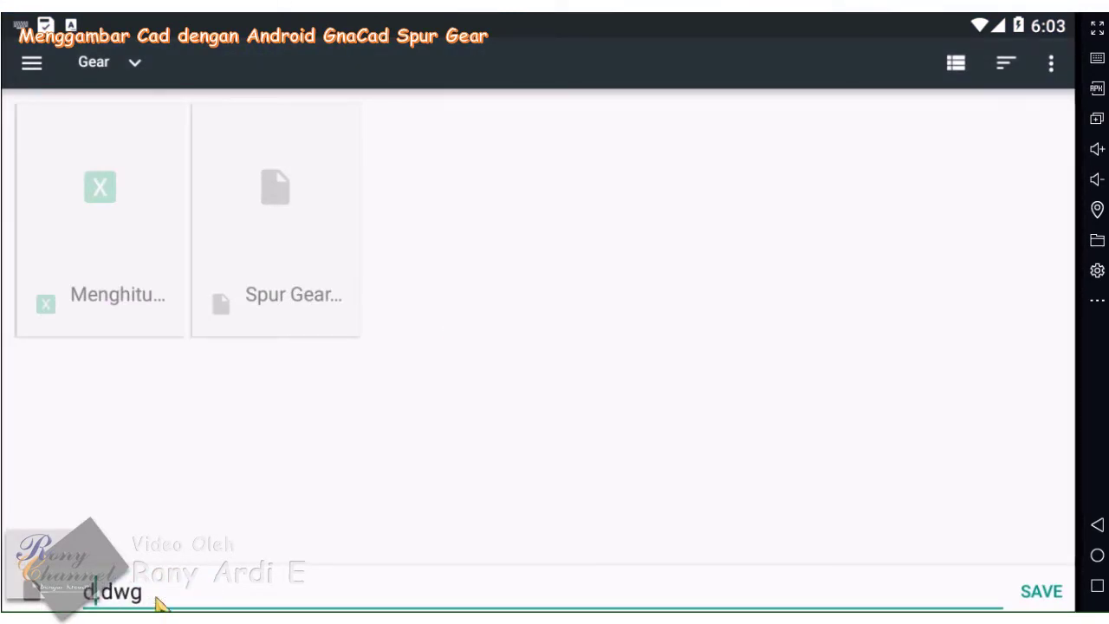
pyautogui.press('BackSpace')
pyautogui.write('S')
pyautogui.write('pur Gea')
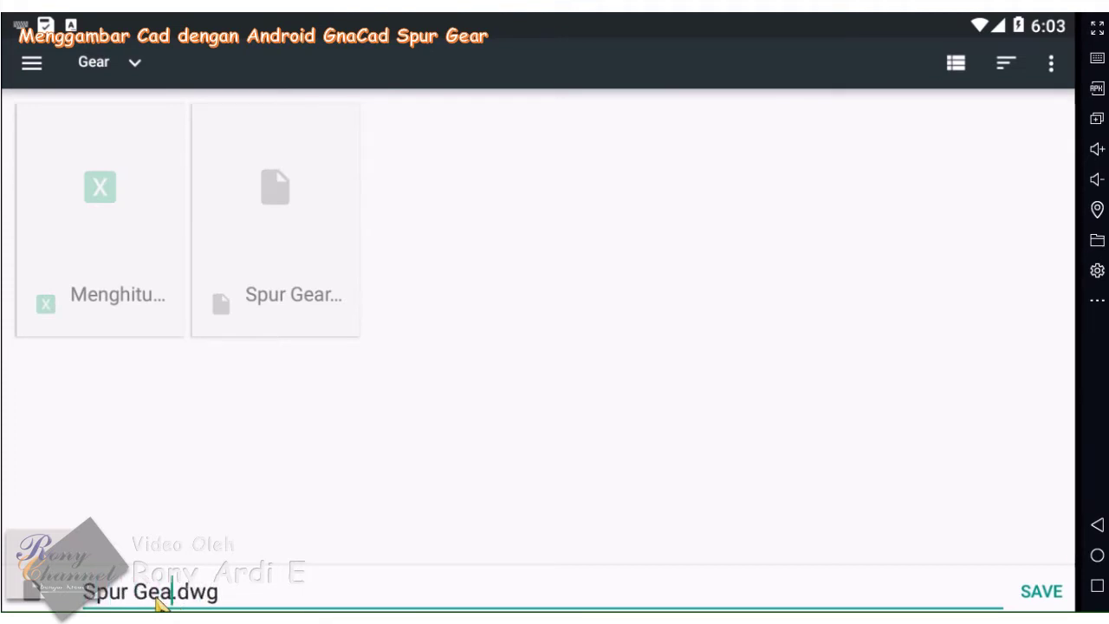
pyautogui.write('r mo')
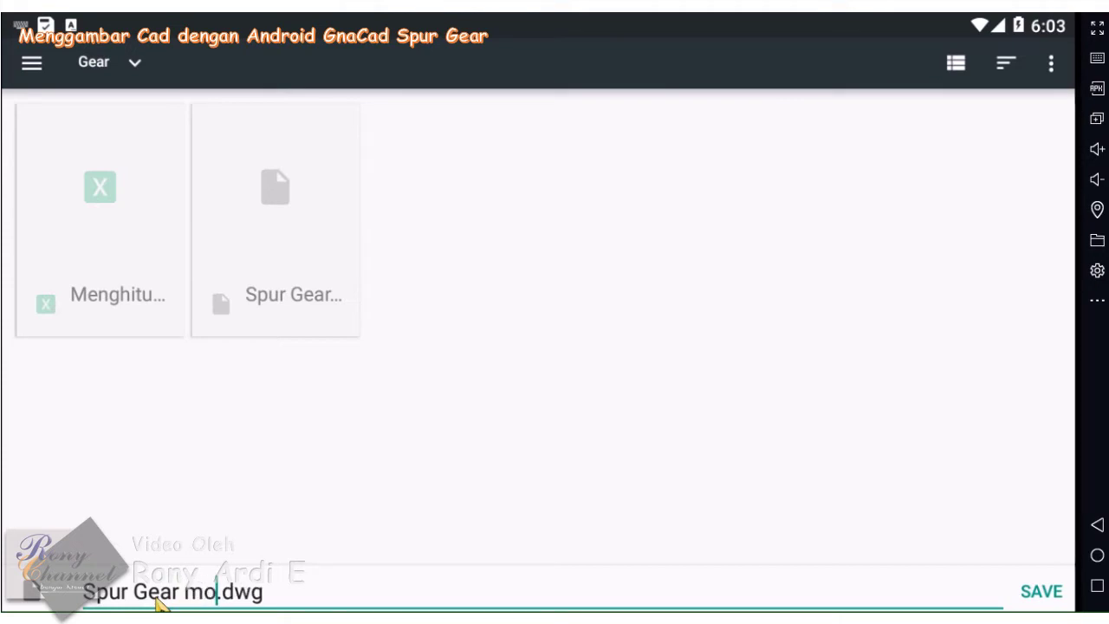
pyautogui.write('dule ')
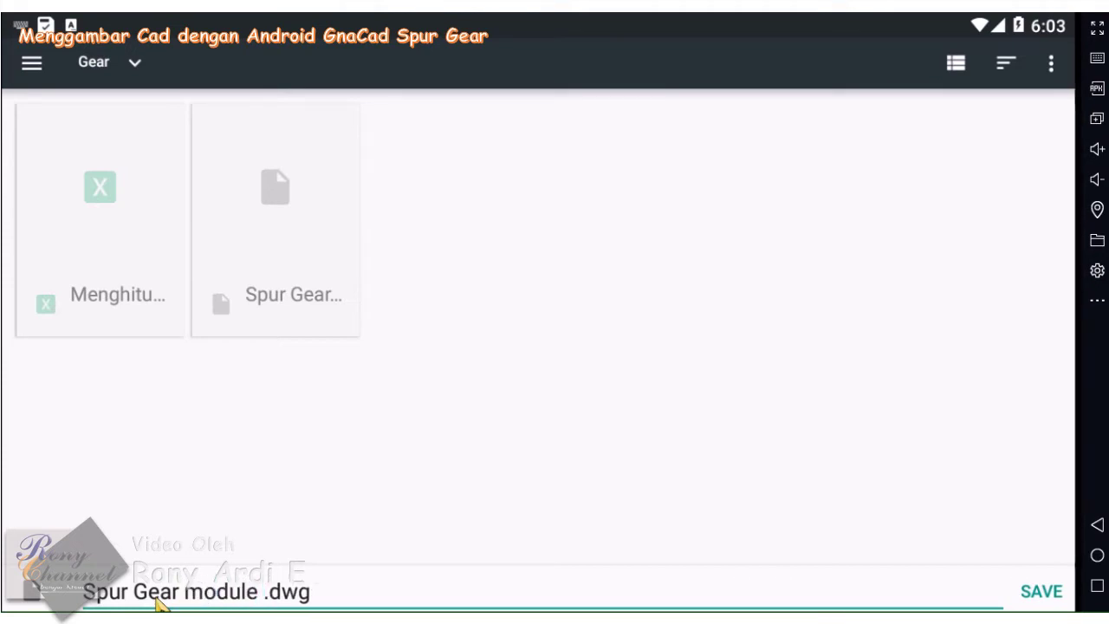
pyautogui.write('5')
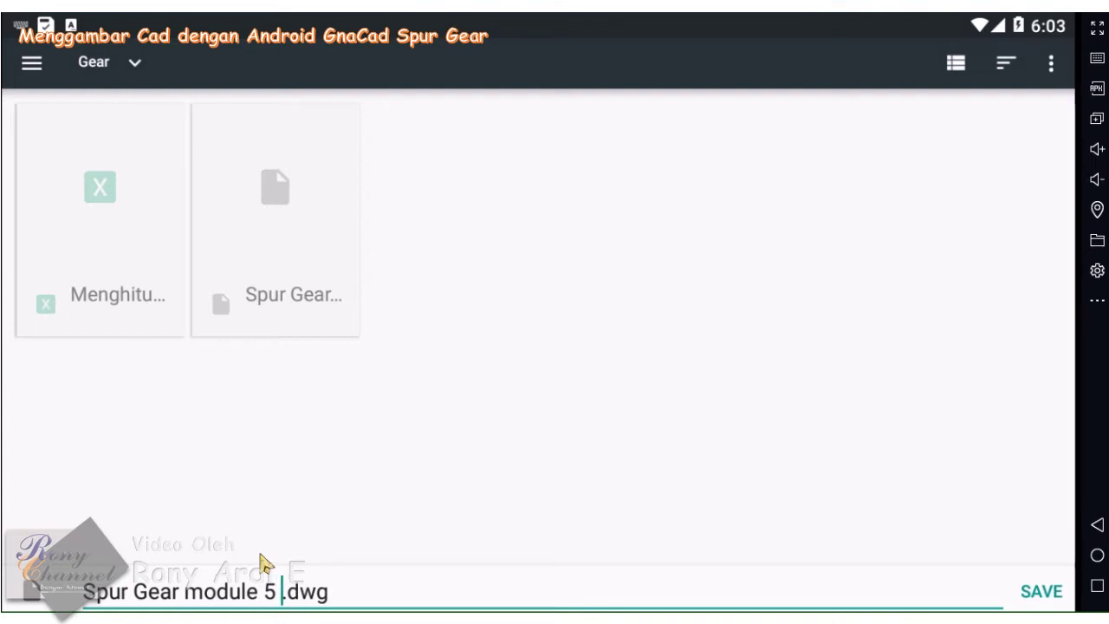
pyautogui.write(' Rat')
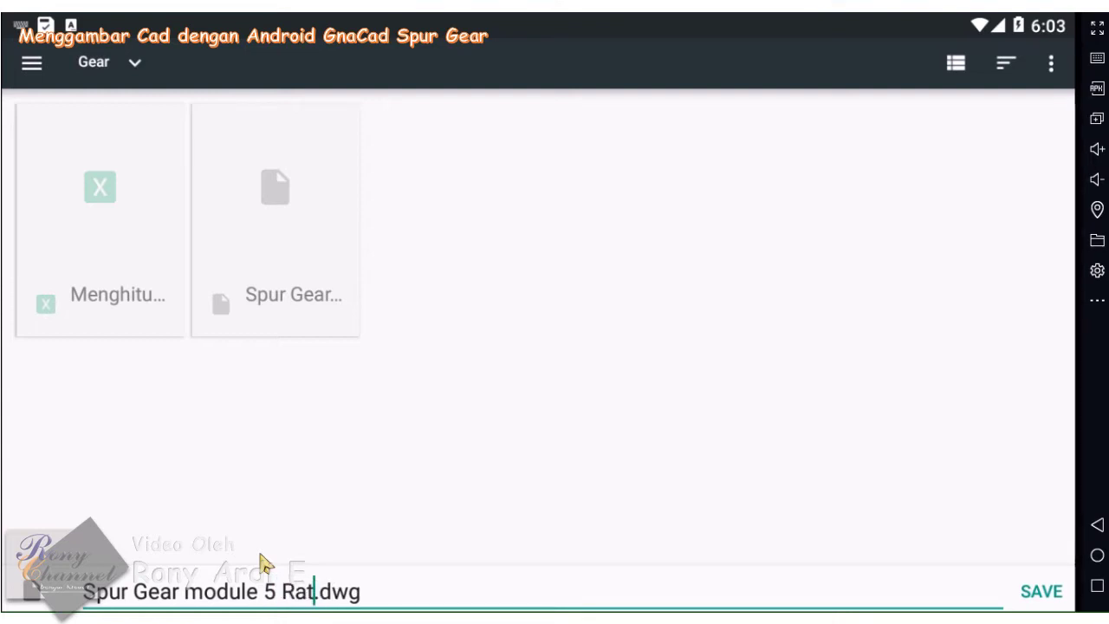
pyautogui.write('io')
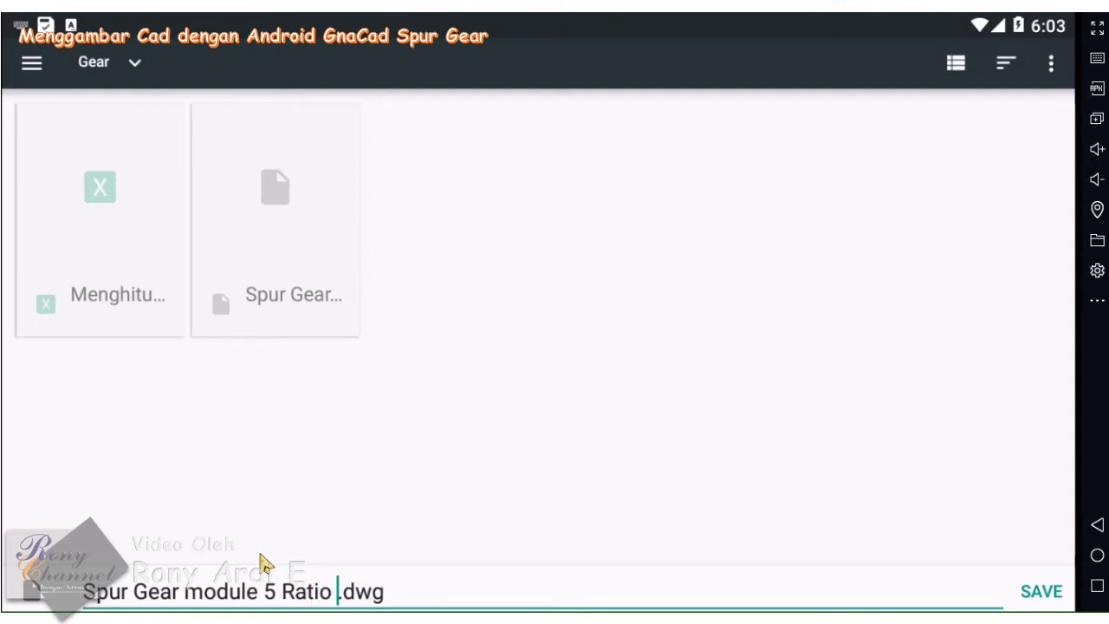
pyautogui.write(' 1')
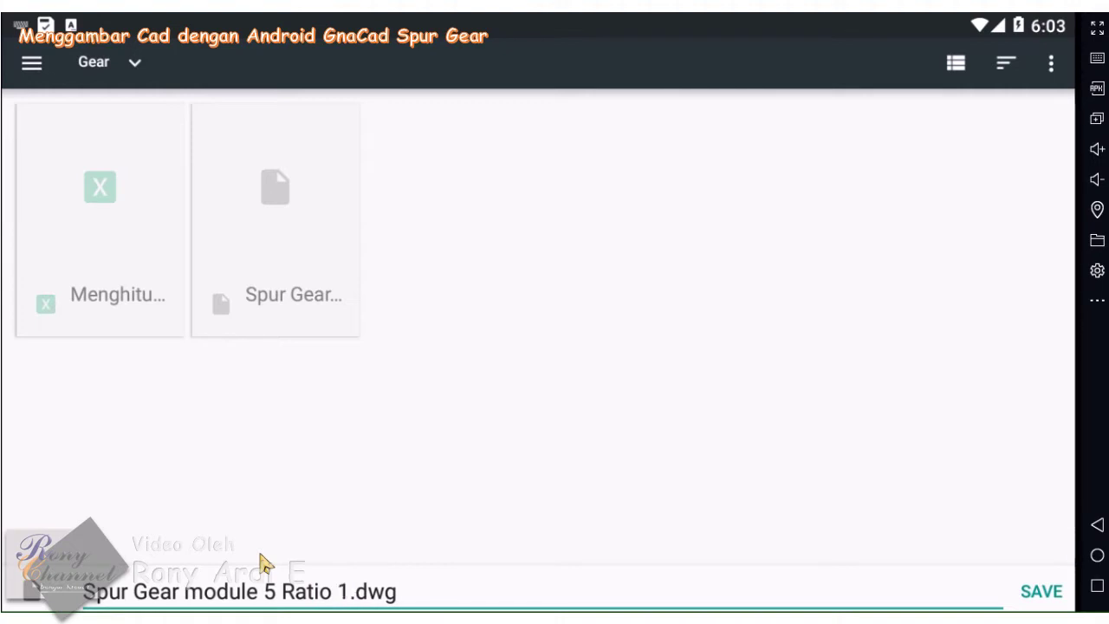
pyautogui.write('/2')
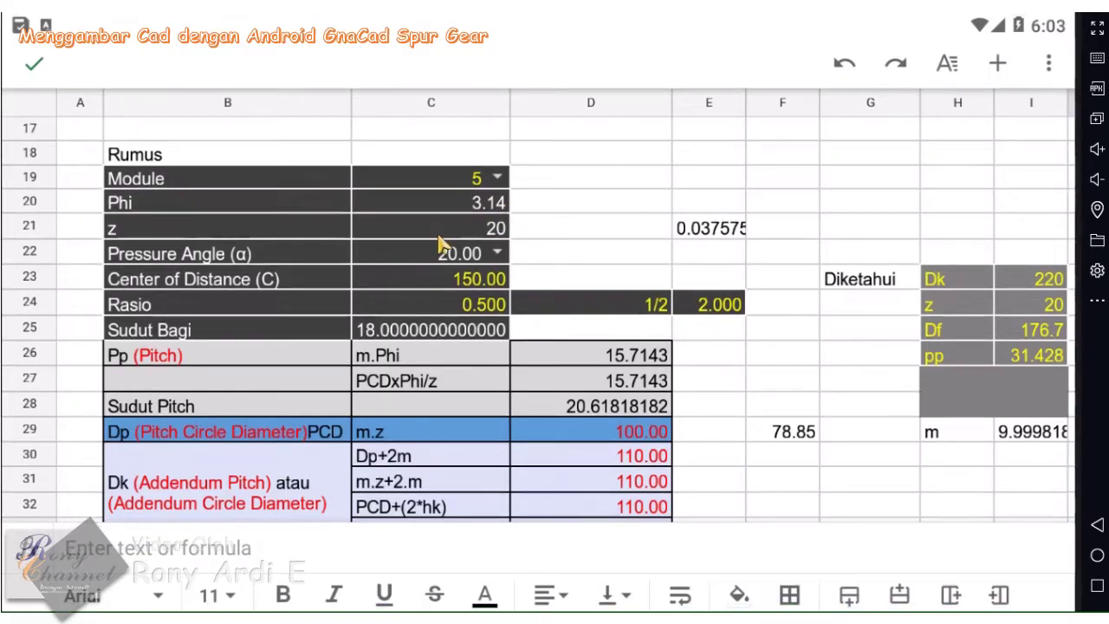
pyautogui.scroll(-2, 470, 416)
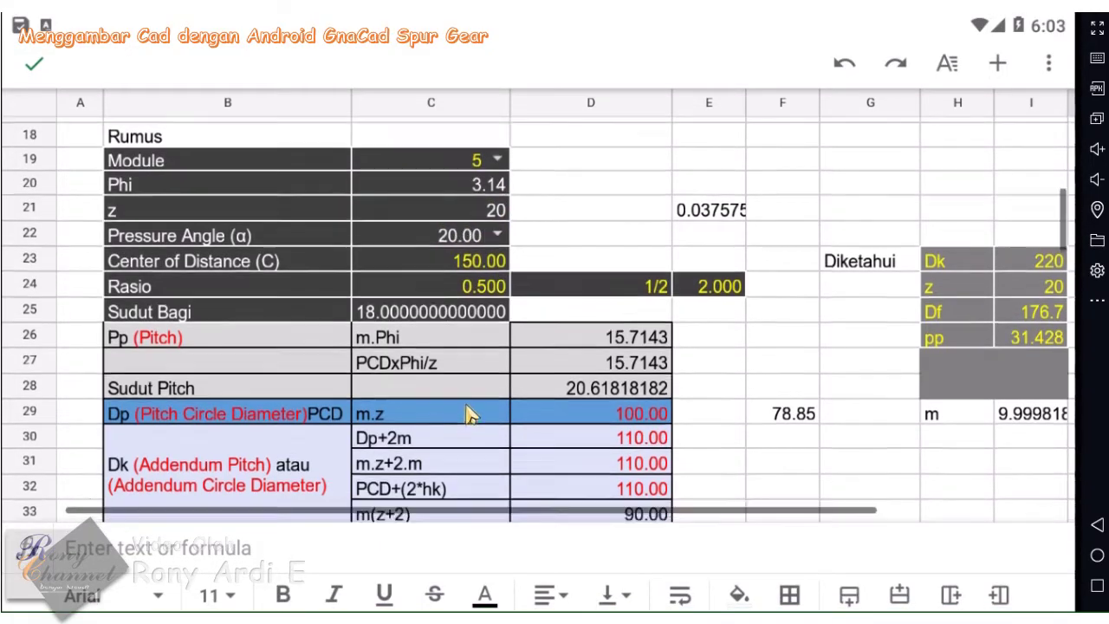
pyautogui.scroll(1, 470, 415)
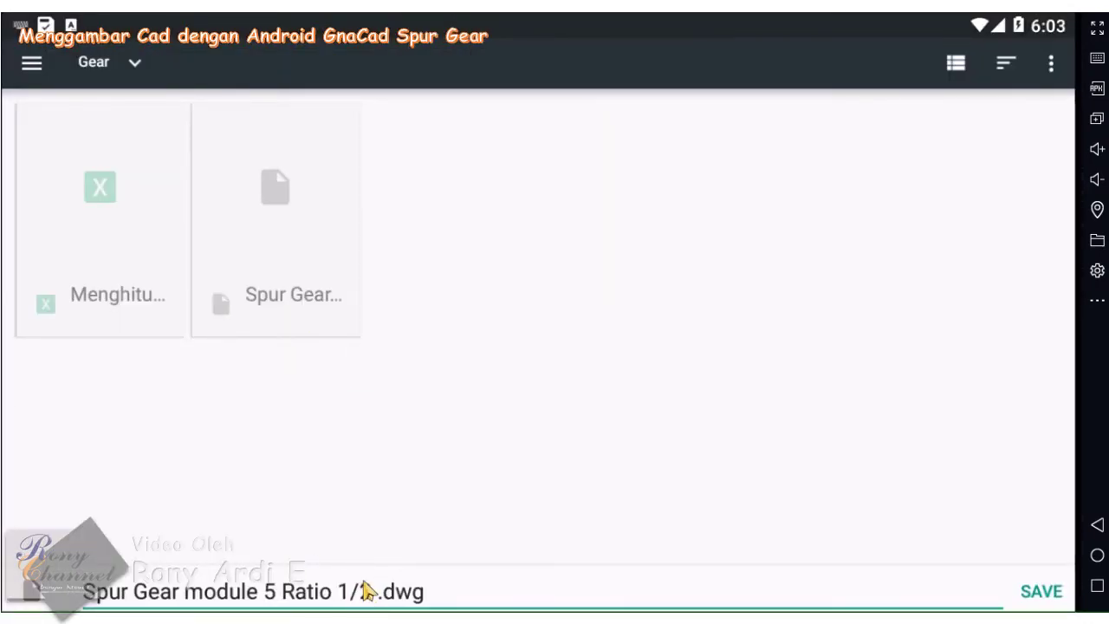
# - Append 'gigi 20/40' to the file name and save as 'Spur Gear module 5 Ratio 1/2 gigi 20/40.dwg'
pyautogui.click(366, 591)
pyautogui.write('gigi 2')
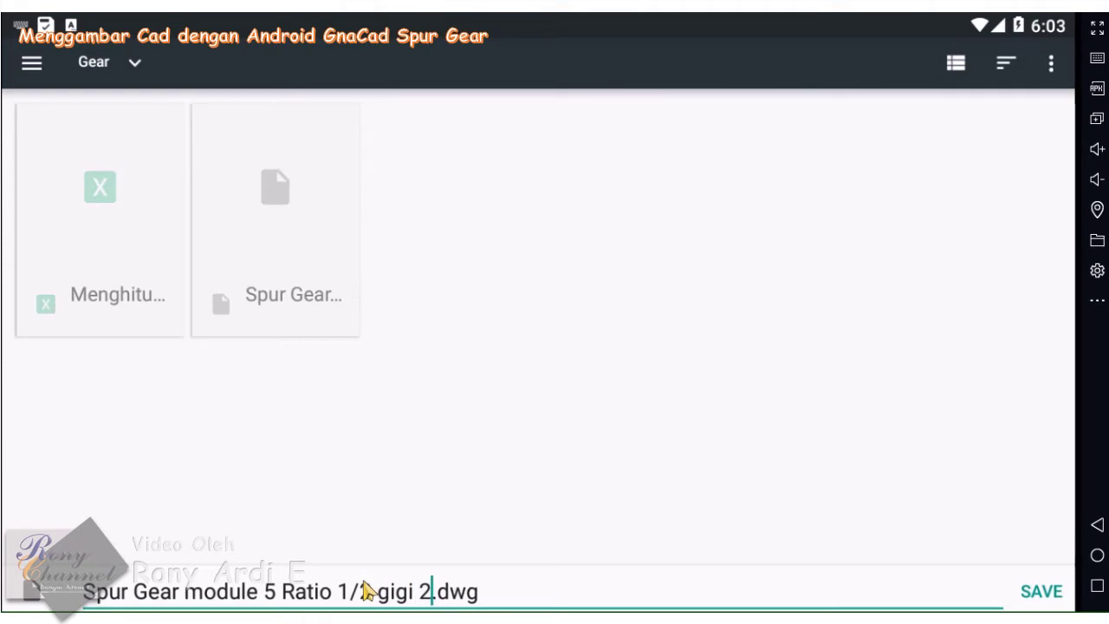
pyautogui.write('0')
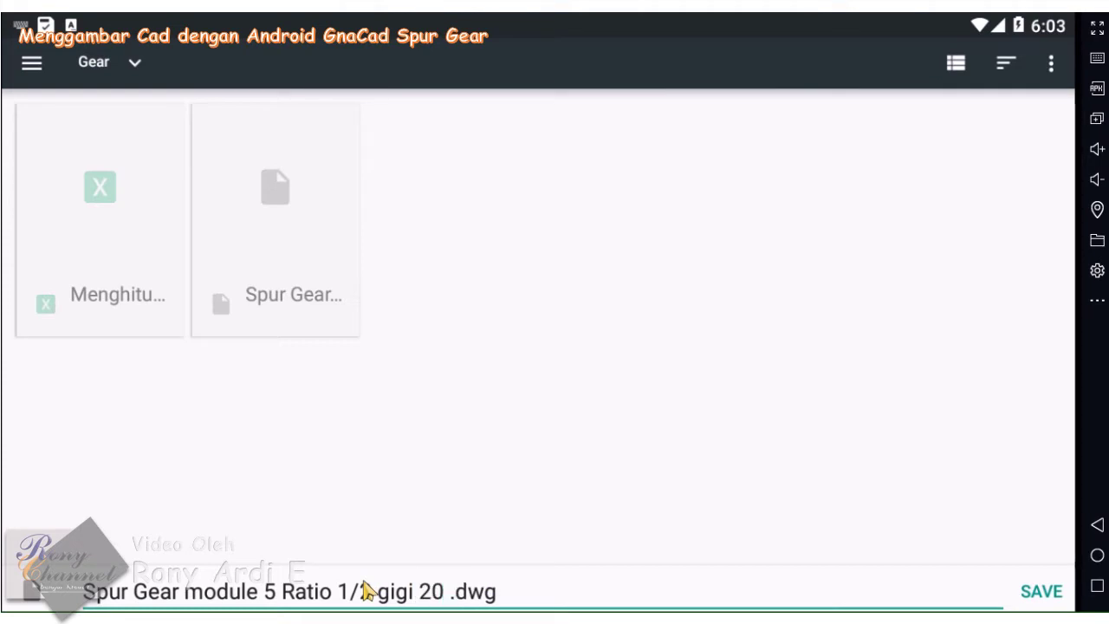
pyautogui.press('BackSpace')
pyautogui.write('/')
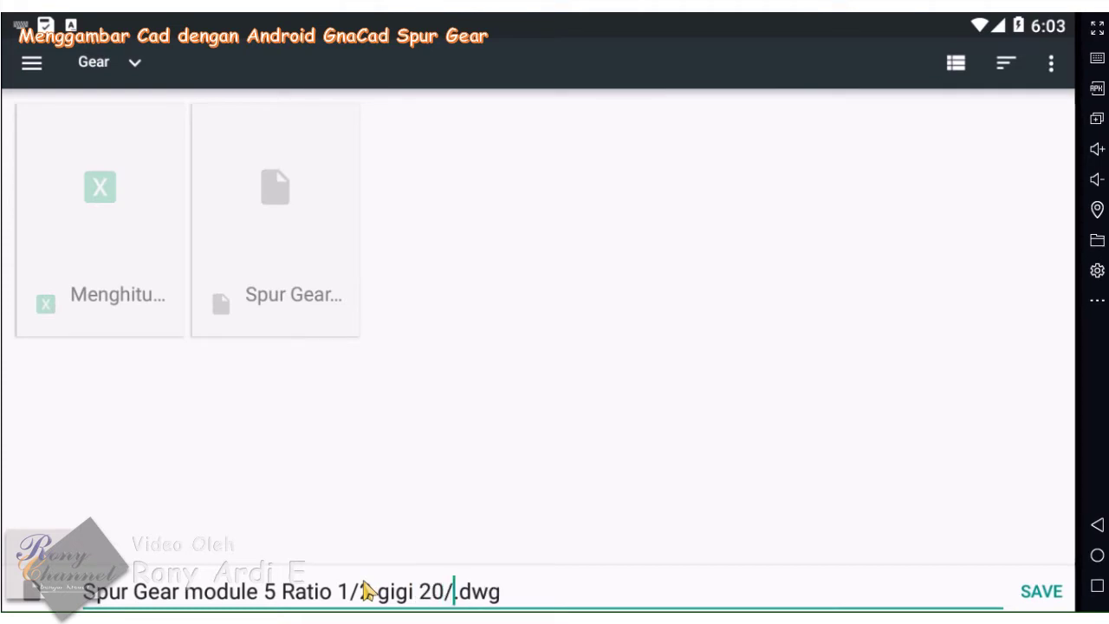
pyautogui.write('40')
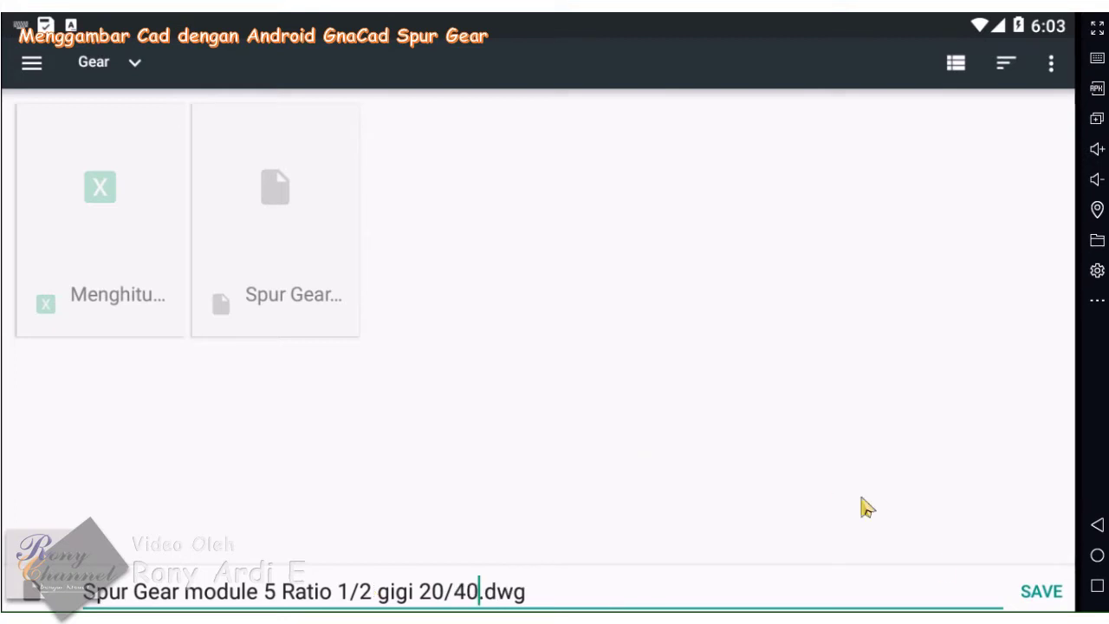
pyautogui.click(1024, 602)
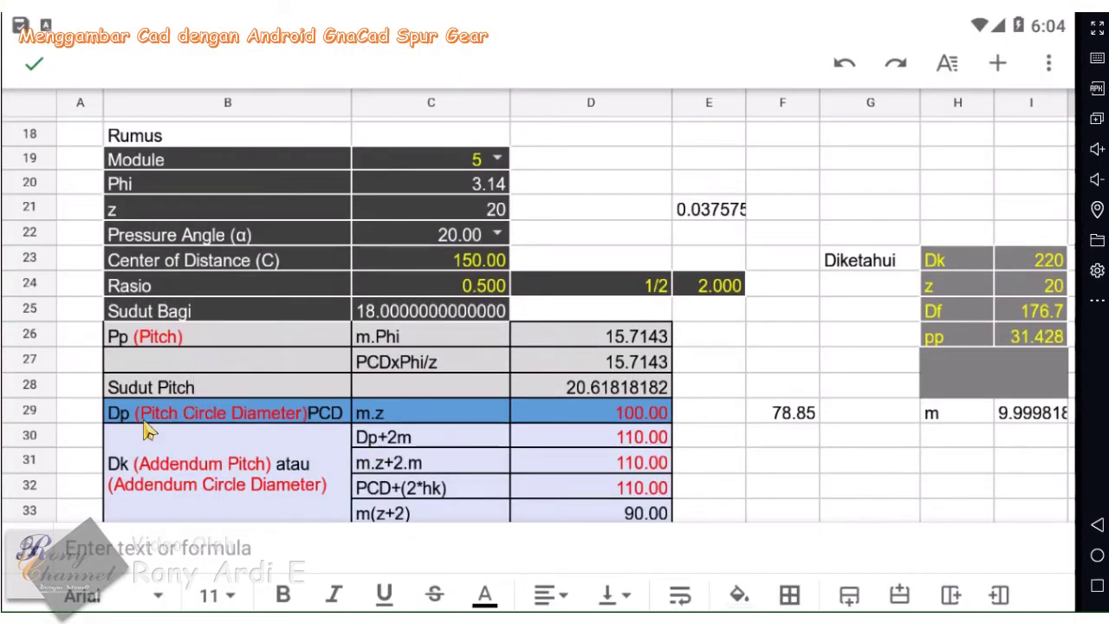
# - Scroll the gear sheet to show Dp 100.00 and Dk 110.00 in column D
pyautogui.moveTo(241, 438); pyautogui.dragTo(276, 333)
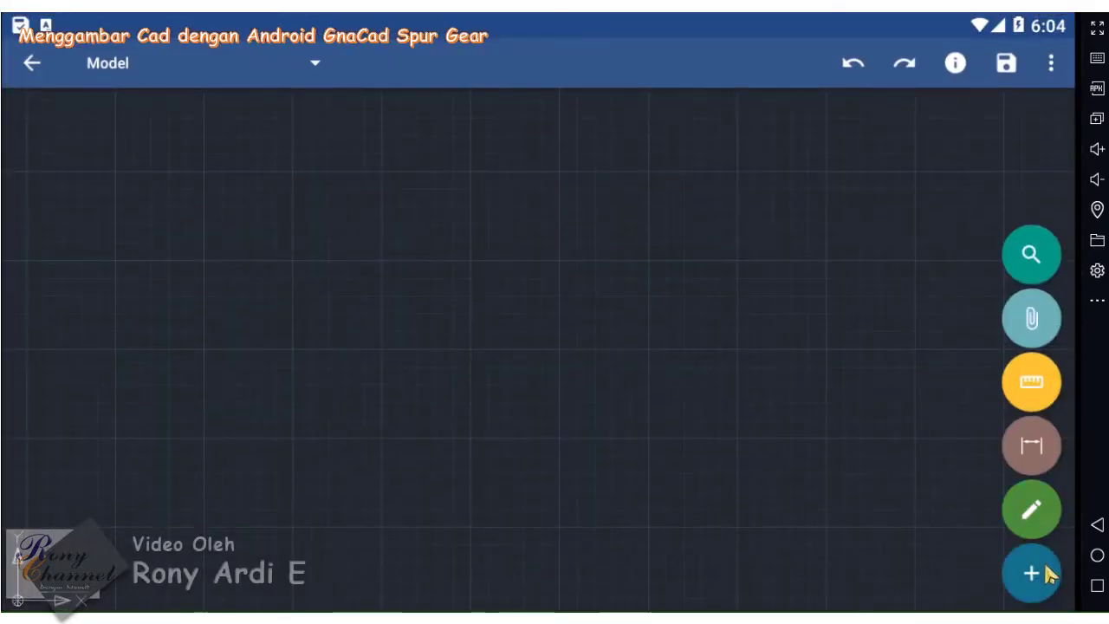
# - Draw a 110 diameter addendum circle with the Center, Diameter circle tool
pyautogui.click(1046, 573)
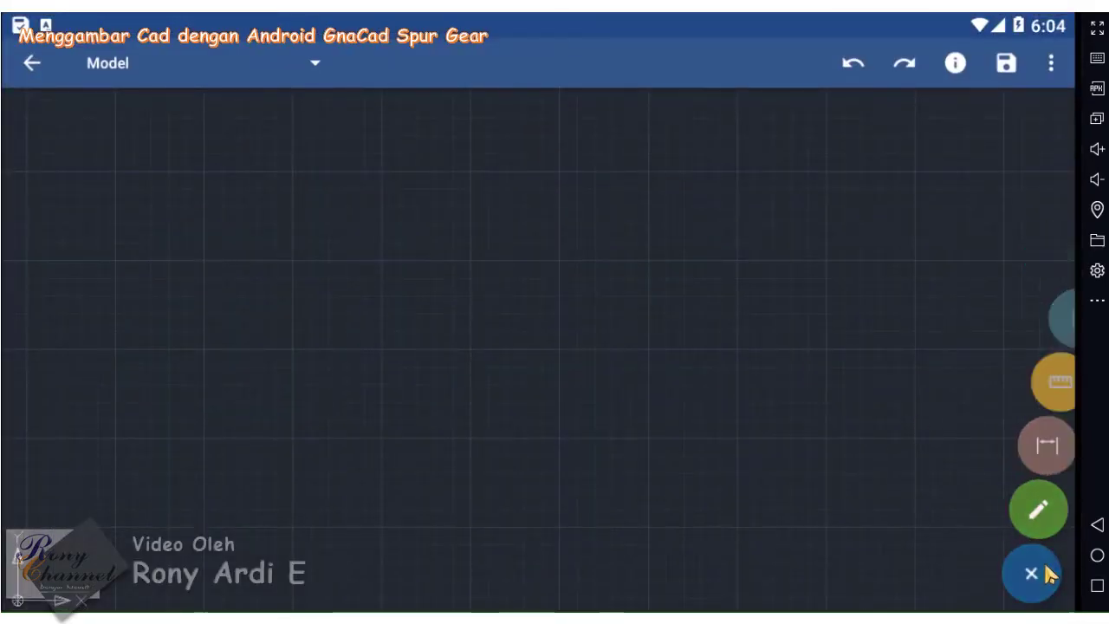
pyautogui.click(1031, 413)
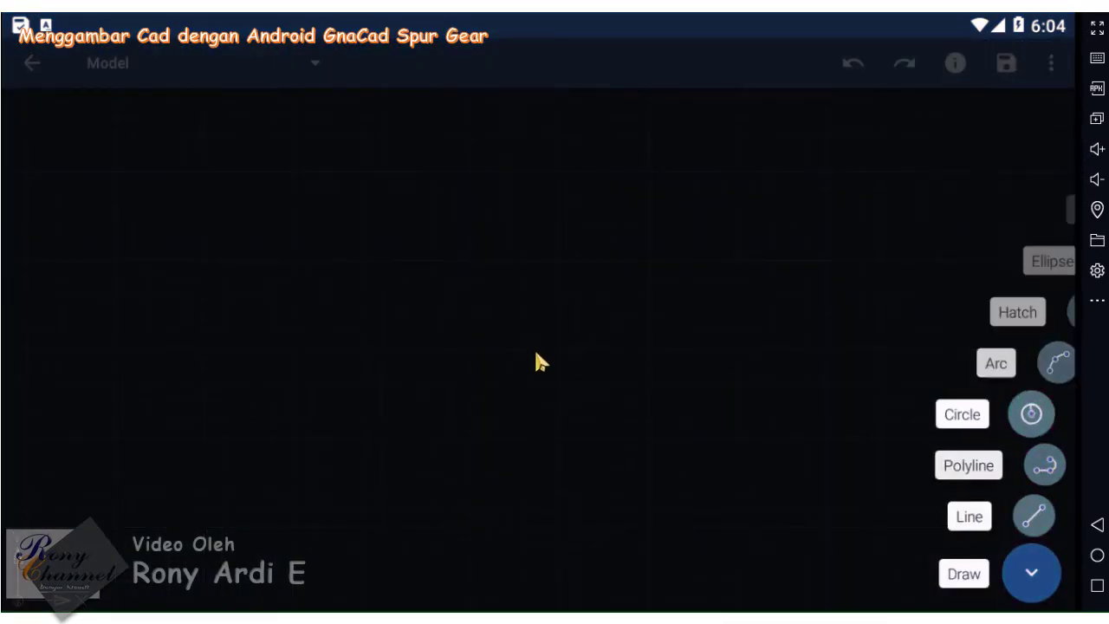
pyautogui.click(1032, 414)
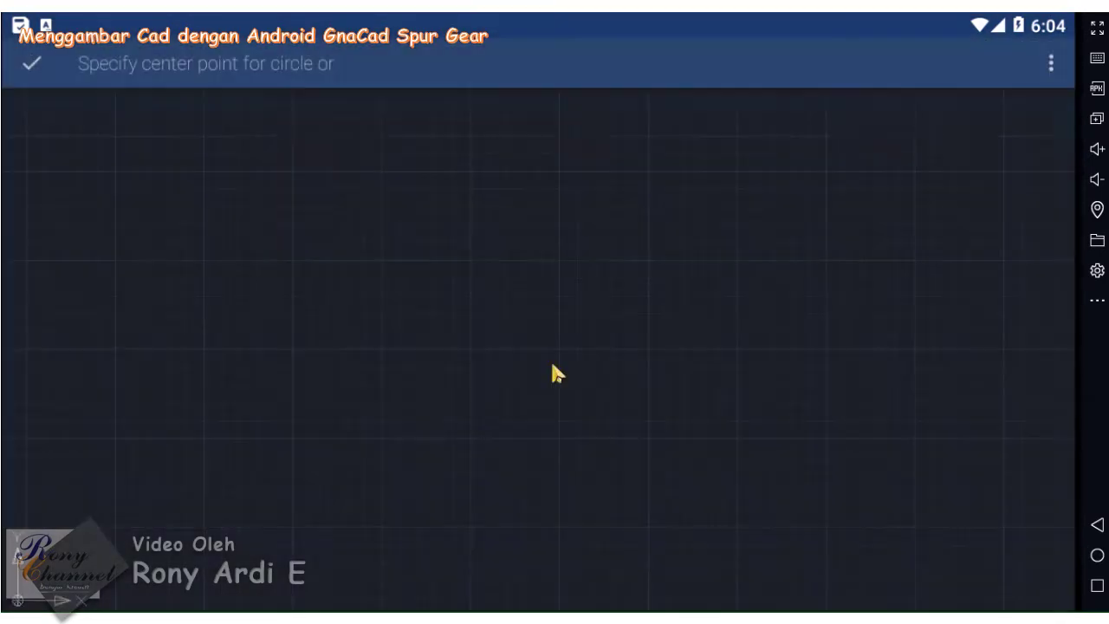
pyautogui.click(484, 367)
pyautogui.click(484, 238)
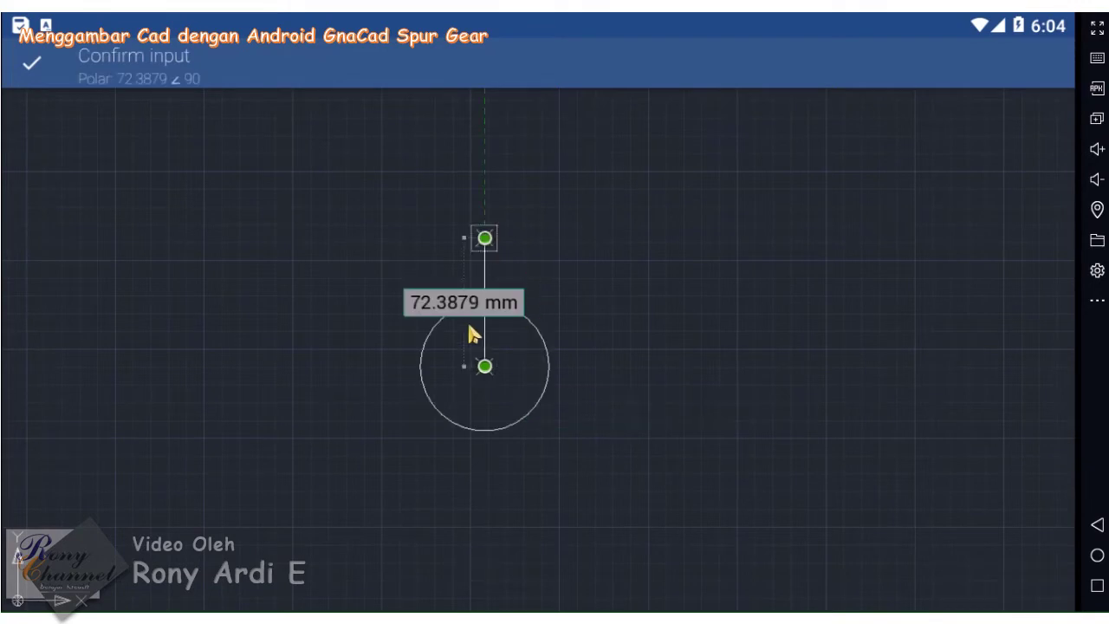
pyautogui.click(463, 312)
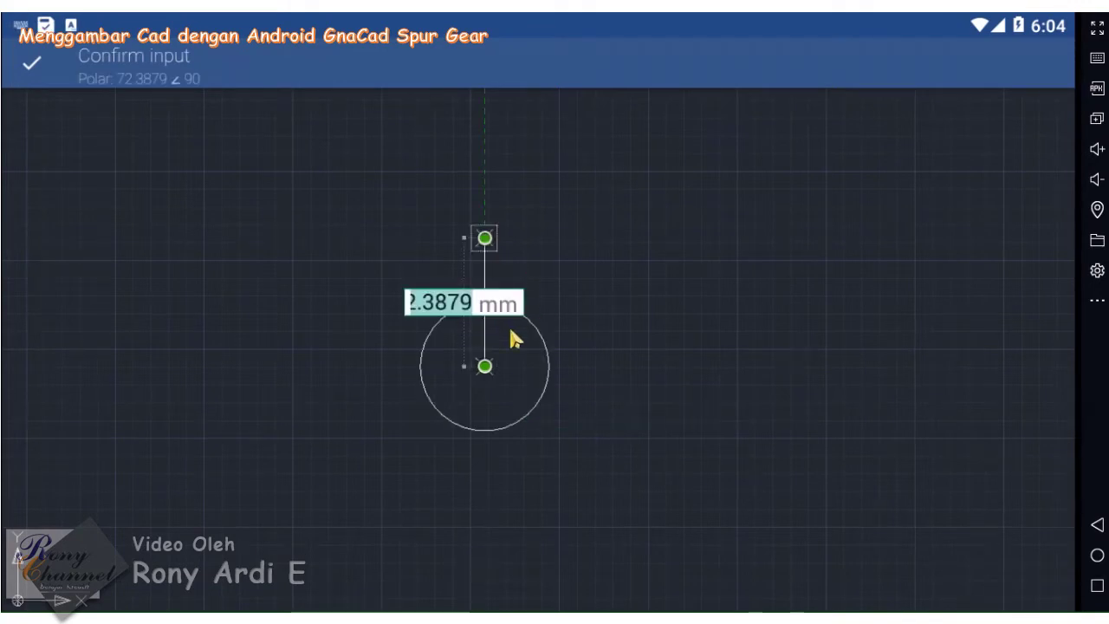
pyautogui.write('110')
pyautogui.press('Return')
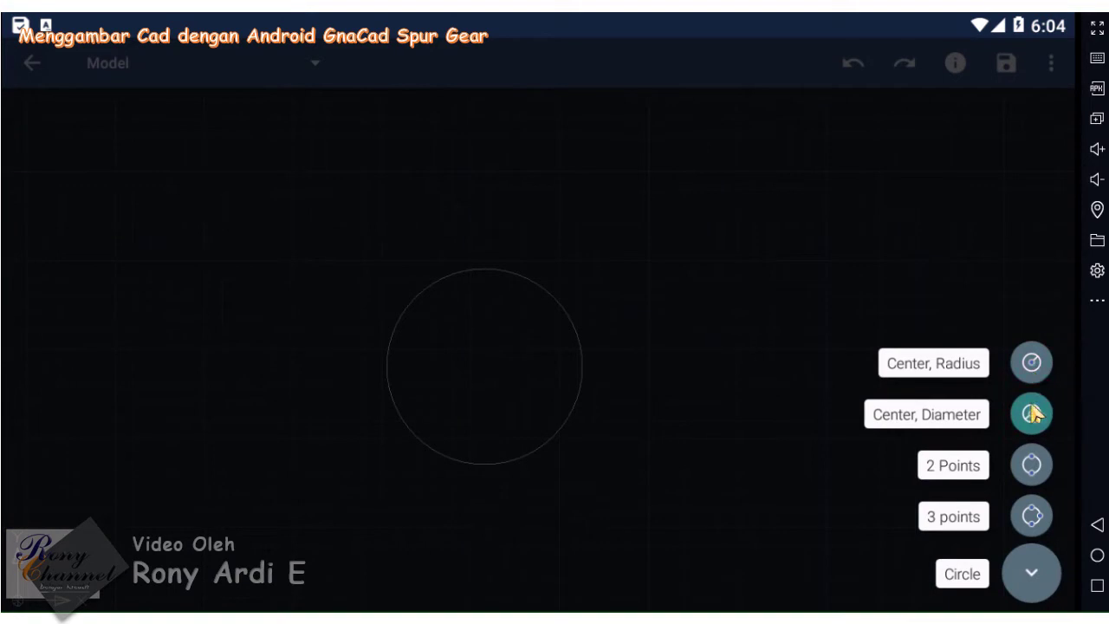
# - Draw a concentric 100 diameter pitch circle at the same centre
pyautogui.click(1031, 414)
pyautogui.click(496, 368)
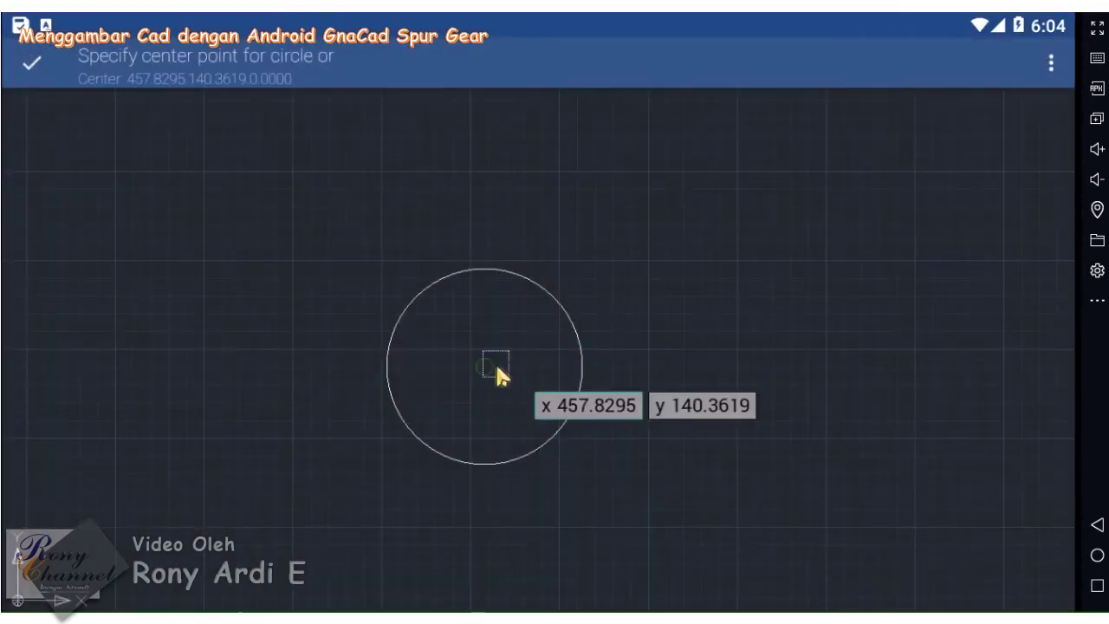
pyautogui.click(485, 300)
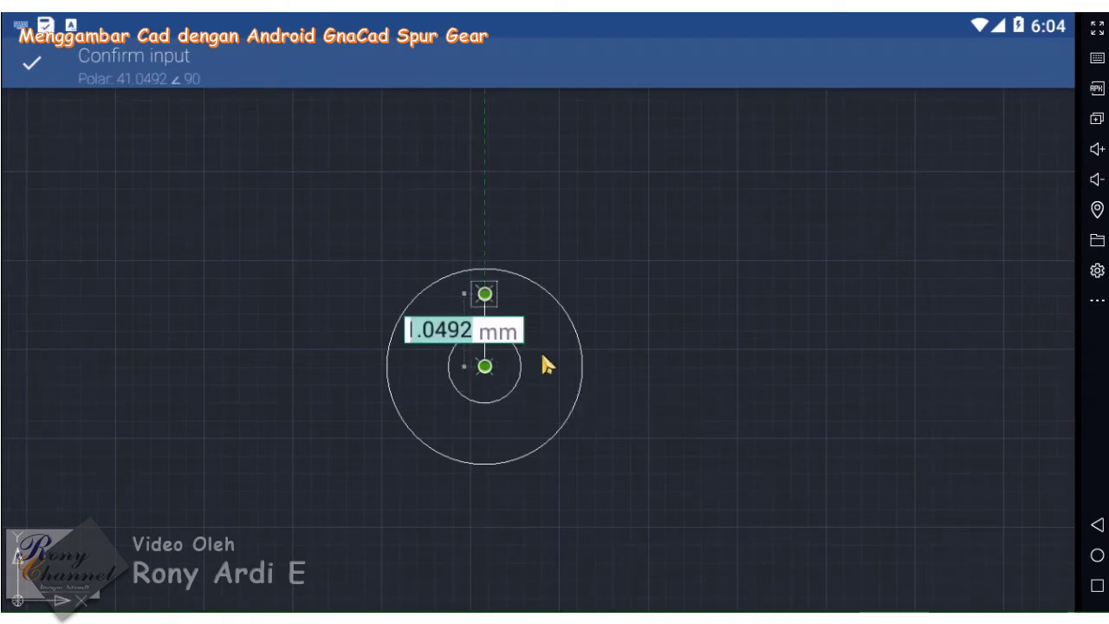
pyautogui.write('100')
pyautogui.press('Return')
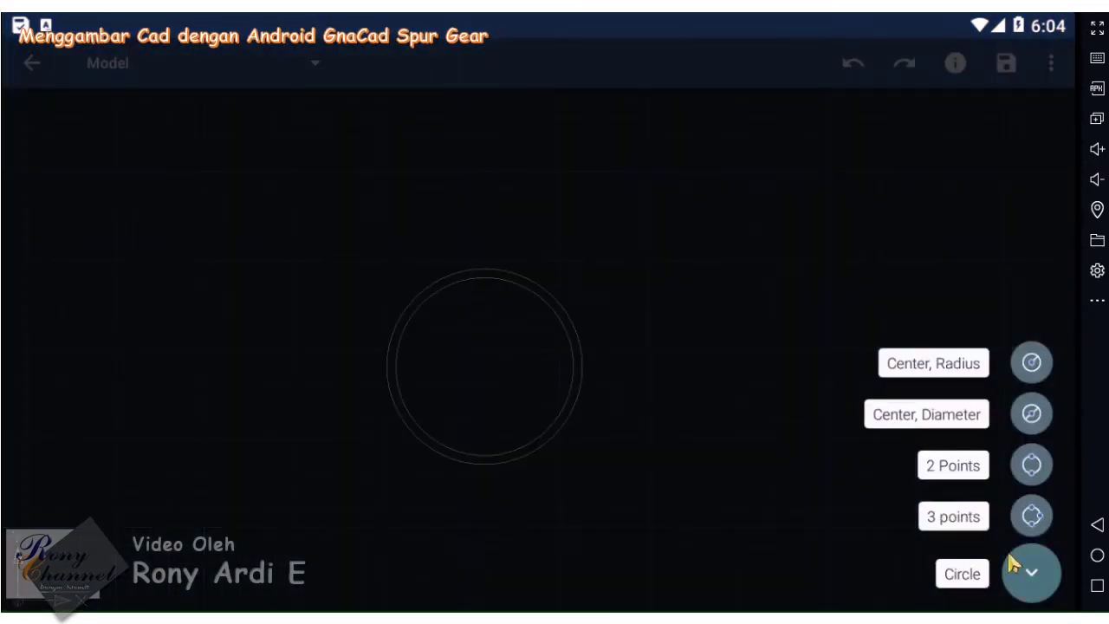
pyautogui.click(1031, 573)
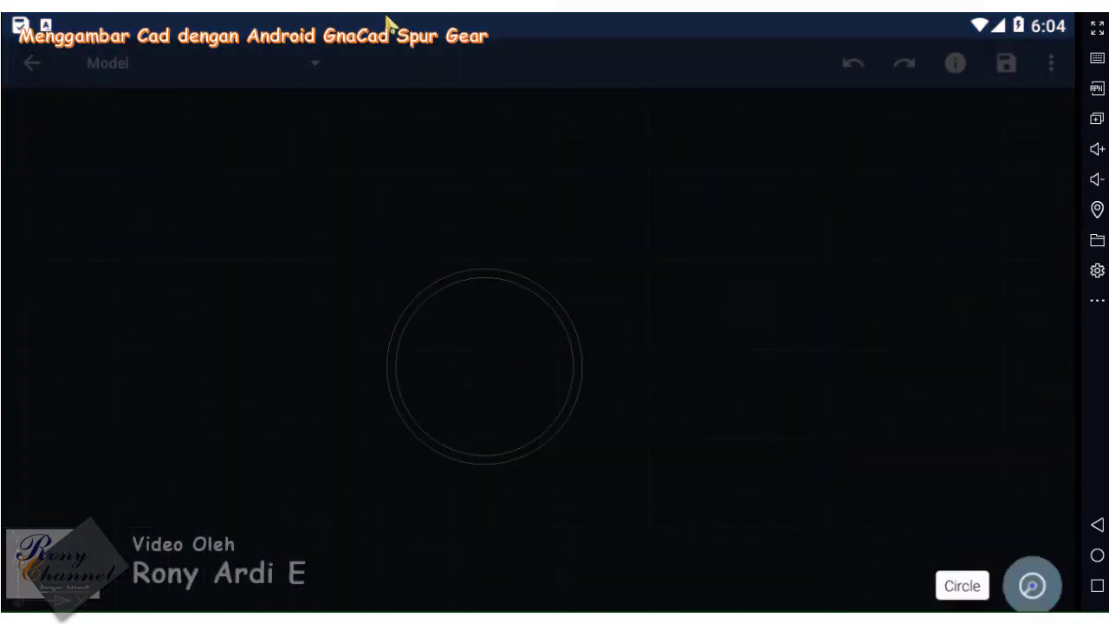
pyautogui.click(1033, 589)
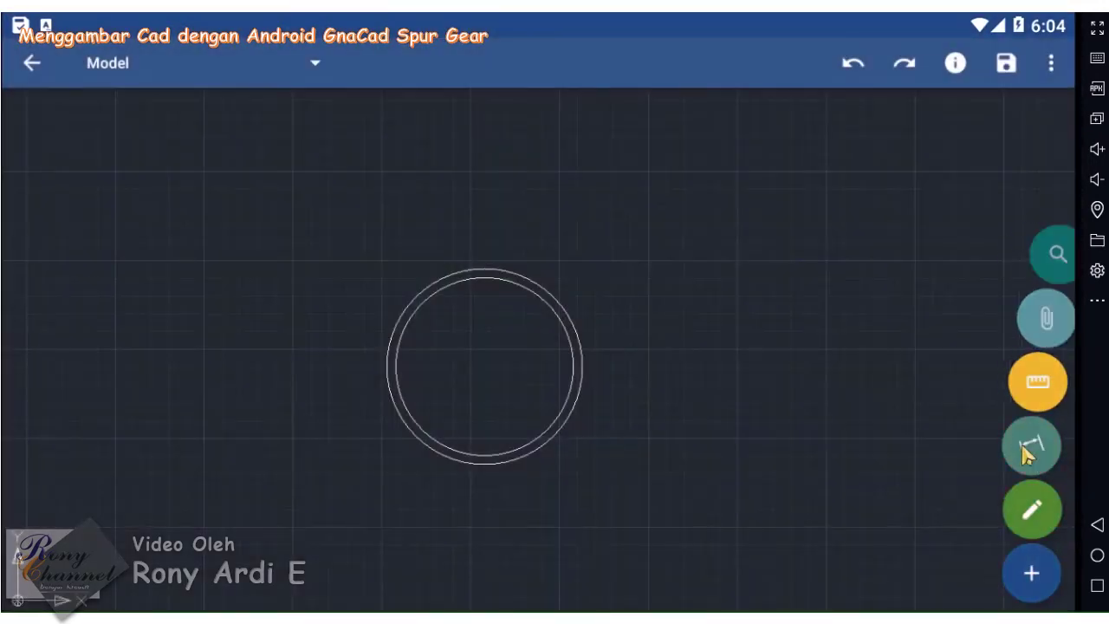
# - Add diameter dimensions to the outer 110 circle and the inner 100 circle
pyautogui.click(1027, 450)
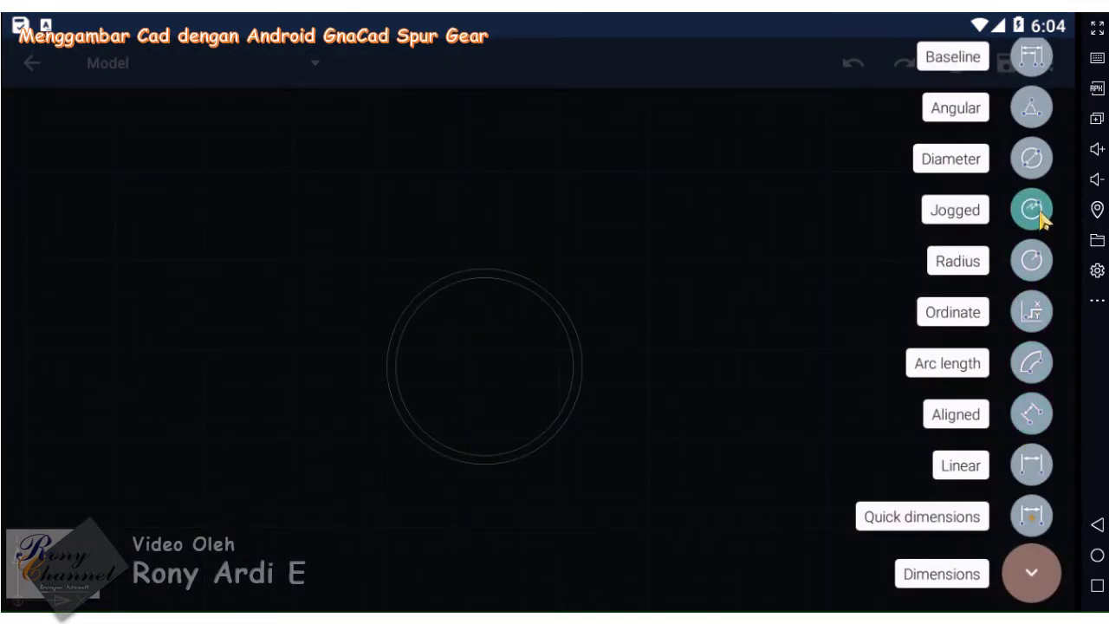
pyautogui.click(1032, 158)
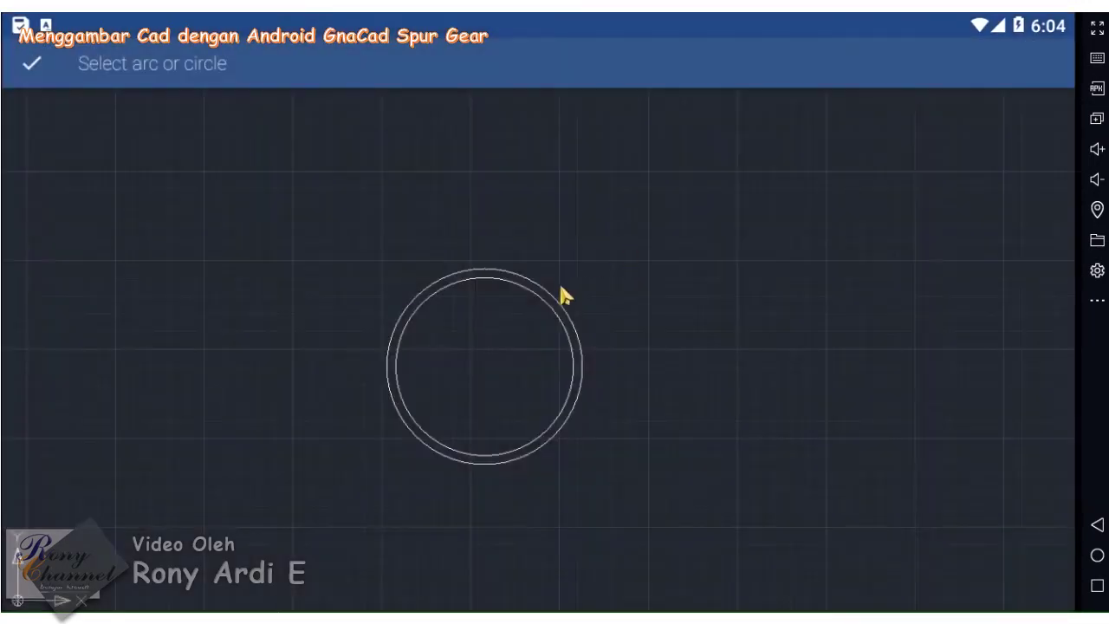
pyautogui.click(554, 299)
pyautogui.click(566, 277)
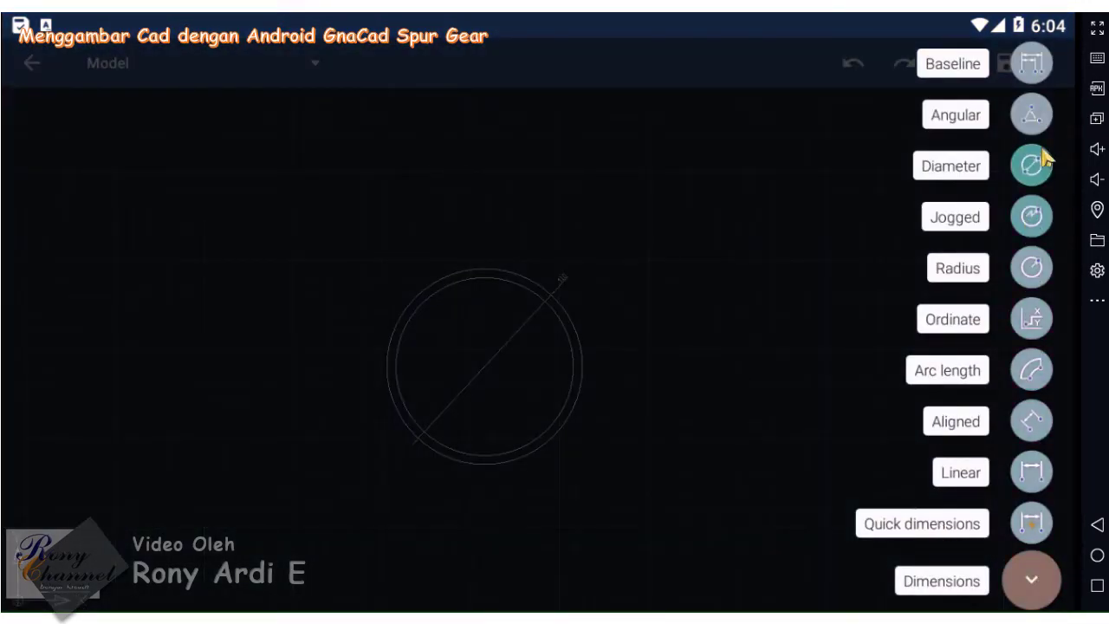
pyautogui.click(1034, 162)
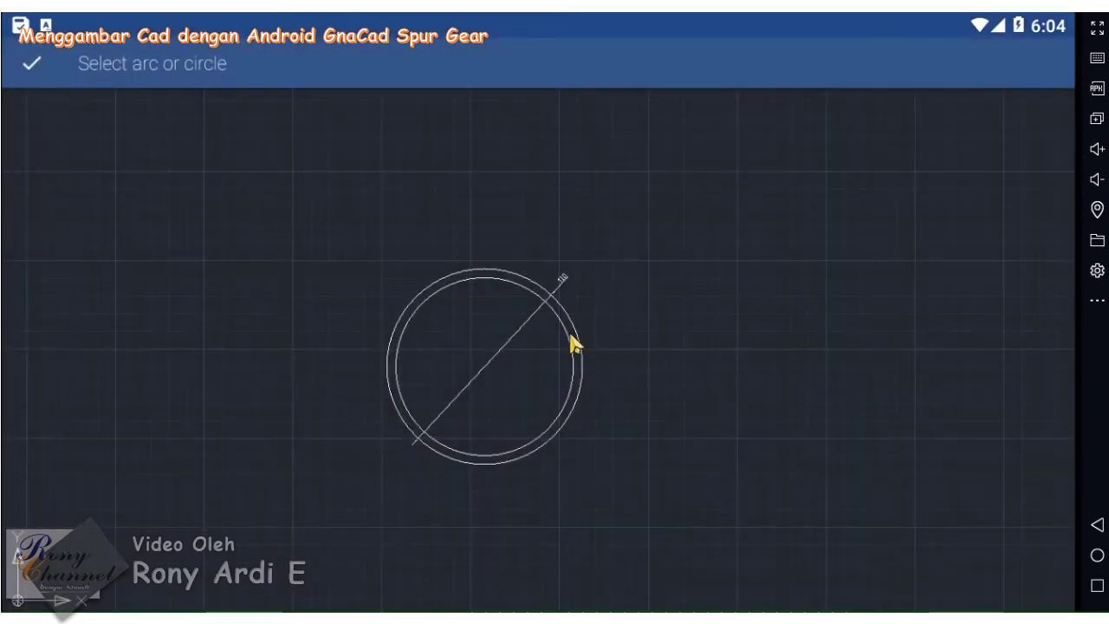
pyautogui.click(568, 333)
pyautogui.click(589, 313)
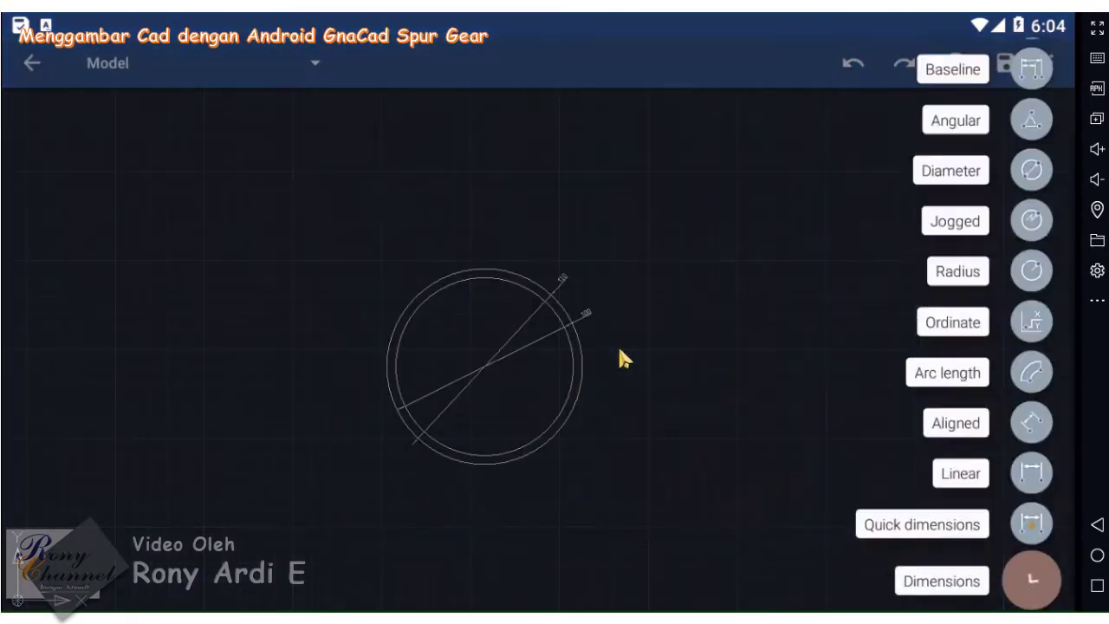
pyautogui.click(1032, 589)
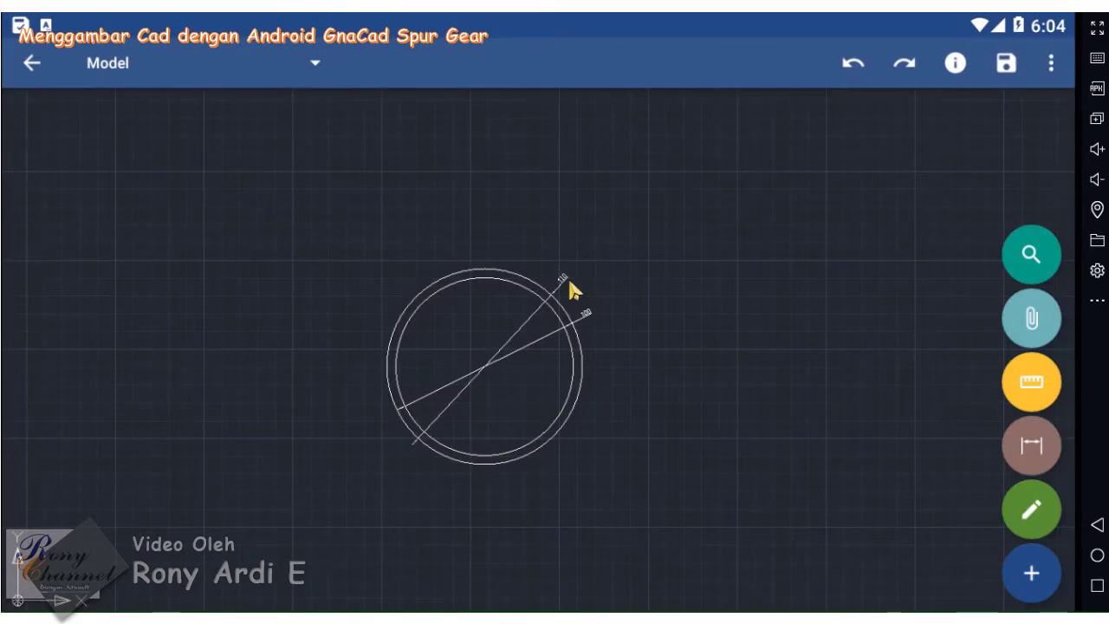
pyautogui.scroll(5, 547, 305)
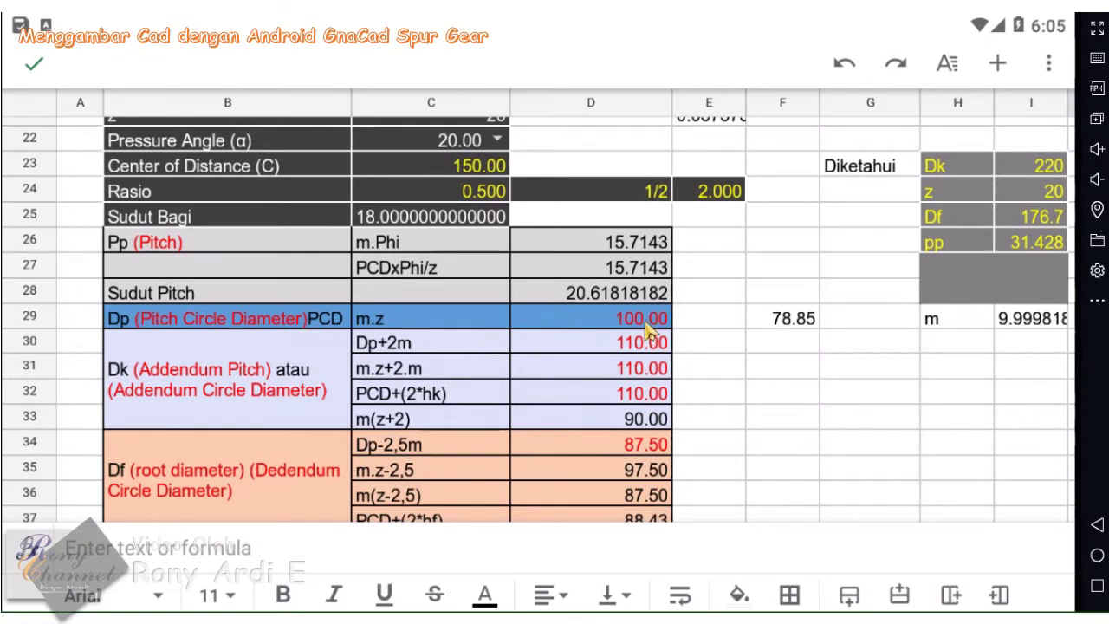
# - Copy the 87.50 root diameter from cell D34 for use in GnaCAD
pyautogui.click(648, 329)
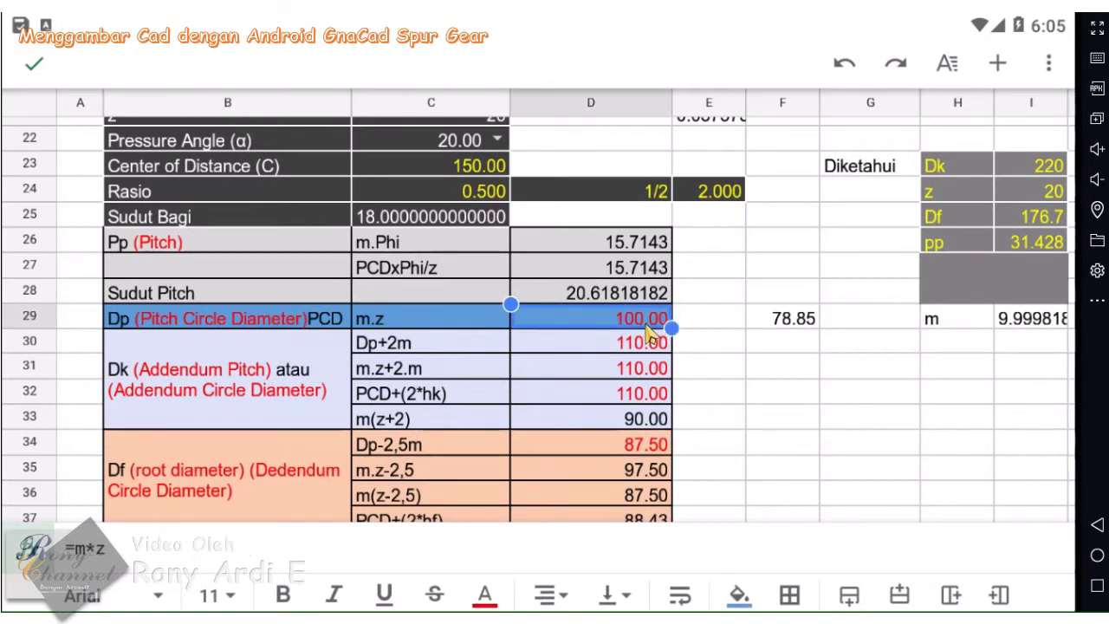
pyautogui.click(186, 487)
pyautogui.click(645, 447)
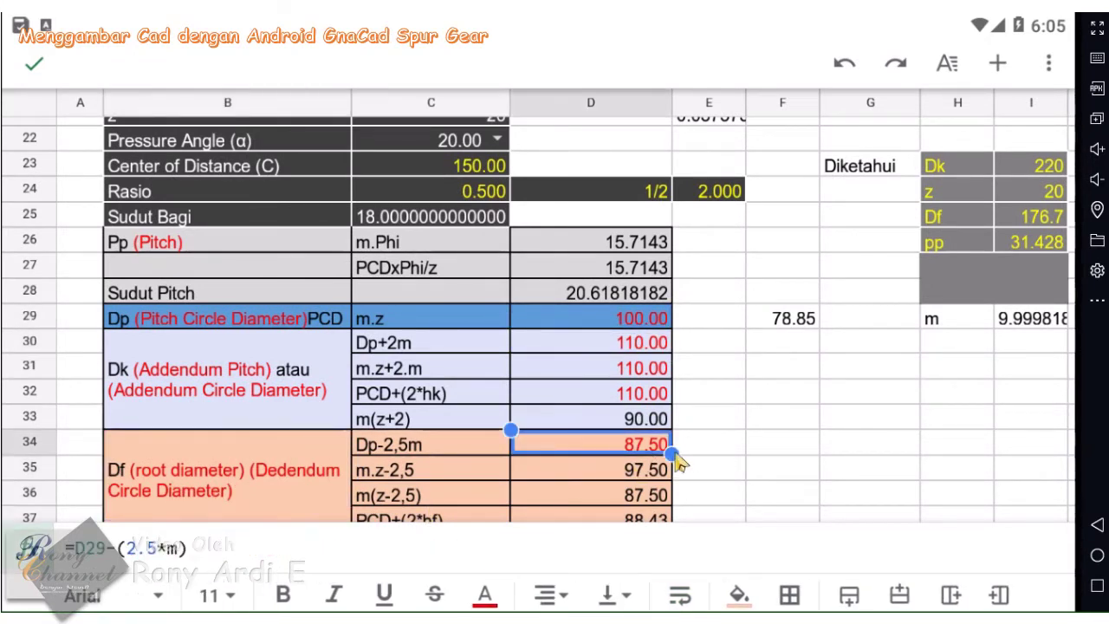
pyautogui.click(654, 452)
pyautogui.click(542, 396)
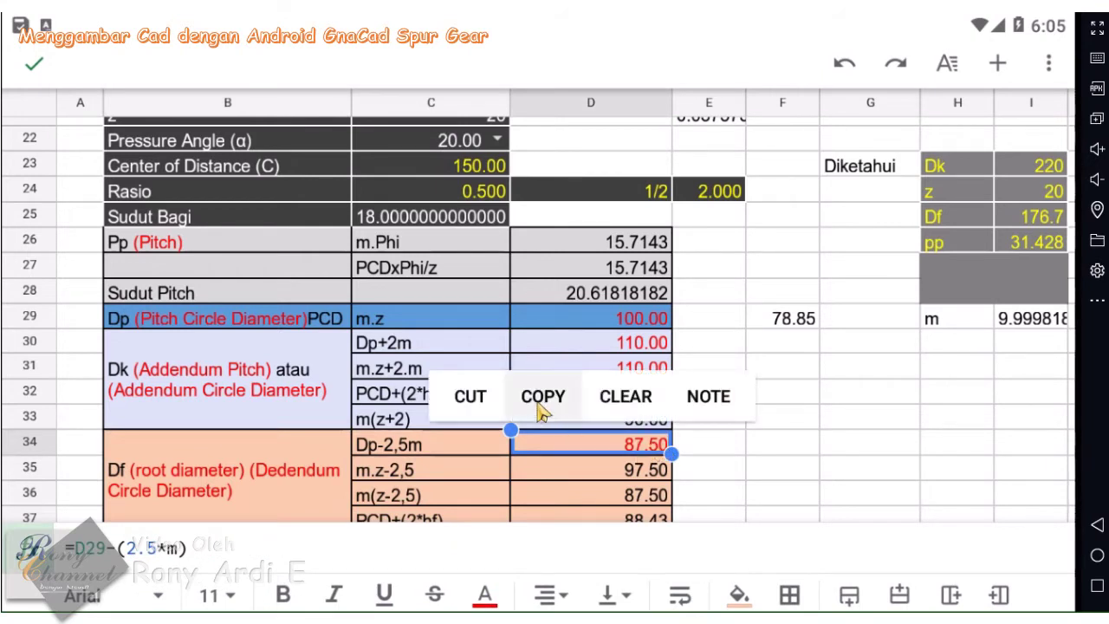
pyautogui.click(848, 443)
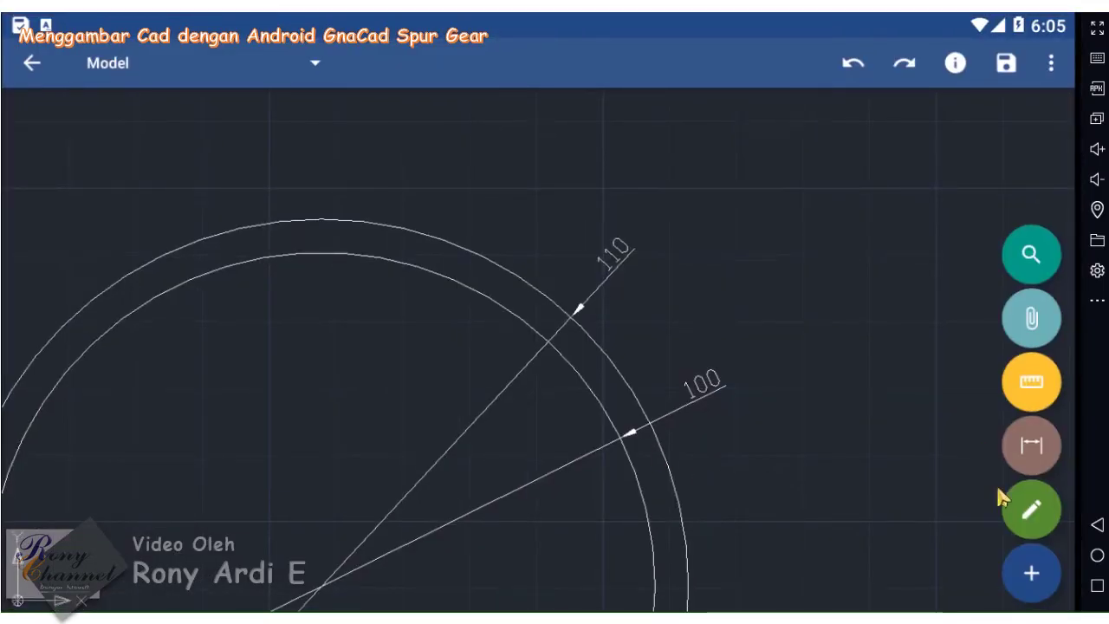
pyautogui.click(1031, 571)
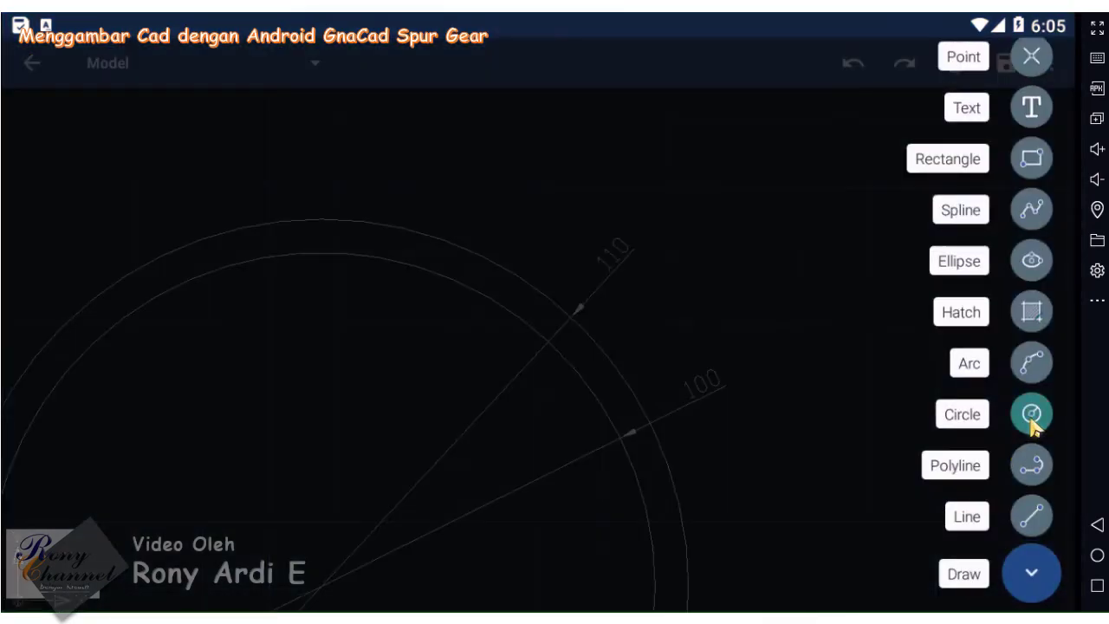
# - Draw an 87.5 diameter root circle at the shared centre using the pasted value
pyautogui.click(1030, 415)
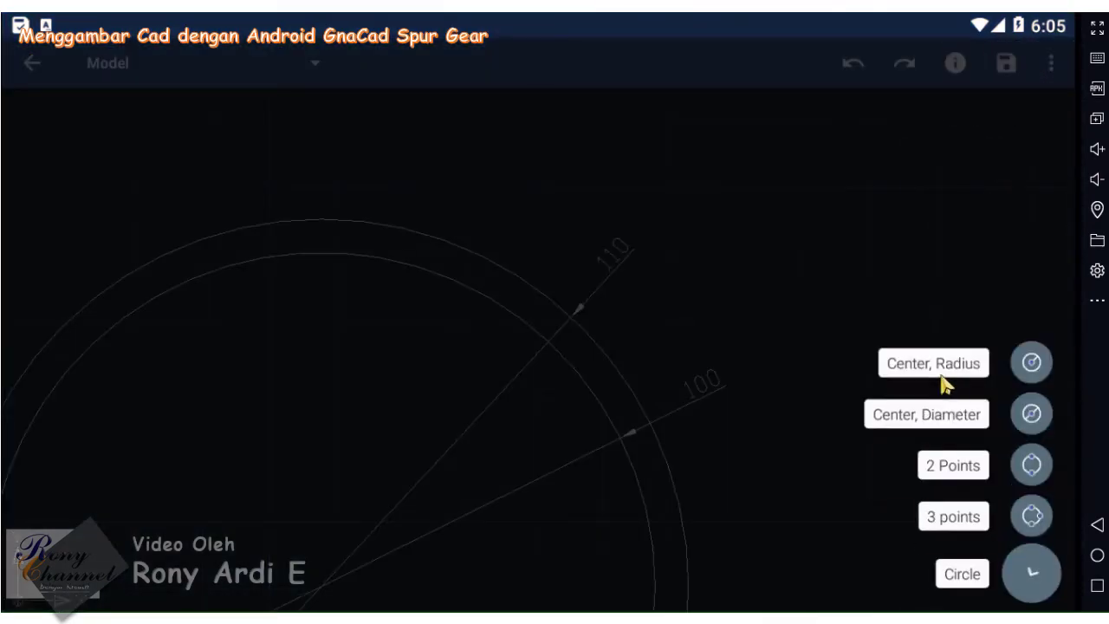
pyautogui.click(1032, 414)
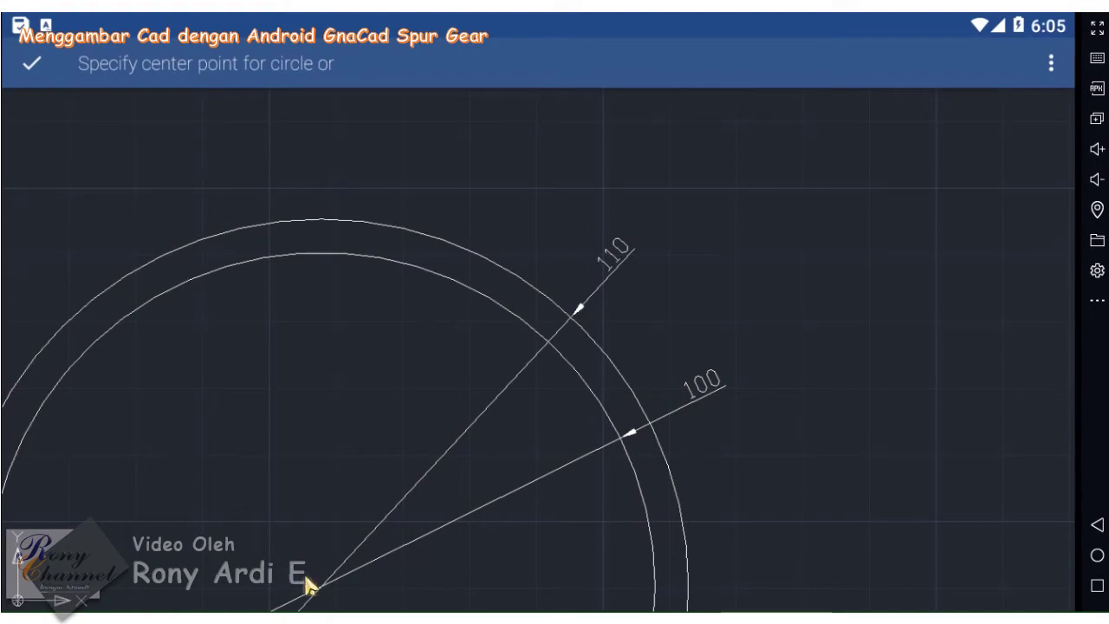
pyautogui.moveTo(307, 587)
pyautogui.mouseDown()
pyautogui.moveTo(317, 557)
pyautogui.moveTo(309, 508)
pyautogui.mouseUp()
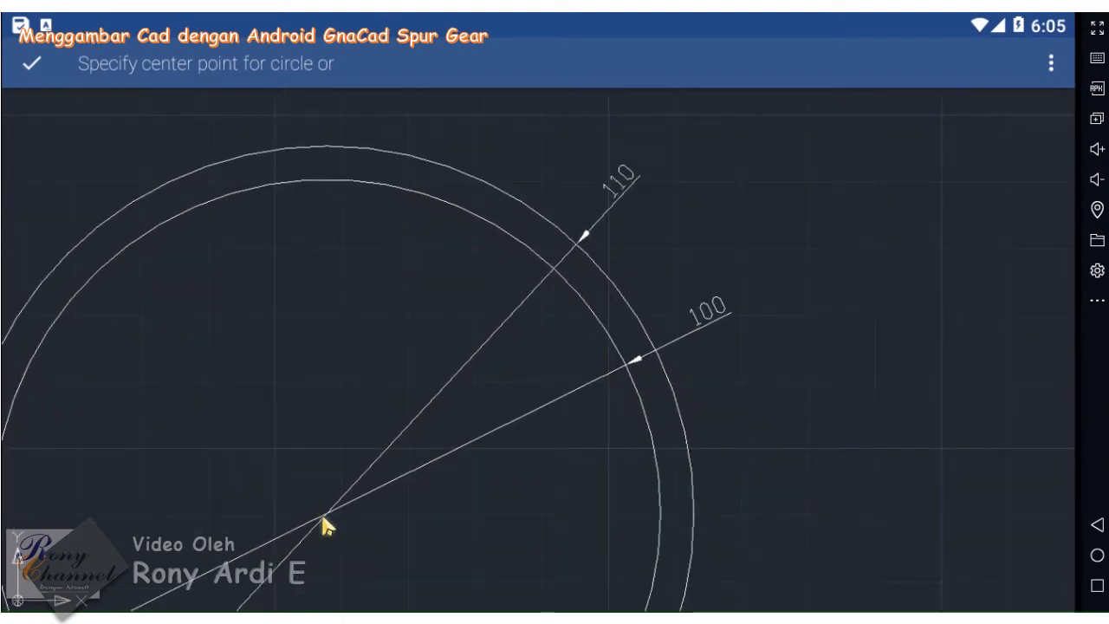
pyautogui.click(323, 516)
pyautogui.click(327, 514)
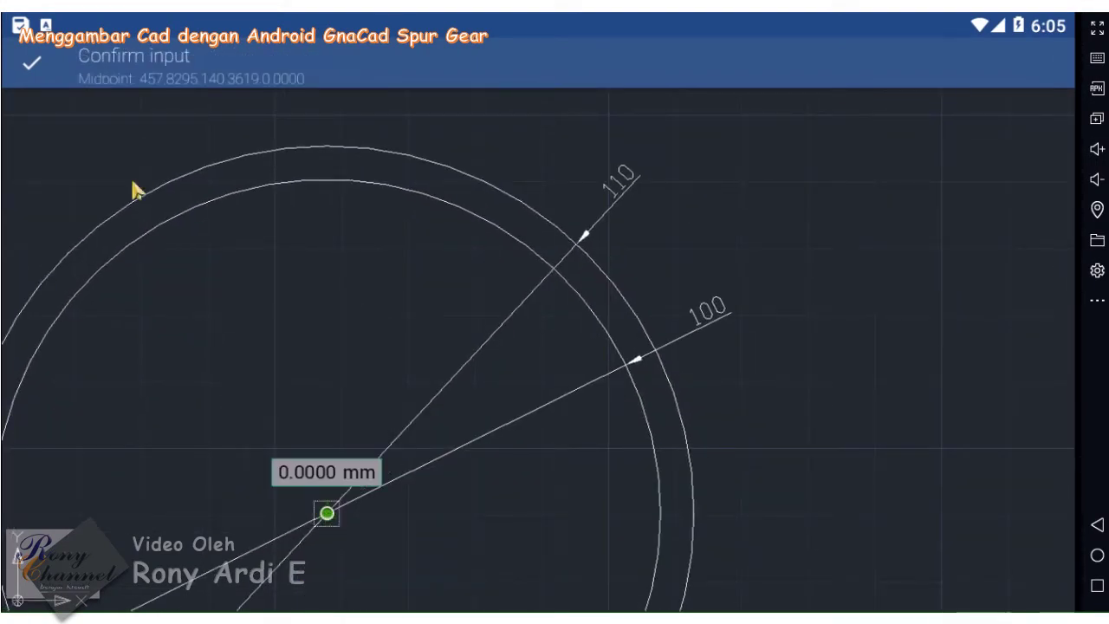
pyautogui.click(31, 63)
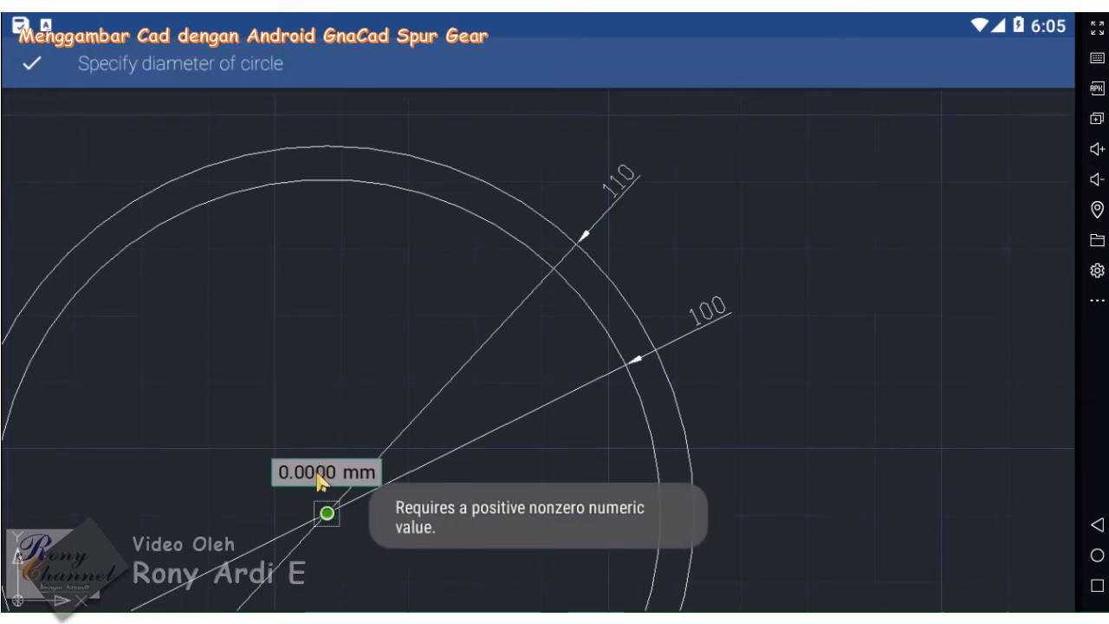
pyautogui.click(320, 482)
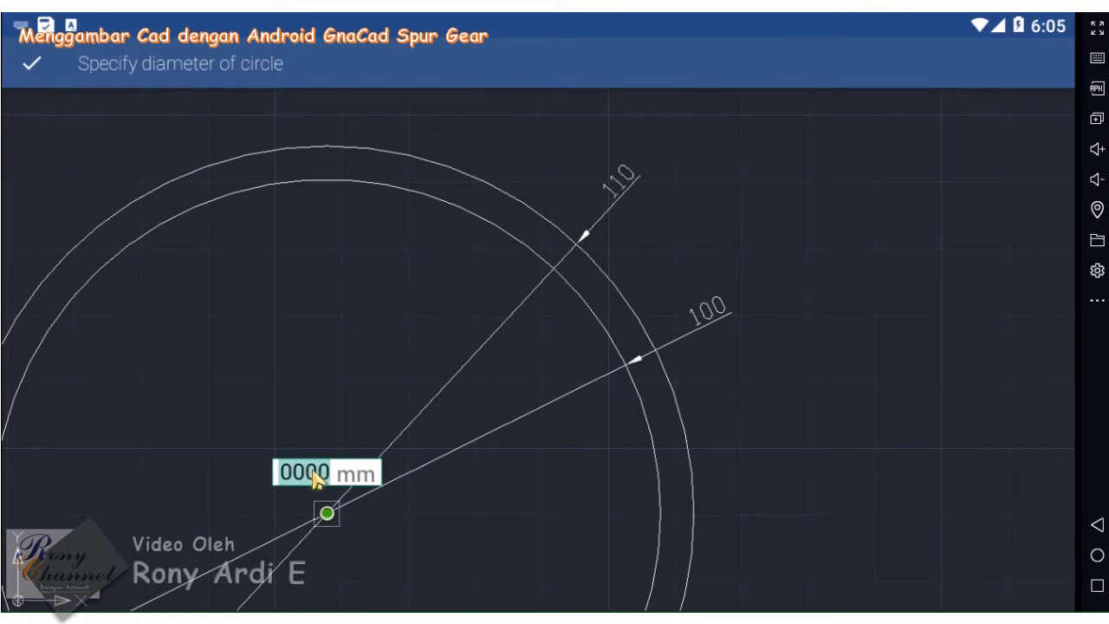
pyautogui.click(316, 478)
pyautogui.click(245, 426)
pyautogui.write('37.5')
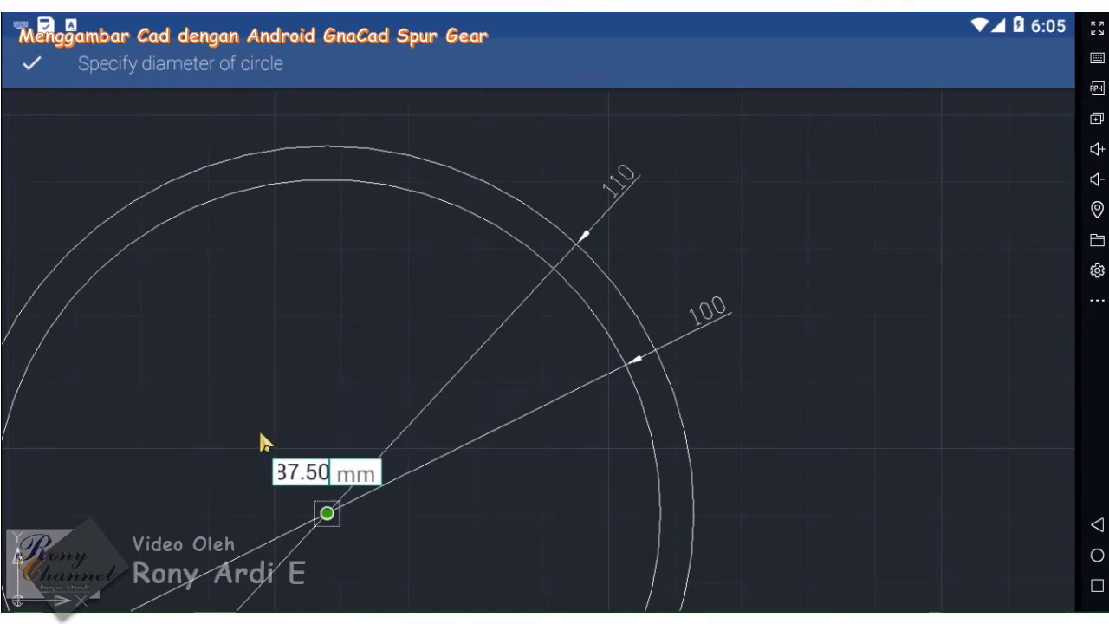
pyautogui.press('Return')
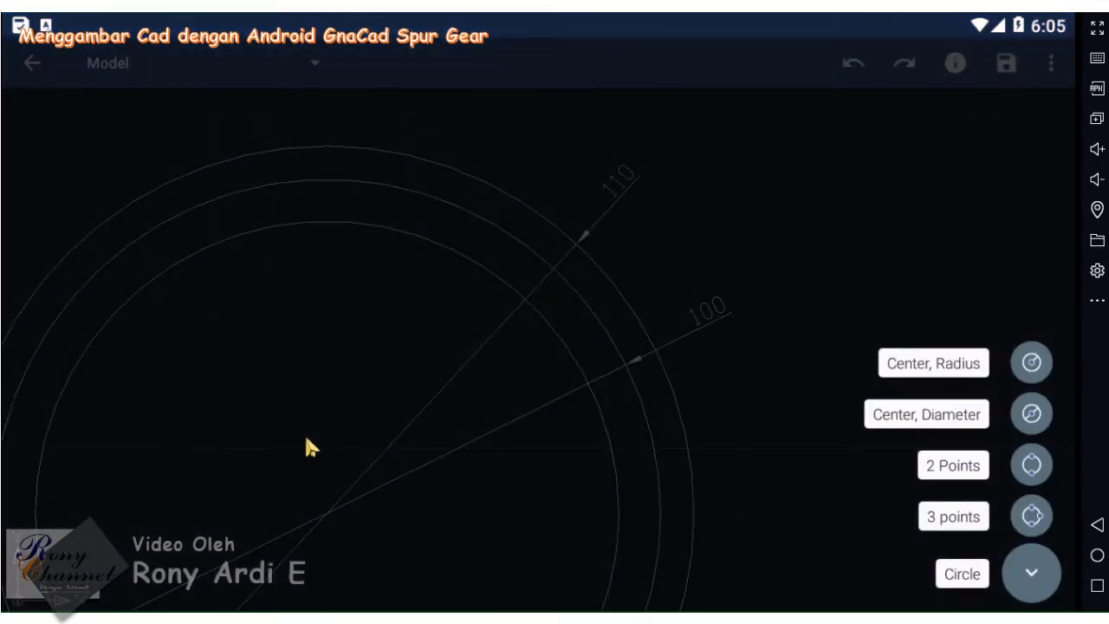
pyautogui.click(1096, 524)
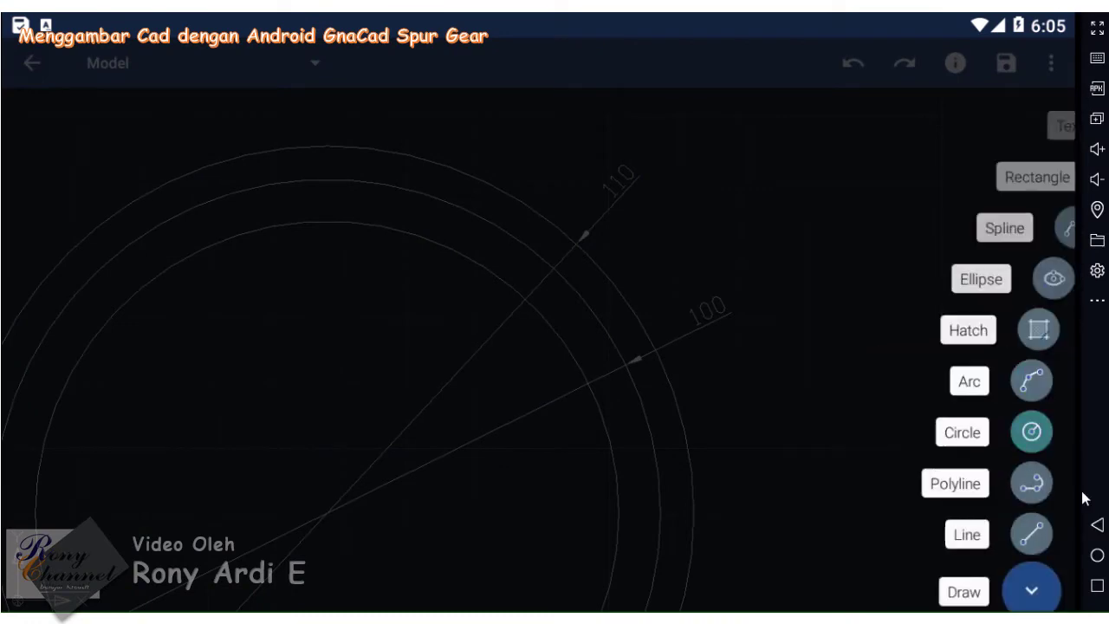
pyautogui.click(1093, 528)
# - Add an 87.5 diameter dimension to the new root circle
pyautogui.click(1031, 451)
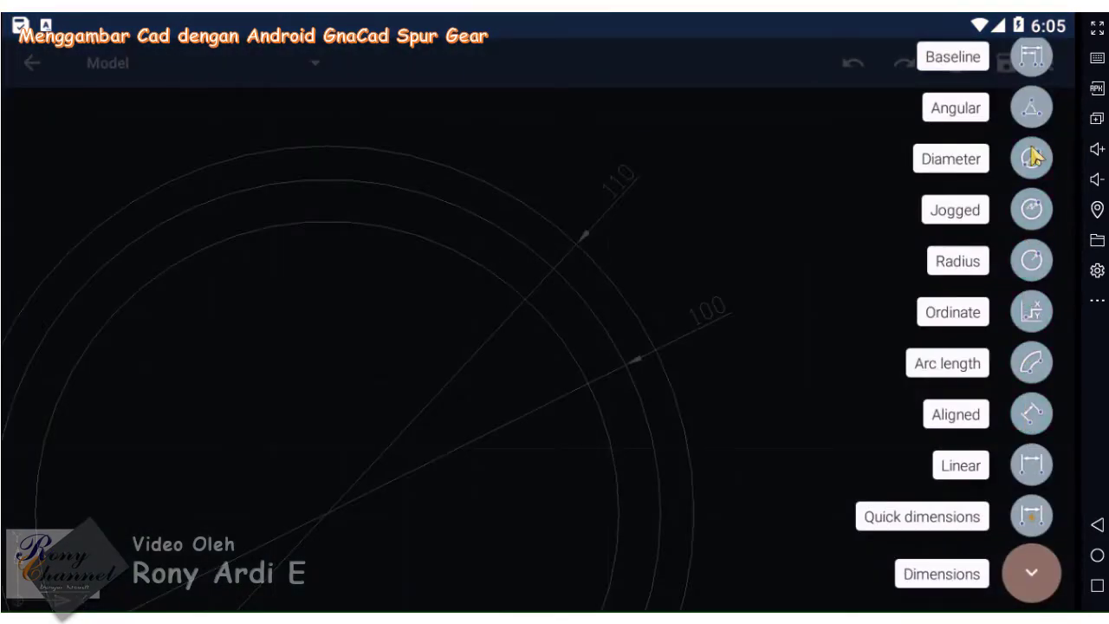
pyautogui.click(1030, 160)
pyautogui.click(429, 243)
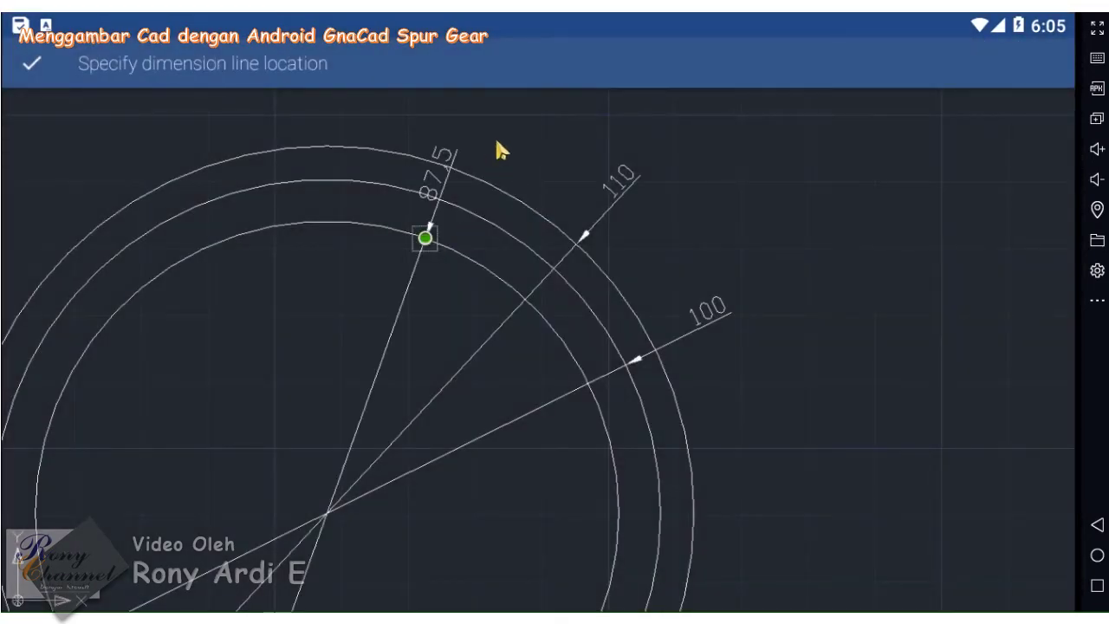
pyautogui.click(489, 135)
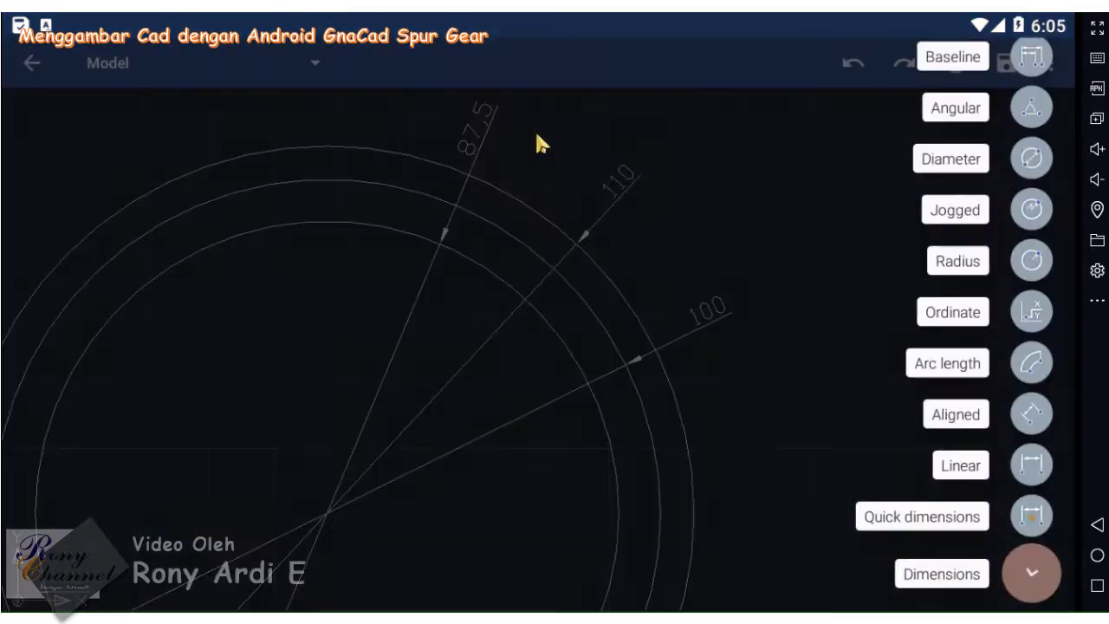
pyautogui.click(1048, 592)
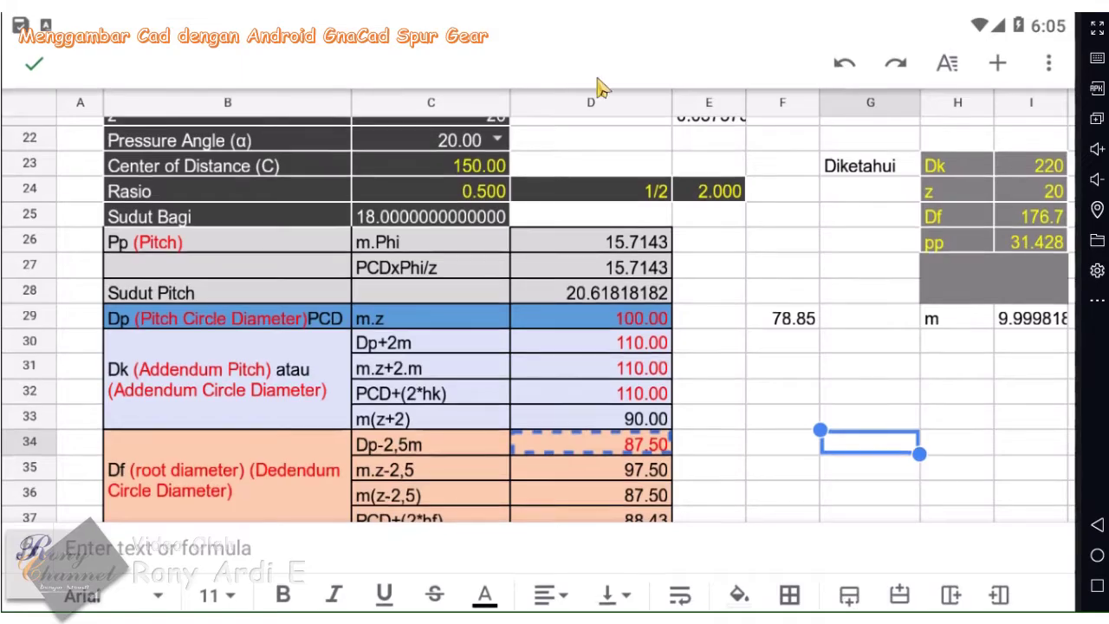
# - Scroll up to cell D26 and copy the 15.7143 pitch value
pyautogui.click(635, 346)
pyautogui.click(649, 446)
pyautogui.click(802, 443)
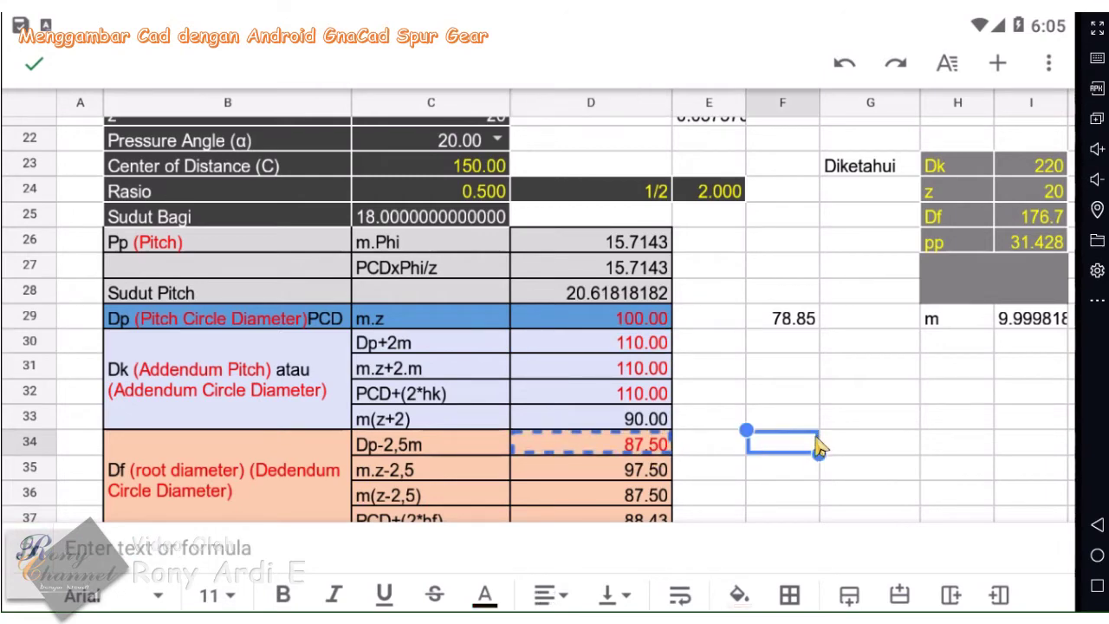
pyautogui.press('Escape')
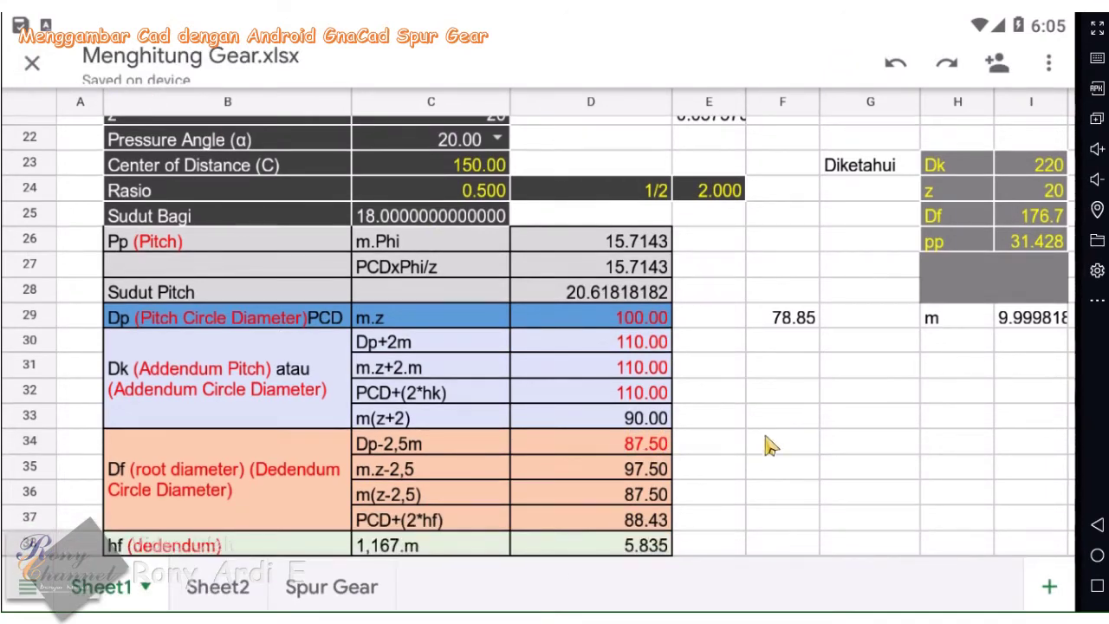
pyautogui.scroll(2, 780, 446)
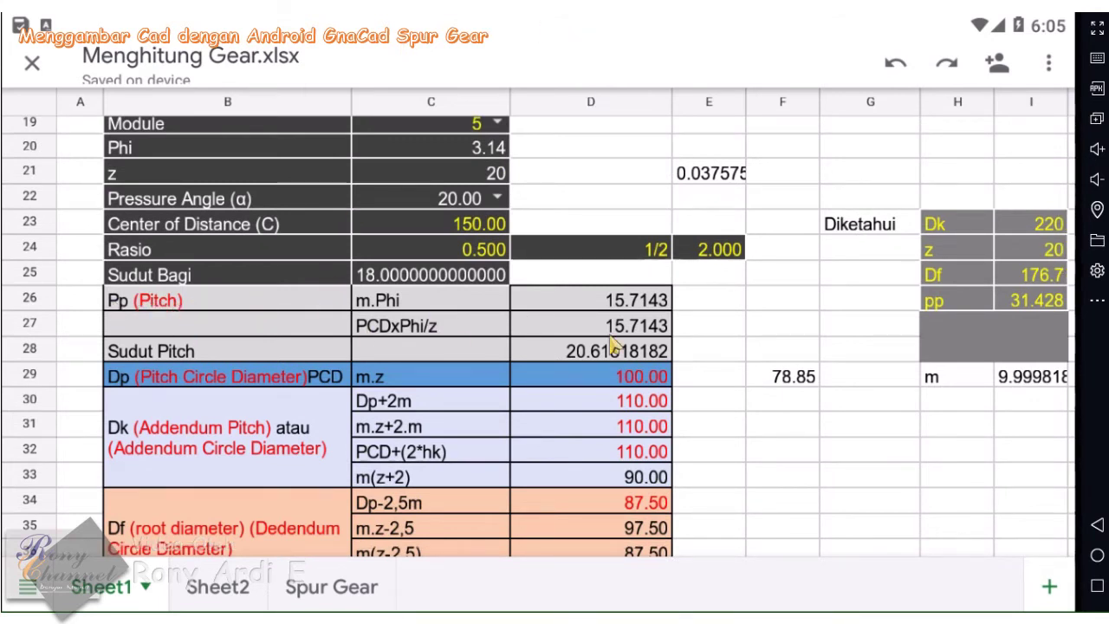
pyautogui.click(645, 310)
pyautogui.click(632, 307)
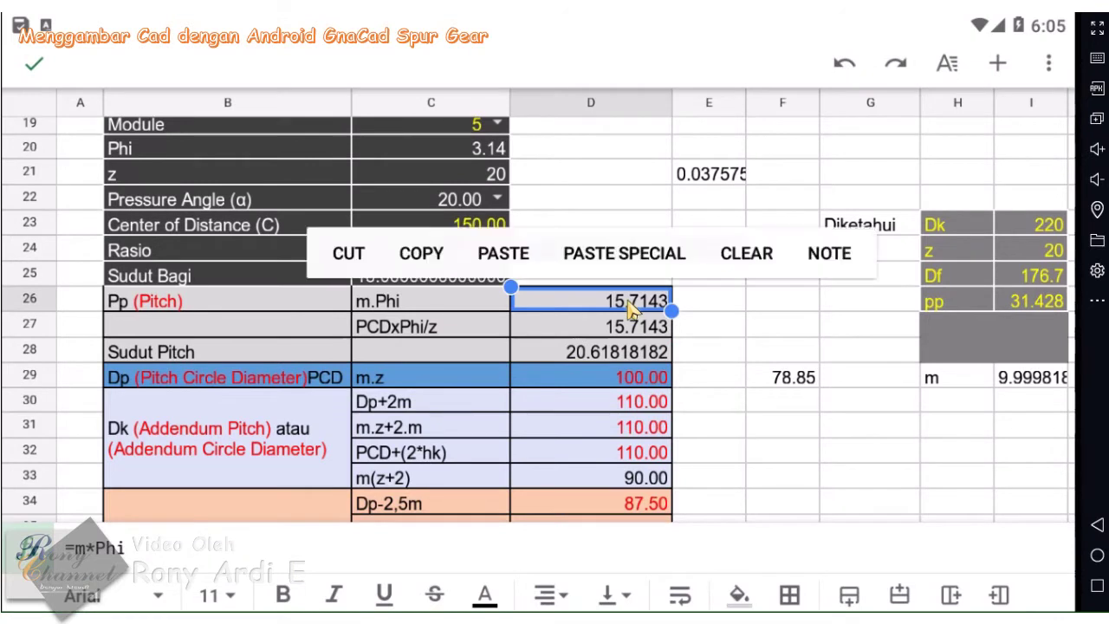
pyautogui.click(422, 256)
pyautogui.click(801, 456)
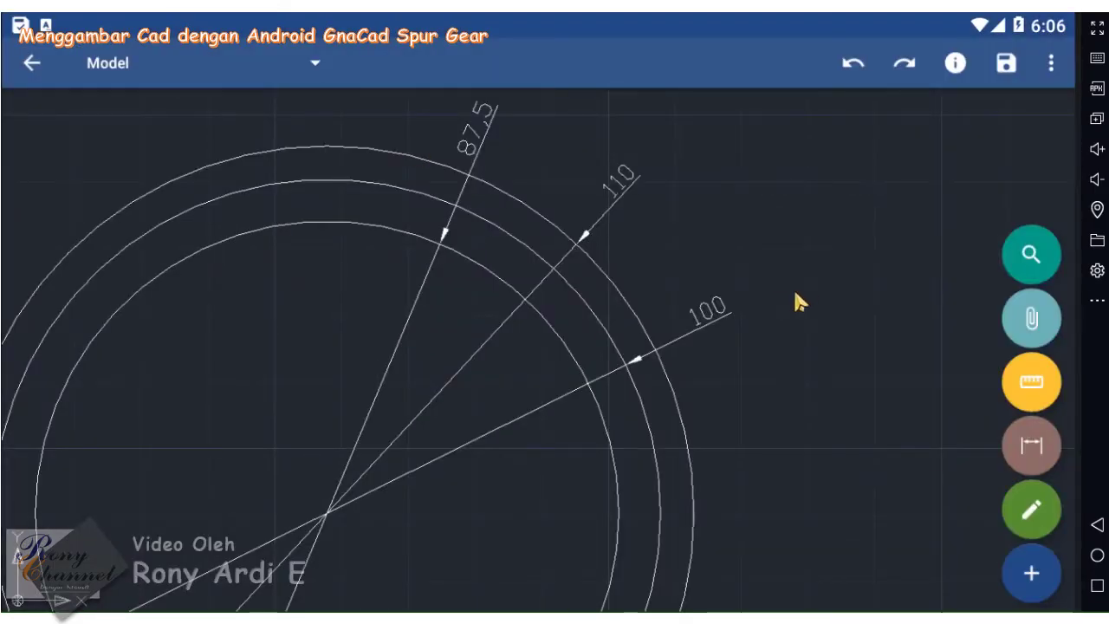
# - Add a new layer named 'Gigi 1' in the Layers panel
pyautogui.click(1050, 64)
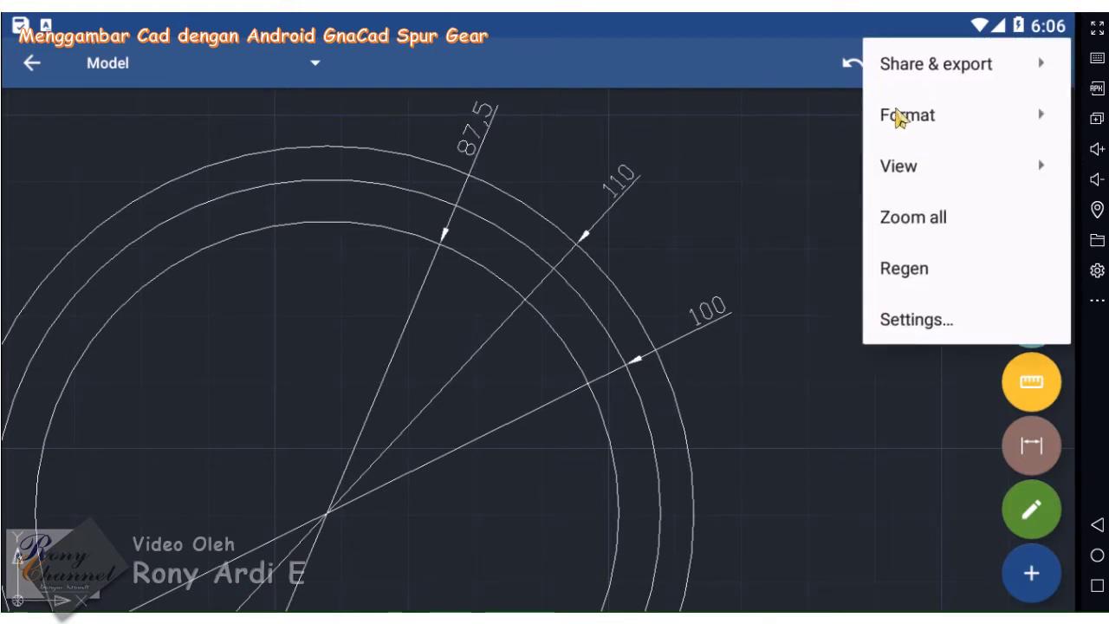
pyautogui.click(901, 116)
pyautogui.click(955, 122)
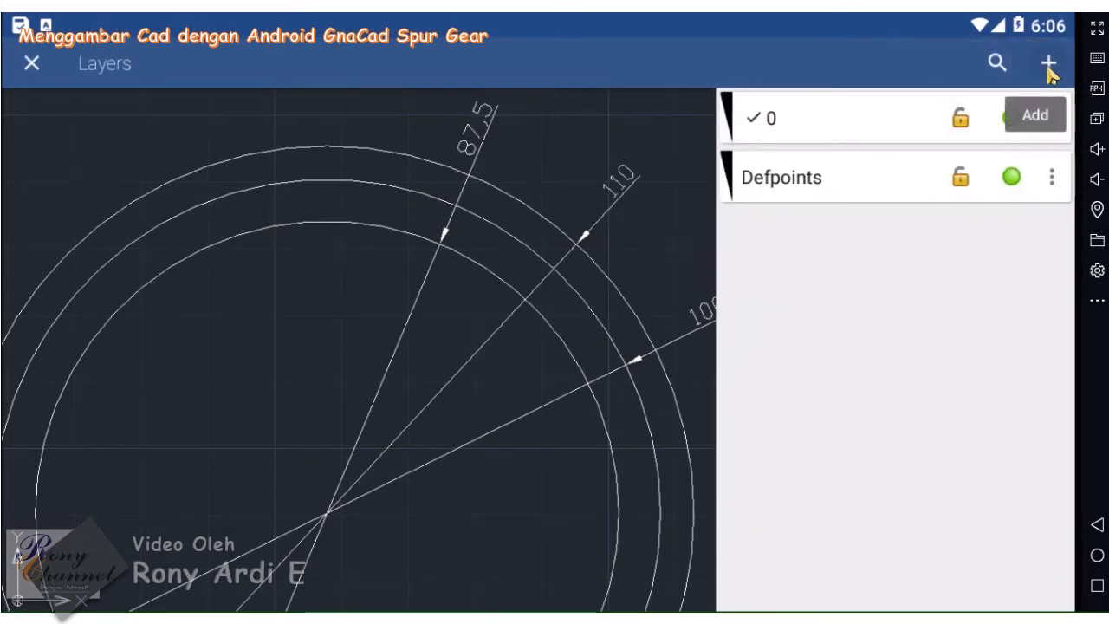
pyautogui.click(1047, 66)
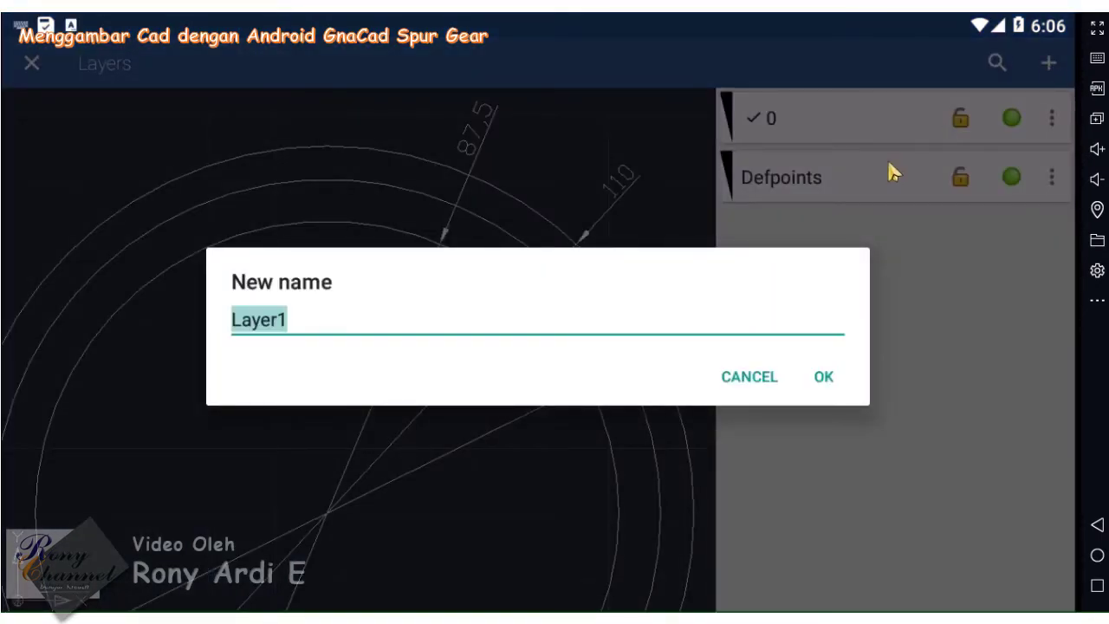
pyautogui.write('Gigi 1 (')
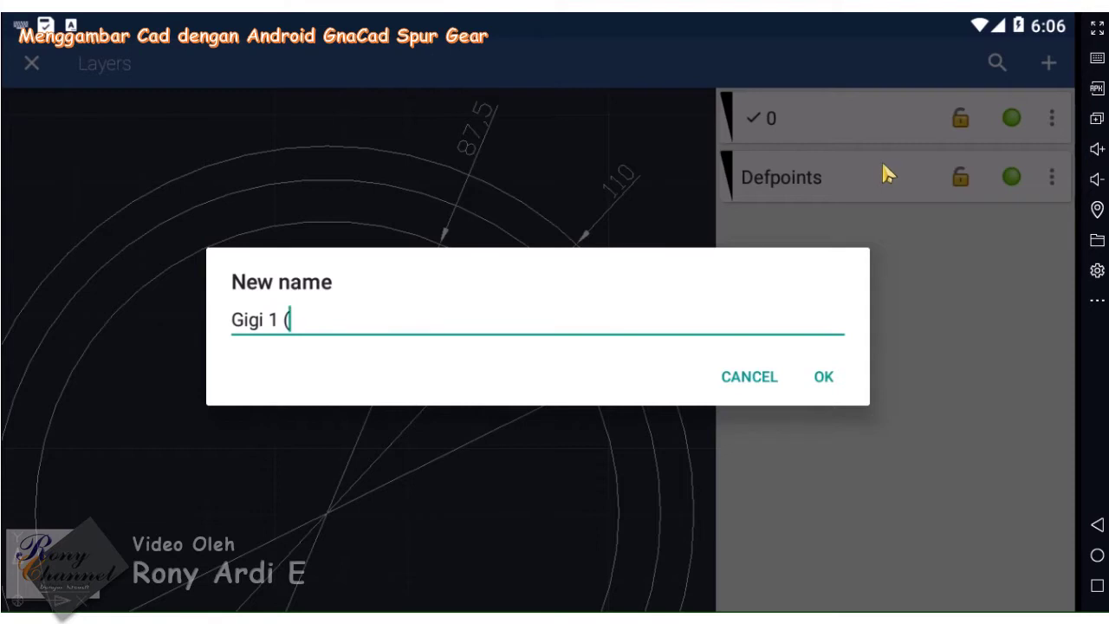
pyautogui.press('BackSpace')
pyautogui.click(833, 376)
# - Make Gigi 1 the current layer and set its colour to Yellow
pyautogui.click(1051, 238)
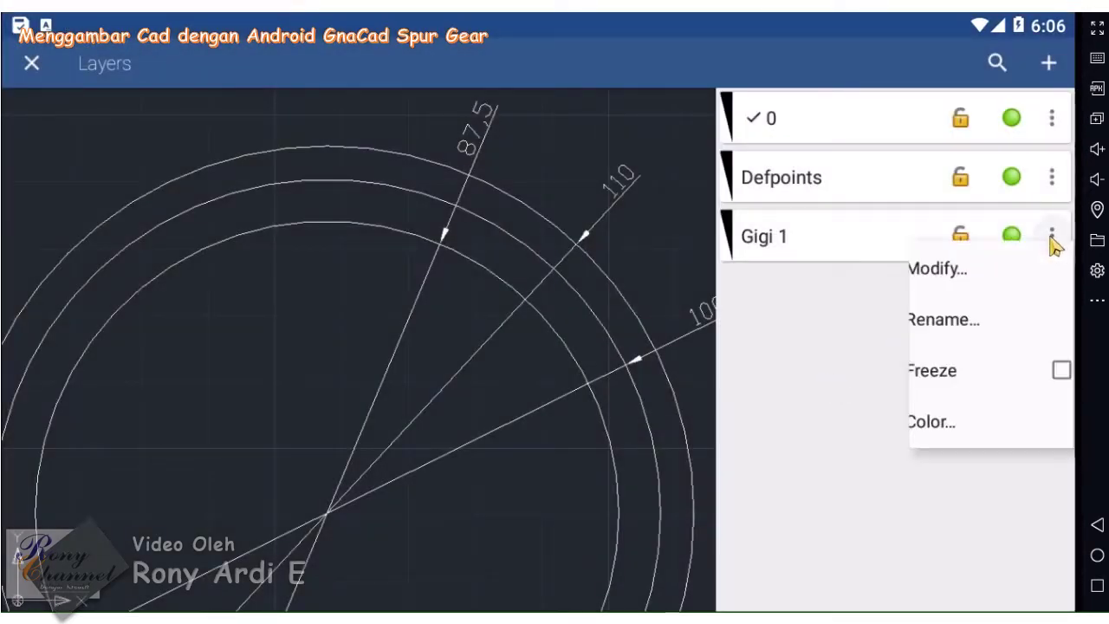
pyautogui.click(933, 286)
pyautogui.click(1051, 242)
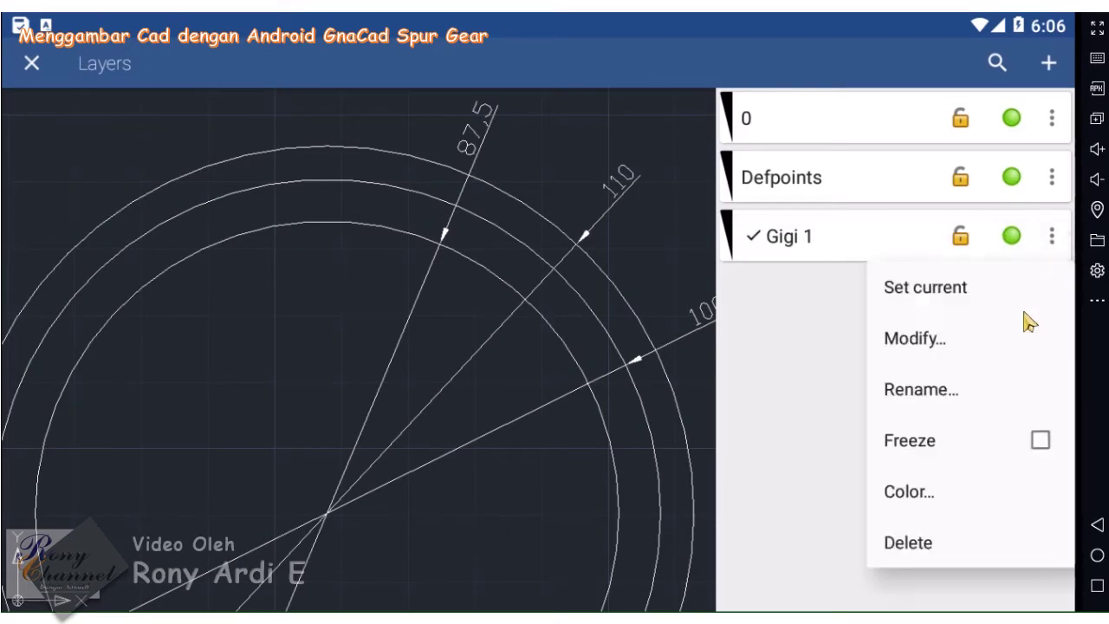
pyautogui.click(935, 494)
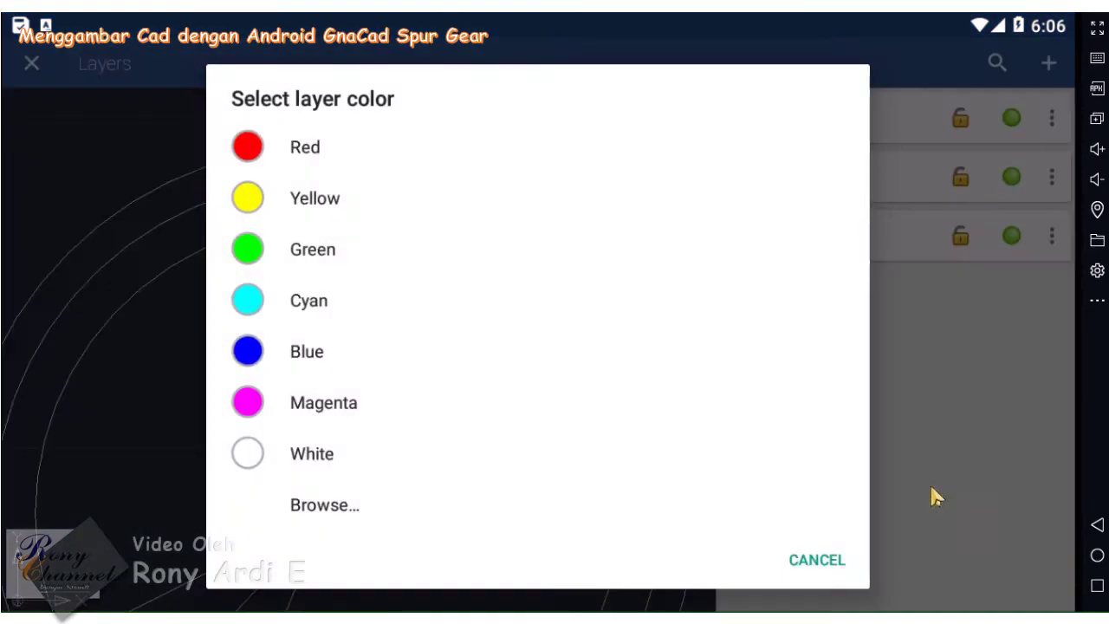
pyautogui.click(258, 208)
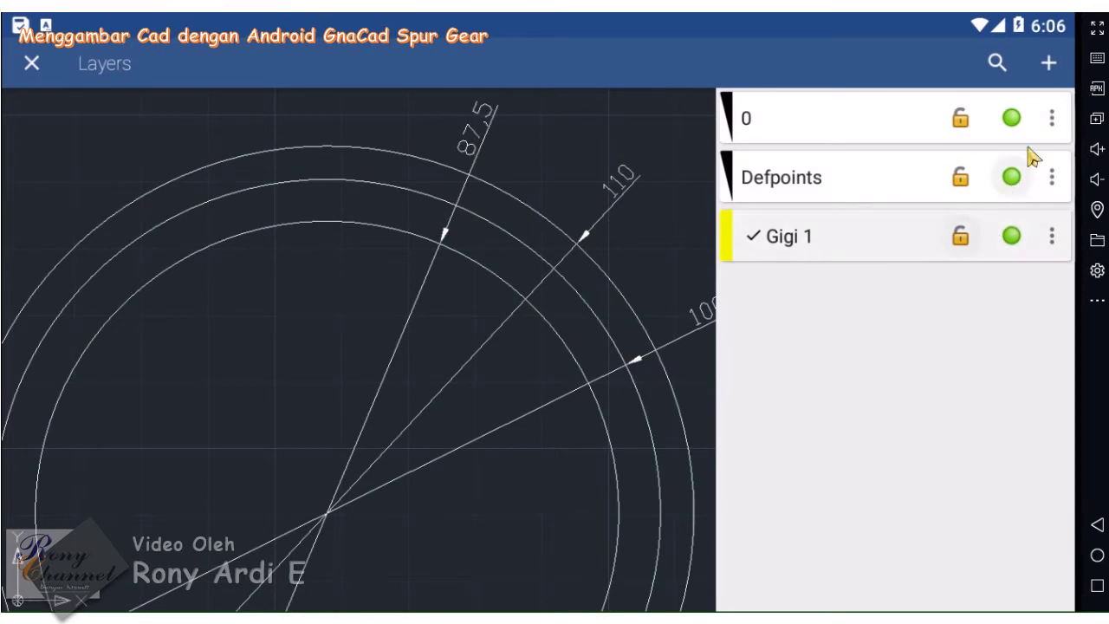
# - Lock layer 0 and return to the drawing
pyautogui.click(1052, 118)
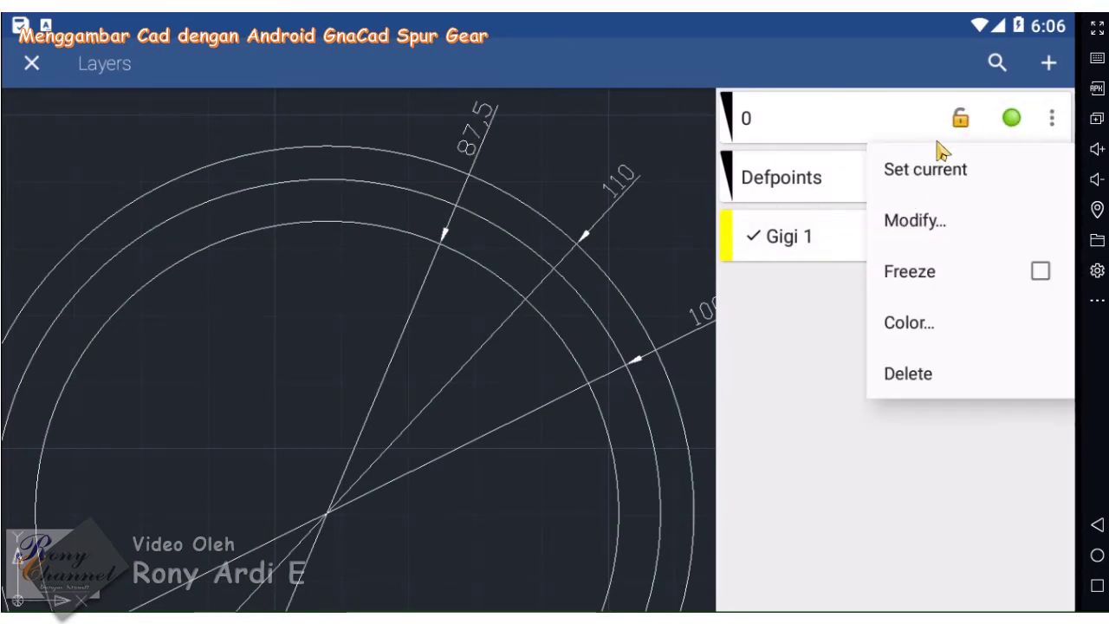
pyautogui.click(963, 121)
pyautogui.click(961, 120)
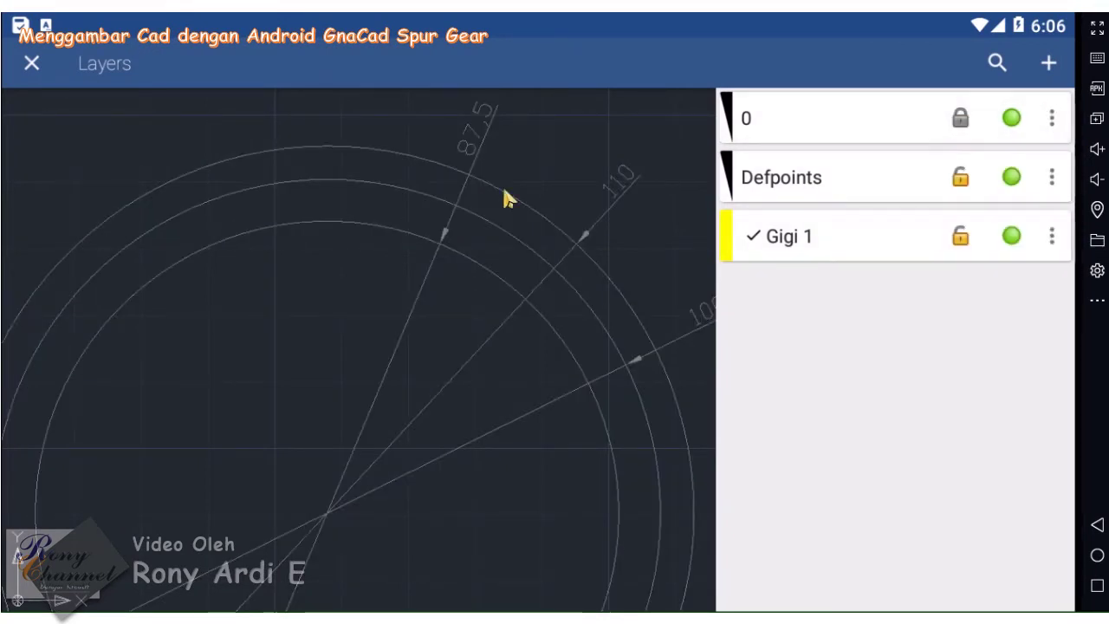
pyautogui.click(759, 246)
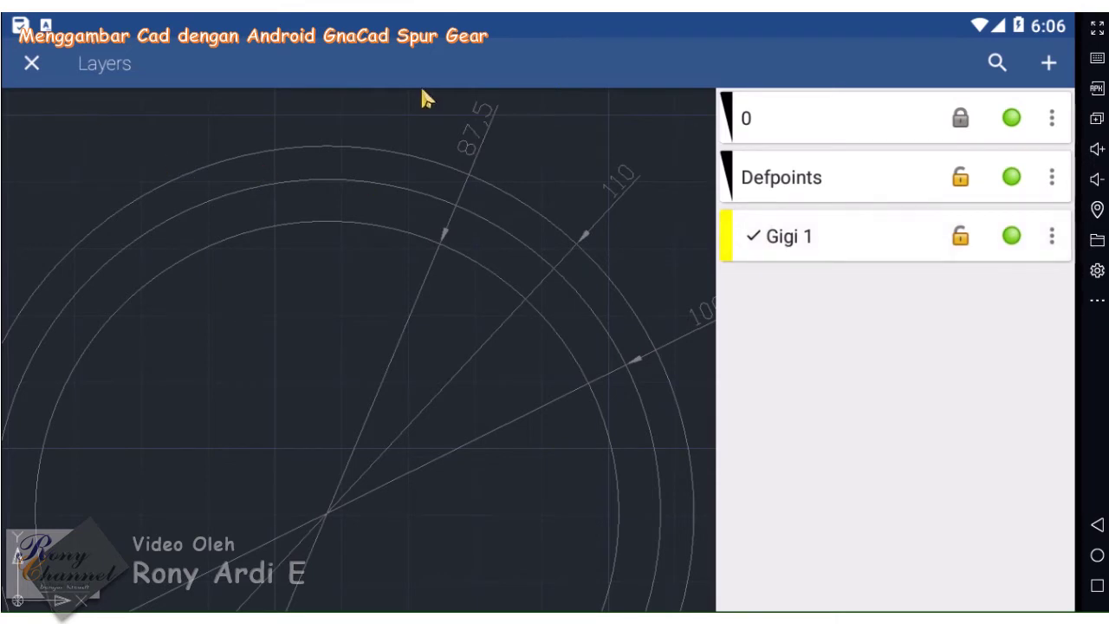
pyautogui.click(538, 164)
pyautogui.click(122, 104)
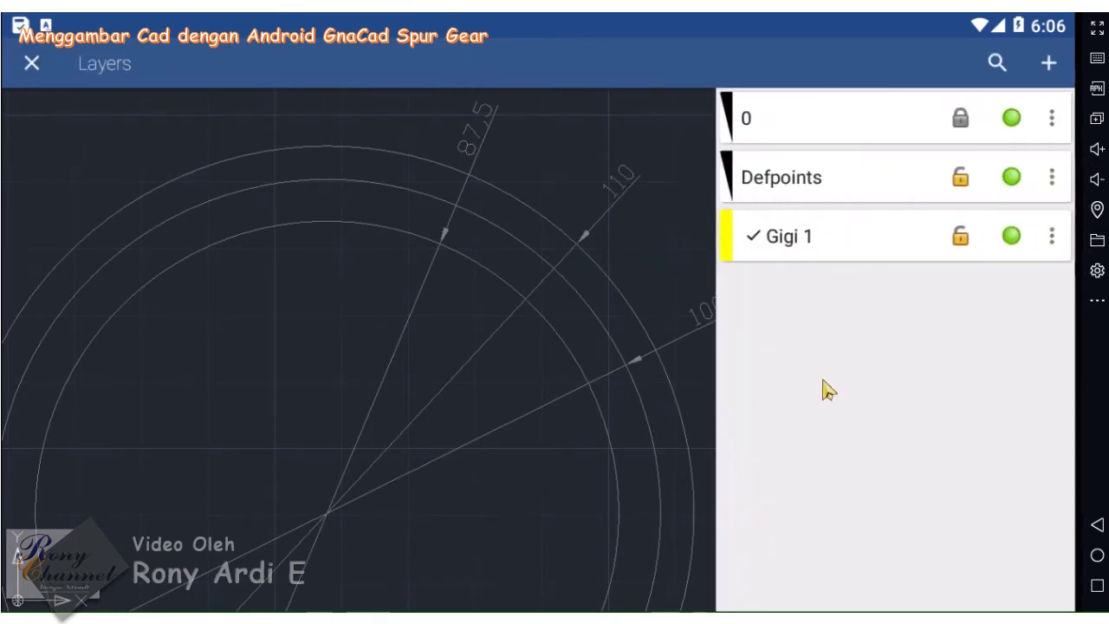
pyautogui.click(33, 65)
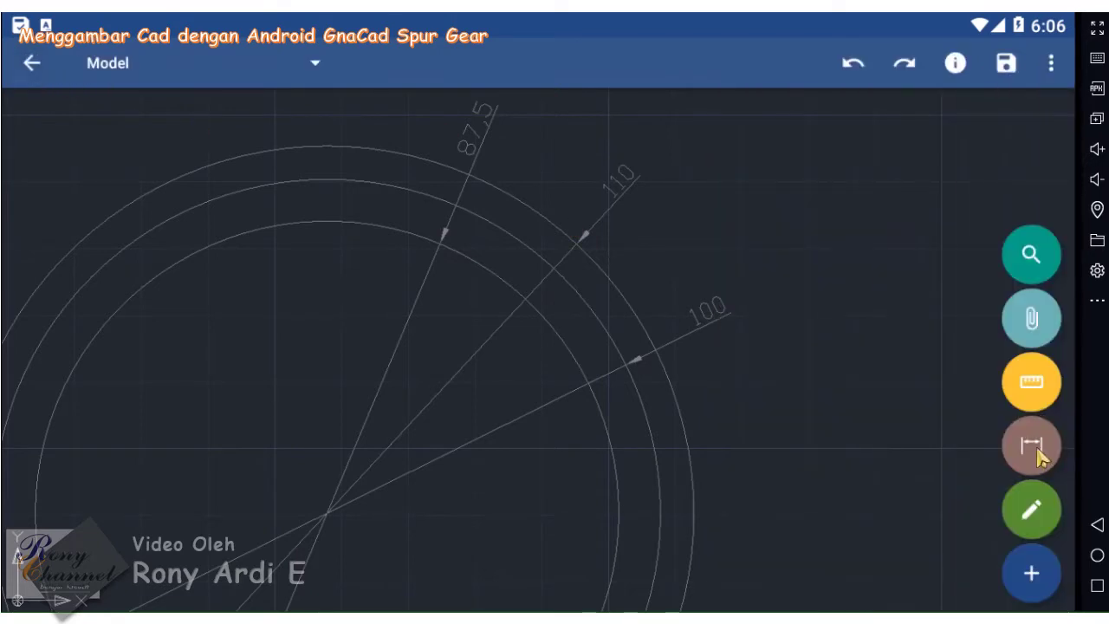
# - Draw a vertical line from the top quadrant of the 100 pitch circle to the gear centre
pyautogui.click(1031, 572)
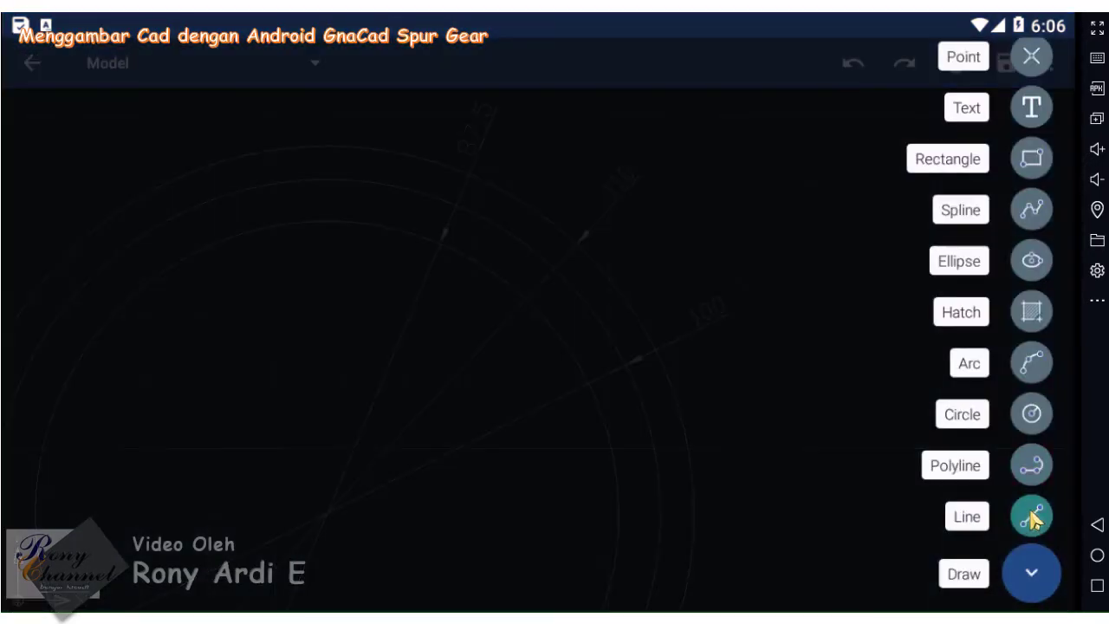
pyautogui.click(1031, 517)
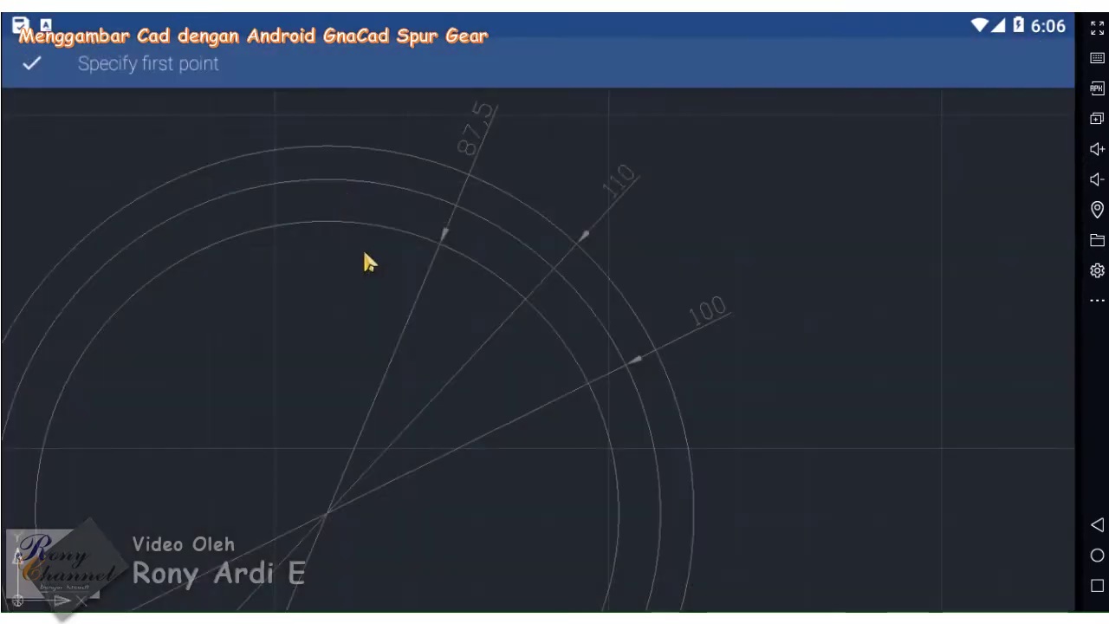
pyautogui.click(330, 184)
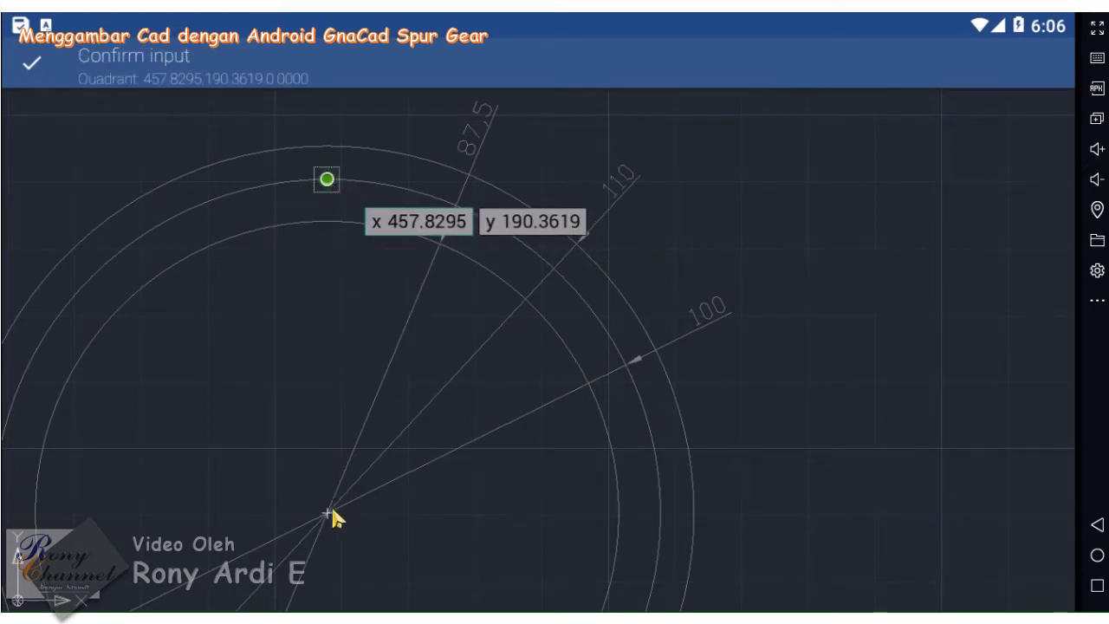
pyautogui.click(31, 75)
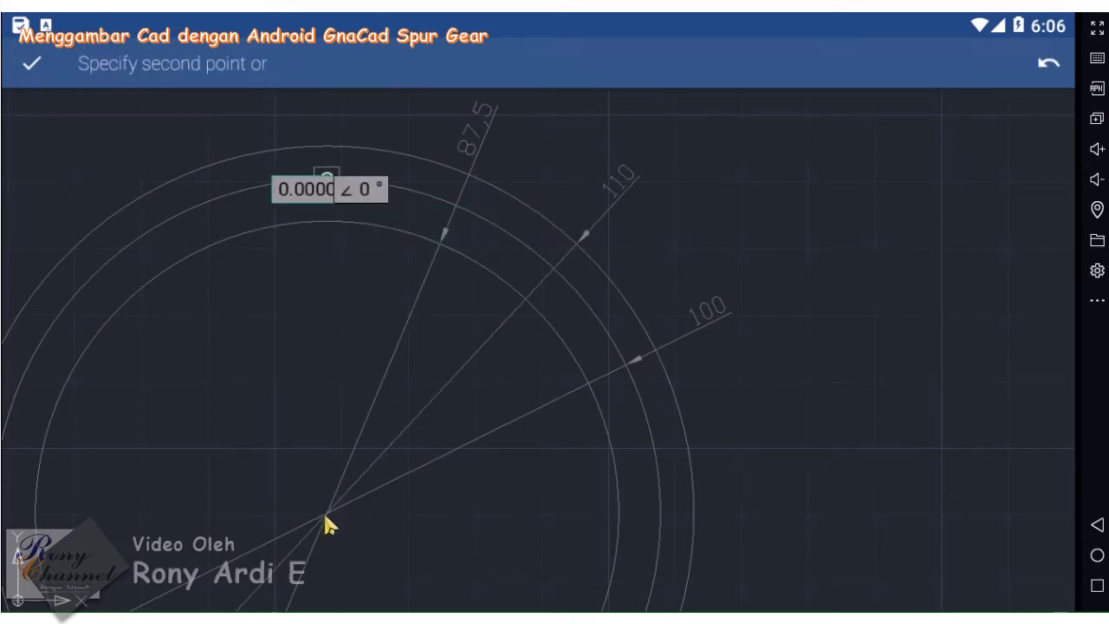
pyautogui.click(327, 514)
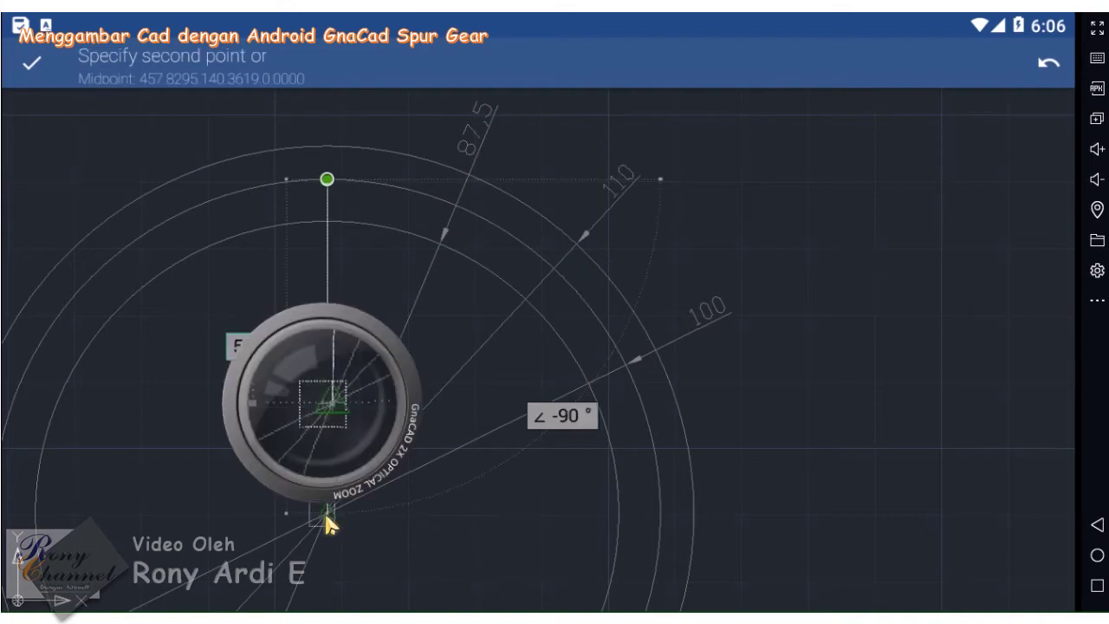
pyautogui.click(32, 65)
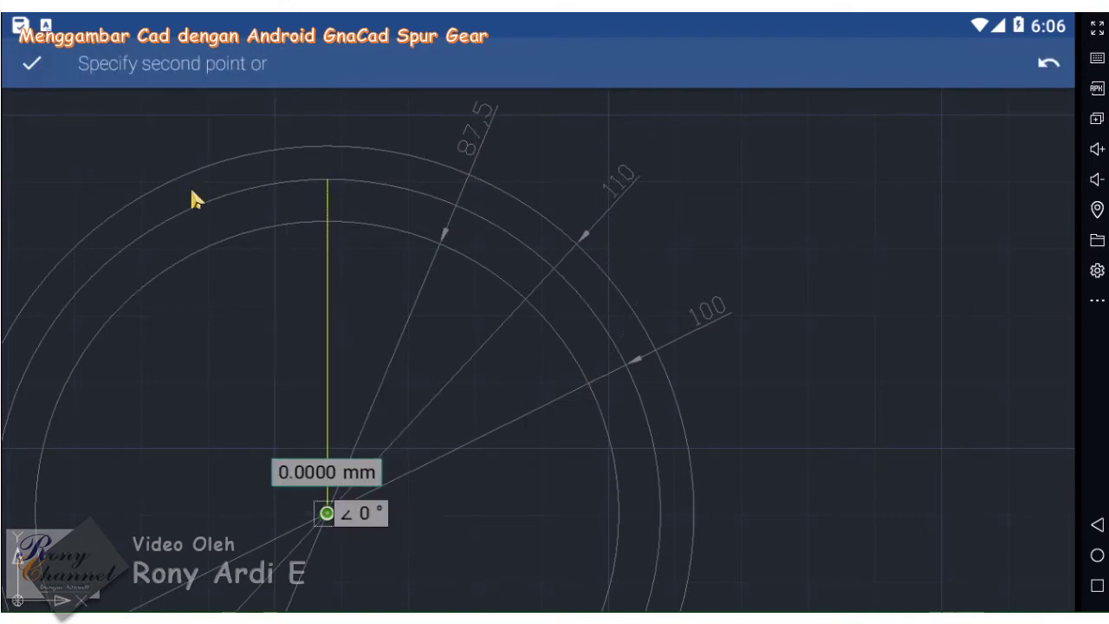
pyautogui.click(38, 73)
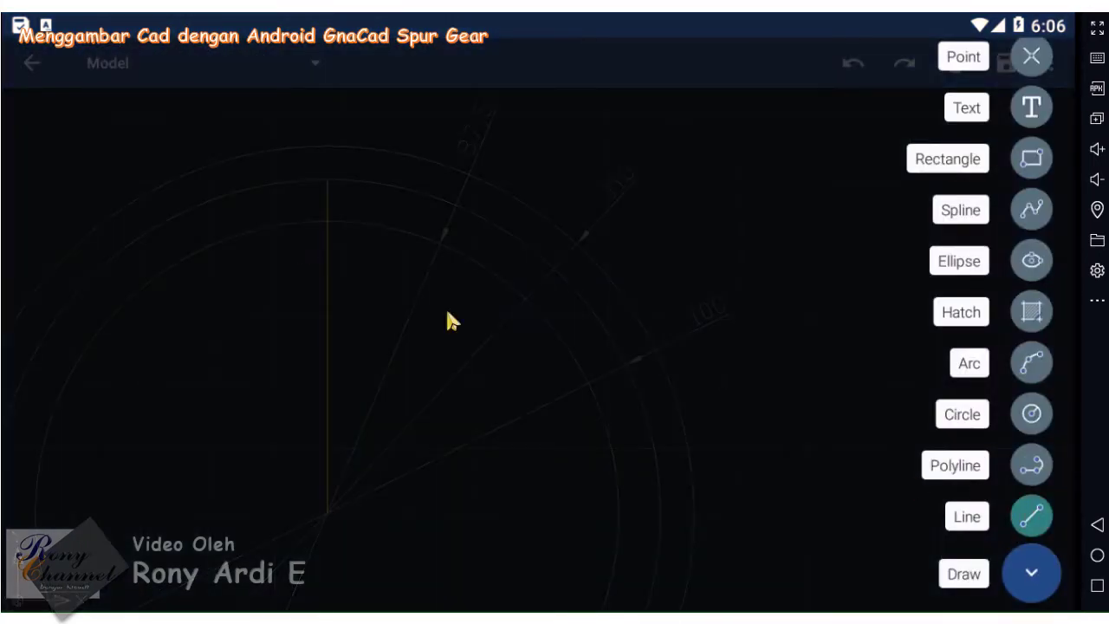
pyautogui.click(858, 477)
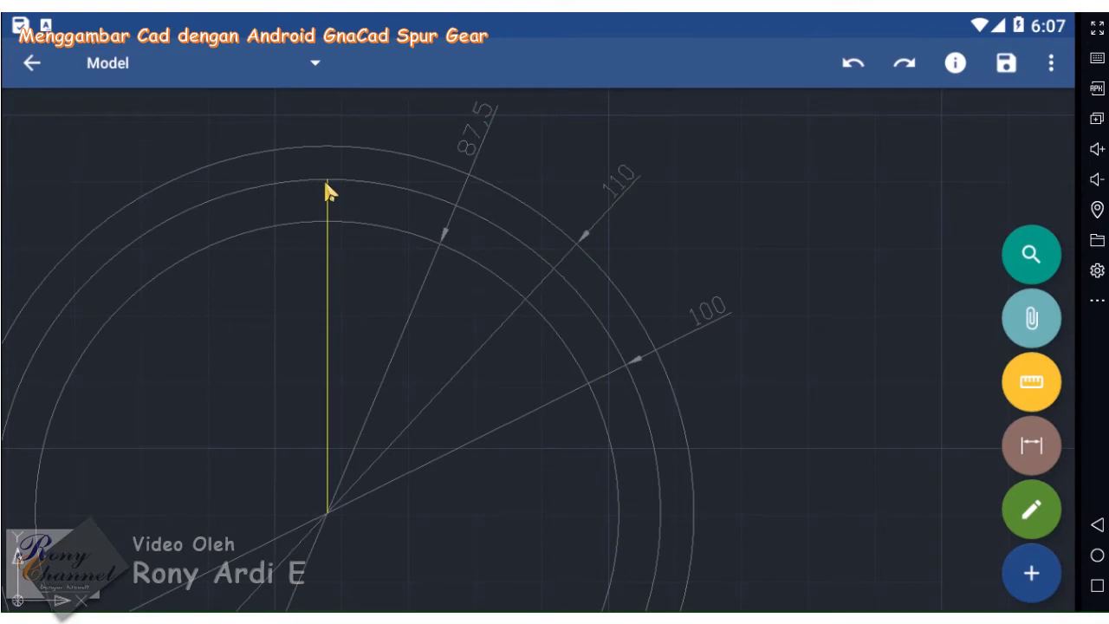
# - Start a Start-Centre-Length arc at the vertical line's top end, centred on the gear centre
pyautogui.click(1035, 578)
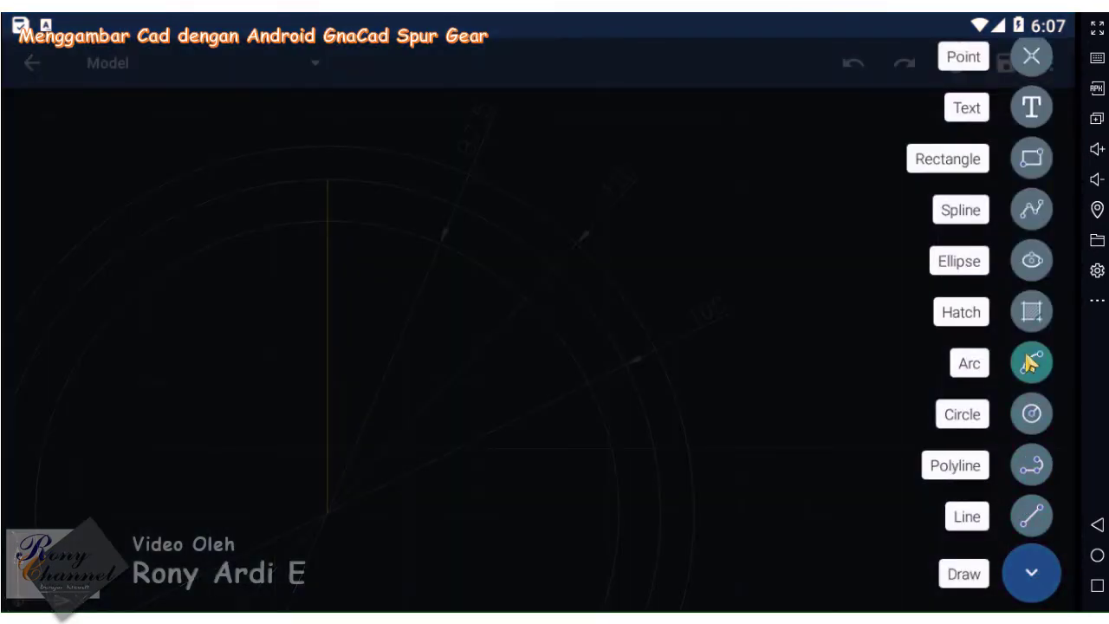
pyautogui.click(1031, 364)
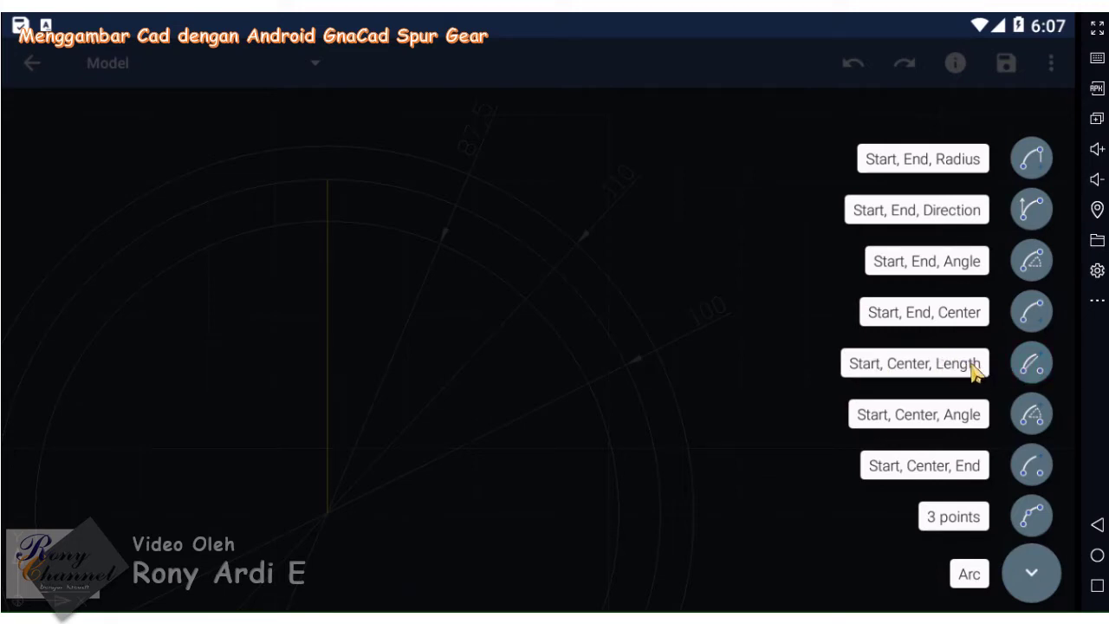
pyautogui.click(1031, 364)
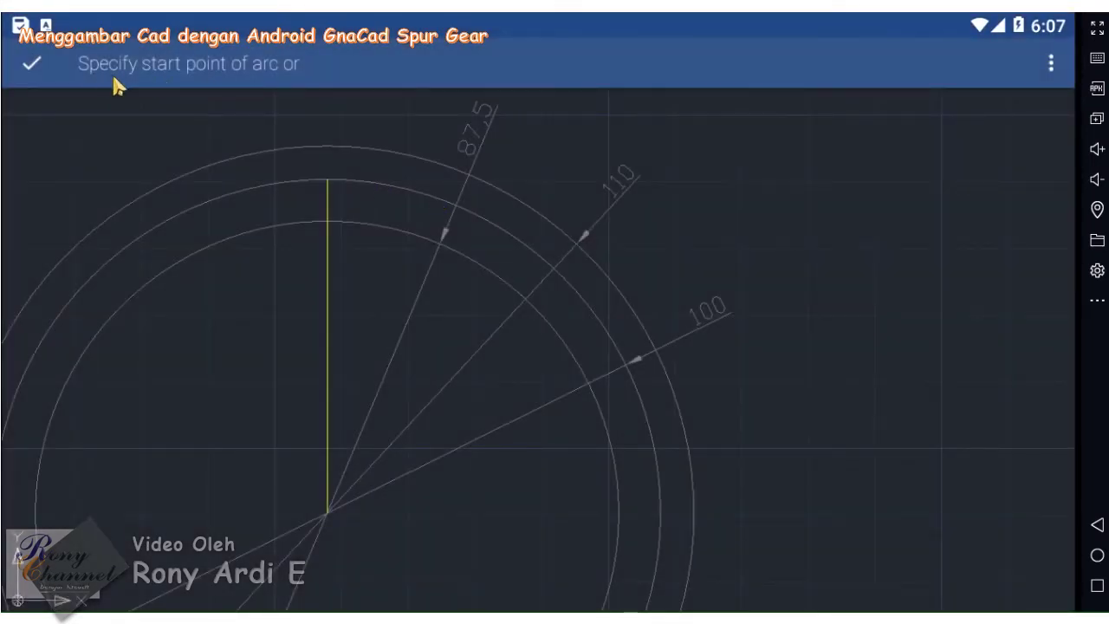
pyautogui.click(327, 182)
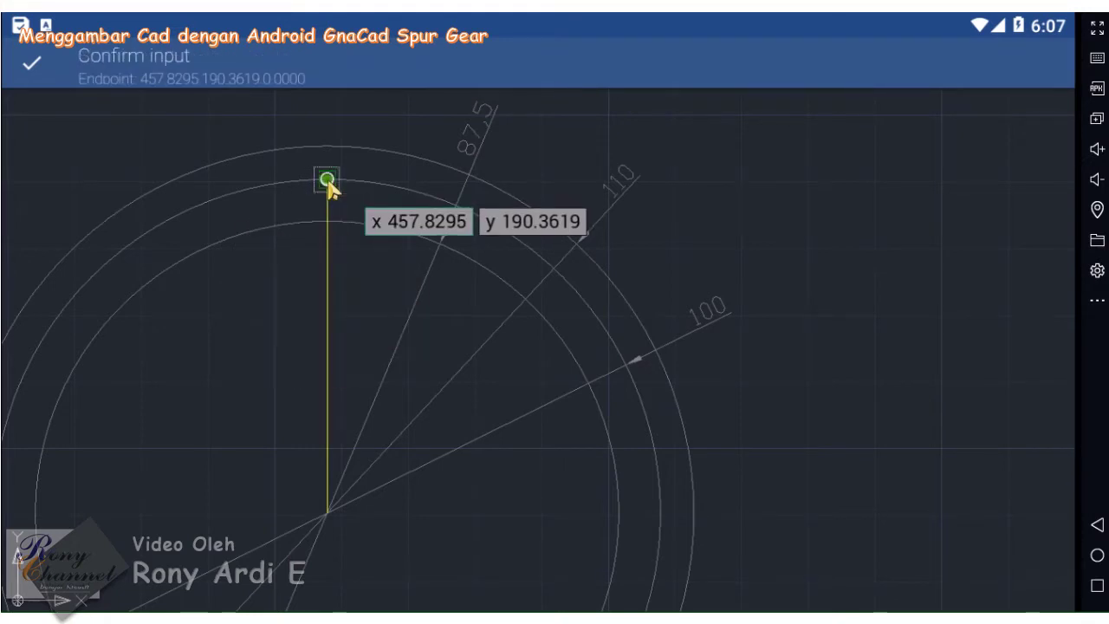
pyautogui.click(40, 69)
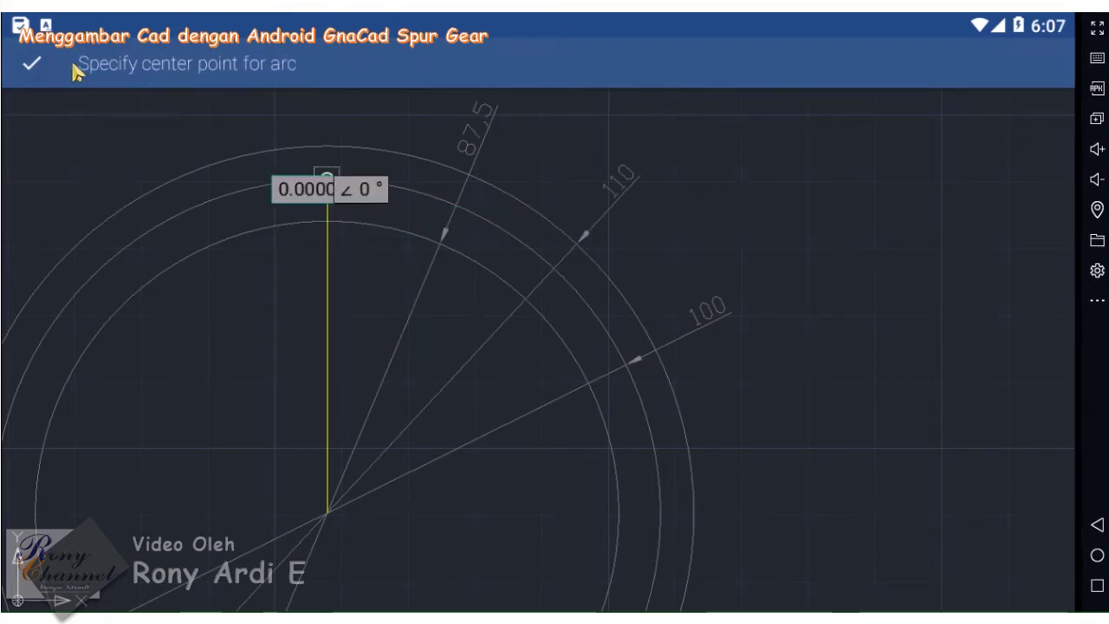
pyautogui.click(328, 512)
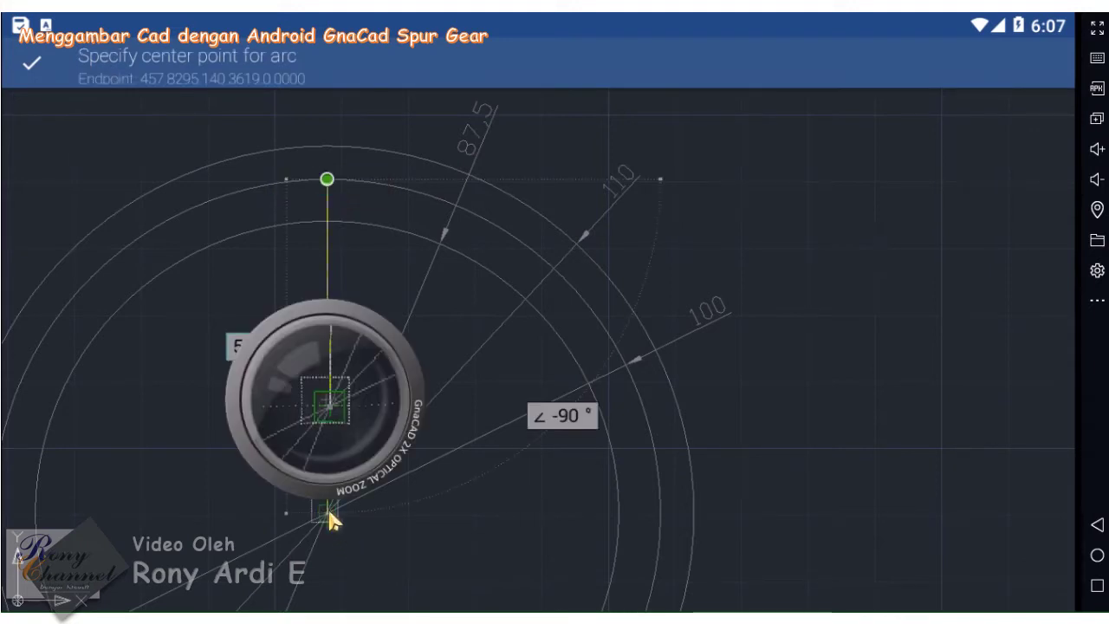
pyautogui.click(328, 512)
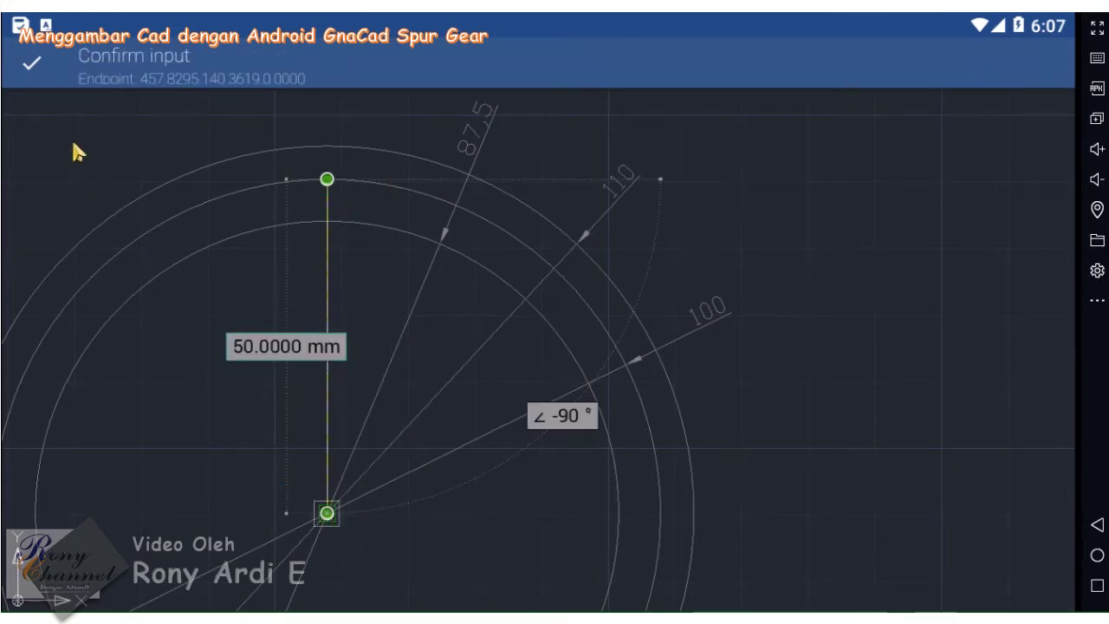
pyautogui.click(35, 68)
# - Paste the pitch value as the arc's chord length to complete the arc
pyautogui.click(328, 474)
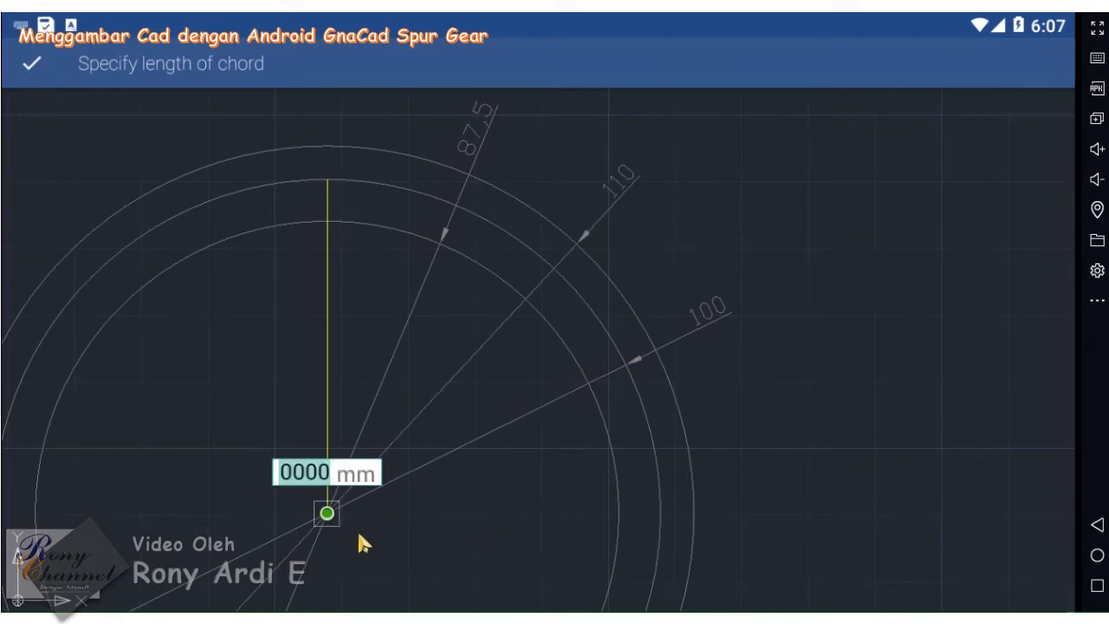
pyautogui.click(322, 481)
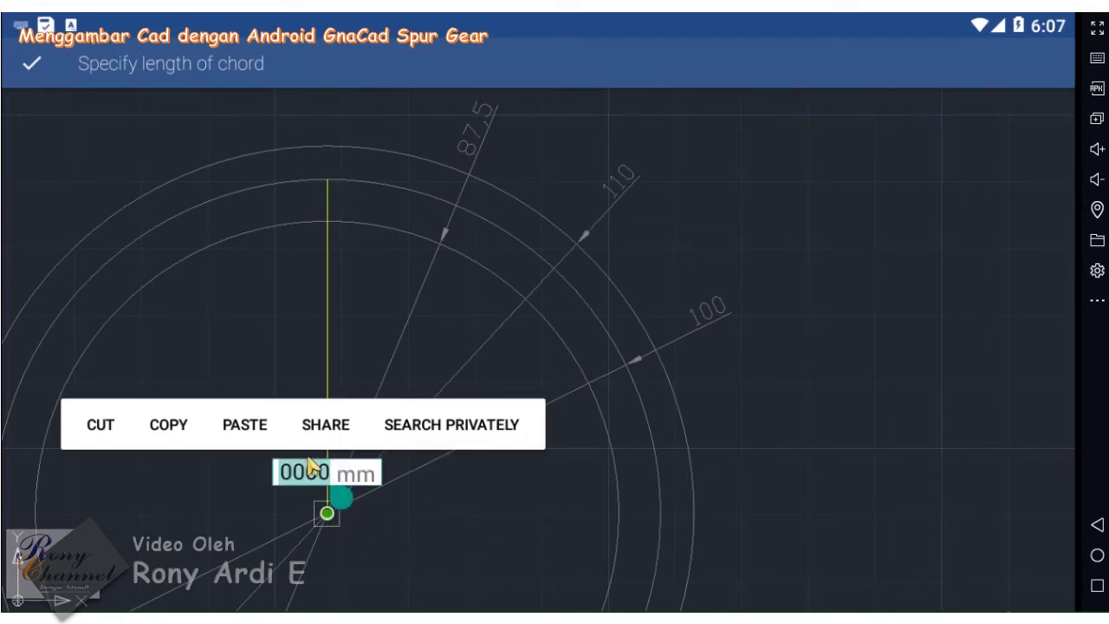
pyautogui.click(244, 426)
pyautogui.press('Return')
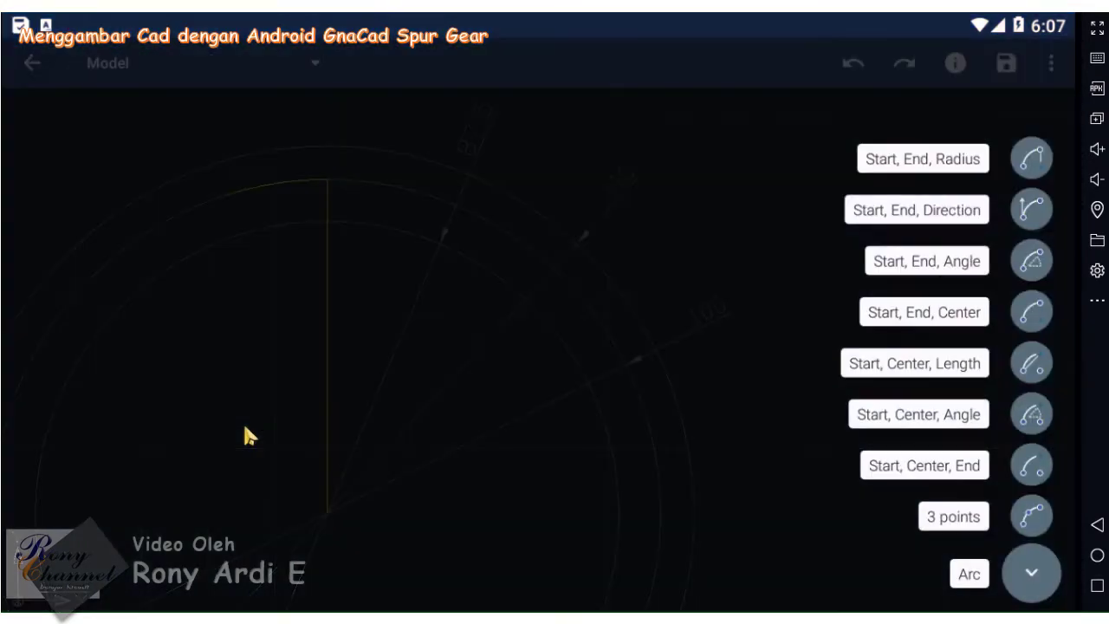
pyautogui.click(1027, 576)
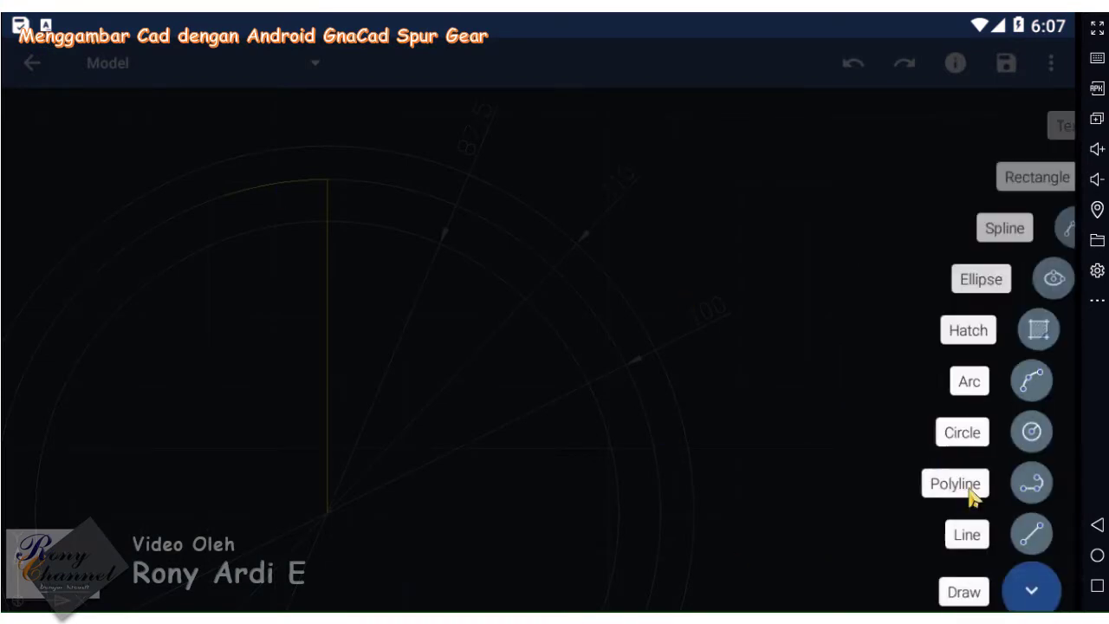
pyautogui.click(1024, 592)
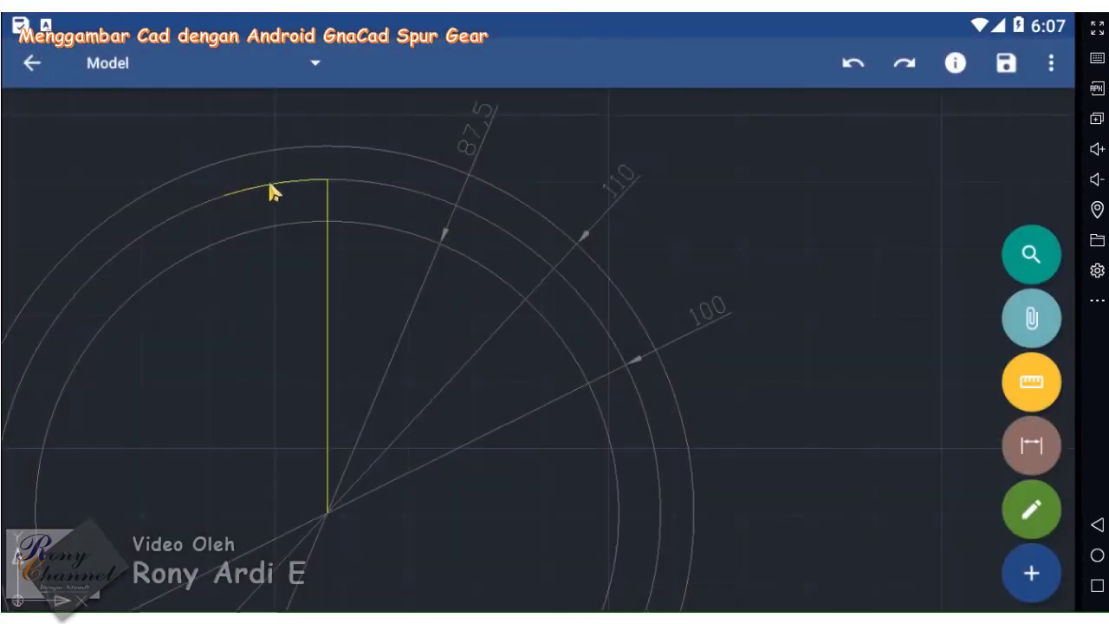
pyautogui.click(323, 184)
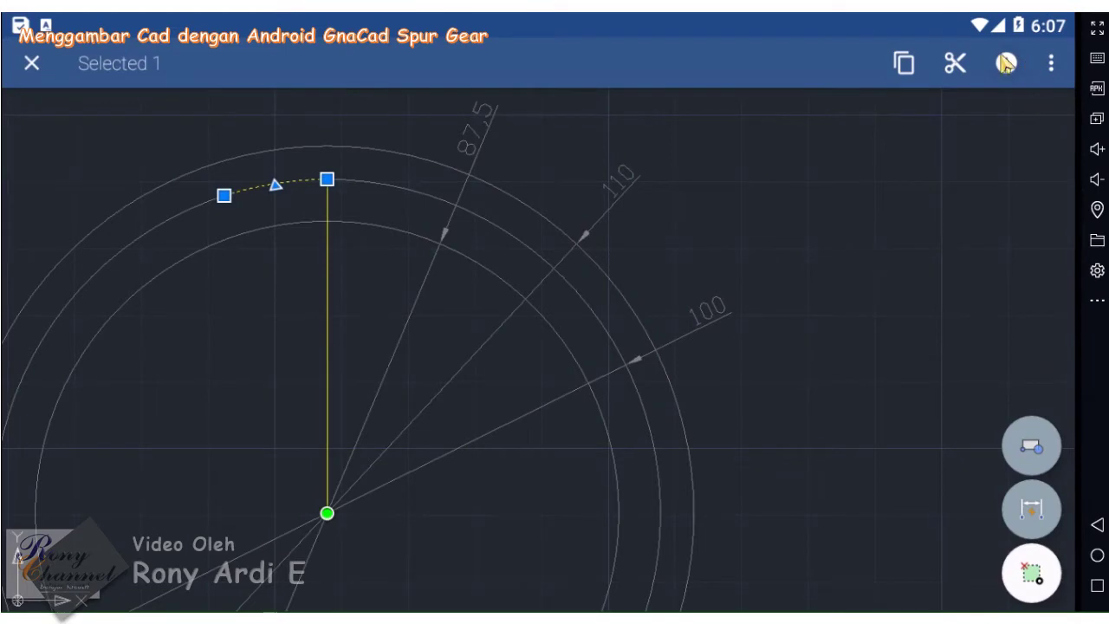
pyautogui.click(1004, 64)
pyautogui.moveTo(883, 389); pyautogui.dragTo(879, 255)
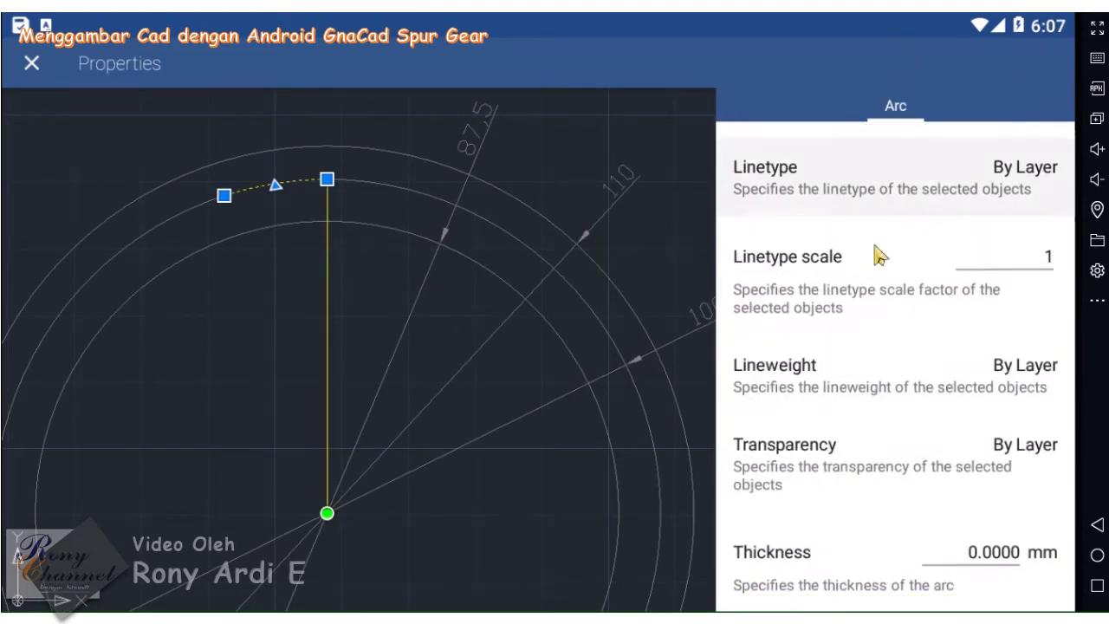
pyautogui.scroll(-3, 884, 347)
pyautogui.moveTo(859, 436); pyautogui.dragTo(847, 202)
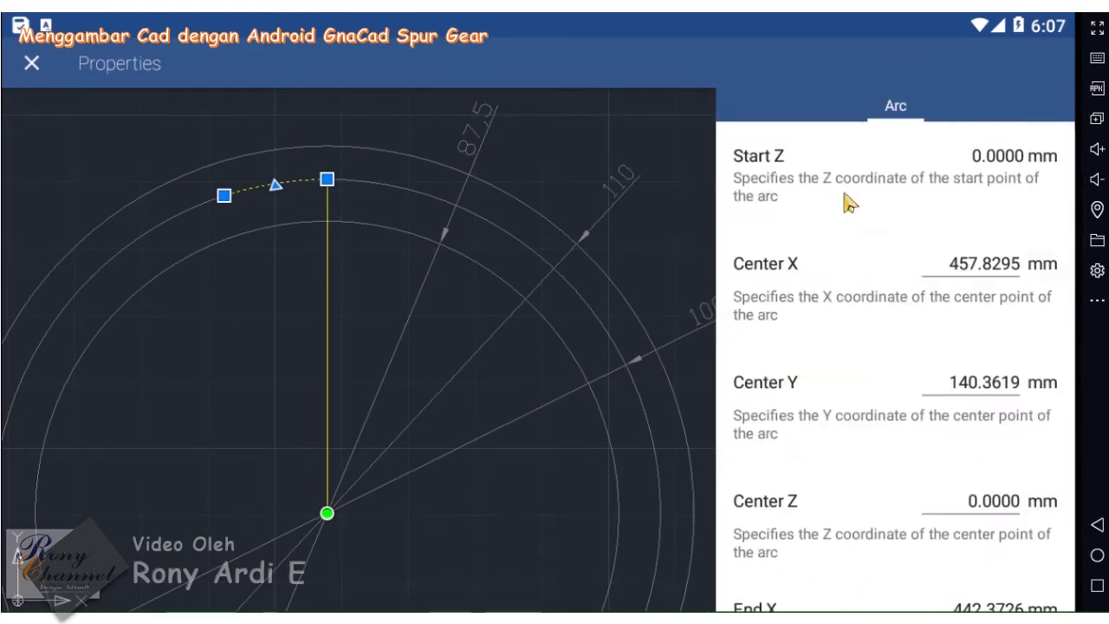
pyautogui.scroll(-3, 847, 202)
pyautogui.scroll(-2, 861, 297)
pyautogui.scroll(-2, 878, 258)
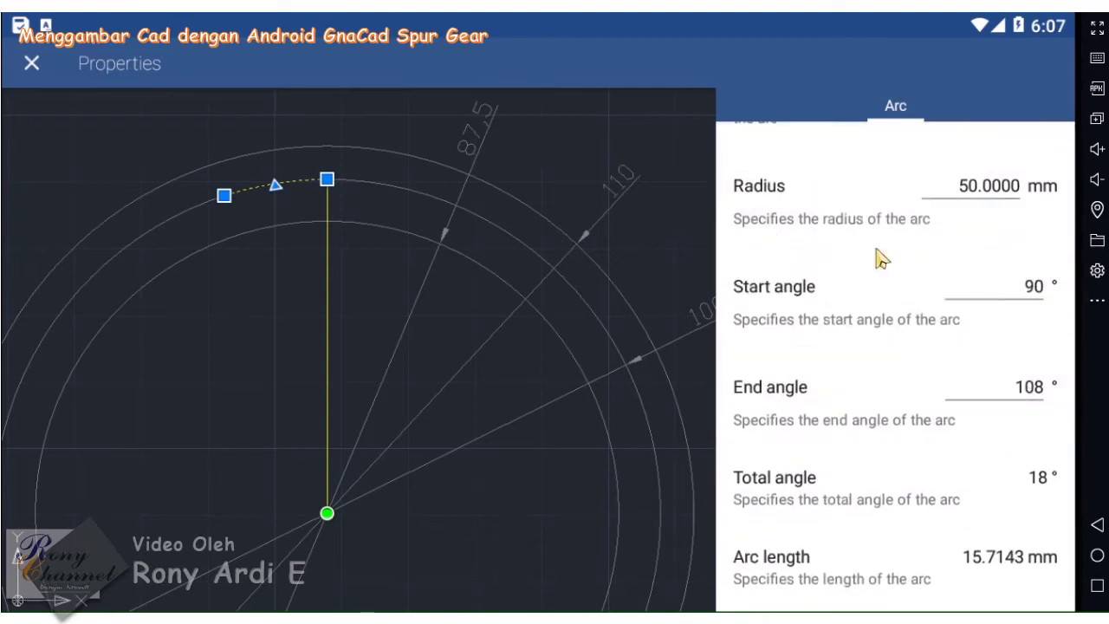
pyautogui.scroll(-1, 875, 389)
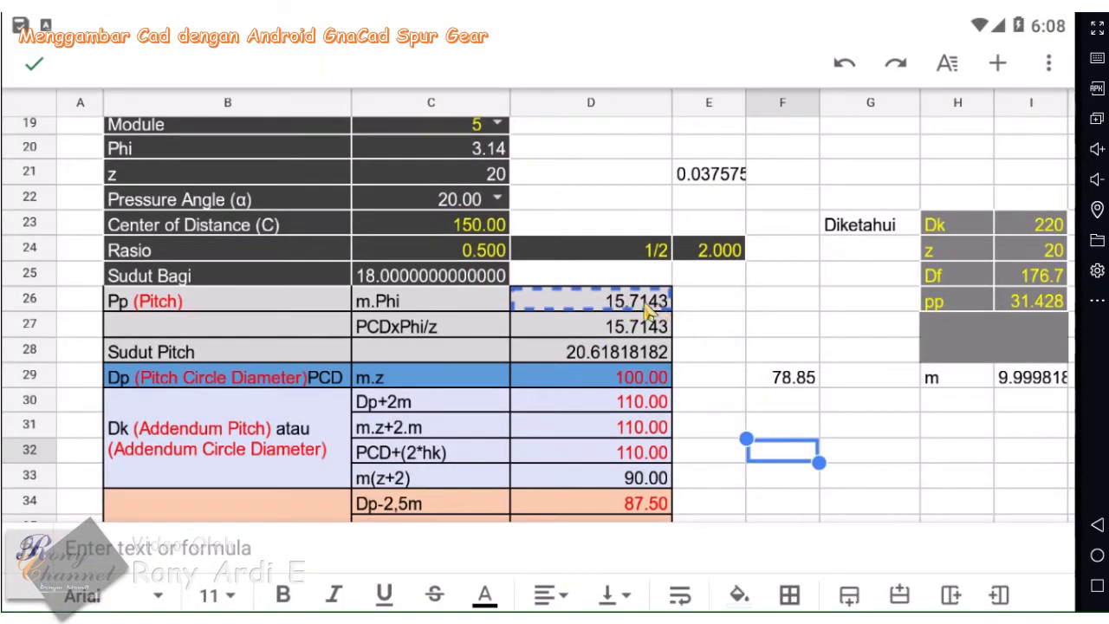
pyautogui.click(719, 305)
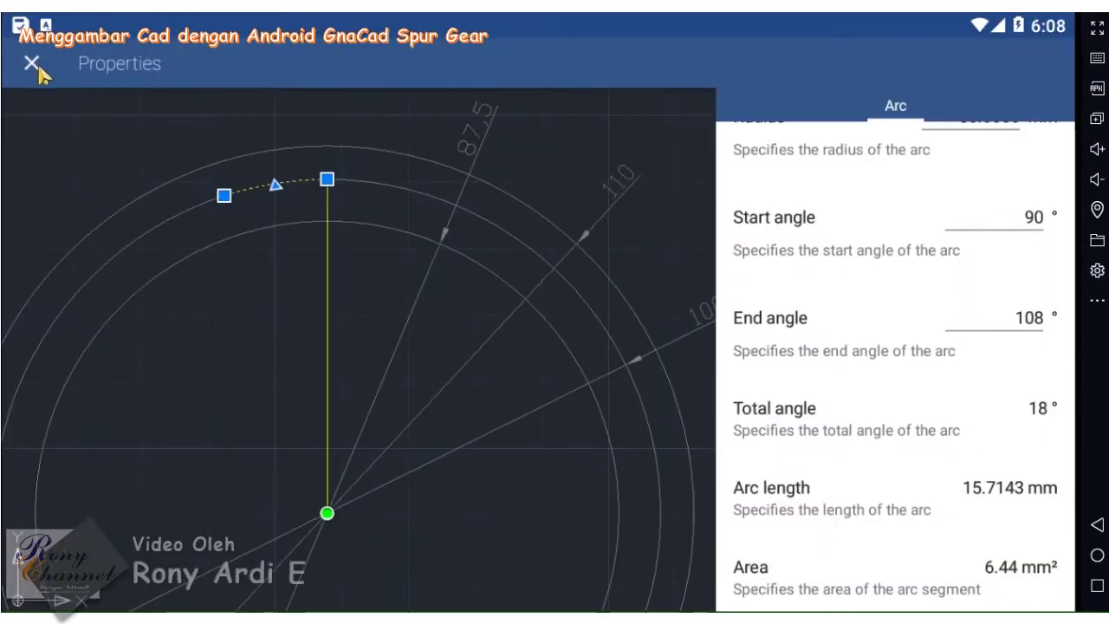
pyautogui.click(35, 68)
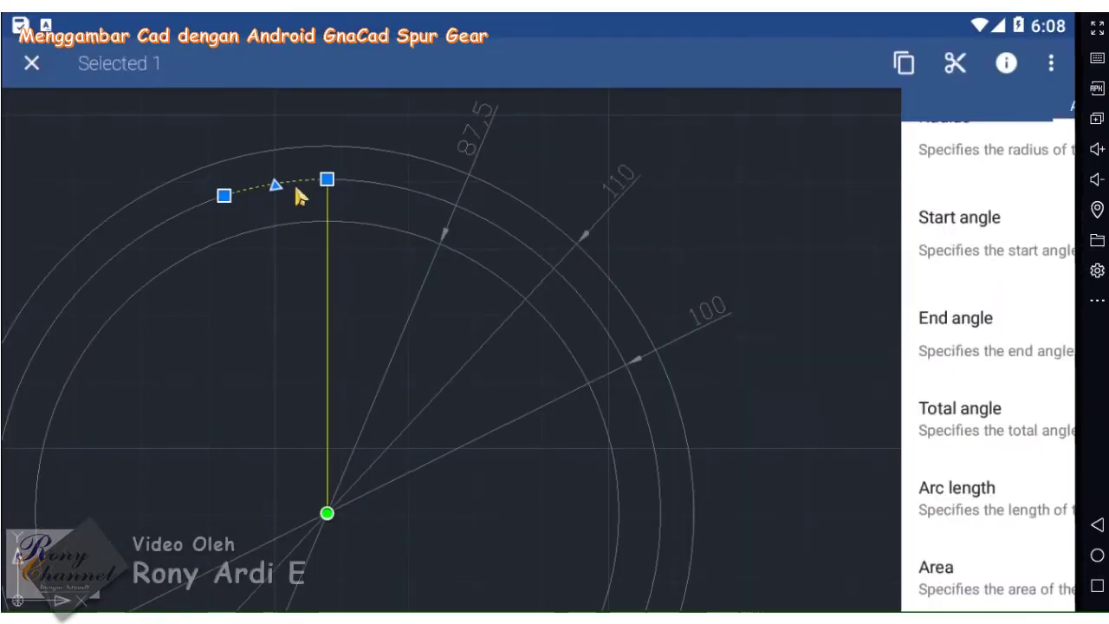
# - Draw a short vertical line about 10.2 mm up from the pitch arc's midpoint, past the 110 circle
pyautogui.click(32, 68)
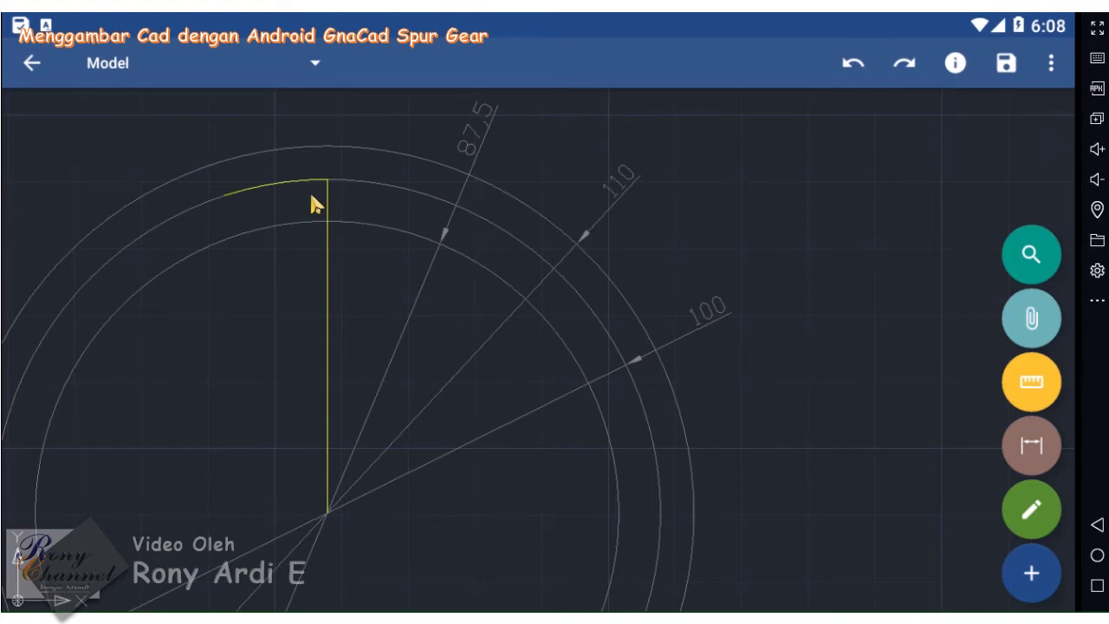
pyautogui.moveTo(271, 217); pyautogui.dragTo(495, 273)
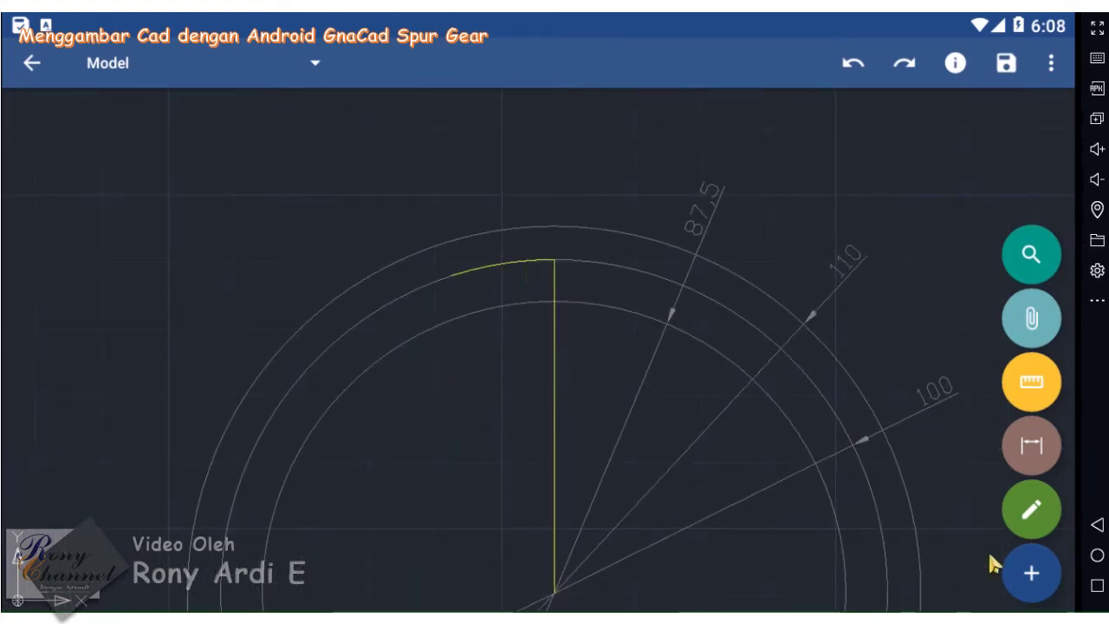
pyautogui.click(1031, 573)
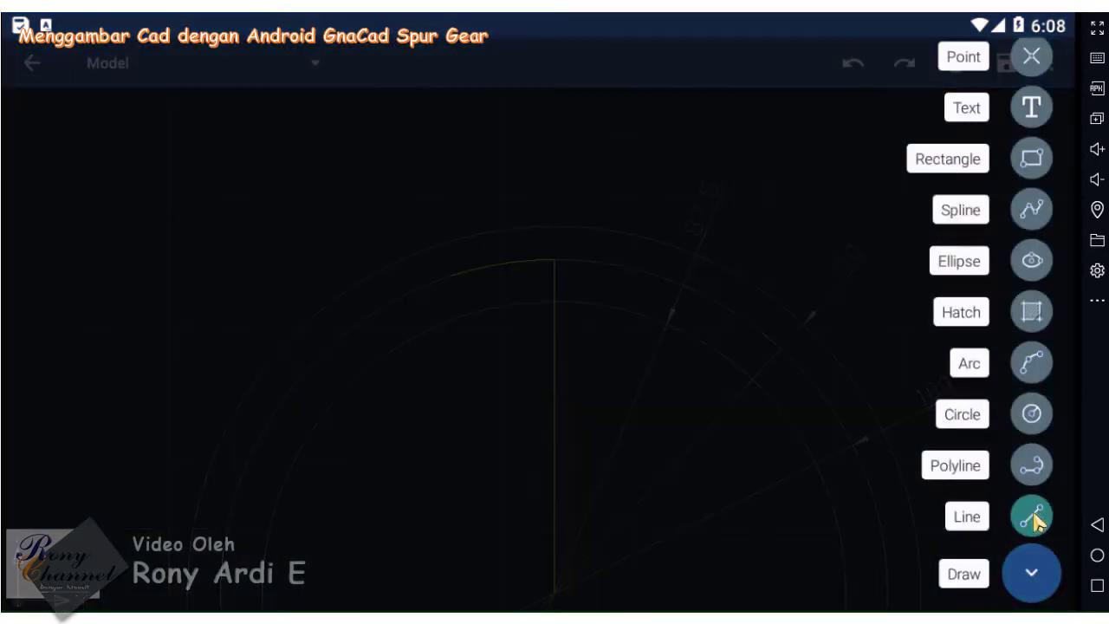
pyautogui.click(1030, 520)
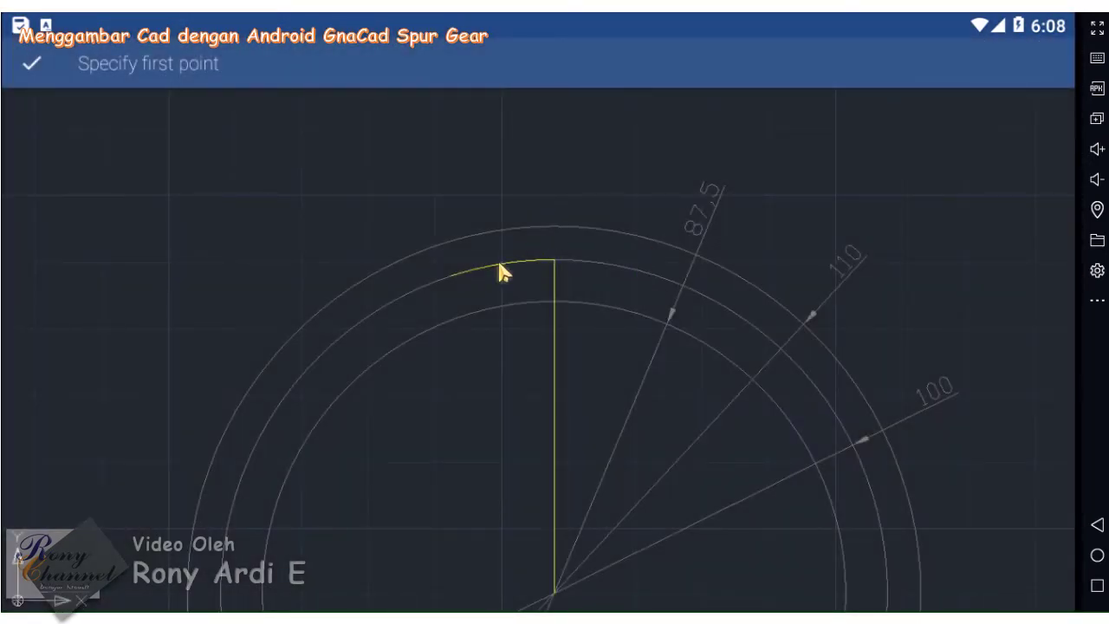
pyautogui.click(498, 265)
pyautogui.moveTo(500, 269); pyautogui.dragTo(501, 267)
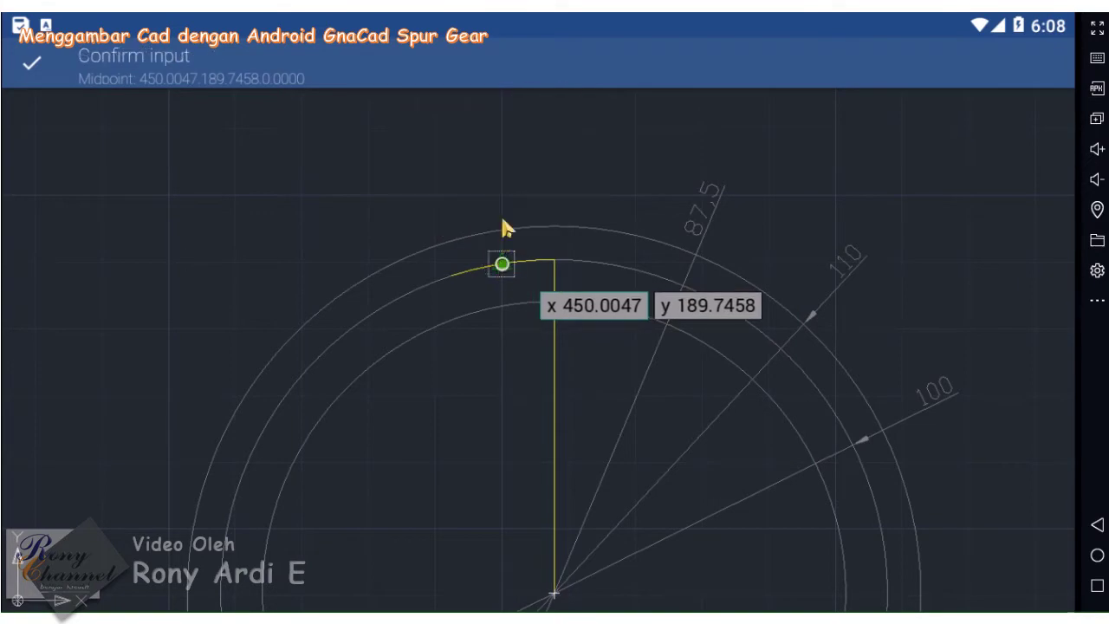
pyautogui.click(505, 206)
pyautogui.click(31, 63)
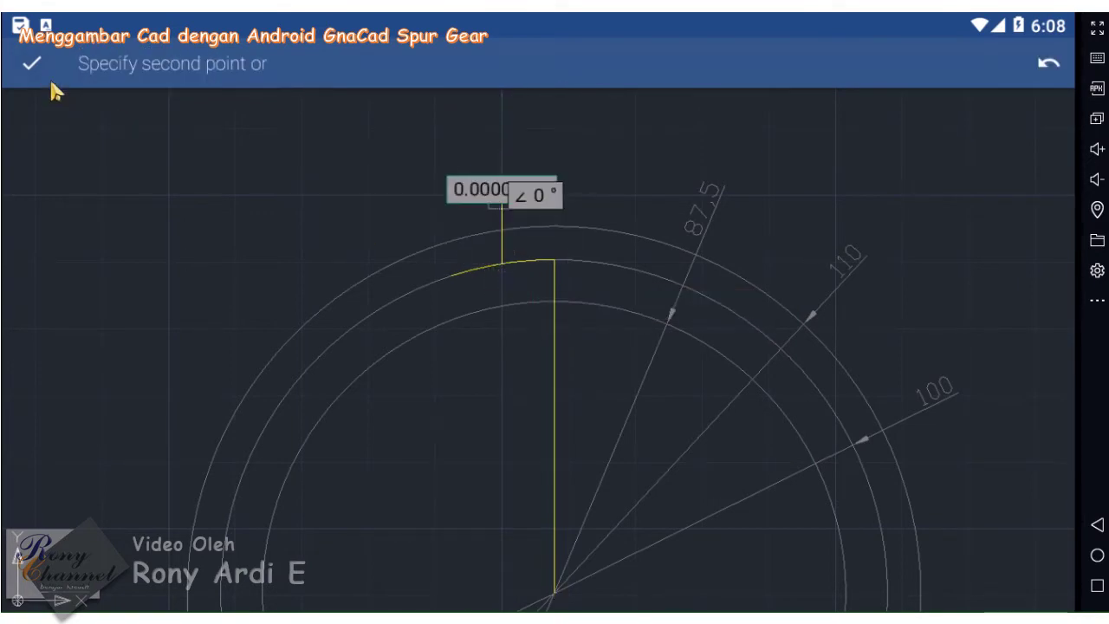
pyautogui.click(31, 62)
pyautogui.click(1030, 574)
# - Trim the excess left end off the tooth-tip arc
pyautogui.click(1032, 576)
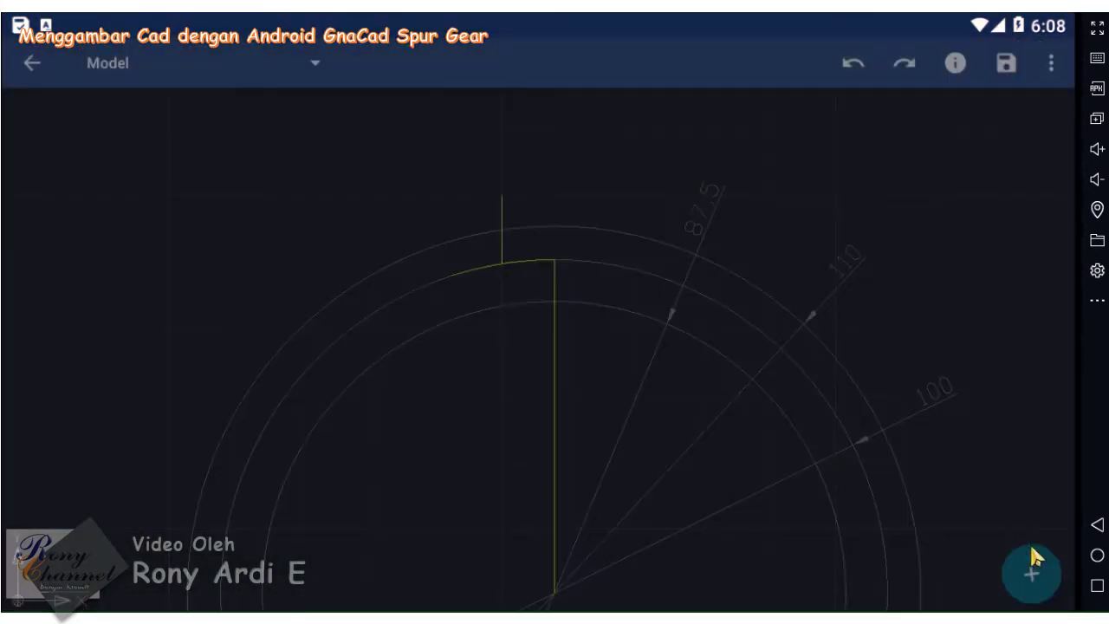
pyautogui.click(1037, 518)
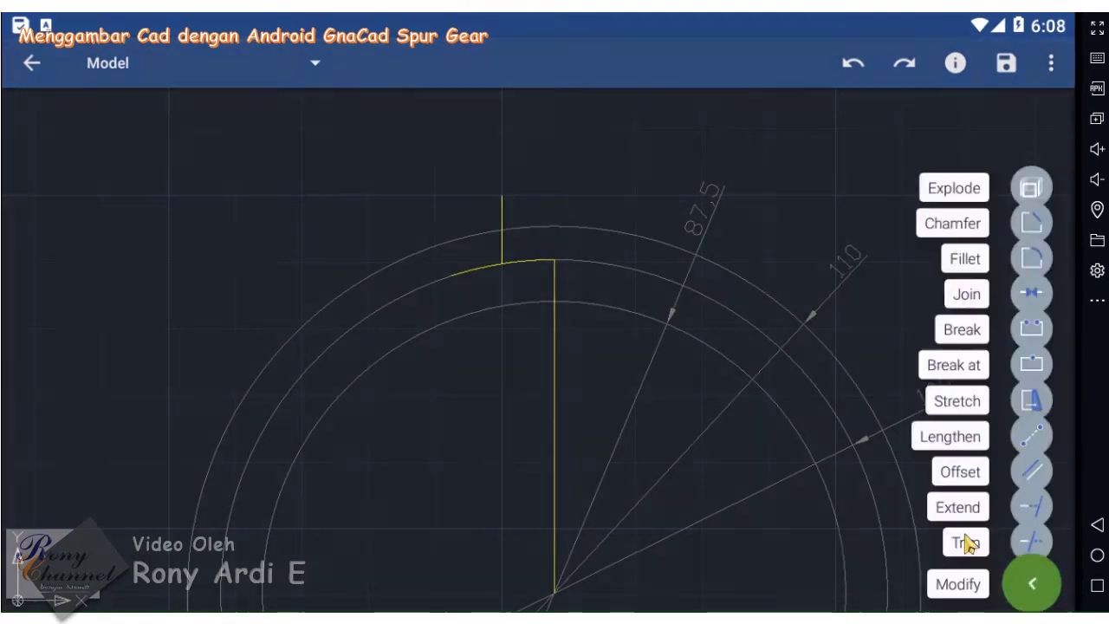
pyautogui.click(1033, 509)
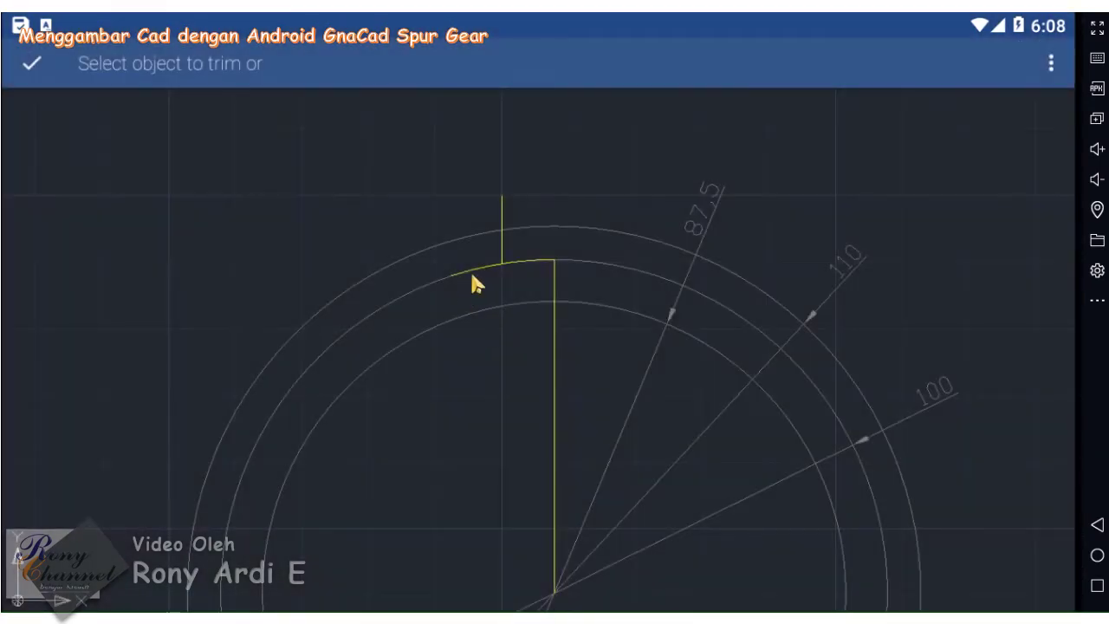
pyautogui.click(29, 65)
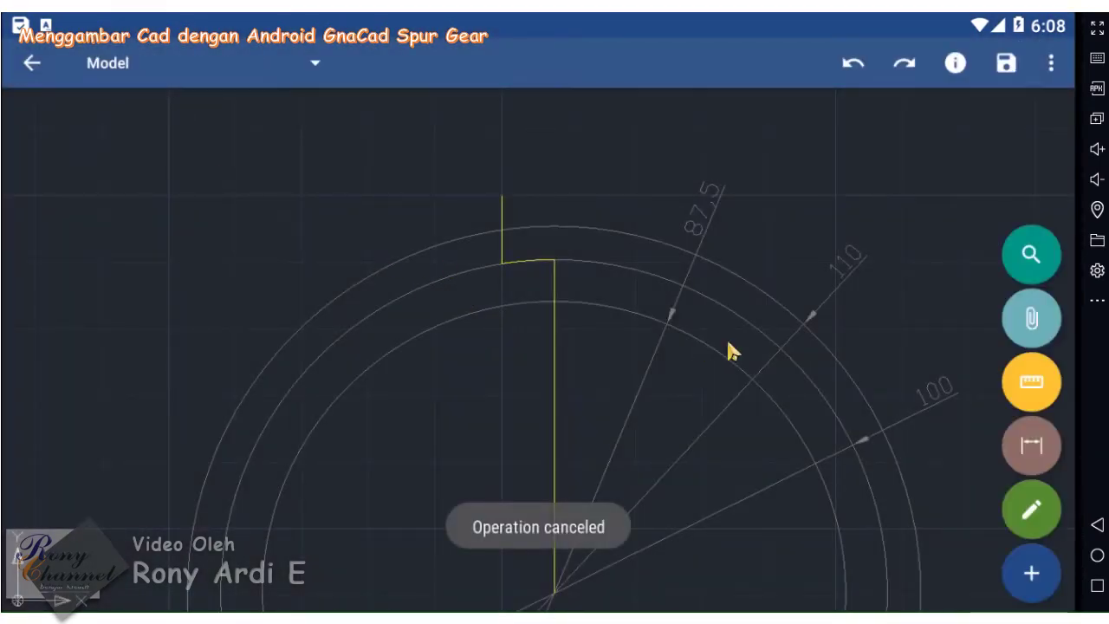
# - Delete the short vertical line above the arc
pyautogui.click(500, 217)
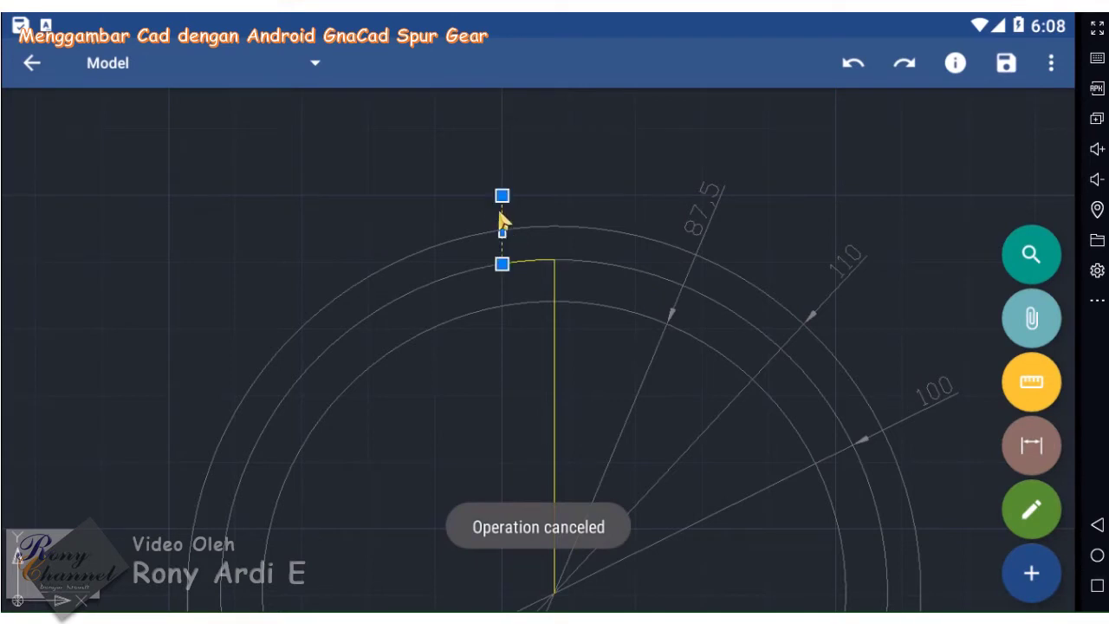
pyautogui.click(1049, 68)
pyautogui.click(857, 472)
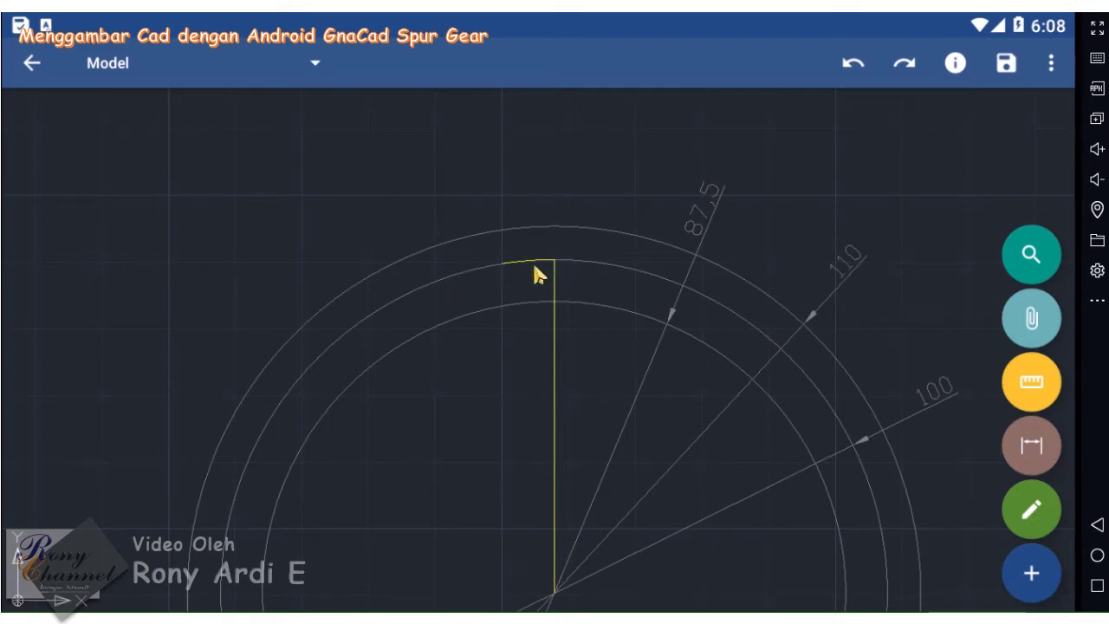
# - Draw a line from the tip arc's midpoint at a 70° angle
pyautogui.click(1046, 567)
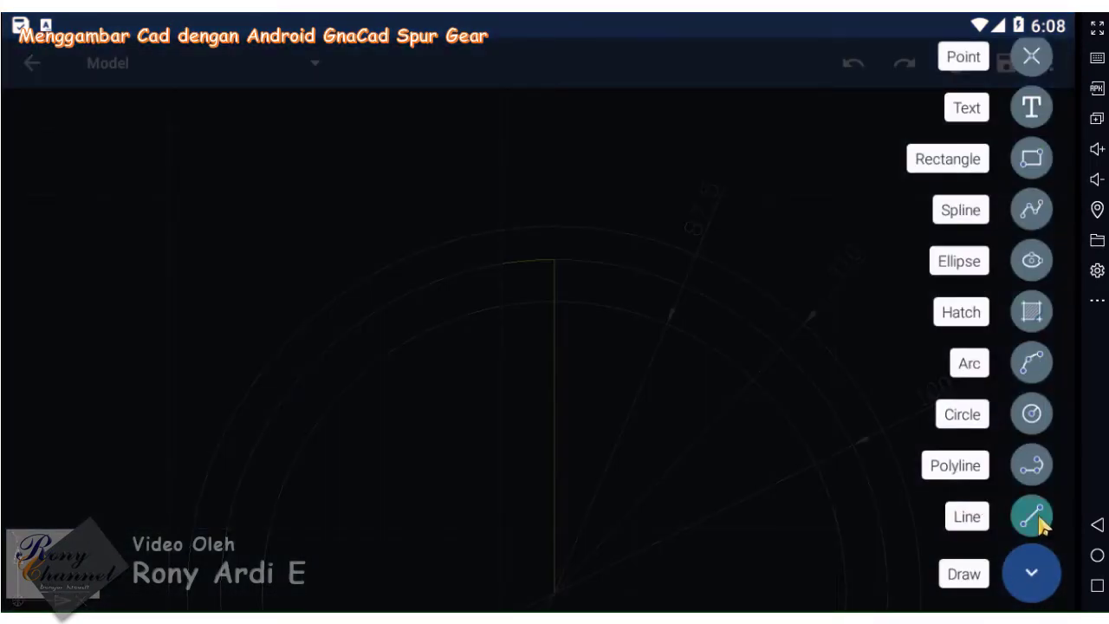
pyautogui.click(1031, 517)
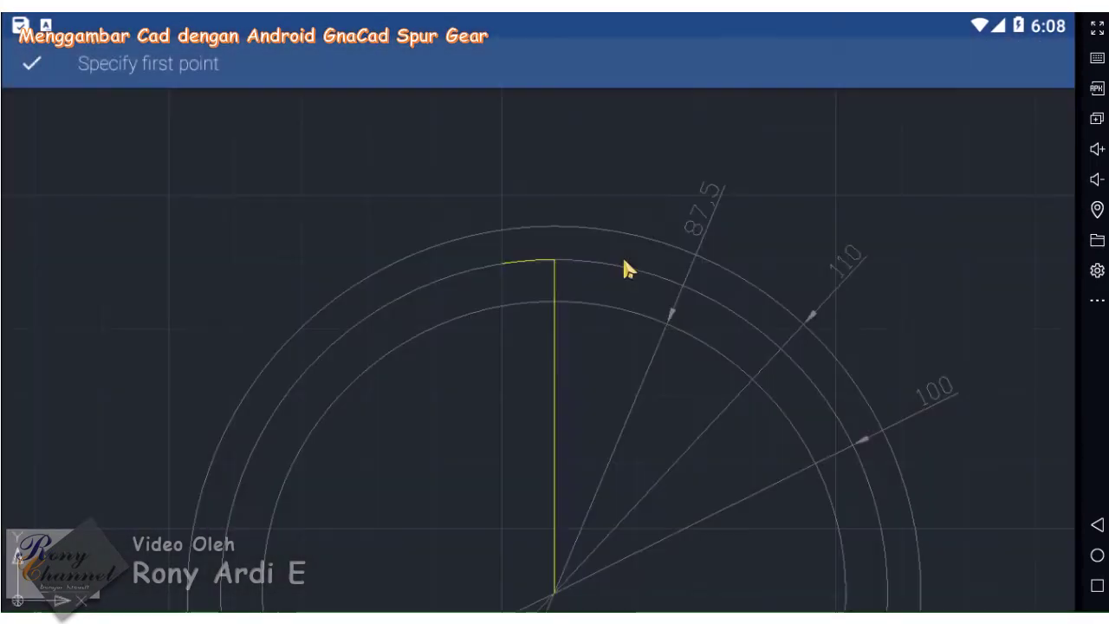
pyautogui.click(526, 260)
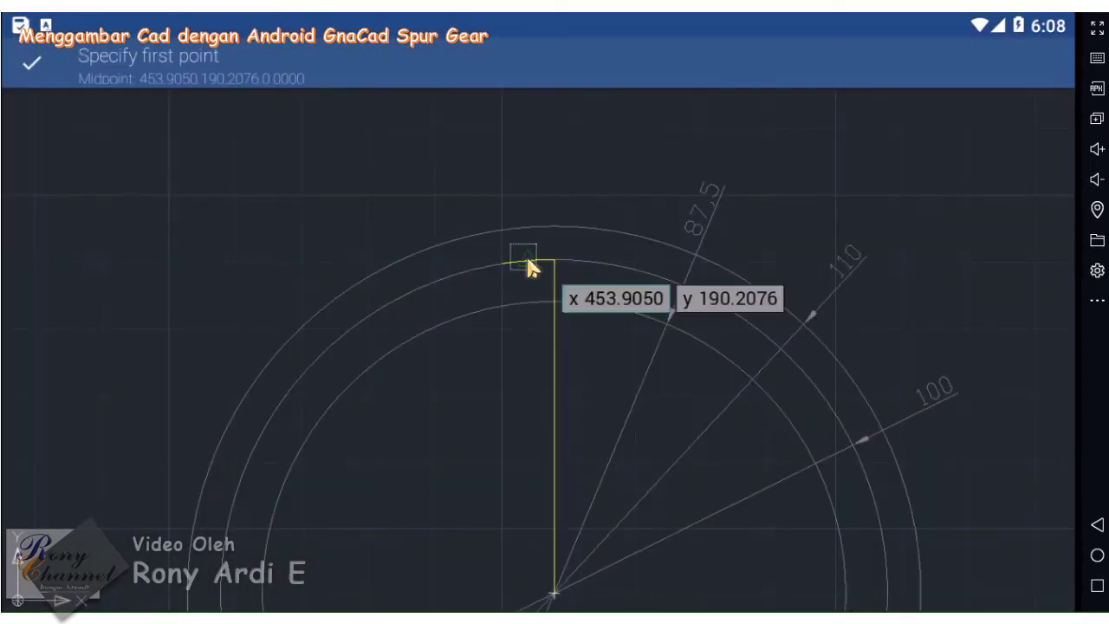
pyautogui.click(525, 183)
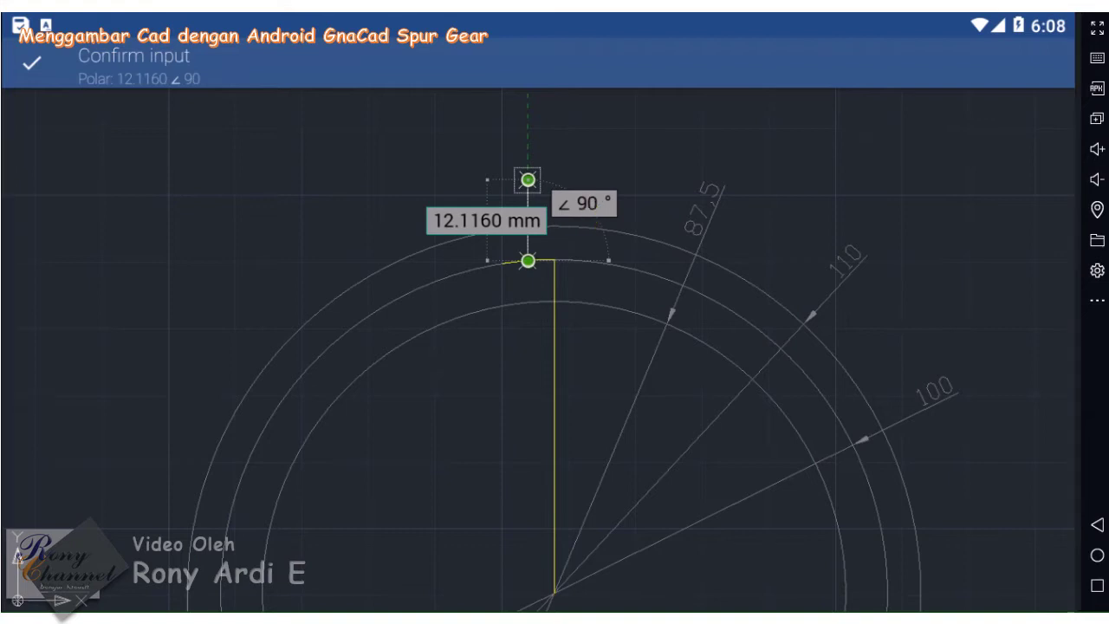
pyautogui.click(596, 213)
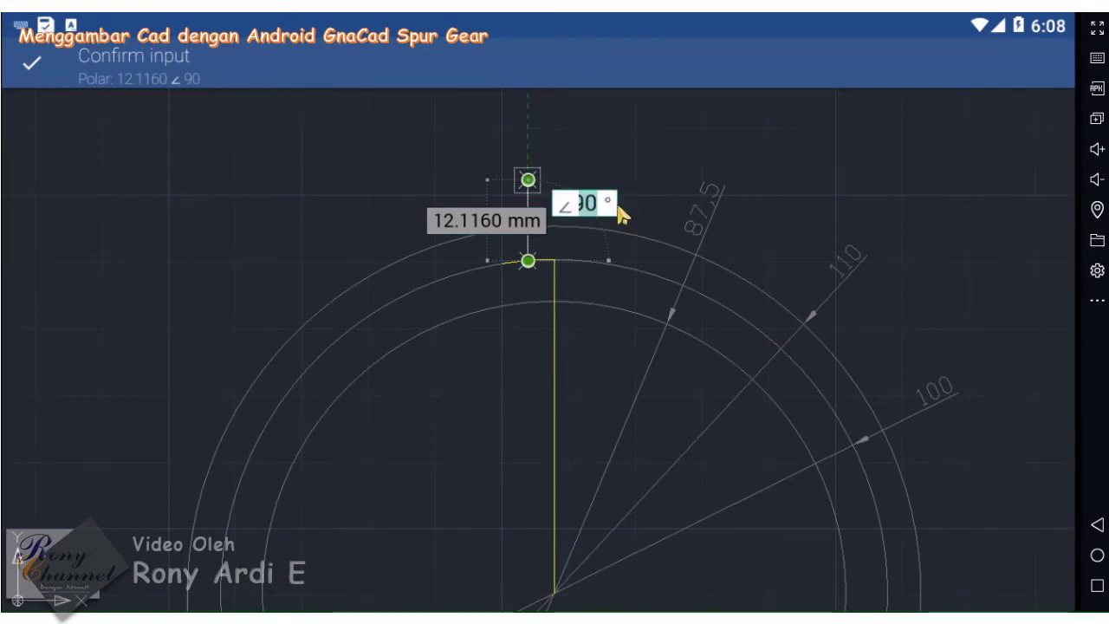
pyautogui.write('7')
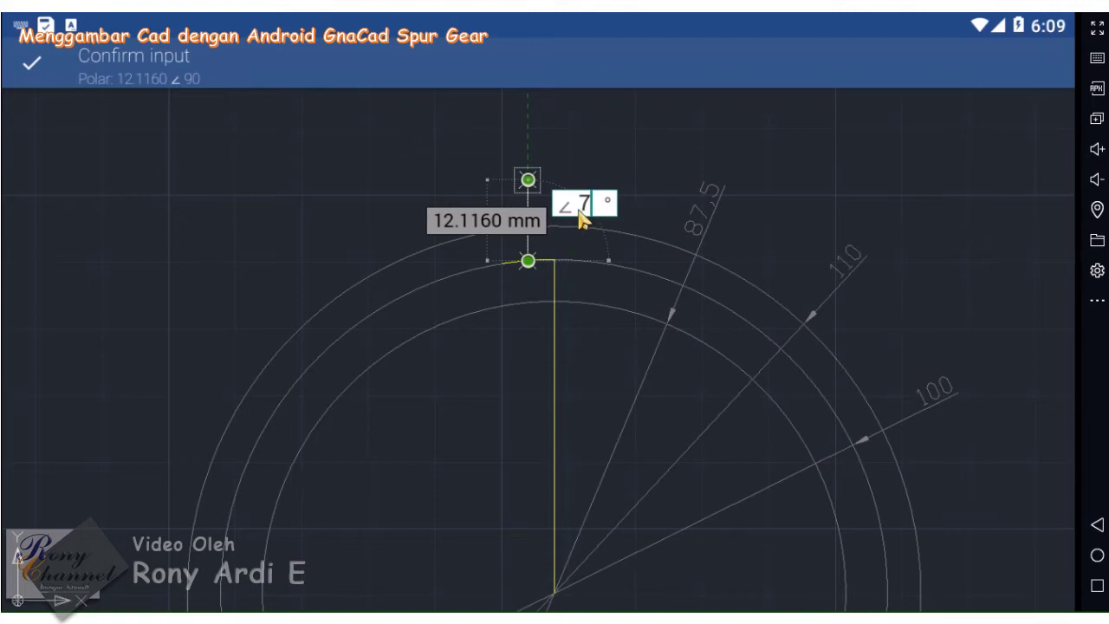
pyautogui.press('Return')
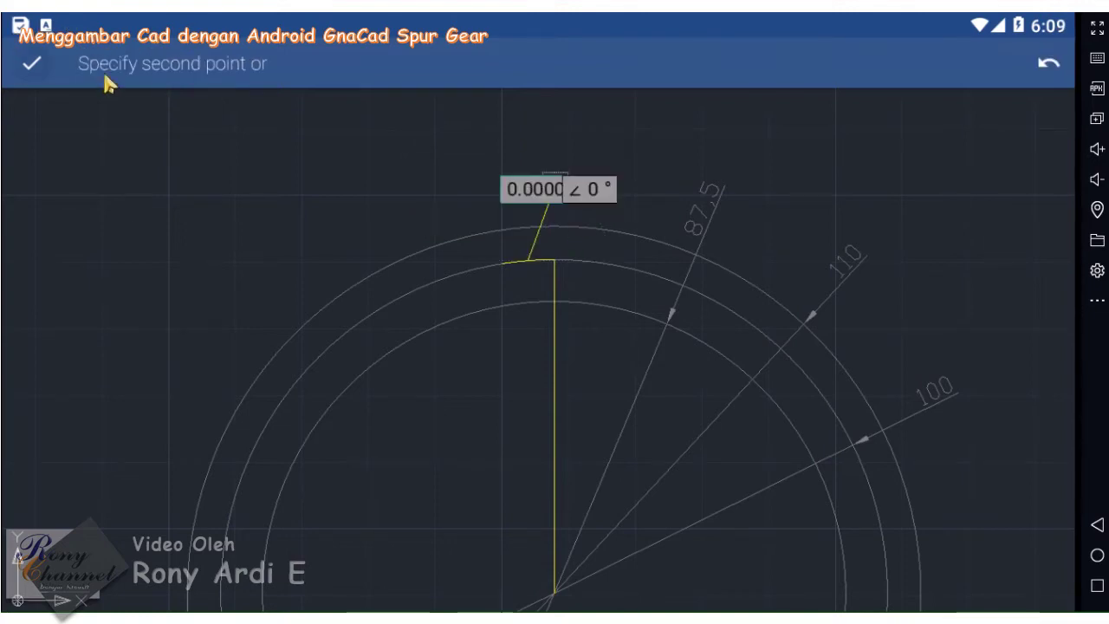
# - Draw a vertical 17.5 mm reference line straight up from the same midpoint
pyautogui.click(1030, 571)
pyautogui.click(1030, 518)
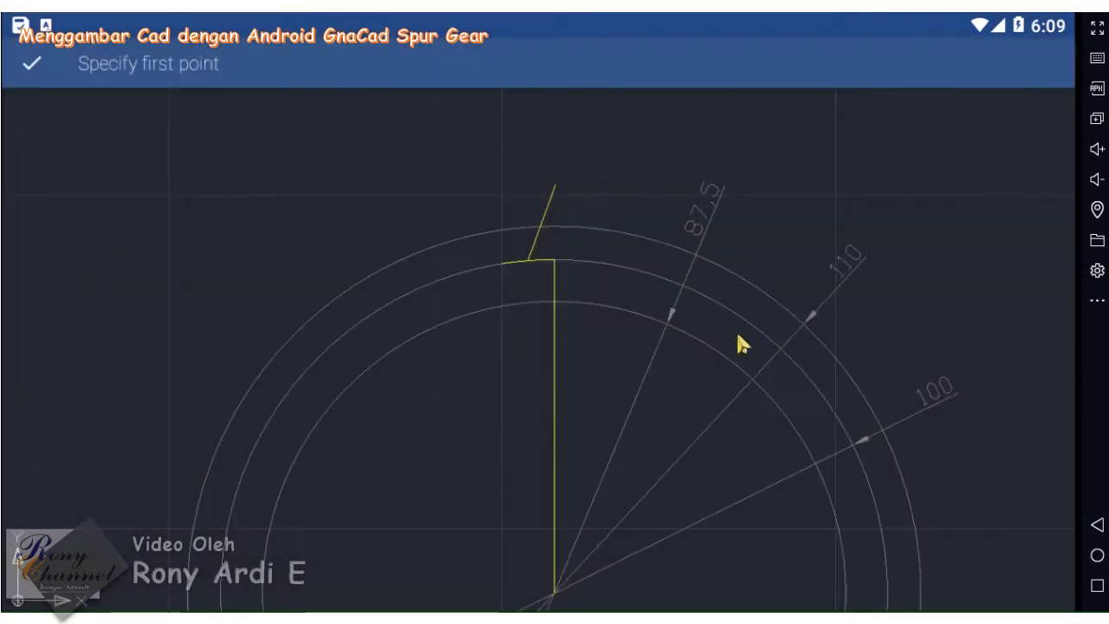
pyautogui.click(32, 65)
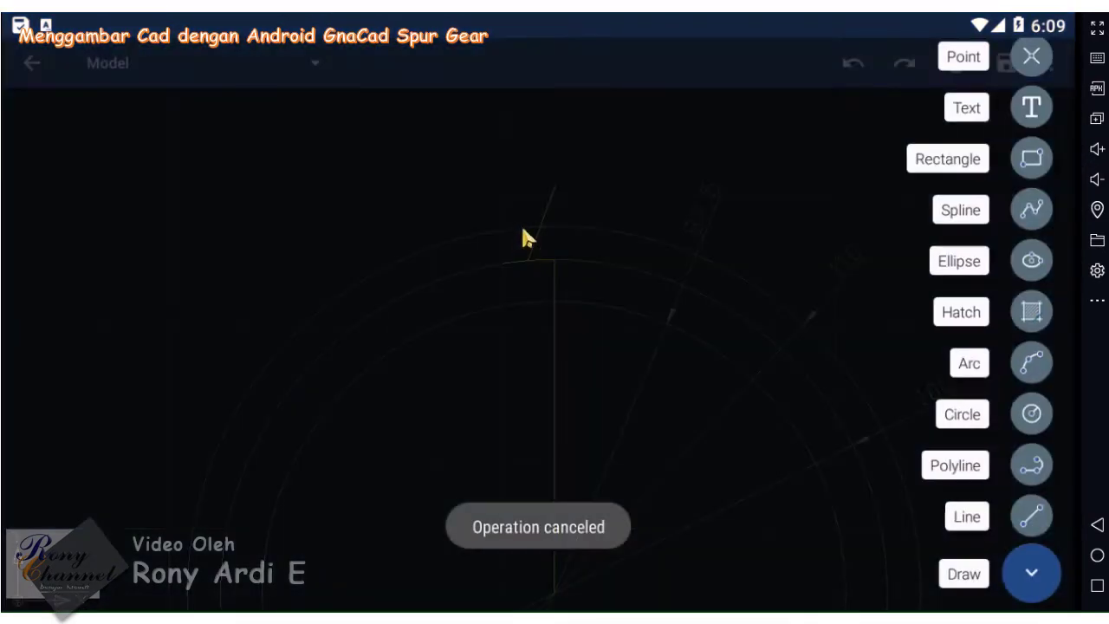
pyautogui.click(1031, 516)
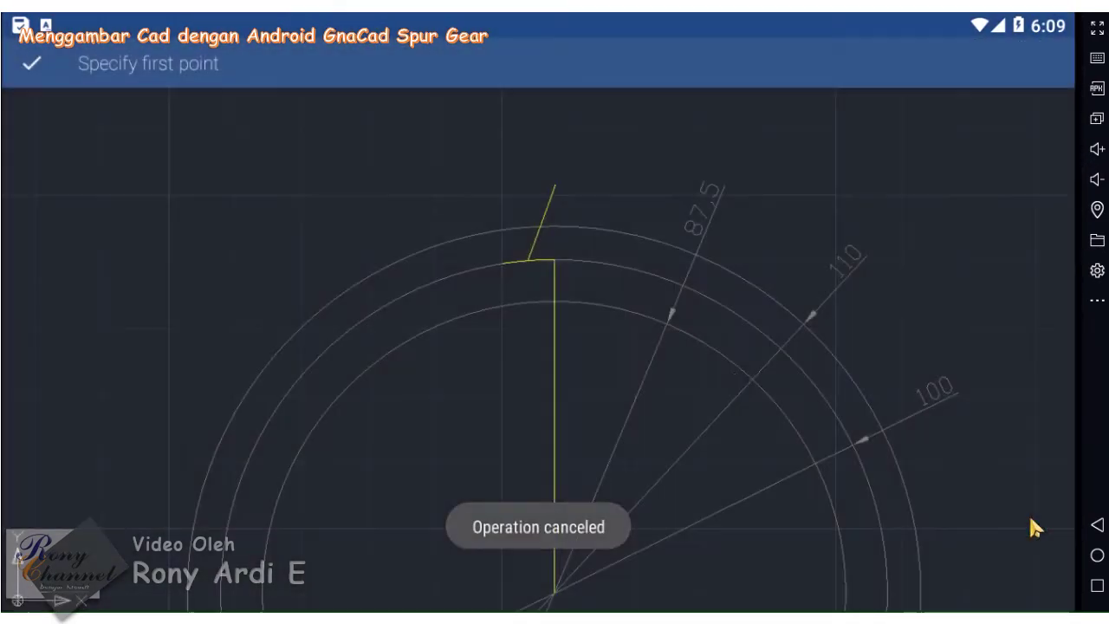
pyautogui.click(527, 260)
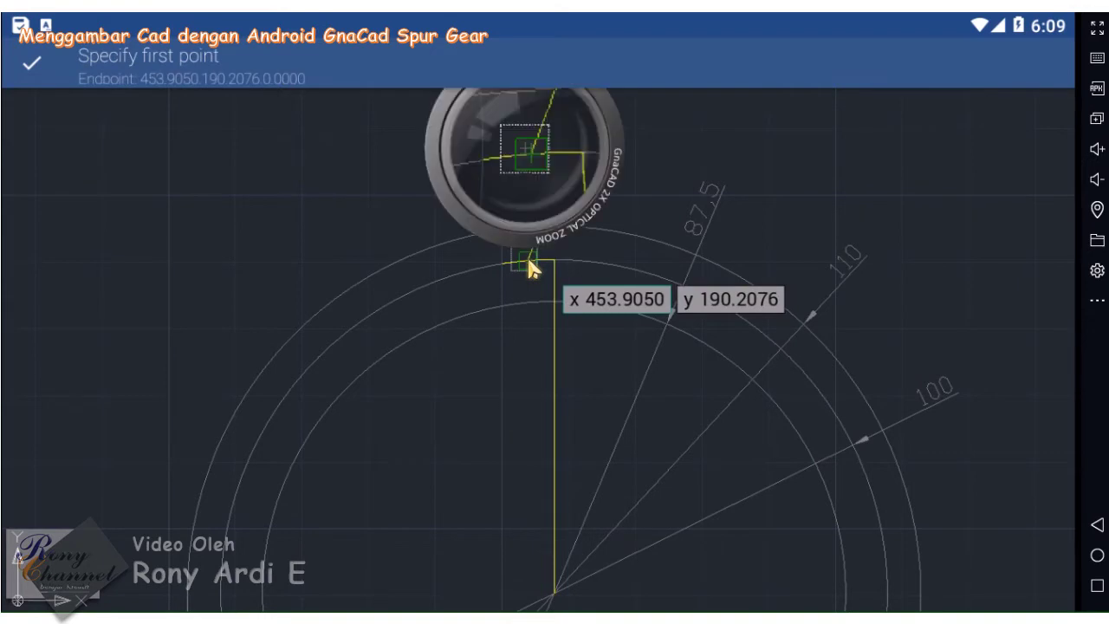
pyautogui.click(35, 65)
pyautogui.click(35, 68)
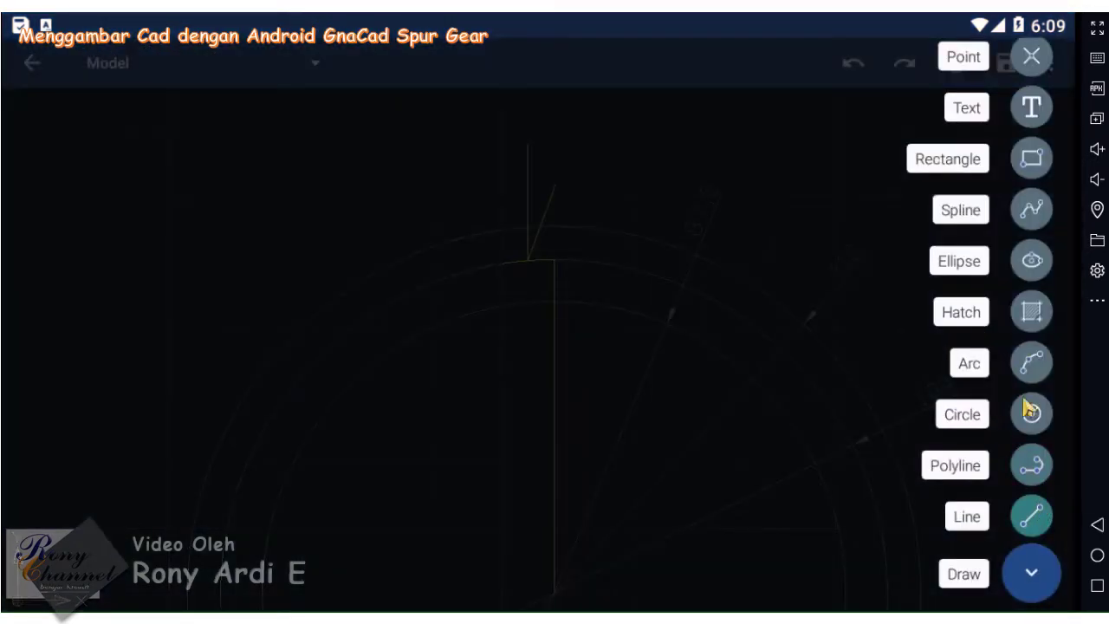
pyautogui.click(1025, 573)
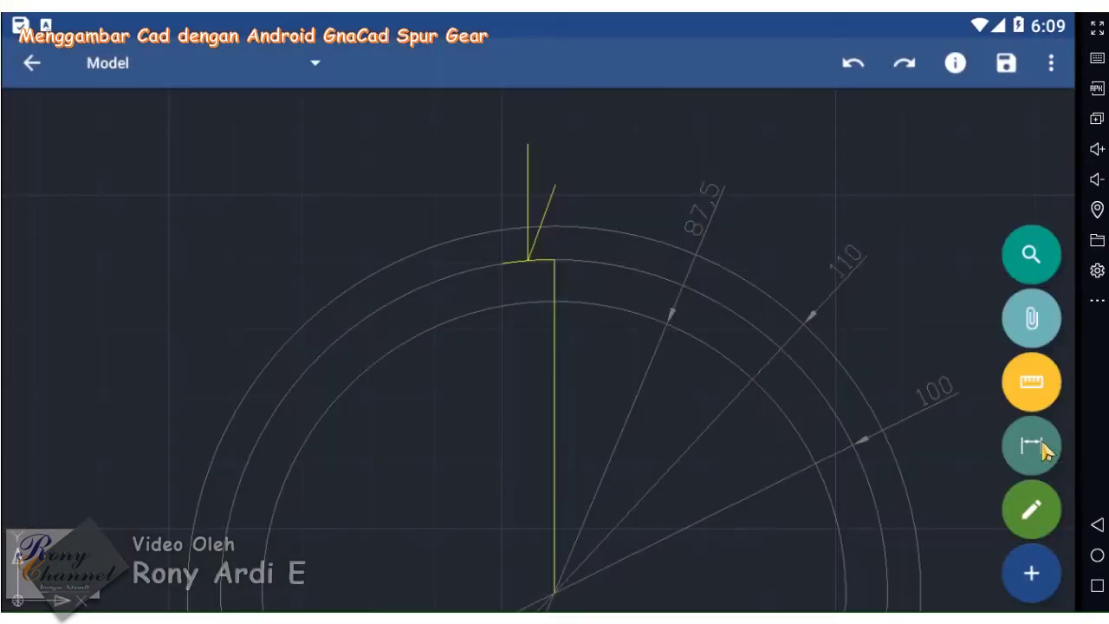
# - Dimension the 20° angle between the vertical reference line and the slanted line
pyautogui.click(1044, 449)
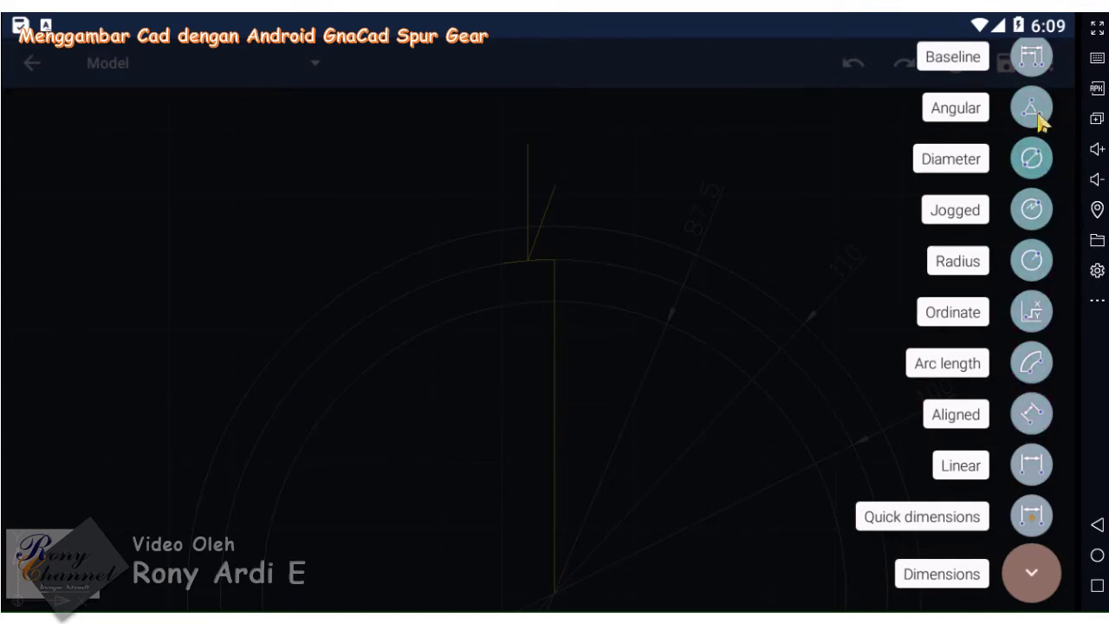
pyautogui.click(1038, 116)
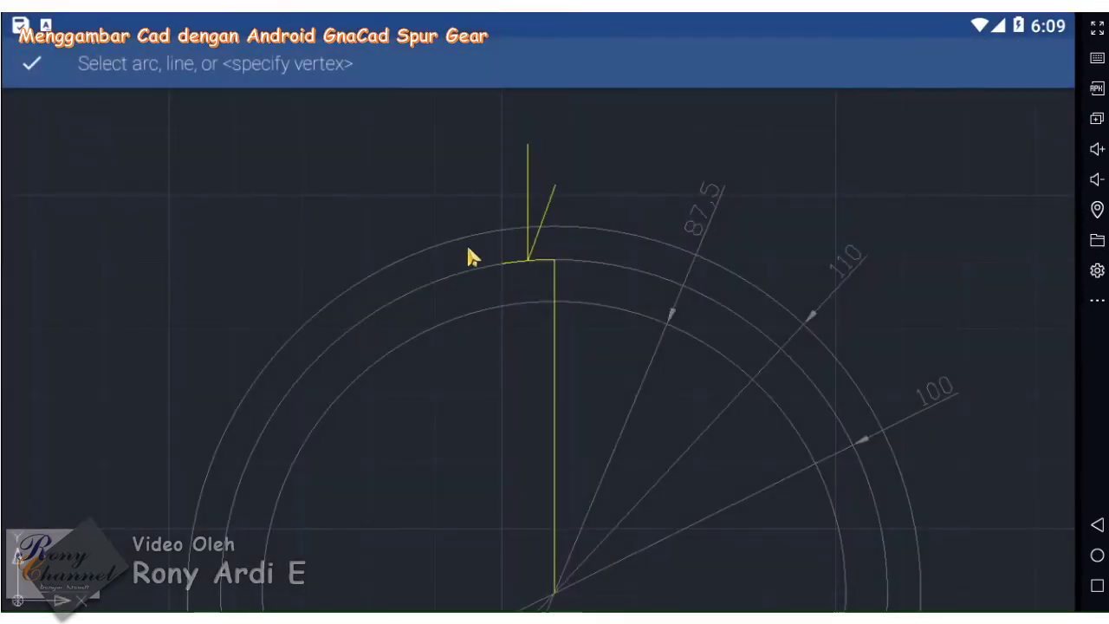
pyautogui.click(526, 192)
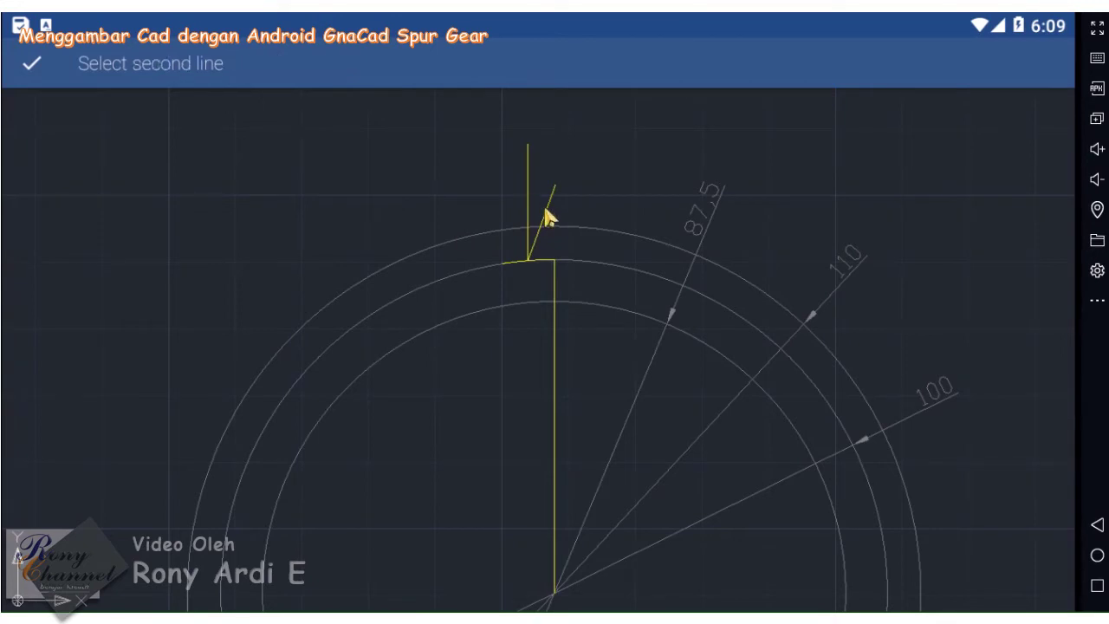
pyautogui.click(546, 205)
pyautogui.click(549, 182)
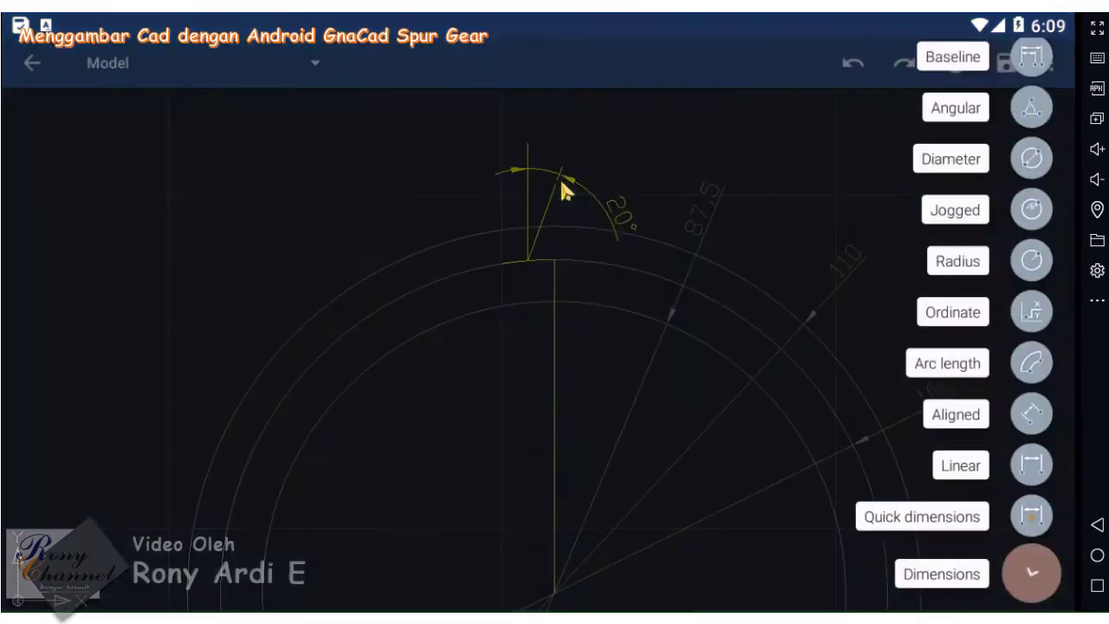
pyautogui.click(1033, 573)
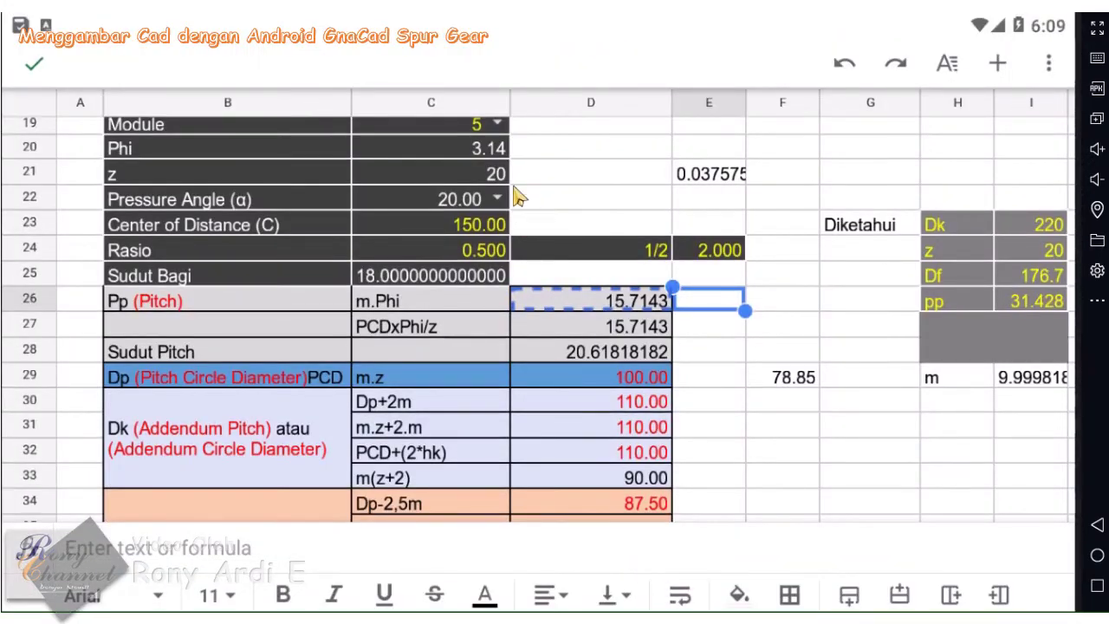
pyautogui.moveTo(594, 170); pyautogui.dragTo(591, 229)
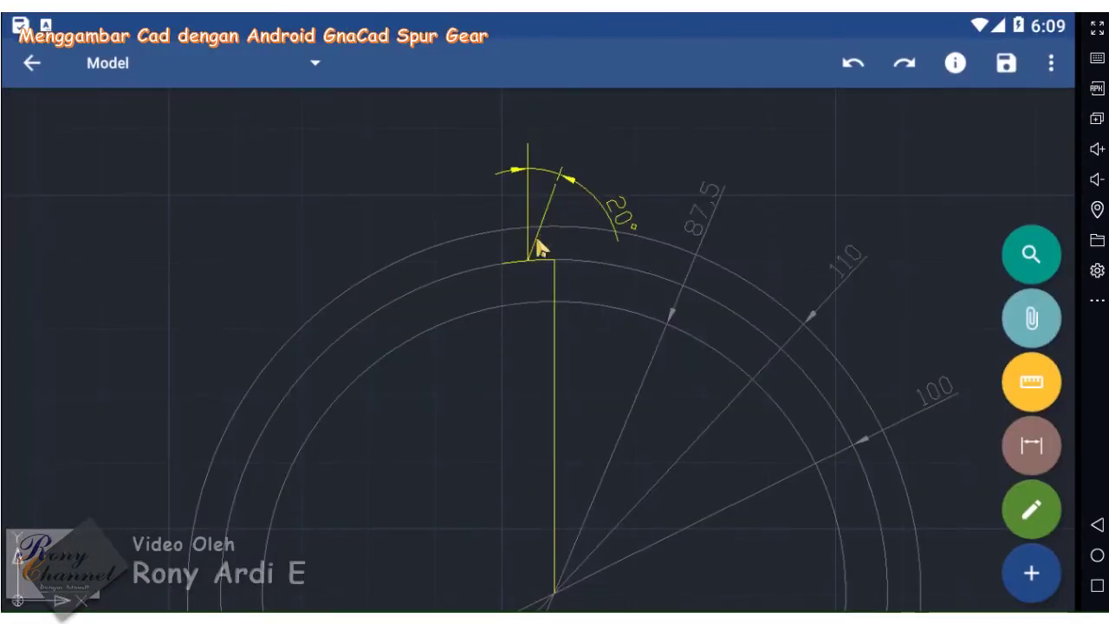
# - Delete the 20° angle dimension and the vertical reference line
pyautogui.click(576, 183)
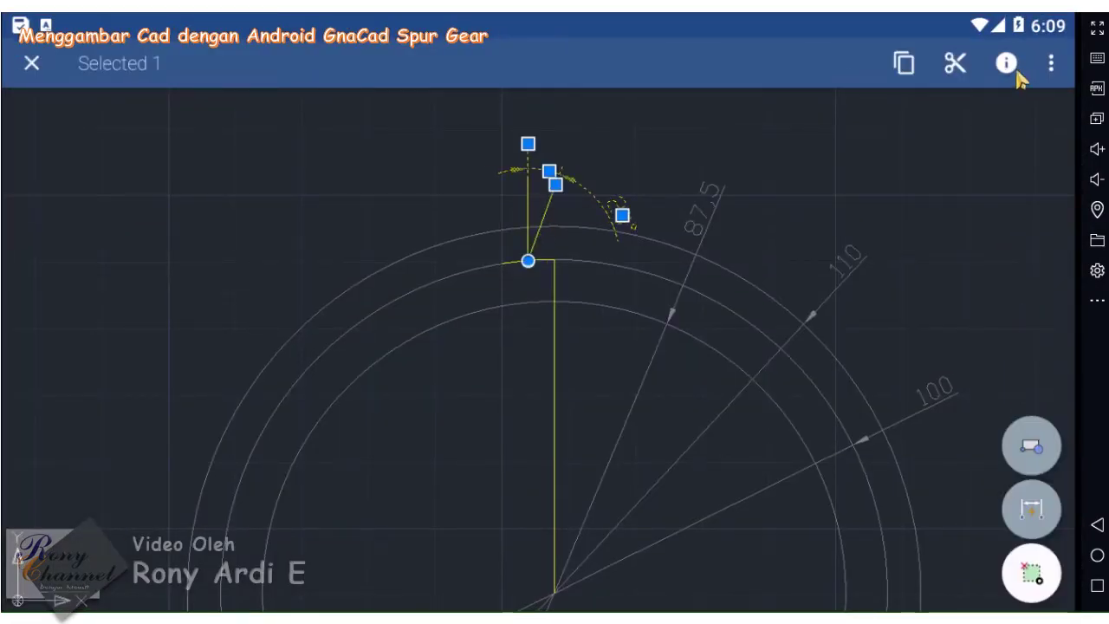
pyautogui.click(1051, 63)
pyautogui.click(883, 468)
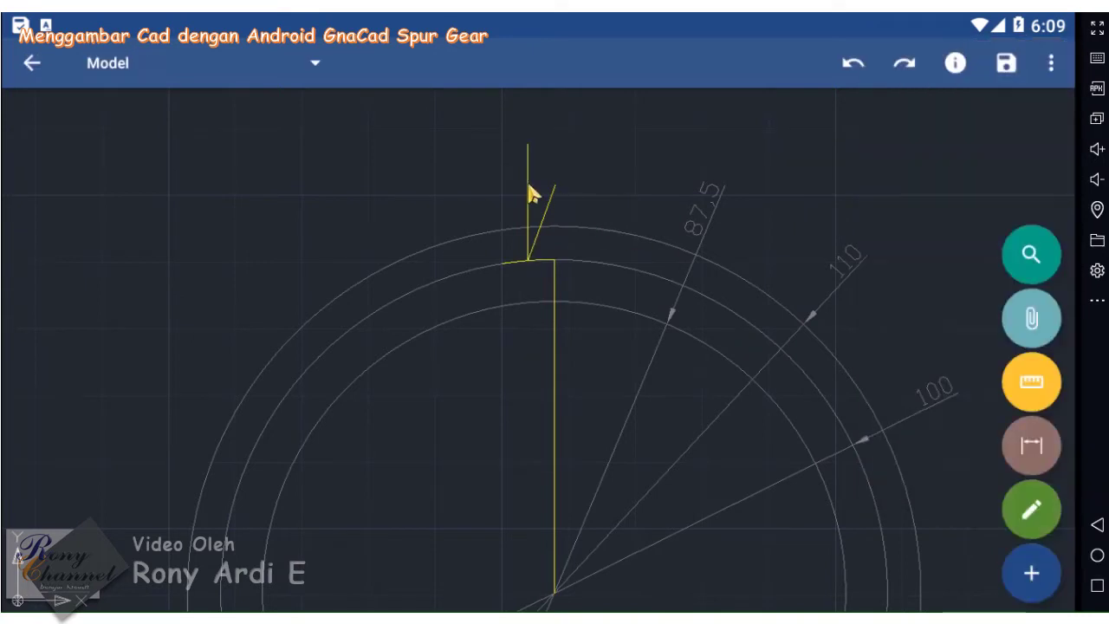
pyautogui.click(529, 186)
pyautogui.click(1051, 69)
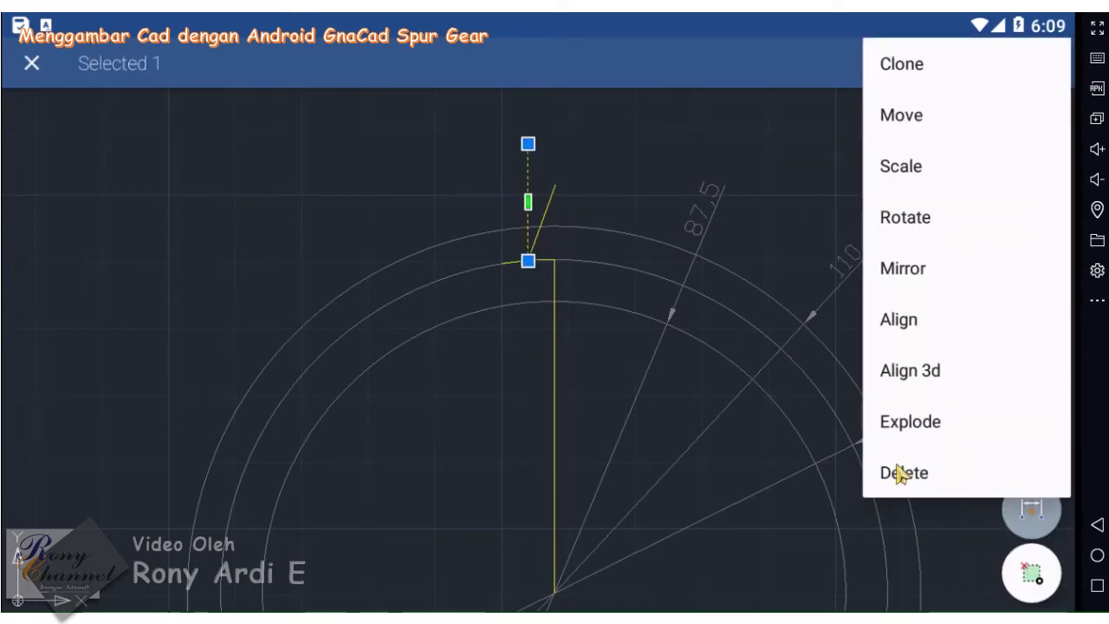
pyautogui.click(898, 470)
# - Copy the slanted line from its upper endpoint down to the pitch-circle point
pyautogui.click(548, 208)
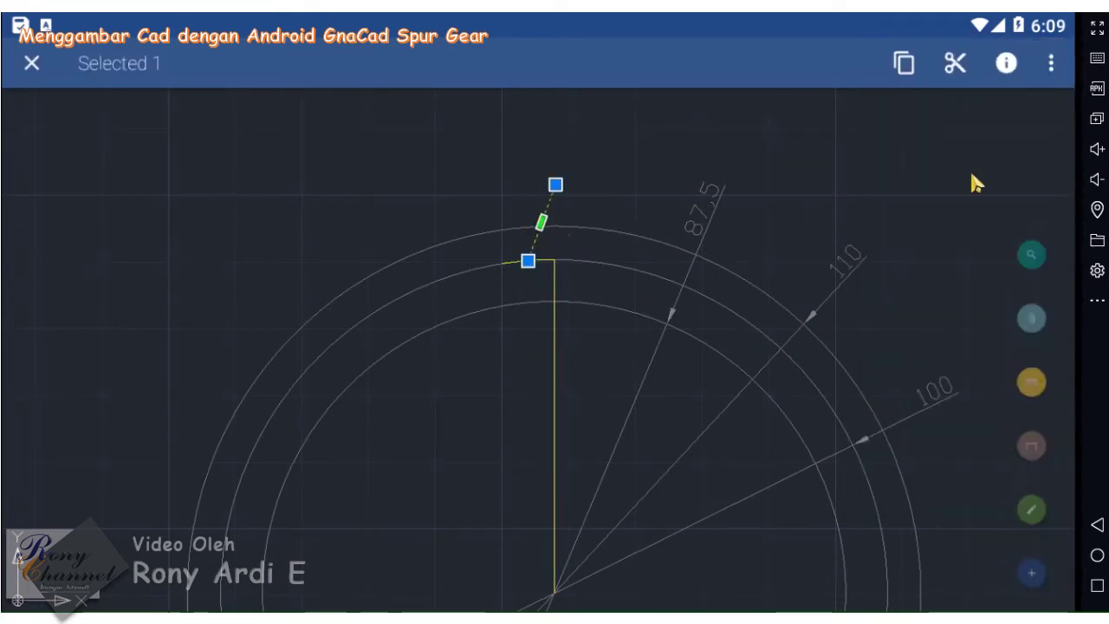
pyautogui.click(1051, 63)
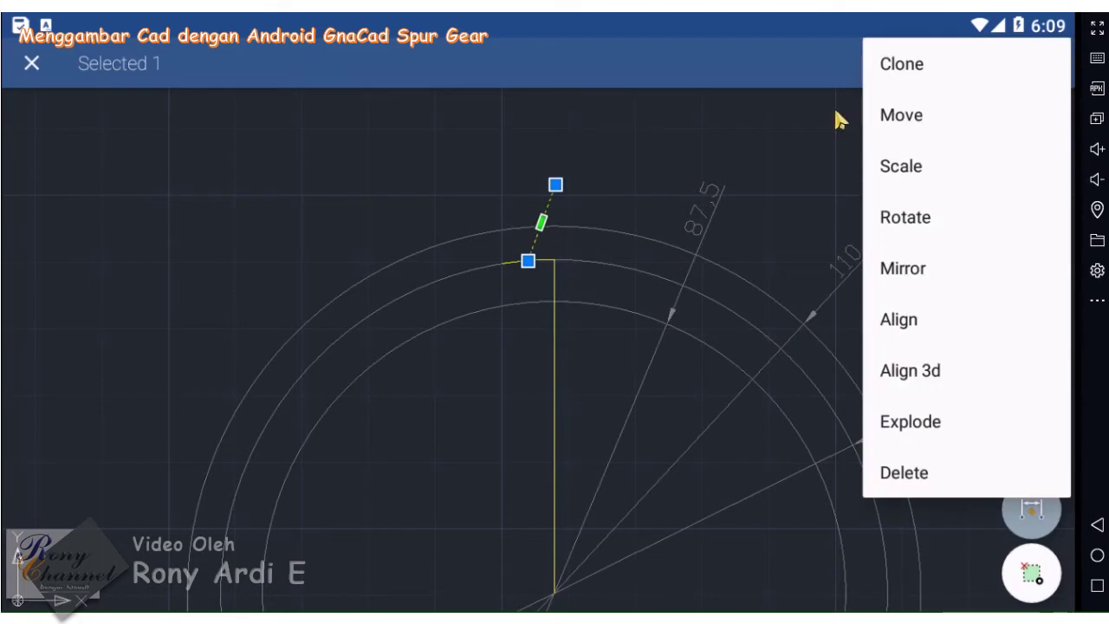
pyautogui.click(911, 71)
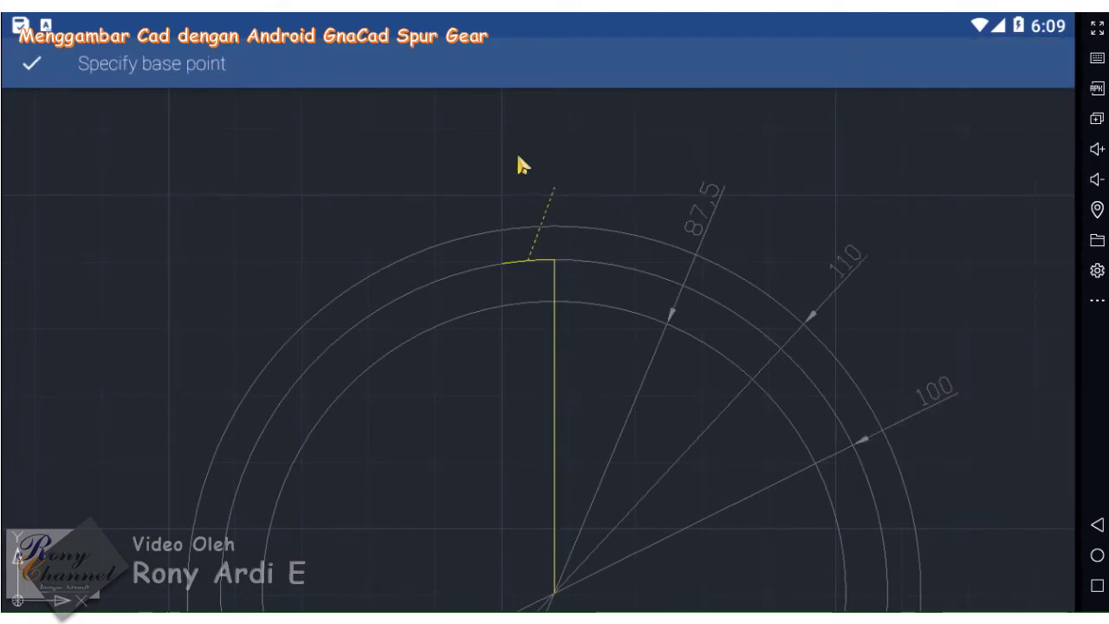
pyautogui.click(554, 184)
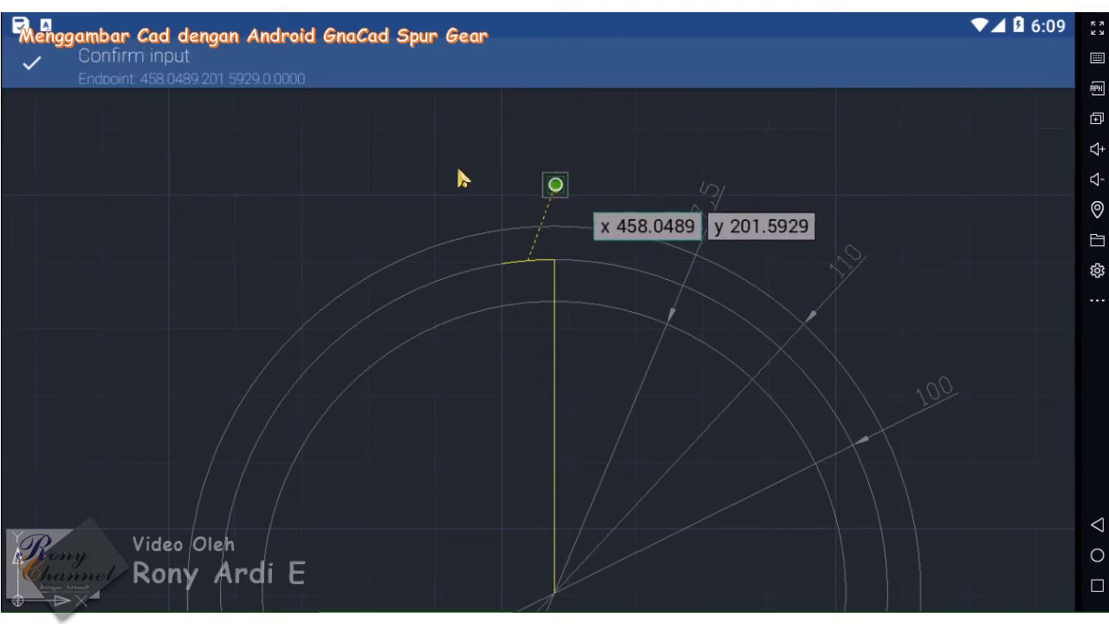
pyautogui.click(35, 64)
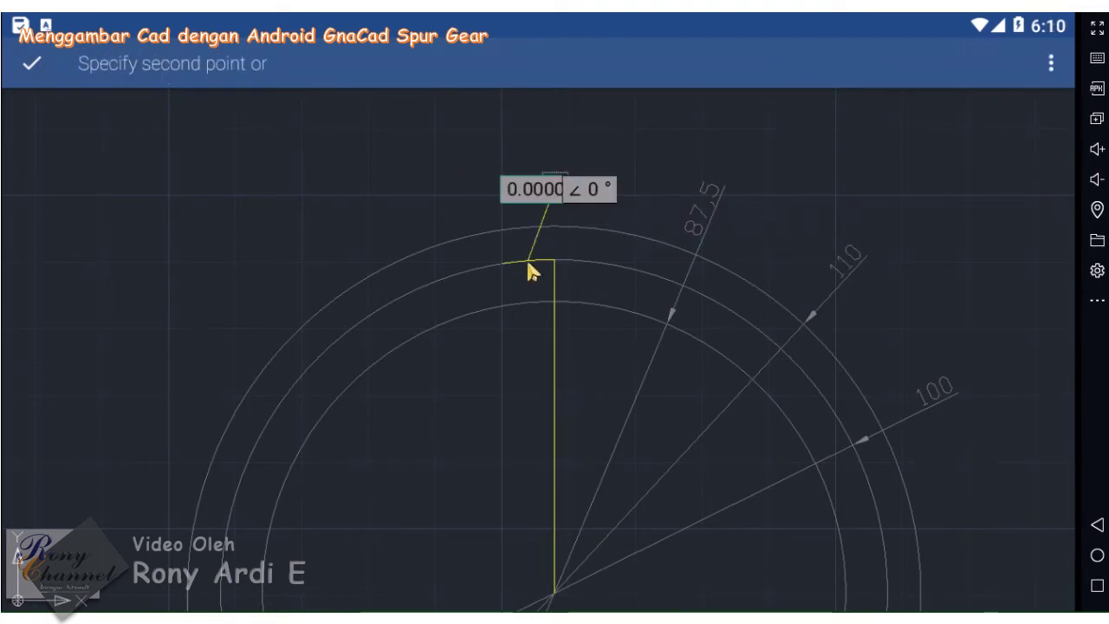
pyautogui.click(526, 259)
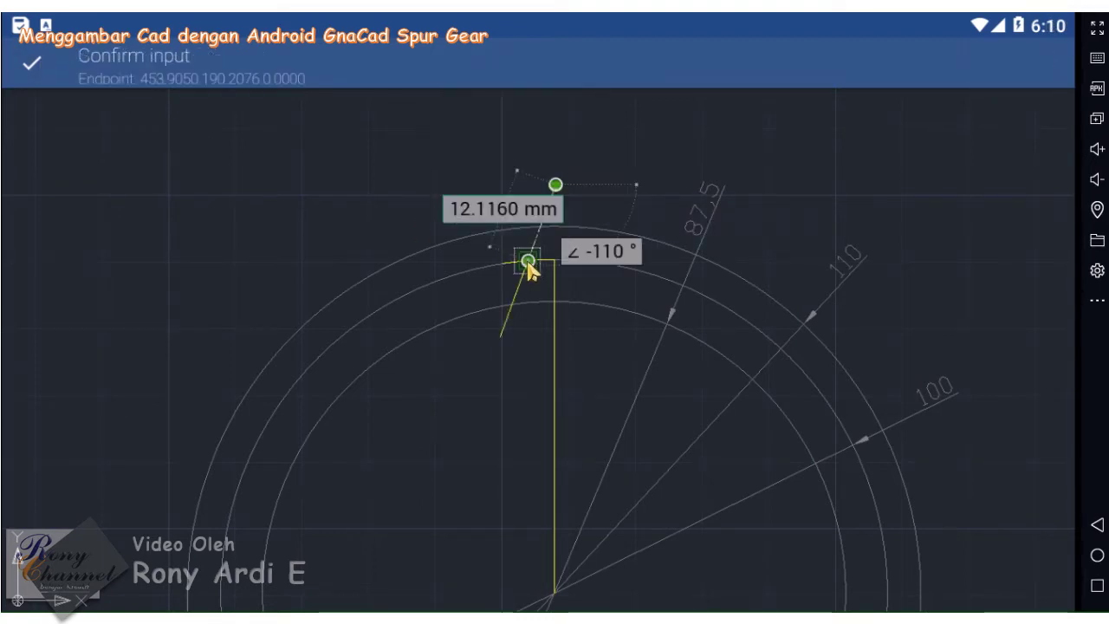
pyautogui.click(32, 70)
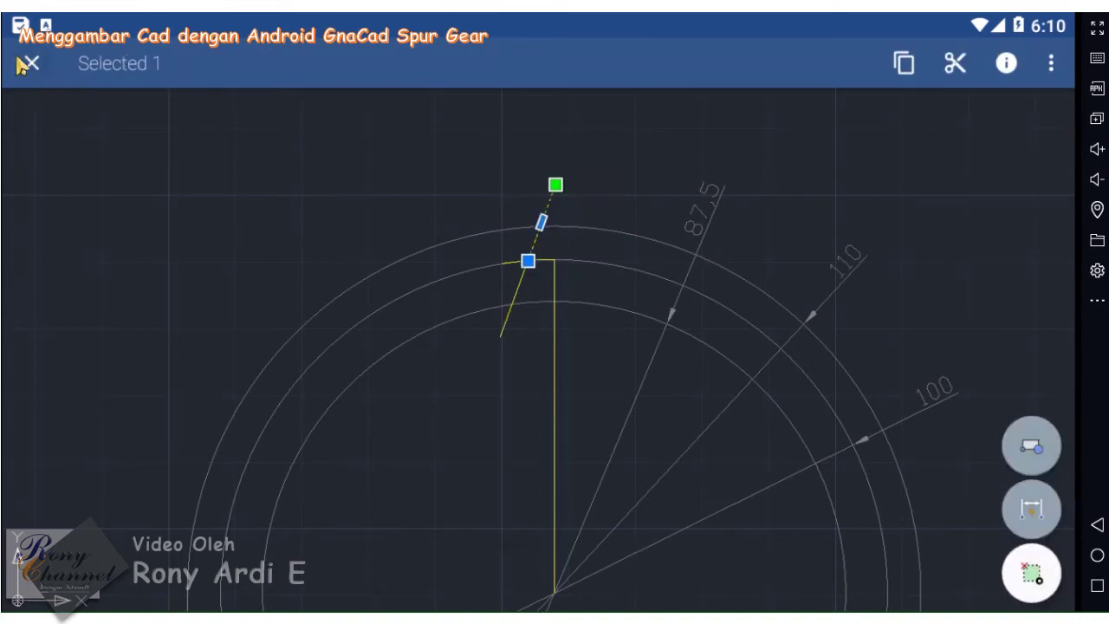
pyautogui.click(23, 64)
# - Trim the copied flank to span the 87.5 to 110 circles, then select both flank segments
pyautogui.click(1029, 576)
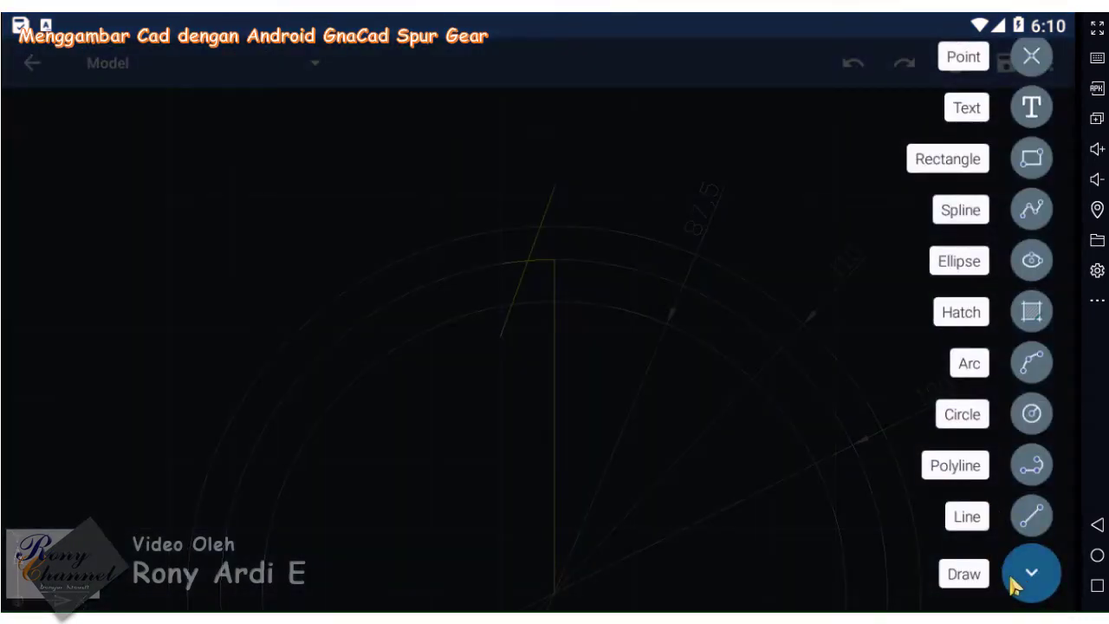
pyautogui.click(1015, 584)
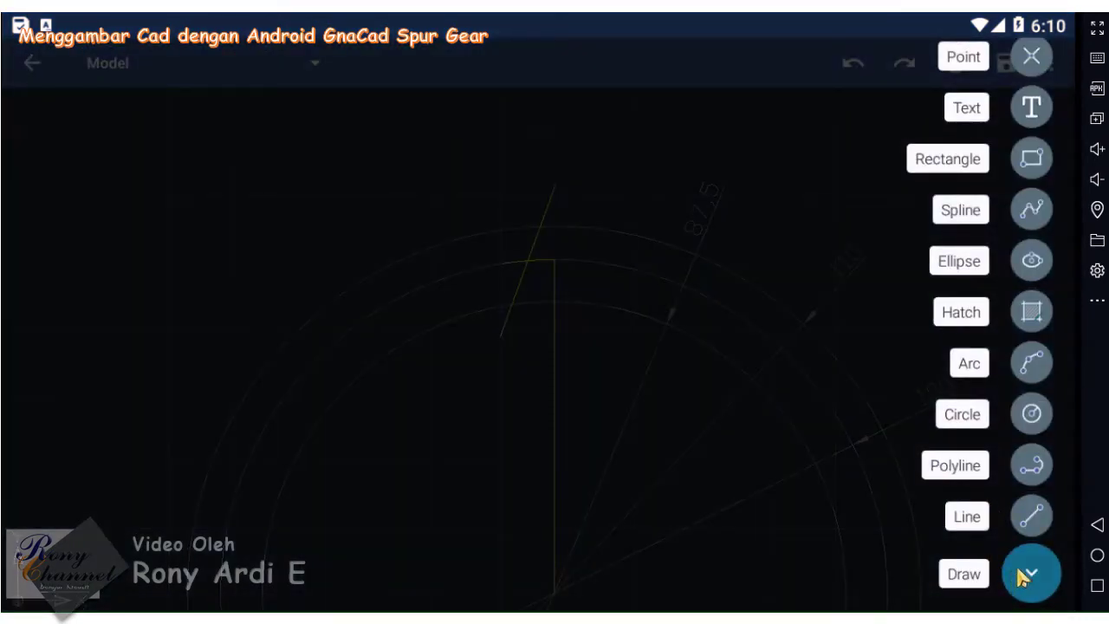
pyautogui.click(1031, 509)
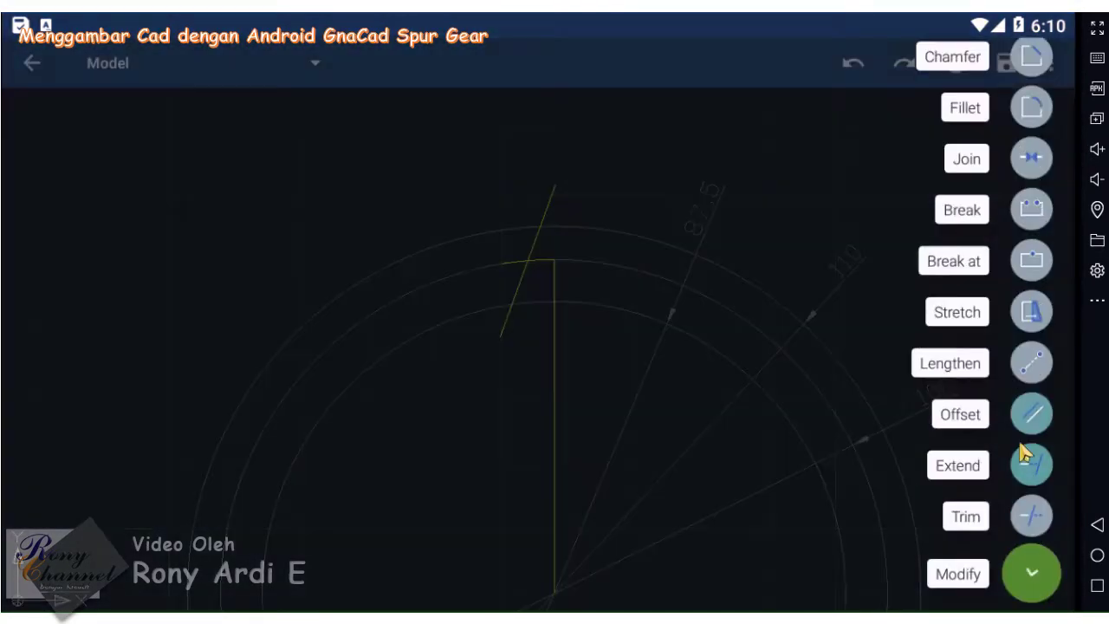
pyautogui.click(948, 489)
pyautogui.click(507, 319)
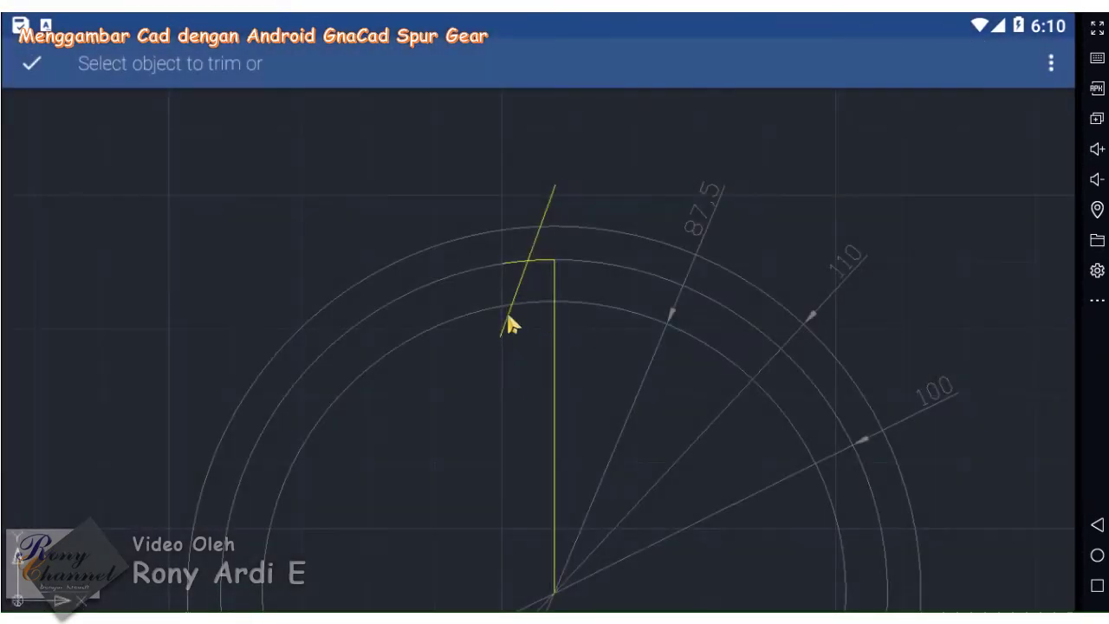
pyautogui.click(549, 209)
pyautogui.click(43, 70)
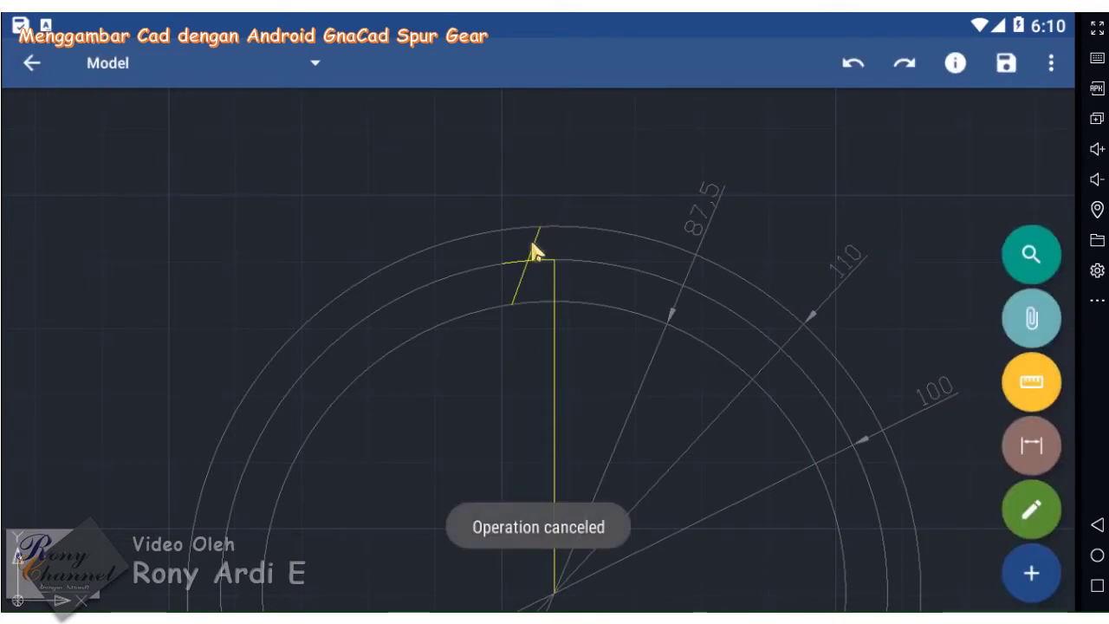
pyautogui.click(532, 247)
pyautogui.click(518, 285)
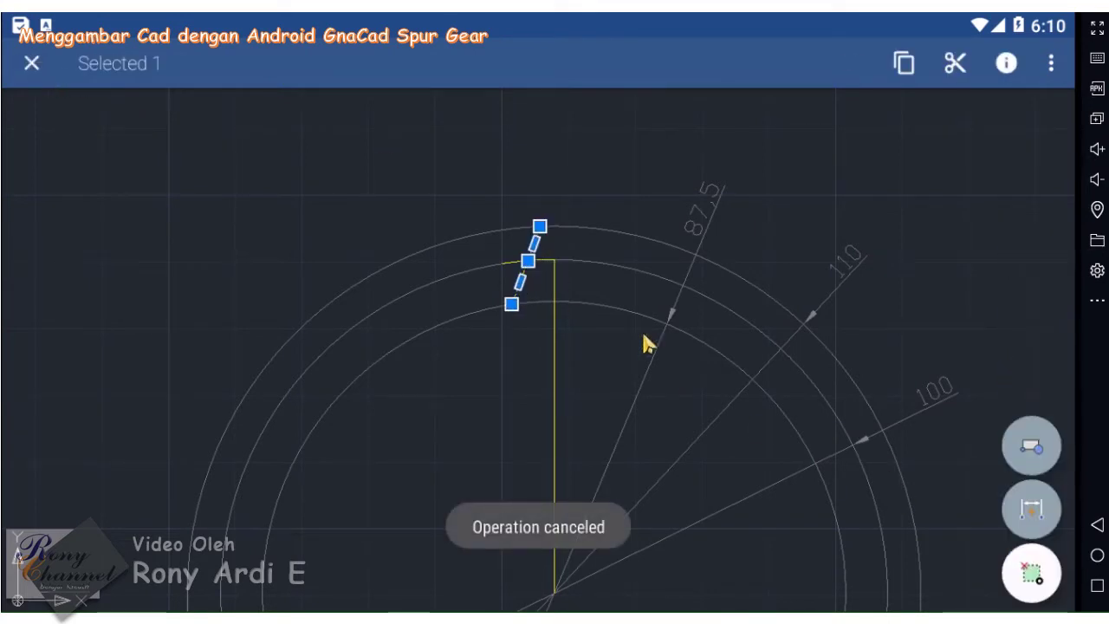
# - Mirror the two left flank segments about the vertical centre line to form the right flank
pyautogui.click(1048, 68)
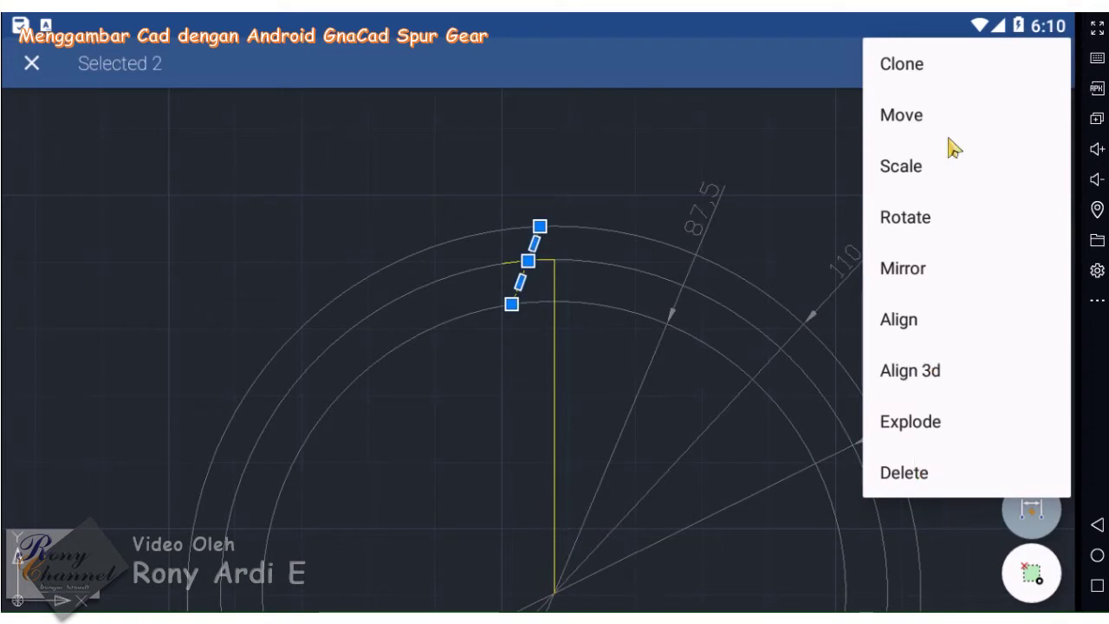
pyautogui.click(918, 270)
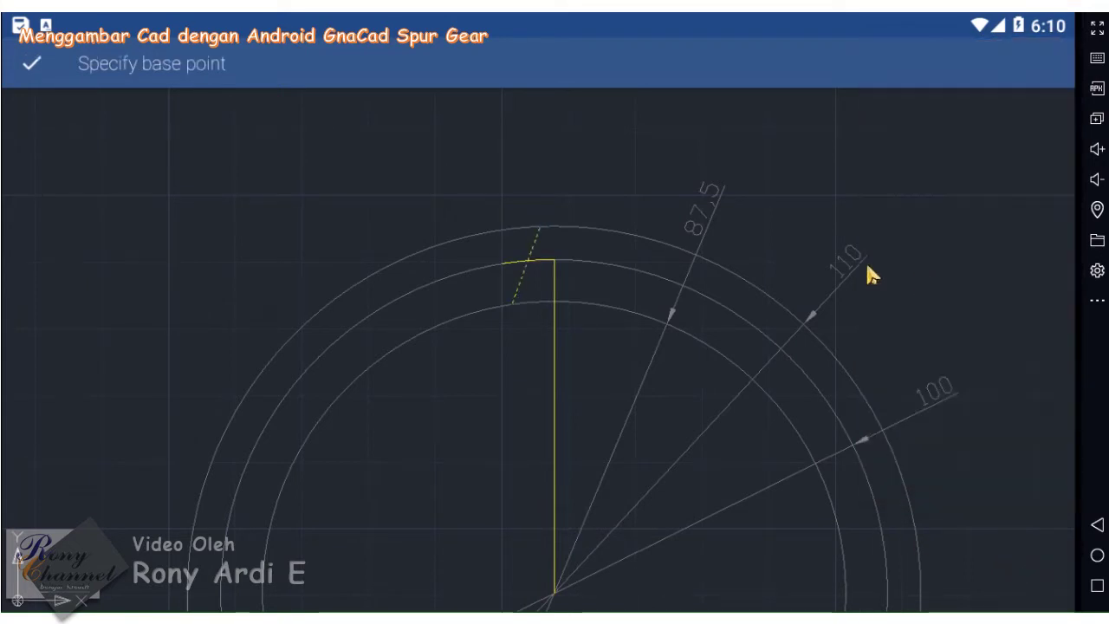
pyautogui.click(552, 257)
pyautogui.click(40, 70)
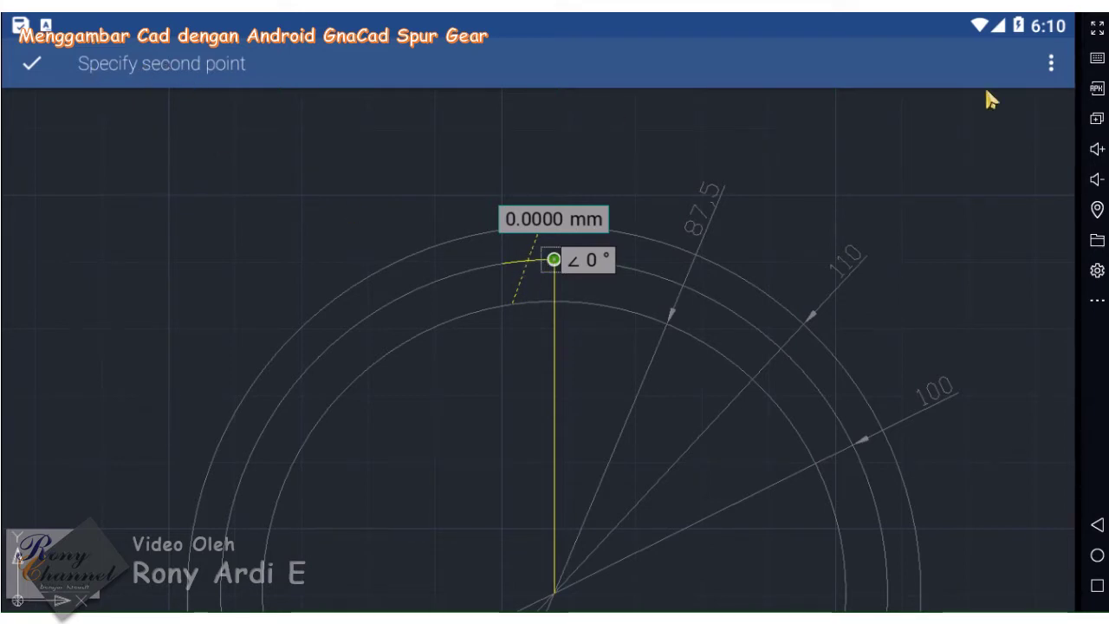
pyautogui.click(1049, 69)
pyautogui.click(882, 73)
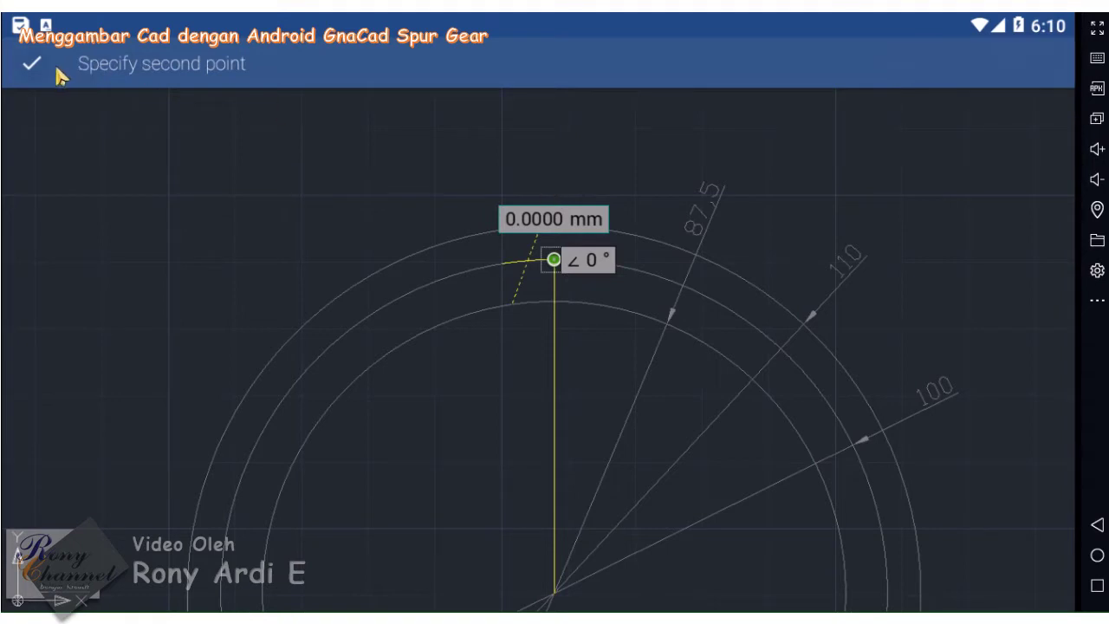
pyautogui.click(556, 183)
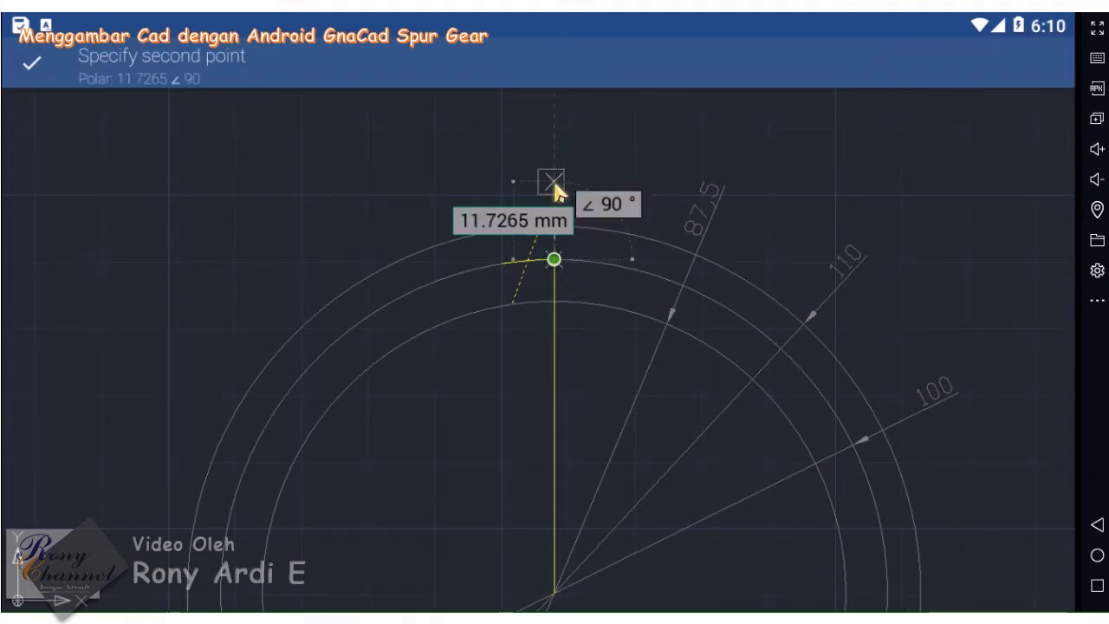
pyautogui.click(33, 70)
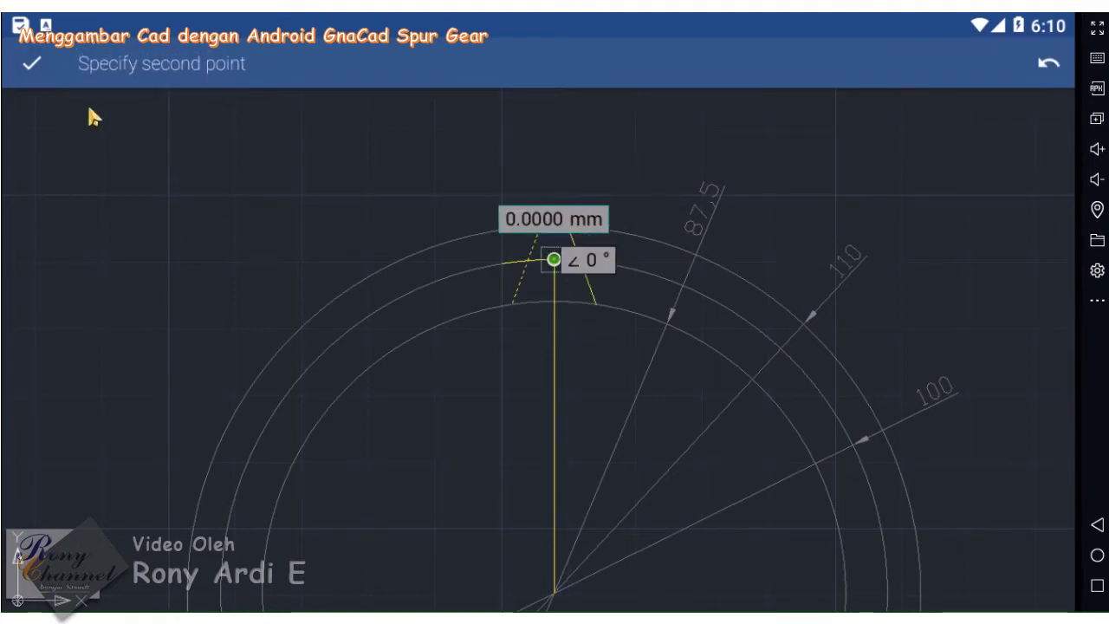
pyautogui.click(35, 75)
pyautogui.click(34, 73)
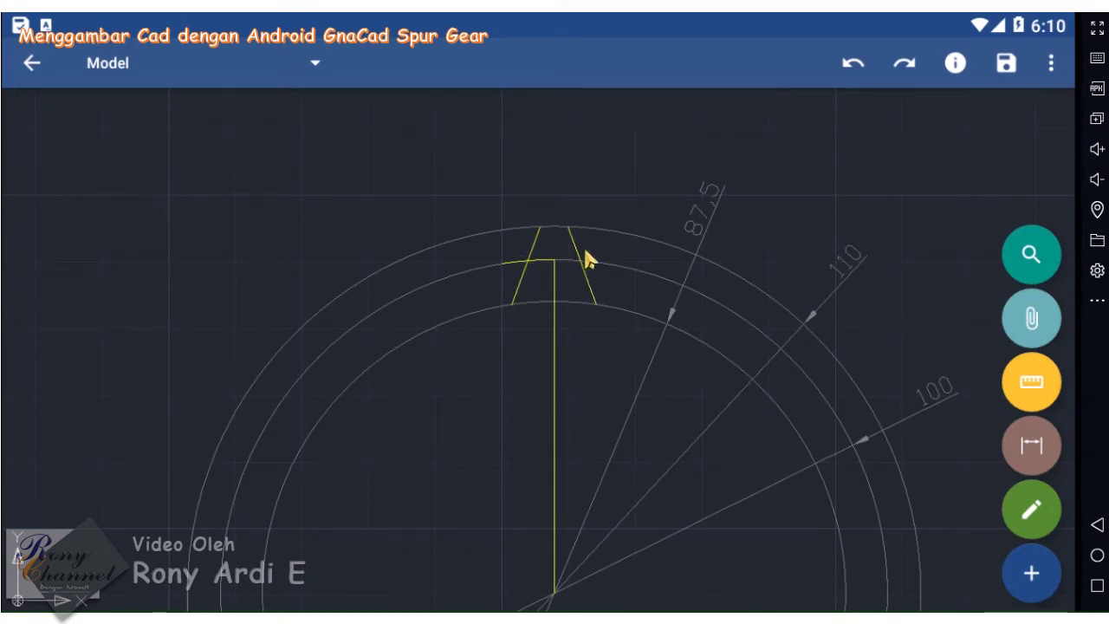
# - Select the four tooth-outline segments
pyautogui.click(533, 246)
pyautogui.click(576, 247)
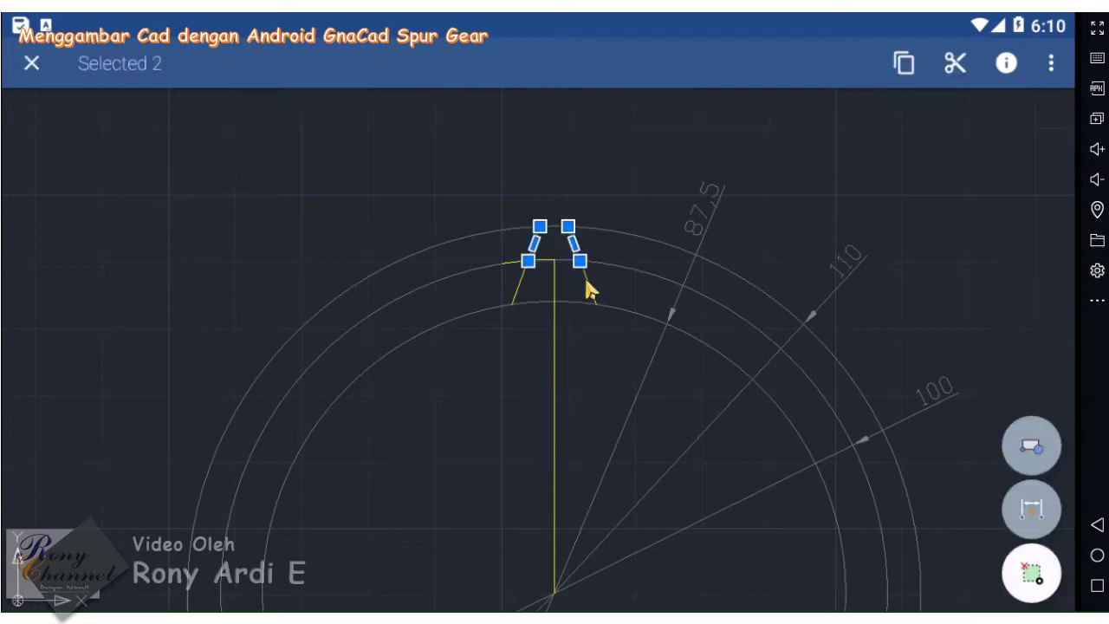
pyautogui.click(588, 282)
pyautogui.click(521, 286)
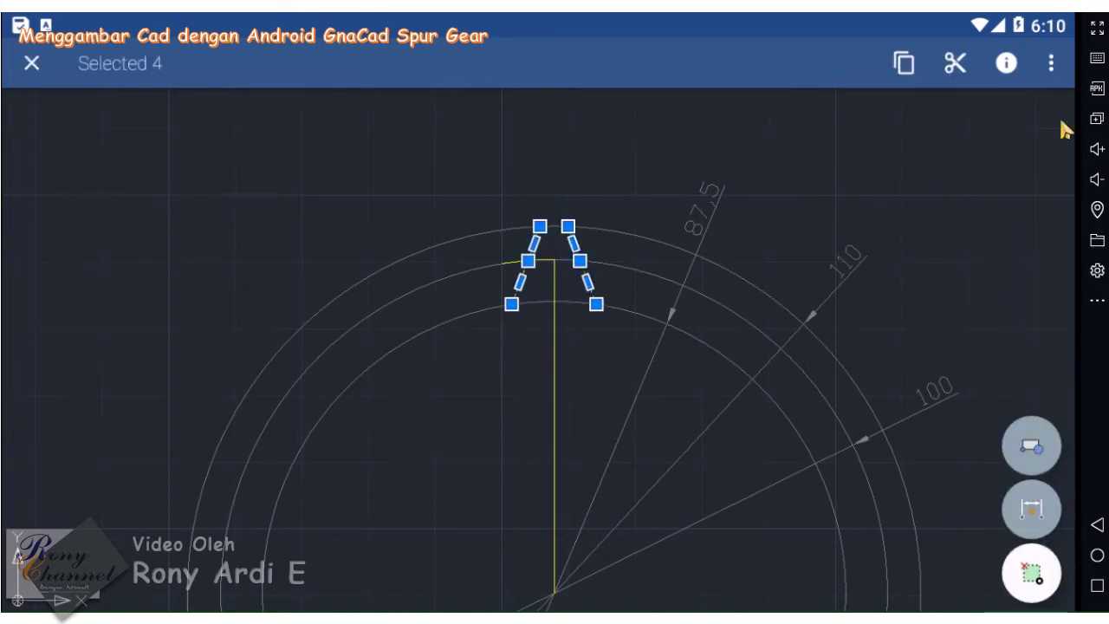
pyautogui.click(1049, 66)
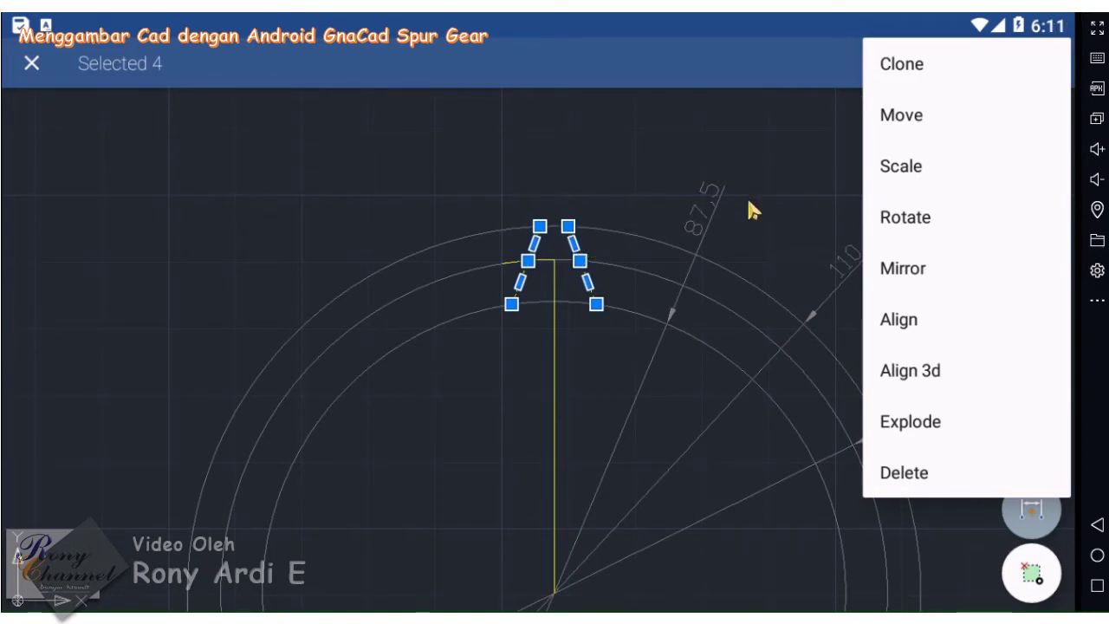
pyautogui.click(611, 333)
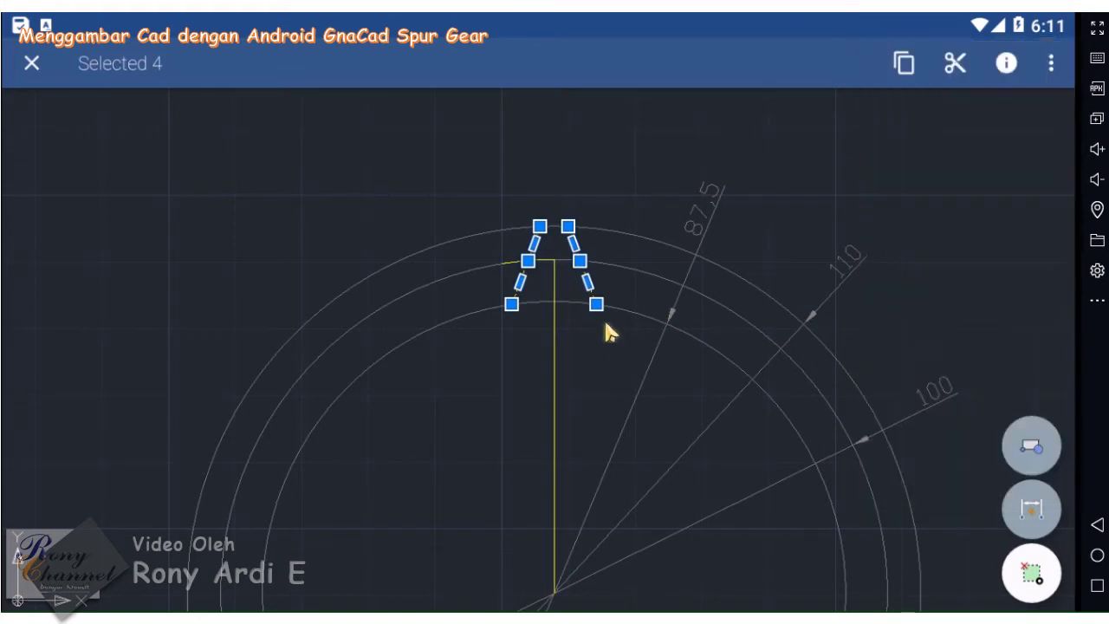
pyautogui.moveTo(603, 425); pyautogui.dragTo(569, 319)
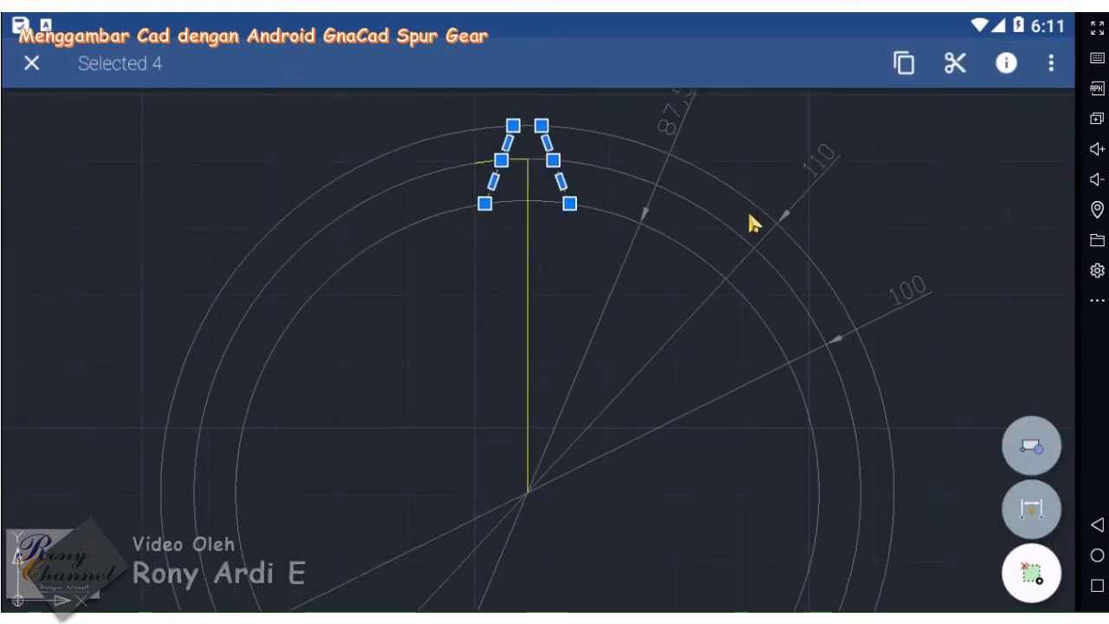
# - Rotate the segments about the gear centre, switching to the Array copies option
pyautogui.click(1040, 68)
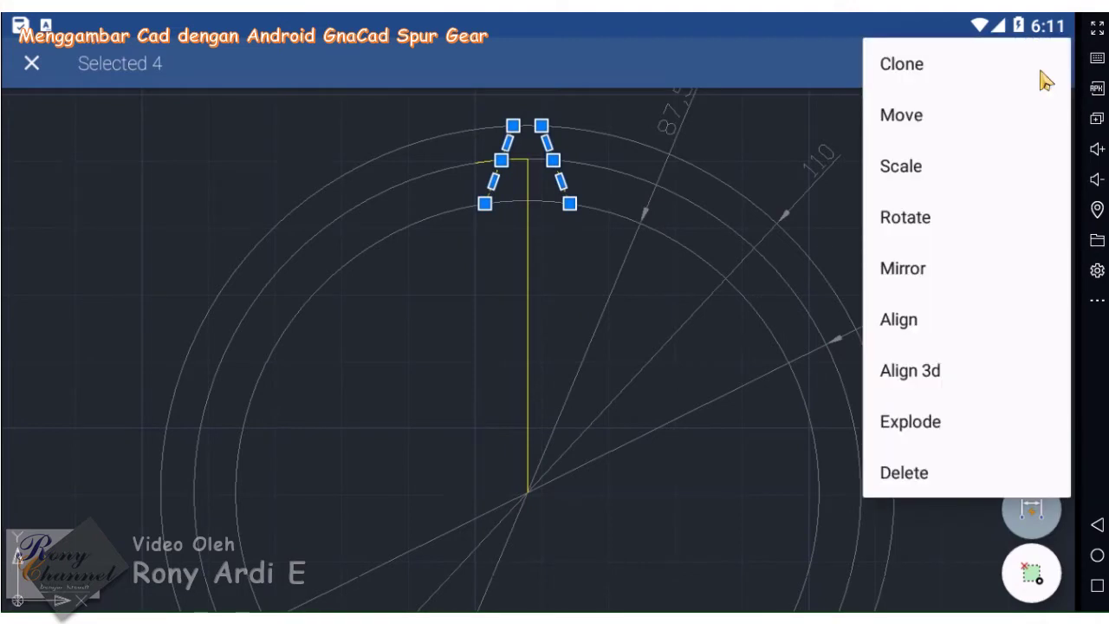
pyautogui.click(907, 218)
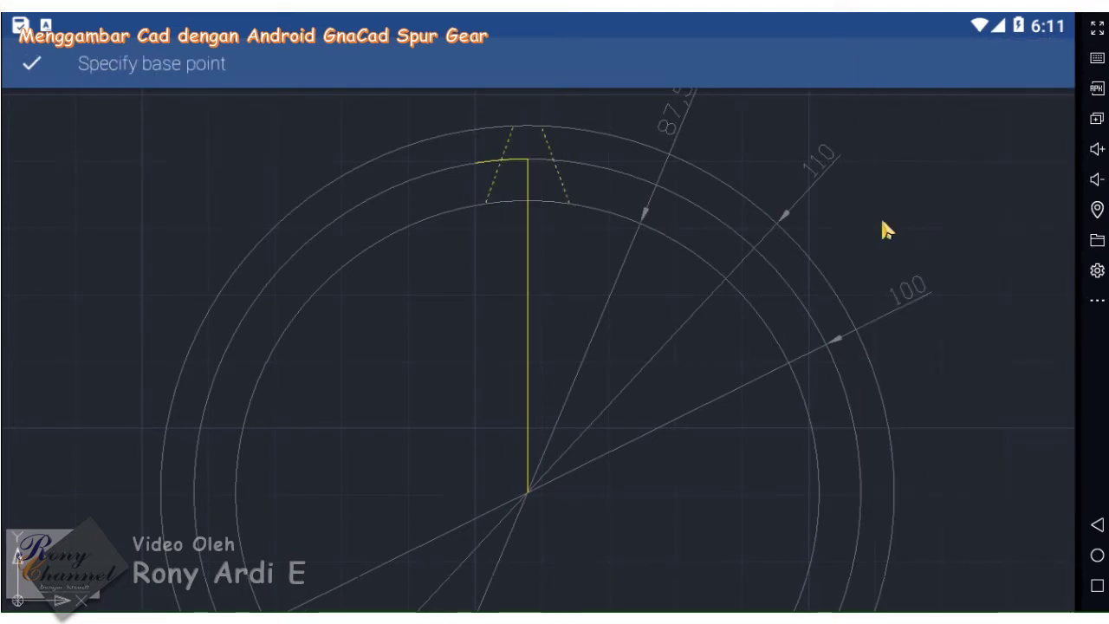
pyautogui.click(527, 492)
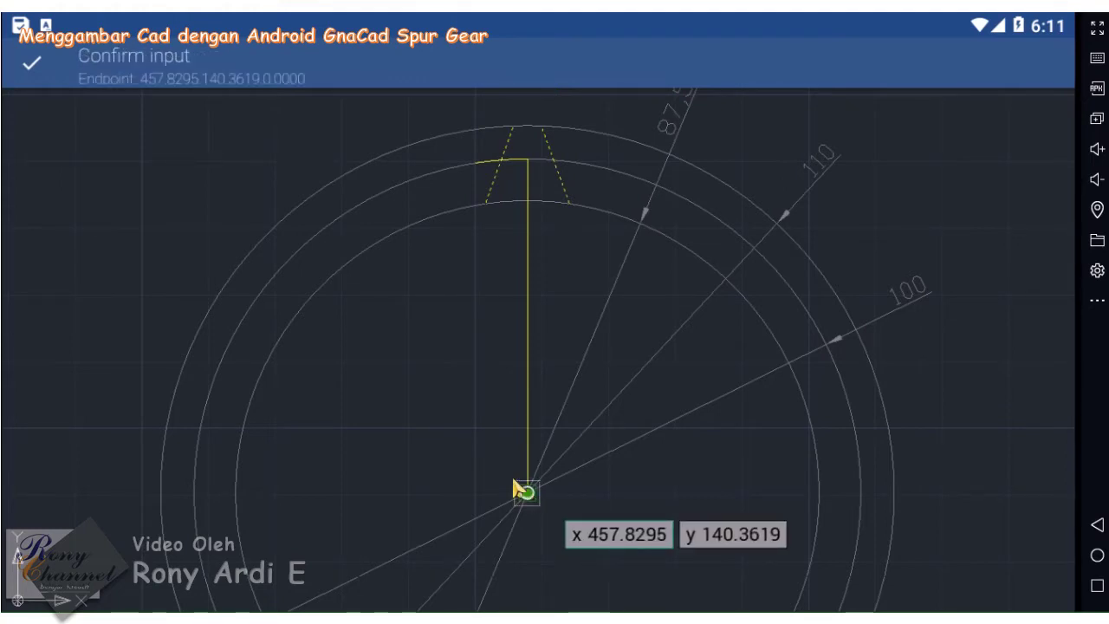
pyautogui.click(40, 75)
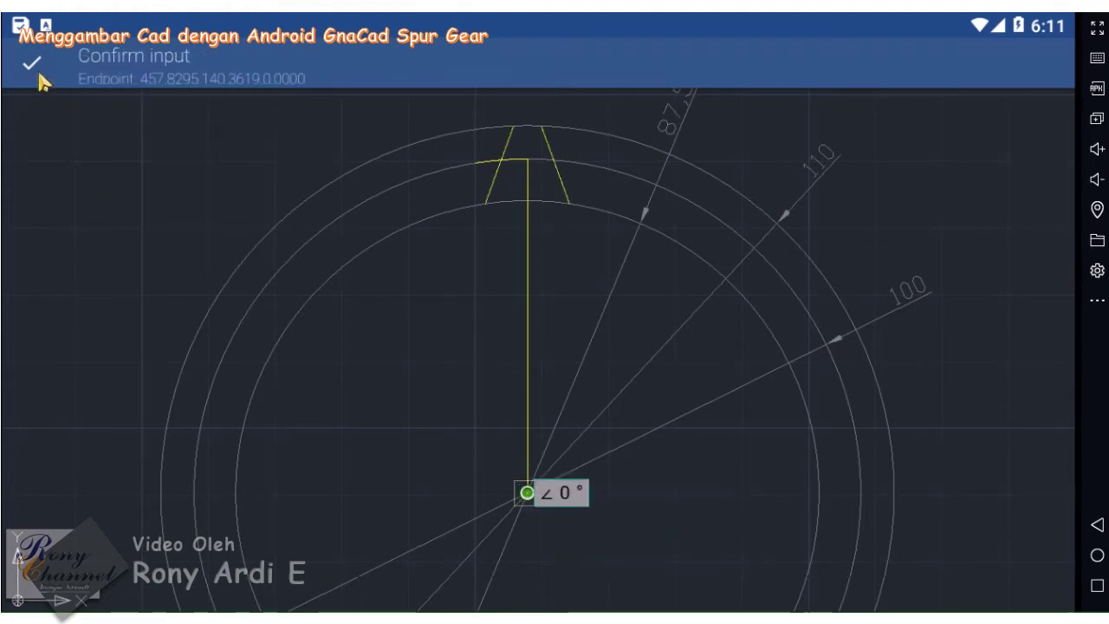
pyautogui.click(1050, 63)
pyautogui.click(917, 79)
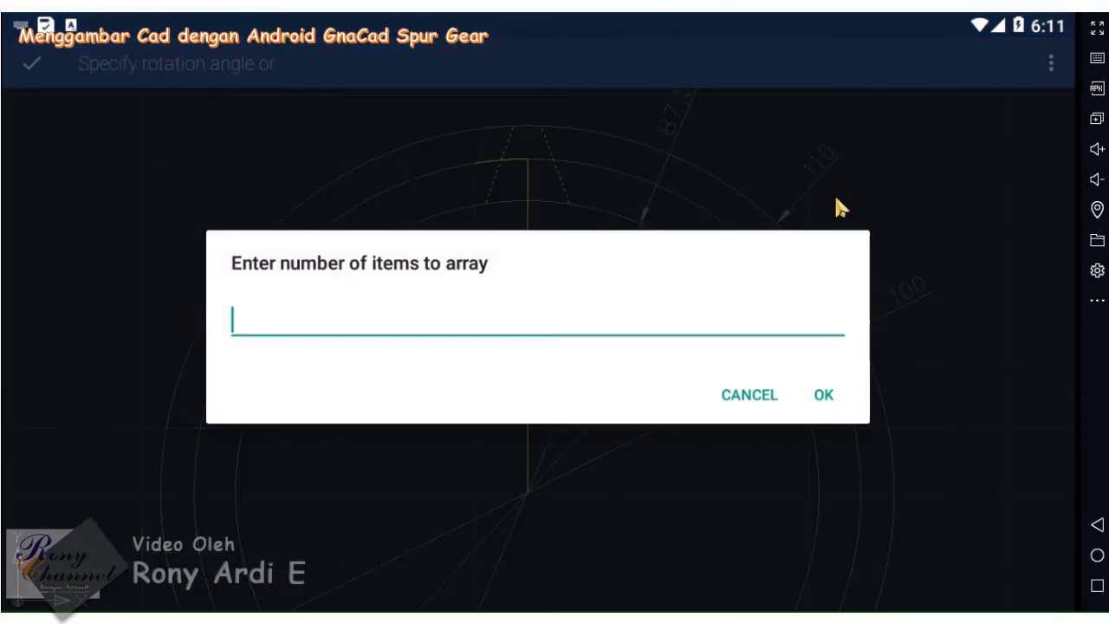
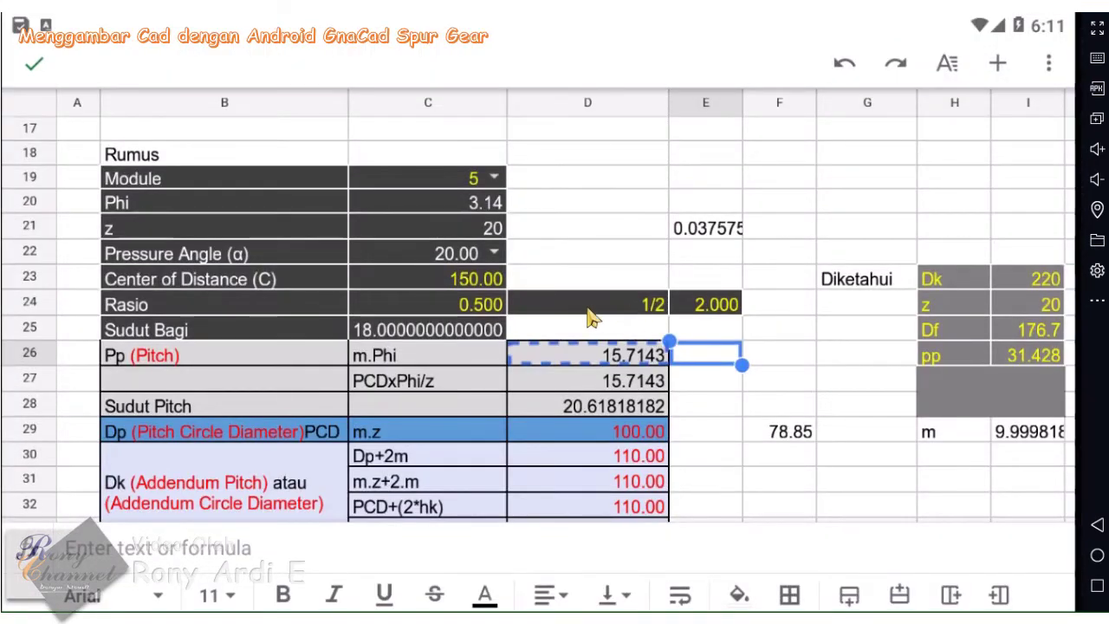
# - Check the gear's tooth count z = 20 in cell C21 of the gear table
pyautogui.click(467, 232)
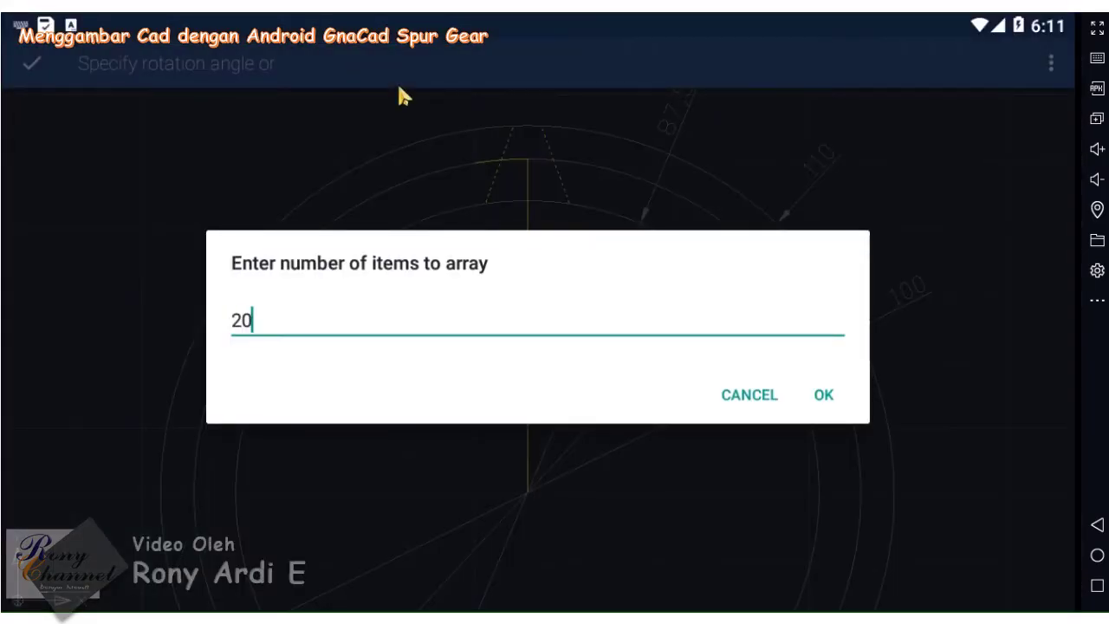
# - Create the 20-copy circular array of the tooth profile, entering 1 for the rotation angle
pyautogui.click(823, 401)
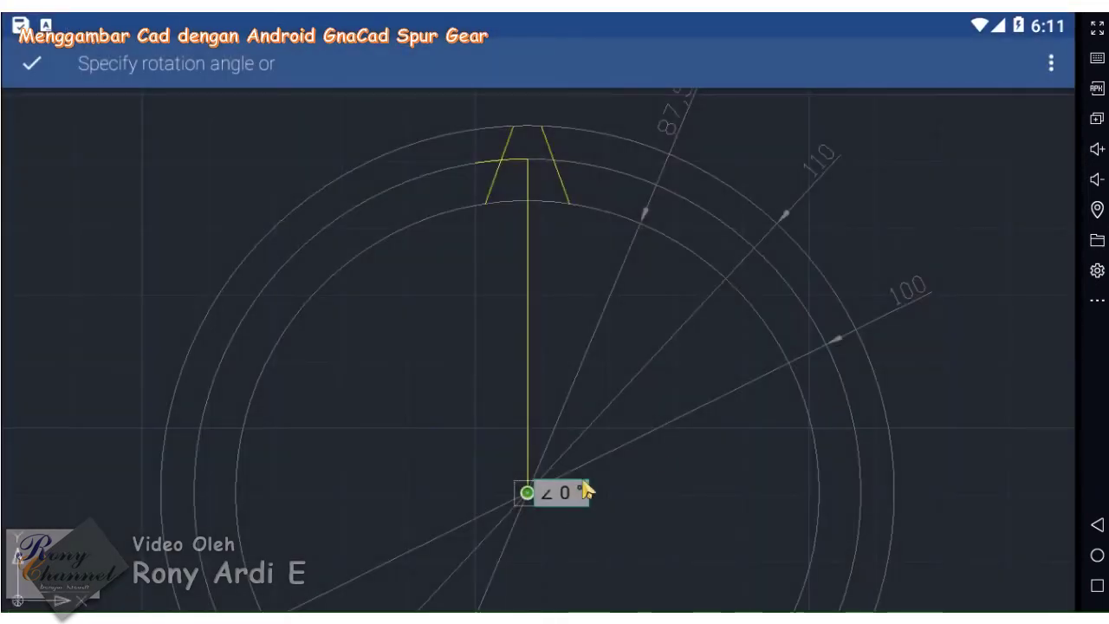
pyautogui.click(574, 491)
pyautogui.write('1')
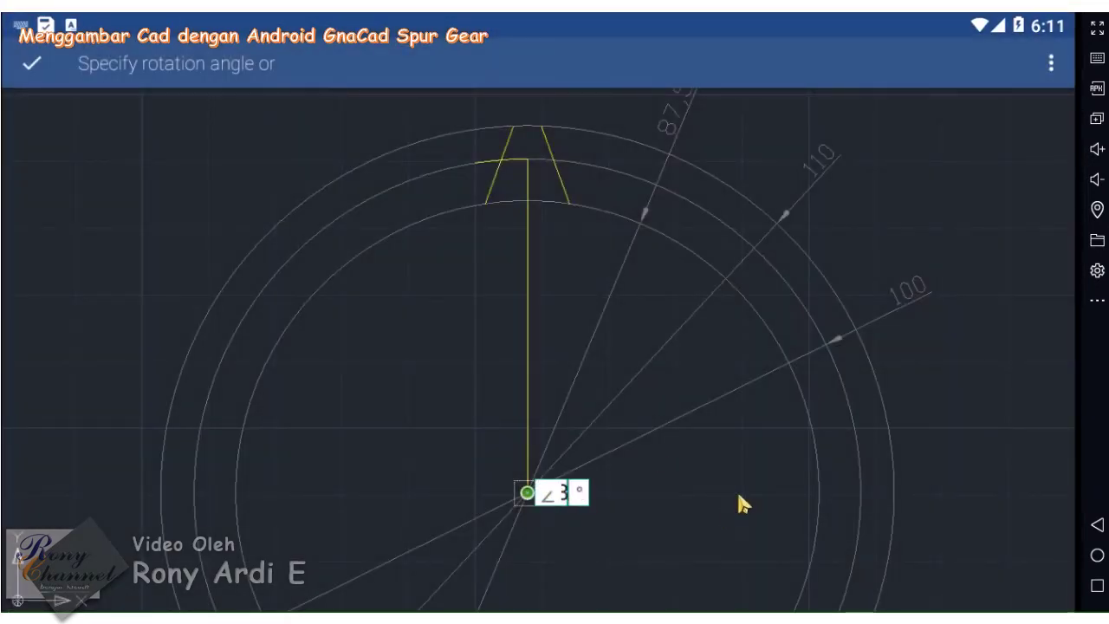
pyautogui.press('Return')
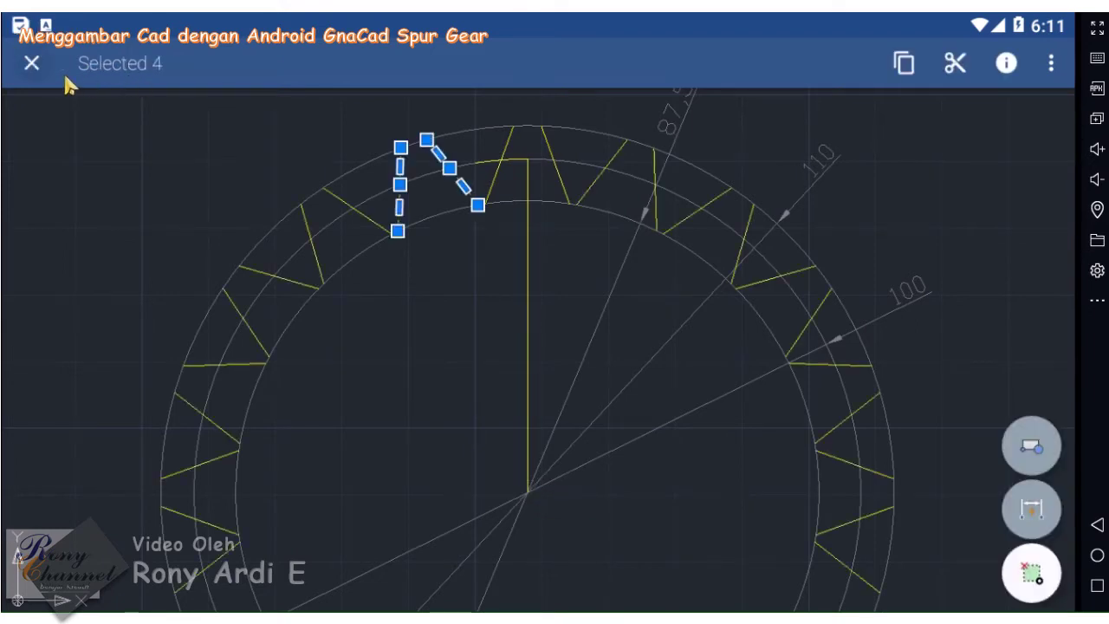
# - Deselect the original tooth and zoom out to check the full ring of 20 teeth
pyautogui.click(38, 69)
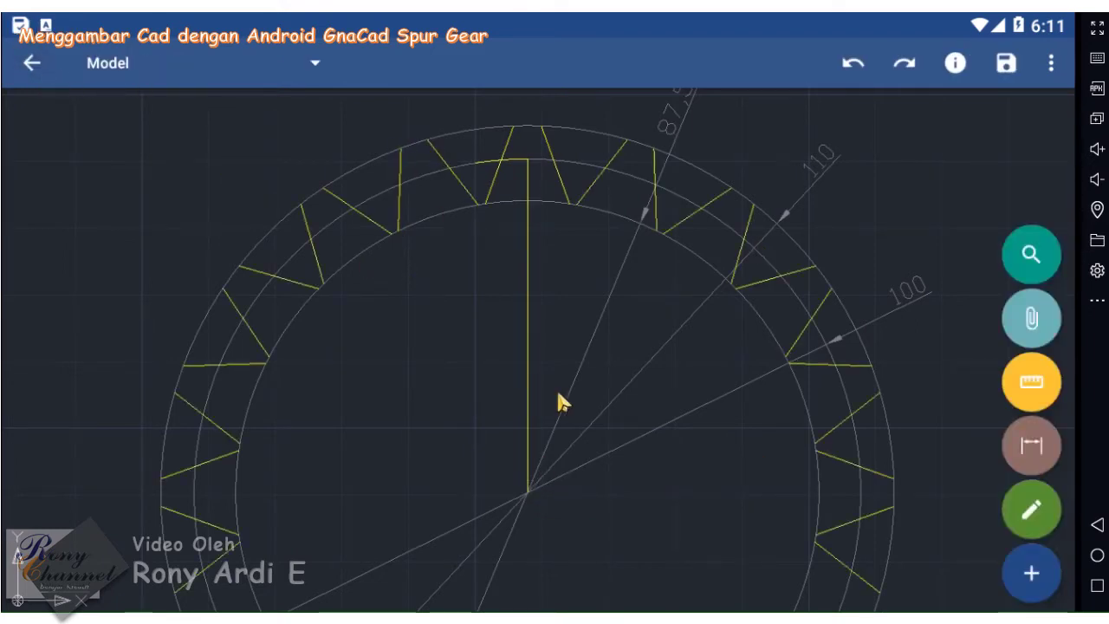
pyautogui.scroll(-2, 749, 182)
pyautogui.scroll(-1, 749, 182)
pyautogui.scroll(-2, 749, 182)
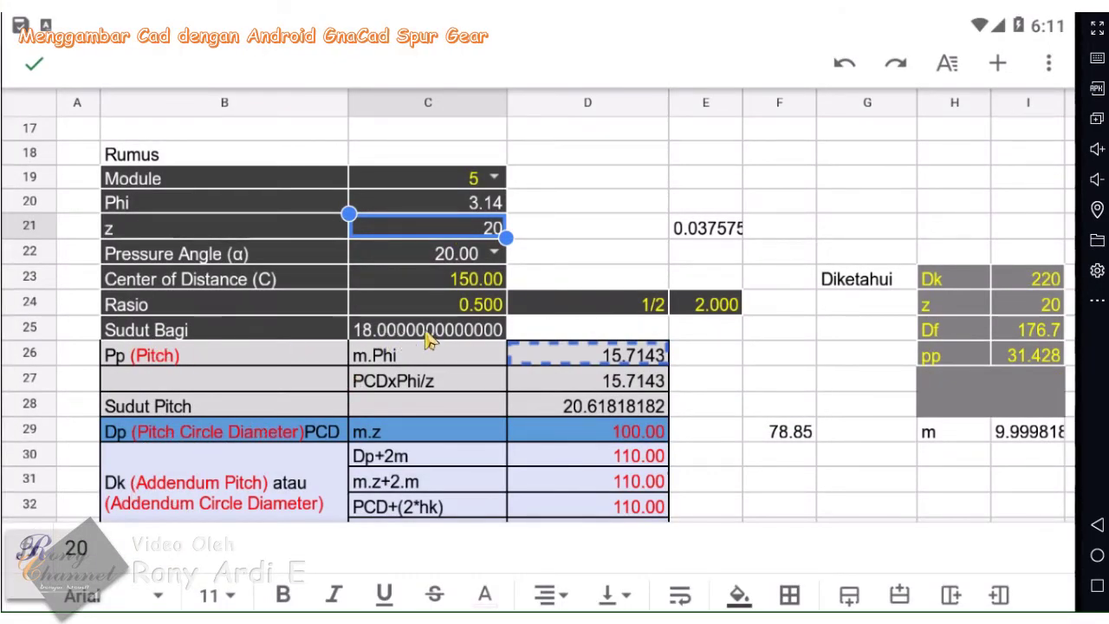
pyautogui.click(632, 181)
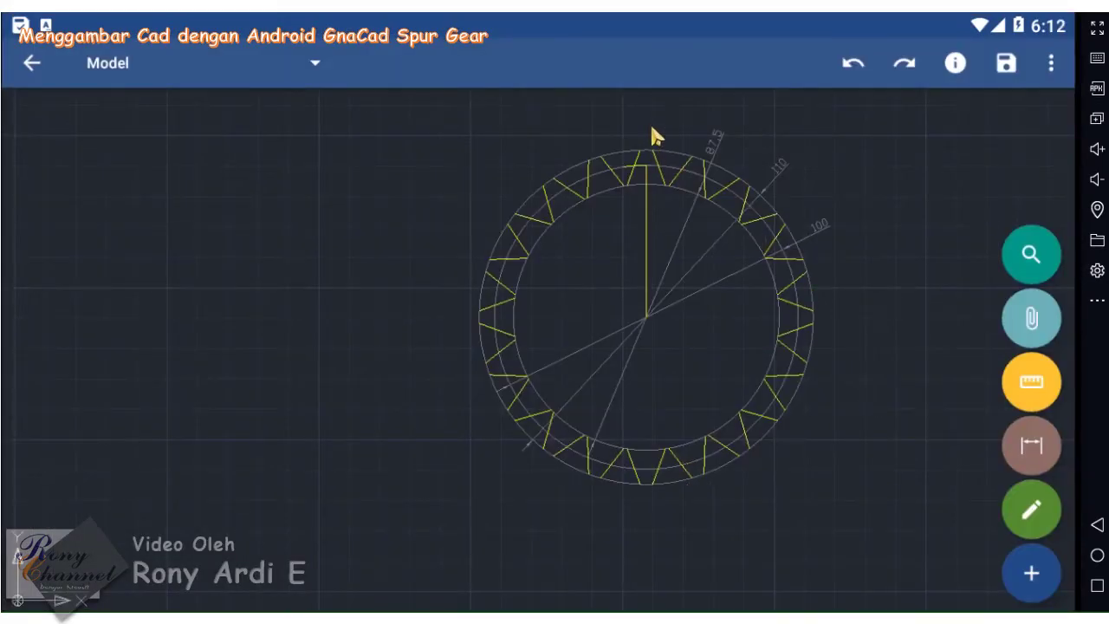
pyautogui.scroll(2, 651, 131)
pyautogui.scroll(3, 651, 131)
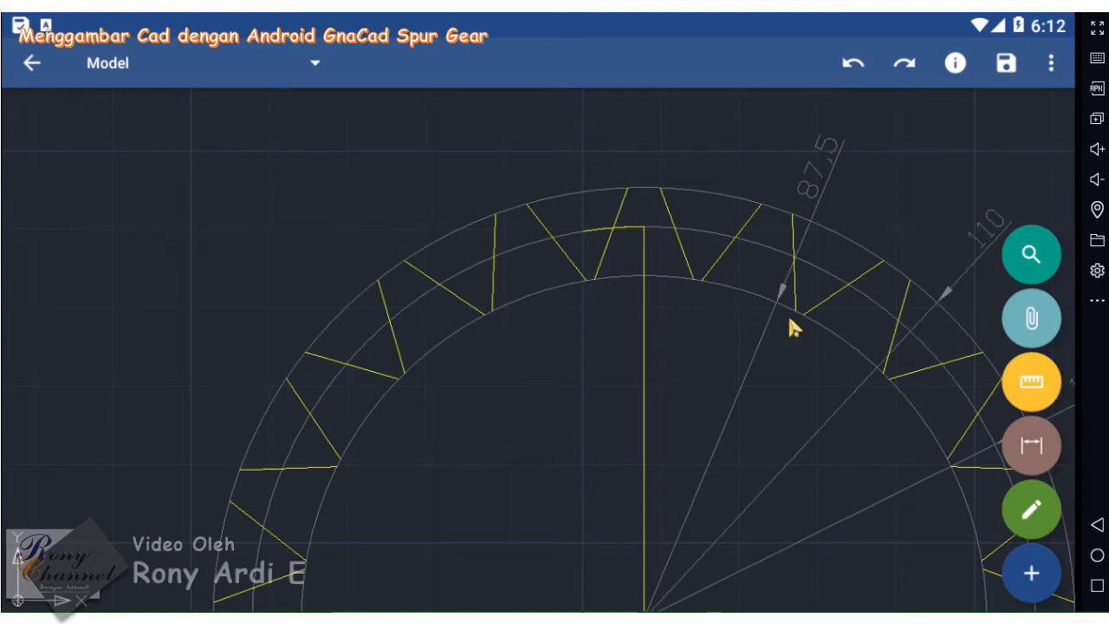
# - Draw a three-point arc from one flank end through the tip-circle quadrant to the other
pyautogui.click(1031, 574)
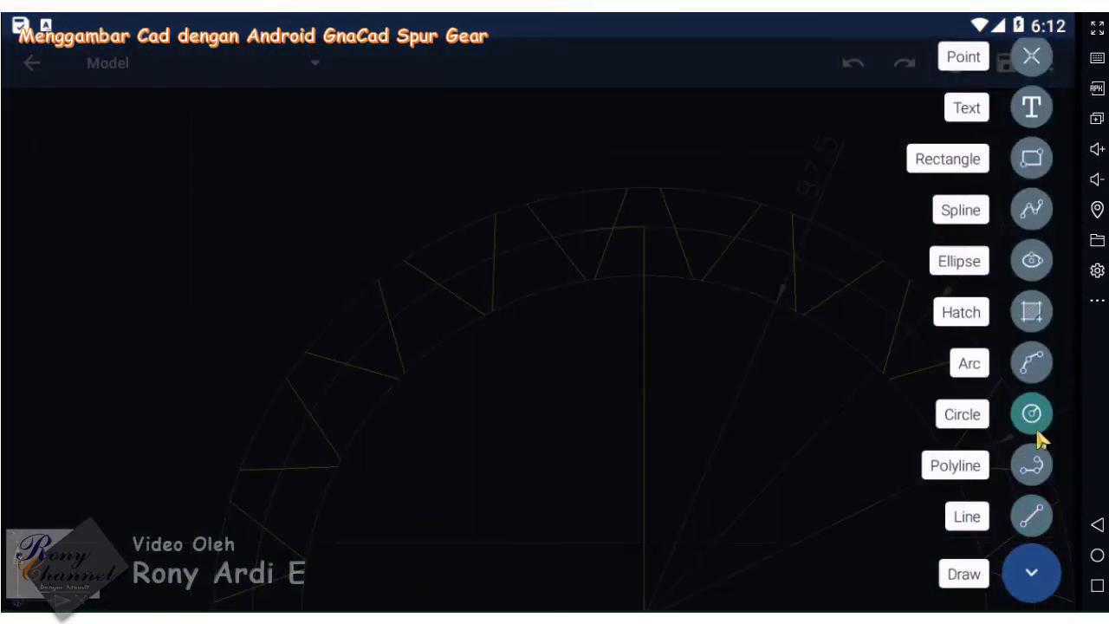
pyautogui.click(1033, 366)
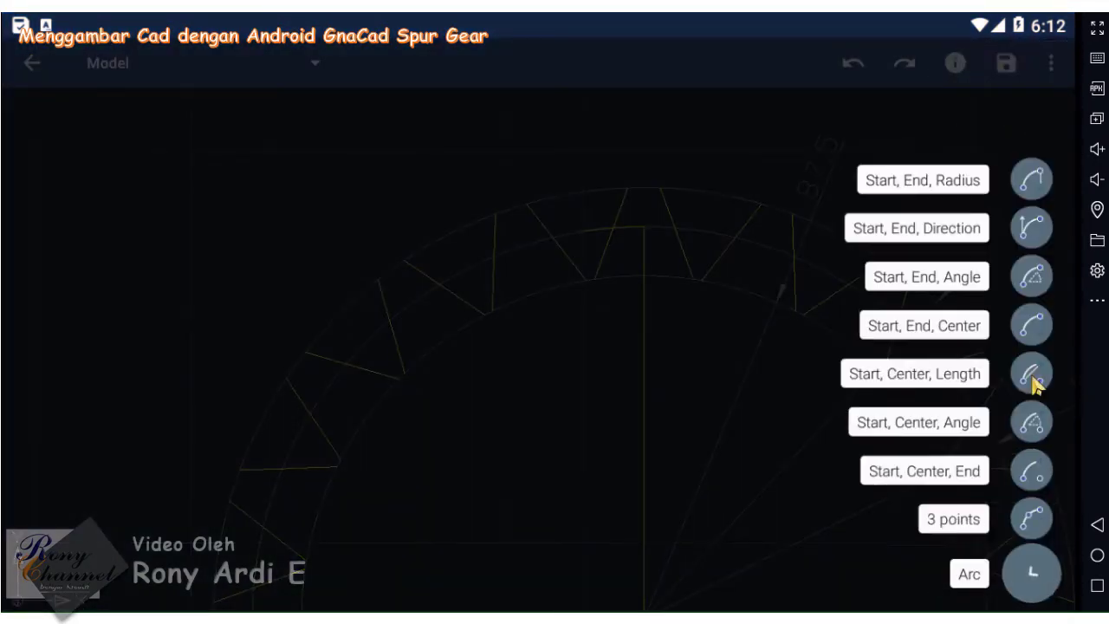
pyautogui.click(1033, 523)
pyautogui.scroll(2, 637, 183)
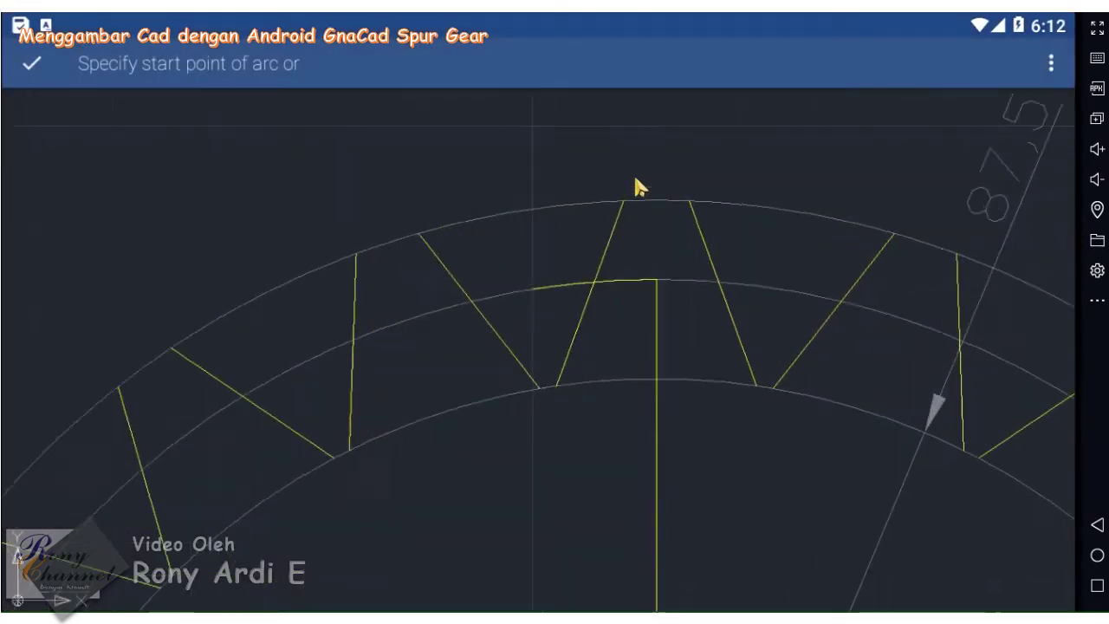
pyautogui.scroll(2, 632, 195)
pyautogui.click(617, 220)
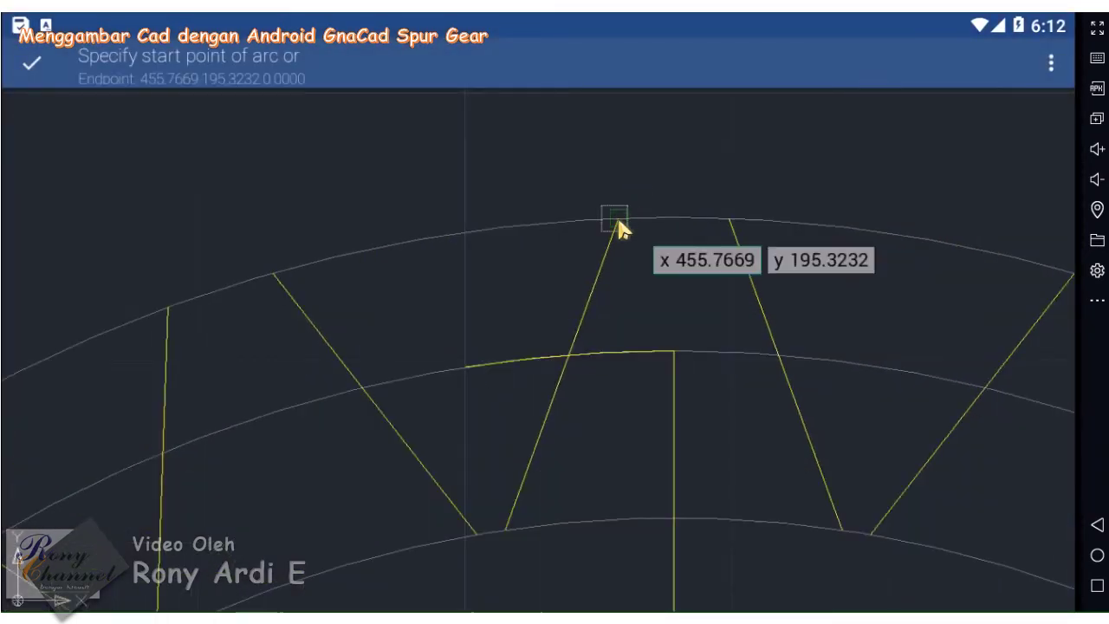
pyautogui.click(674, 227)
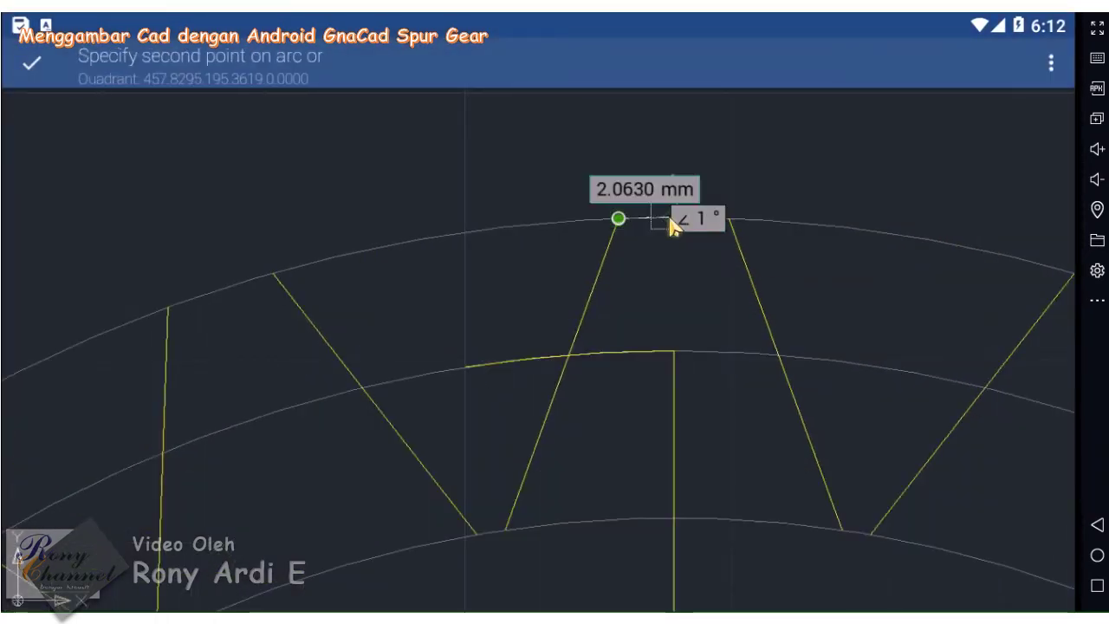
pyautogui.click(673, 227)
pyautogui.scroll(2, 732, 217)
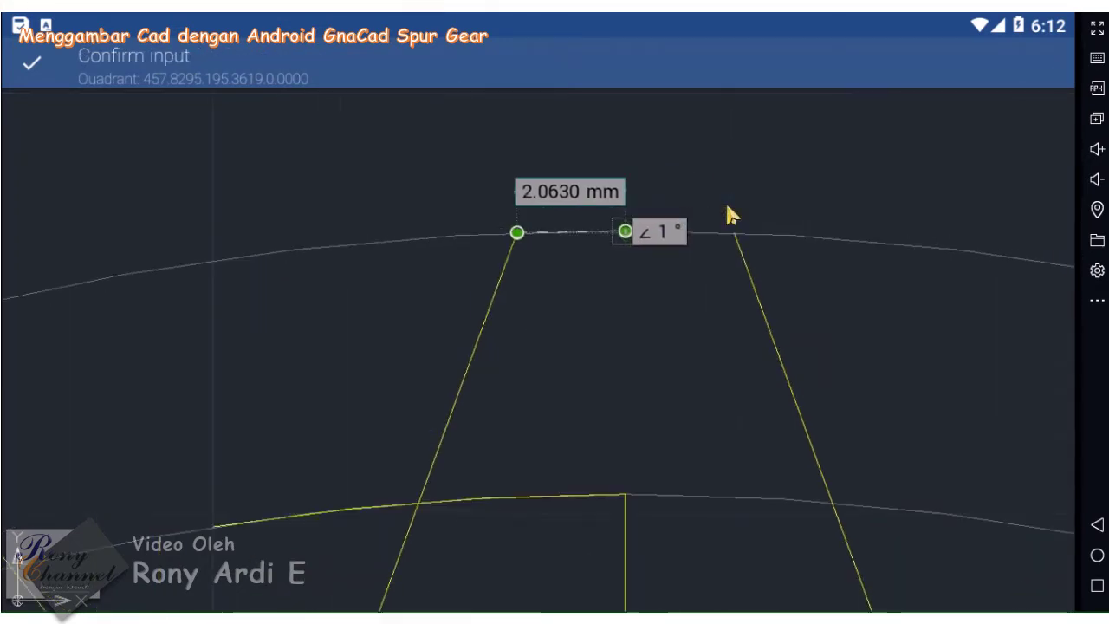
pyautogui.scroll(2, 728, 217)
pyautogui.click(738, 247)
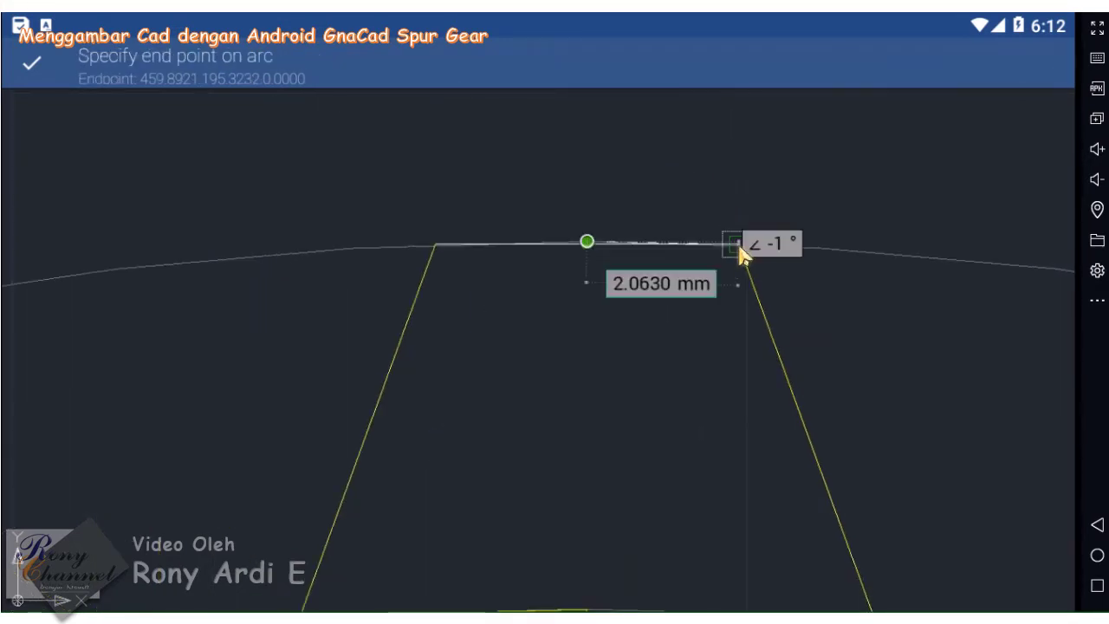
pyautogui.click(740, 247)
pyautogui.click(41, 76)
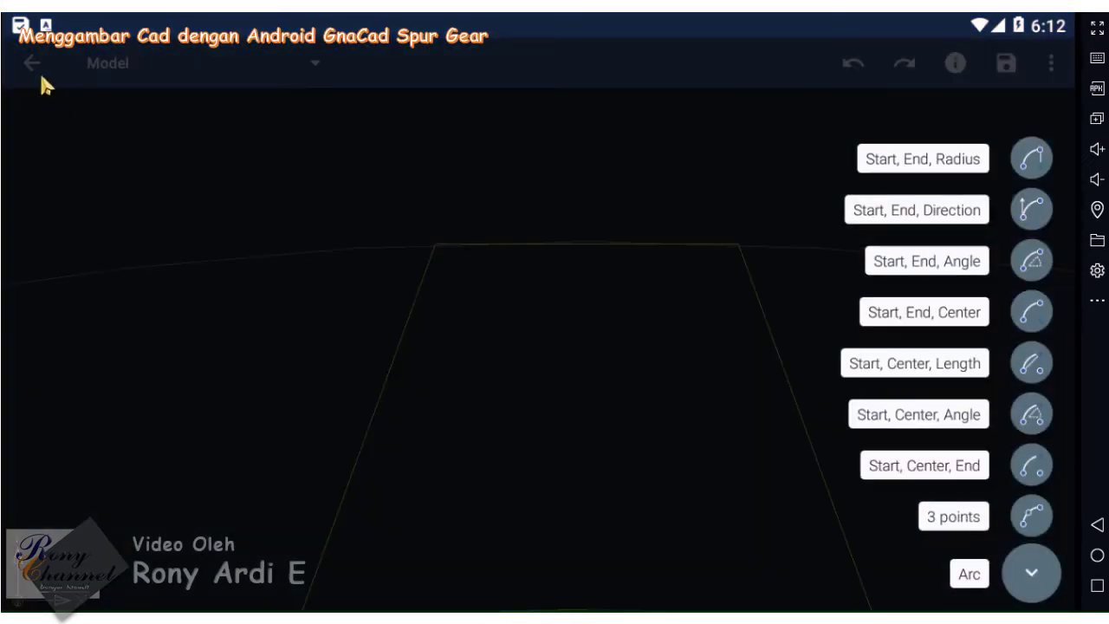
# - Pan and zoom to inspect the new tip arc across the whole tooth top
pyautogui.click(1031, 573)
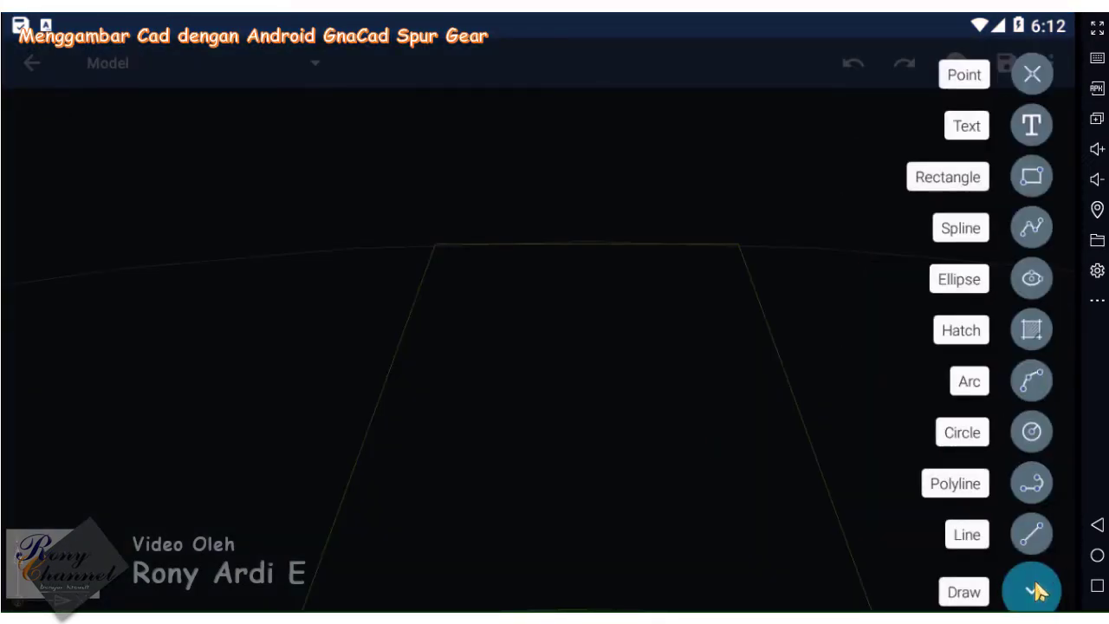
pyautogui.click(1031, 573)
pyautogui.scroll(2, 642, 239)
pyautogui.scroll(2, 638, 237)
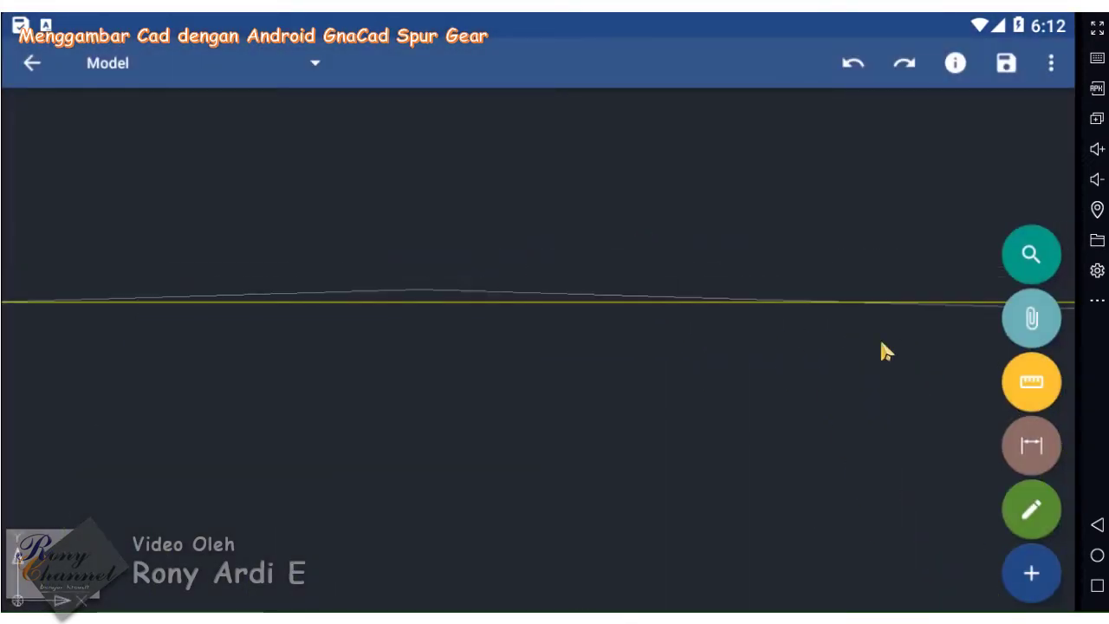
pyautogui.scroll(-2, 819, 327)
pyautogui.scroll(-2, 643, 327)
pyautogui.moveTo(512, 307); pyautogui.dragTo(403, 307)
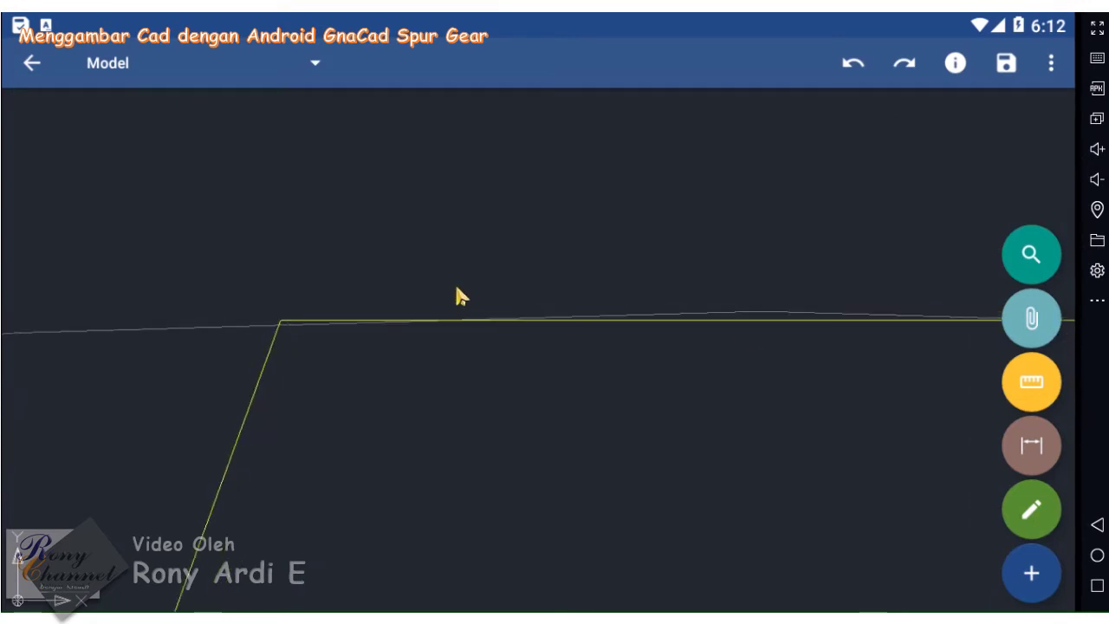
pyautogui.scroll(-1, 156, 216)
pyautogui.scroll(-1, 112, 210)
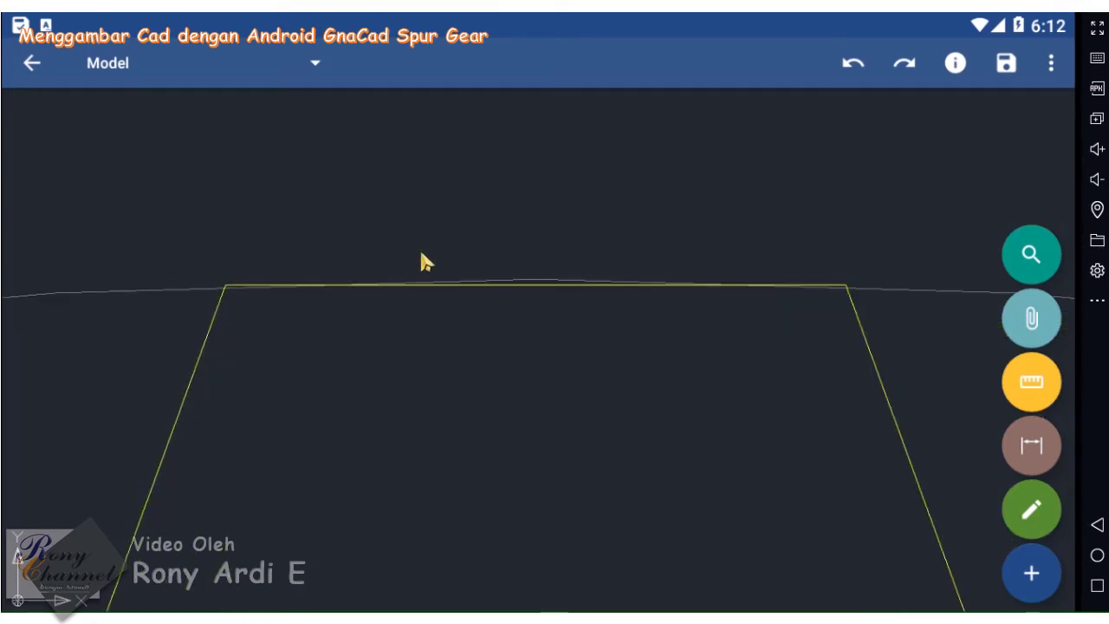
pyautogui.scroll(3, 423, 260)
pyautogui.scroll(-1, 481, 234)
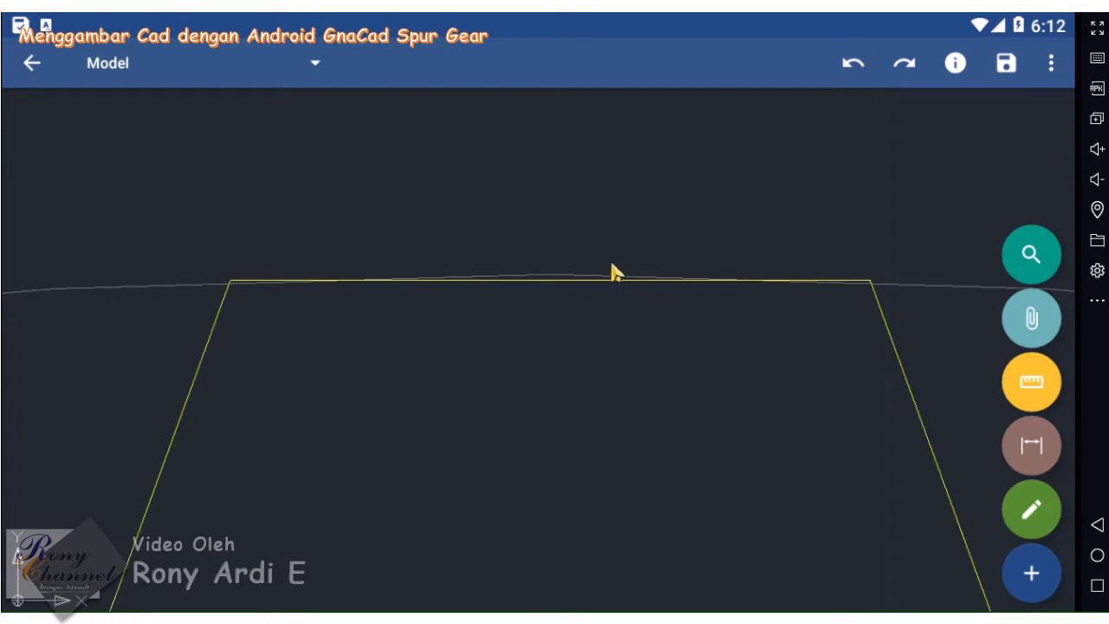
# - Regenerate the drawing so the curves redraw smoothly
pyautogui.click(1050, 63)
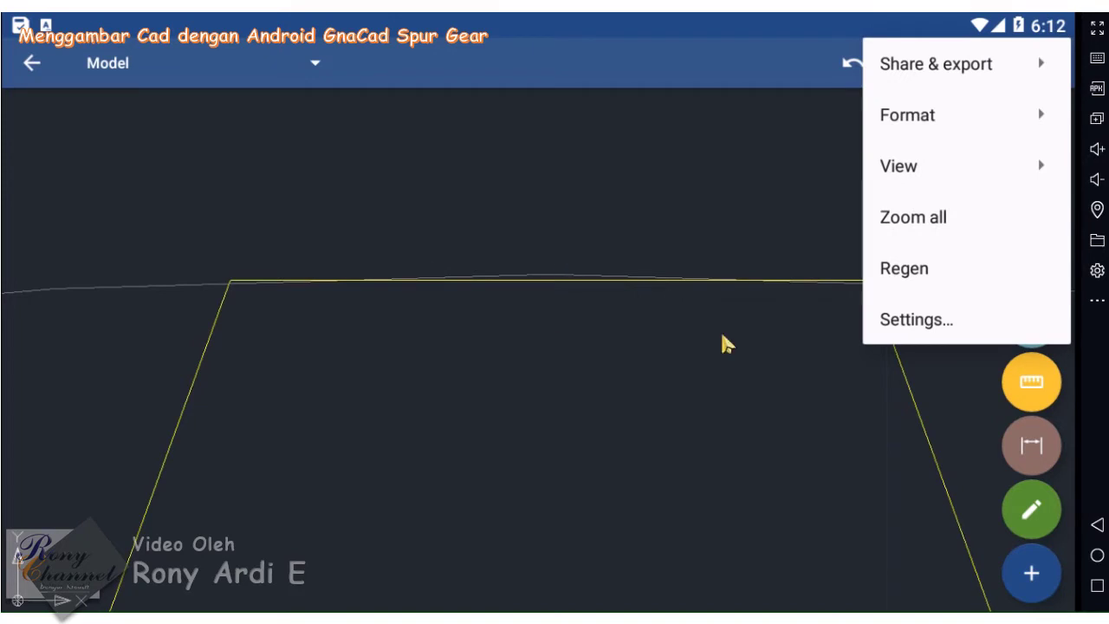
pyautogui.click(890, 275)
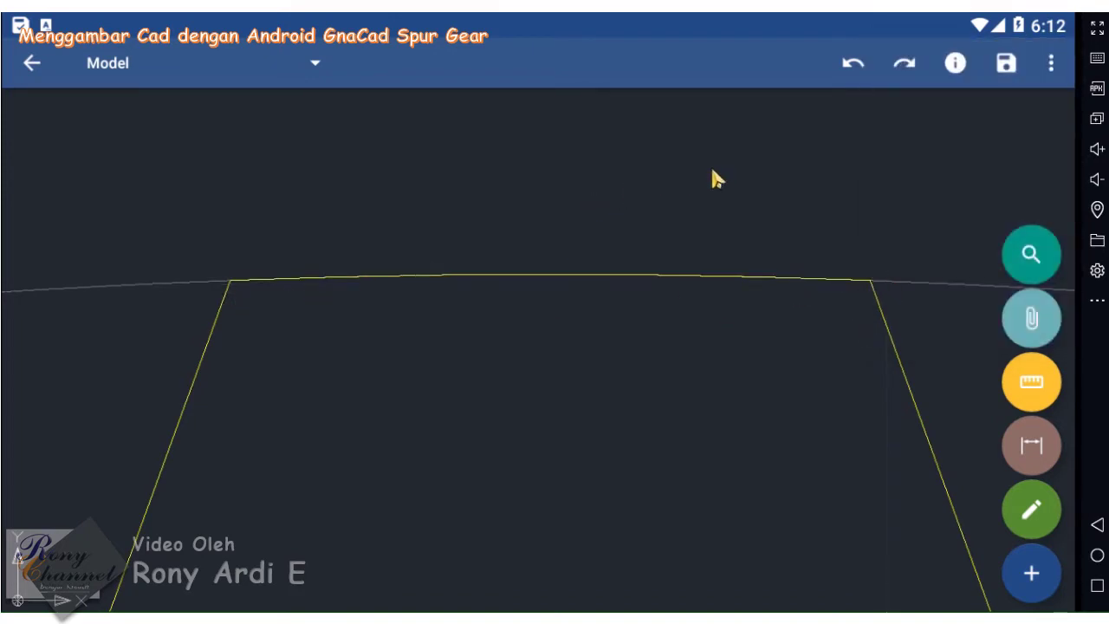
pyautogui.scroll(-2, 724, 156)
pyautogui.scroll(-2, 724, 158)
pyautogui.scroll(-2, 719, 165)
pyautogui.scroll(2, 684, 166)
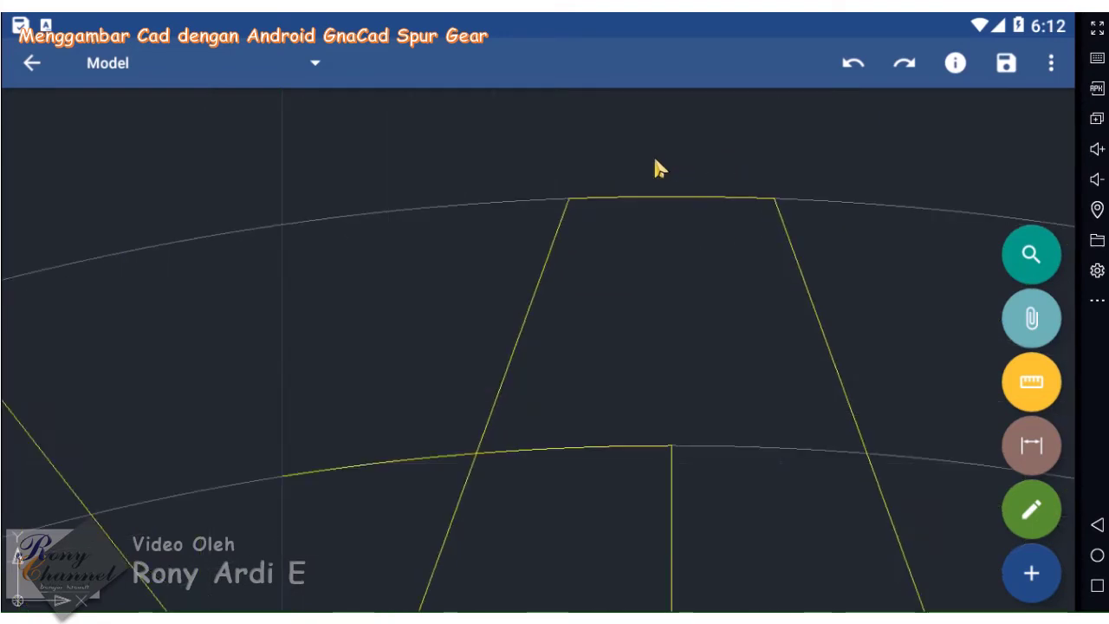
# - Select the tip arc and view its Properties: 88° to 92°, 4.1262 mm long
pyautogui.click(651, 201)
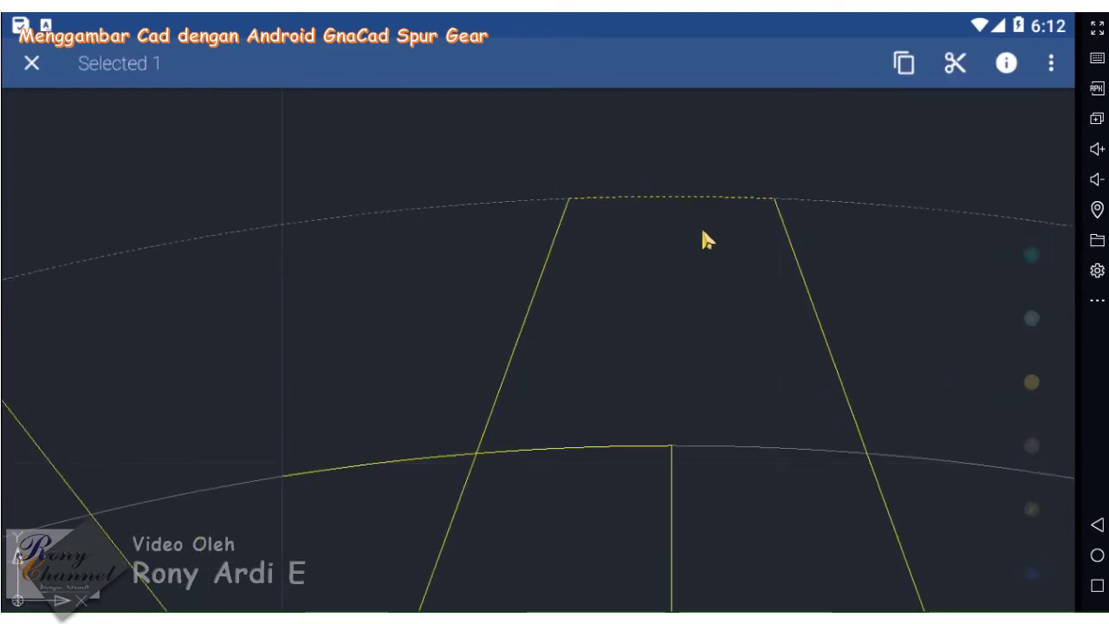
pyautogui.click(26, 69)
pyautogui.click(511, 145)
pyautogui.click(814, 307)
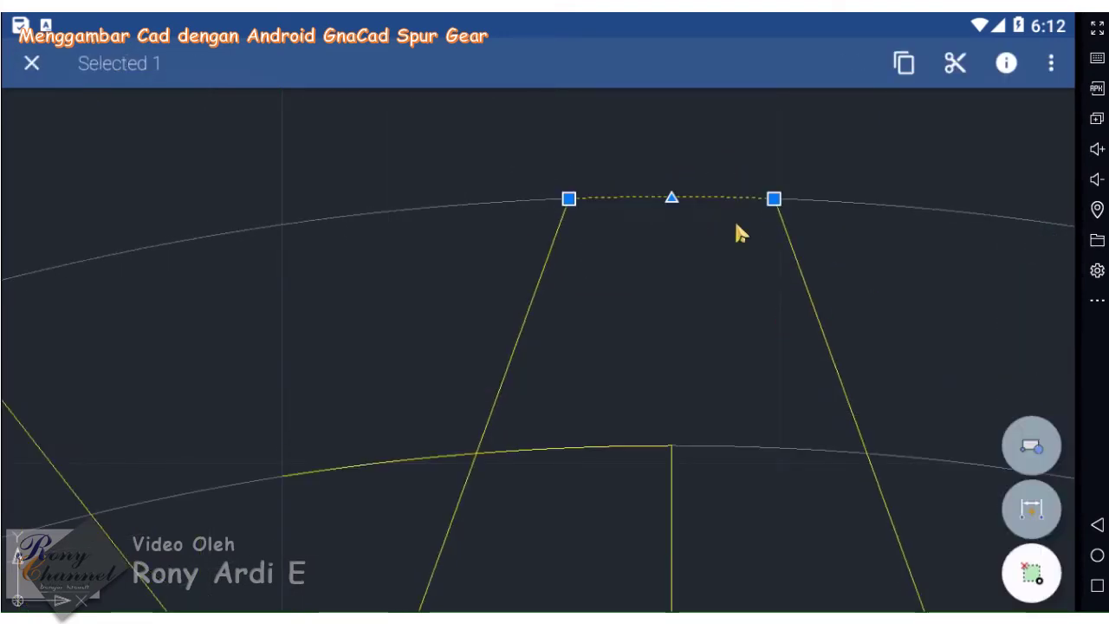
pyautogui.click(1005, 65)
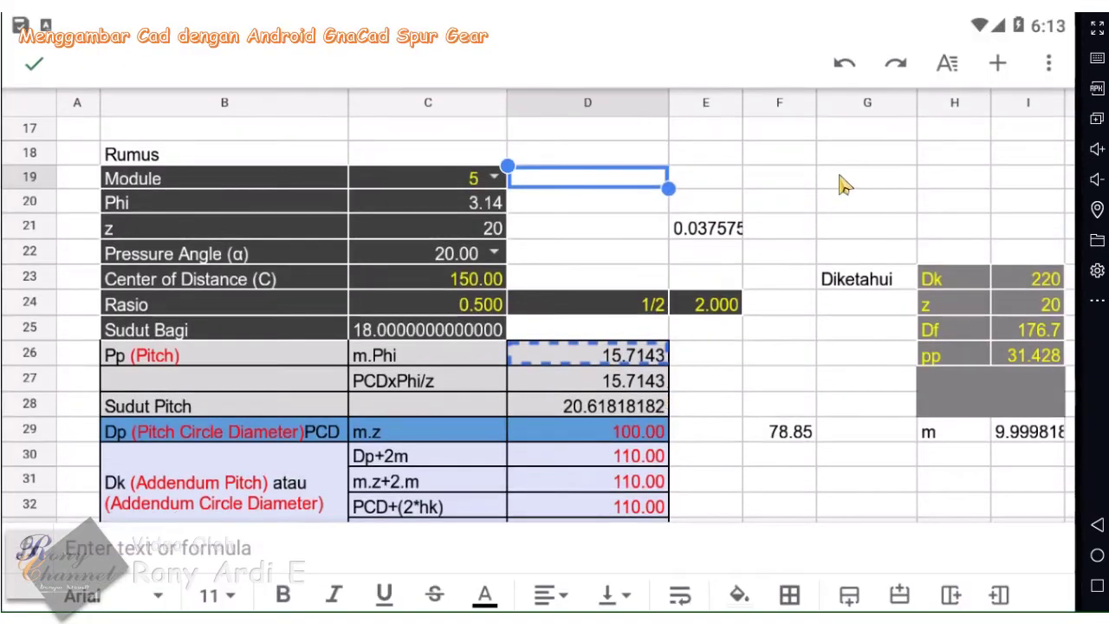
# - Clear the stray digits typed into sheet cell G19
pyautogui.click(840, 182)
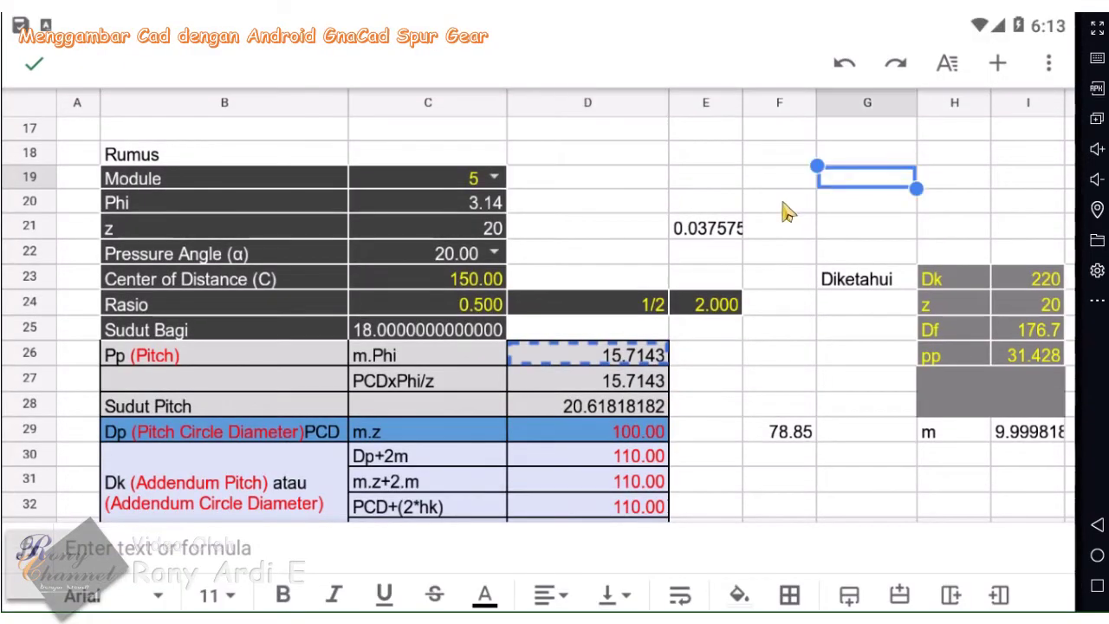
pyautogui.write('444444444444')
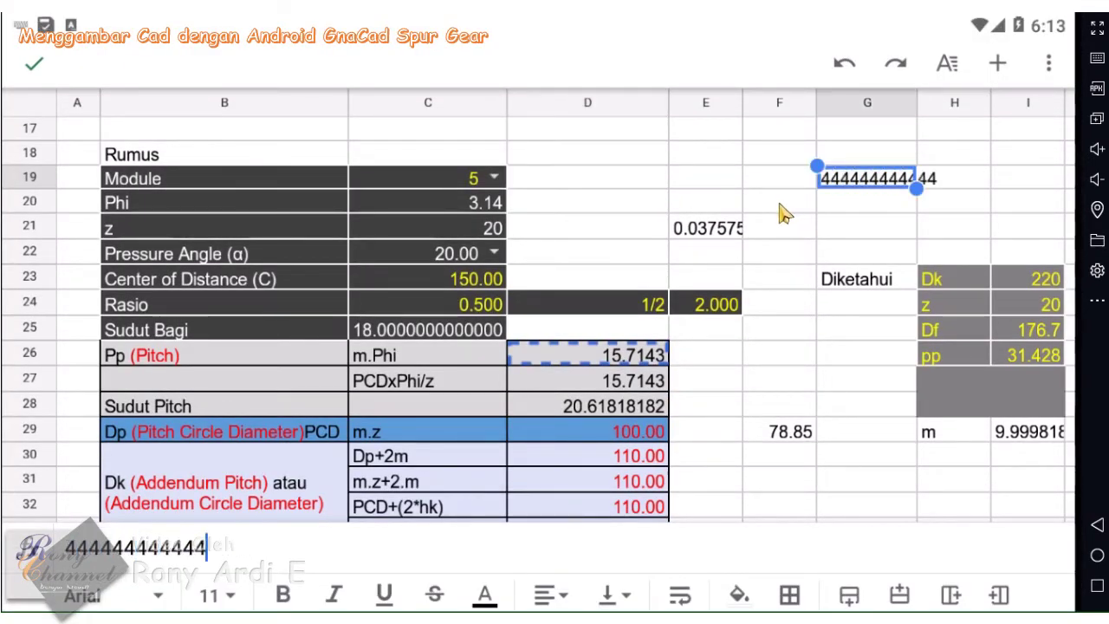
pyautogui.write('4444444444444444')
pyautogui.press('BackSpace')
pyautogui.press('BackSpace')
pyautogui.press('BackSpace')
pyautogui.press('BackSpace')
pyautogui.press('BackSpace')
pyautogui.press('BackSpace')
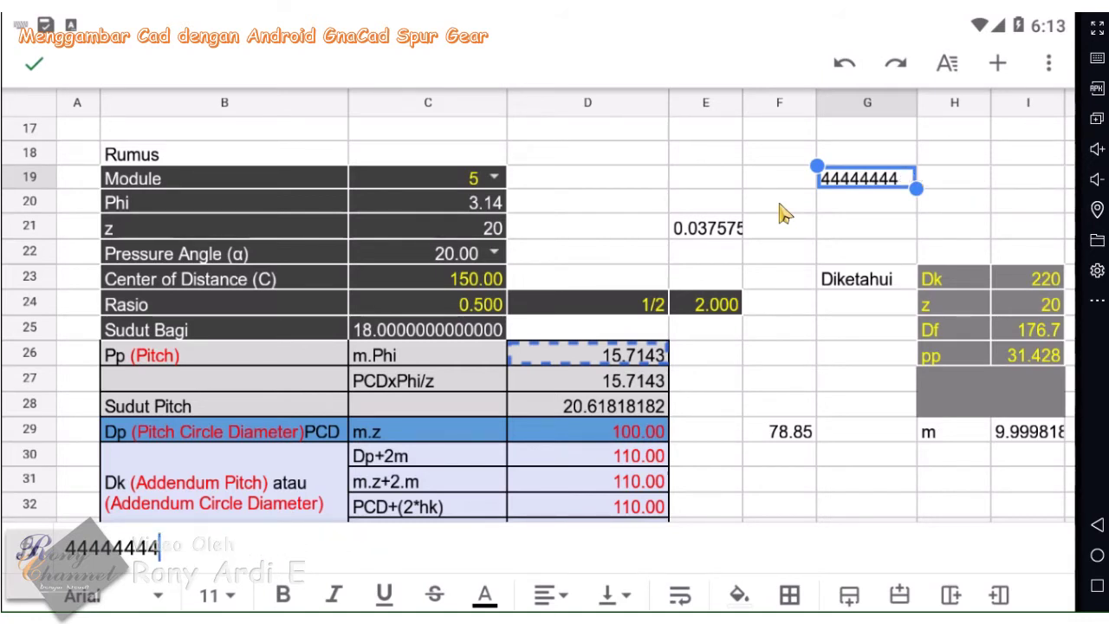
pyautogui.press('BackSpace')
pyautogui.press('BackSpace')
pyautogui.press('BackSpace')
pyautogui.click(728, 136)
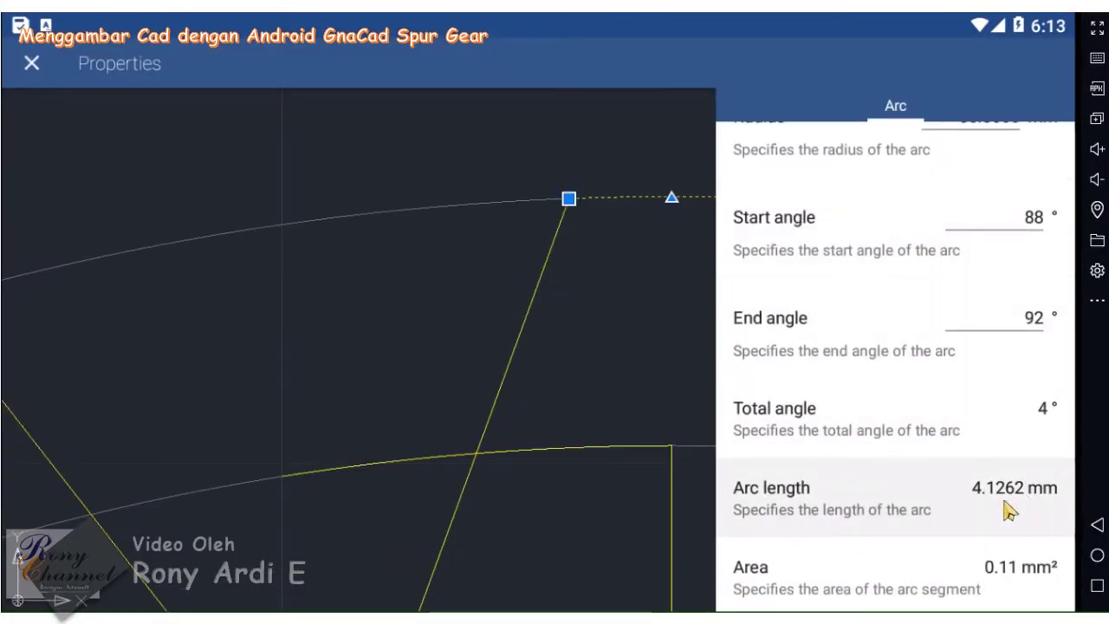
# - Close the arc's Properties panel and return to the drawing
pyautogui.click(31, 68)
pyautogui.scroll(-1, 644, 148)
pyautogui.scroll(-2, 644, 143)
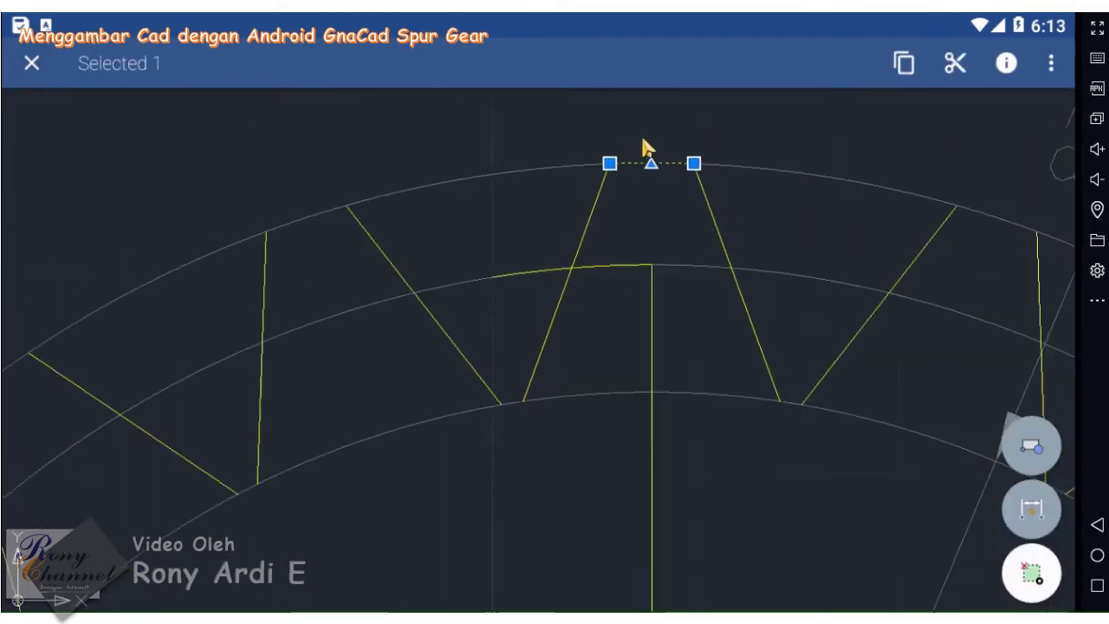
# - Start a Start-Center-Length arc at the root circle's top quadrant, centred on the gear centre
pyautogui.click(679, 293)
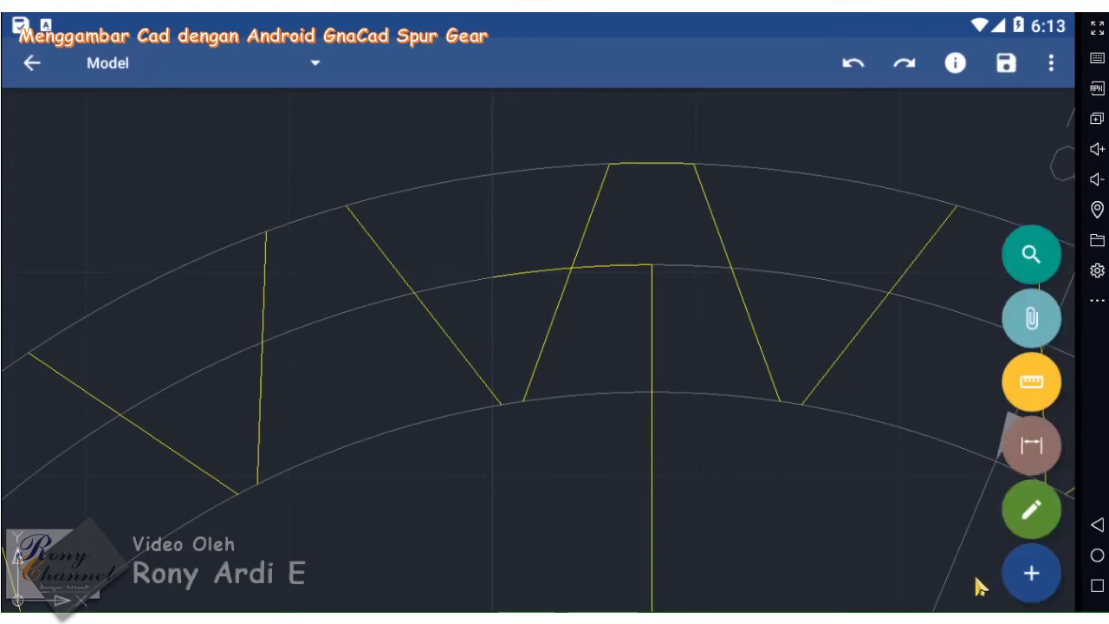
pyautogui.click(1031, 580)
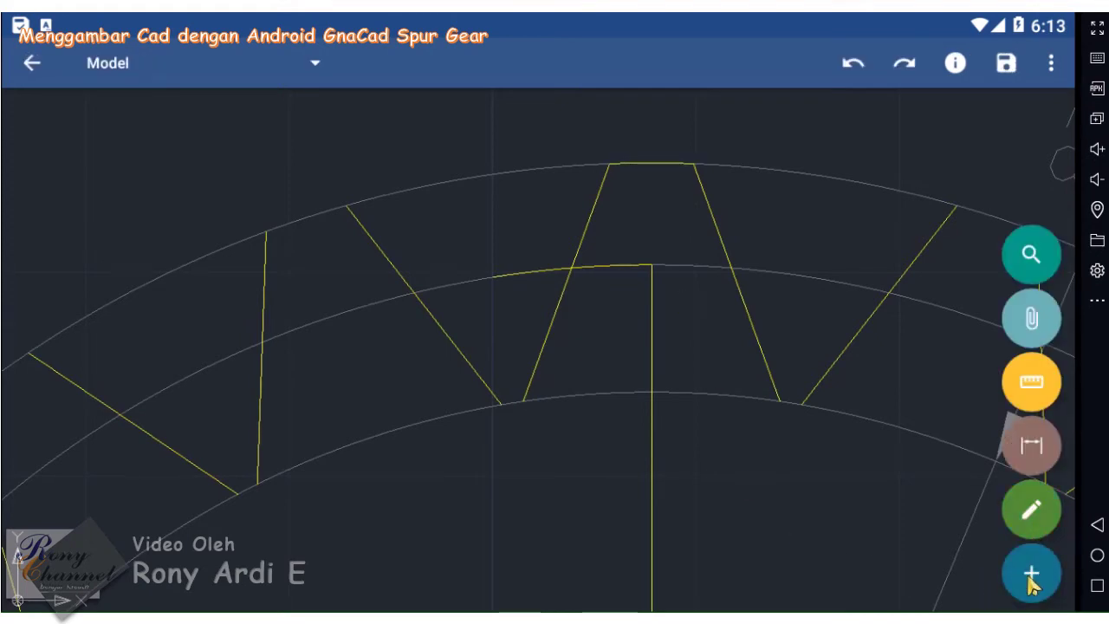
pyautogui.click(1031, 513)
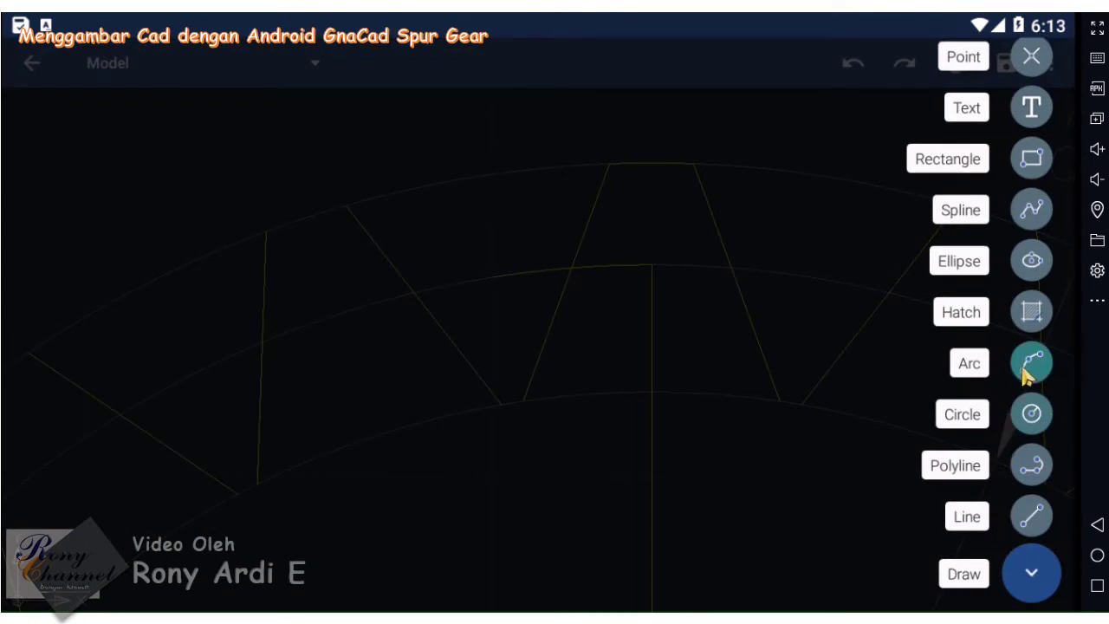
pyautogui.click(1029, 368)
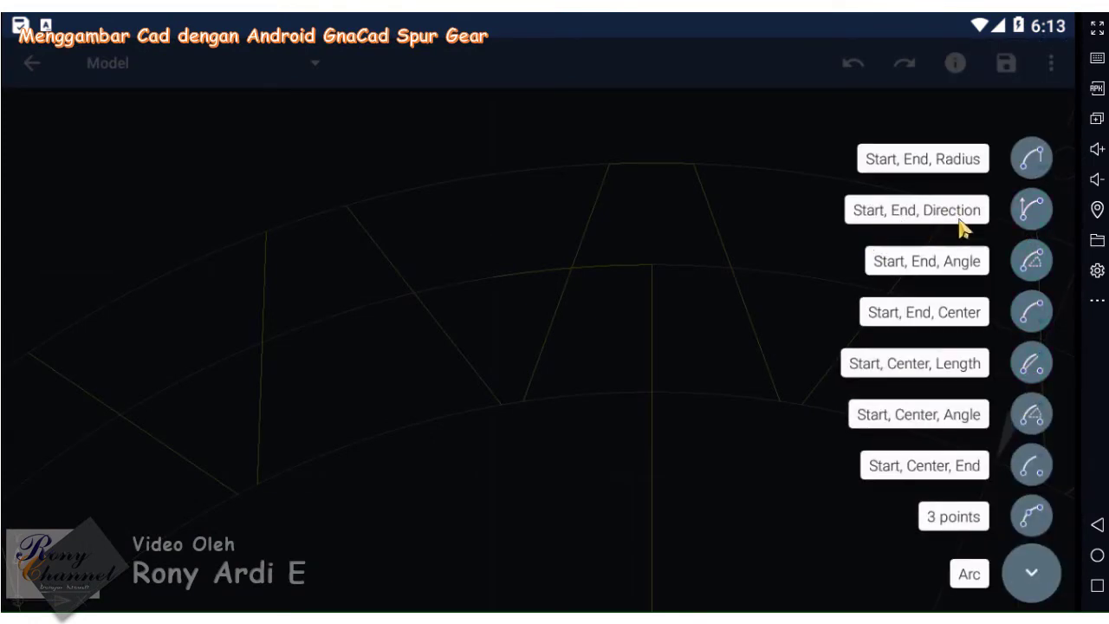
pyautogui.click(1035, 368)
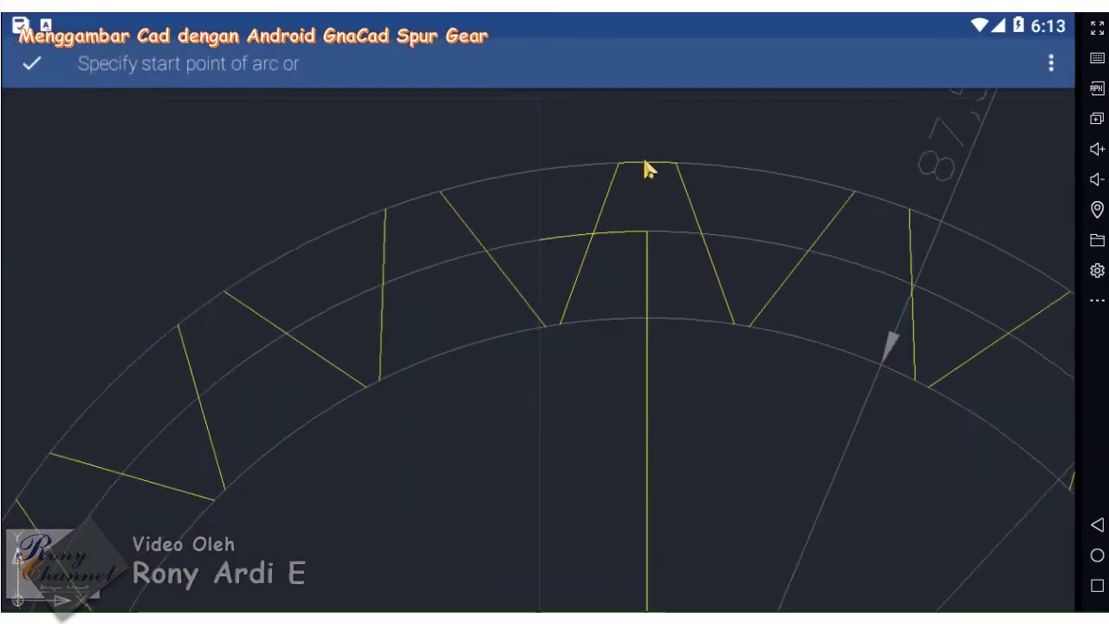
pyautogui.scroll(-3, 645, 169)
pyautogui.scroll(1, 645, 167)
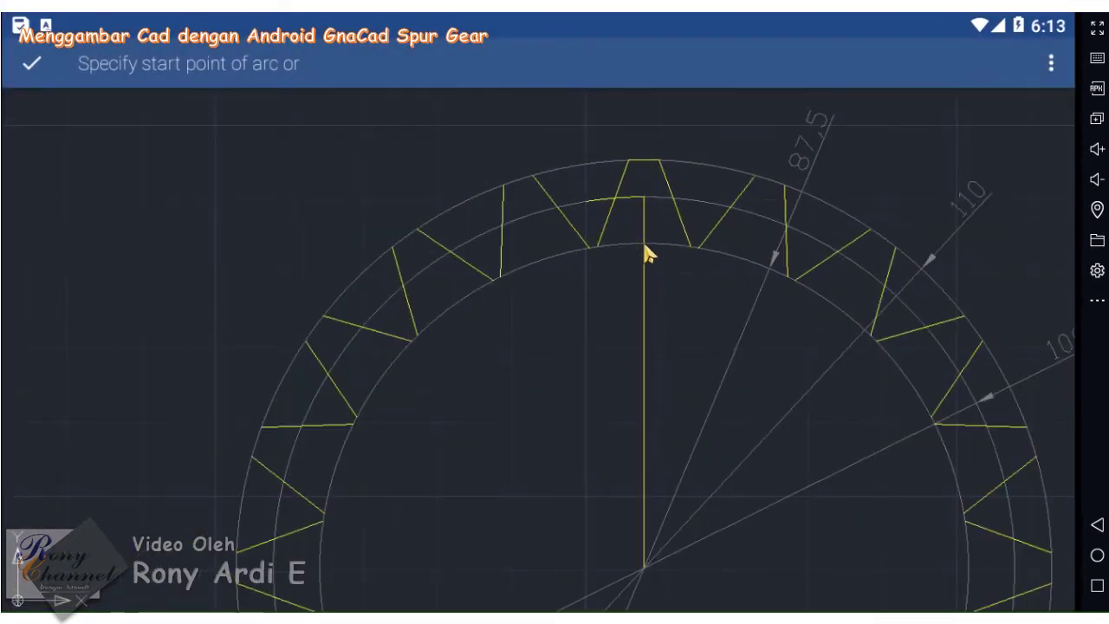
pyautogui.click(644, 245)
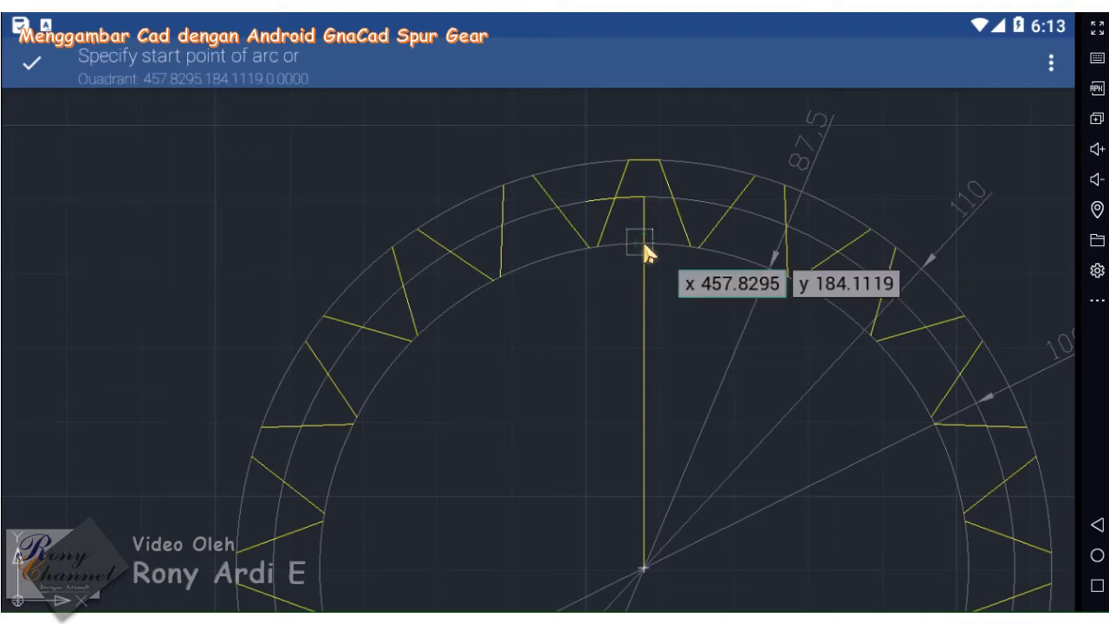
pyautogui.click(29, 66)
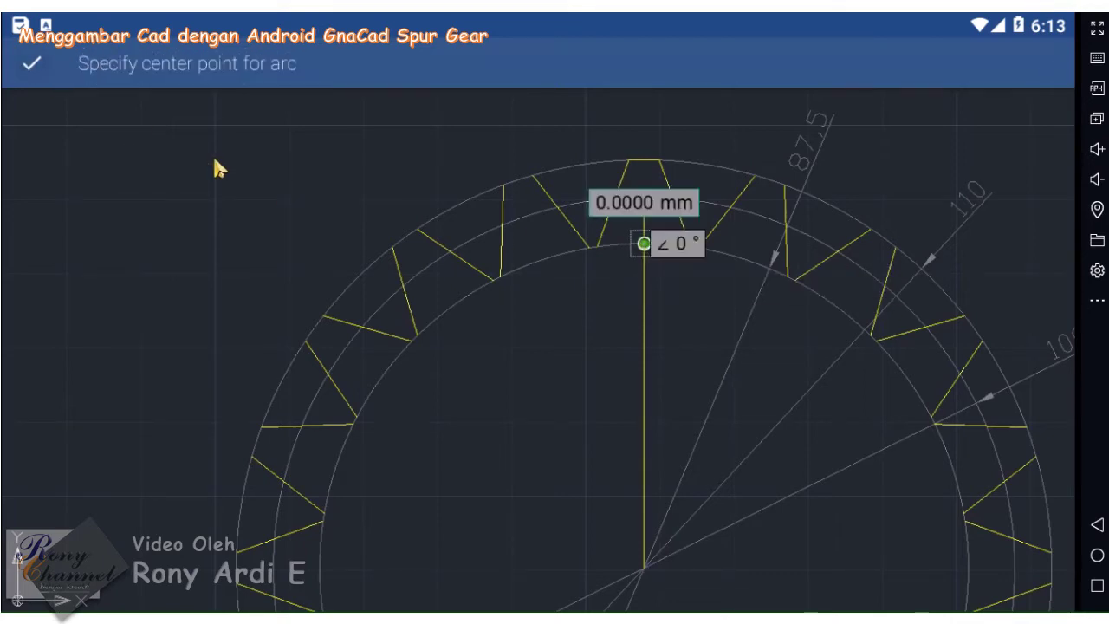
pyautogui.click(643, 567)
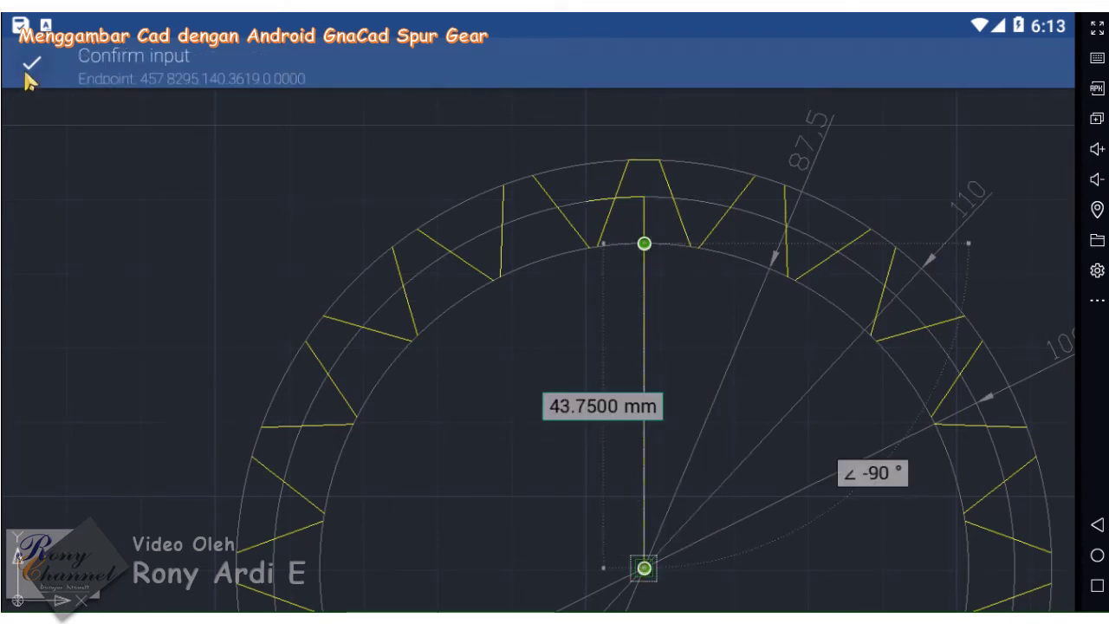
pyautogui.click(29, 72)
# - Enter a 4.1262 mm chord length to complete the root-circle arc
pyautogui.click(636, 526)
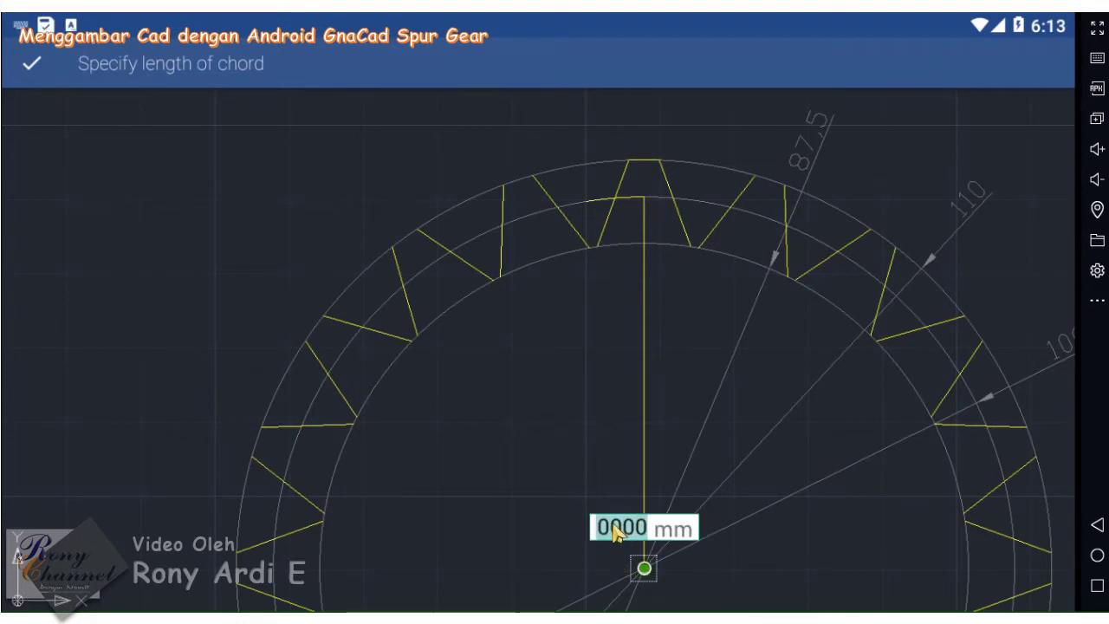
pyautogui.write('4')
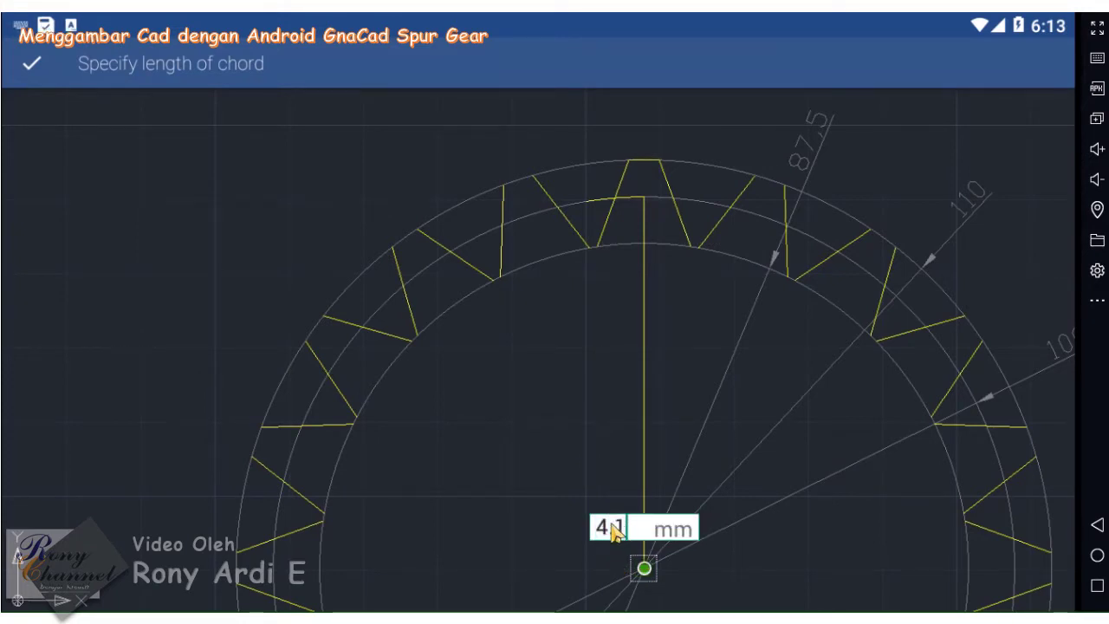
pyautogui.write('.62')
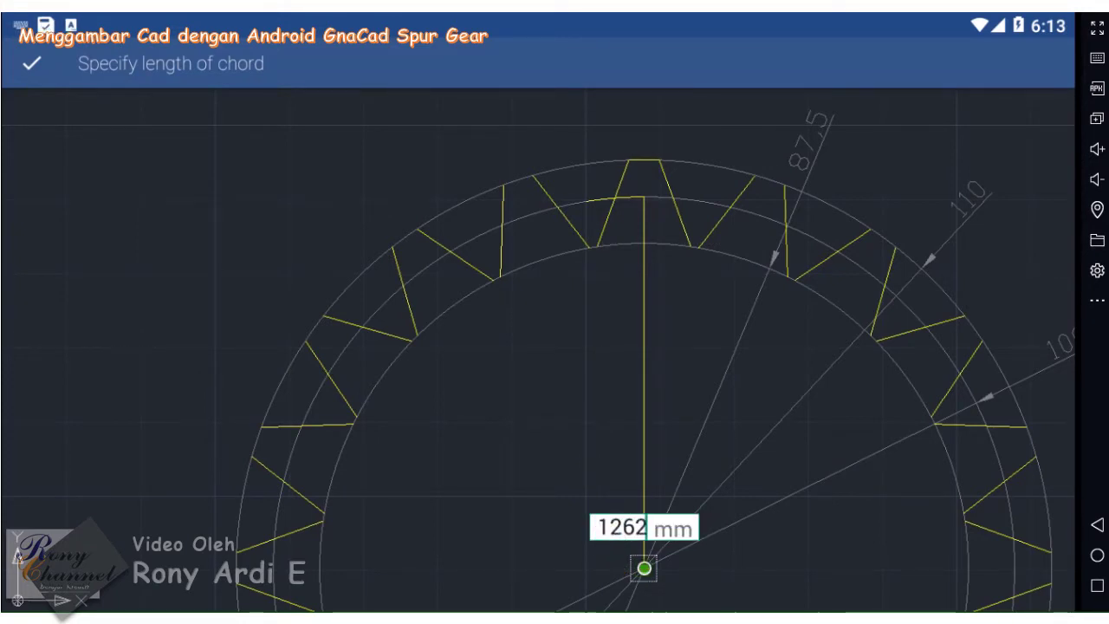
pyautogui.press('Return')
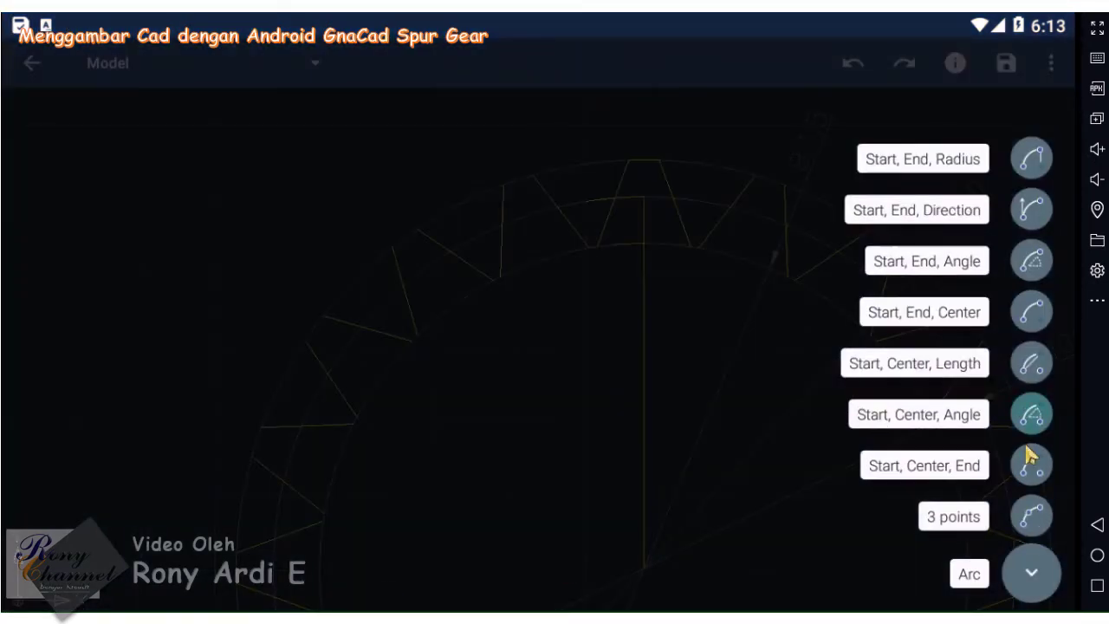
pyautogui.click(1030, 576)
pyautogui.click(1031, 574)
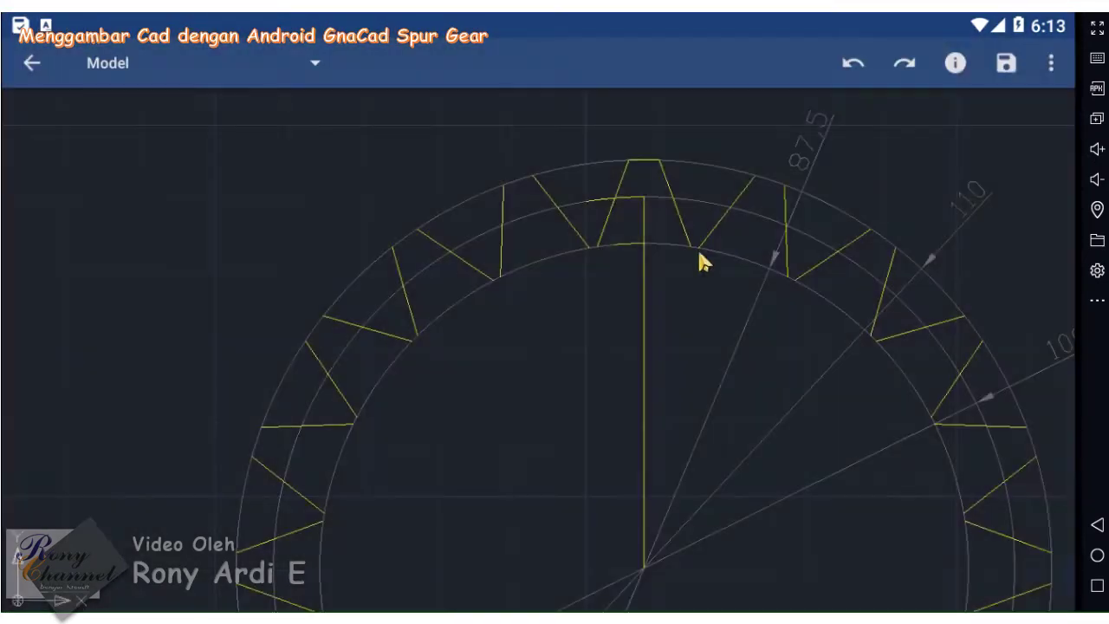
pyautogui.click(641, 160)
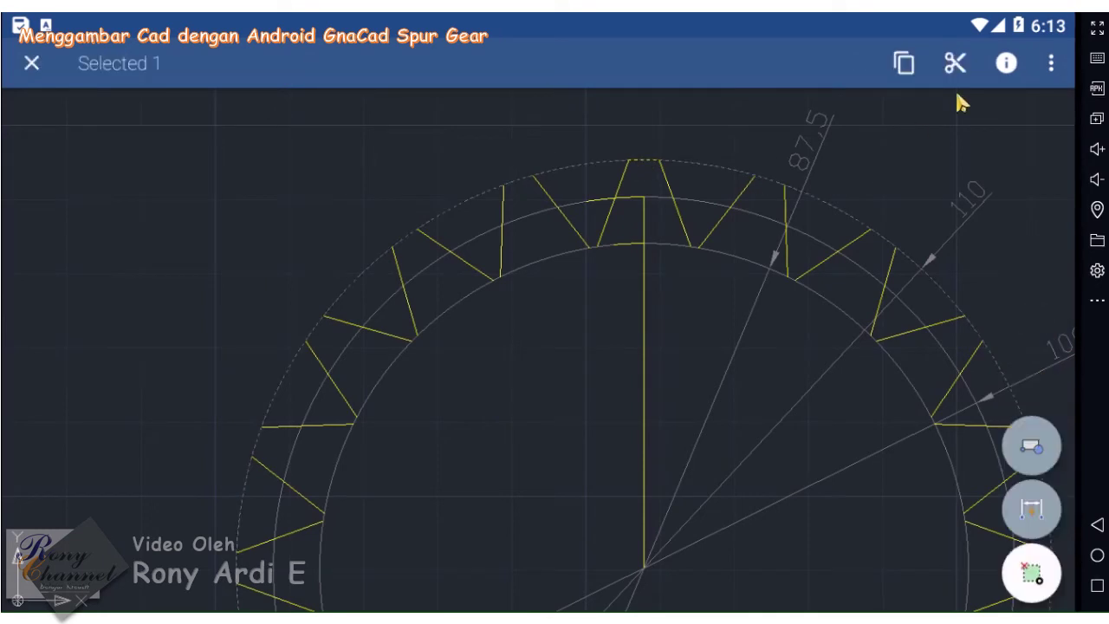
pyautogui.click(39, 63)
pyautogui.click(597, 121)
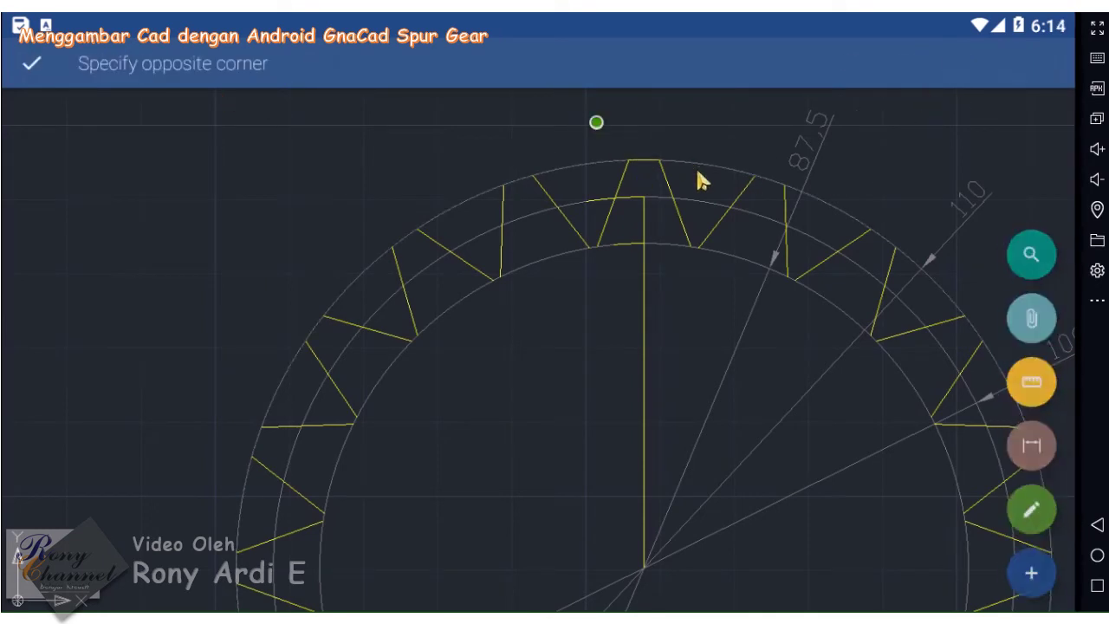
pyautogui.click(700, 179)
pyautogui.click(1016, 71)
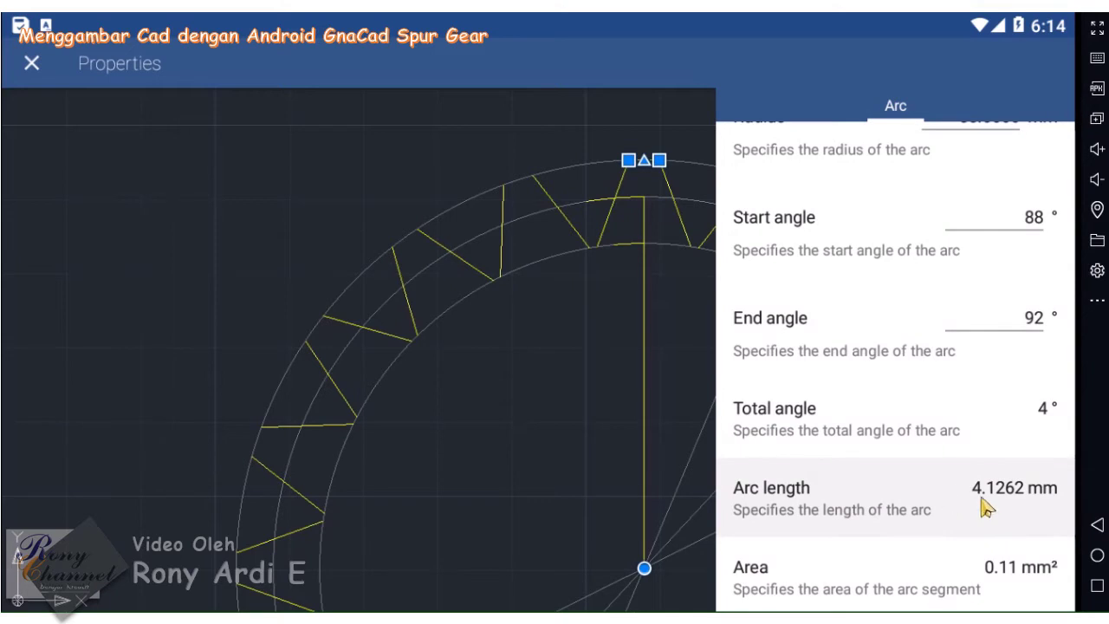
pyautogui.click(31, 63)
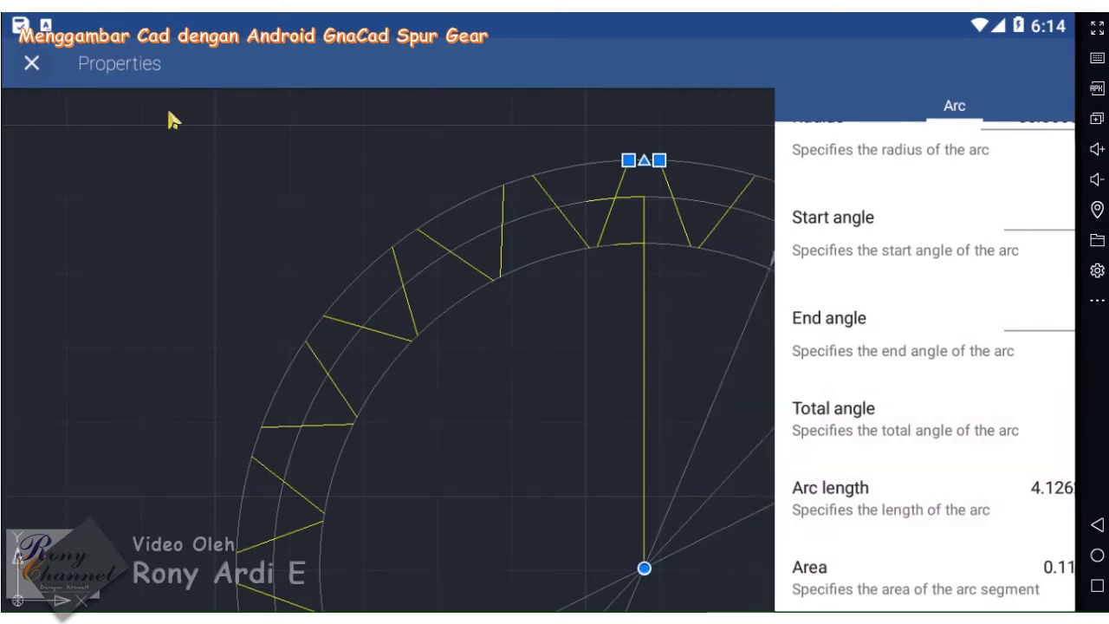
pyautogui.click(199, 117)
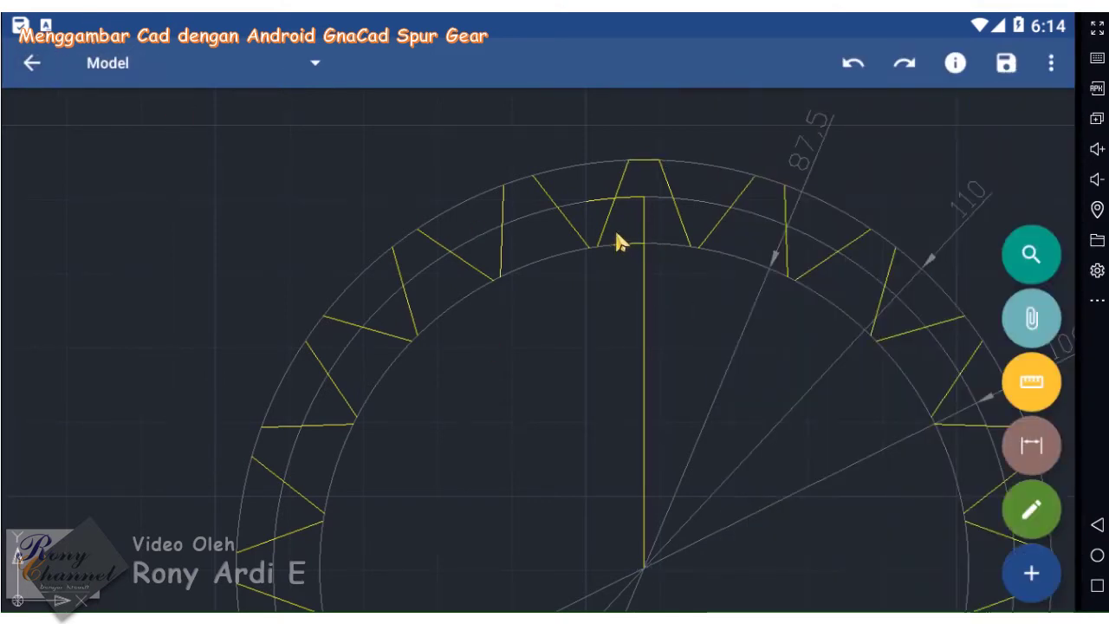
pyautogui.click(614, 227)
pyautogui.click(663, 267)
pyautogui.click(33, 64)
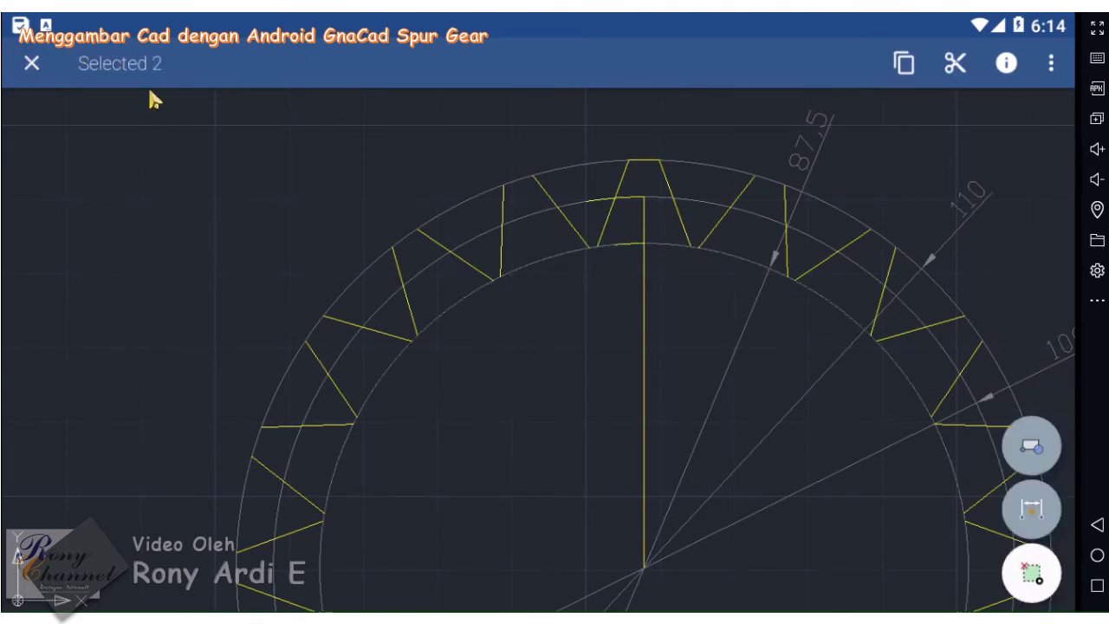
pyautogui.click(592, 222)
pyautogui.click(668, 270)
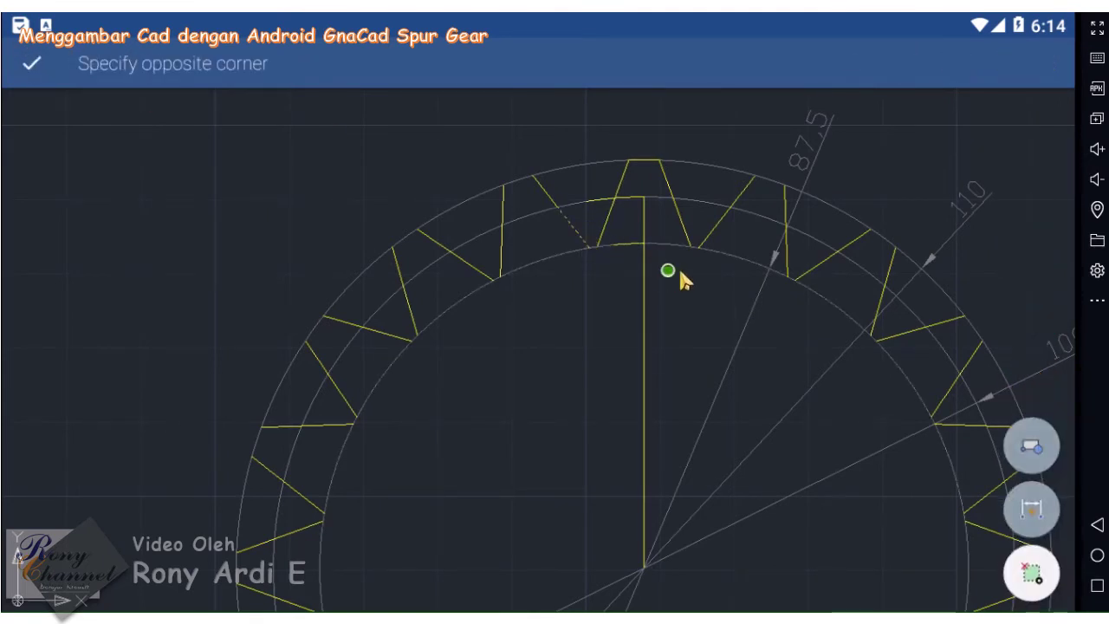
pyautogui.click(574, 223)
pyautogui.scroll(3, 614, 243)
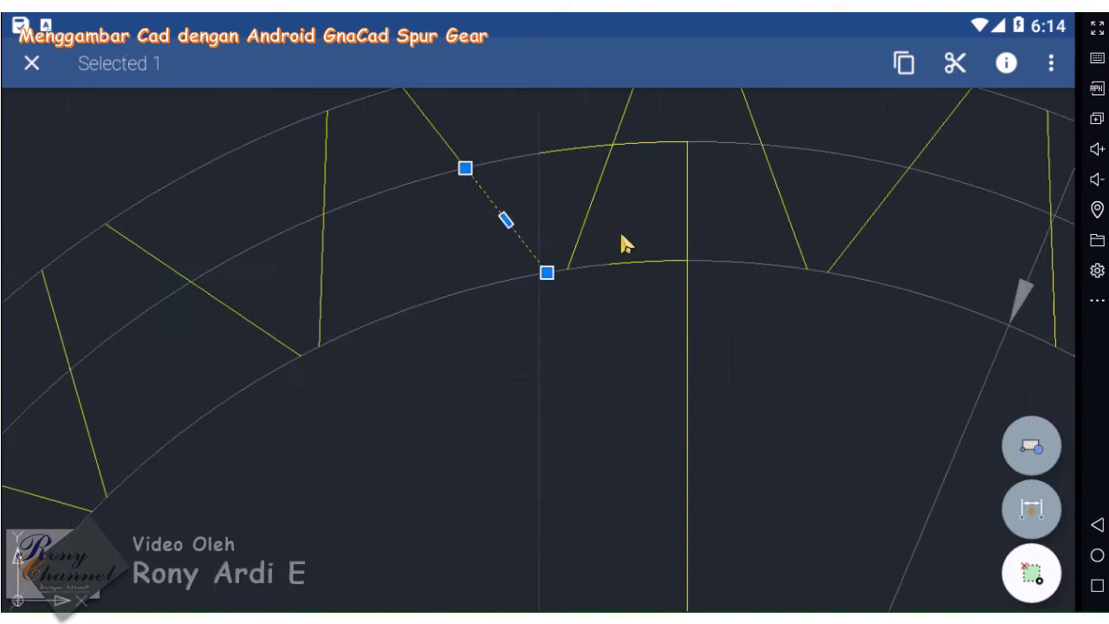
pyautogui.click(32, 63)
pyautogui.click(515, 168)
pyautogui.click(781, 322)
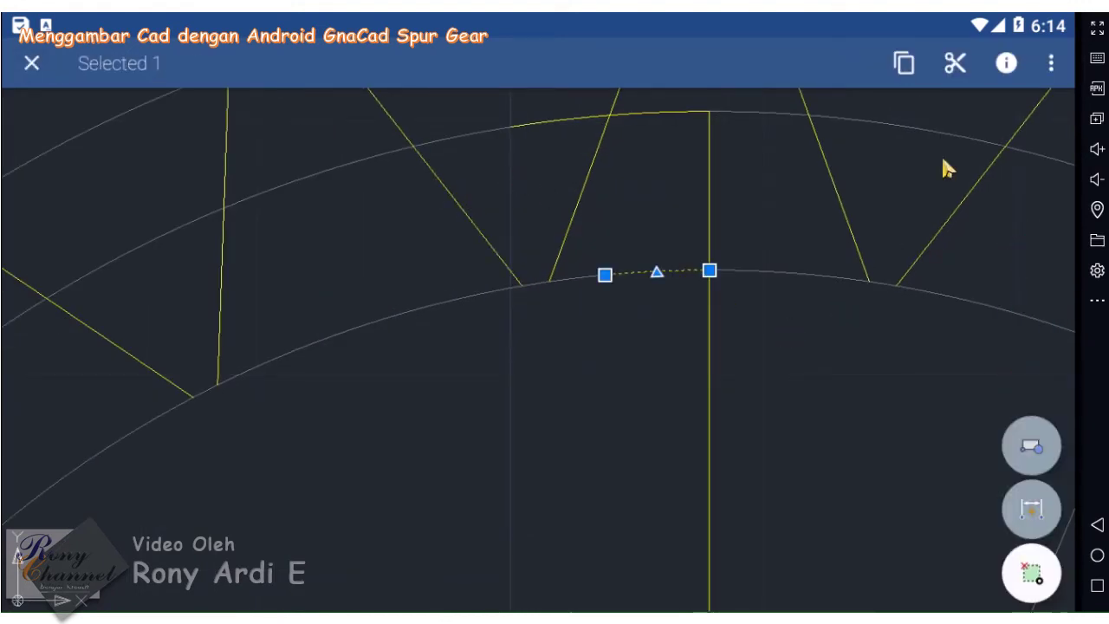
pyautogui.click(1005, 63)
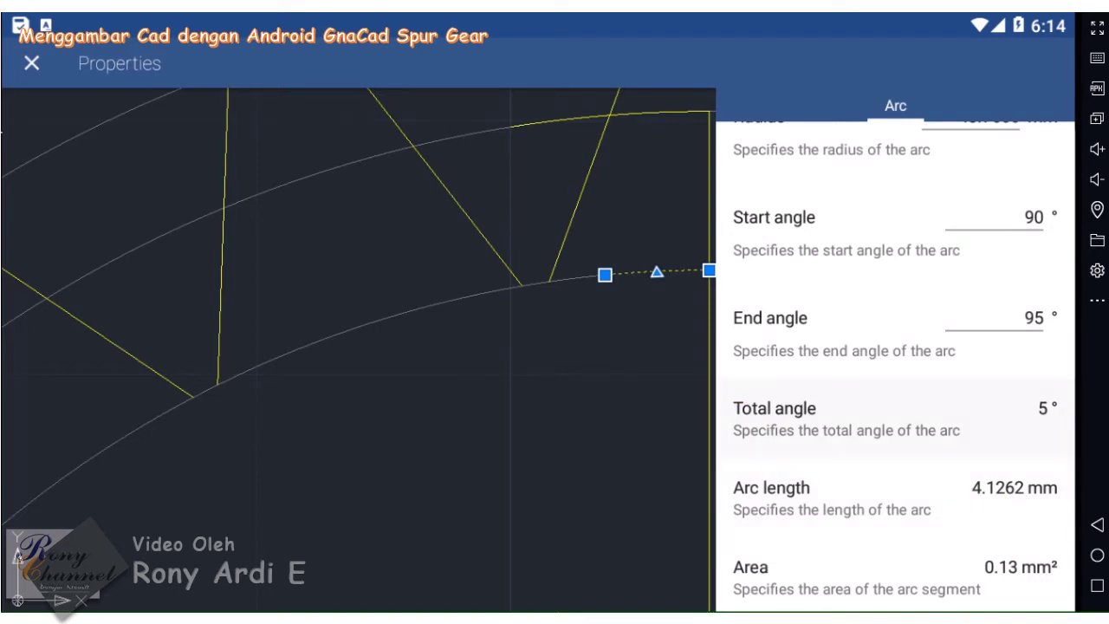
pyautogui.click(32, 63)
pyautogui.click(147, 118)
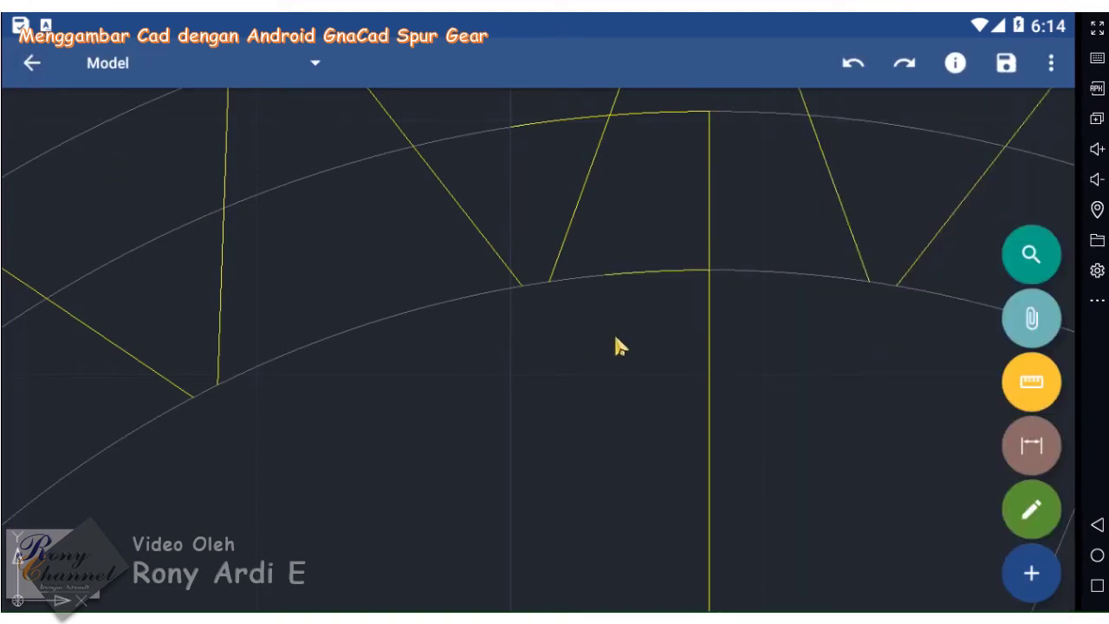
# - Start a three-point arc at the foot of one tooth flank on the root circle
pyautogui.scroll(-2, 616, 343)
pyautogui.scroll(-2, 688, 313)
pyautogui.scroll(2, 603, 315)
pyautogui.scroll(2, 643, 321)
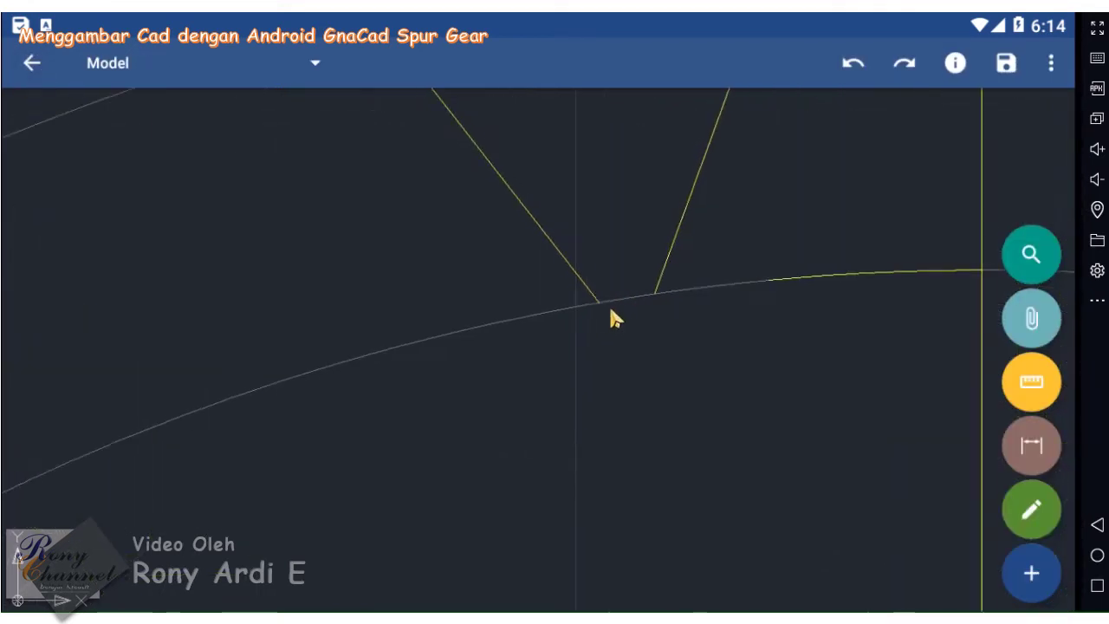
pyautogui.scroll(2, 614, 317)
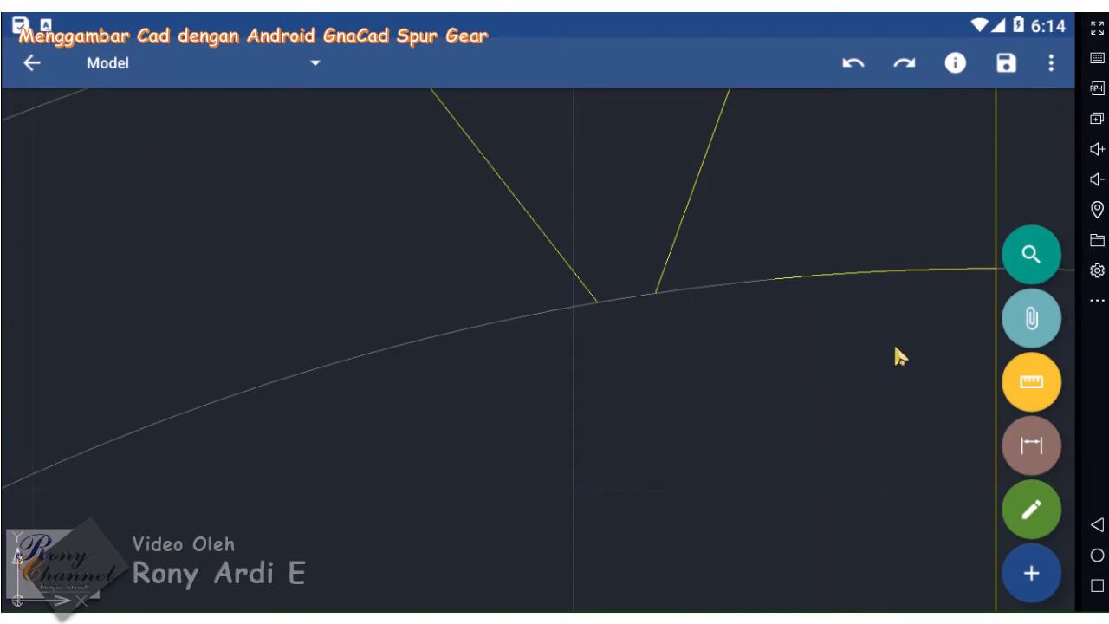
pyautogui.click(1022, 582)
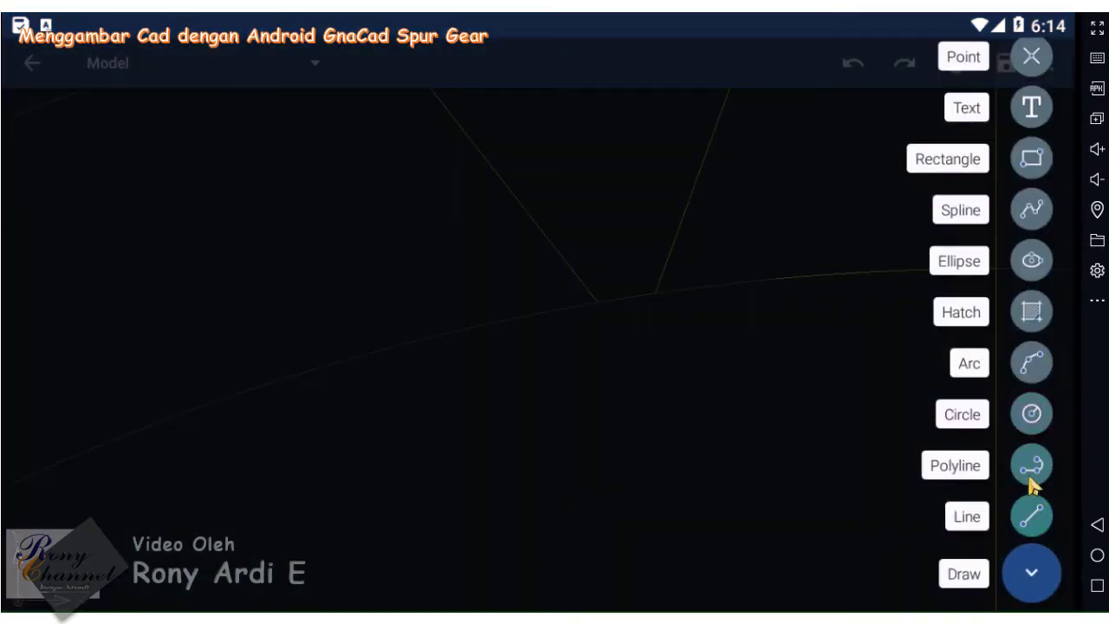
pyautogui.click(1032, 364)
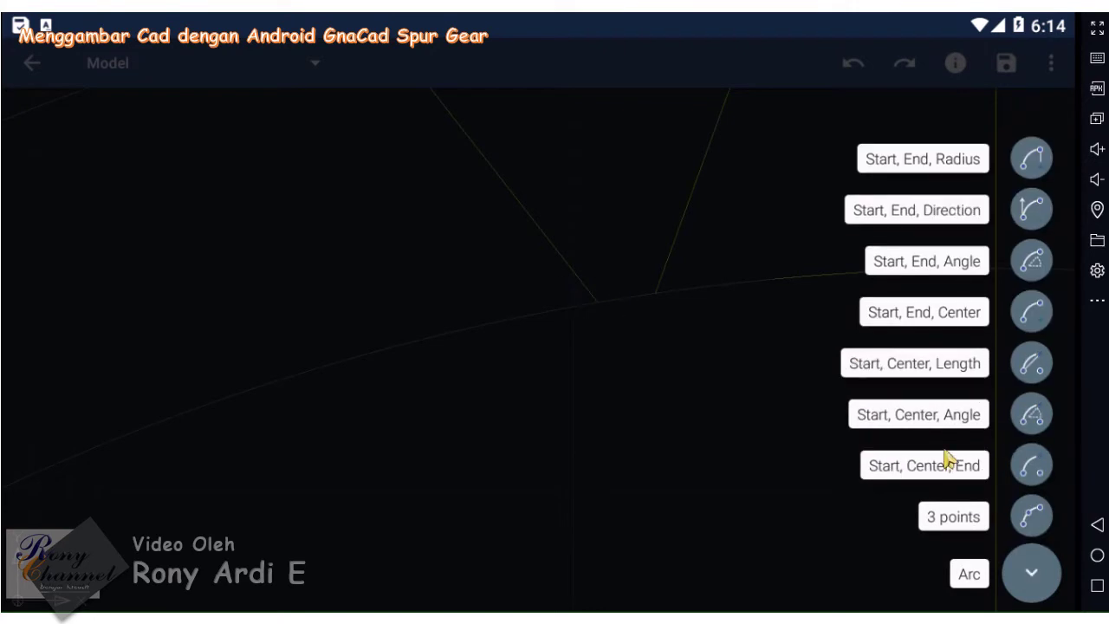
pyautogui.click(1031, 520)
pyautogui.scroll(2, 631, 305)
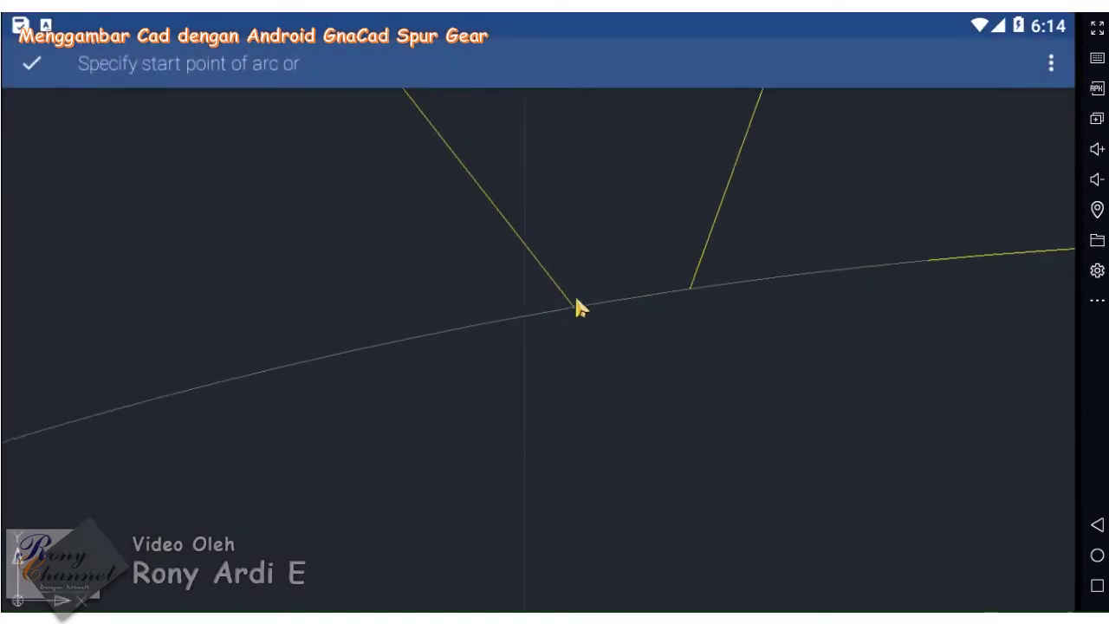
pyautogui.scroll(2, 574, 299)
pyautogui.scroll(2, 608, 331)
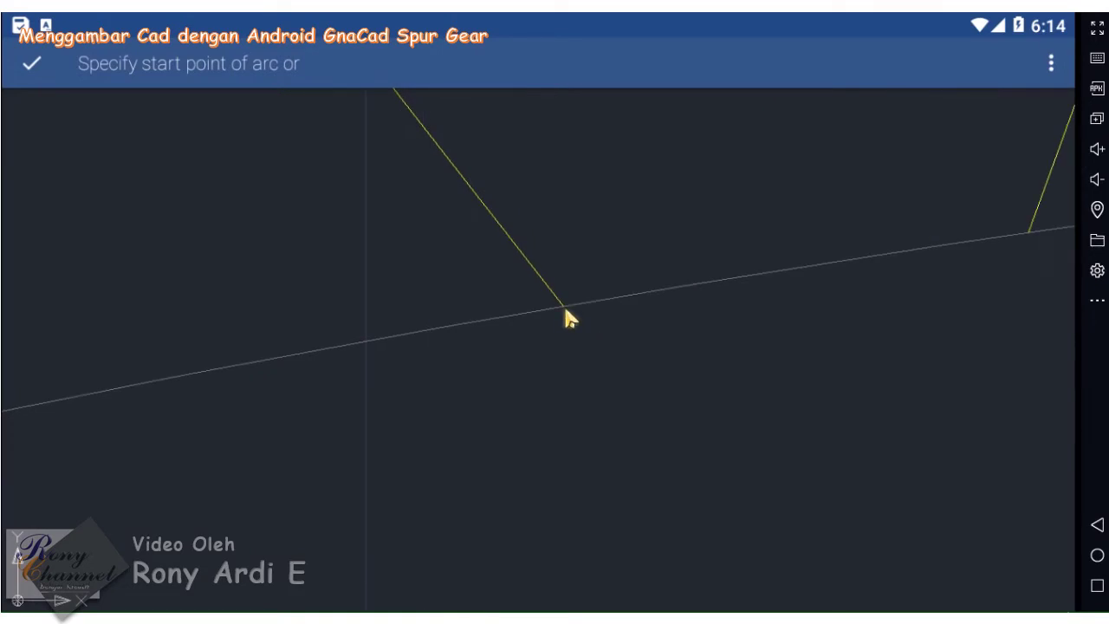
pyautogui.click(563, 308)
pyautogui.click(35, 61)
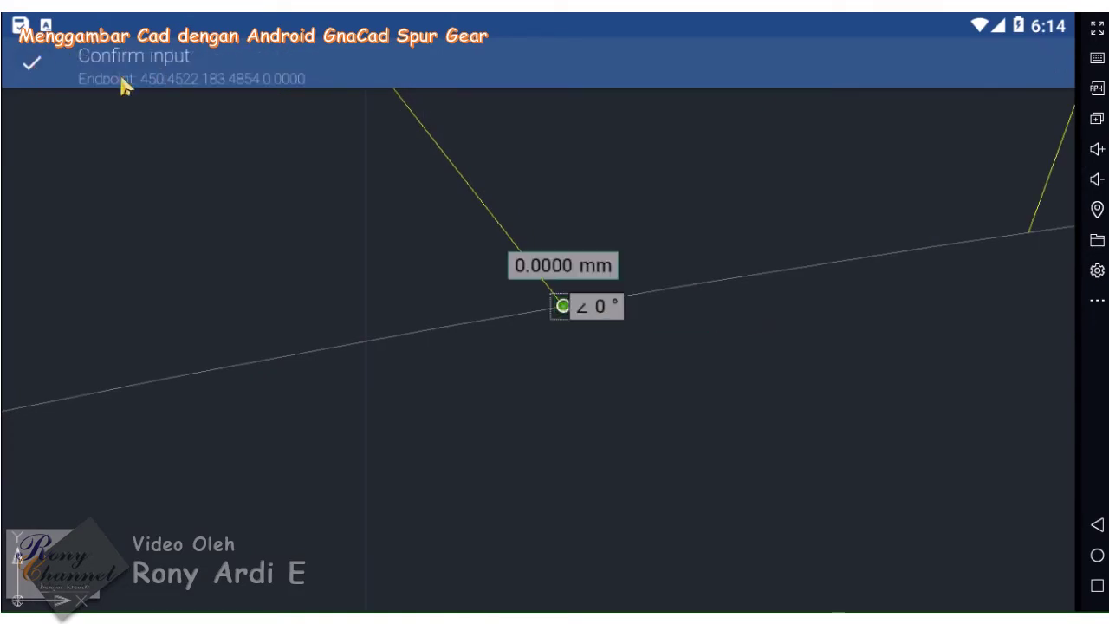
# - Place the arc's second point on the root circle and end it at the next flank's foot
pyautogui.moveTo(786, 271); pyautogui.dragTo(785, 275)
pyautogui.click(35, 64)
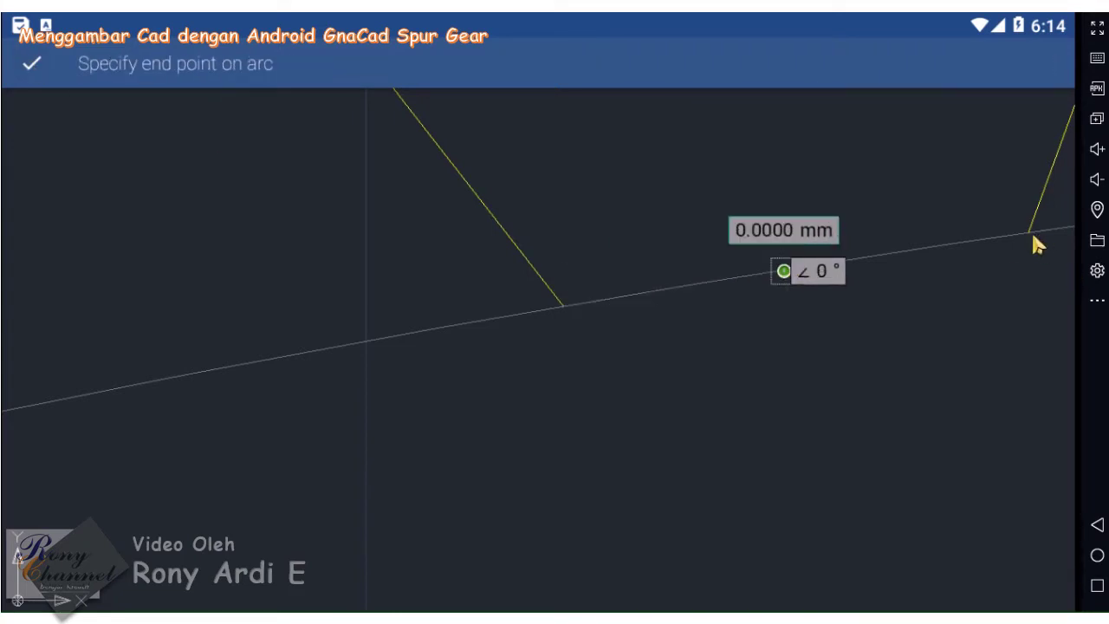
pyautogui.moveTo(1026, 230); pyautogui.dragTo(1028, 232)
pyautogui.click(54, 77)
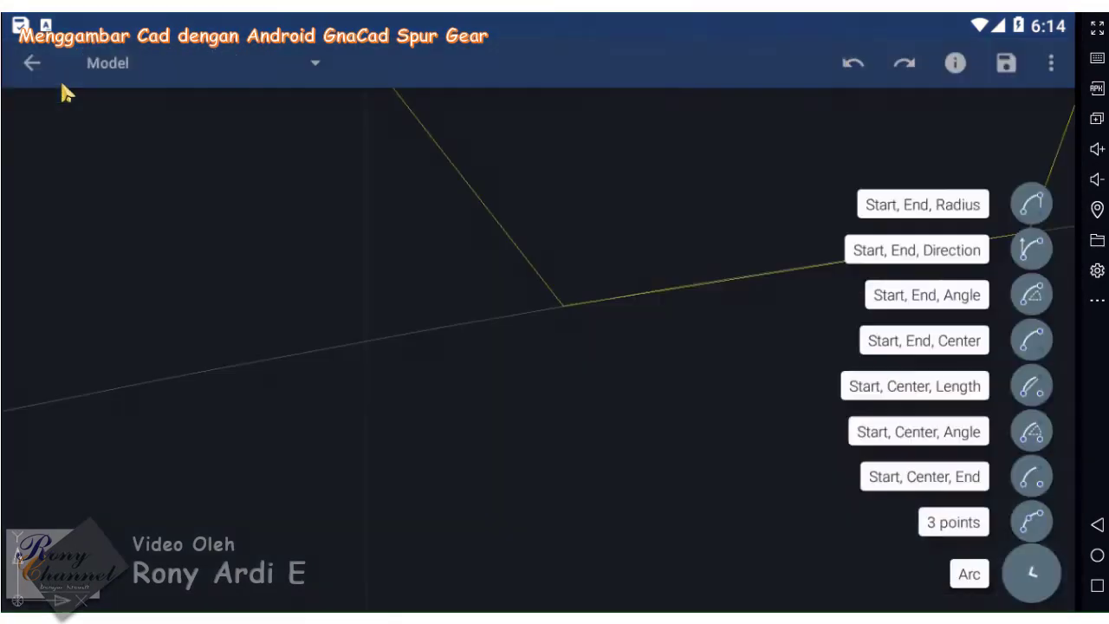
pyautogui.click(1044, 583)
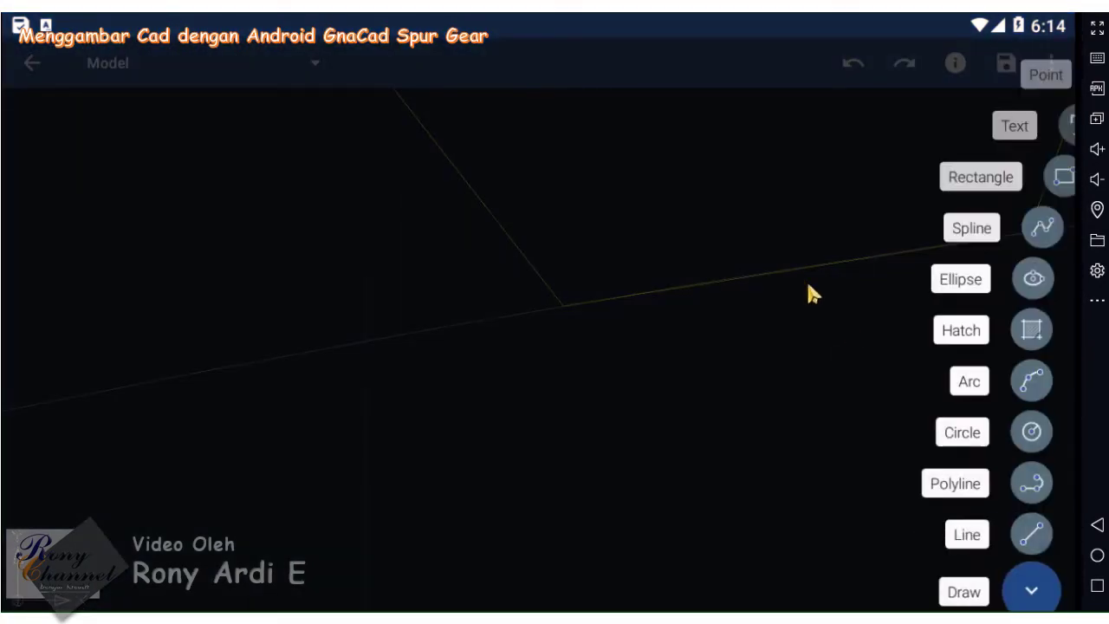
pyautogui.click(1048, 587)
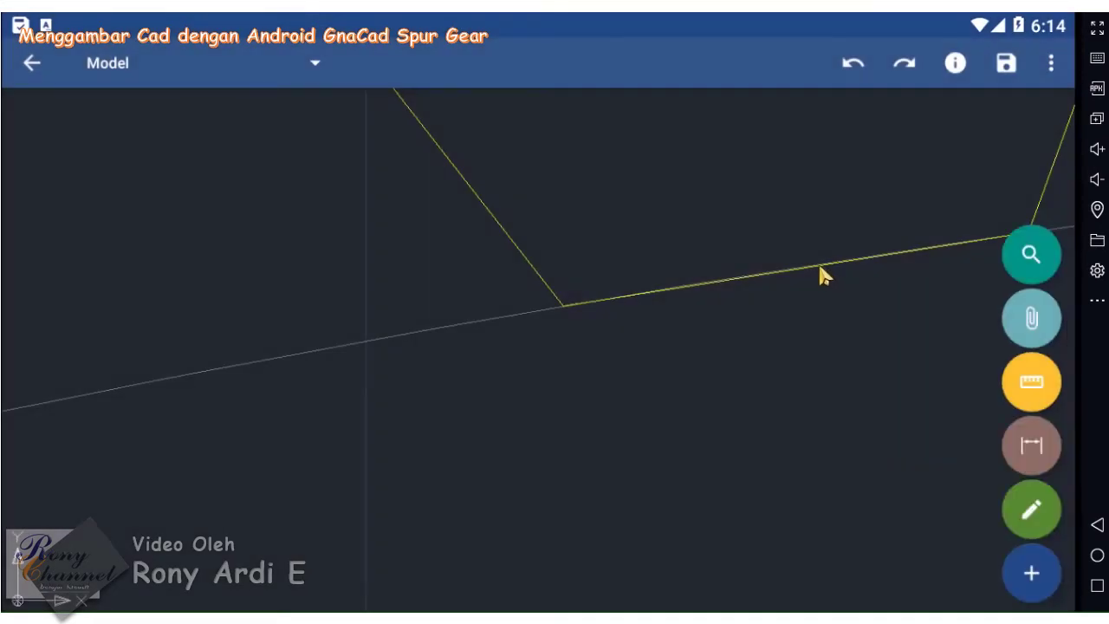
# - Window-select the root-circle arc between the two flank feet
pyautogui.click(818, 266)
pyautogui.click(31, 62)
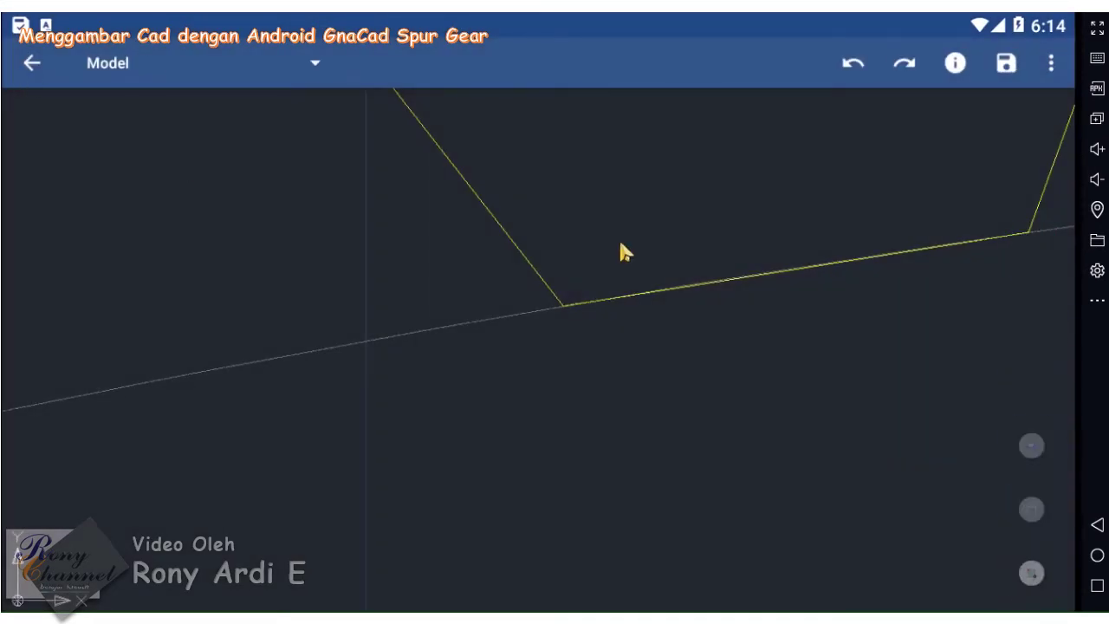
pyautogui.click(925, 282)
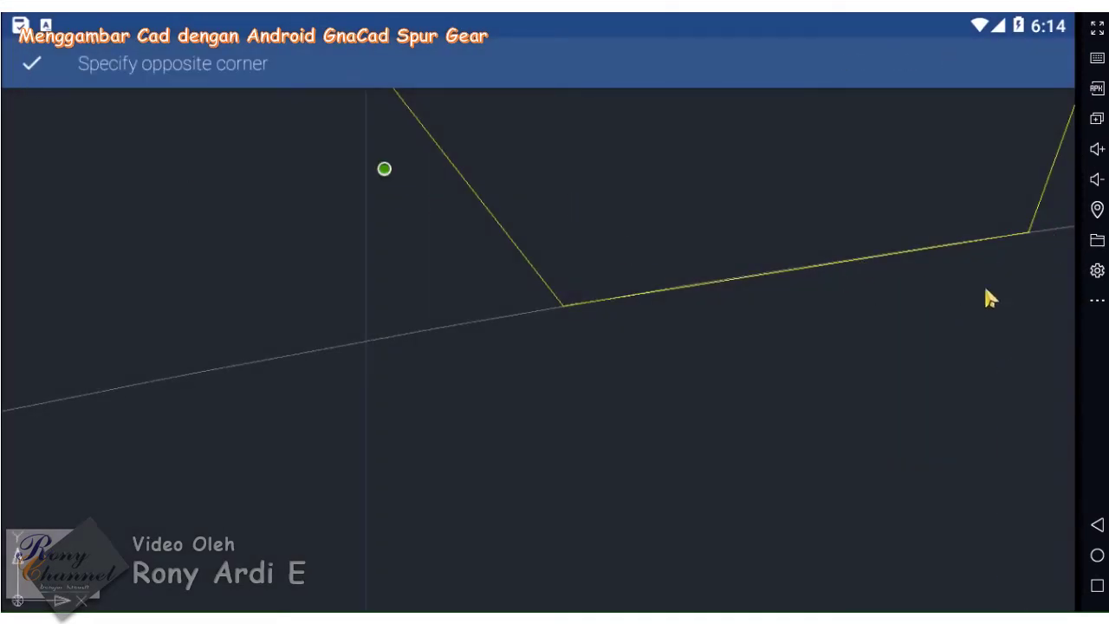
pyautogui.moveTo(988, 297); pyautogui.dragTo(829, 294)
pyautogui.click(845, 280)
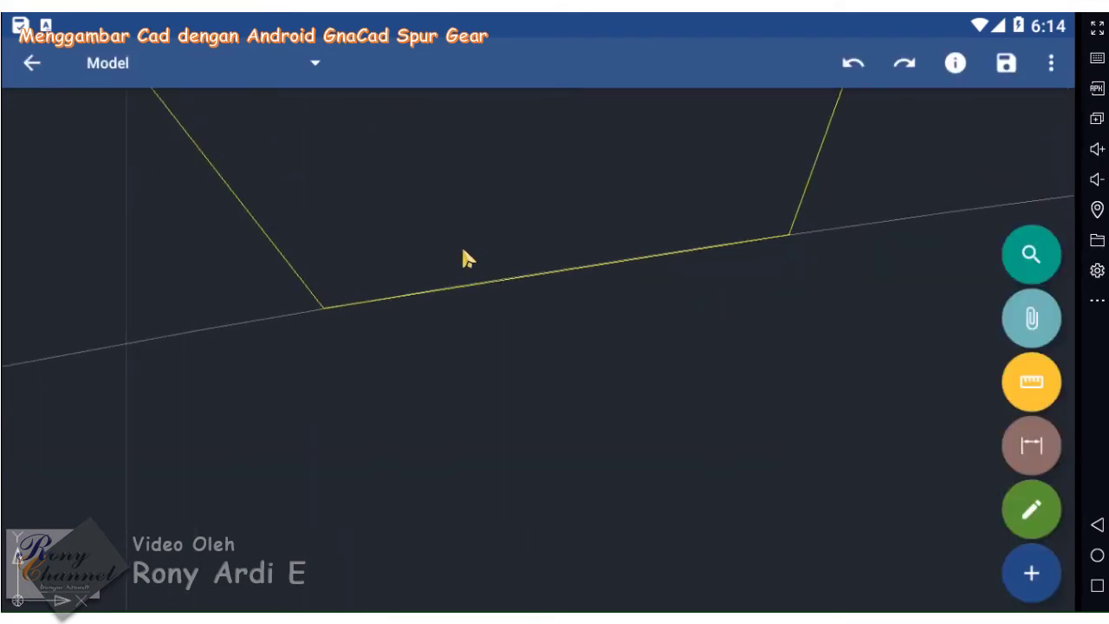
pyautogui.click(188, 194)
pyautogui.click(641, 272)
pyautogui.click(517, 286)
pyautogui.click(681, 179)
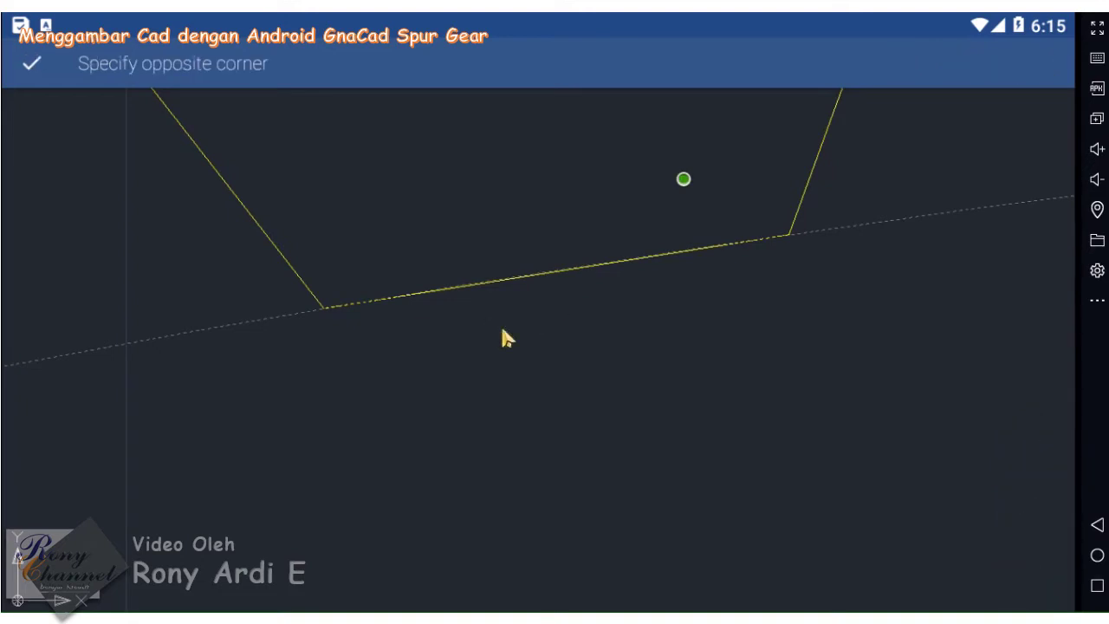
pyautogui.click(503, 337)
pyautogui.moveTo(252, 351); pyautogui.dragTo(210, 312)
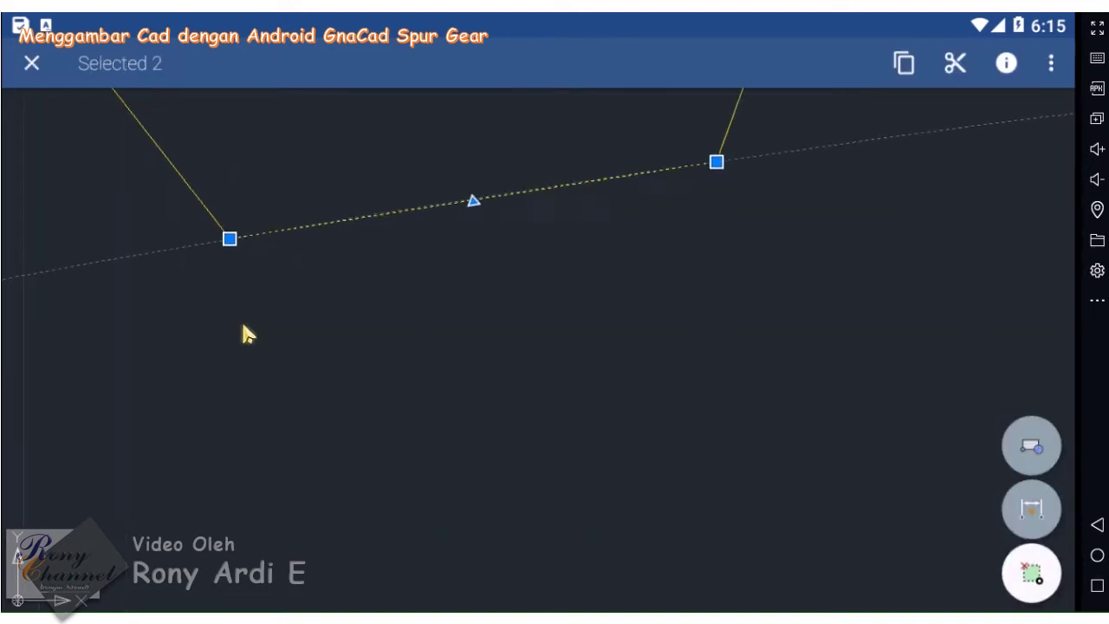
pyautogui.scroll(2, 245, 328)
# - Drag the arc's midpoint grip outward, then back onto the root circle, and deselect
pyautogui.click(551, 171)
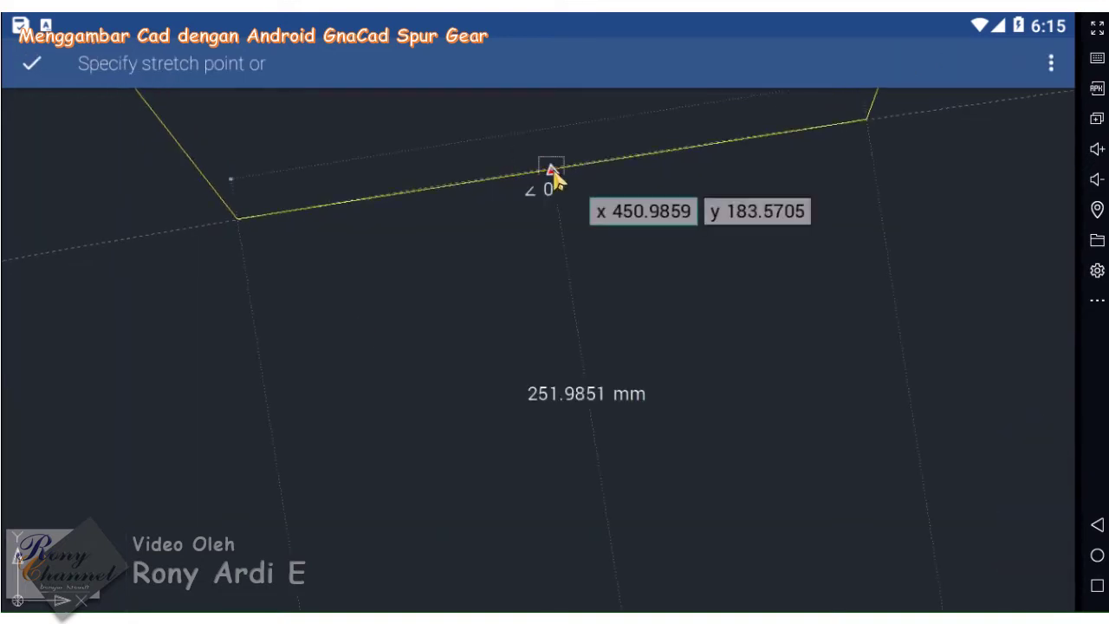
pyautogui.click(552, 169)
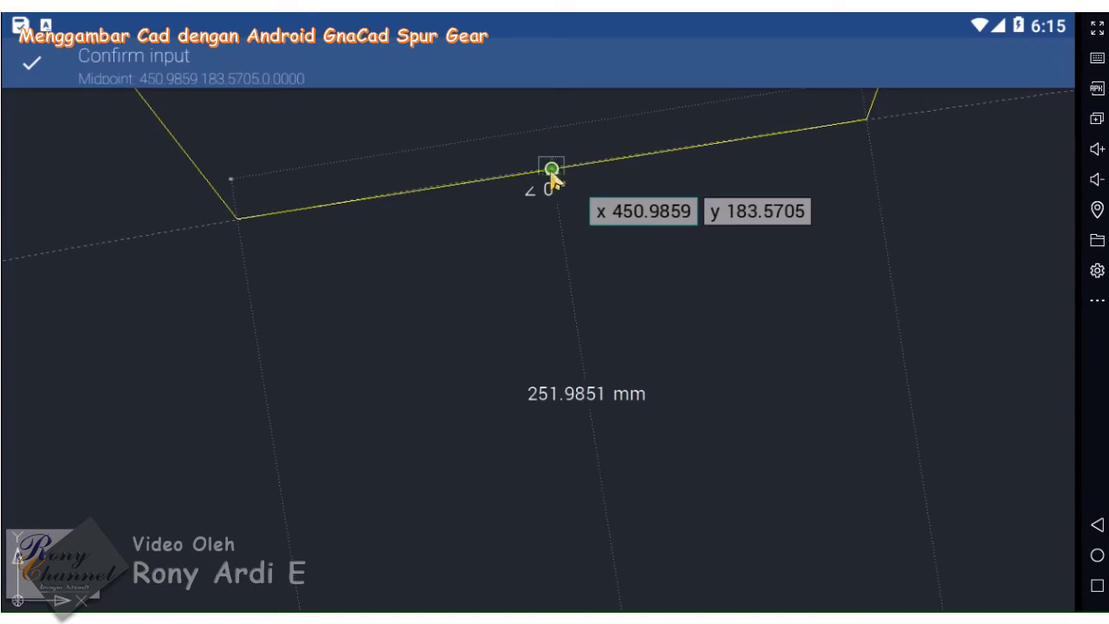
pyautogui.click(529, 110)
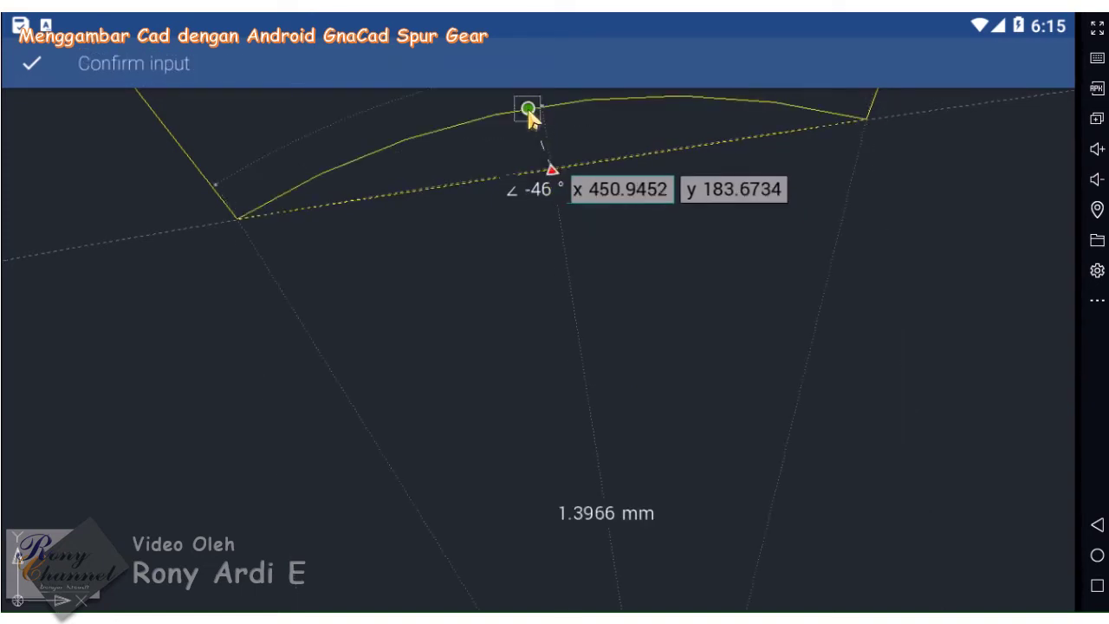
pyautogui.click(528, 111)
pyautogui.click(541, 109)
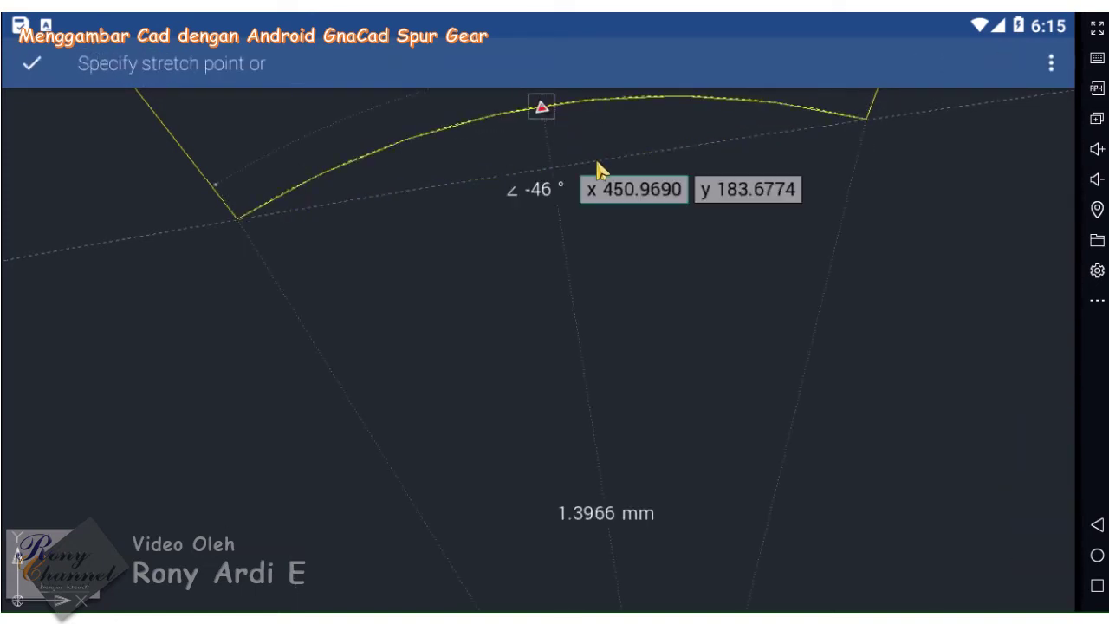
pyautogui.moveTo(594, 165); pyautogui.dragTo(570, 164)
pyautogui.click(33, 64)
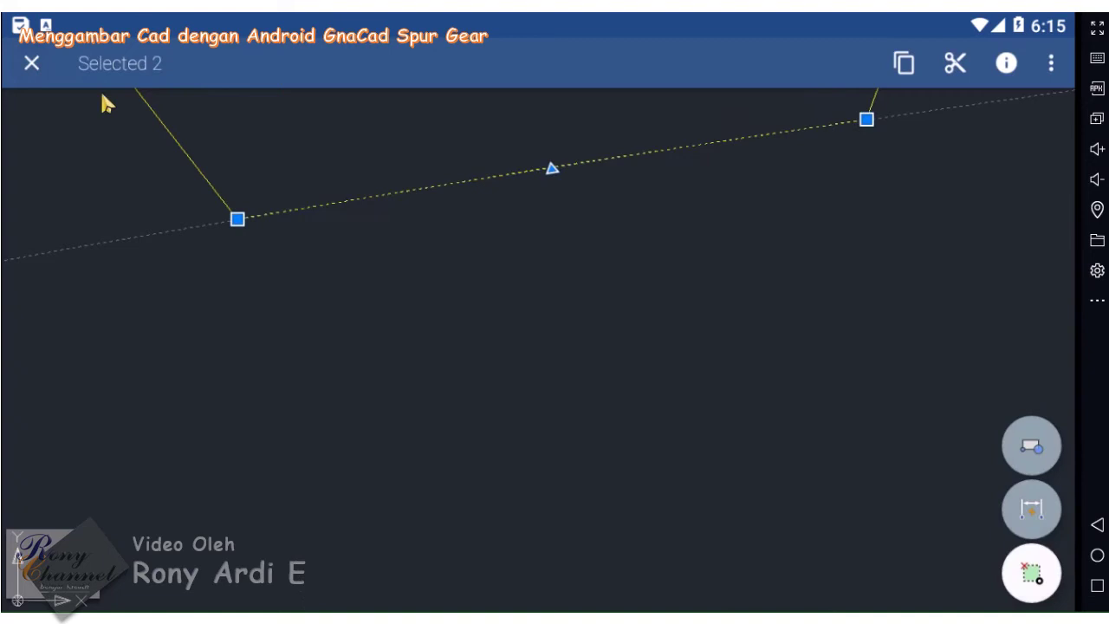
pyautogui.click(32, 64)
pyautogui.scroll(2, 461, 180)
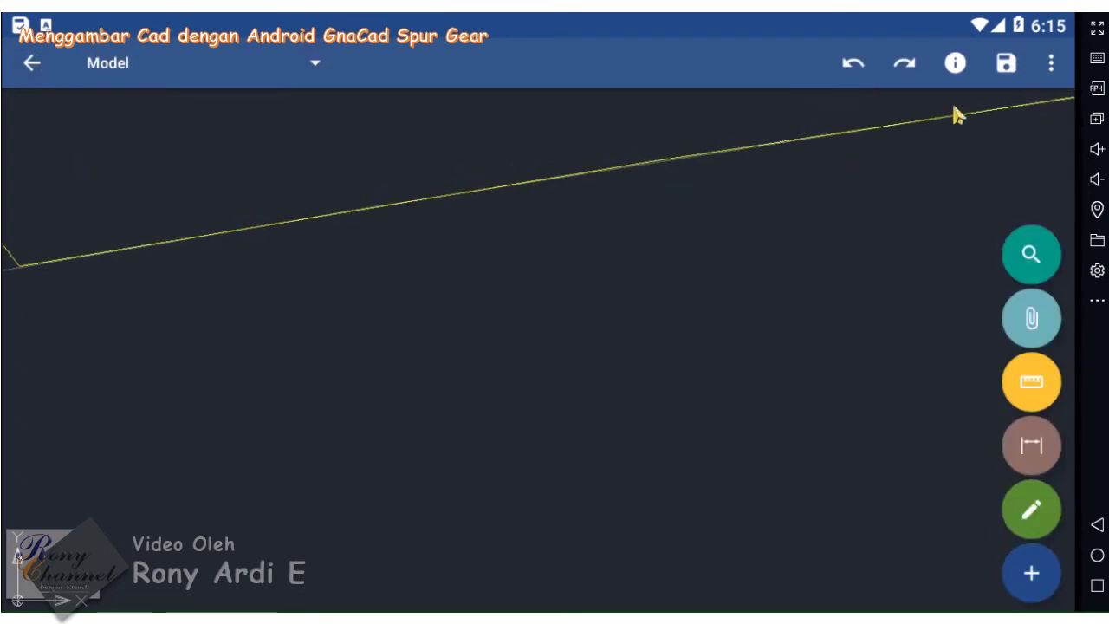
pyautogui.click(1057, 67)
pyautogui.click(905, 279)
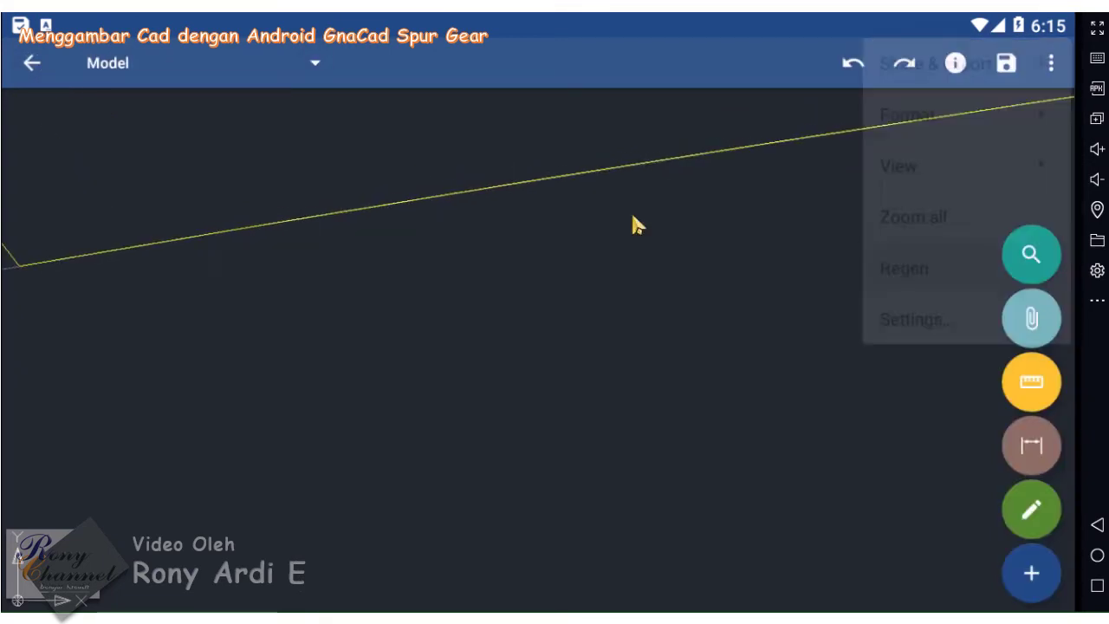
pyautogui.scroll(-2, 464, 264)
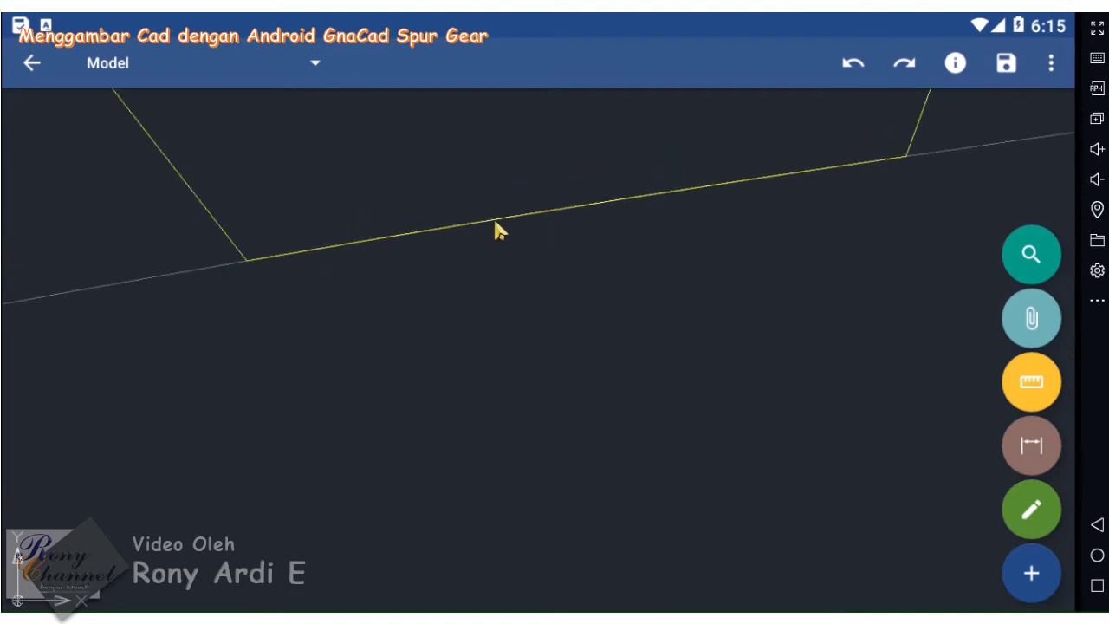
pyautogui.scroll(-2, 497, 227)
pyautogui.scroll(-2, 488, 319)
pyautogui.scroll(-1, 477, 324)
pyautogui.scroll(-2, 489, 260)
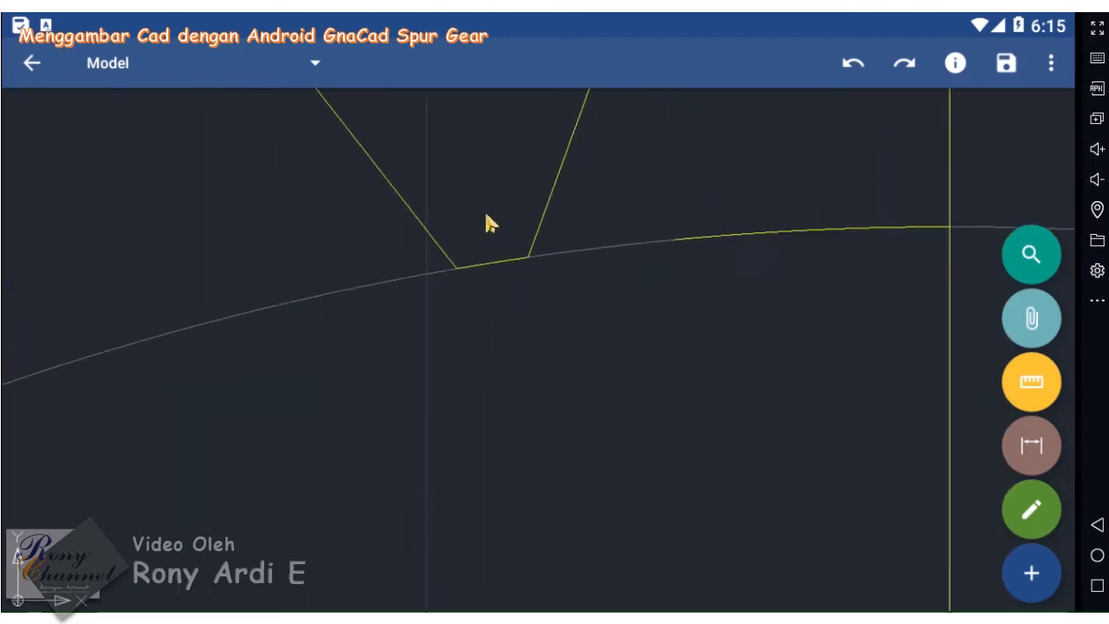
pyautogui.scroll(-2, 520, 229)
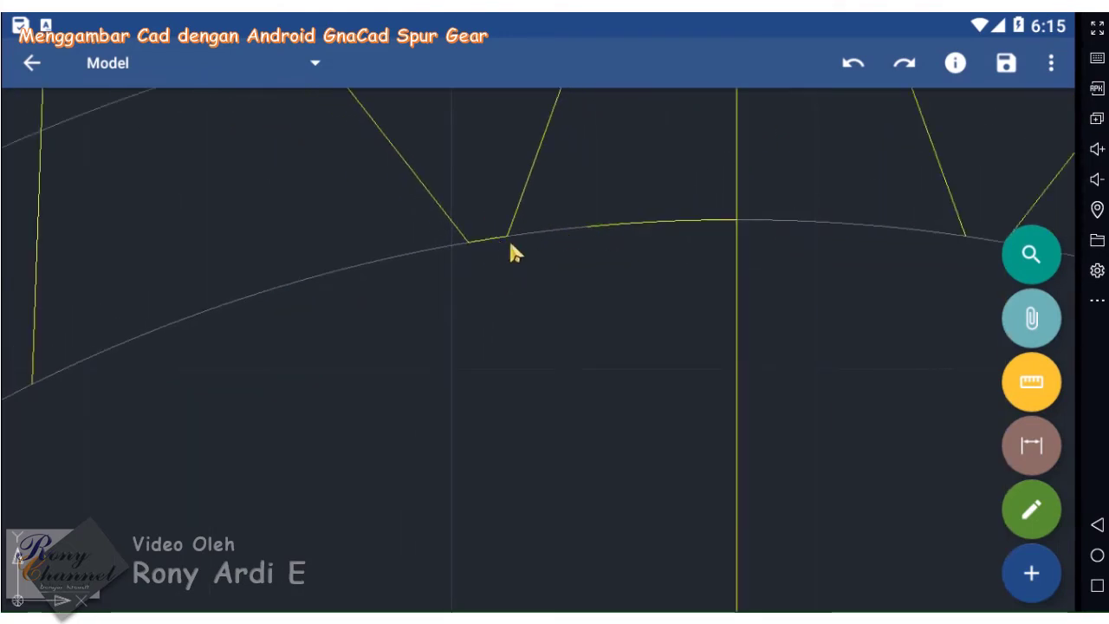
pyautogui.scroll(-2, 619, 259)
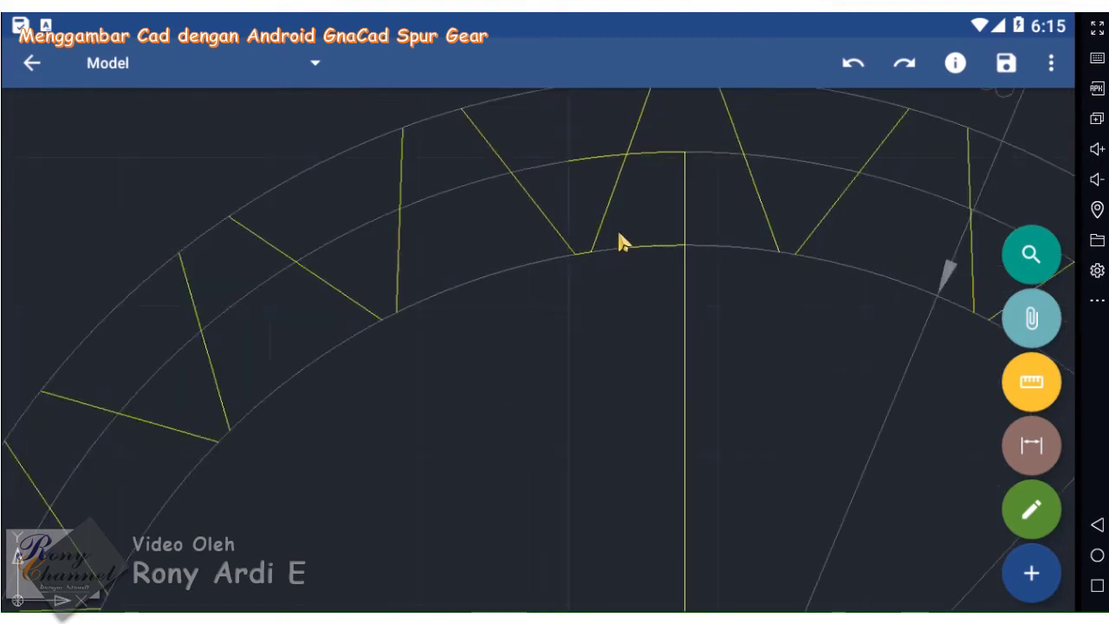
pyautogui.click(615, 230)
pyautogui.click(689, 273)
pyautogui.click(29, 76)
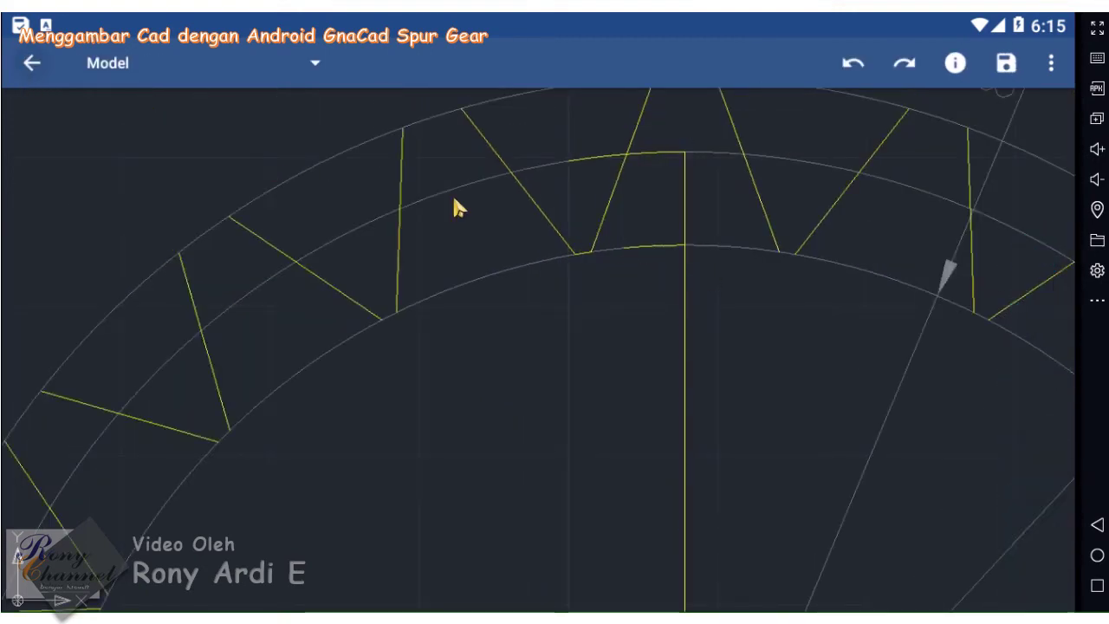
pyautogui.click(619, 236)
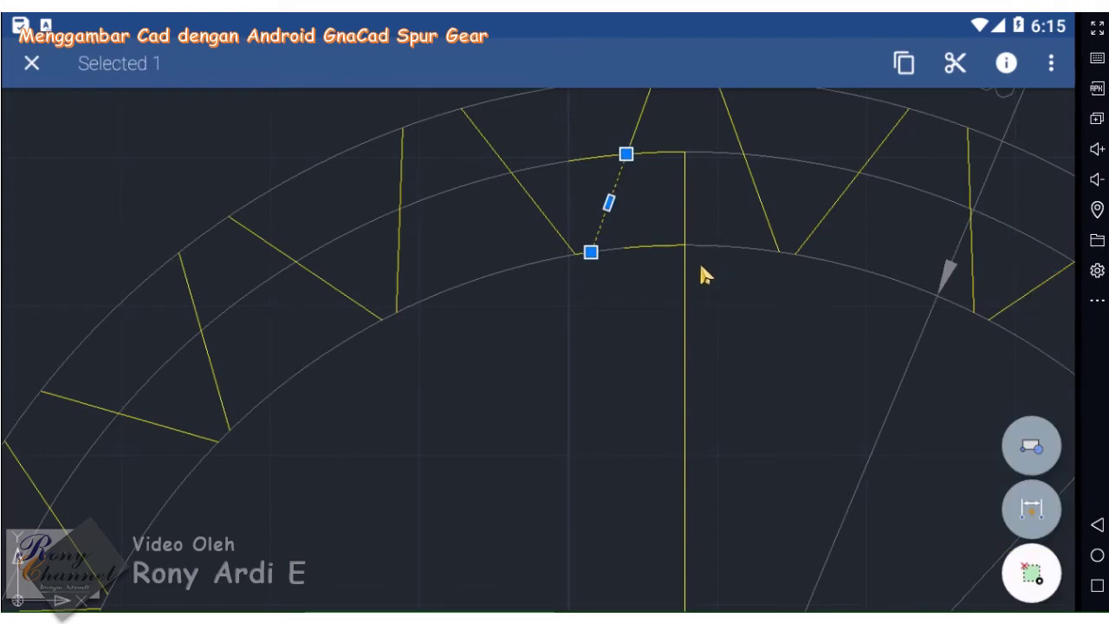
pyautogui.click(50, 69)
# - Select the short top root arc and confirm it spans 90°–95°, 4.1262 mm long
pyautogui.scroll(2, 638, 253)
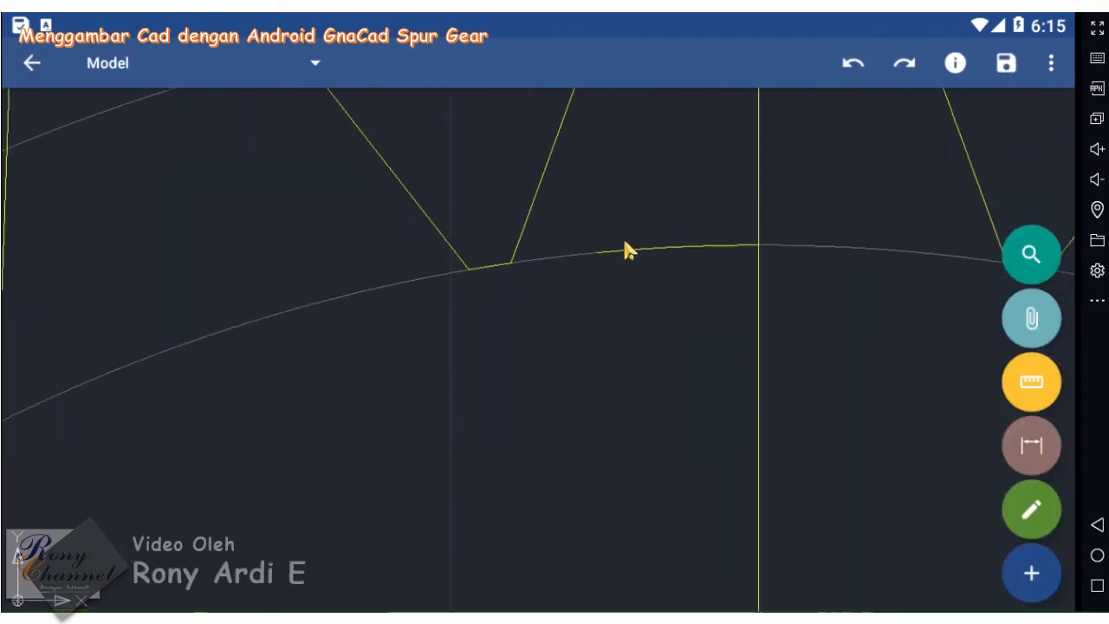
pyautogui.scroll(1, 622, 235)
pyautogui.click(532, 182)
pyautogui.click(918, 363)
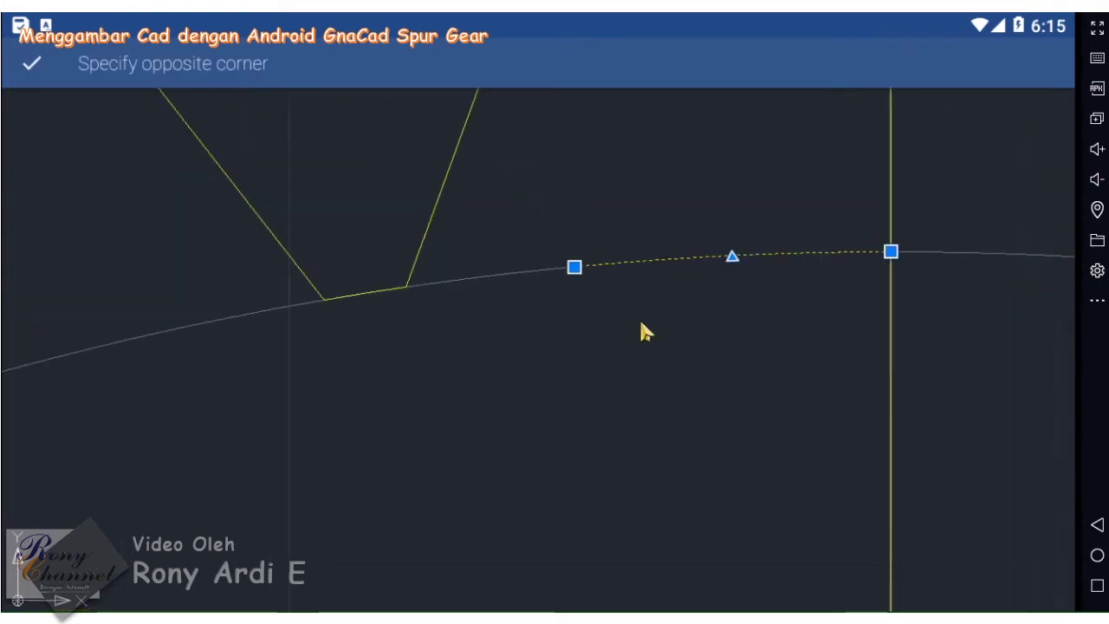
pyautogui.scroll(-3, 461, 201)
pyautogui.scroll(-2, 472, 203)
pyautogui.scroll(-2, 654, 223)
pyautogui.scroll(-2, 520, 186)
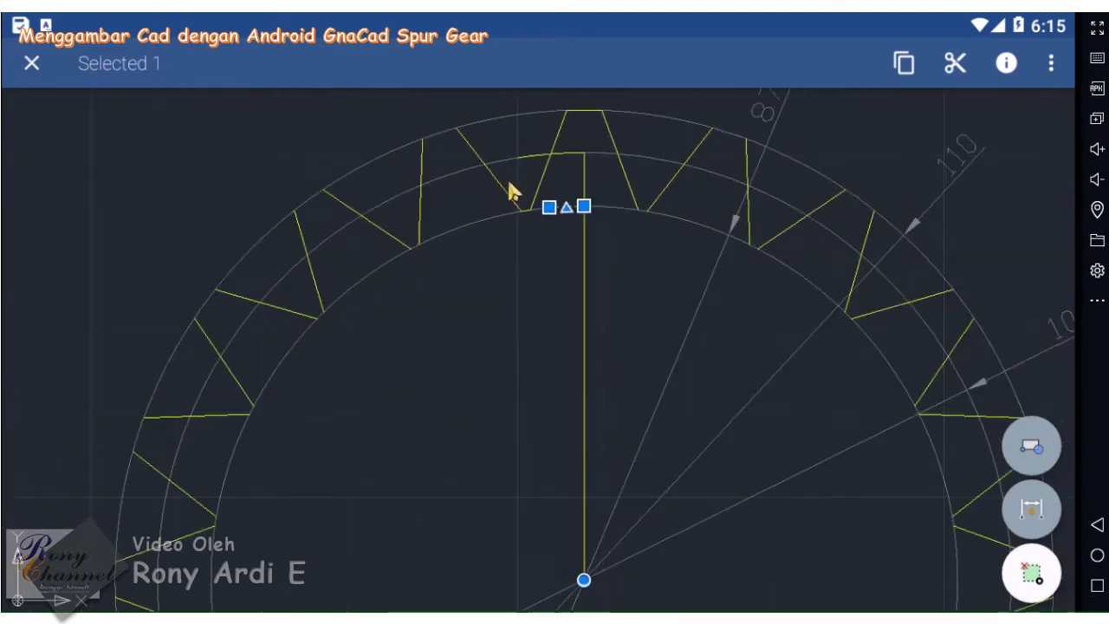
pyautogui.click(1004, 67)
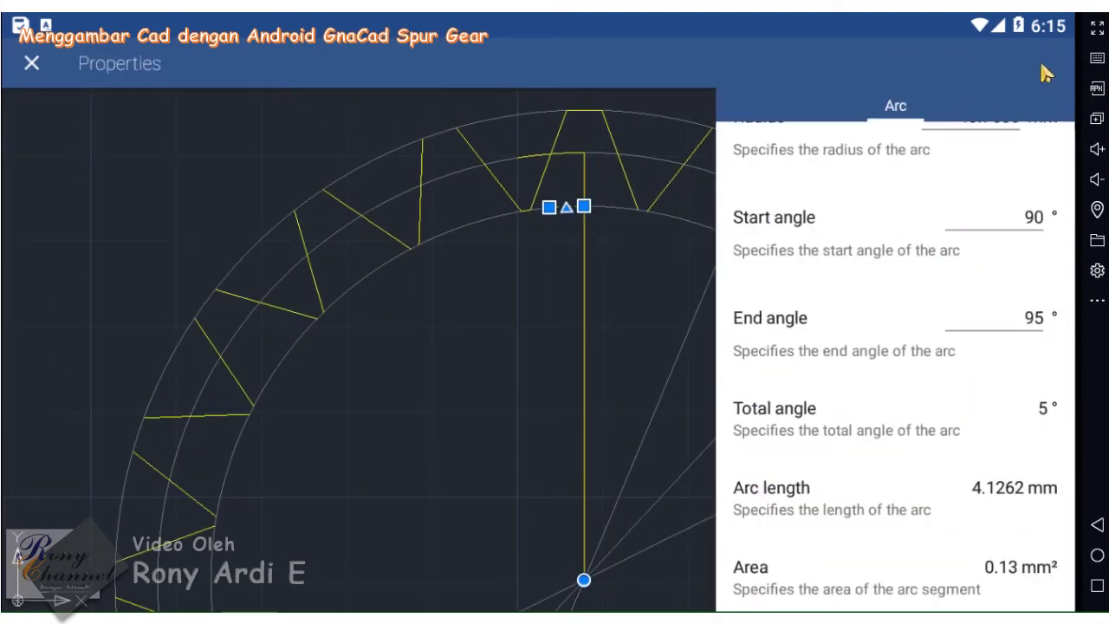
pyautogui.click(32, 64)
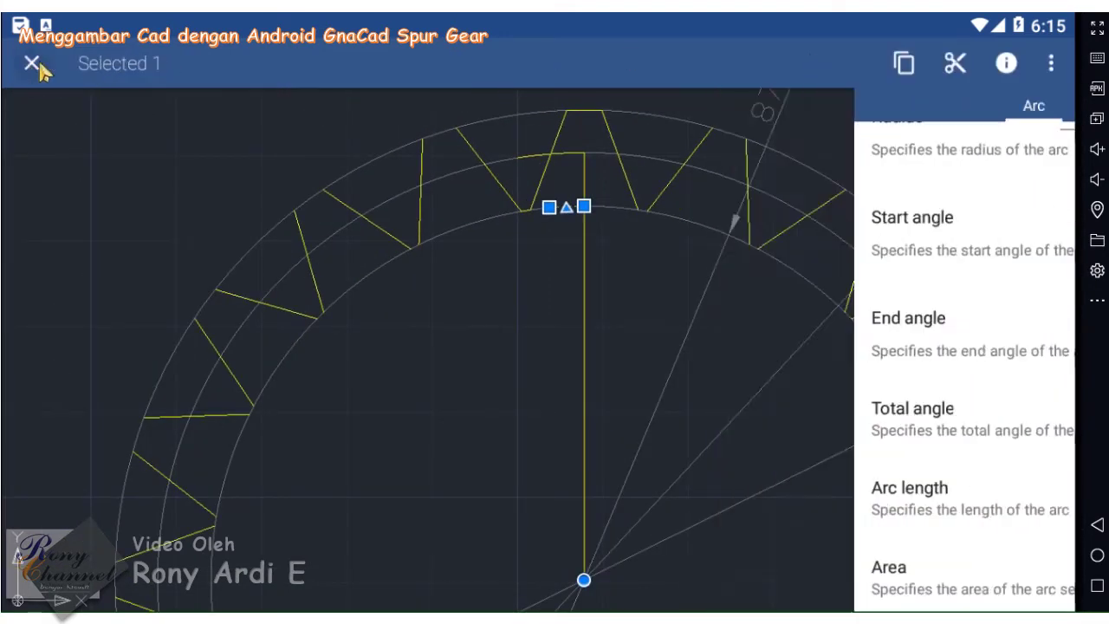
pyautogui.click(1049, 64)
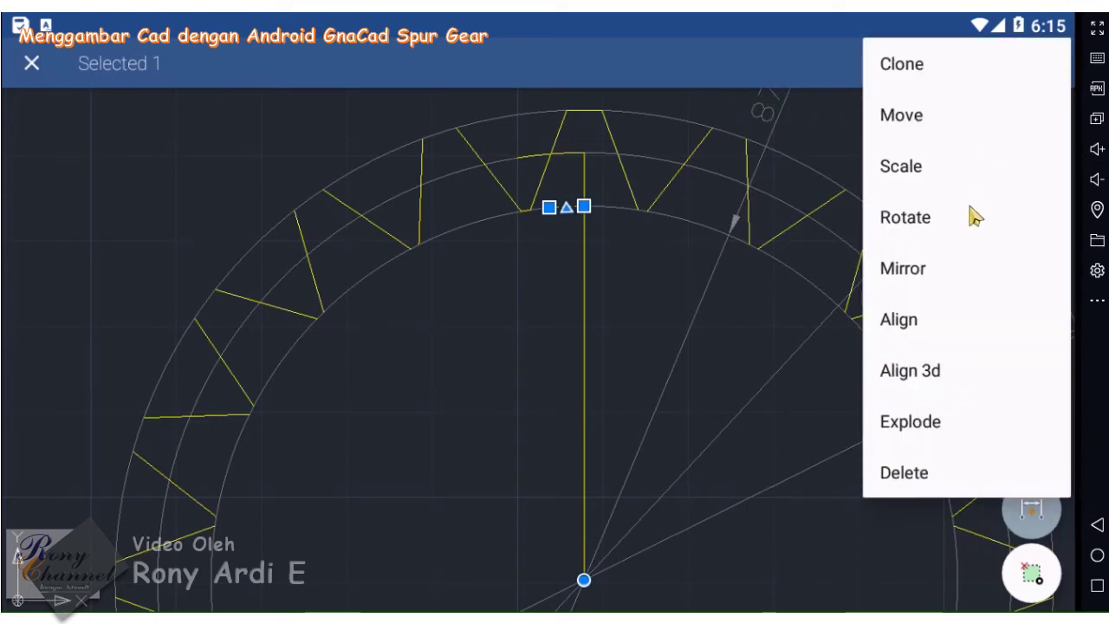
# - Align the arc using the gear centre as both first source and destination point
pyautogui.click(908, 322)
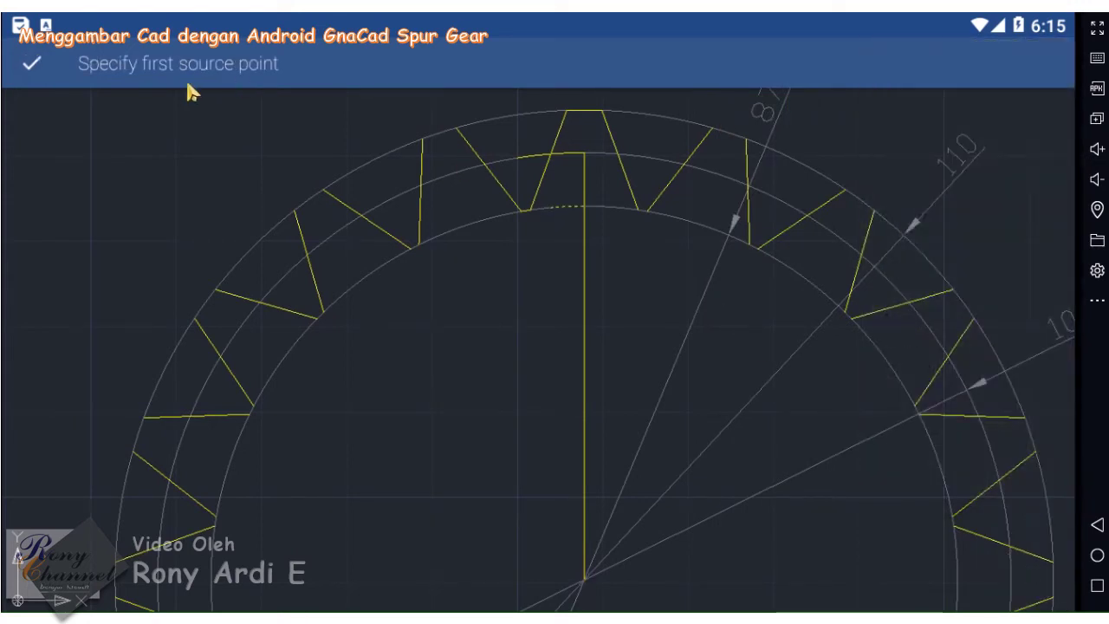
pyautogui.click(583, 579)
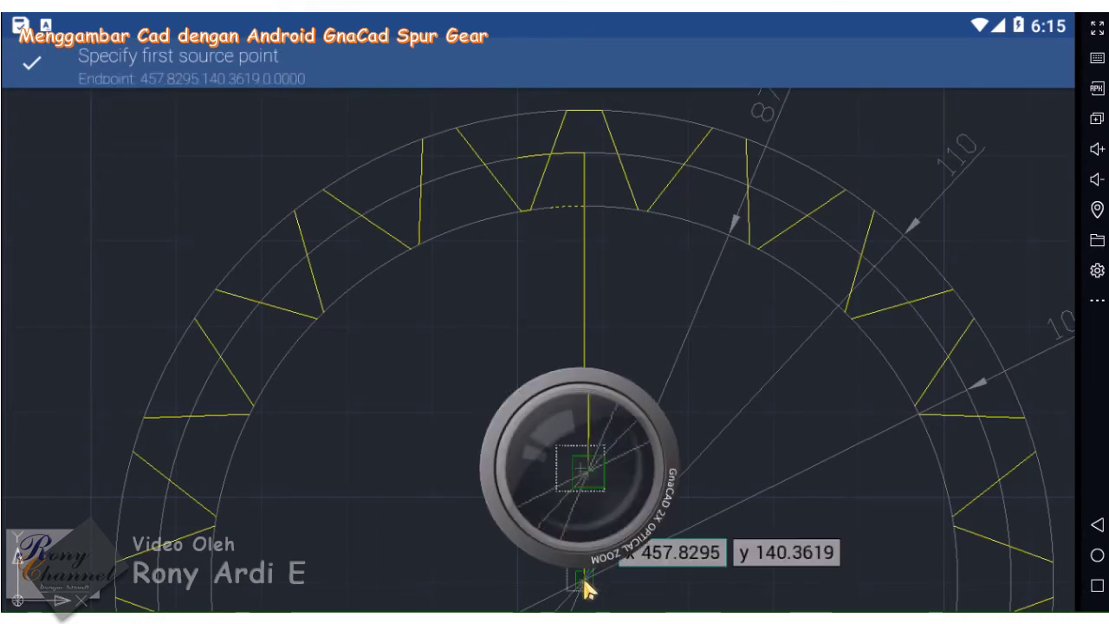
pyautogui.click(30, 66)
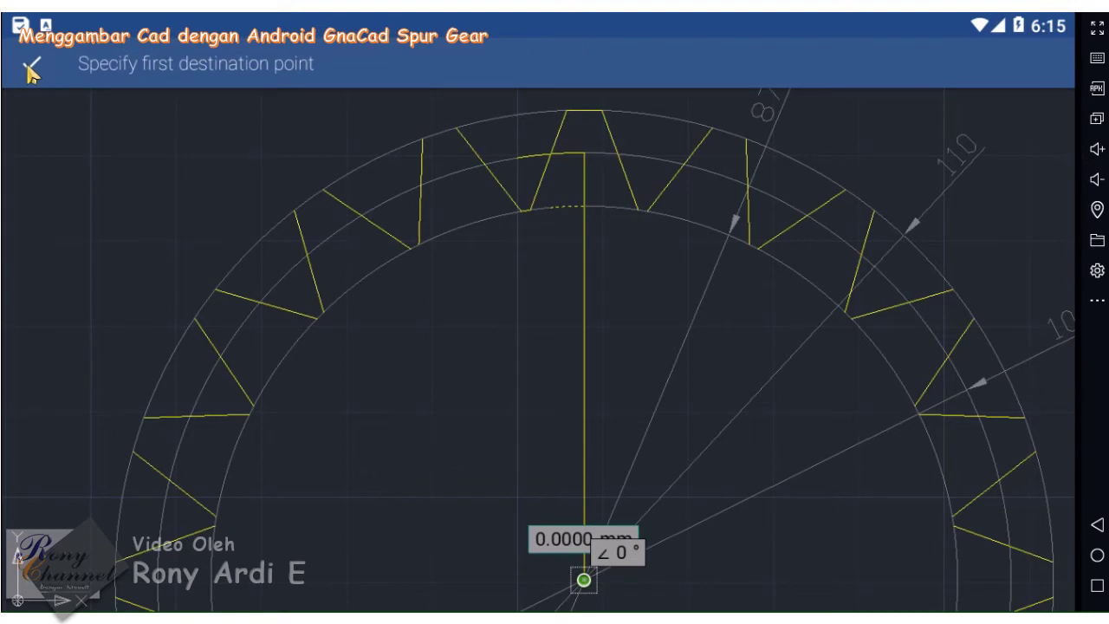
pyautogui.click(584, 581)
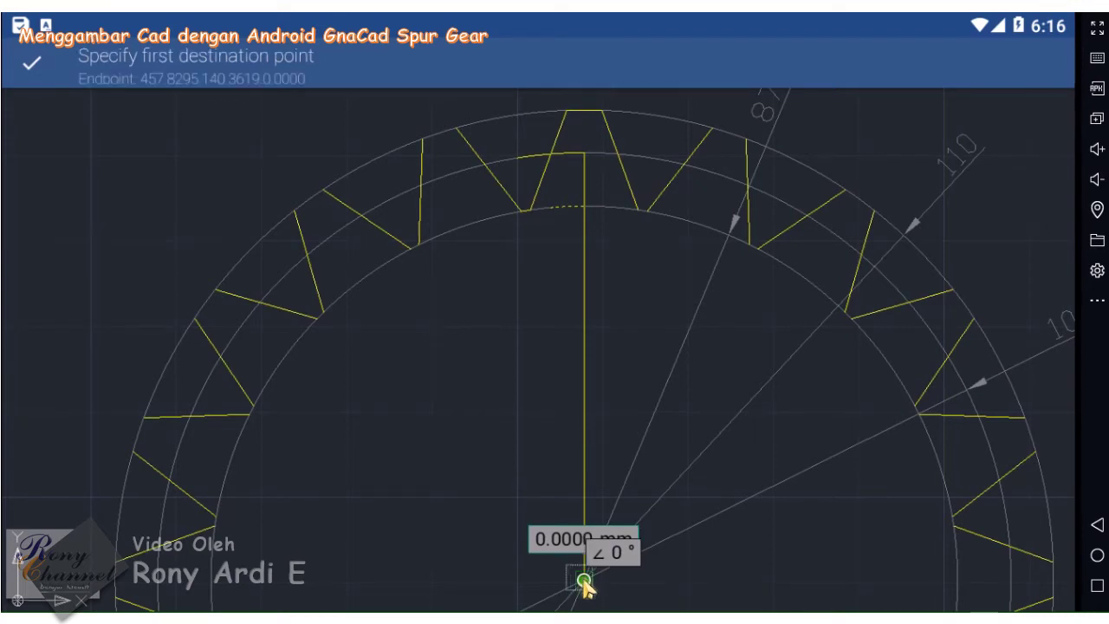
pyautogui.click(584, 580)
pyautogui.click(36, 76)
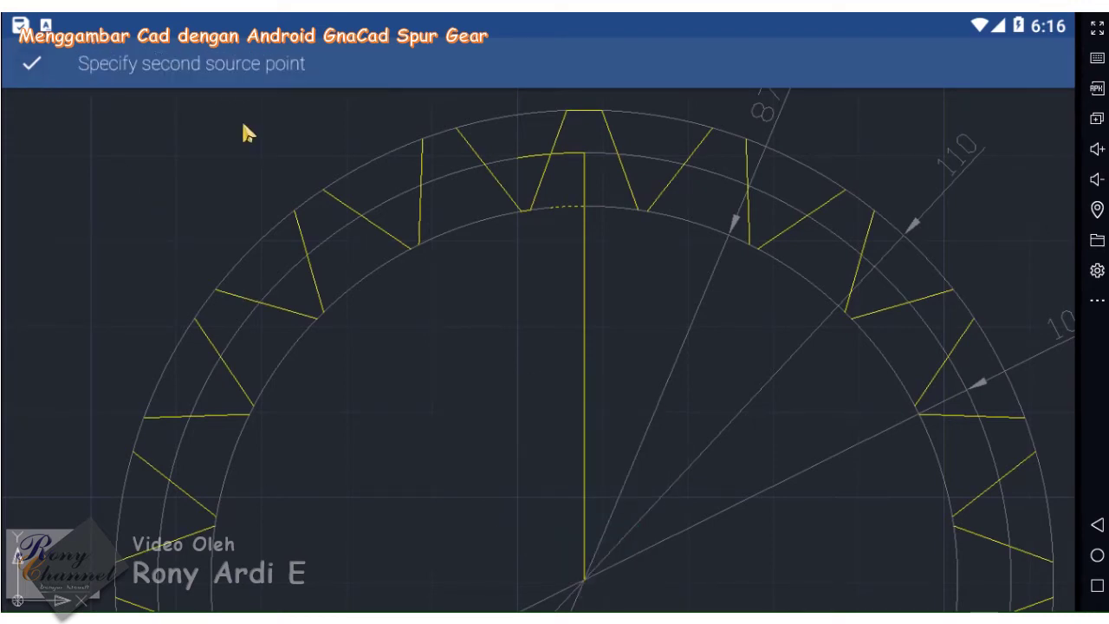
# - Map the arc's midpoint onto the neighbouring tooth root's midpoint, without scaling
pyautogui.scroll(2, 569, 154)
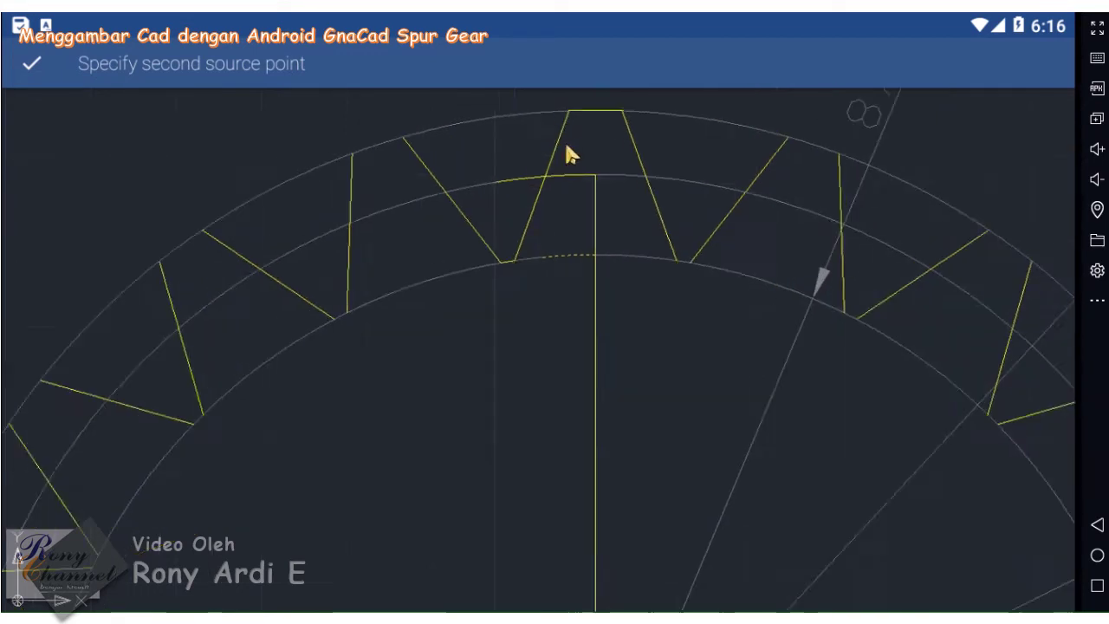
pyautogui.scroll(4, 581, 351)
pyautogui.scroll(2, 583, 388)
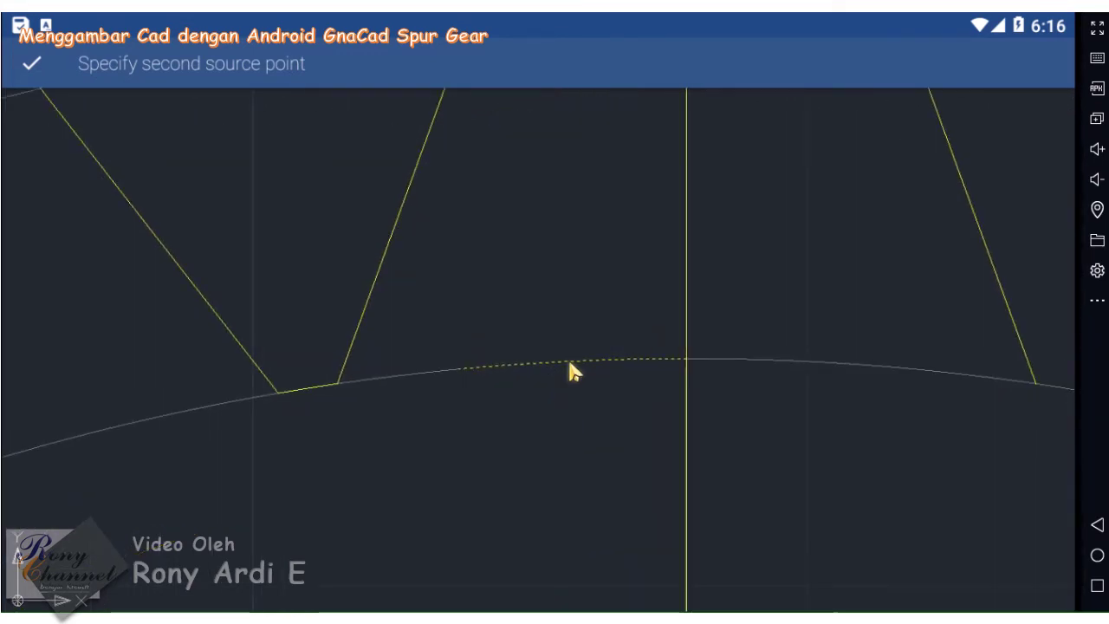
pyautogui.moveTo(569, 362); pyautogui.dragTo(572, 364)
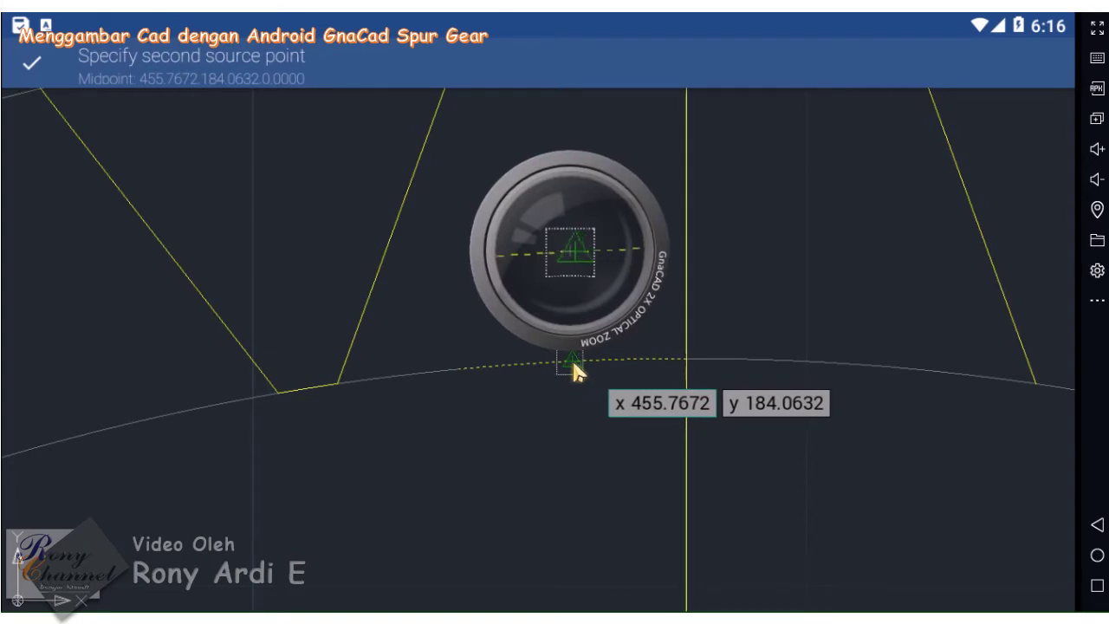
pyautogui.moveTo(572, 358); pyautogui.dragTo(572, 361)
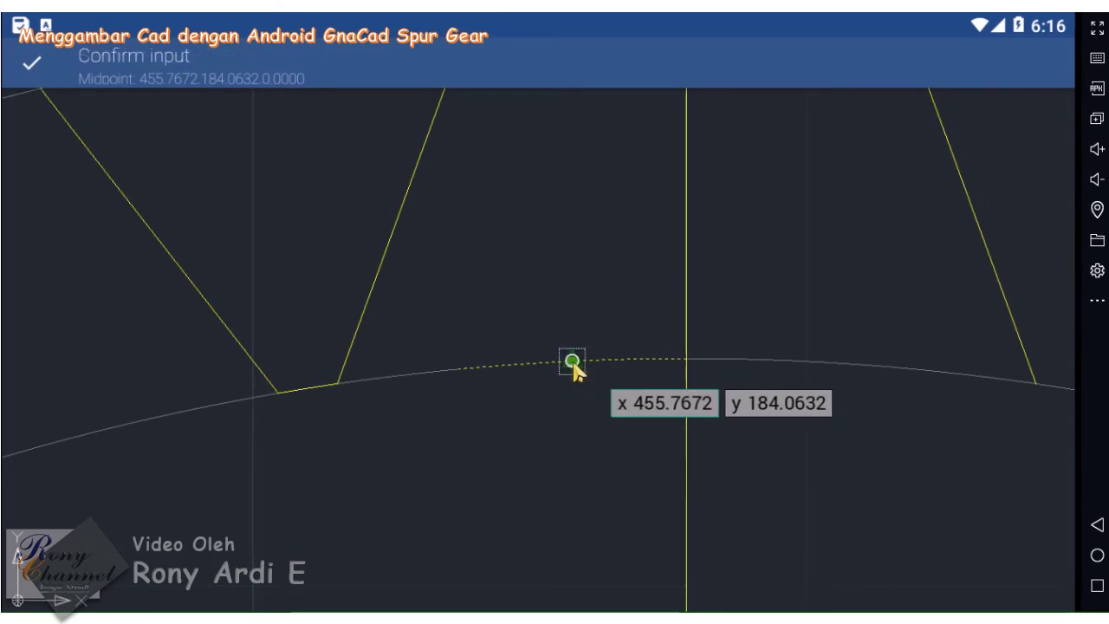
pyautogui.click(26, 67)
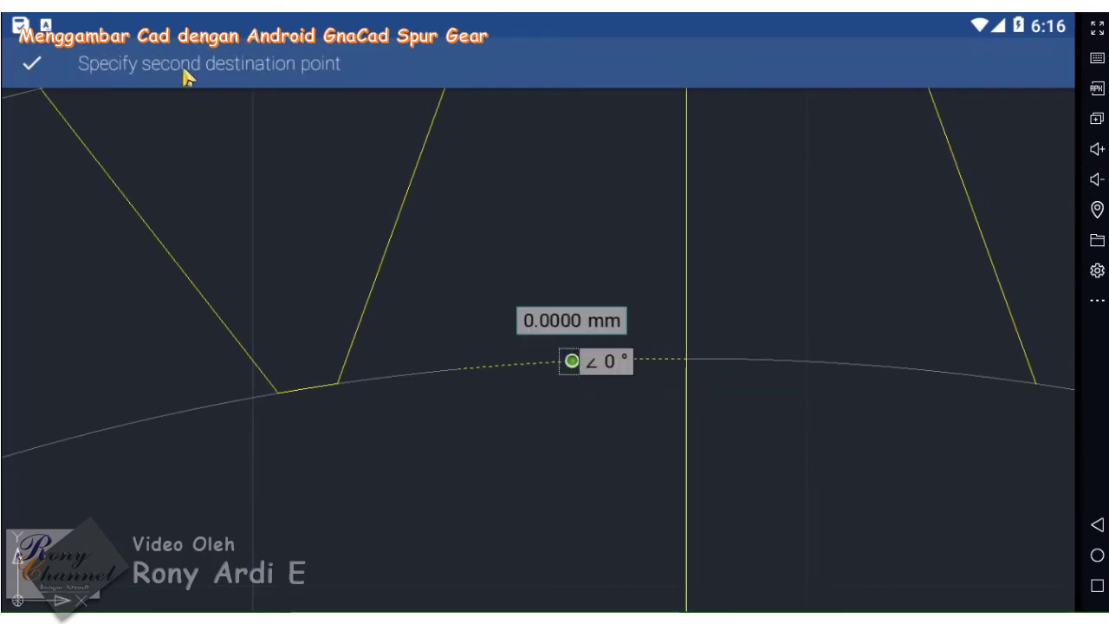
pyautogui.click(306, 387)
pyautogui.click(305, 388)
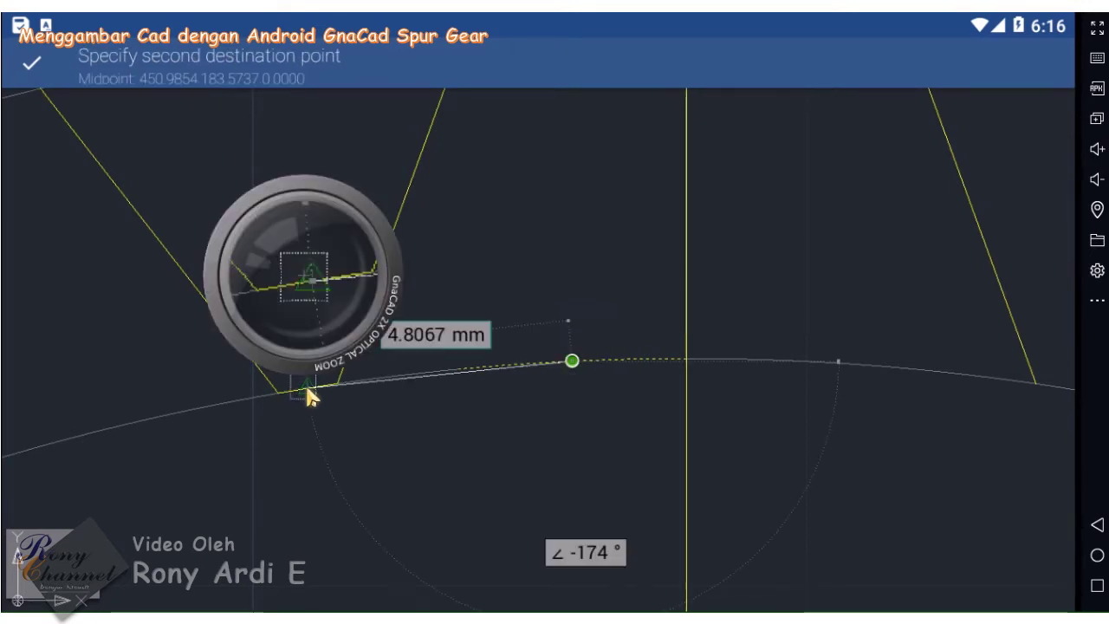
pyautogui.click(31, 64)
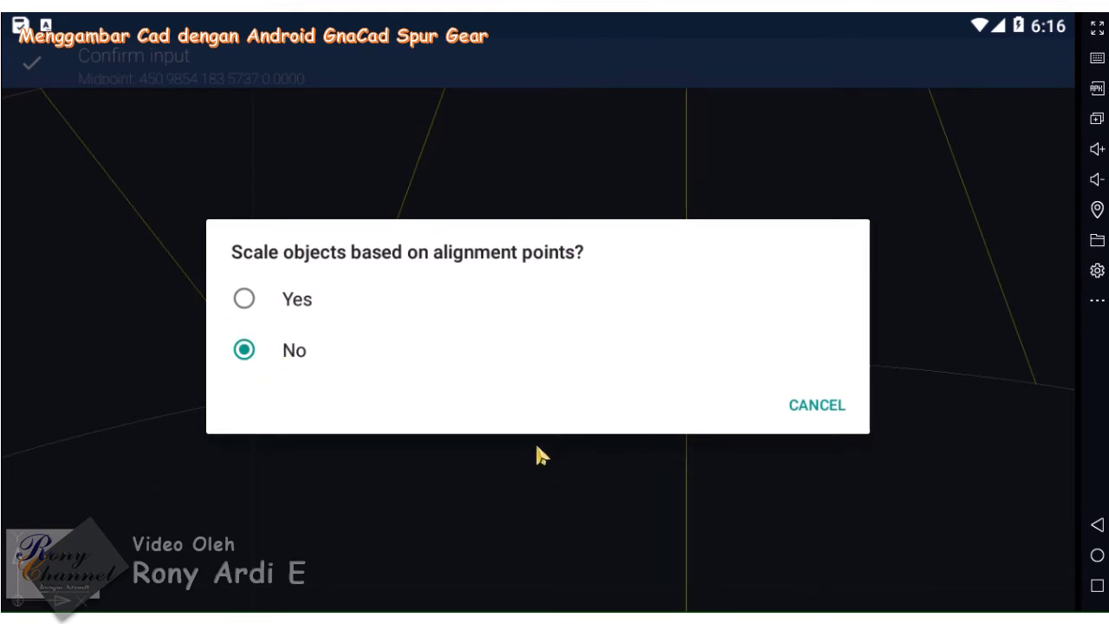
pyautogui.click(289, 361)
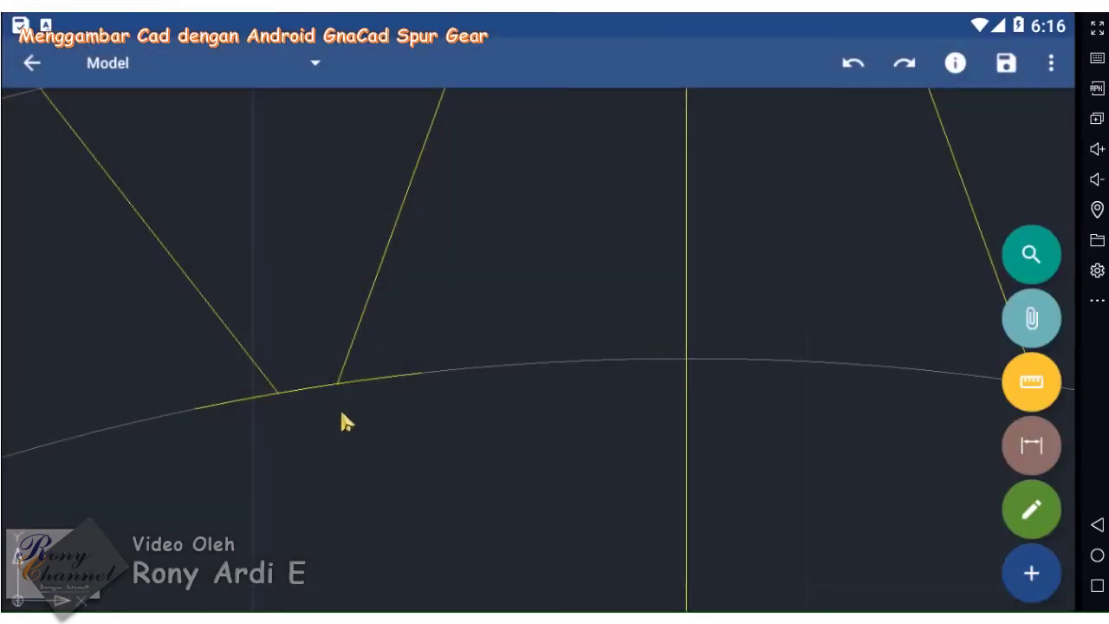
# - Delete the short aligned arc segment near the tooth root
pyautogui.click(408, 378)
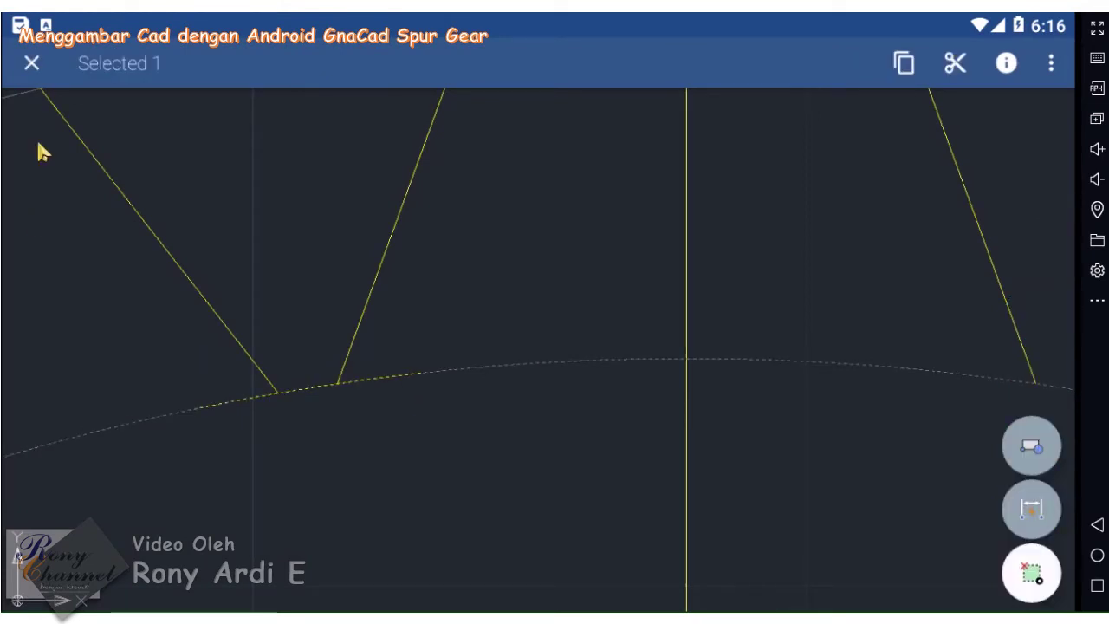
pyautogui.click(31, 63)
pyautogui.click(158, 300)
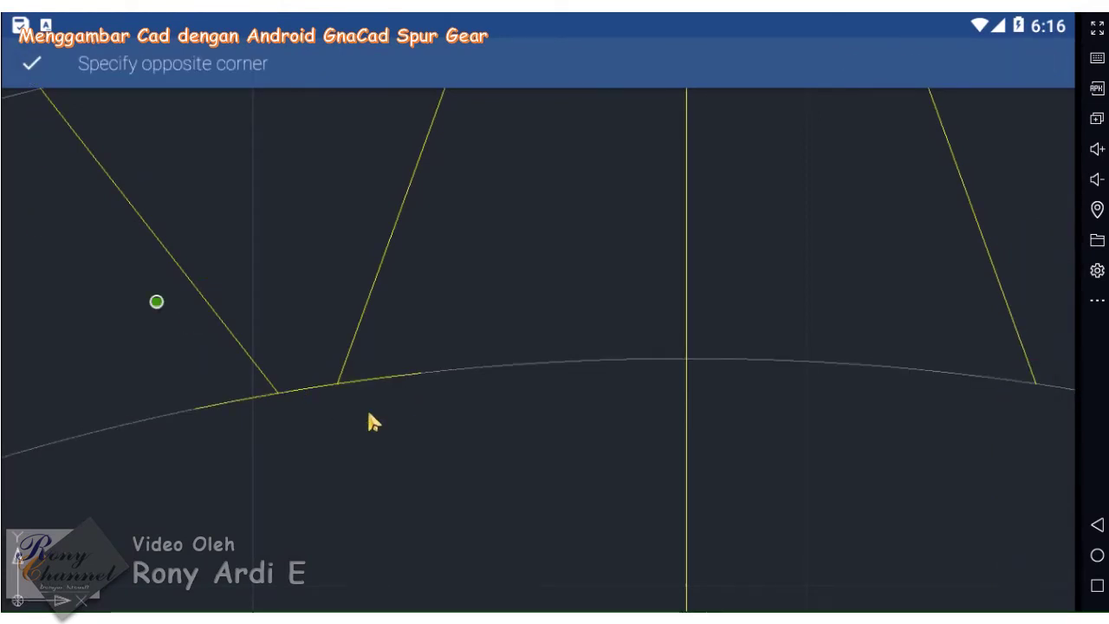
pyautogui.click(403, 425)
pyautogui.click(1051, 63)
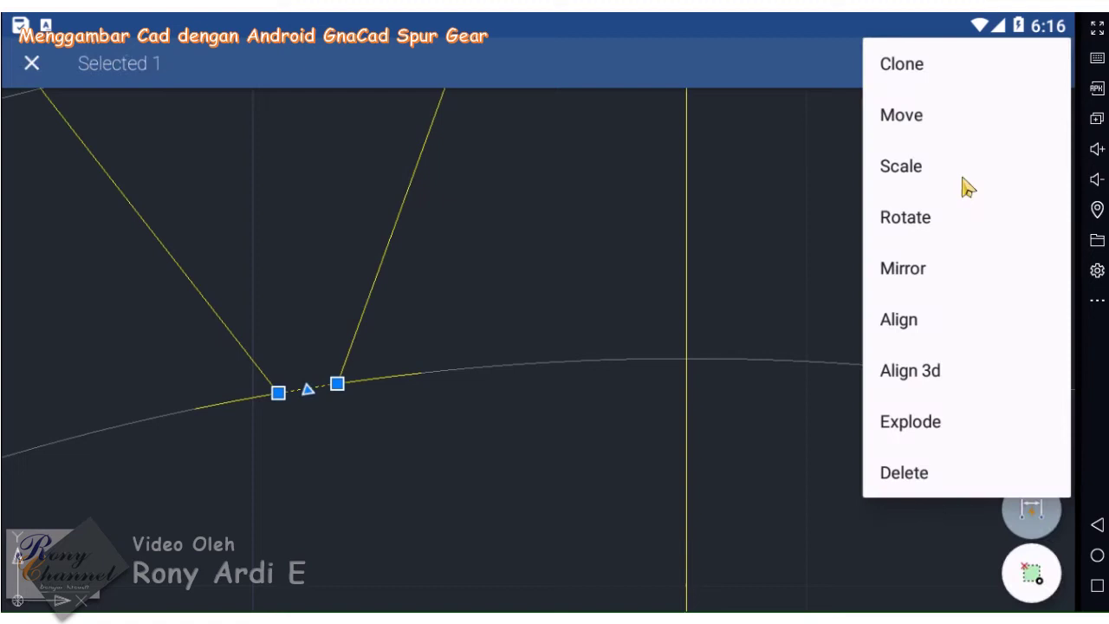
pyautogui.click(901, 470)
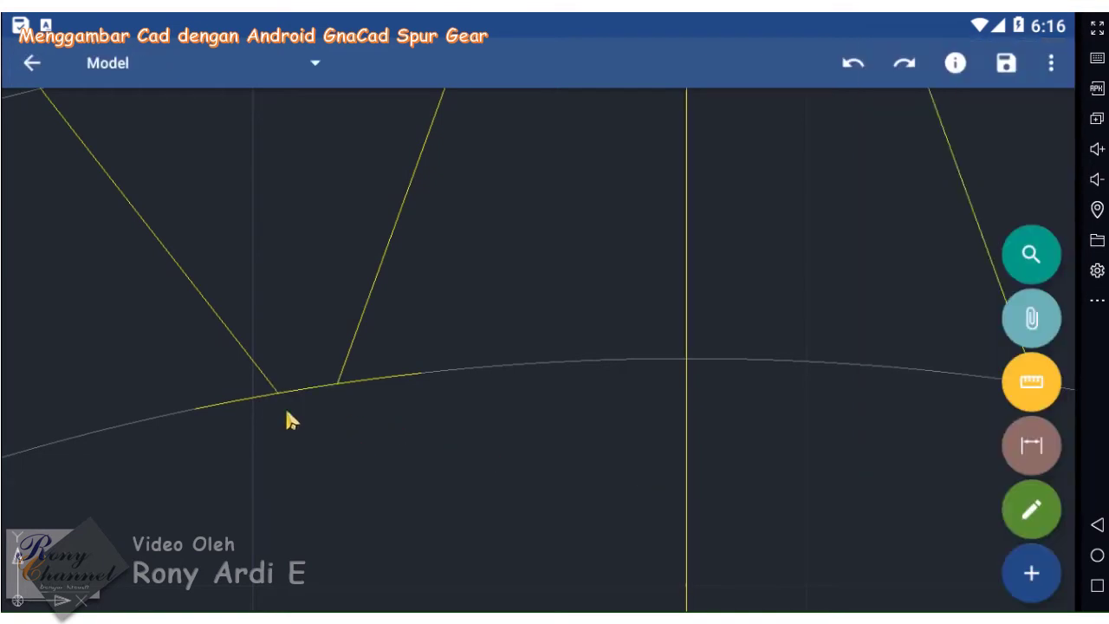
# - Bring the tooth root arc back into view and check its angles and length
pyautogui.moveTo(153, 326)
pyautogui.mouseDown()
pyautogui.moveTo(393, 404)
pyautogui.moveTo(619, 436)
pyautogui.moveTo(384, 291)
pyautogui.moveTo(177, 198)
pyautogui.mouseUp()
pyautogui.moveTo(537, 453); pyautogui.dragTo(235, 243)
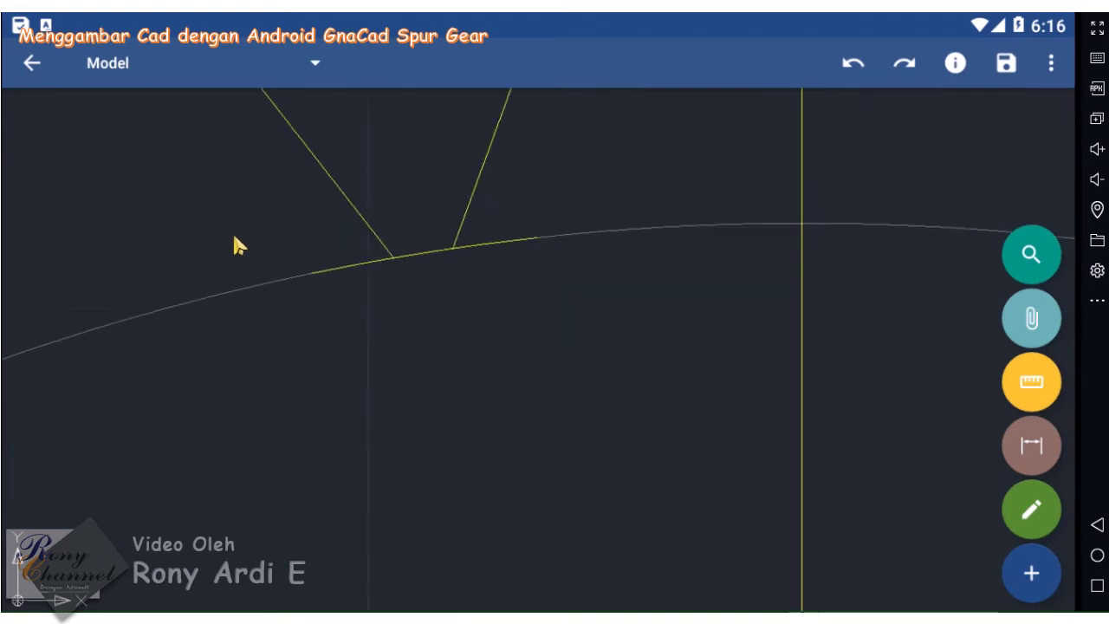
pyautogui.click(353, 222)
pyautogui.click(569, 279)
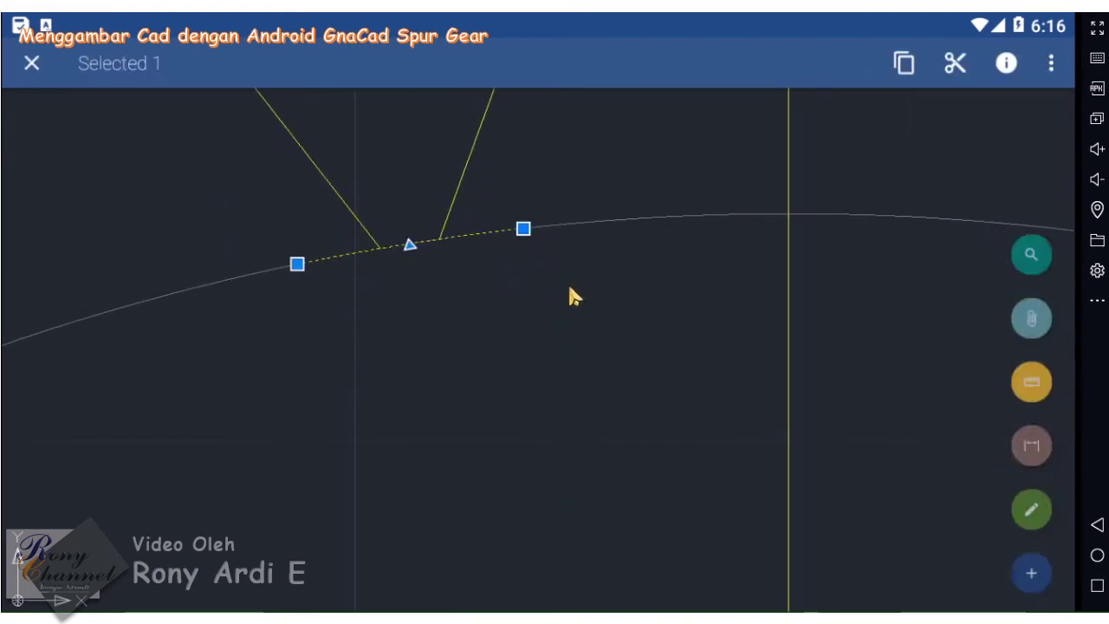
pyautogui.click(1010, 67)
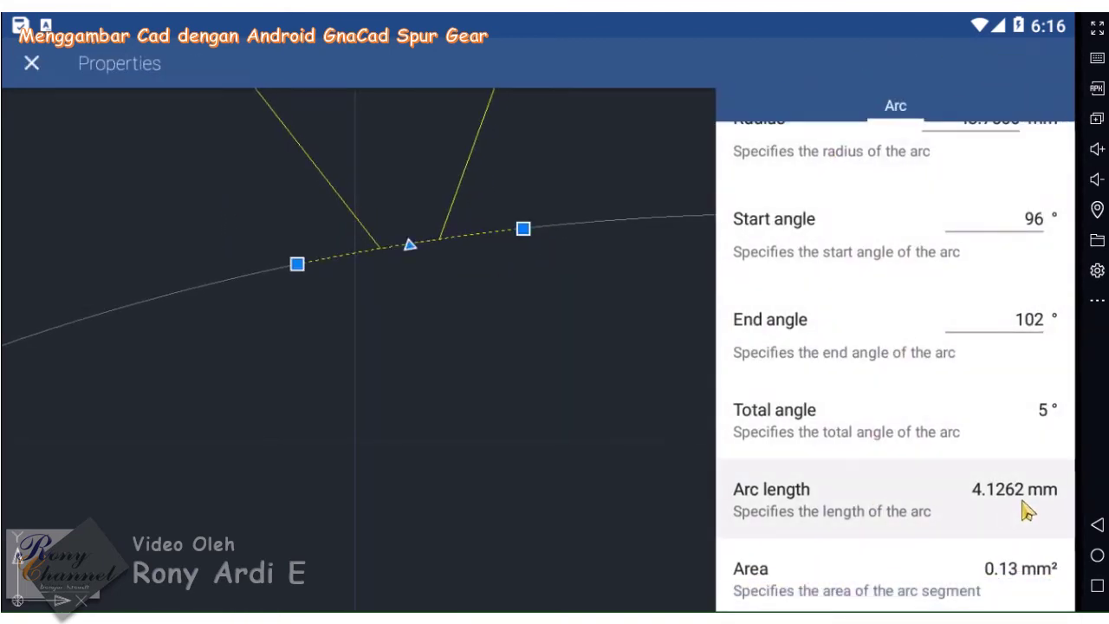
pyautogui.click(31, 66)
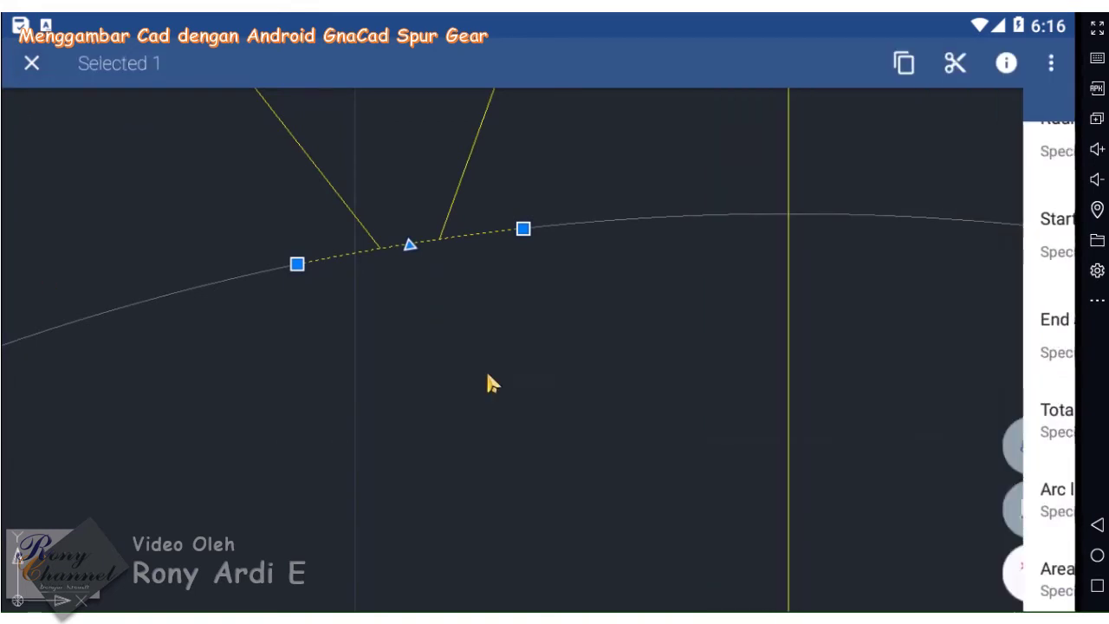
# - Check the top tooth's tip arc (88°–92°, 4.1262 mm long), then clear the selection
pyautogui.scroll(-2, 569, 459)
pyautogui.scroll(-1, 569, 459)
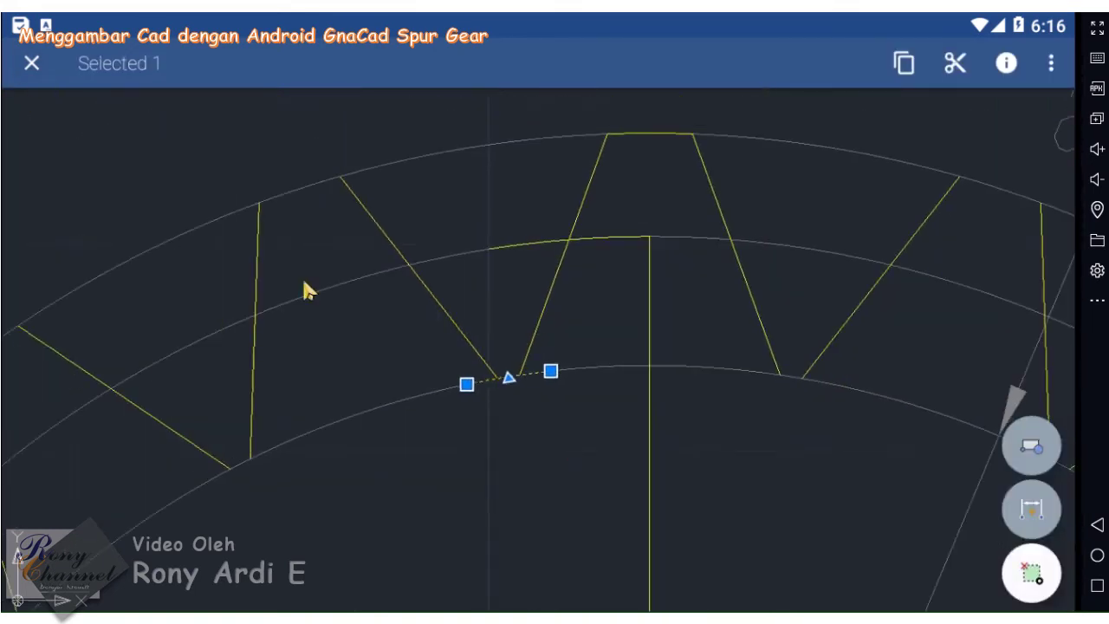
pyautogui.click(39, 66)
pyautogui.click(582, 101)
pyautogui.click(735, 155)
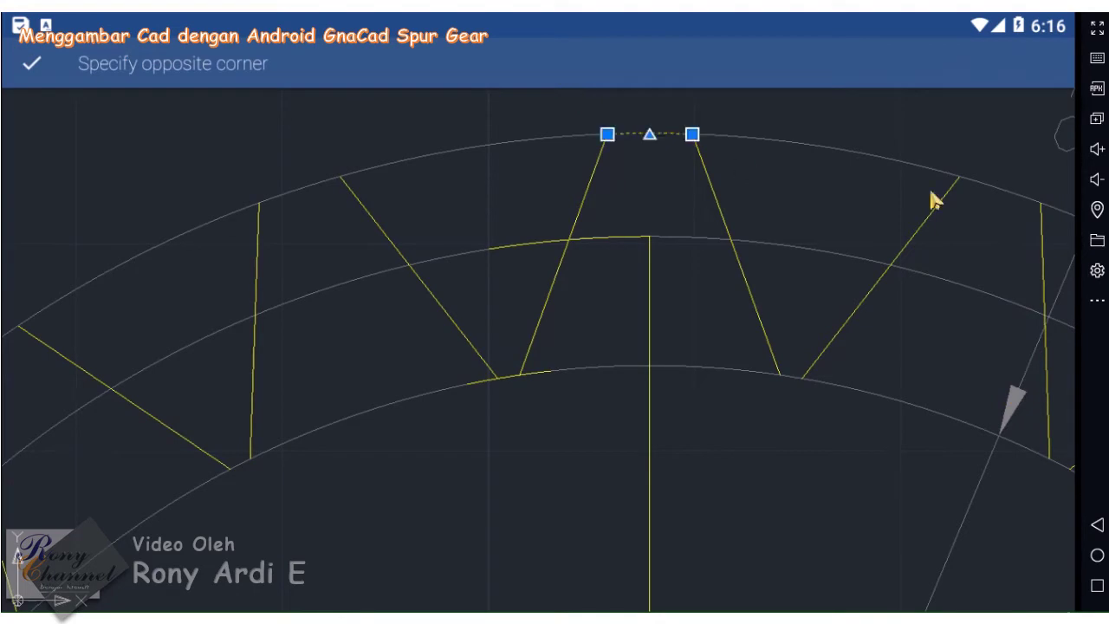
pyautogui.click(1007, 66)
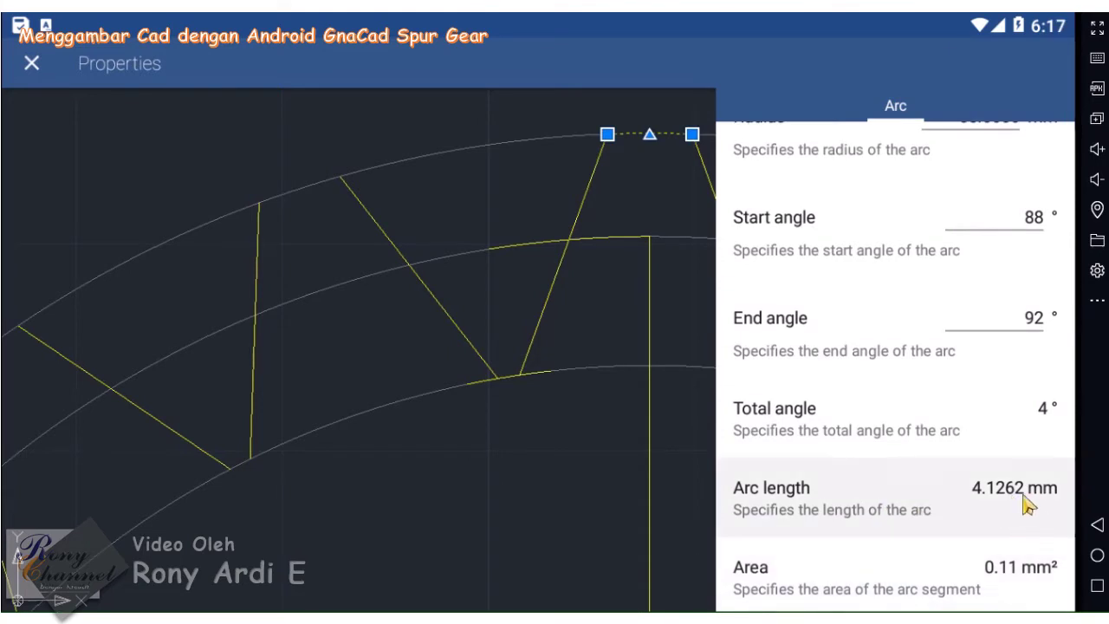
pyautogui.click(30, 65)
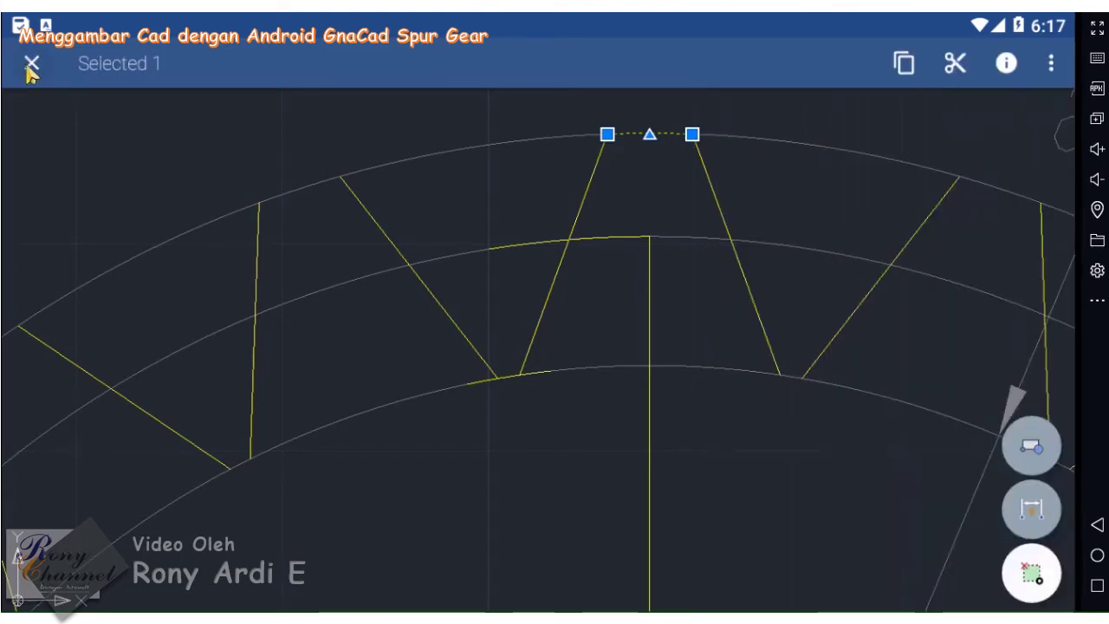
pyautogui.click(31, 65)
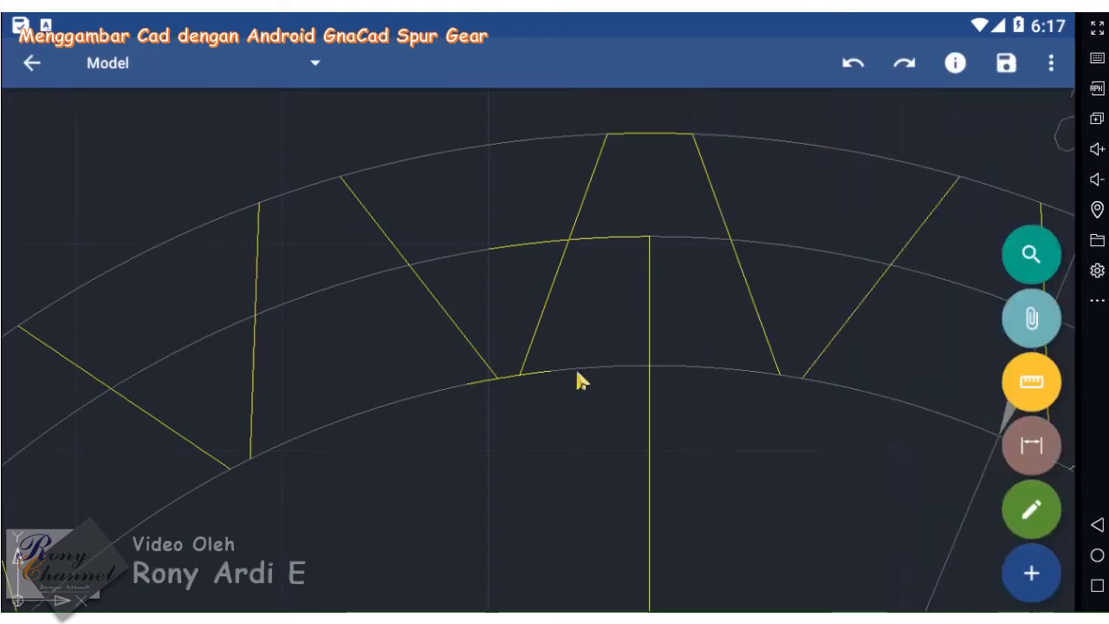
# - Draw a 3-point arc flank through the root, pitch and tip circles
pyautogui.click(1028, 582)
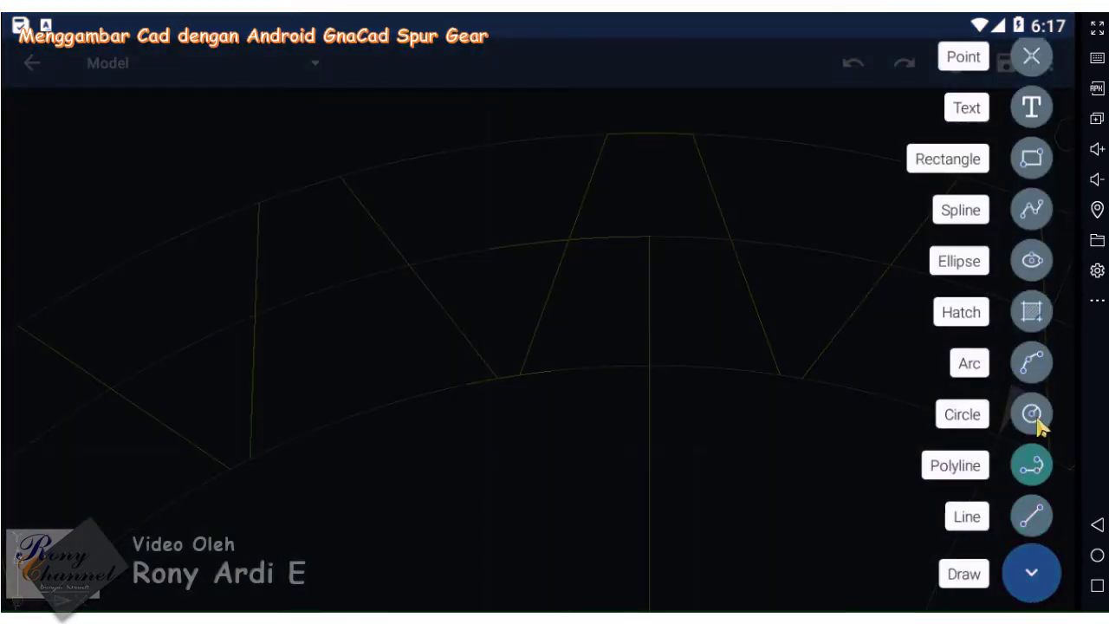
pyautogui.click(1033, 362)
pyautogui.click(1032, 517)
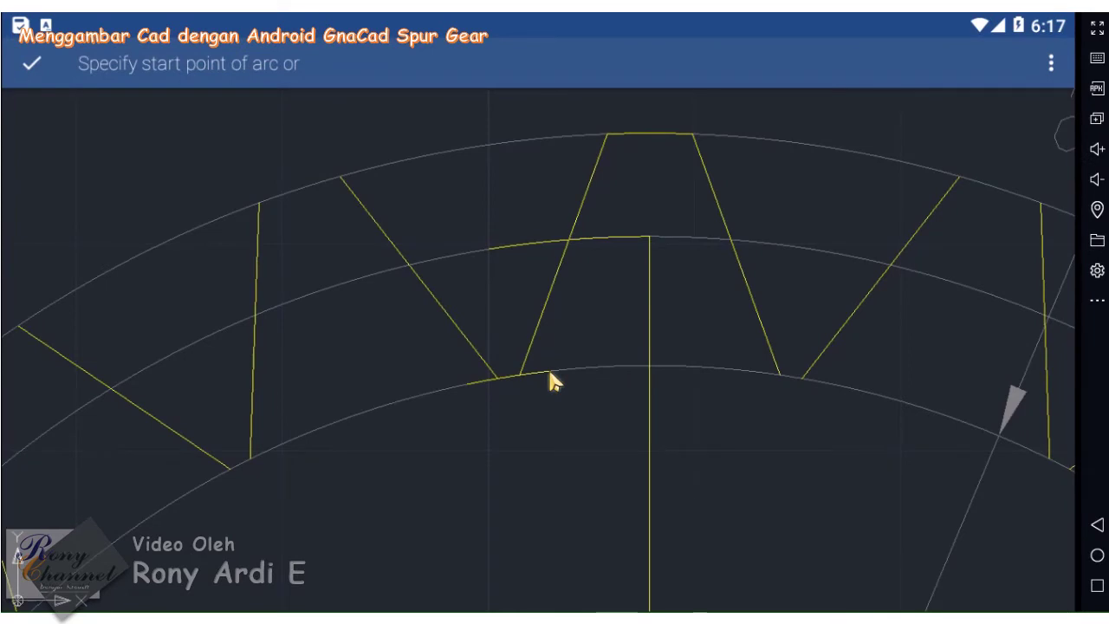
pyautogui.click(549, 373)
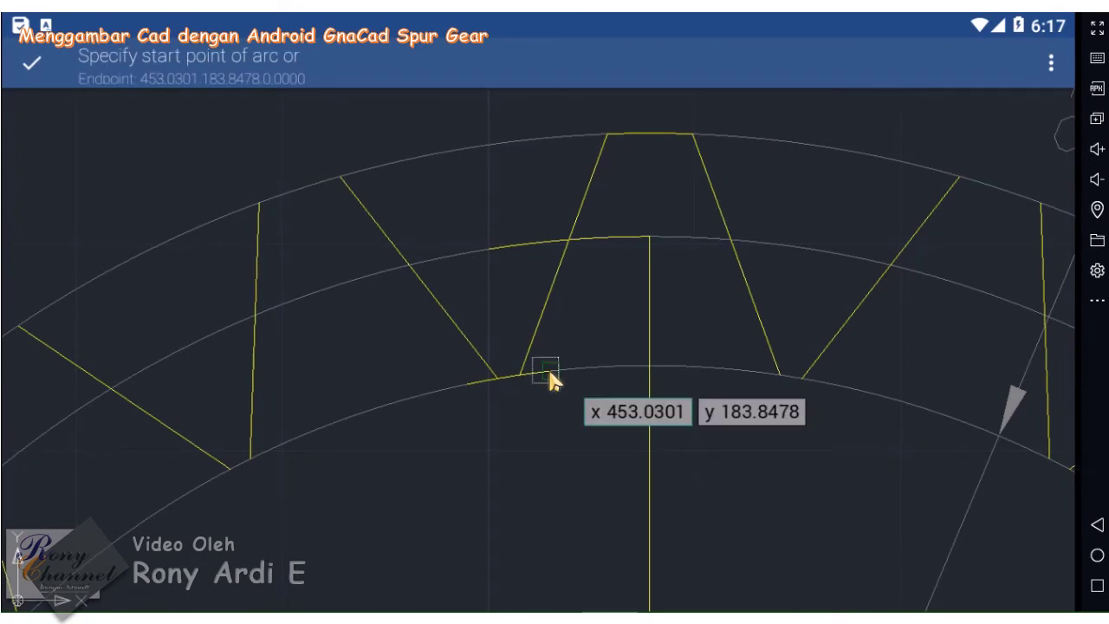
pyautogui.click(32, 65)
pyautogui.click(568, 242)
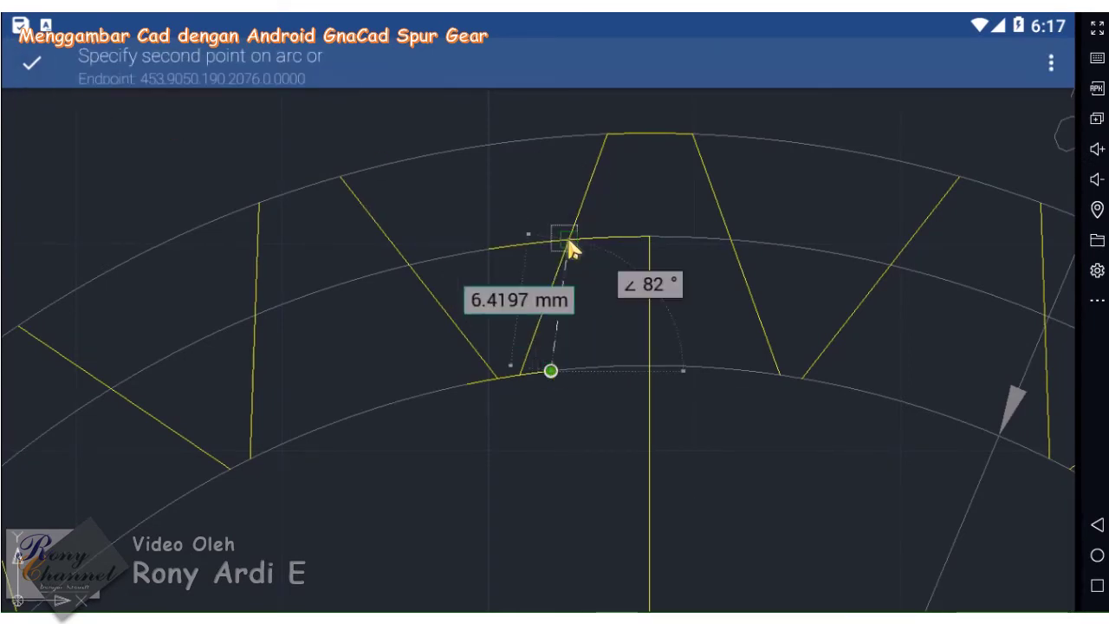
pyautogui.click(568, 242)
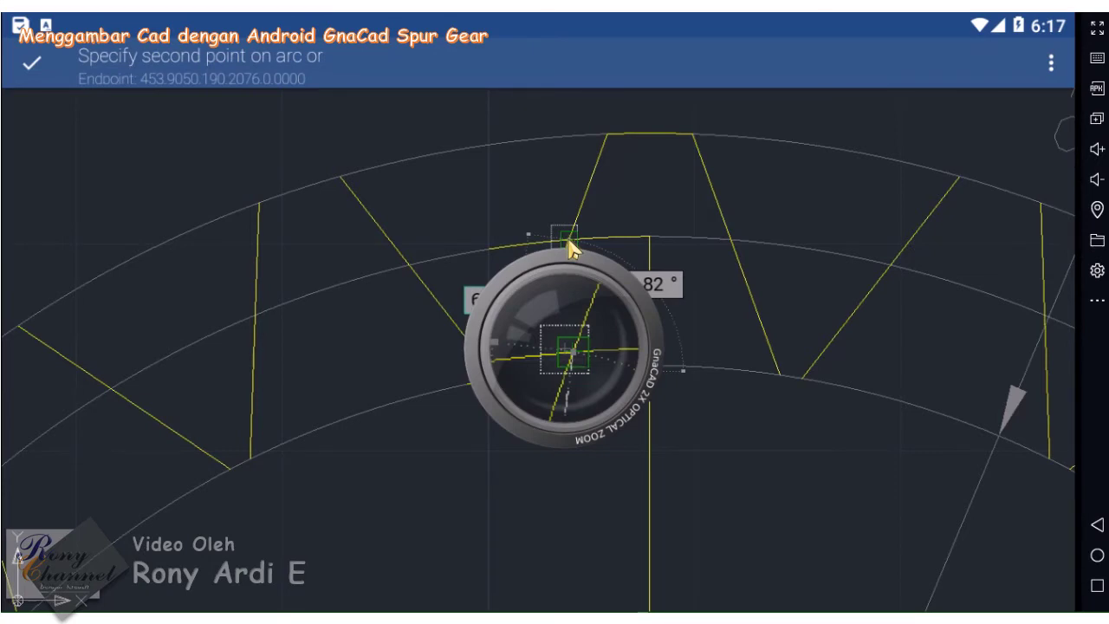
pyautogui.click(36, 66)
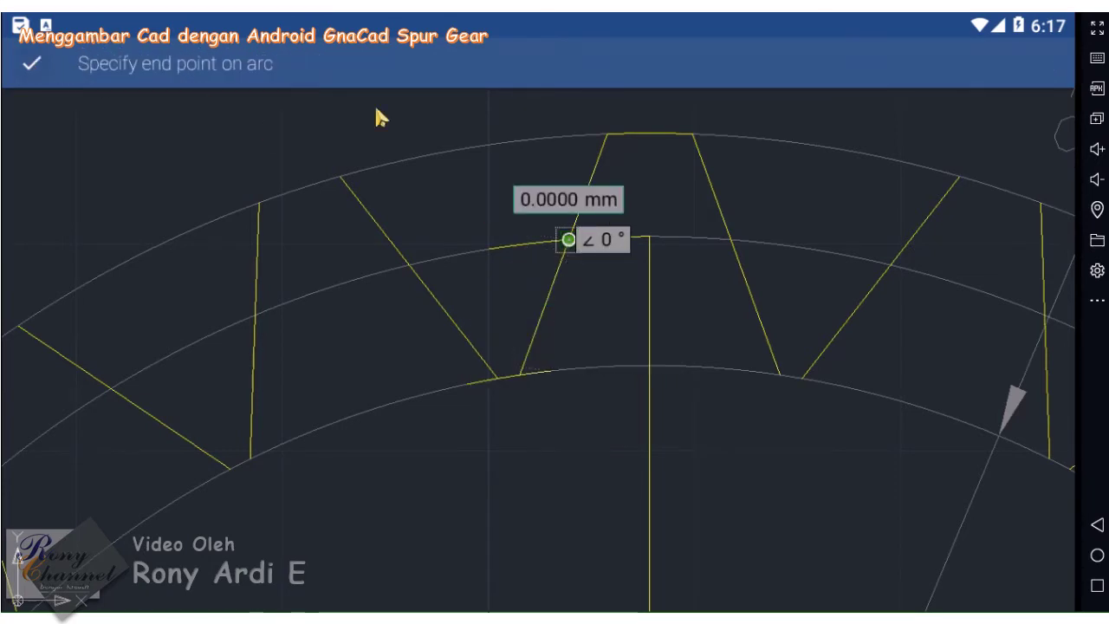
pyautogui.click(604, 135)
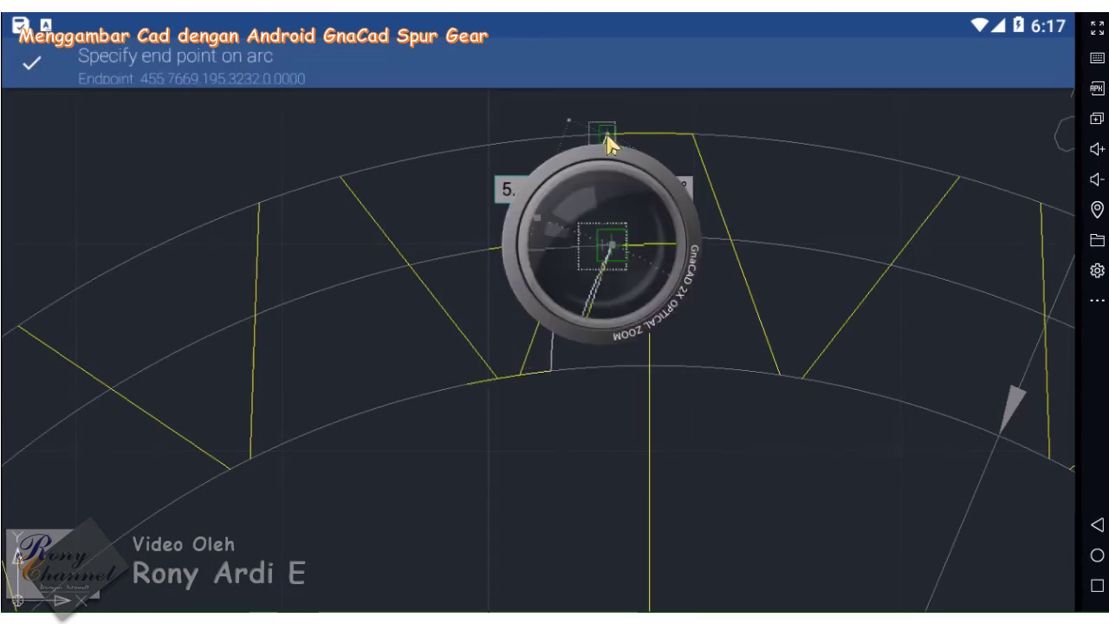
pyautogui.click(32, 65)
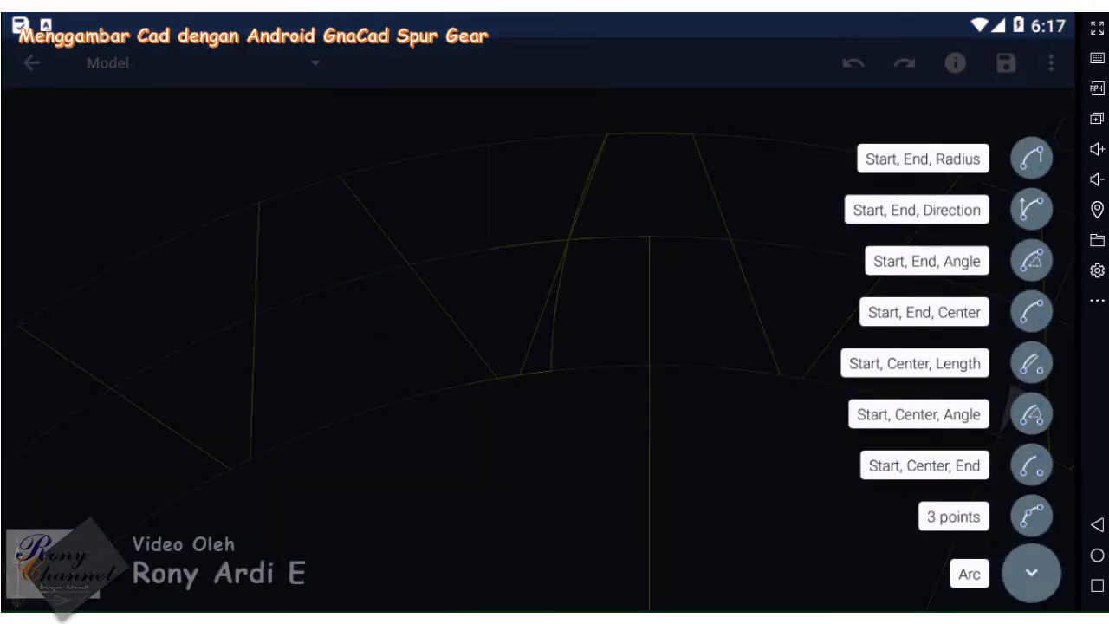
pyautogui.click(1048, 584)
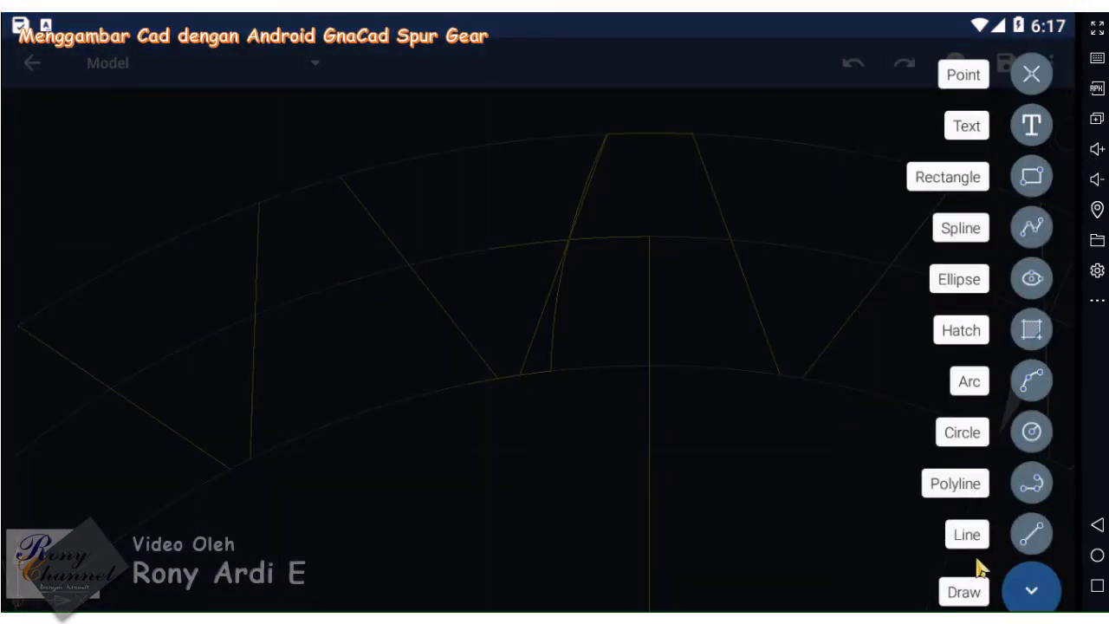
pyautogui.click(543, 329)
# - Explode the old straight tooth flank line
pyautogui.click(535, 322)
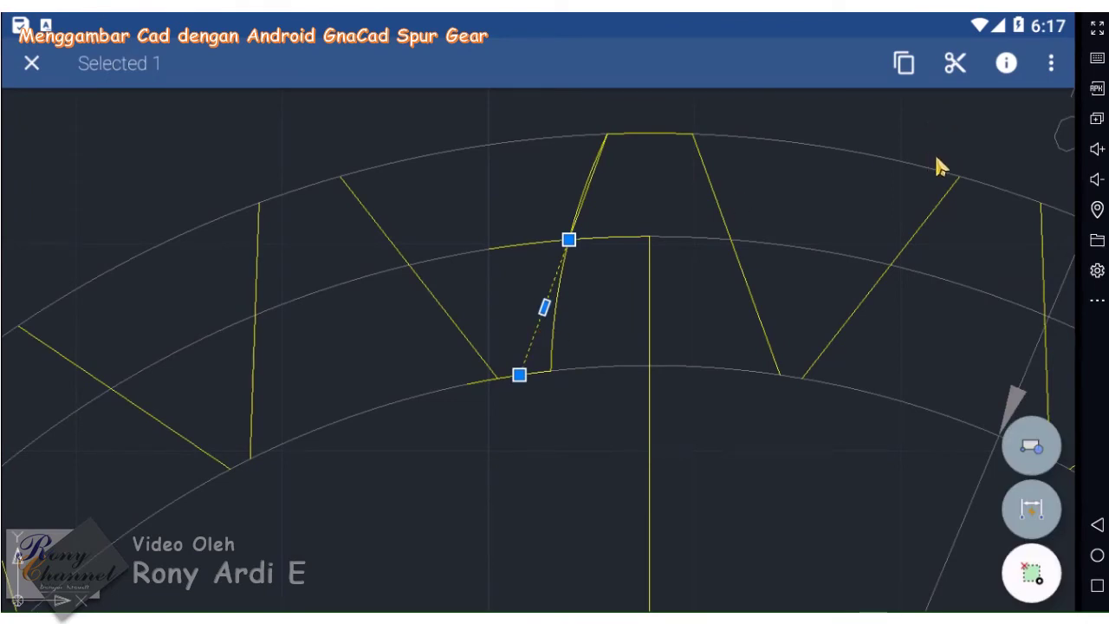
pyautogui.click(1051, 63)
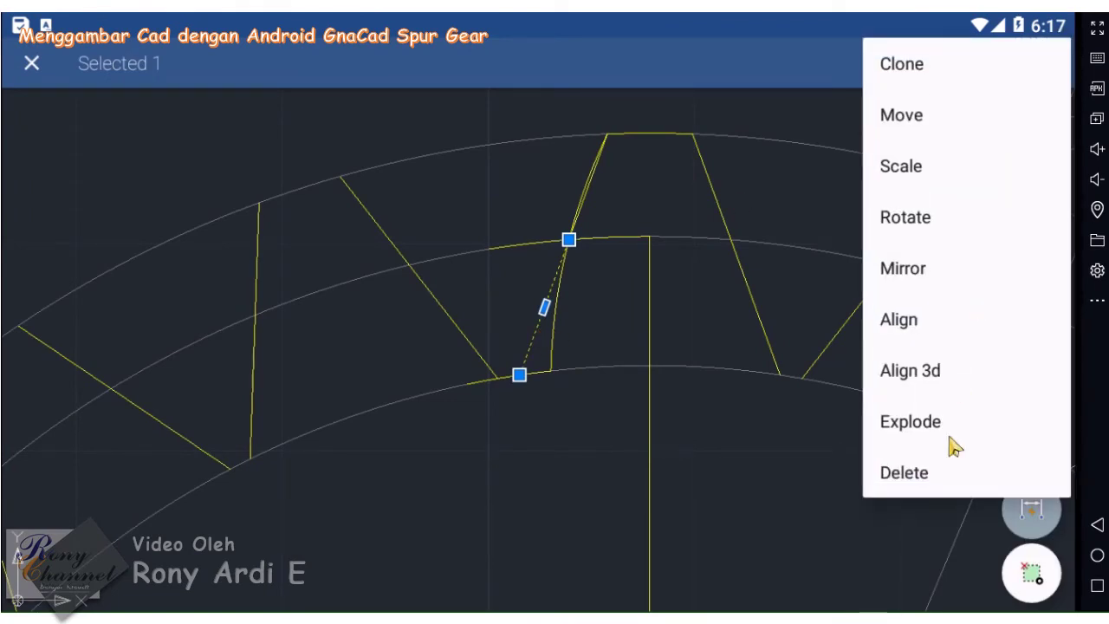
pyautogui.click(894, 440)
pyautogui.scroll(2, 588, 196)
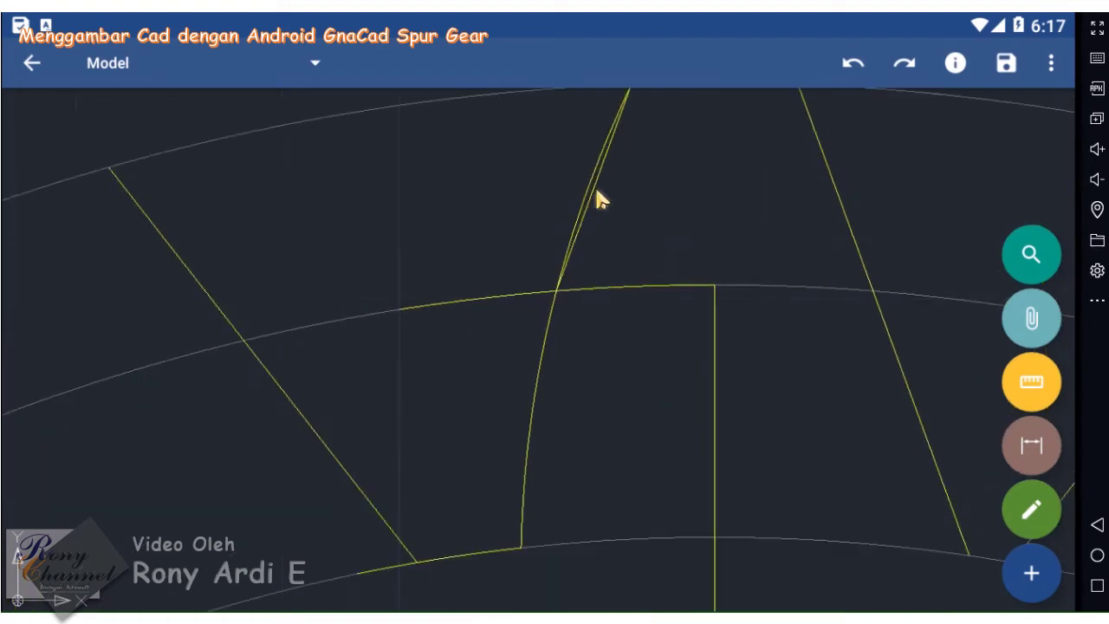
# - Delete the straight line beside the new arc and both parts of the right slanted line
pyautogui.click(596, 192)
pyautogui.click(1050, 63)
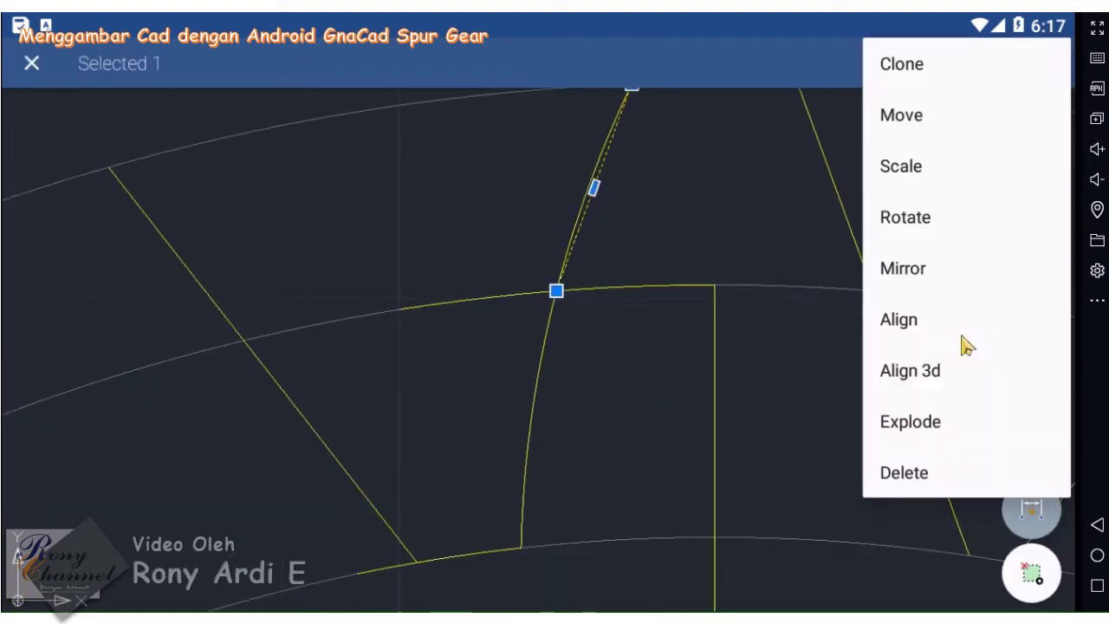
pyautogui.click(904, 473)
pyautogui.click(847, 225)
pyautogui.click(1051, 63)
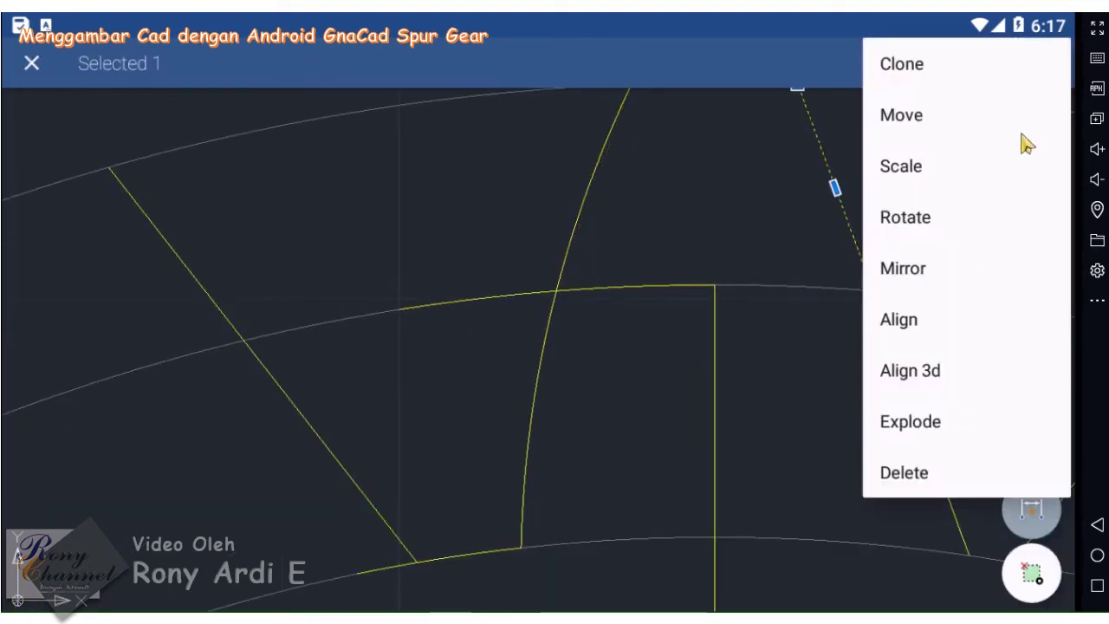
pyautogui.click(921, 474)
pyautogui.click(911, 394)
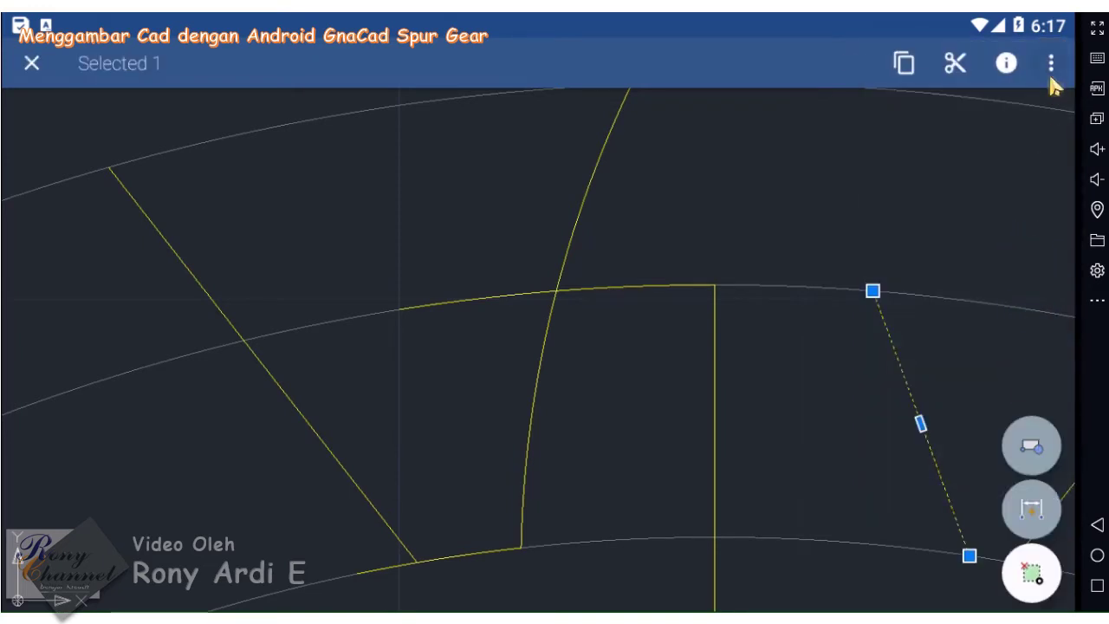
pyautogui.click(1050, 63)
pyautogui.click(925, 473)
pyautogui.scroll(-2, 775, 347)
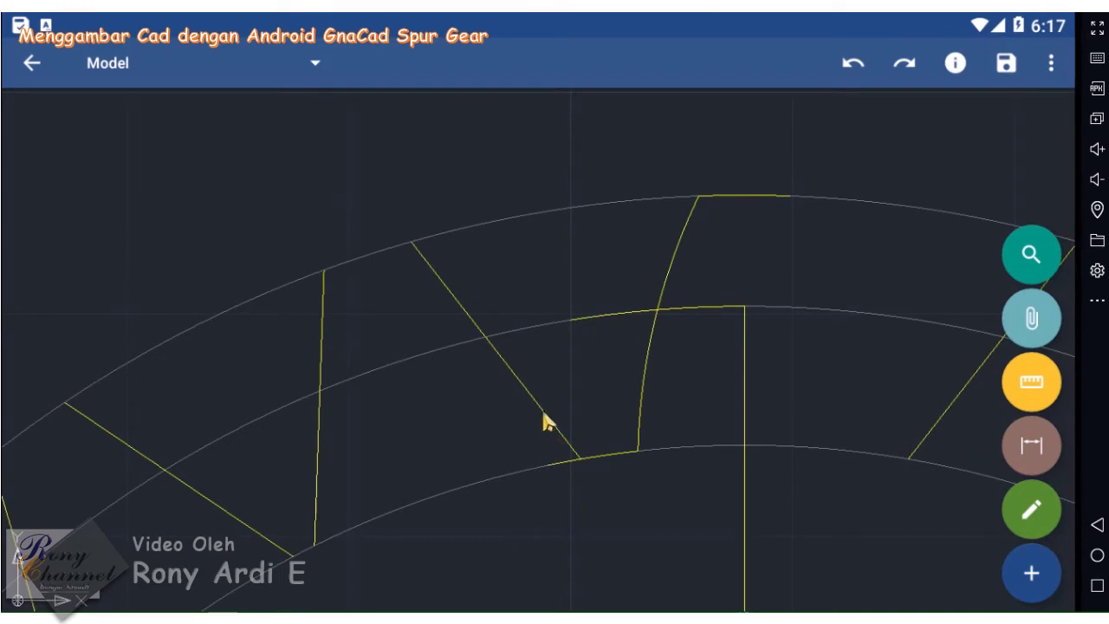
# - Delete both left slanted line segments and the vertical construction line segments
pyautogui.click(474, 312)
pyautogui.click(378, 209)
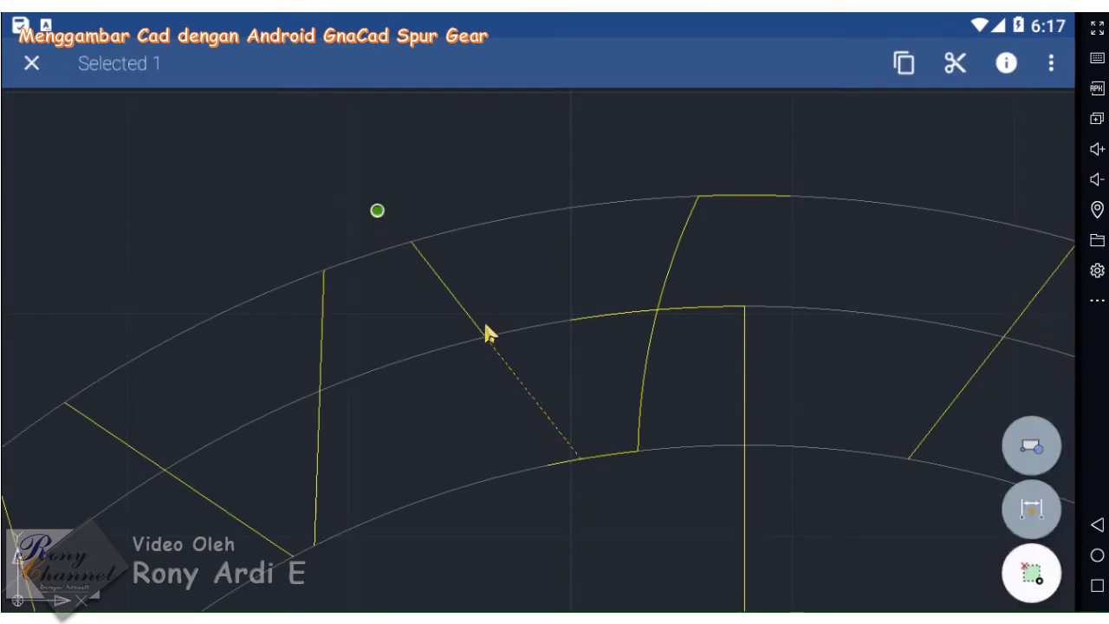
pyautogui.click(547, 364)
pyautogui.click(1050, 66)
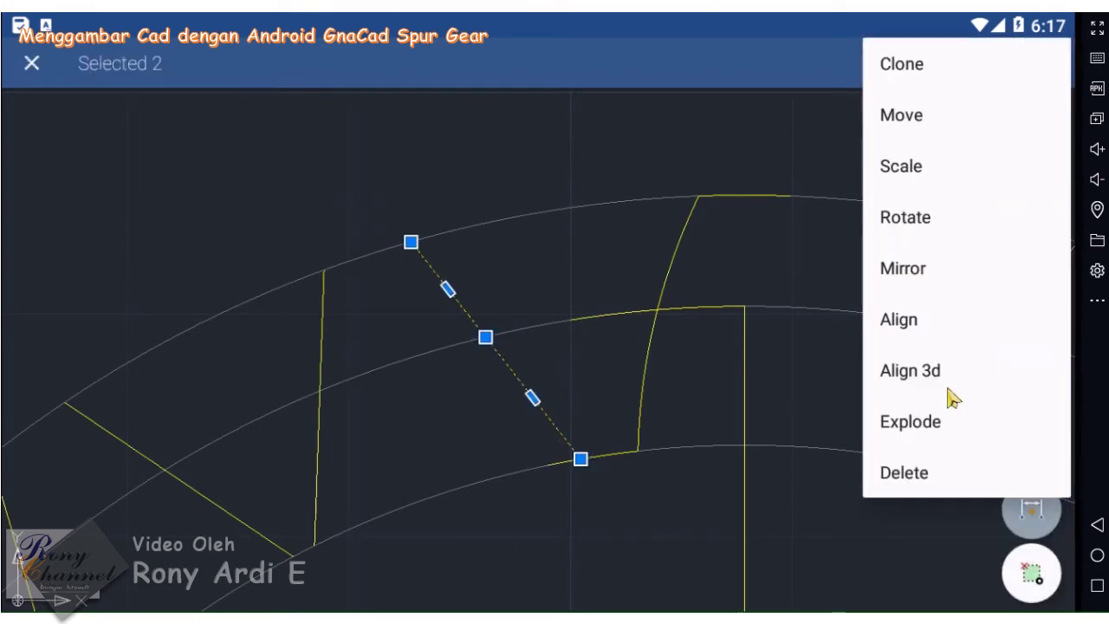
pyautogui.click(910, 472)
pyautogui.click(457, 537)
pyautogui.click(260, 364)
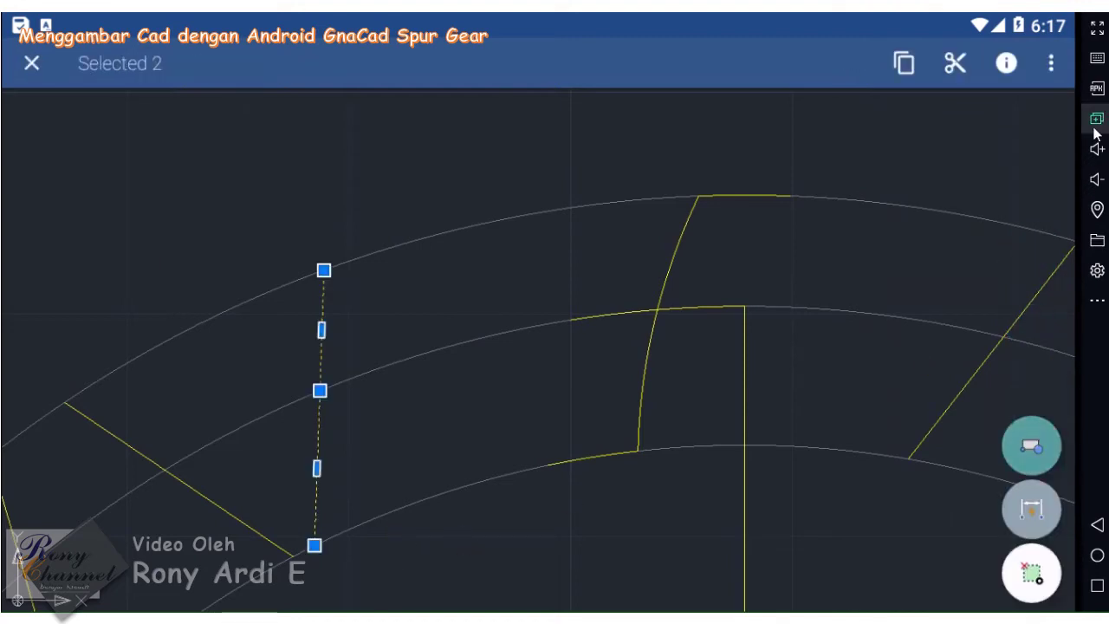
pyautogui.click(1050, 66)
pyautogui.click(940, 470)
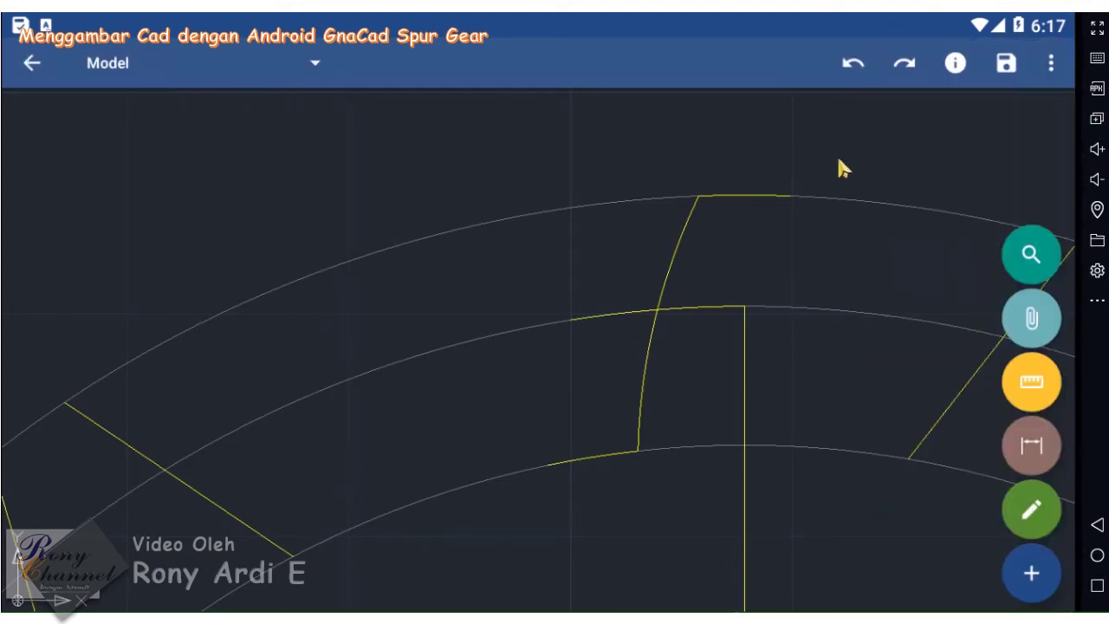
# - Window-select and delete the five leftover construction lines
pyautogui.scroll(-2, 472, 310)
pyautogui.scroll(-1, 450, 307)
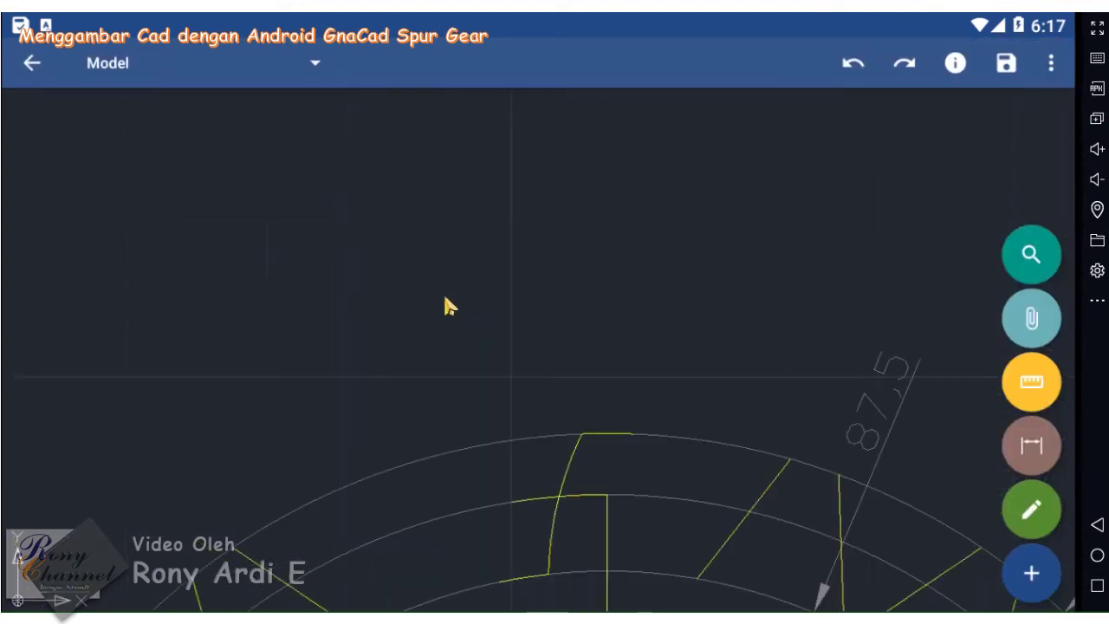
pyautogui.scroll(-1, 485, 312)
pyautogui.click(617, 364)
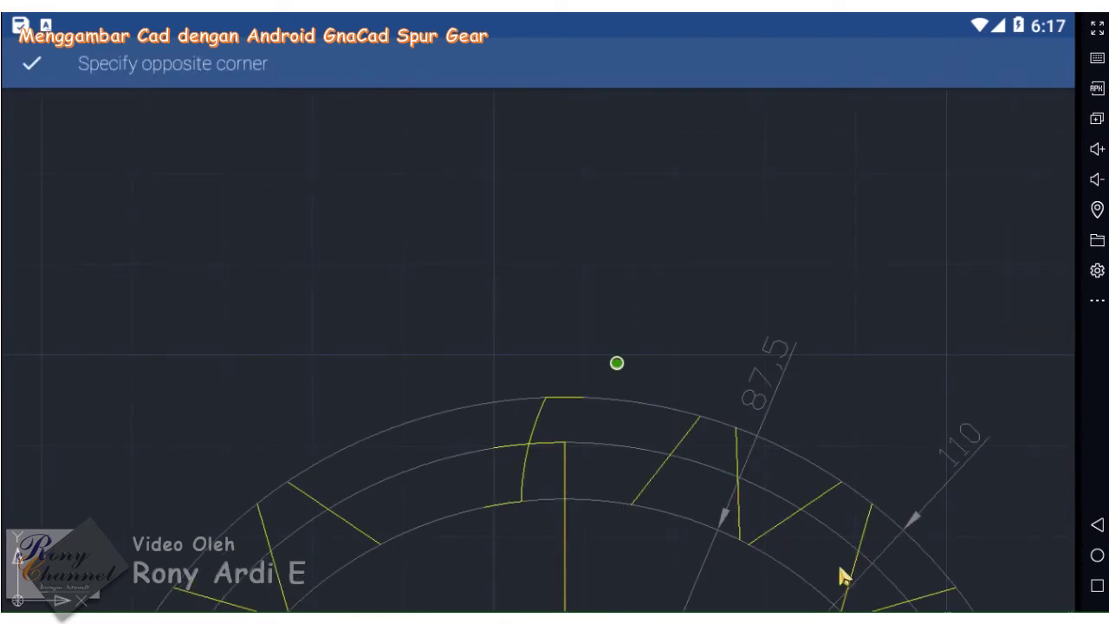
pyautogui.click(838, 570)
pyautogui.click(1049, 62)
pyautogui.click(906, 472)
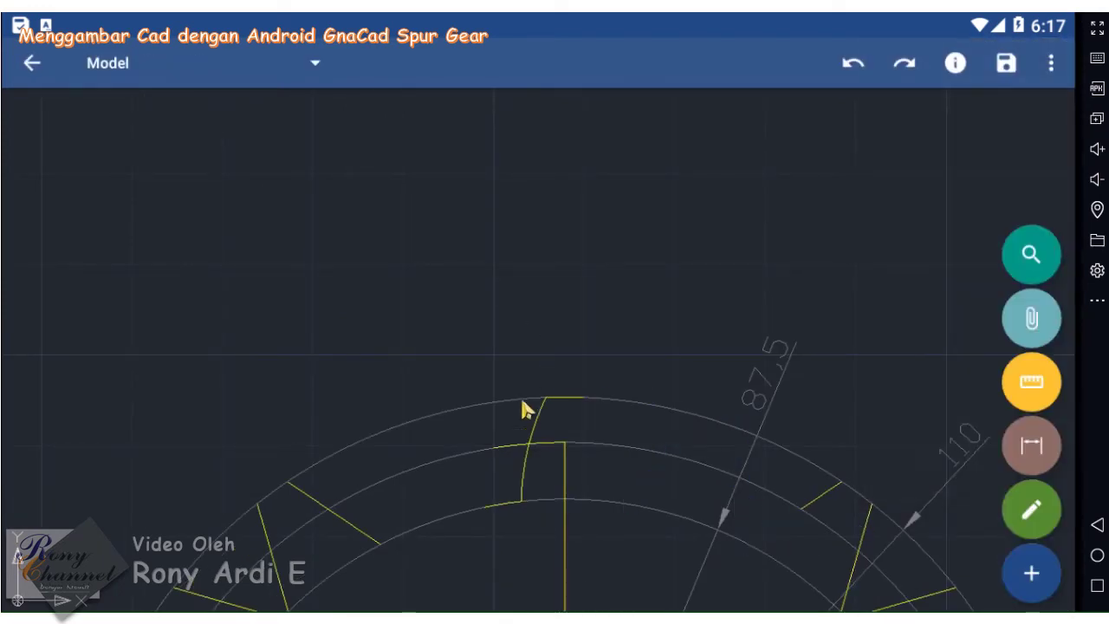
pyautogui.scroll(1, 524, 411)
pyautogui.scroll(2, 584, 350)
# - Copy the curved flank arc from a pitch-circle base point 6.98 mm at 90° to form the right flank
pyautogui.click(579, 331)
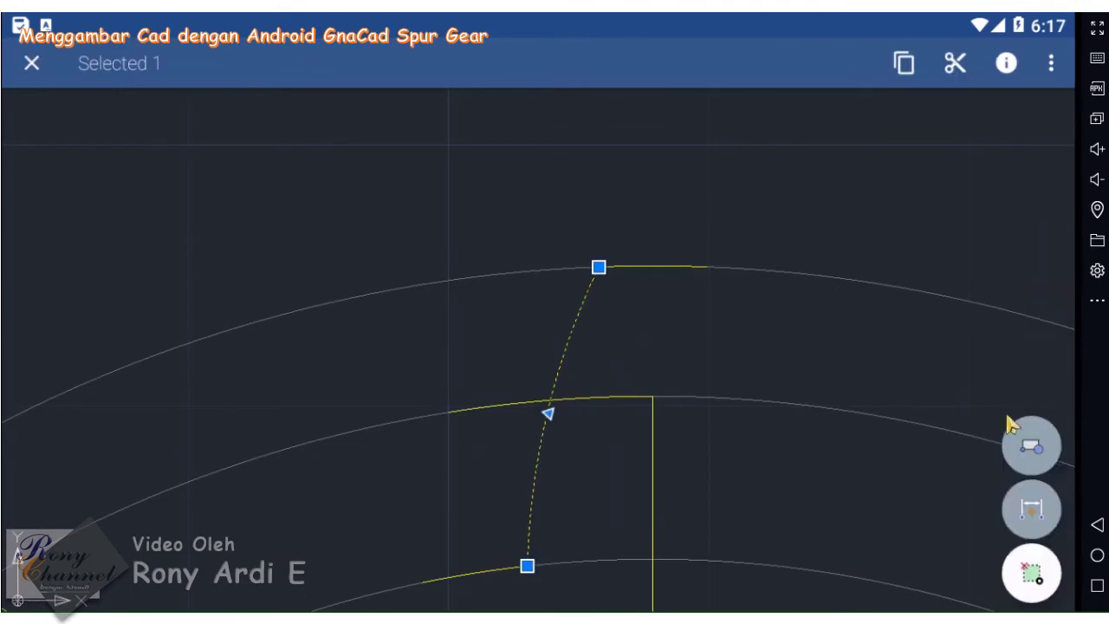
pyautogui.click(1051, 66)
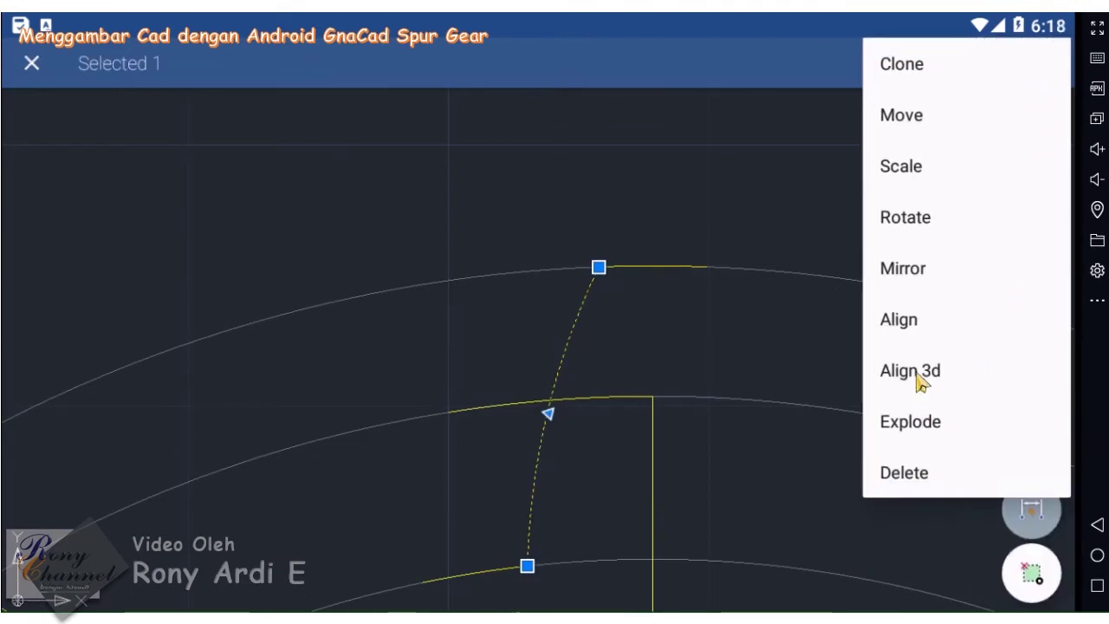
pyautogui.click(913, 273)
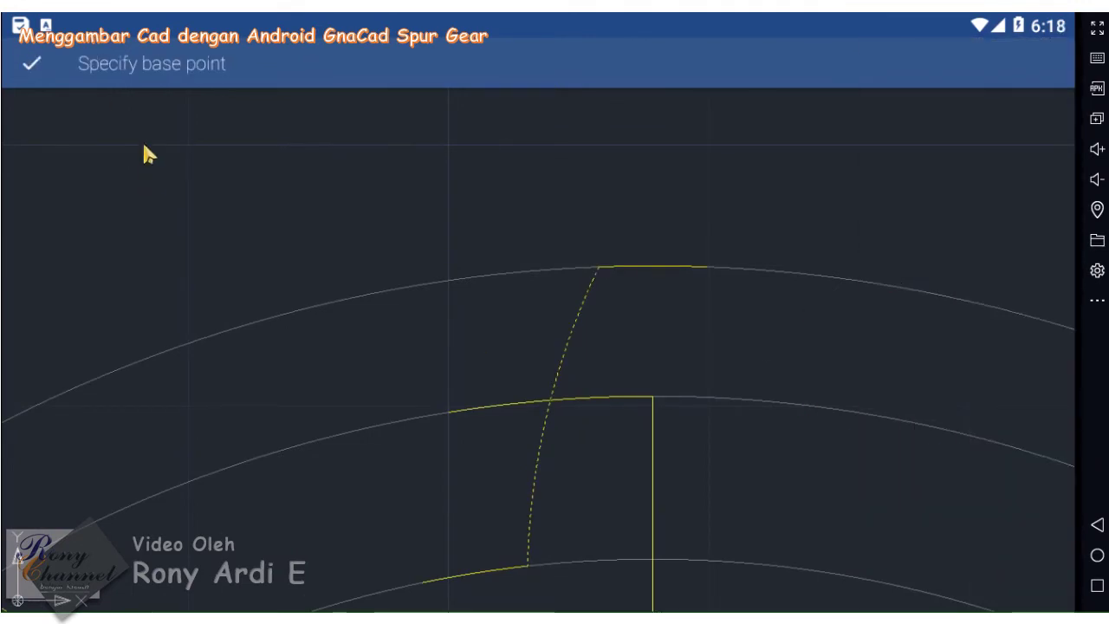
pyautogui.click(652, 396)
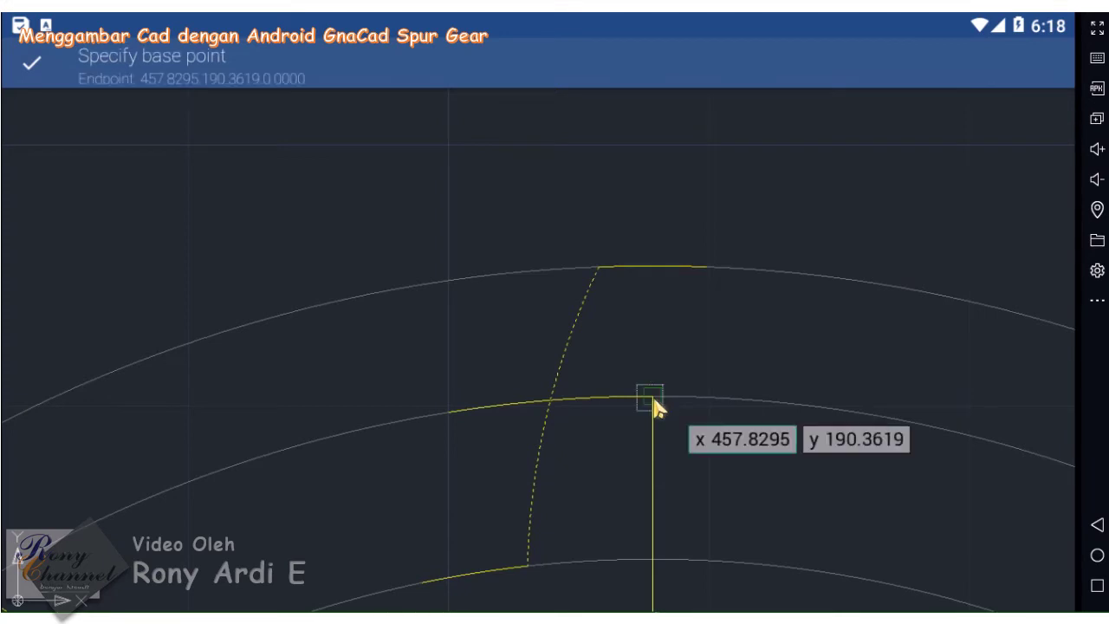
pyautogui.click(32, 67)
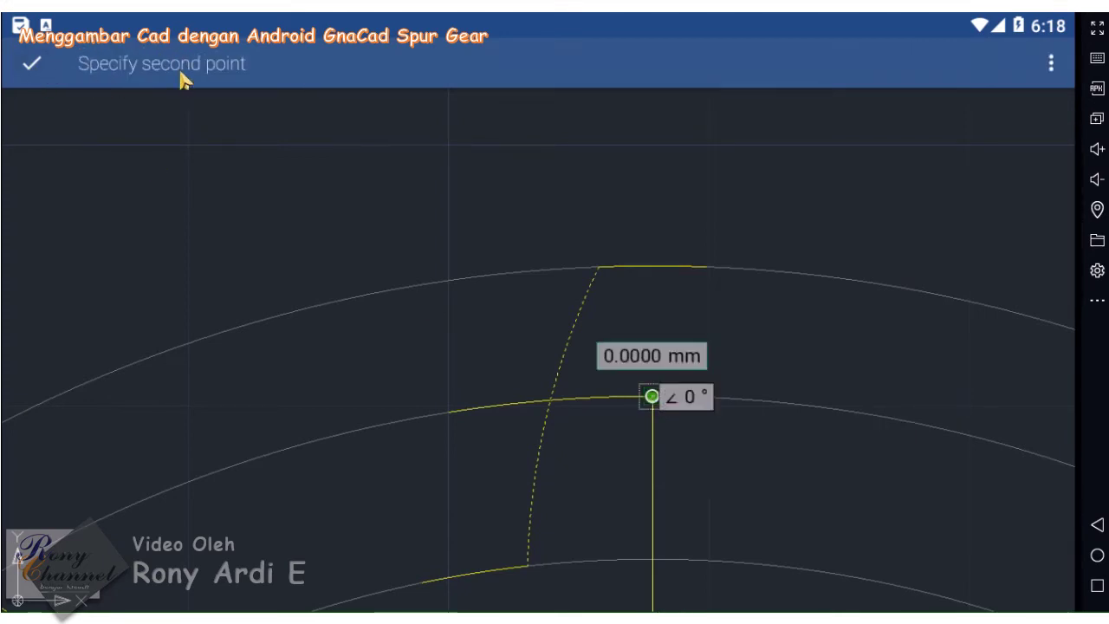
pyautogui.click(1051, 64)
pyautogui.click(906, 67)
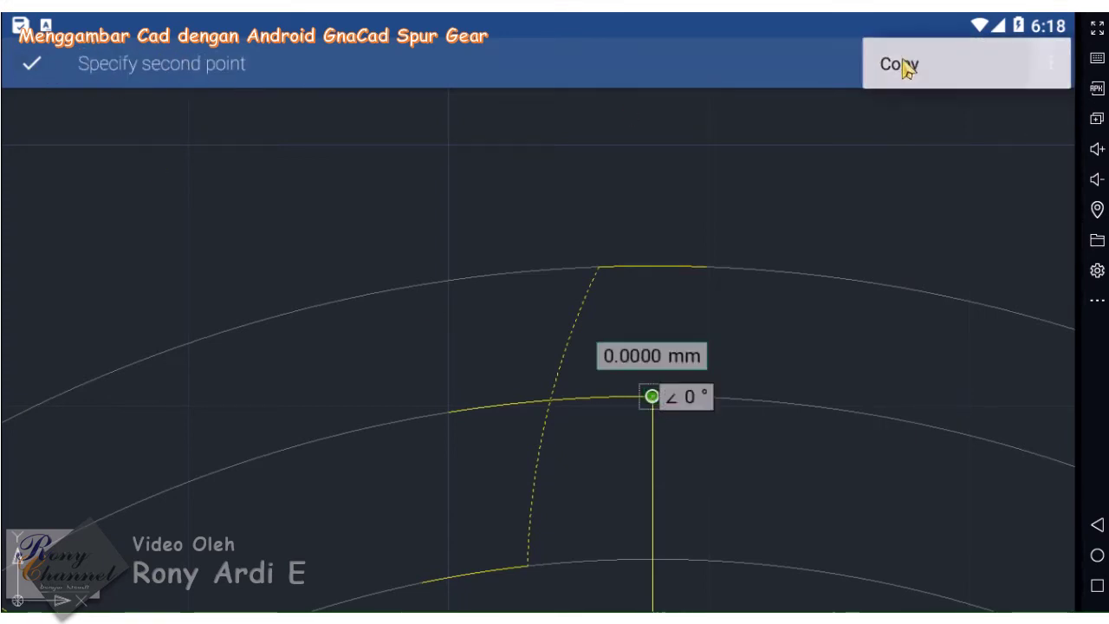
pyautogui.click(654, 216)
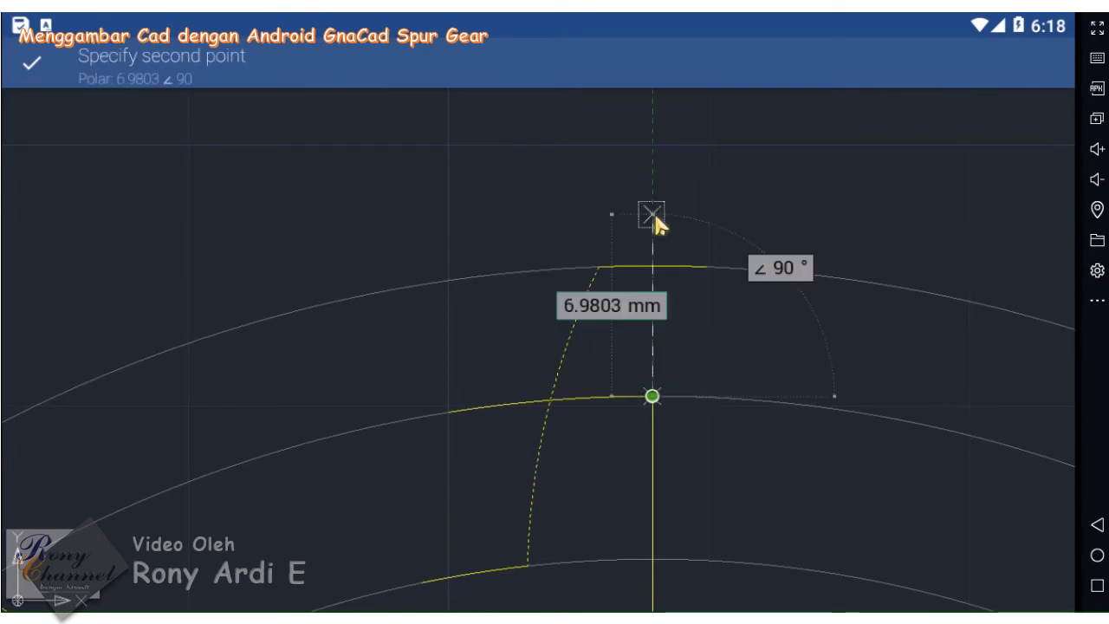
pyautogui.click(32, 73)
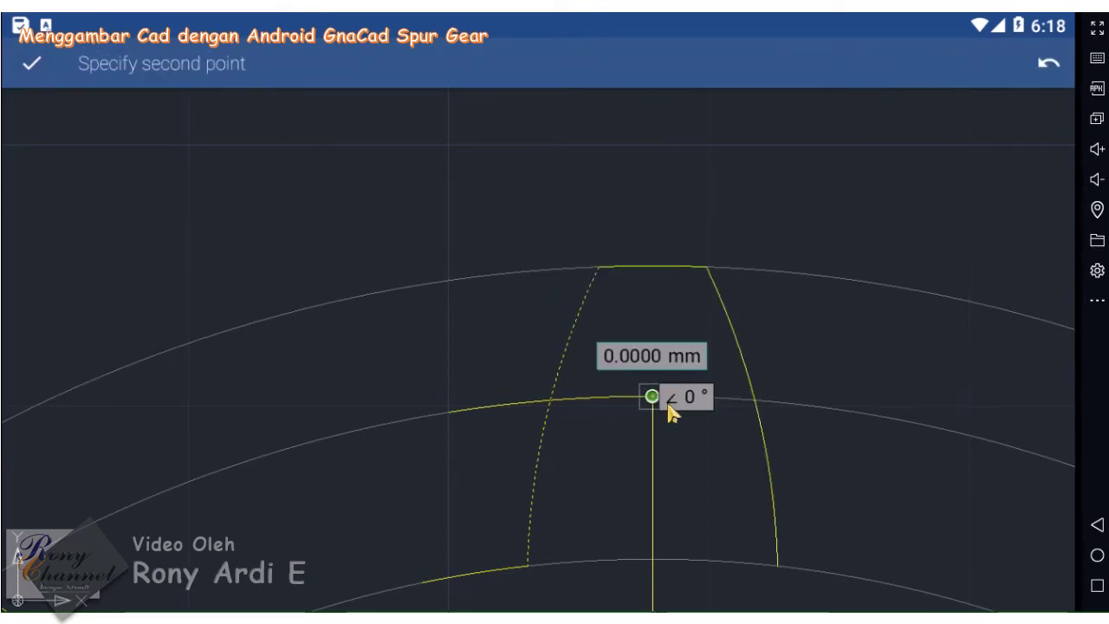
pyautogui.click(34, 72)
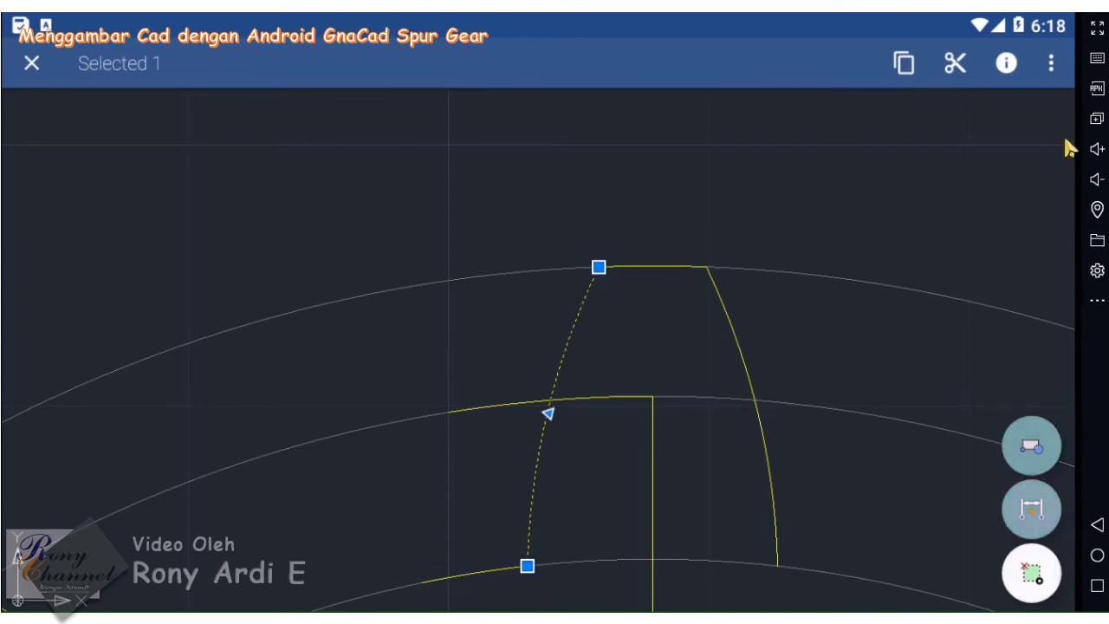
pyautogui.click(52, 66)
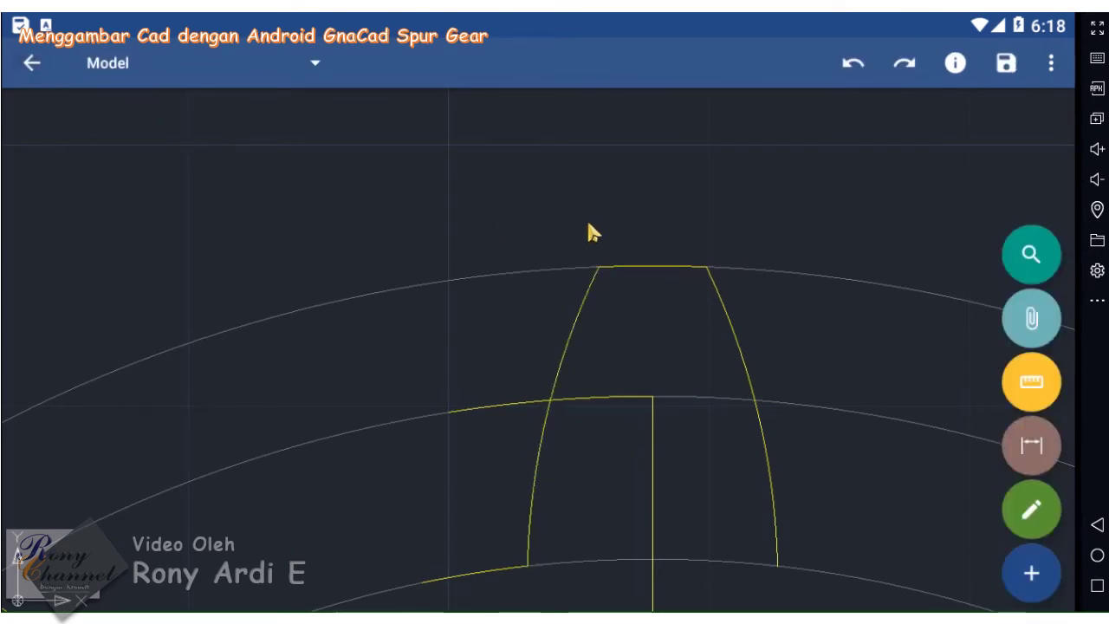
# - Window-select the 19 straight-sided teeth on the left, bottom and right and delete them
pyautogui.scroll(-2, 633, 199)
pyautogui.scroll(-2, 679, 178)
pyautogui.scroll(-2, 680, 174)
pyautogui.scroll(-2, 675, 164)
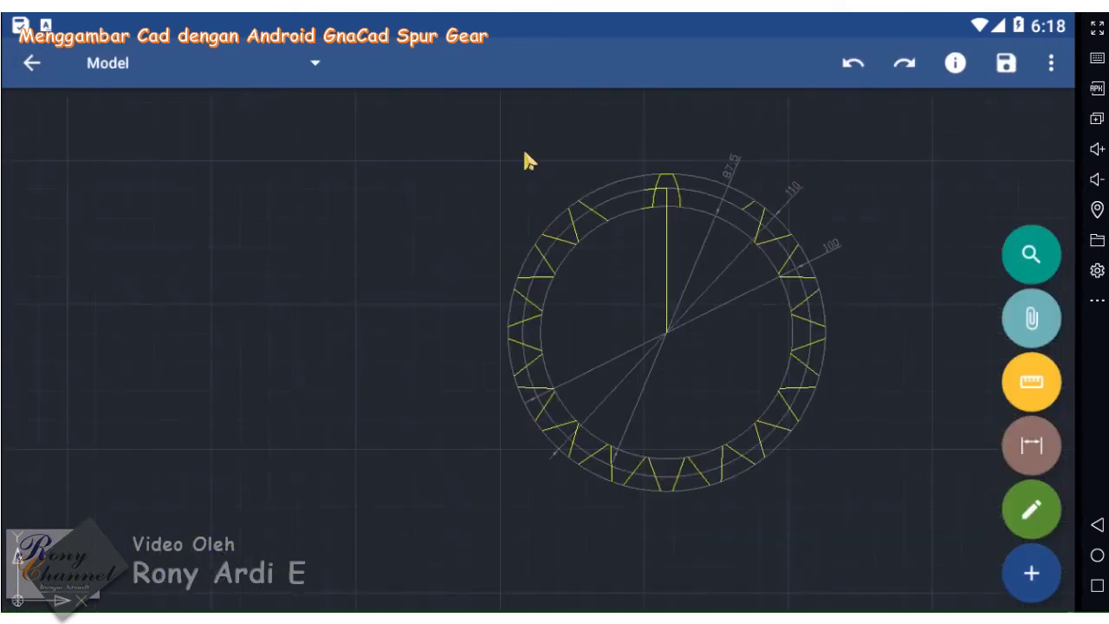
pyautogui.click(425, 135)
pyautogui.click(634, 509)
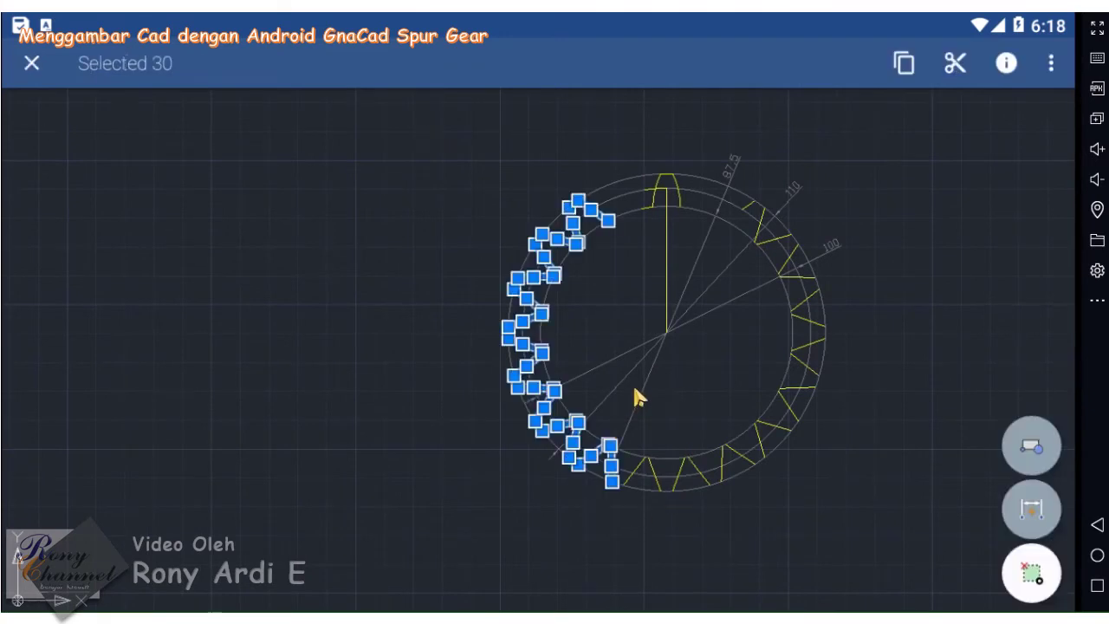
pyautogui.click(580, 343)
pyautogui.click(773, 538)
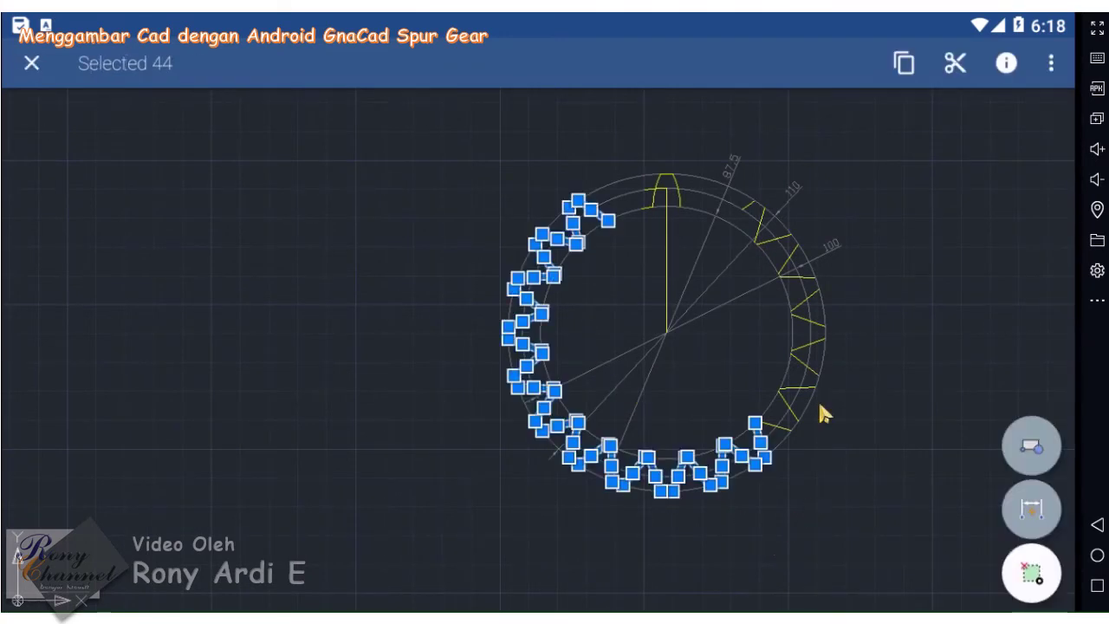
pyautogui.click(702, 139)
pyautogui.click(968, 413)
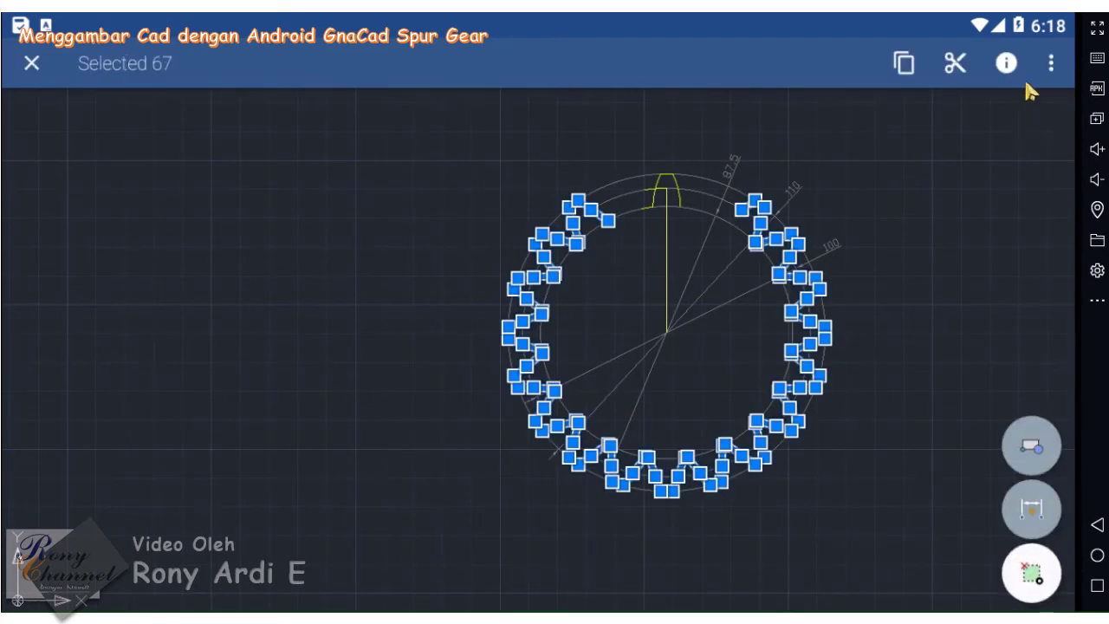
pyautogui.click(1050, 62)
pyautogui.click(903, 472)
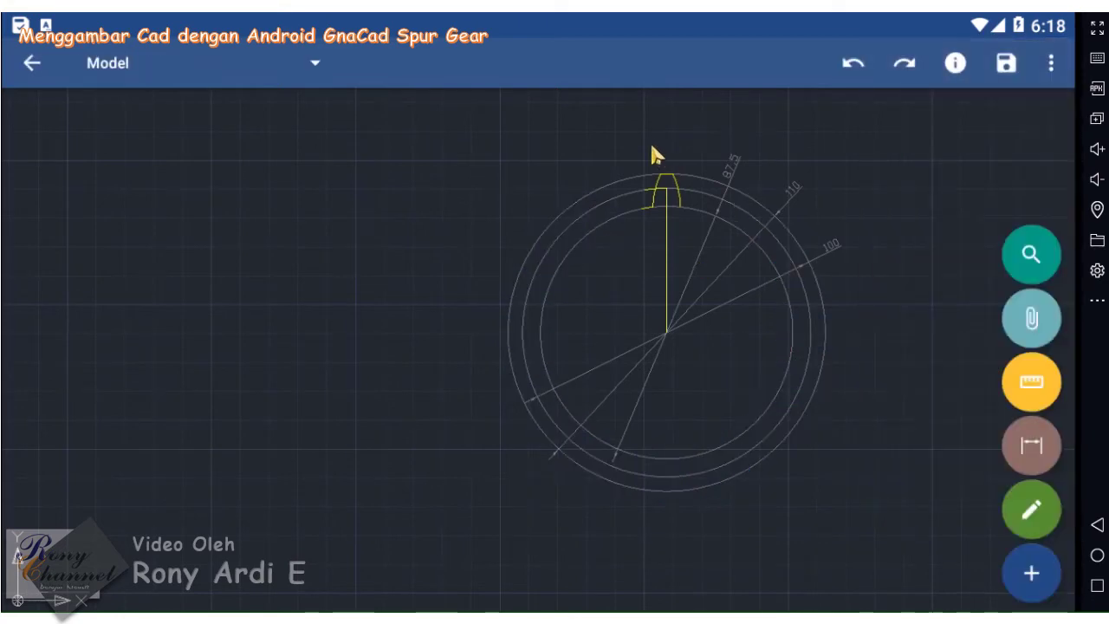
pyautogui.scroll(1, 659, 173)
pyautogui.scroll(2, 666, 186)
pyautogui.scroll(2, 699, 208)
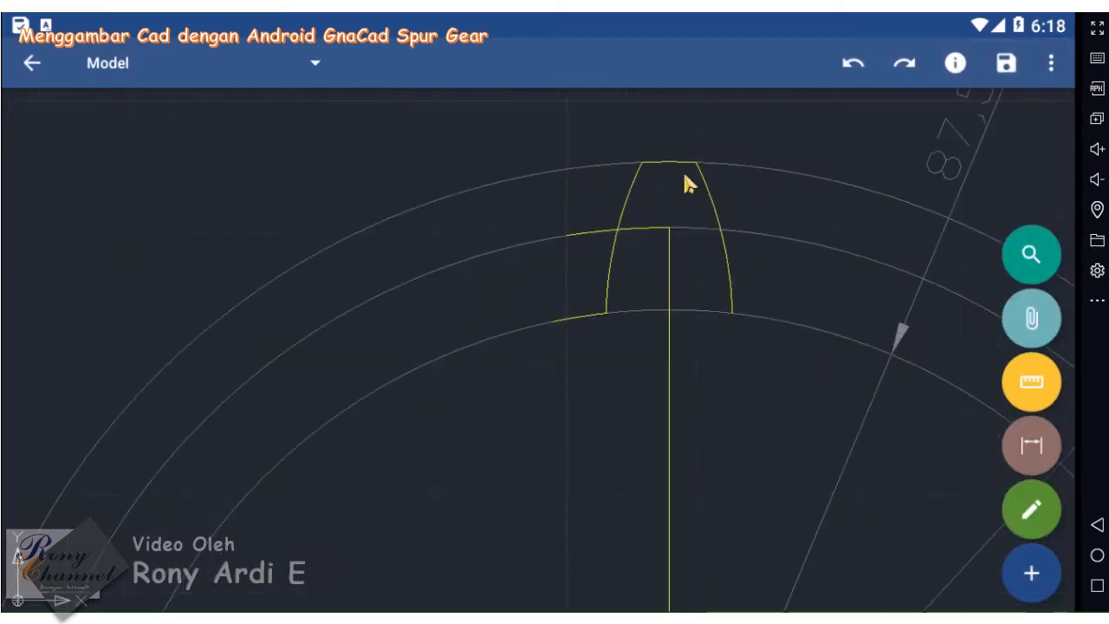
# - Select the top tooth's four arcs: right flank, tip, left flank and root arc
pyautogui.click(684, 179)
pyautogui.click(611, 126)
pyautogui.click(742, 193)
pyautogui.click(643, 202)
pyautogui.click(643, 203)
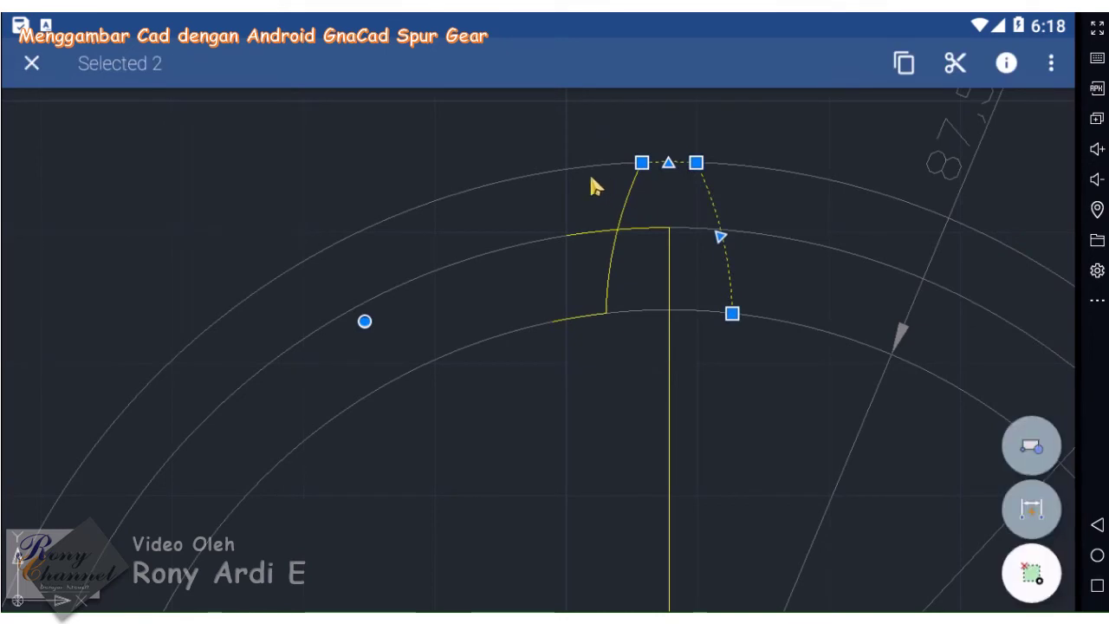
pyautogui.click(608, 309)
pyautogui.moveTo(528, 296); pyautogui.dragTo(582, 336)
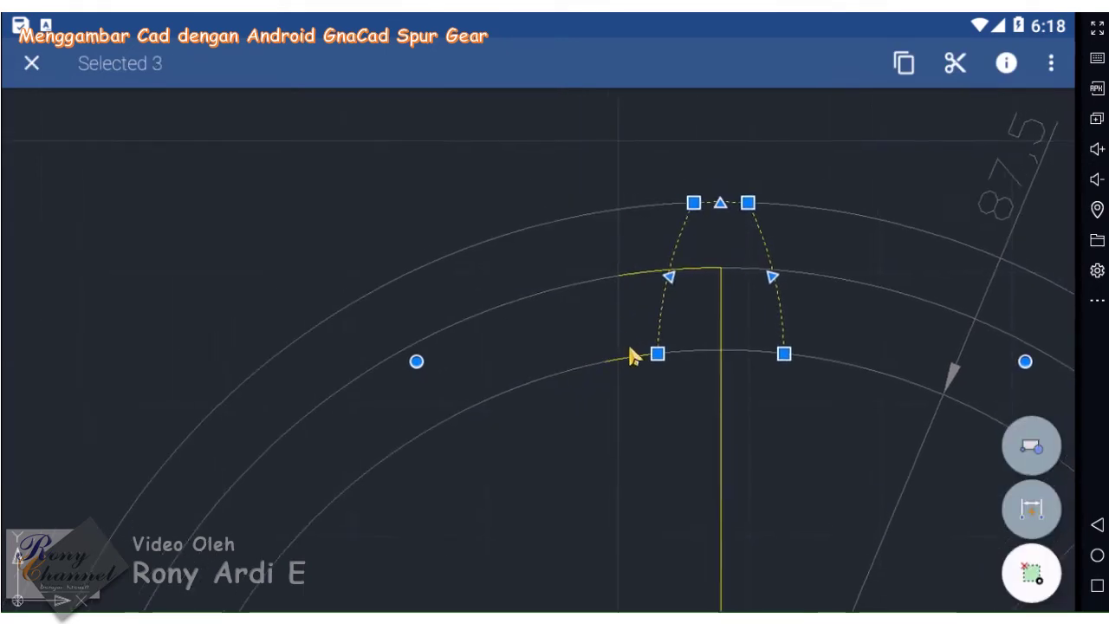
pyautogui.click(577, 315)
pyautogui.click(616, 370)
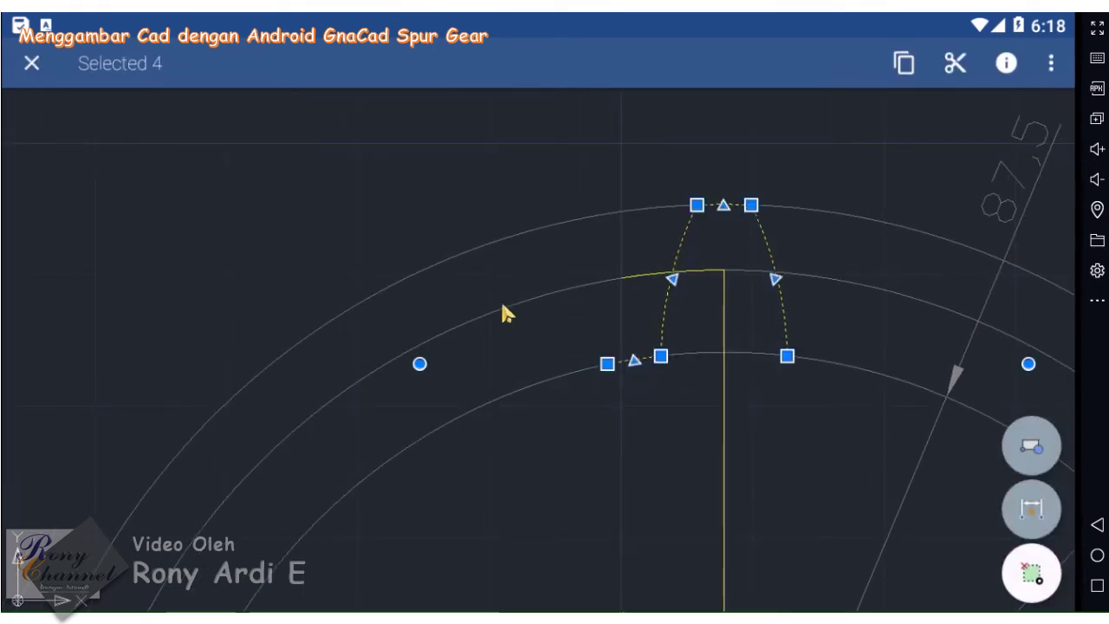
pyautogui.scroll(-2, 478, 256)
# - Rotate the tooth about the gear centre as a circular array of 20 copies
pyautogui.click(1048, 68)
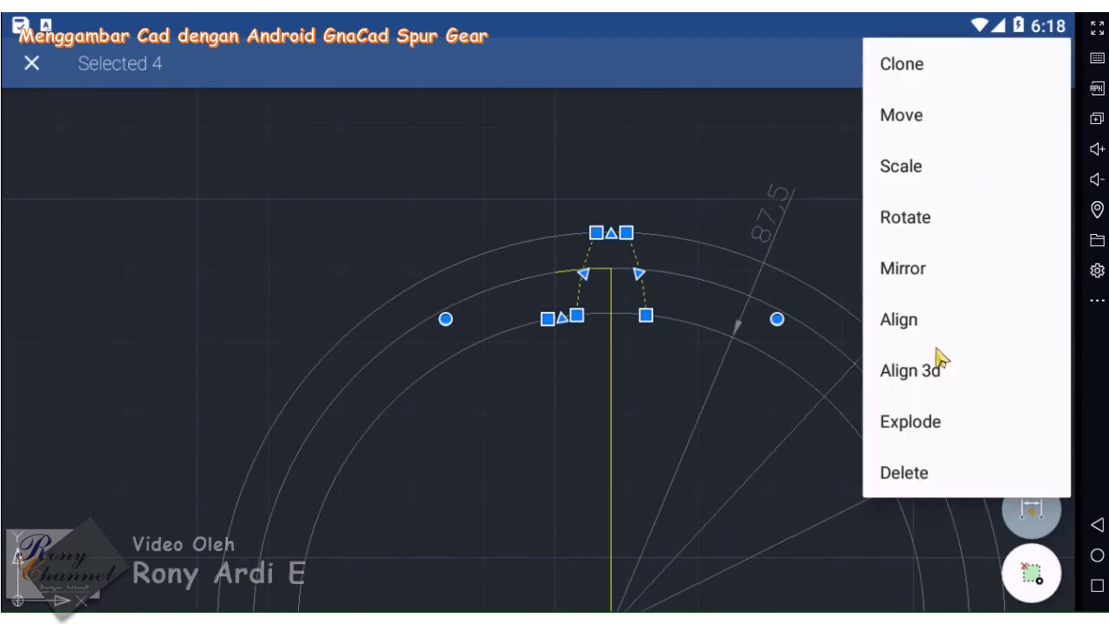
pyautogui.click(918, 216)
pyautogui.scroll(-3, 574, 130)
pyautogui.scroll(-1, 573, 130)
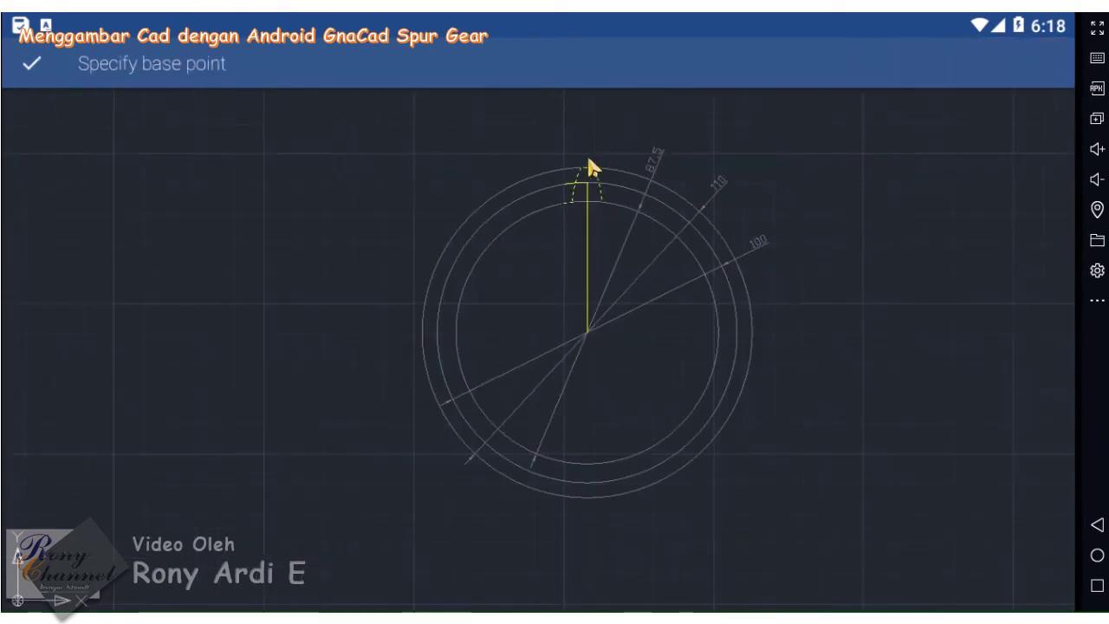
pyautogui.click(587, 332)
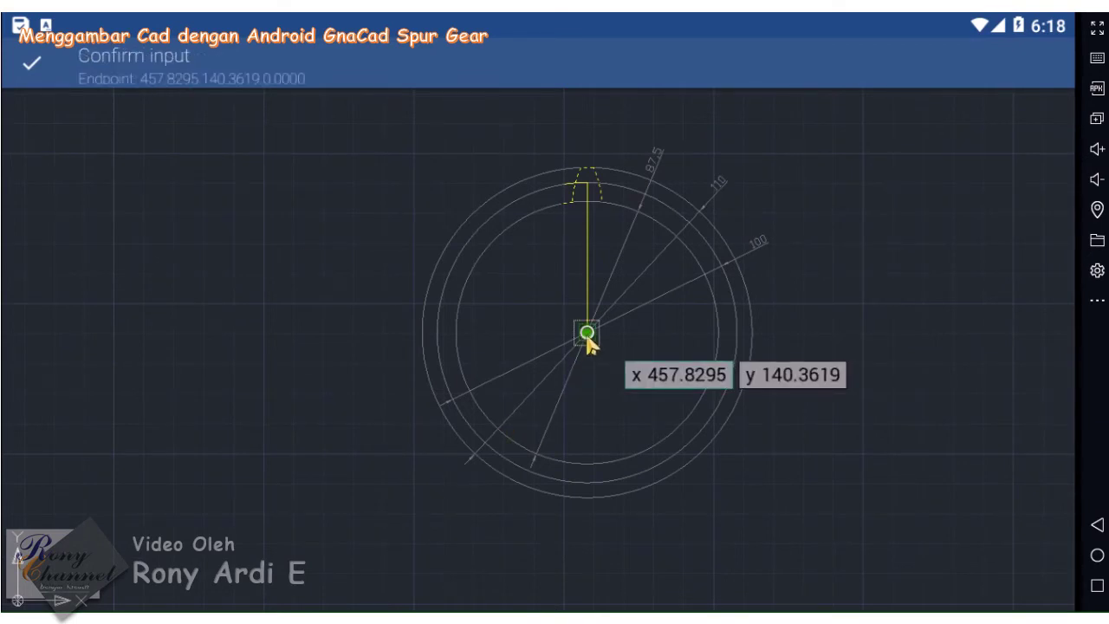
pyautogui.click(40, 71)
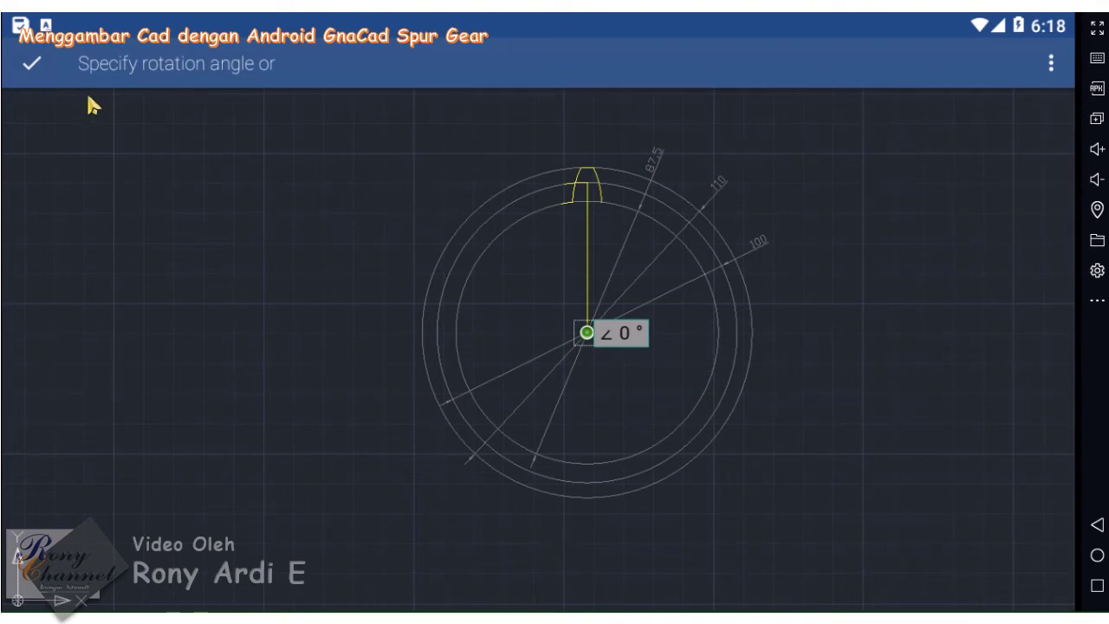
pyautogui.click(1048, 66)
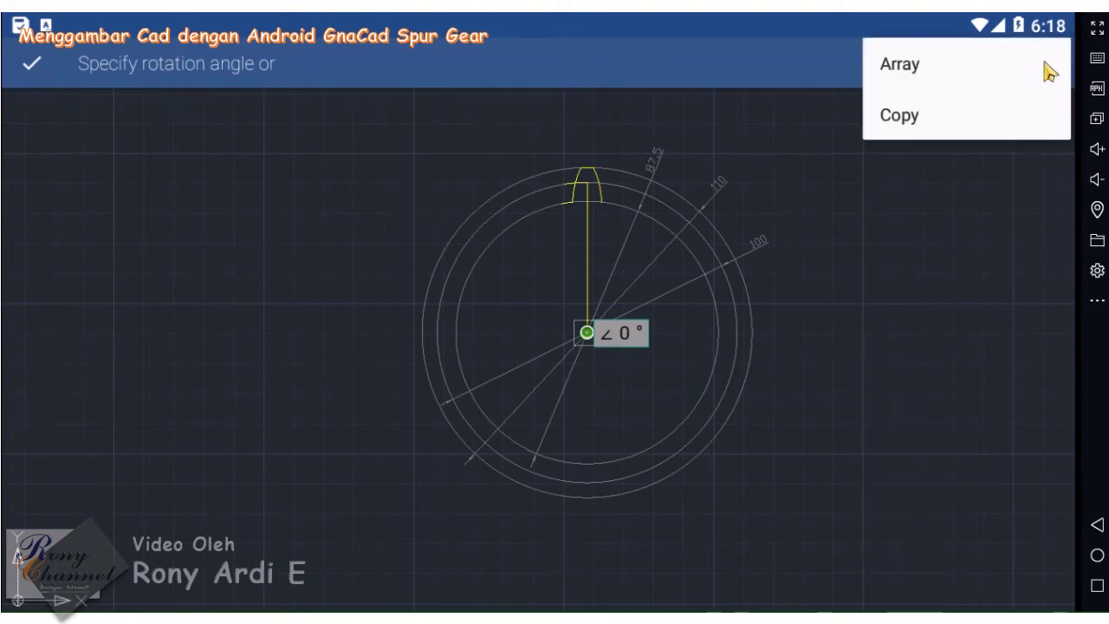
pyautogui.click(907, 66)
pyautogui.write('20')
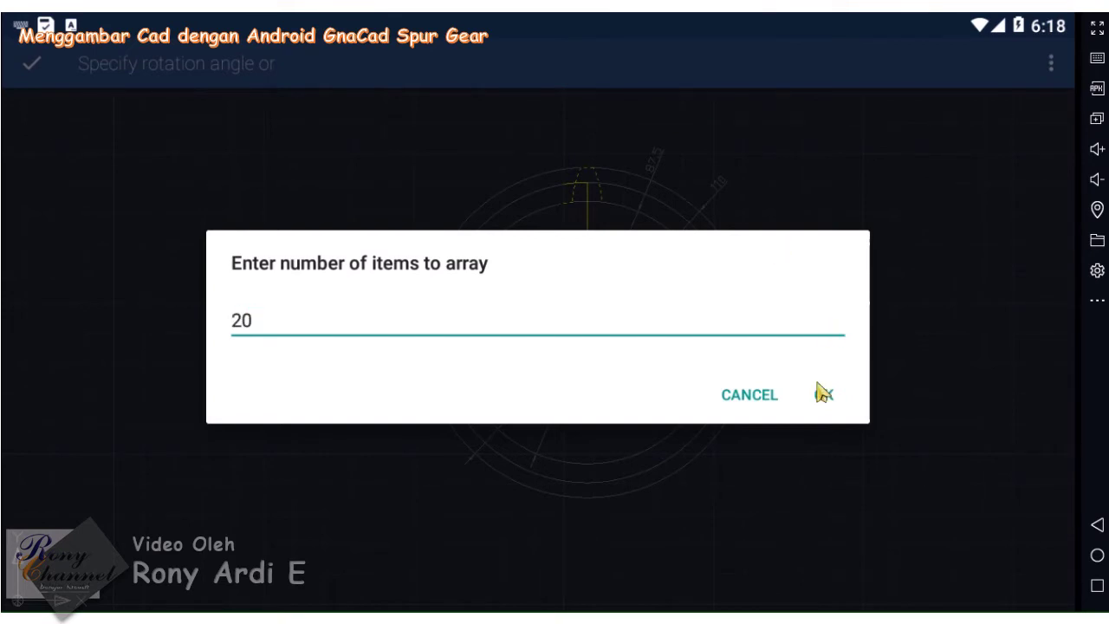
pyautogui.click(822, 395)
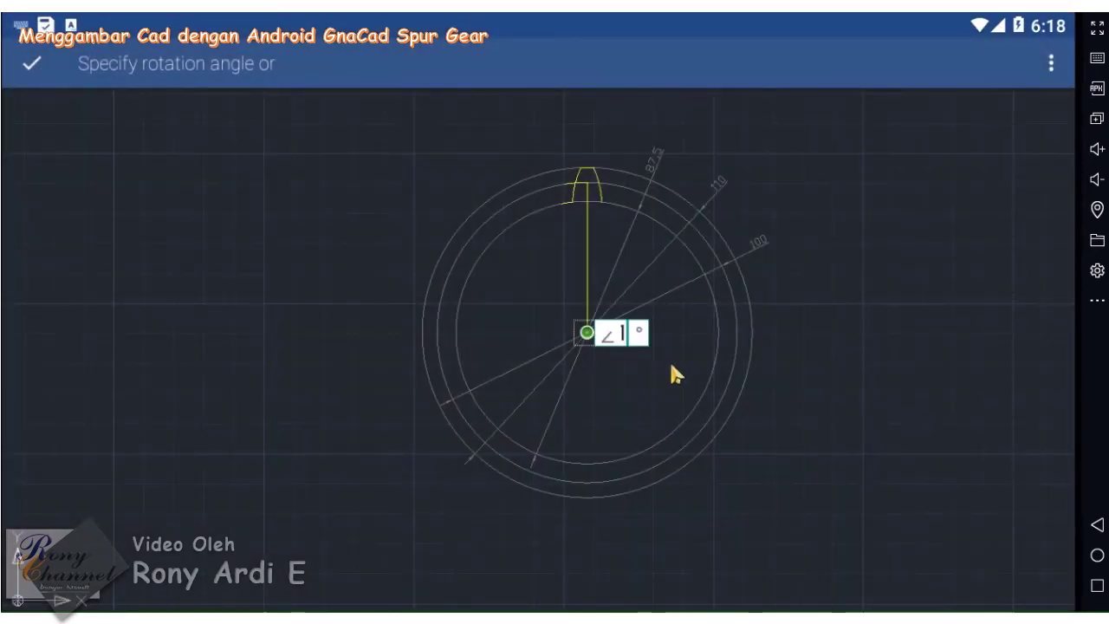
pyautogui.press('Return')
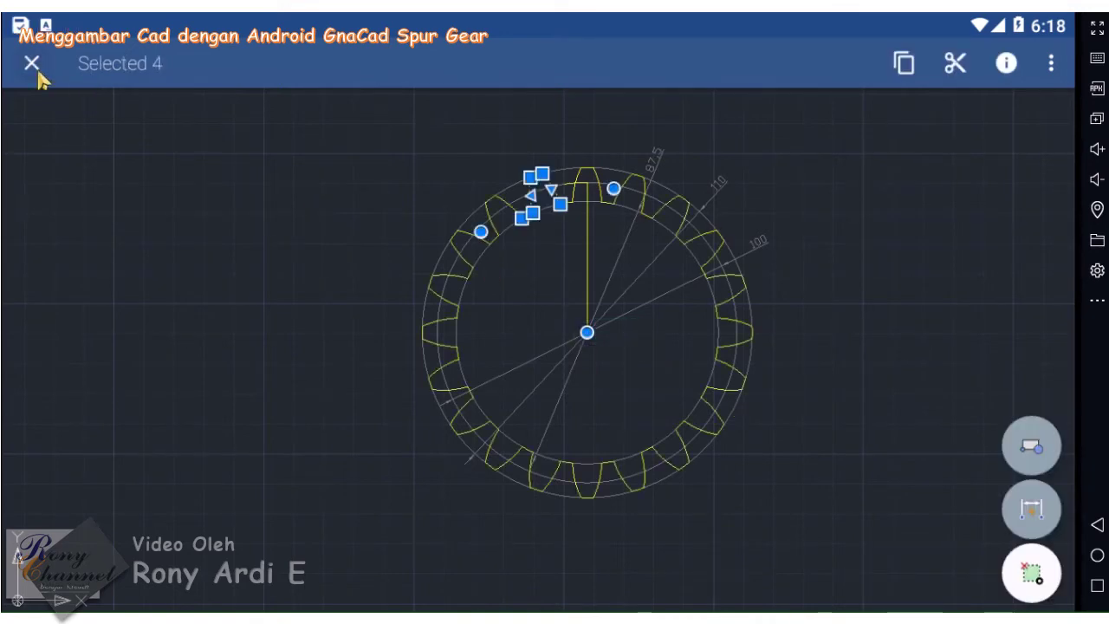
pyautogui.click(32, 65)
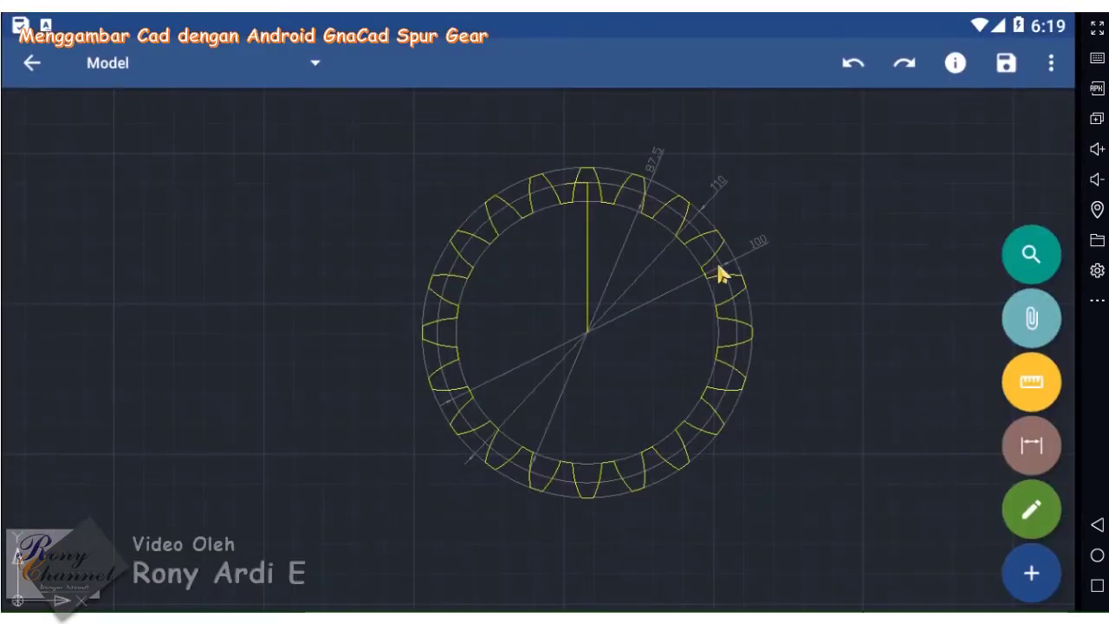
# - Delete the short leftover arc on the pitch circle and the vertical centre line
pyautogui.scroll(-1, 641, 251)
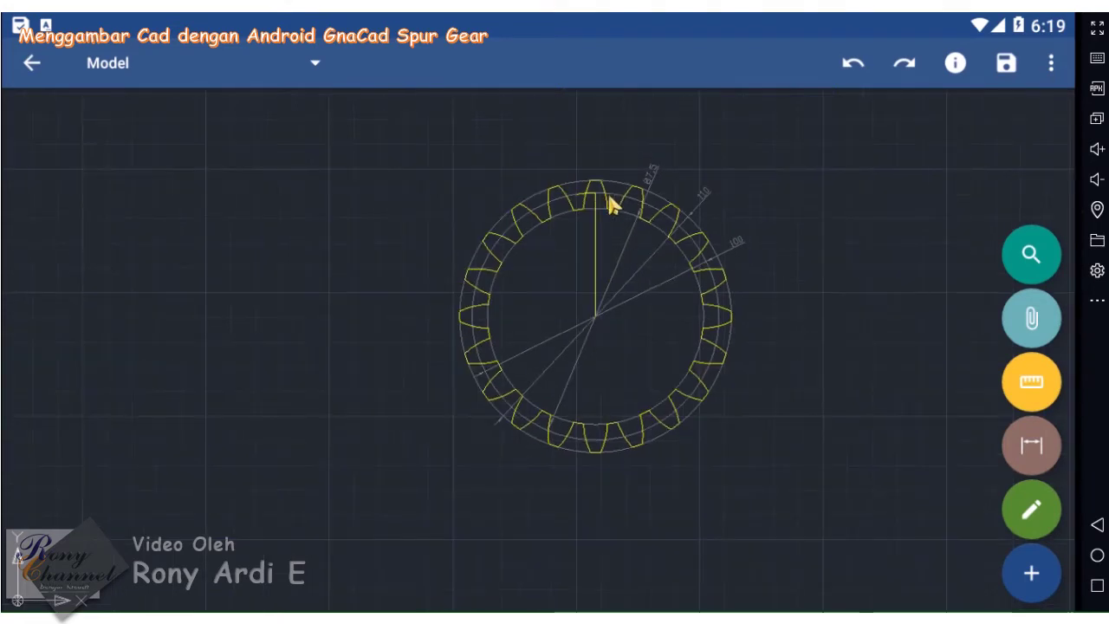
pyautogui.scroll(1, 606, 203)
pyautogui.scroll(1, 598, 202)
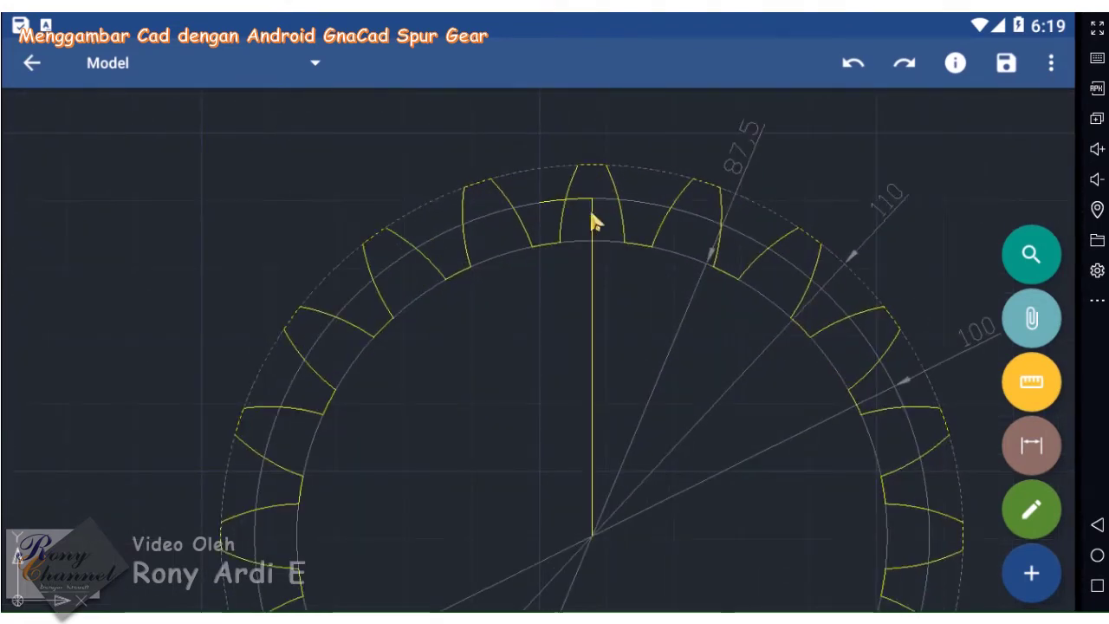
pyautogui.click(592, 216)
pyautogui.scroll(2, 539, 201)
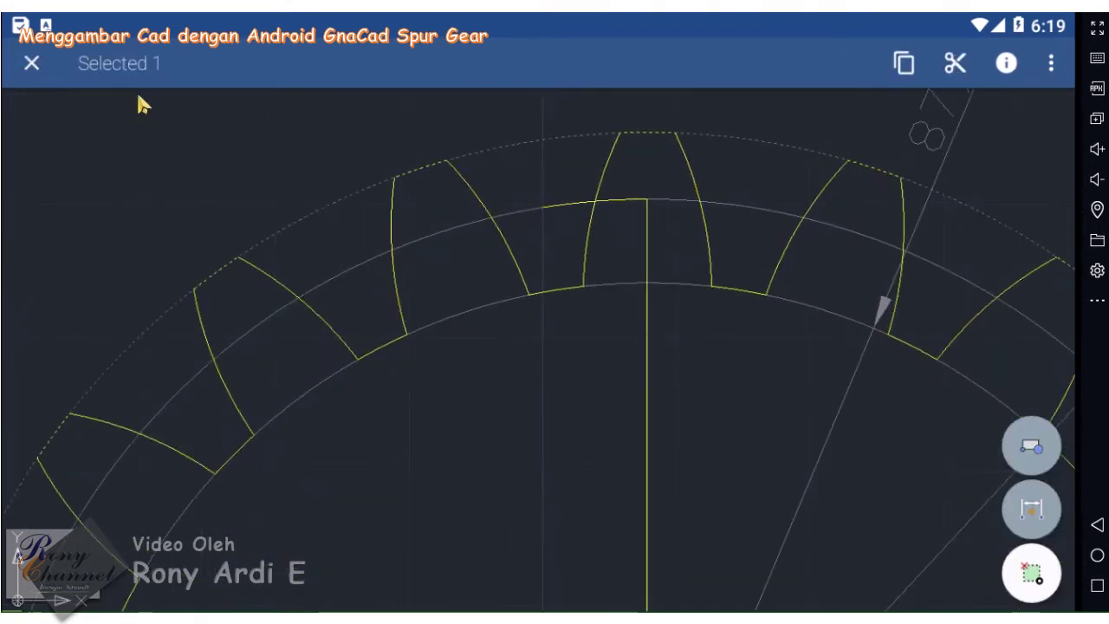
pyautogui.click(31, 62)
pyautogui.click(516, 167)
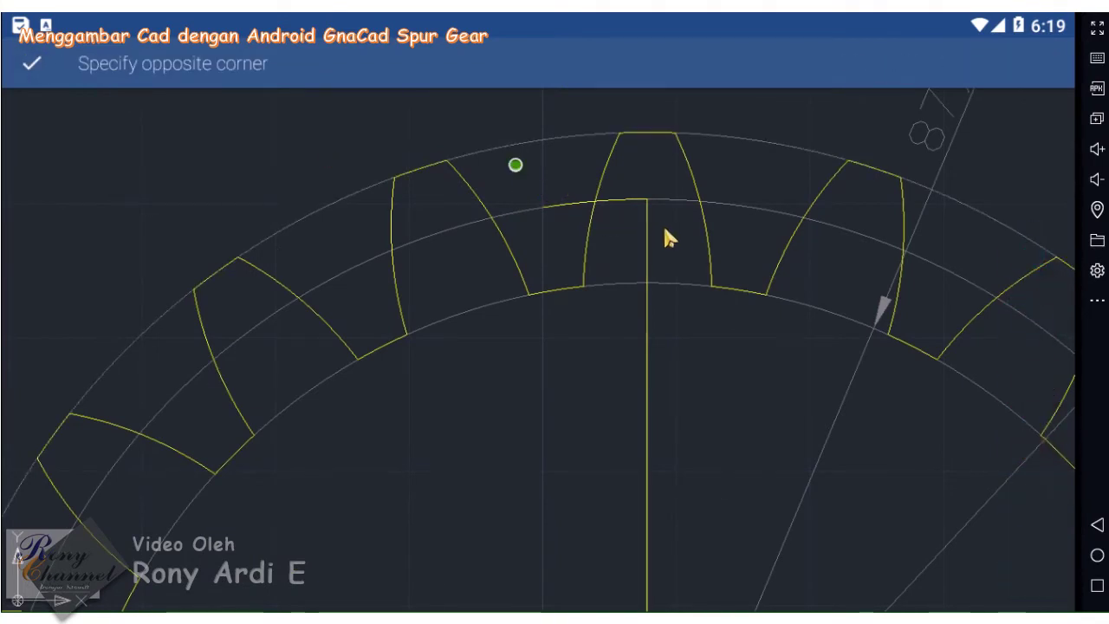
pyautogui.click(665, 227)
pyautogui.click(648, 233)
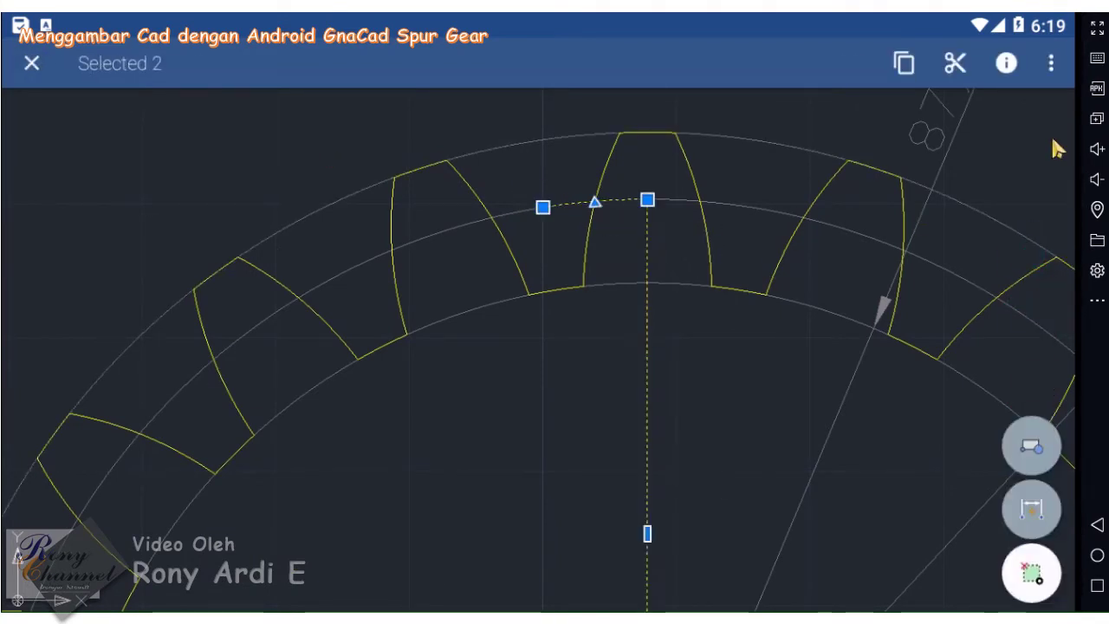
pyautogui.click(1050, 63)
pyautogui.click(871, 471)
pyautogui.scroll(-3, 497, 163)
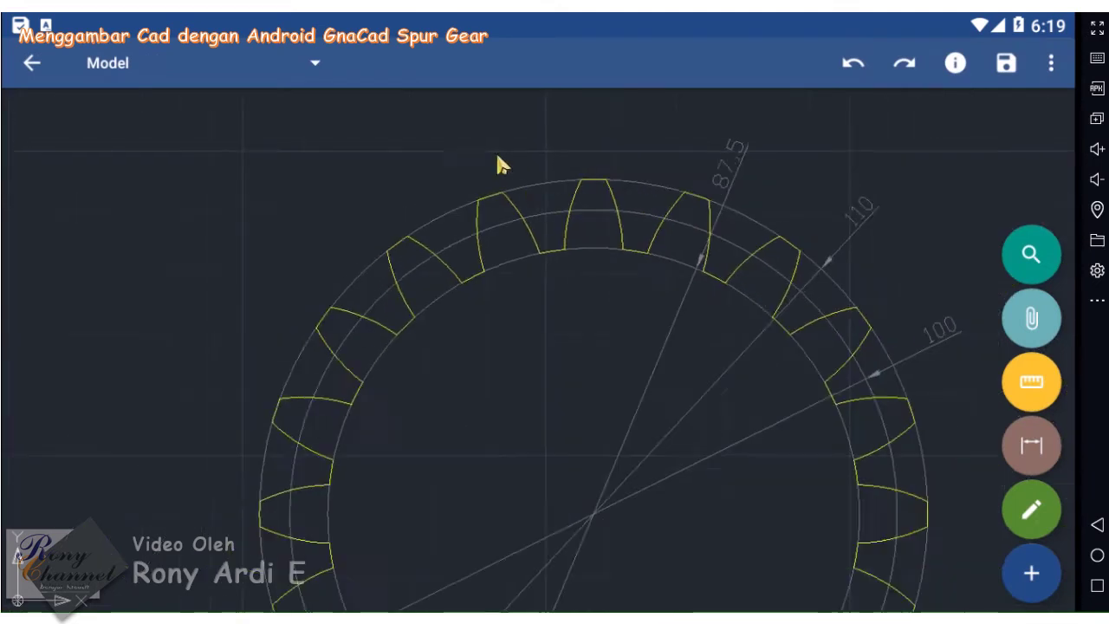
pyautogui.scroll(-2, 496, 158)
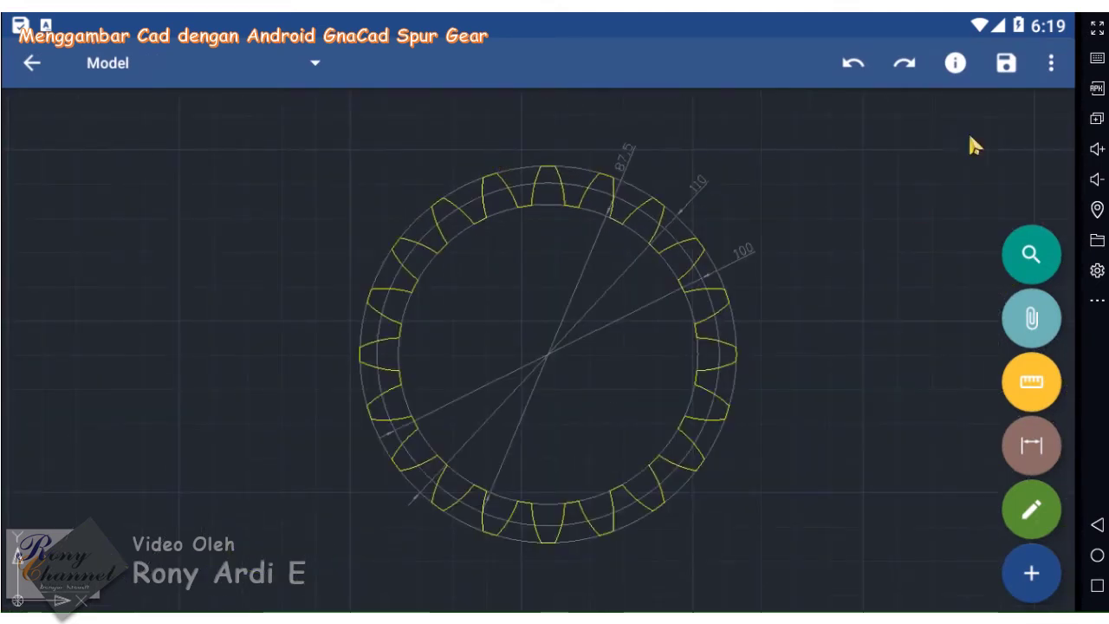
# - Lock the Gigi 1 layer in Format > Layers and return to the drawing
pyautogui.click(1050, 62)
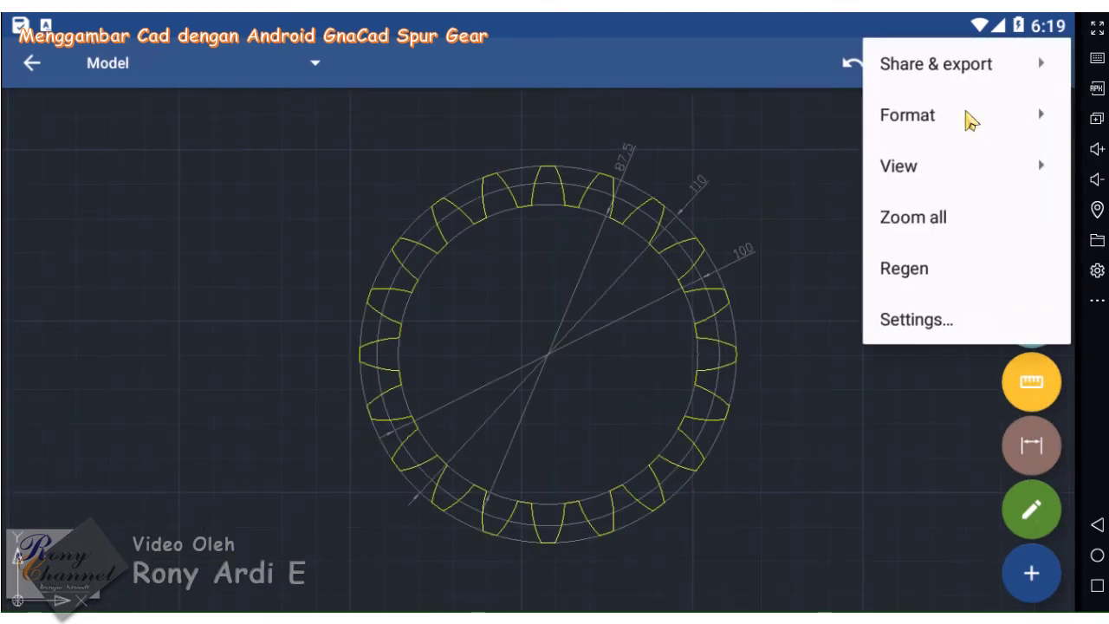
pyautogui.click(969, 121)
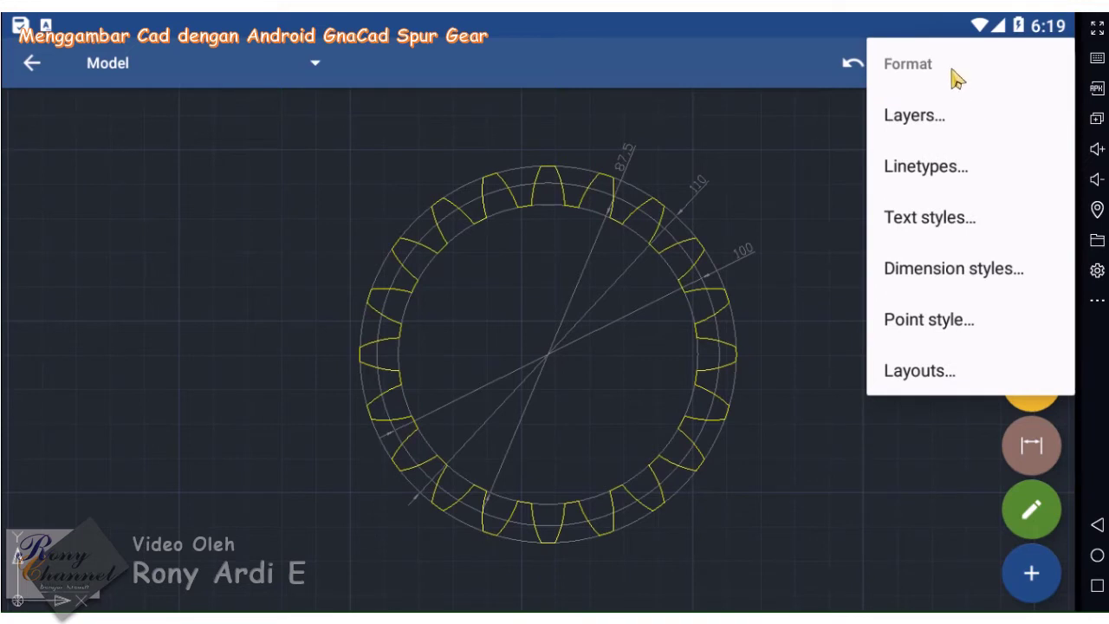
pyautogui.click(941, 115)
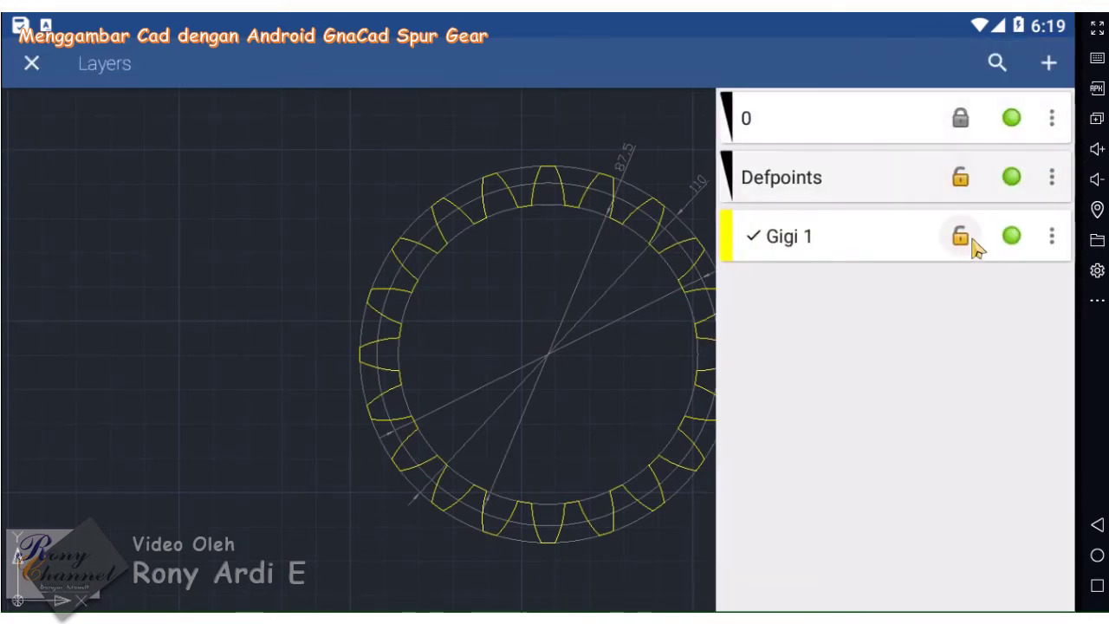
pyautogui.click(959, 236)
pyautogui.click(32, 66)
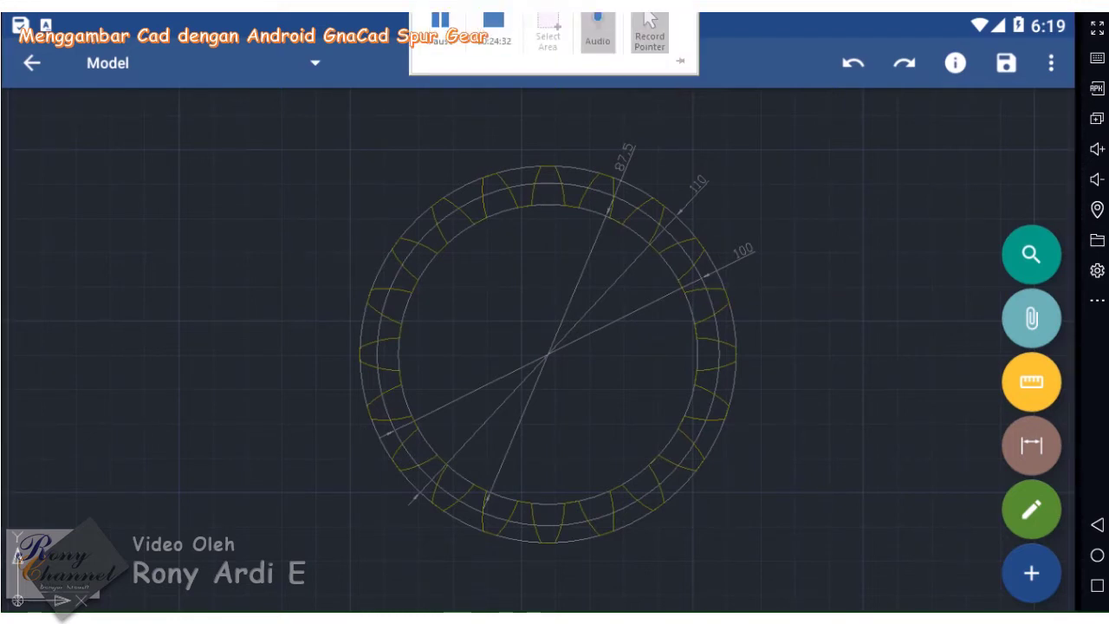
pyautogui.click(753, 155)
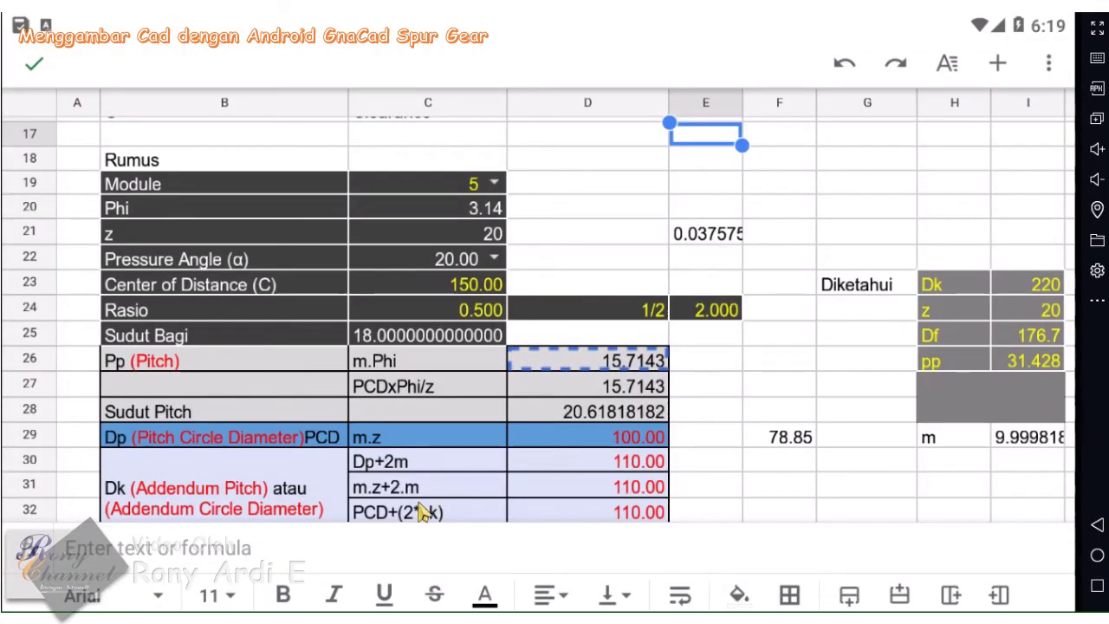
# - Scroll to the 40-tooth gear block and check its pitch (200) and tip (210) diameters in D53 and D54
pyautogui.click(703, 443)
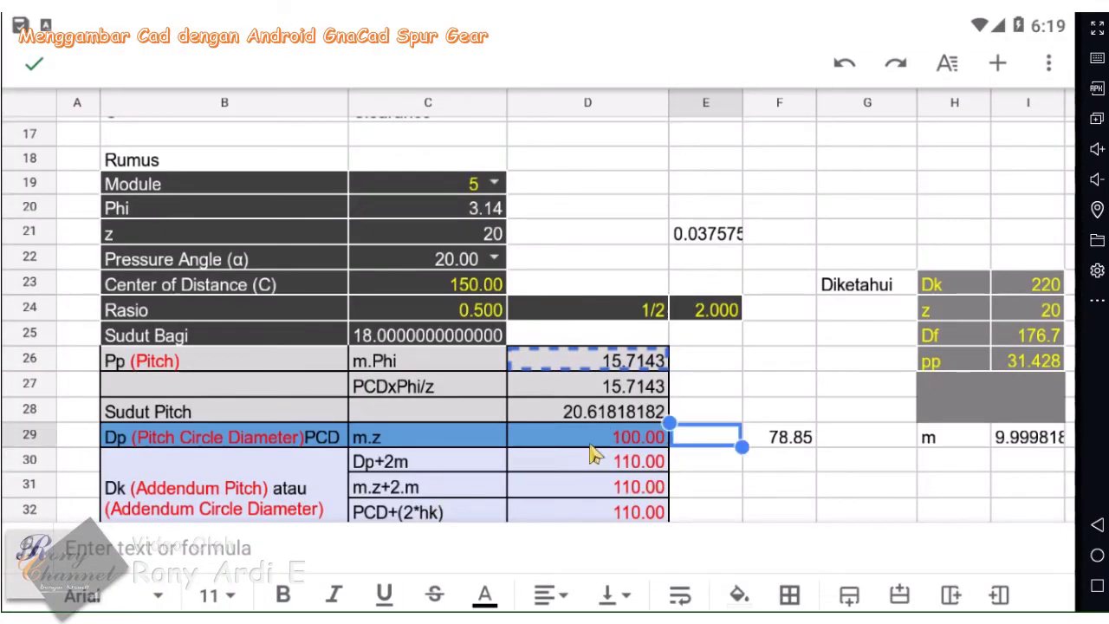
pyautogui.moveTo(594, 450); pyautogui.dragTo(589, 267)
pyautogui.scroll(-2, 623, 286)
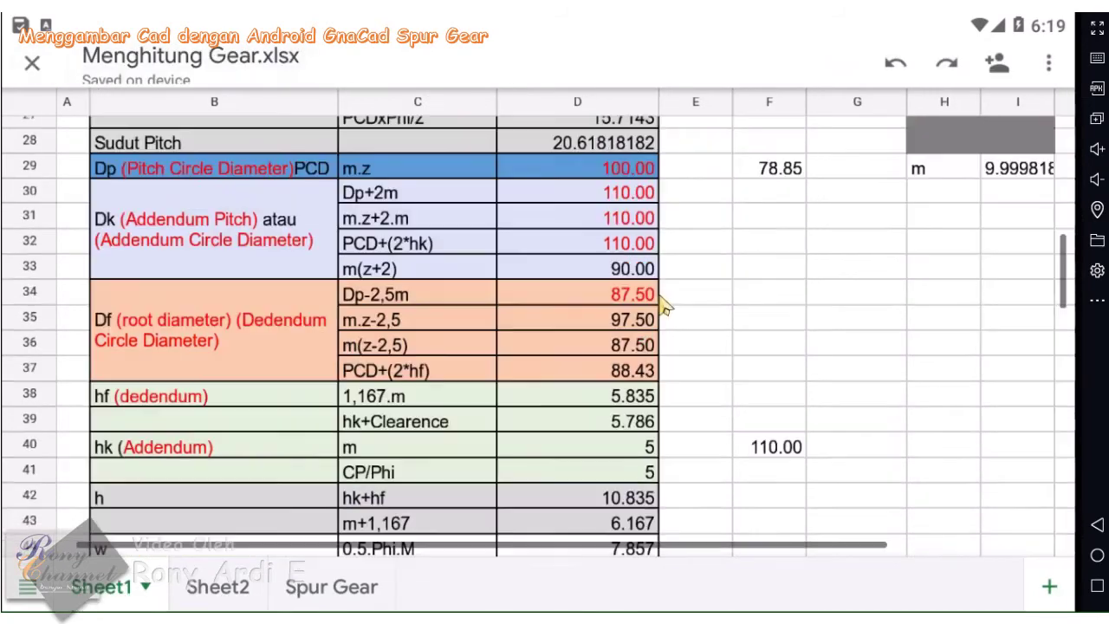
pyautogui.scroll(-3, 663, 302)
pyautogui.moveTo(607, 433); pyautogui.dragTo(606, 152)
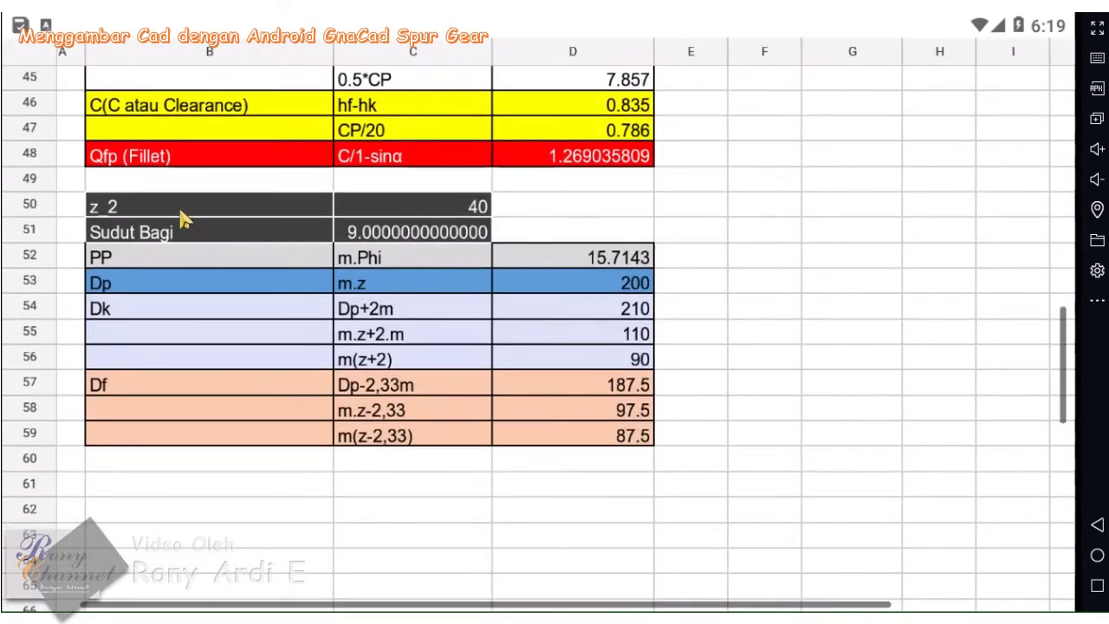
pyautogui.click(636, 288)
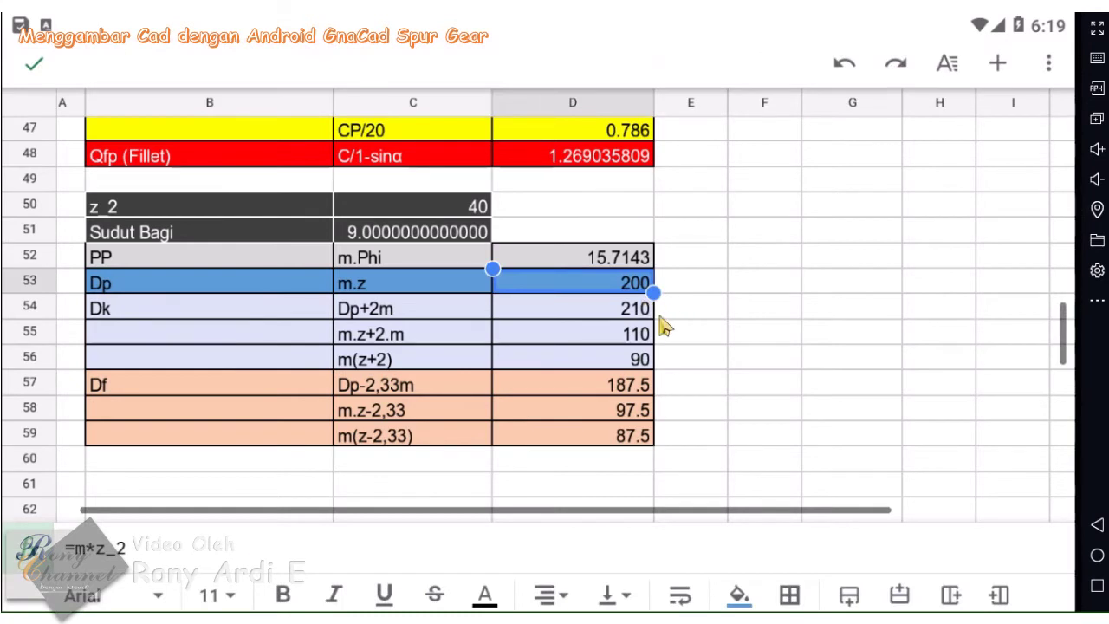
pyautogui.click(639, 314)
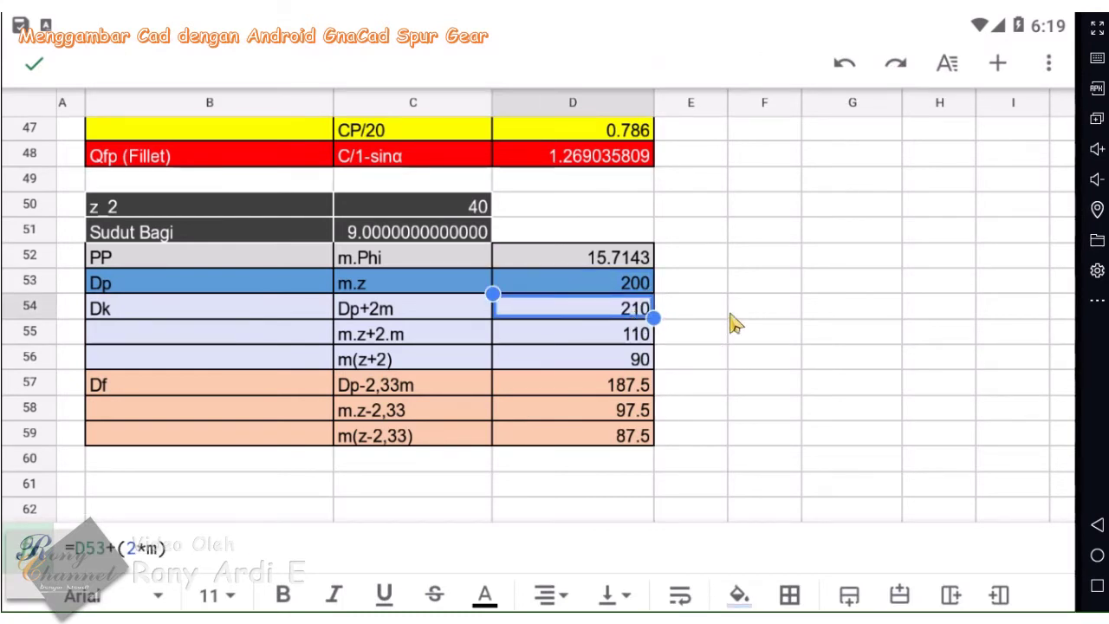
# - Copy the 187.5 root diameter from cell D57
pyautogui.click(630, 391)
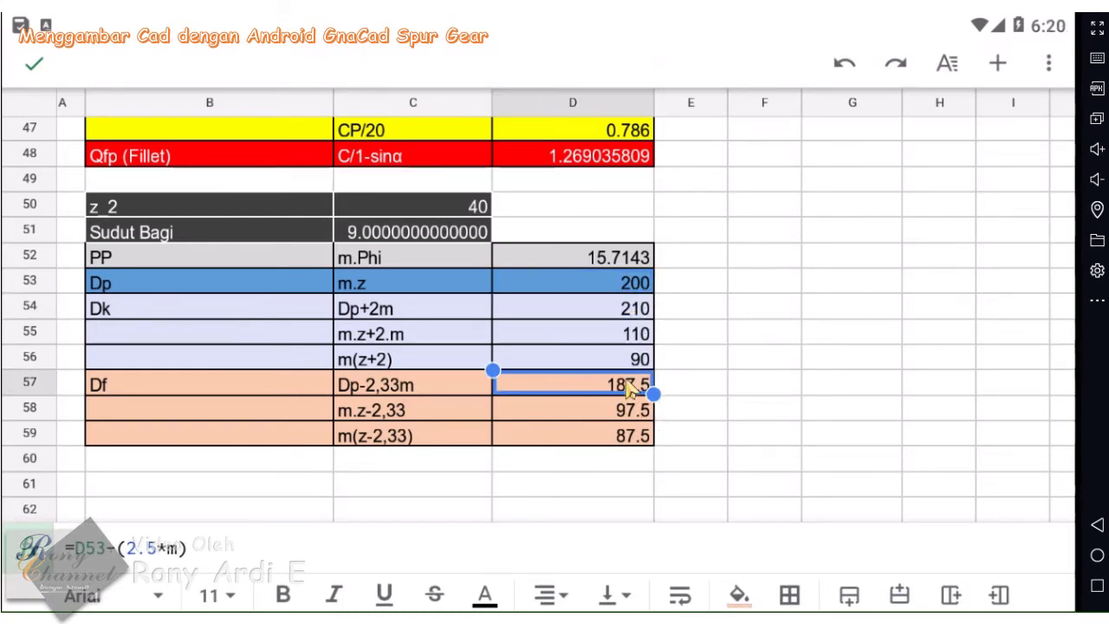
pyautogui.click(631, 392)
pyautogui.click(403, 347)
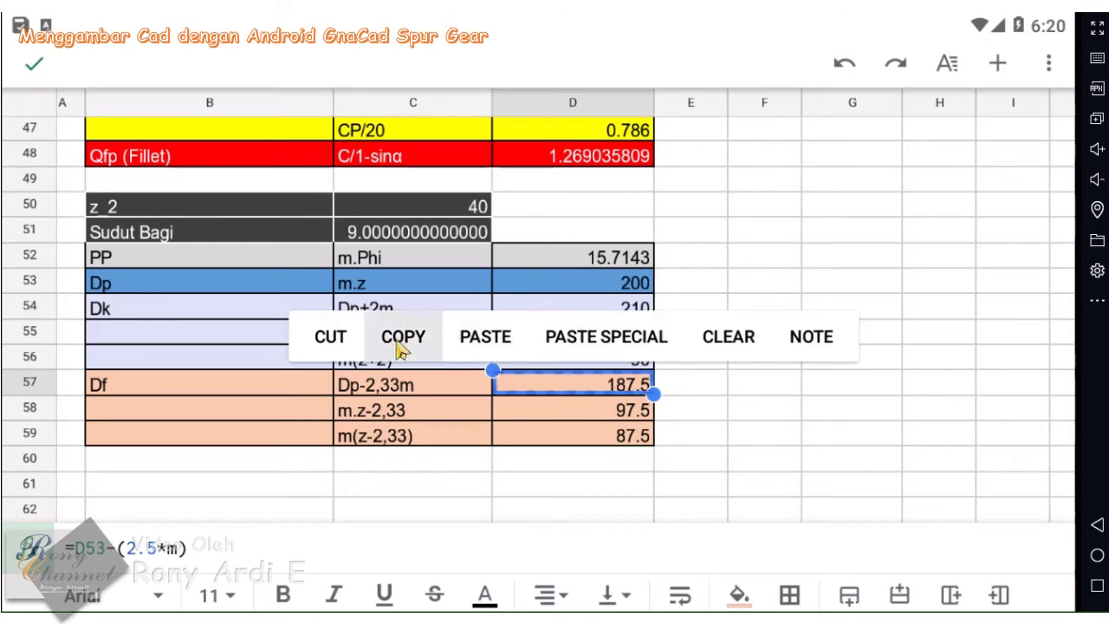
pyautogui.click(795, 442)
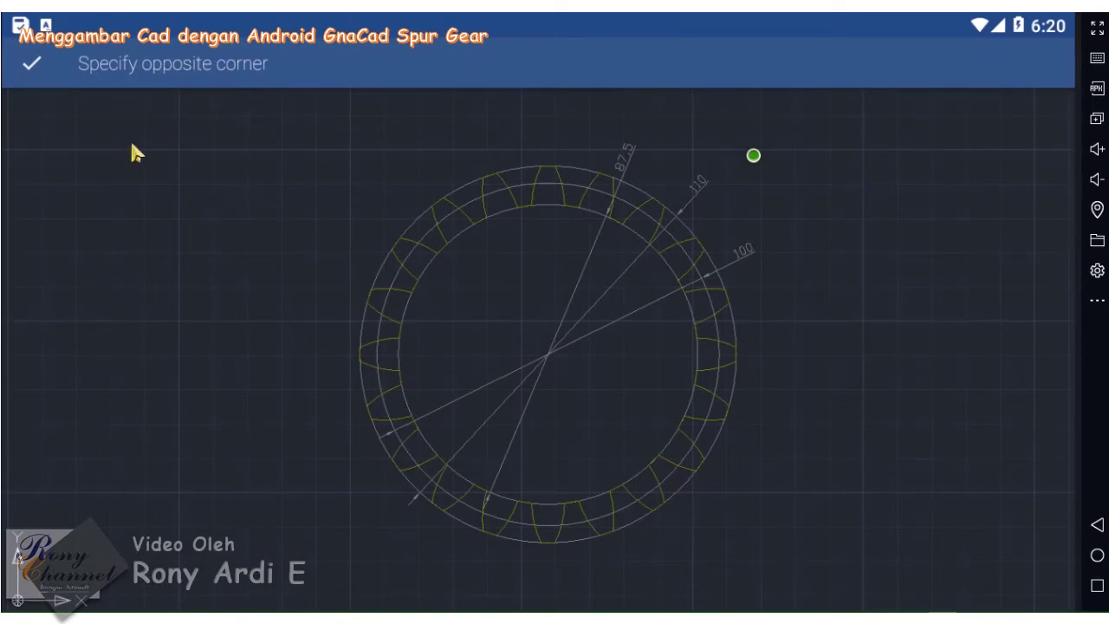
pyautogui.scroll(-1, 251, 262)
pyautogui.scroll(-2, 251, 264)
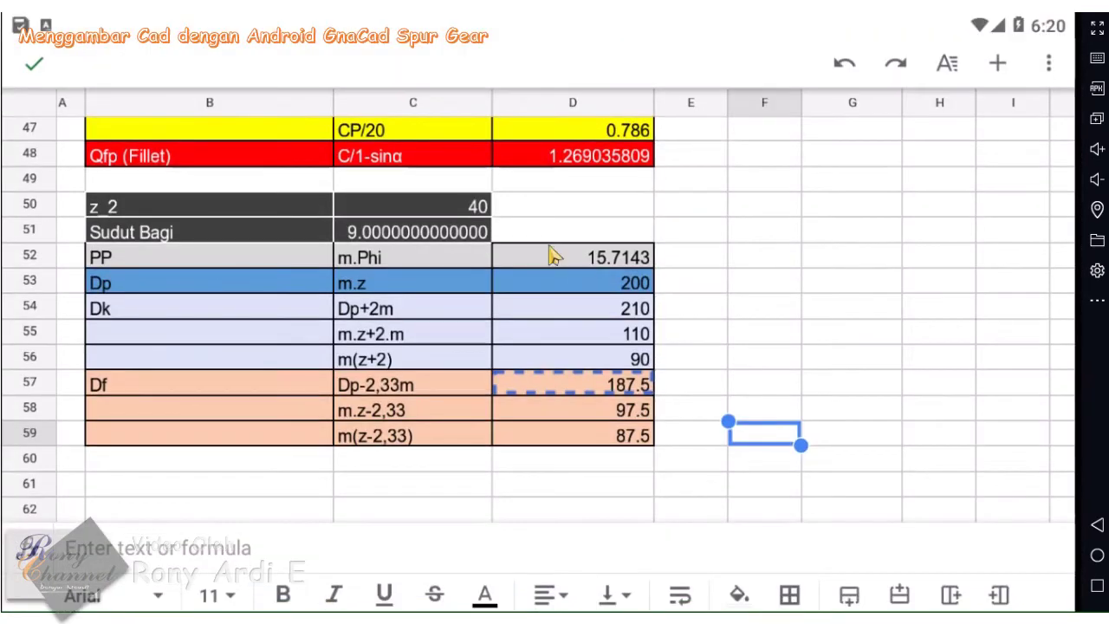
pyautogui.scroll(5, 584, 431)
pyautogui.scroll(5, 582, 468)
pyautogui.scroll(5, 583, 468)
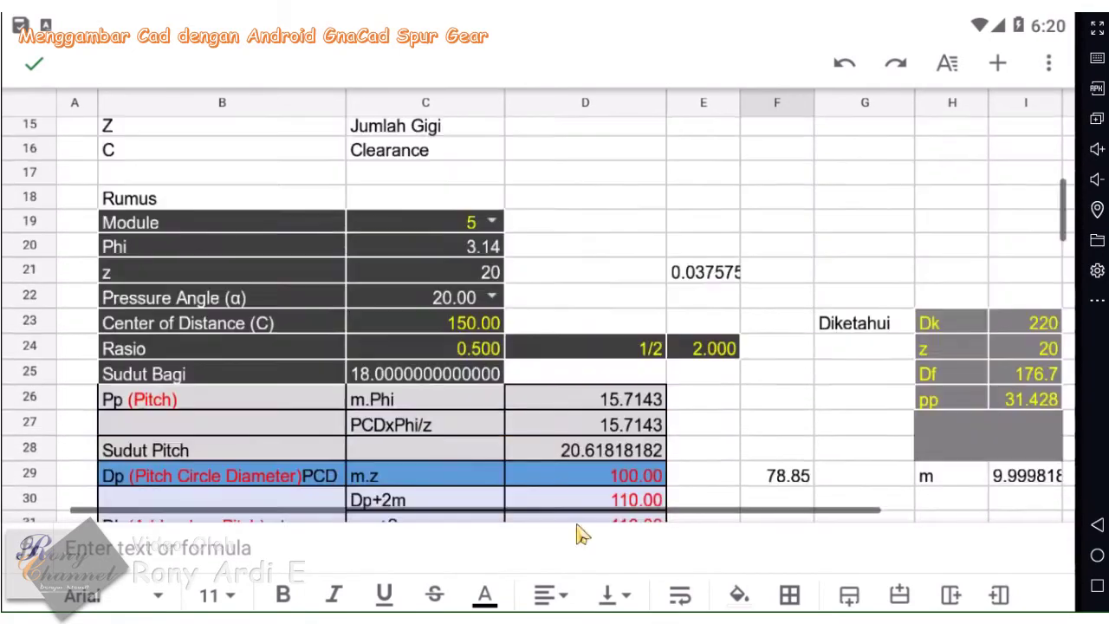
pyautogui.scroll(2, 576, 485)
pyautogui.scroll(3, 583, 302)
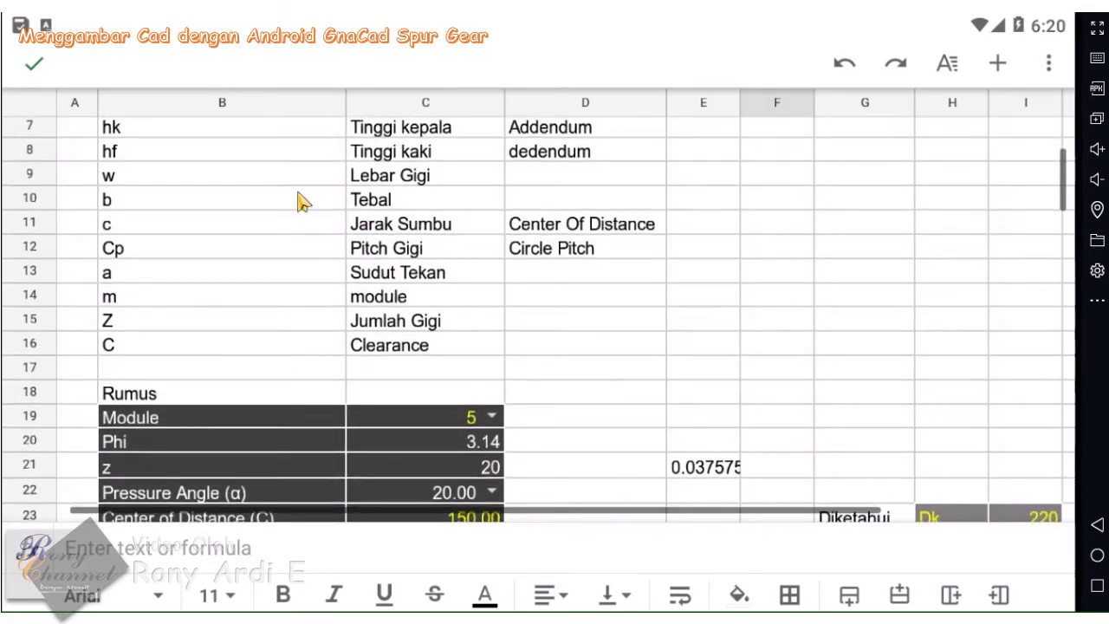
pyautogui.scroll(3, 425, 251)
pyautogui.scroll(-5, 425, 295)
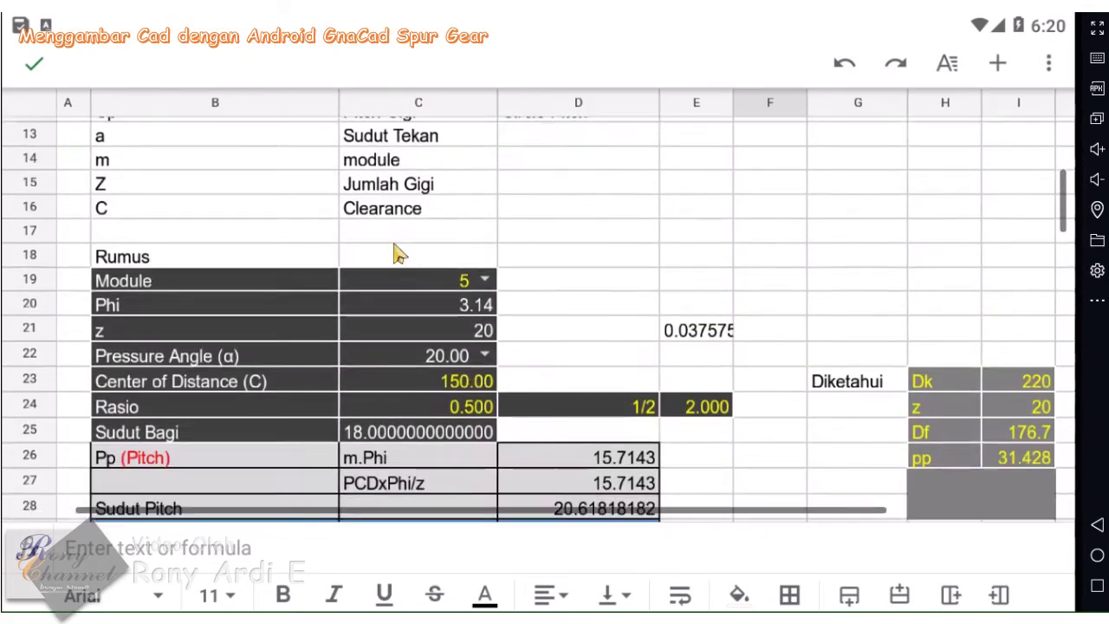
pyautogui.scroll(-2, 398, 248)
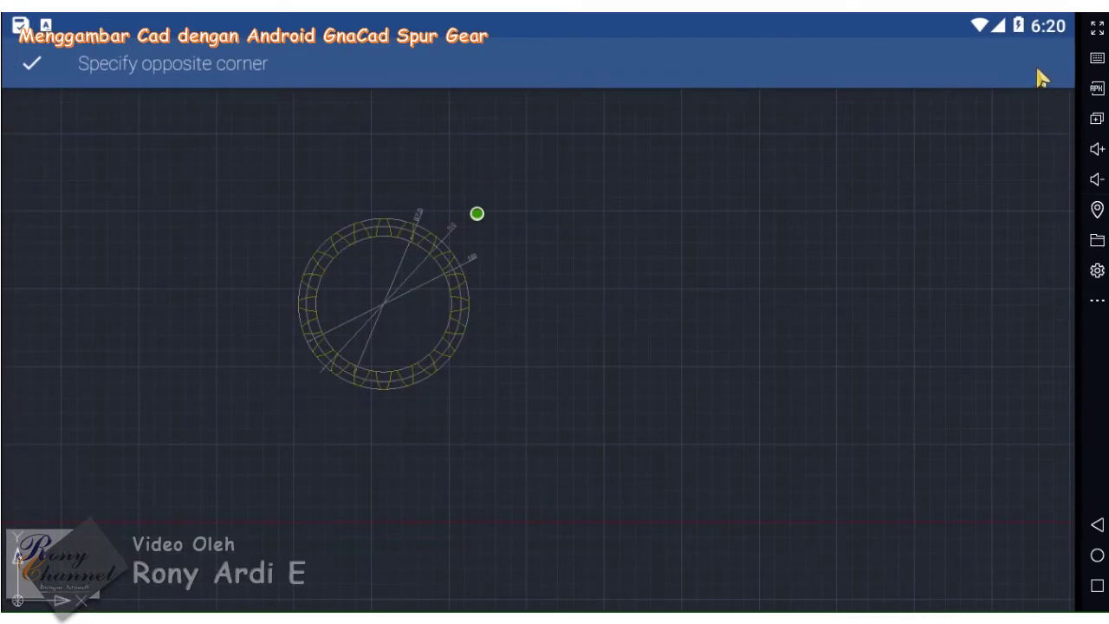
# - Finish the corner prompt, then unlock layer 0 and make it current, leaving Gigi 1 locked
pyautogui.click(31, 63)
pyautogui.click(1060, 63)
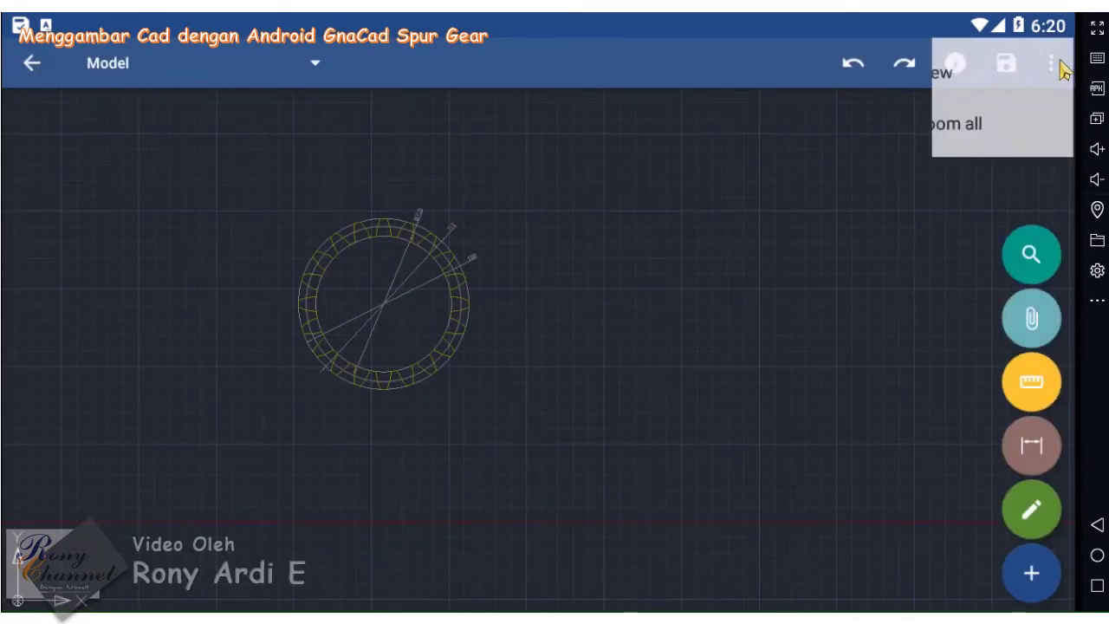
pyautogui.click(955, 117)
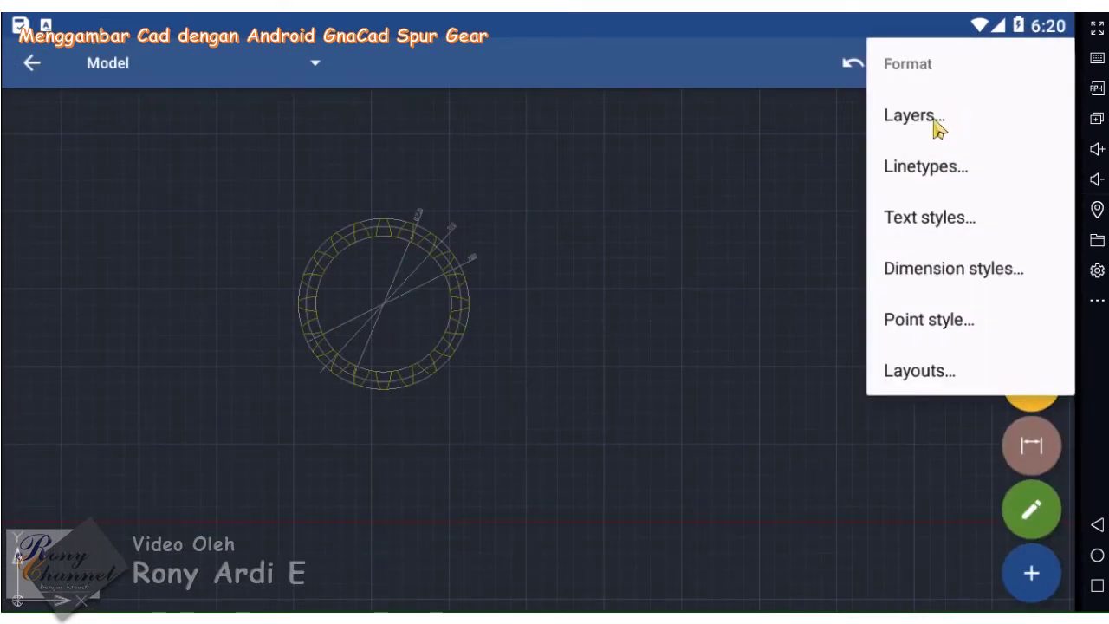
pyautogui.click(938, 127)
pyautogui.click(961, 121)
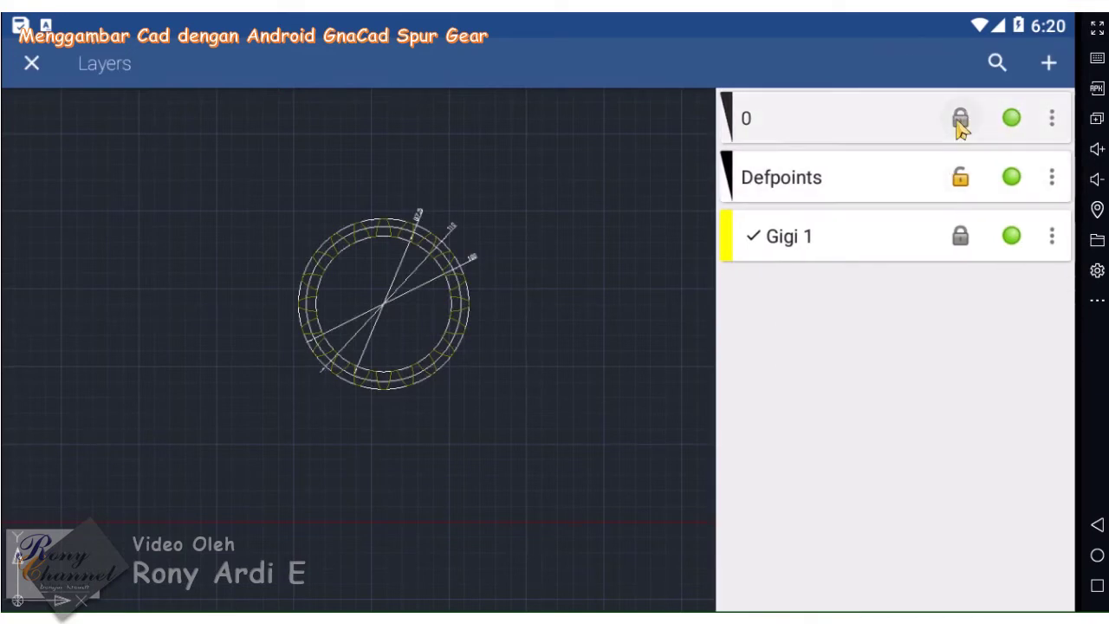
pyautogui.click(1048, 128)
pyautogui.click(973, 173)
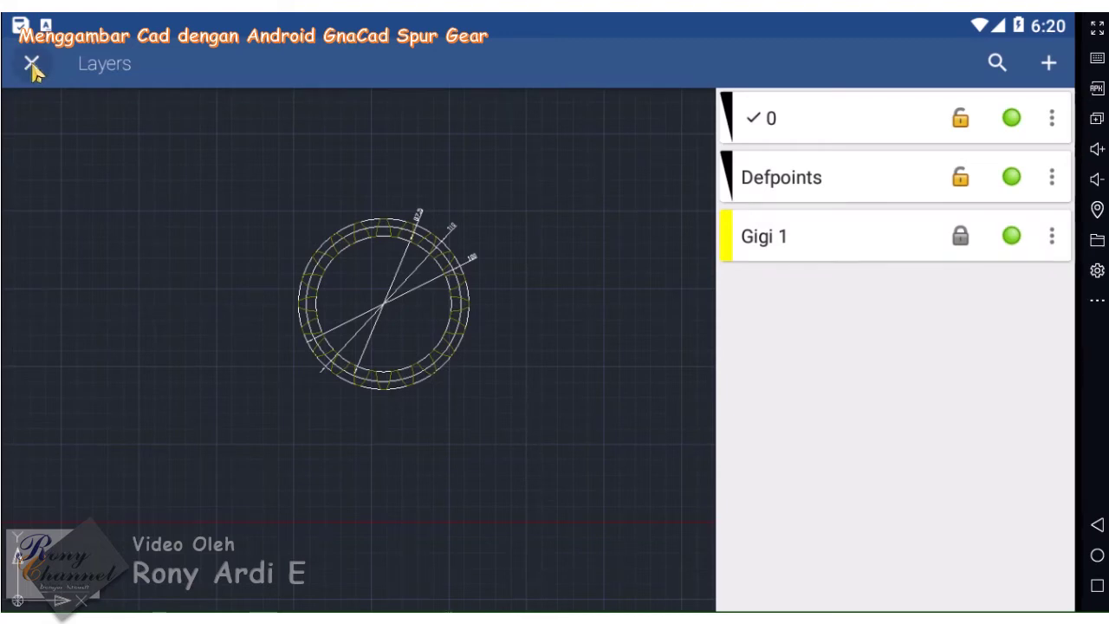
pyautogui.click(31, 64)
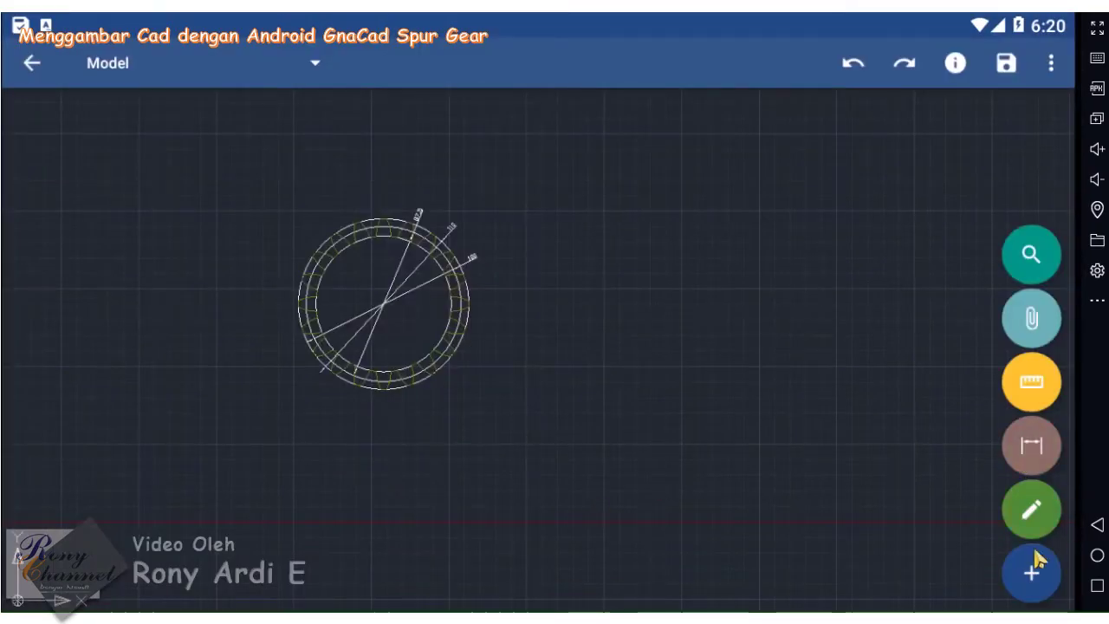
# - Draw a 150 mm line at 0° starting from the gear's centre
pyautogui.click(1030, 571)
pyautogui.click(1031, 517)
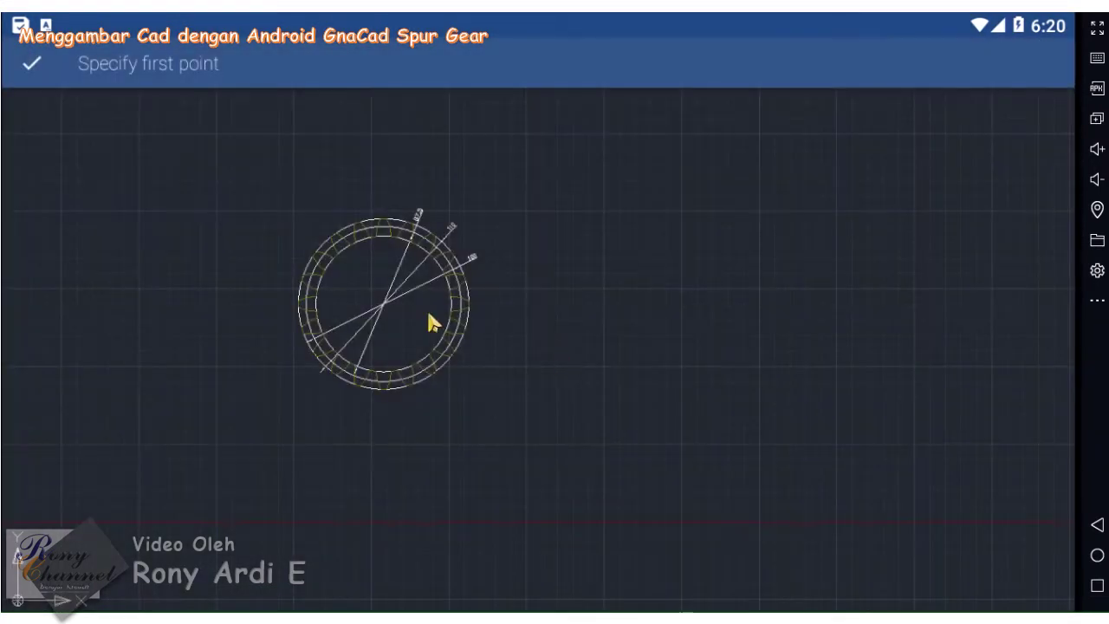
pyautogui.click(383, 308)
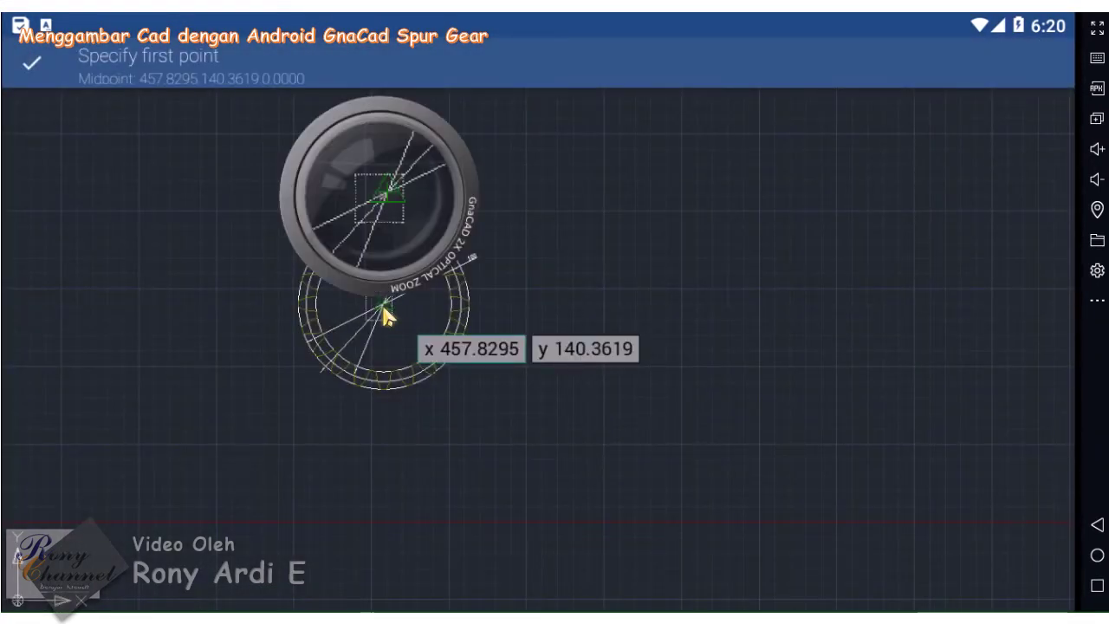
pyautogui.click(564, 303)
pyautogui.click(564, 303)
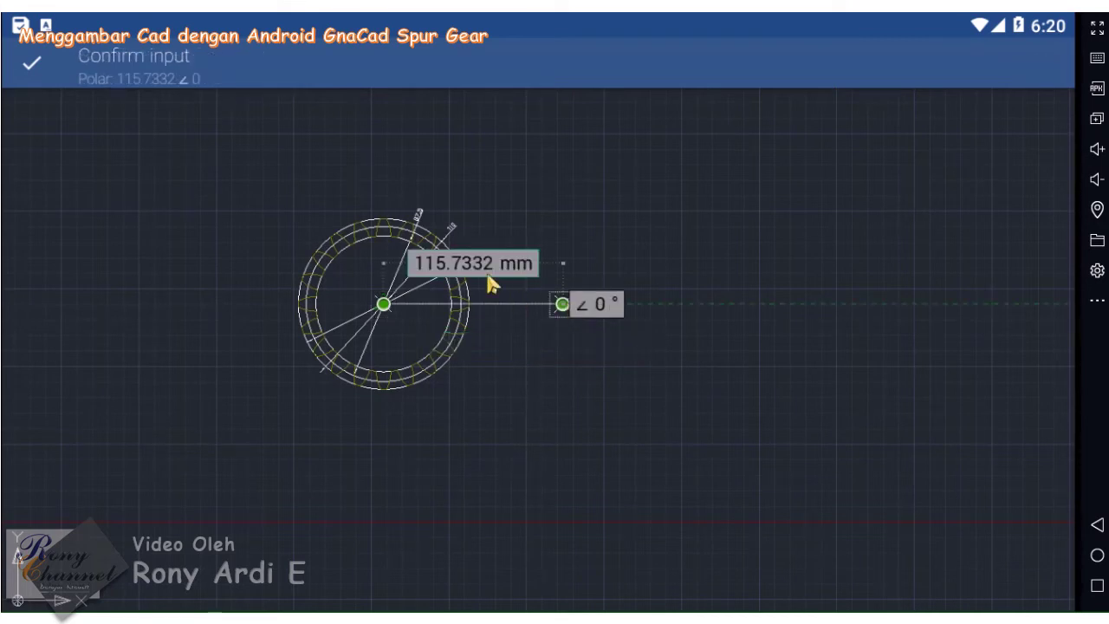
pyautogui.click(480, 262)
pyautogui.write('150')
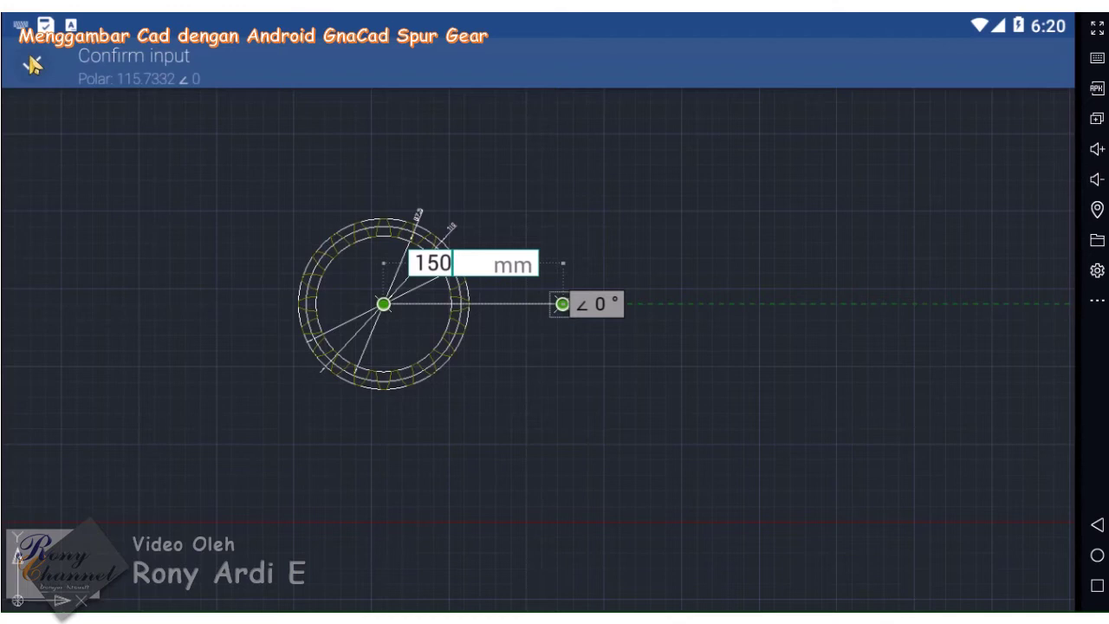
pyautogui.click(31, 62)
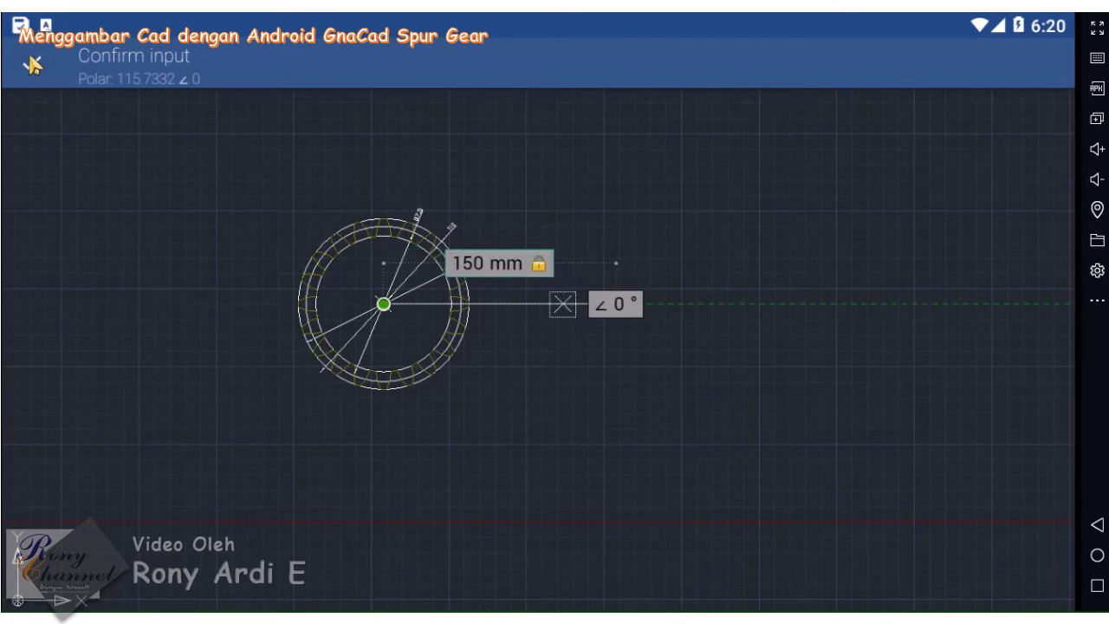
pyautogui.click(33, 64)
pyautogui.click(23, 68)
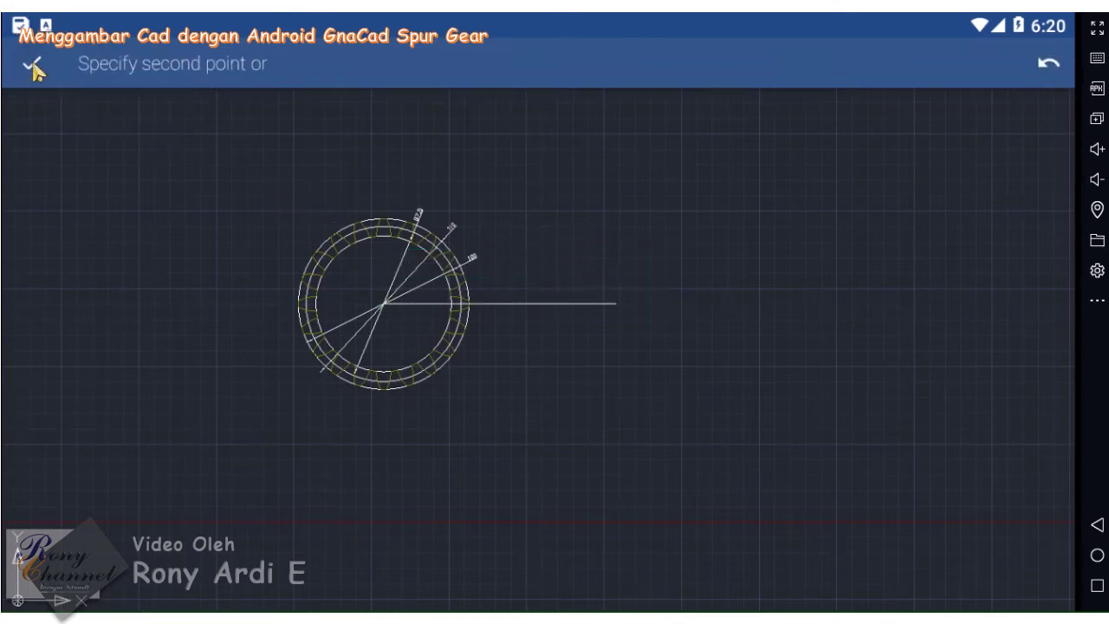
pyautogui.click(1033, 576)
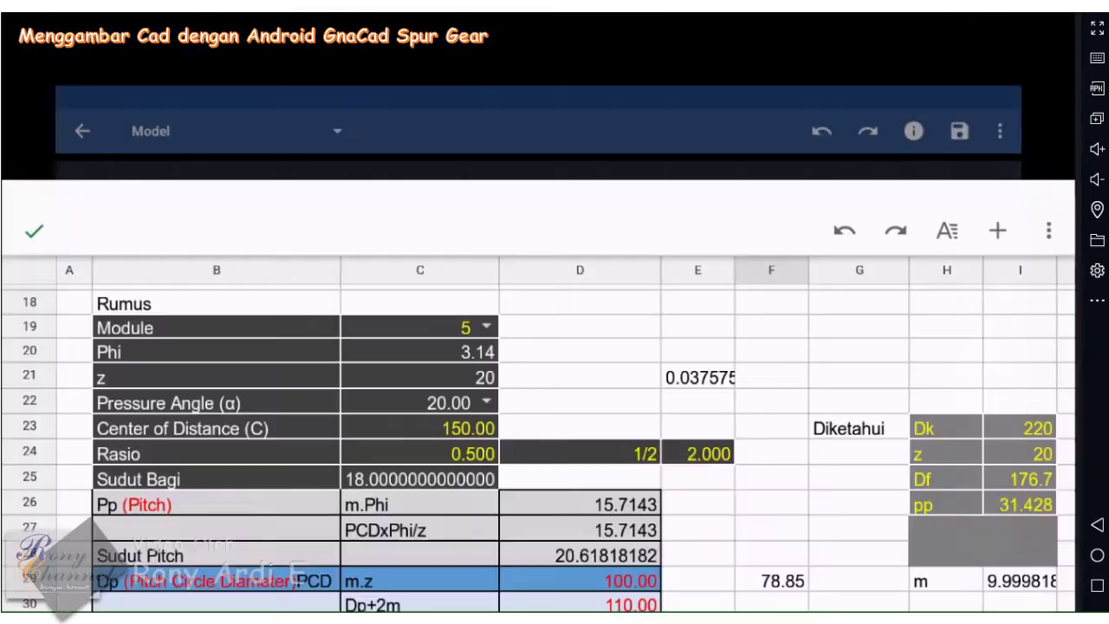
# - Scroll to the z_2 = 40 block and check D53's 200 pitch diameter and D54's =D53+(2*m) tip diameter, 210
pyautogui.scroll(-5, 740, 420)
pyautogui.scroll(-4, 699, 415)
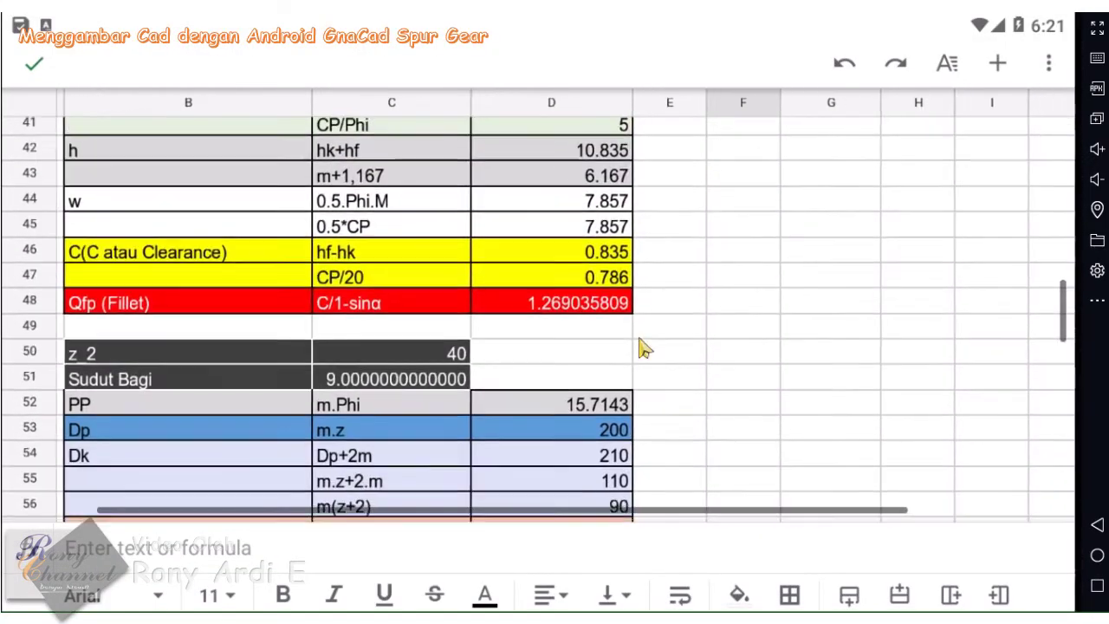
pyautogui.scroll(-2, 638, 346)
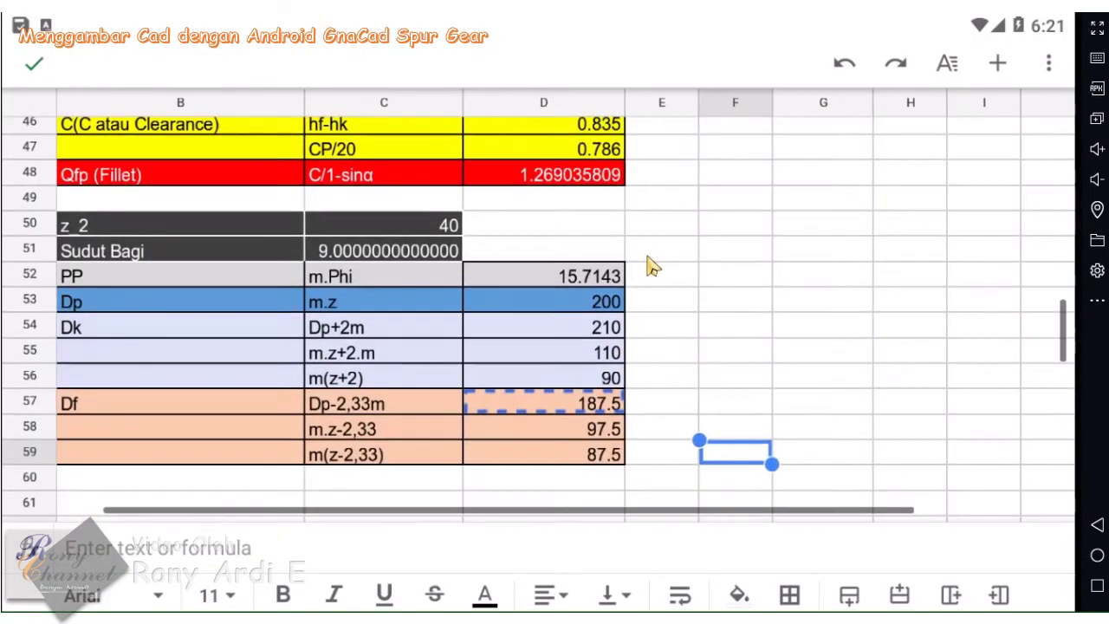
pyautogui.click(609, 311)
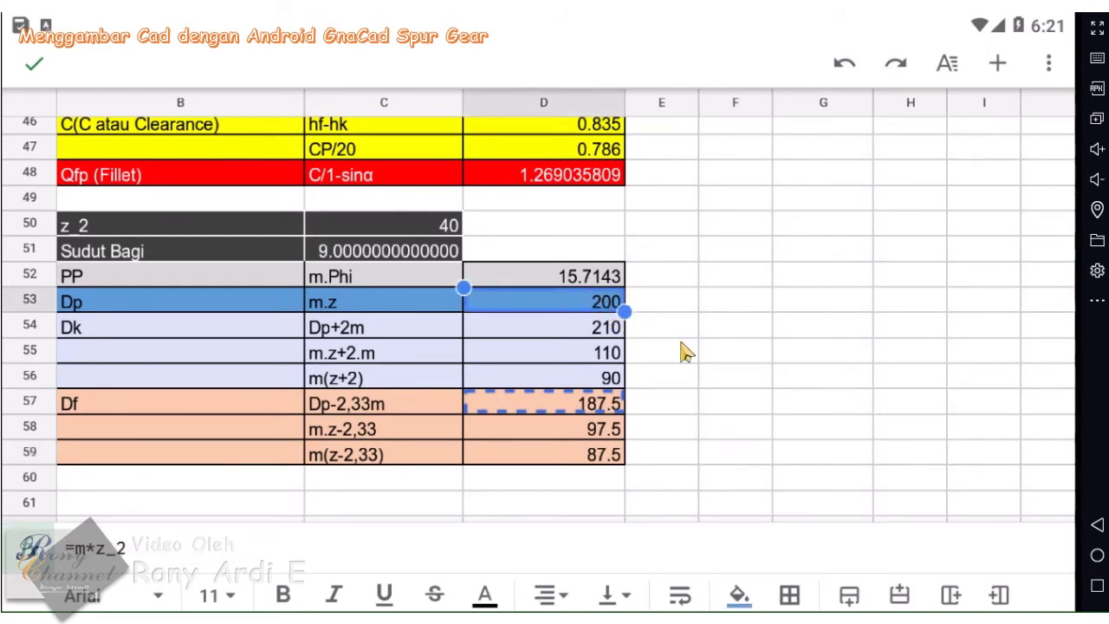
pyautogui.press('Down')
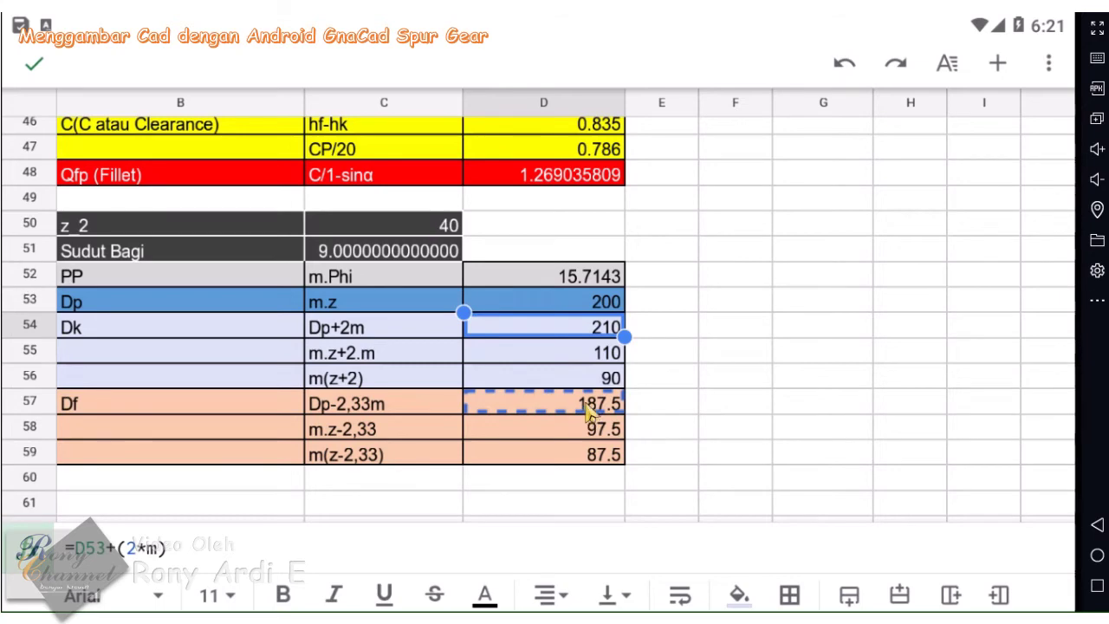
pyautogui.click(598, 305)
pyautogui.click(601, 330)
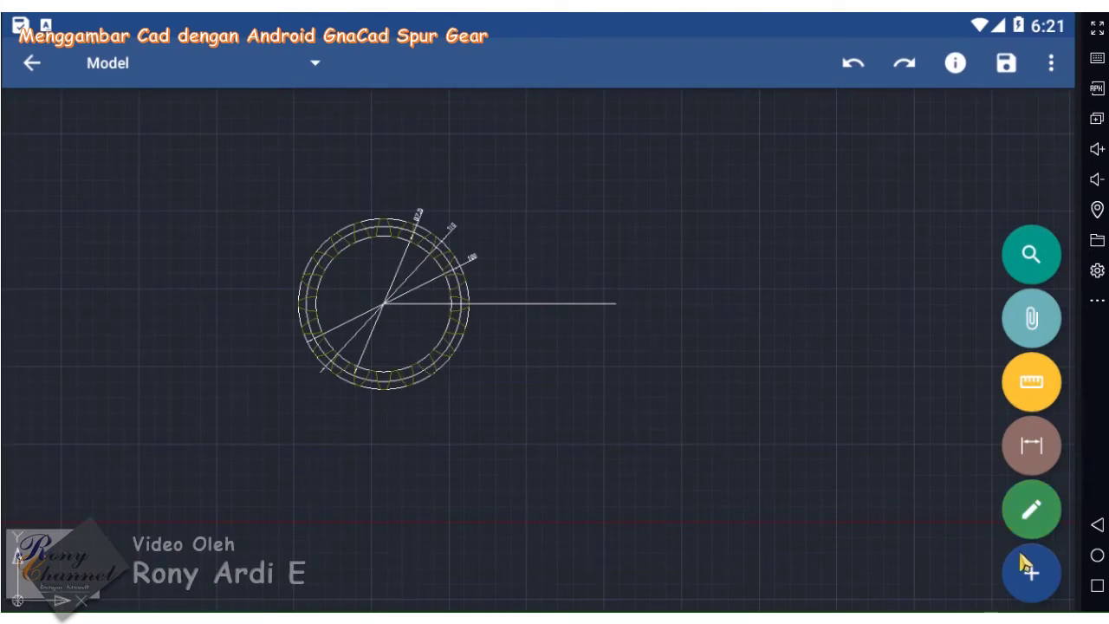
pyautogui.click(1026, 572)
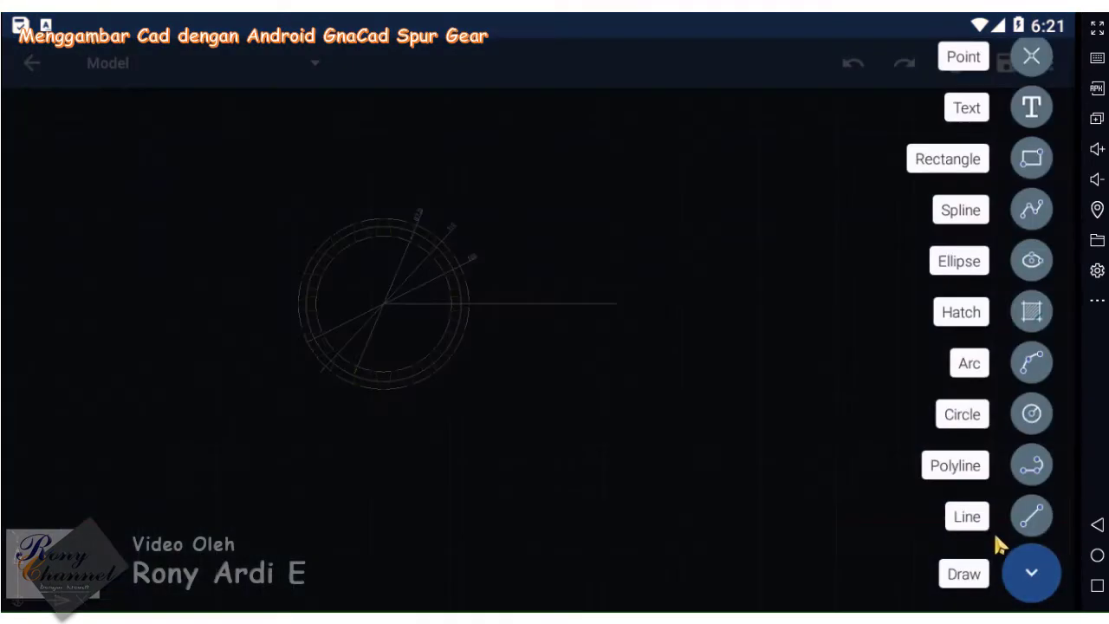
# - Draw a 200 mm diameter circle centred on the far end of the 150 mm line
pyautogui.click(1027, 419)
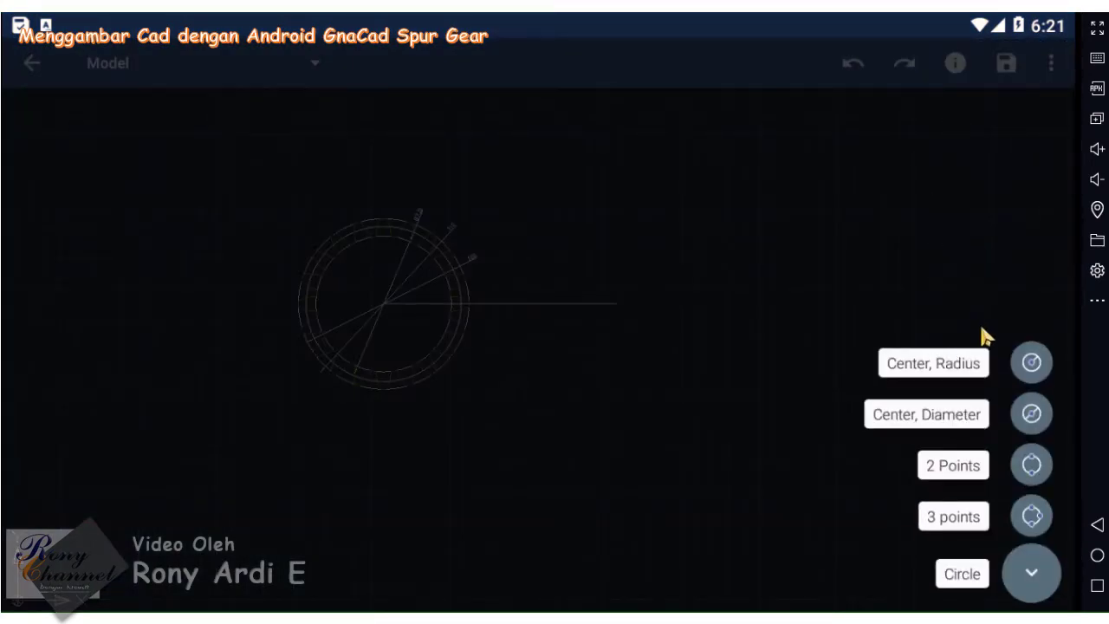
pyautogui.click(1031, 415)
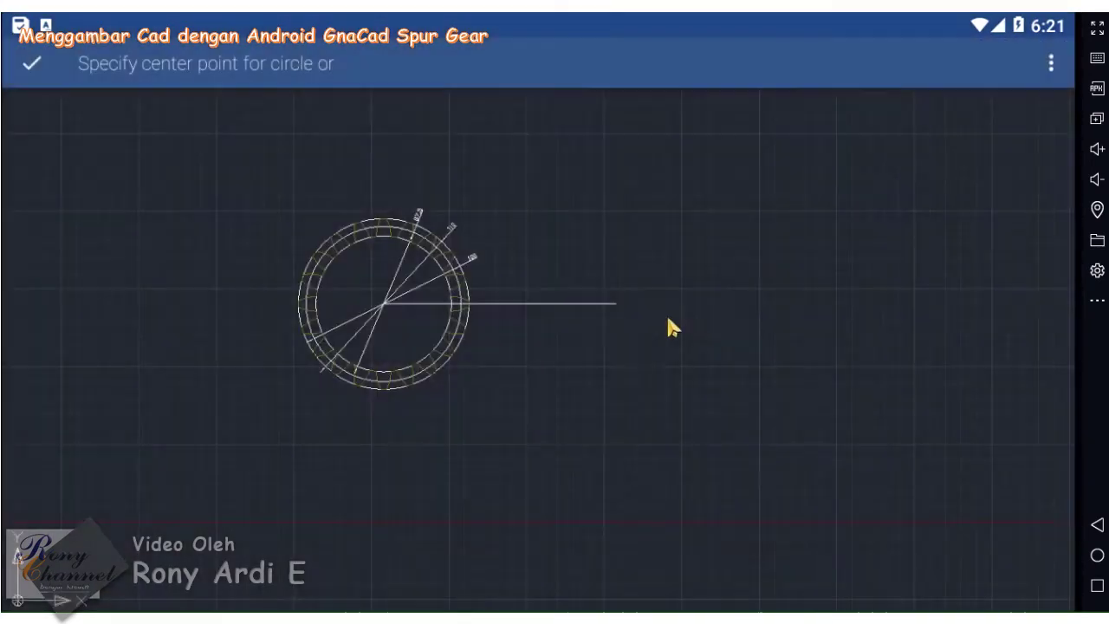
pyautogui.click(616, 303)
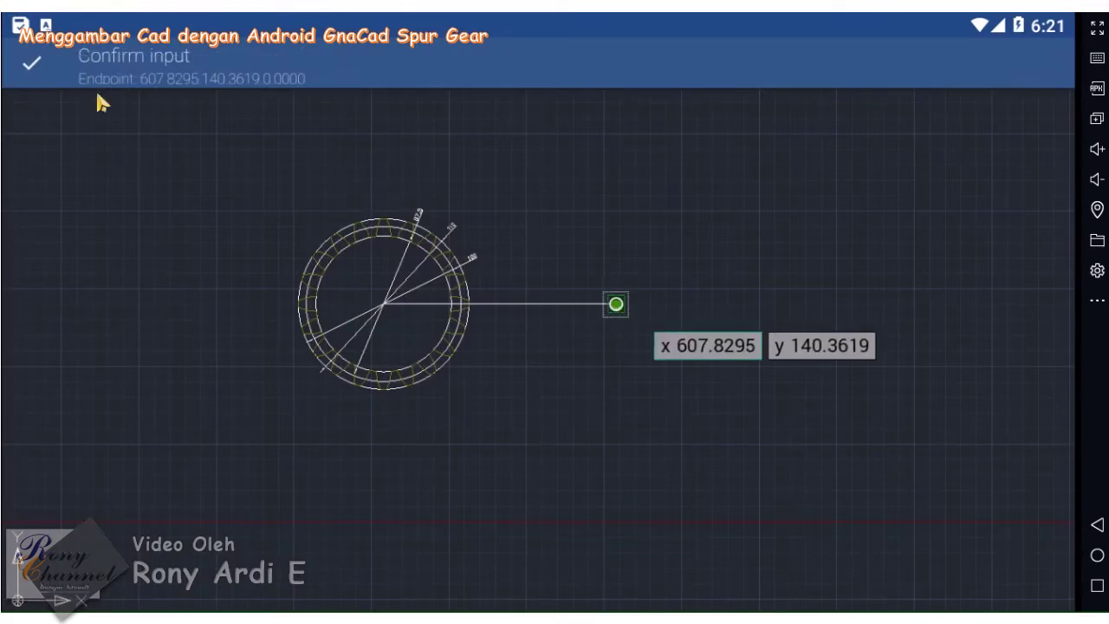
pyautogui.click(68, 79)
pyautogui.click(585, 265)
pyautogui.write('200')
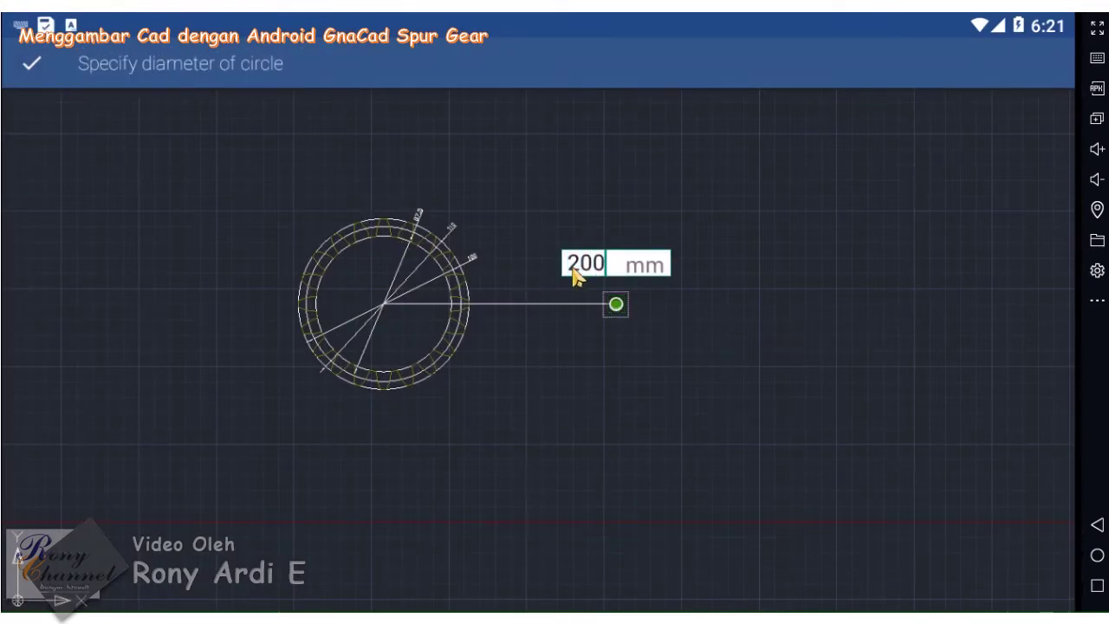
pyautogui.press('Return')
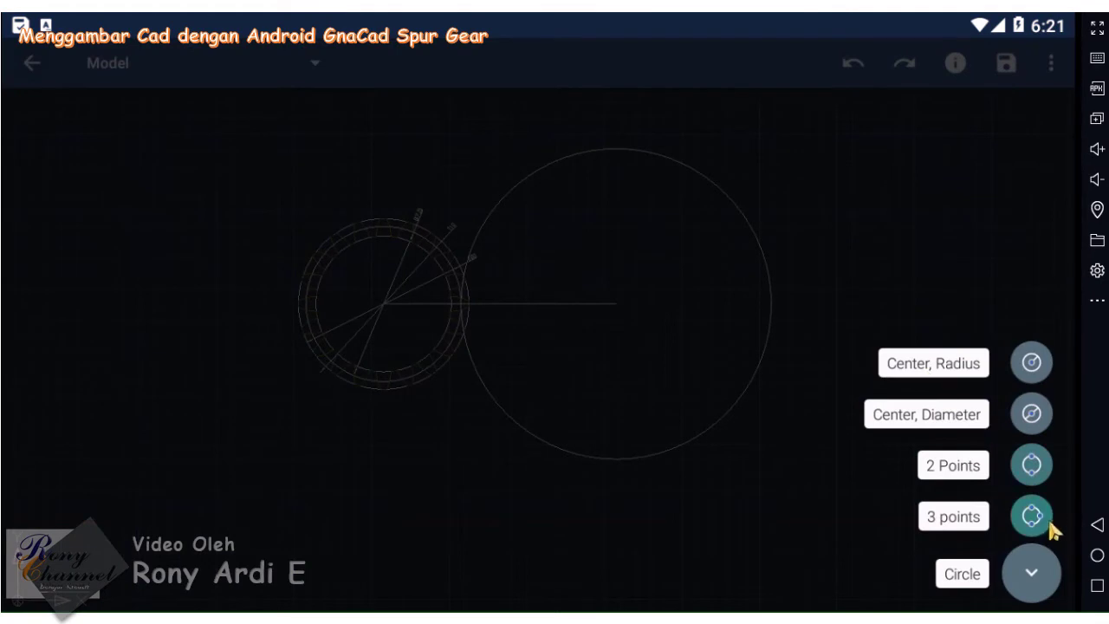
# - Add a concentric 220 mm diameter circle at the same line endpoint
pyautogui.click(1024, 418)
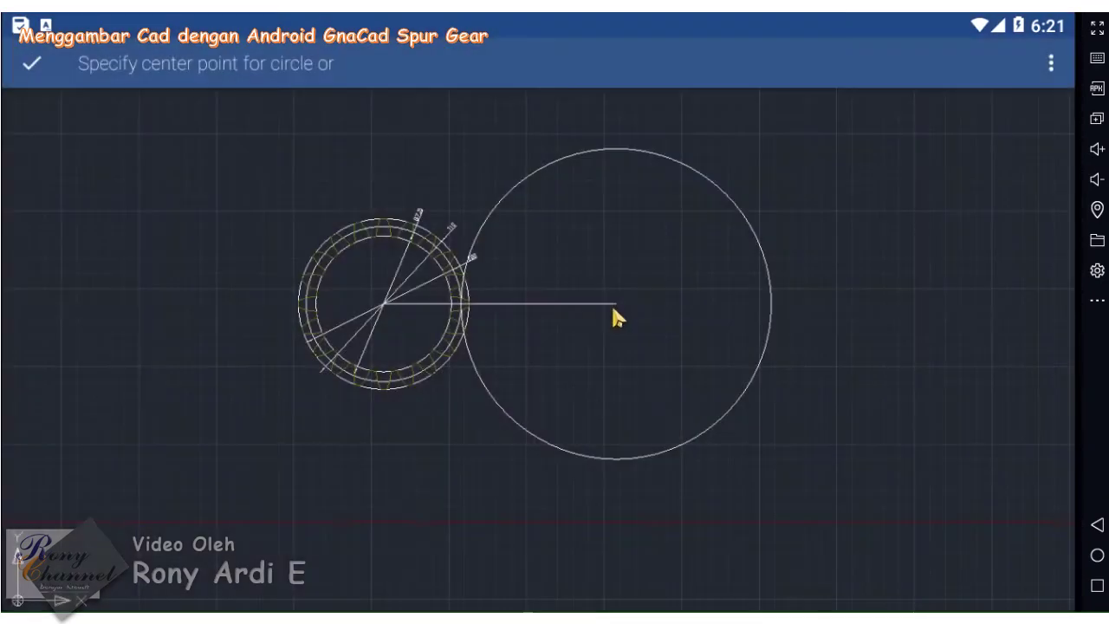
pyautogui.click(615, 304)
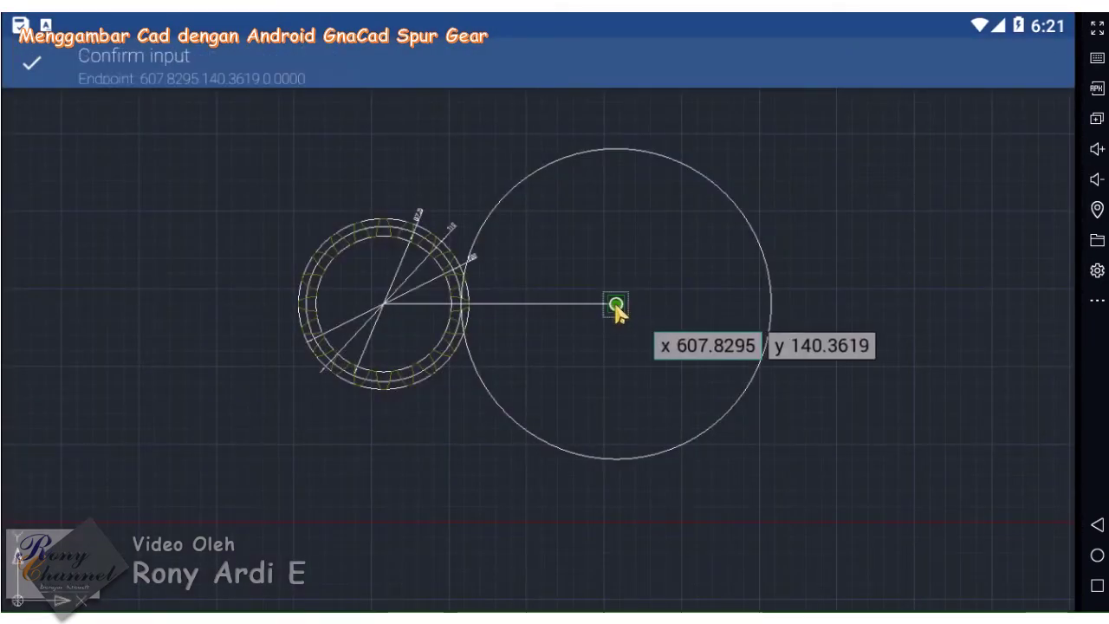
pyautogui.click(35, 66)
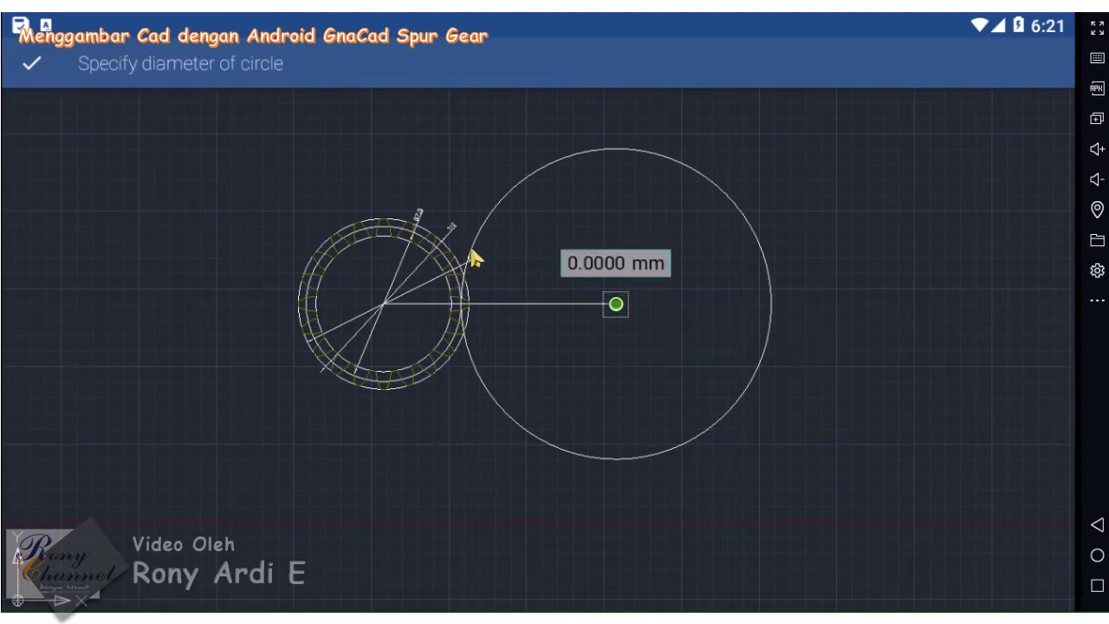
pyautogui.click(569, 270)
pyautogui.write('220')
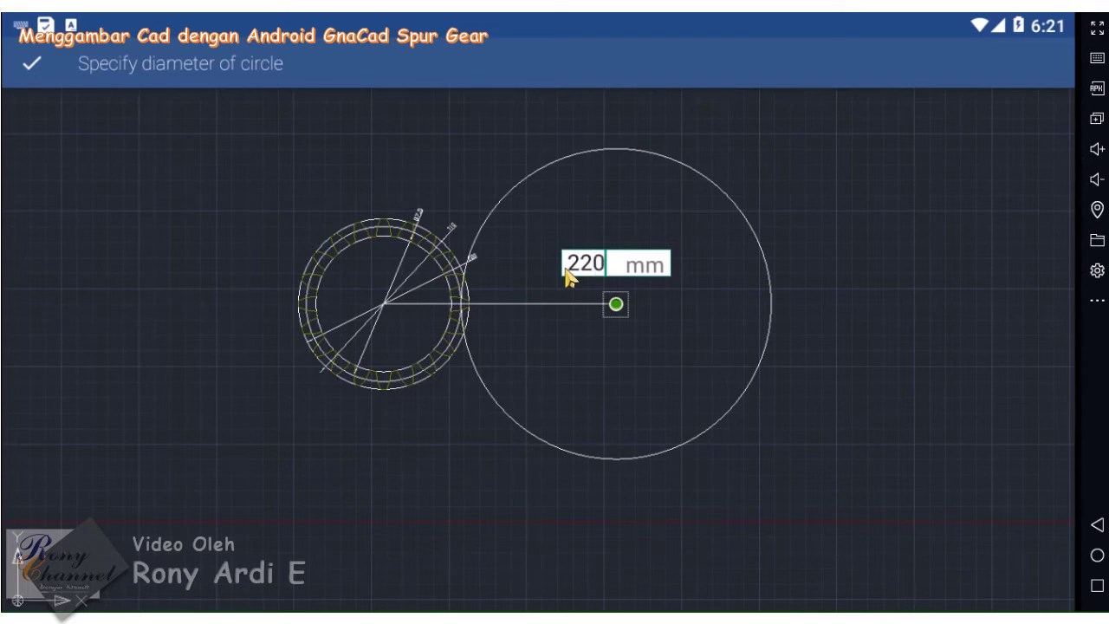
pyautogui.press('Return')
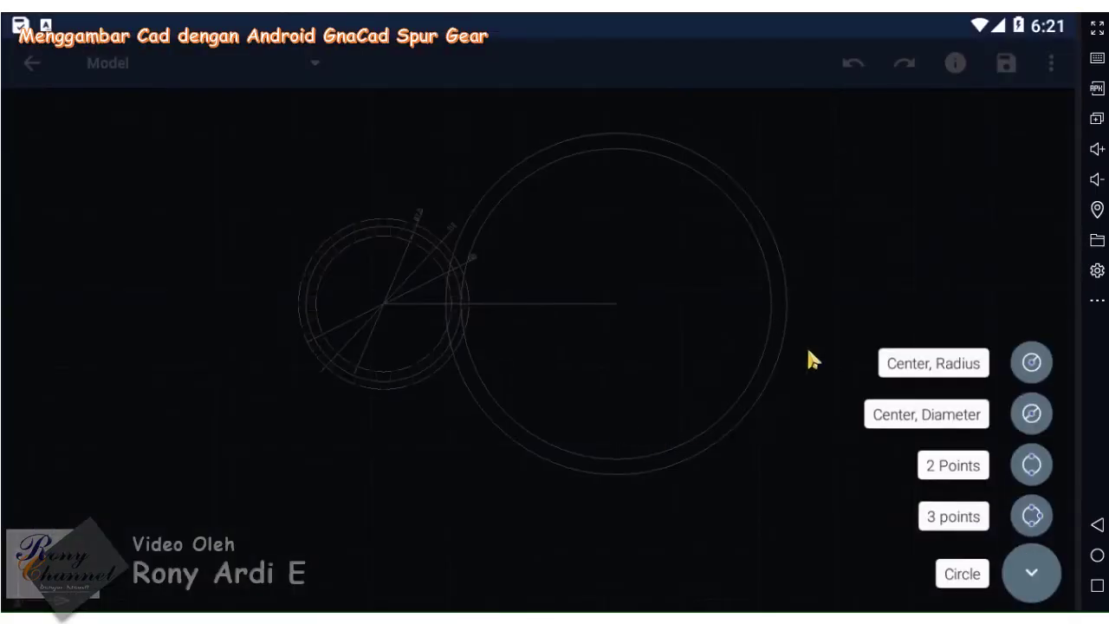
pyautogui.click(1031, 573)
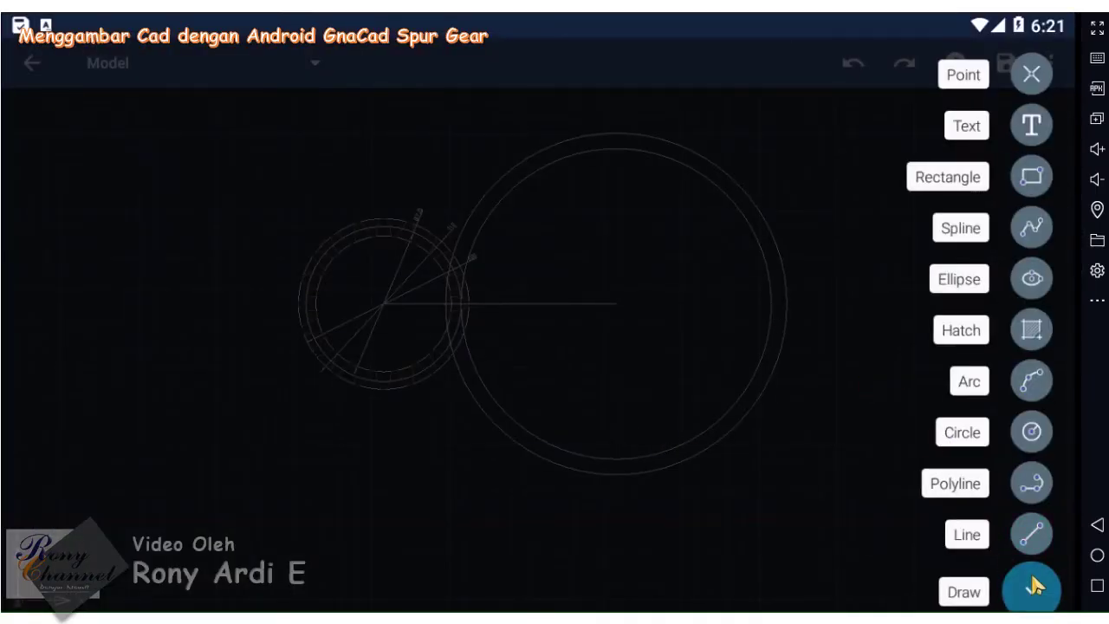
pyautogui.click(1030, 575)
# - Change the outer circle's Diameter property from 220 to 210
pyautogui.click(766, 227)
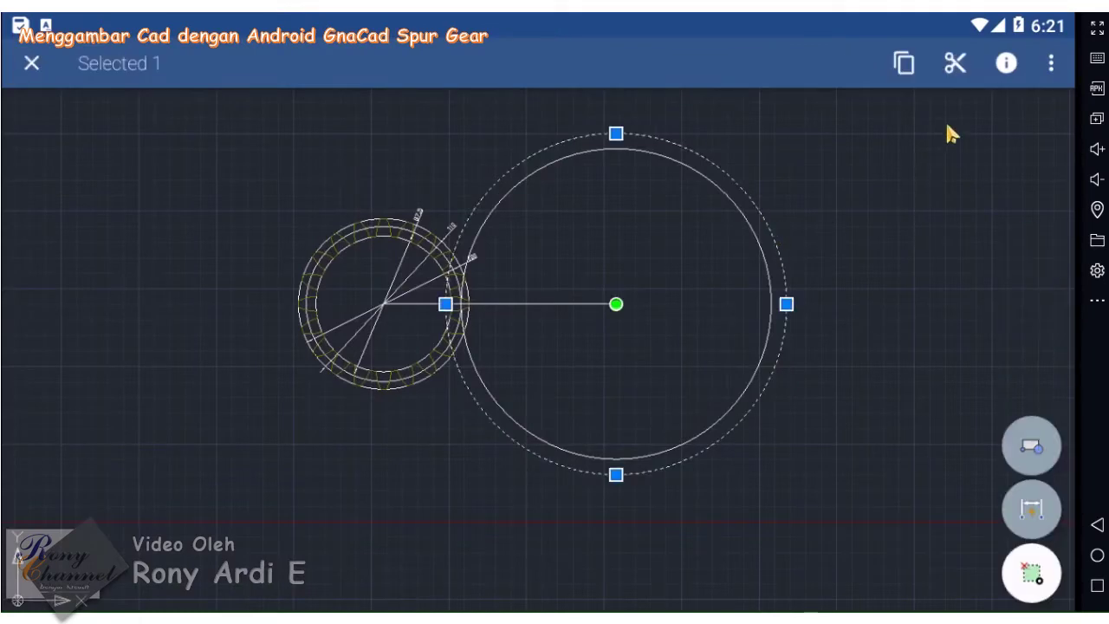
pyautogui.click(1005, 63)
pyautogui.moveTo(861, 460); pyautogui.dragTo(861, 242)
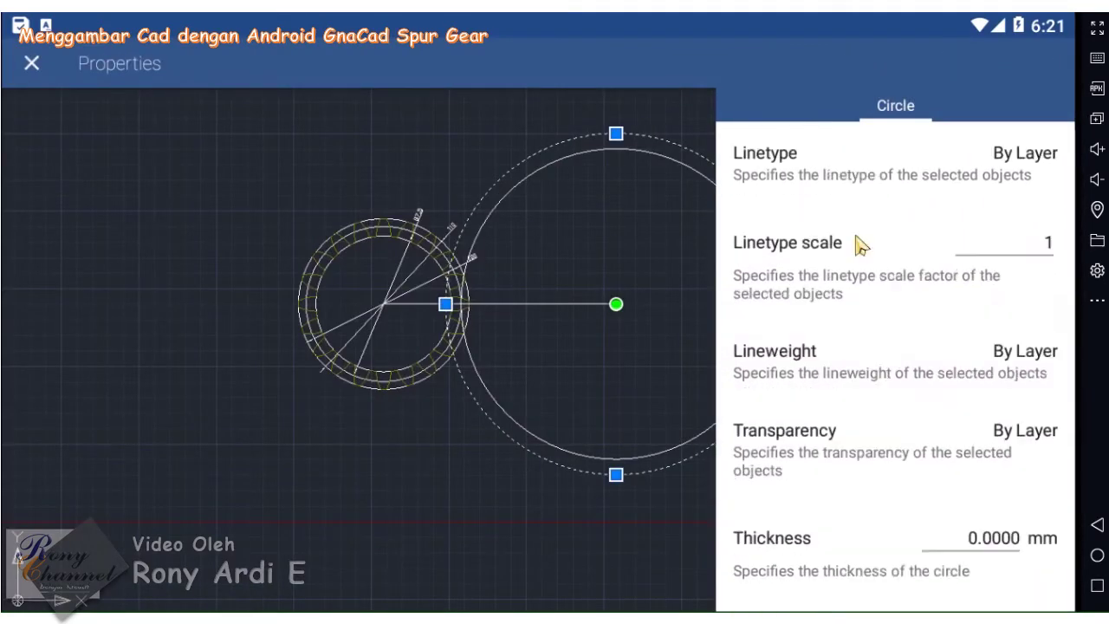
pyautogui.moveTo(869, 399); pyautogui.dragTo(866, 165)
pyautogui.moveTo(774, 487); pyautogui.dragTo(854, 260)
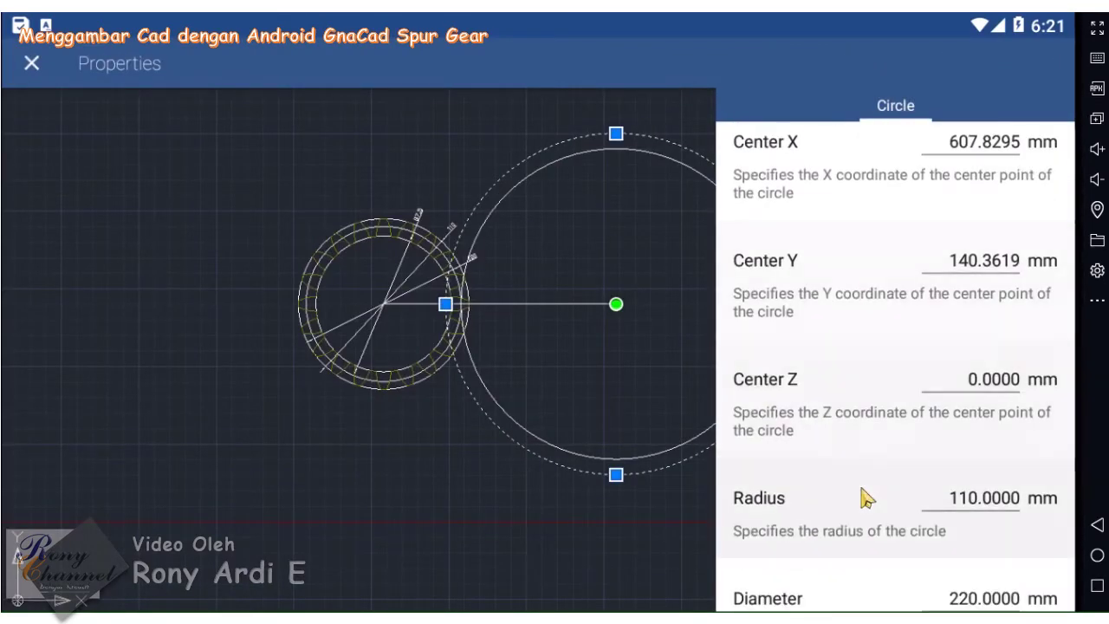
pyautogui.moveTo(864, 494); pyautogui.dragTo(870, 270)
pyautogui.click(958, 378)
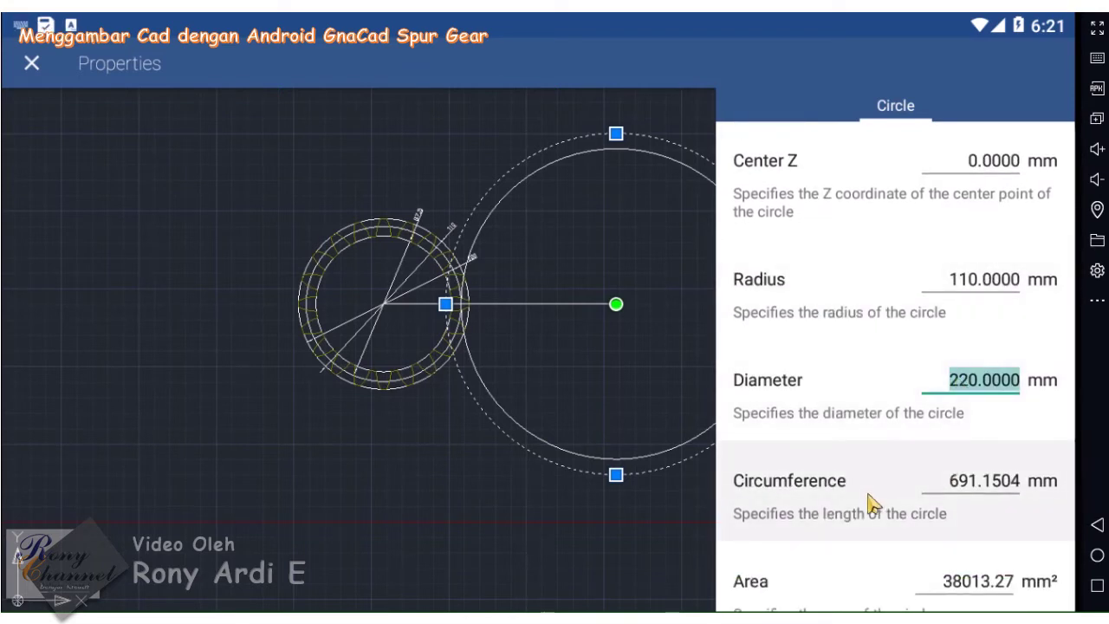
pyautogui.write('210')
pyautogui.press('Return')
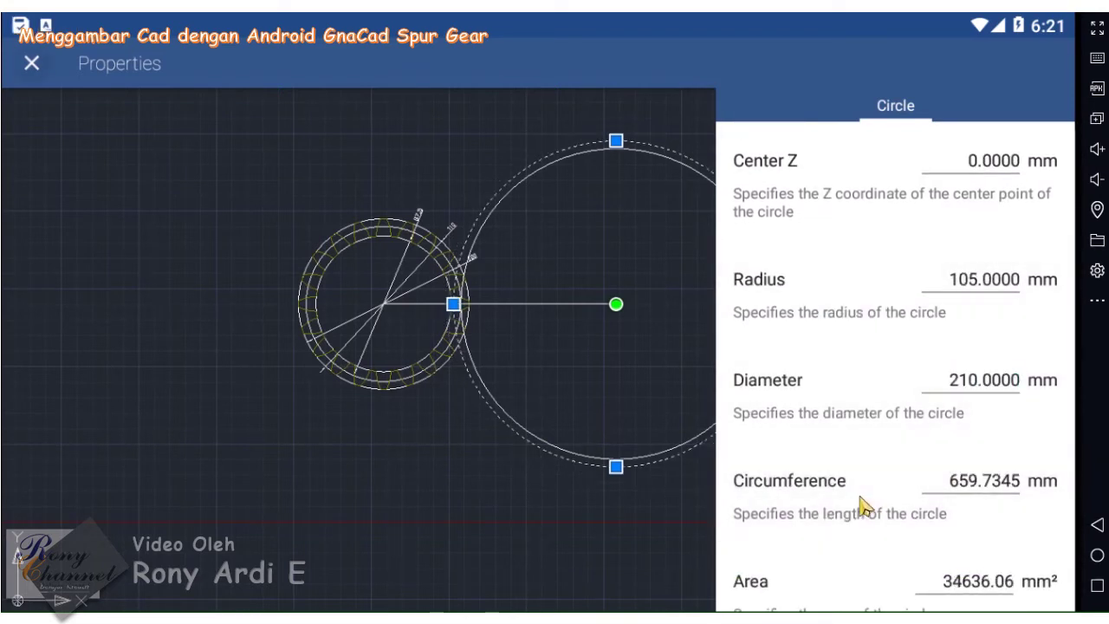
pyautogui.click(32, 63)
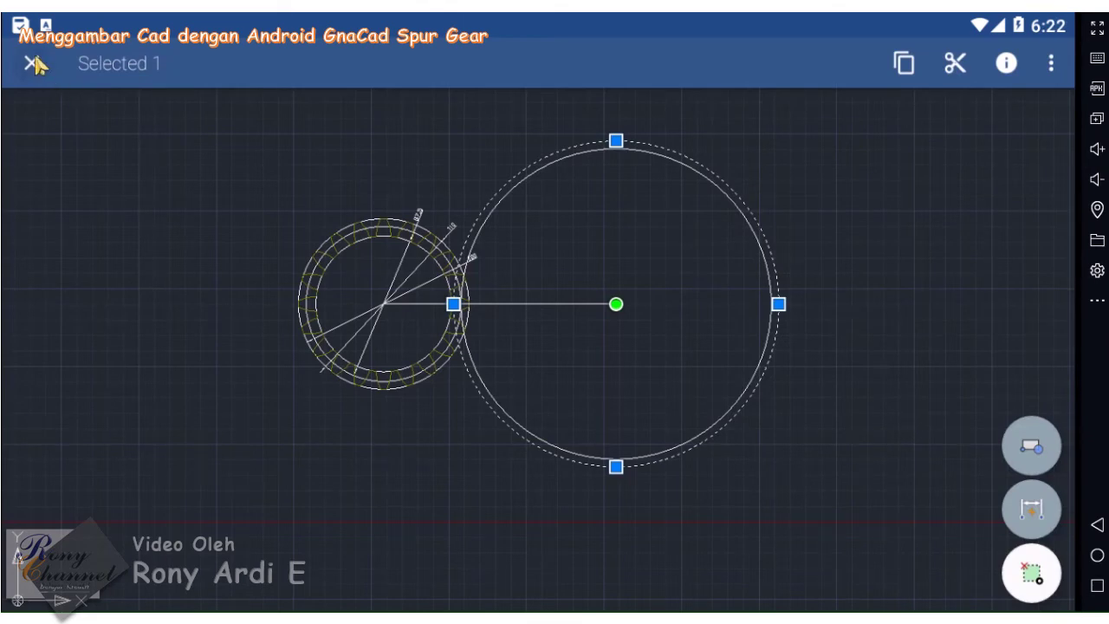
pyautogui.click(37, 63)
pyautogui.click(1035, 571)
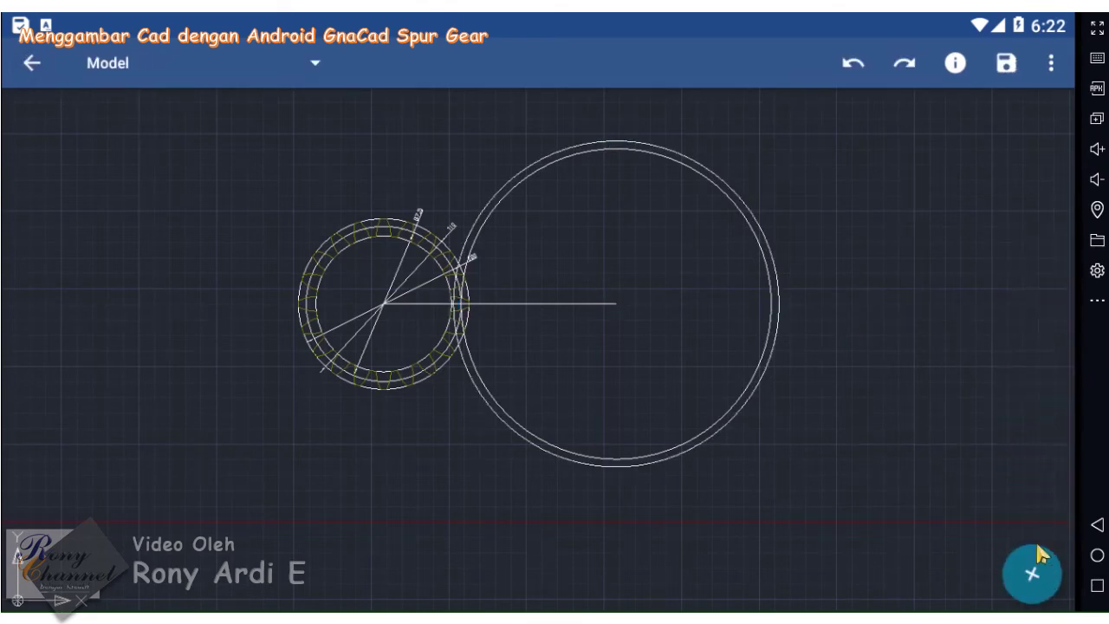
# - Draw a 187.5 mm diameter circle centred on the far end of the 150 mm line
pyautogui.click(1030, 425)
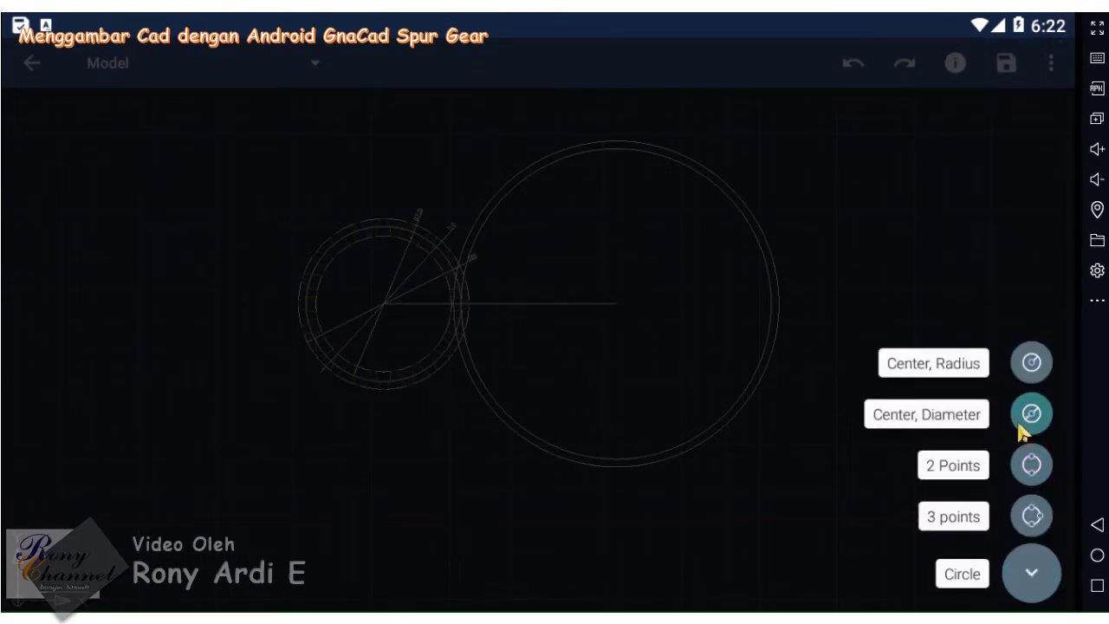
pyautogui.click(1031, 414)
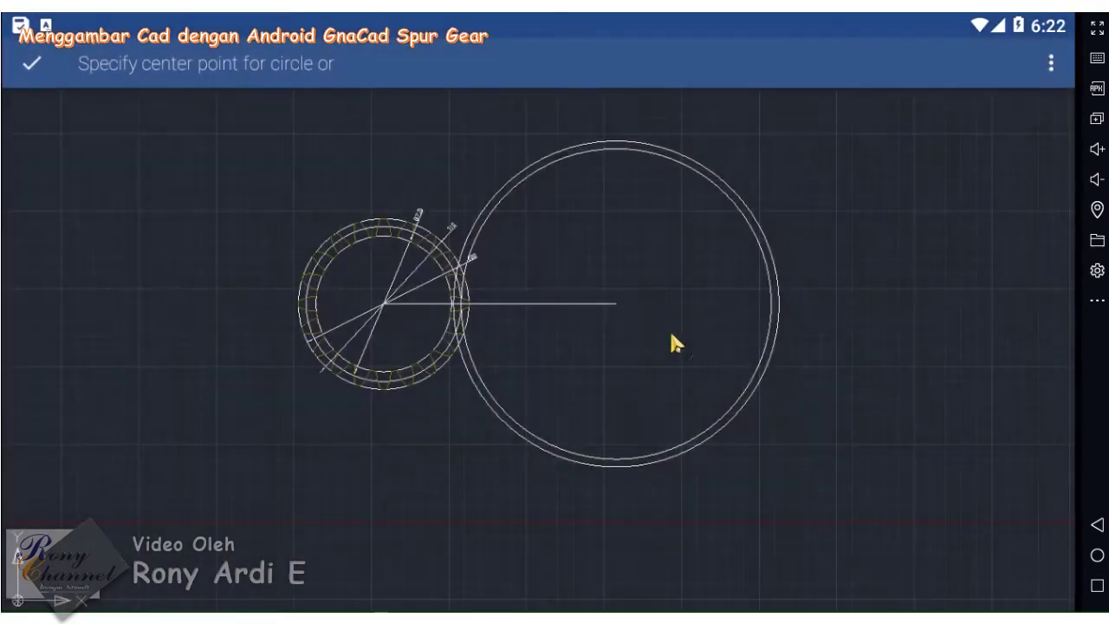
pyautogui.click(617, 305)
pyautogui.click(616, 304)
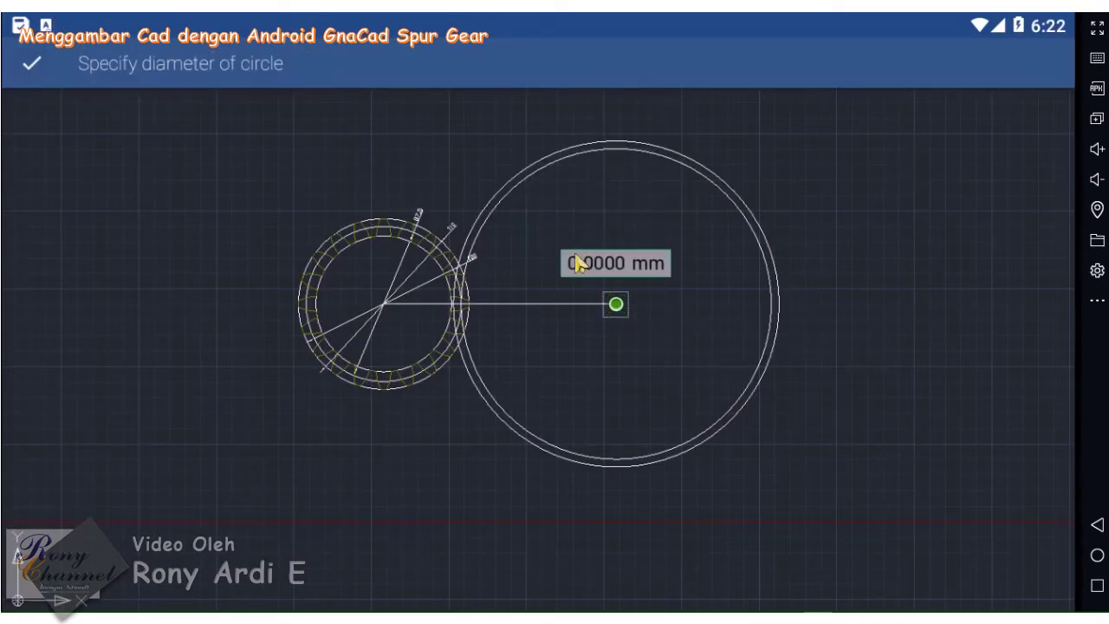
pyautogui.click(595, 274)
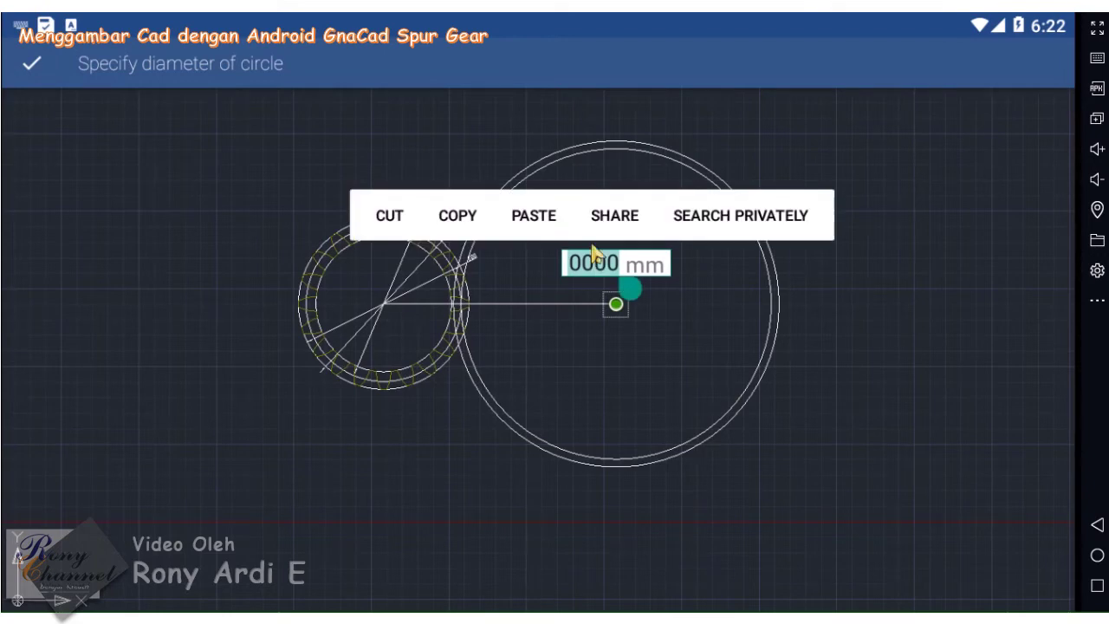
pyautogui.click(532, 214)
pyautogui.click(31, 63)
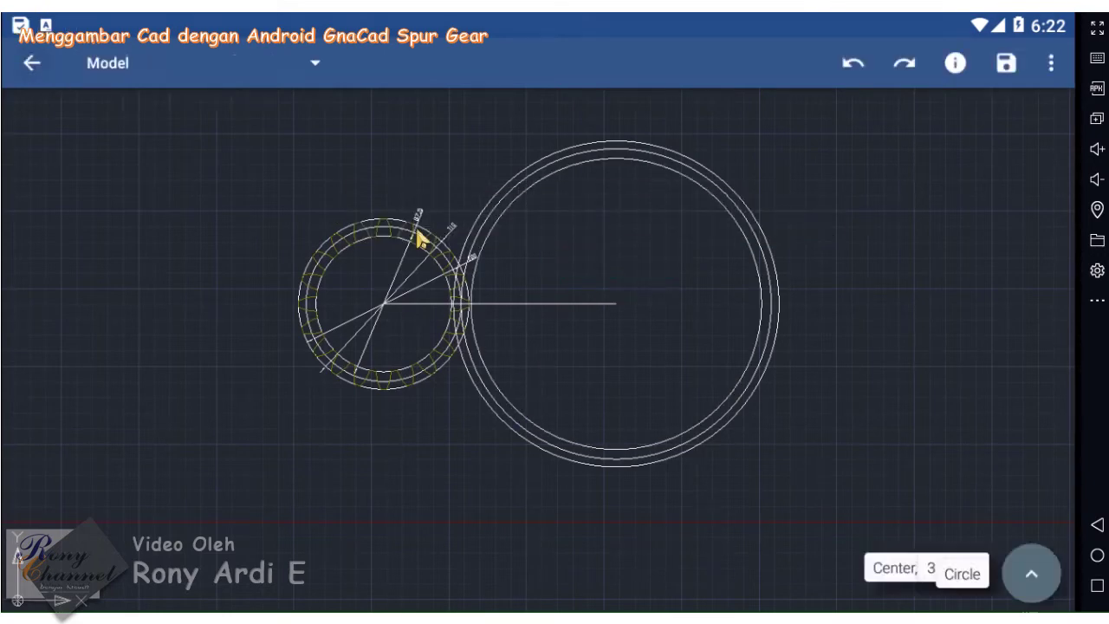
pyautogui.click(1031, 572)
pyautogui.click(1037, 574)
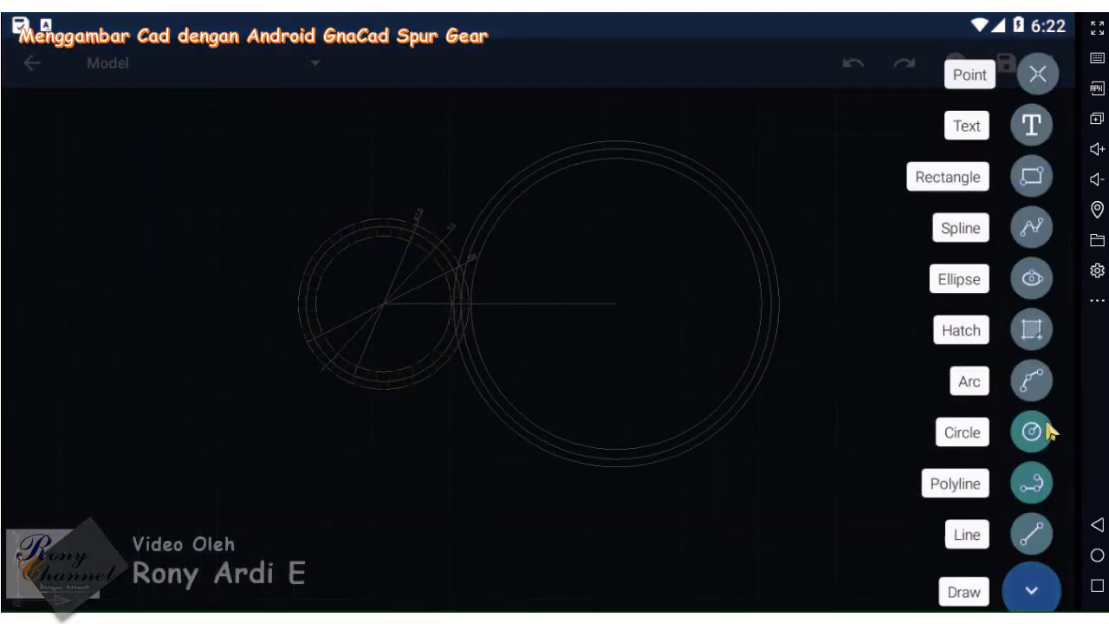
pyautogui.click(1031, 589)
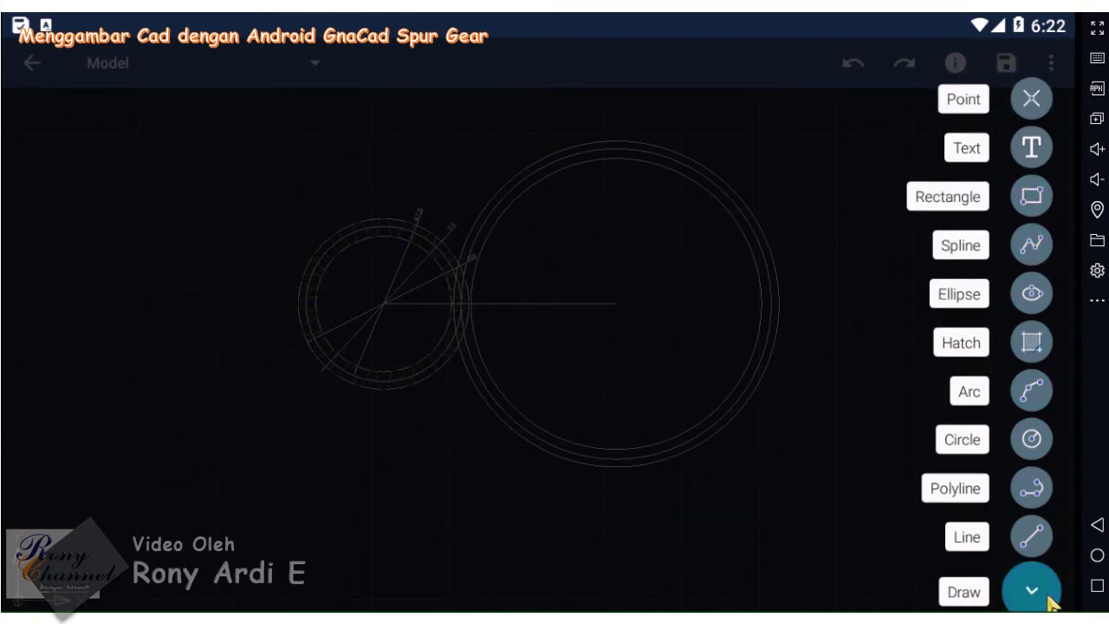
# - Add a linear 150 dimension below the centre-to-centre line
pyautogui.click(1034, 451)
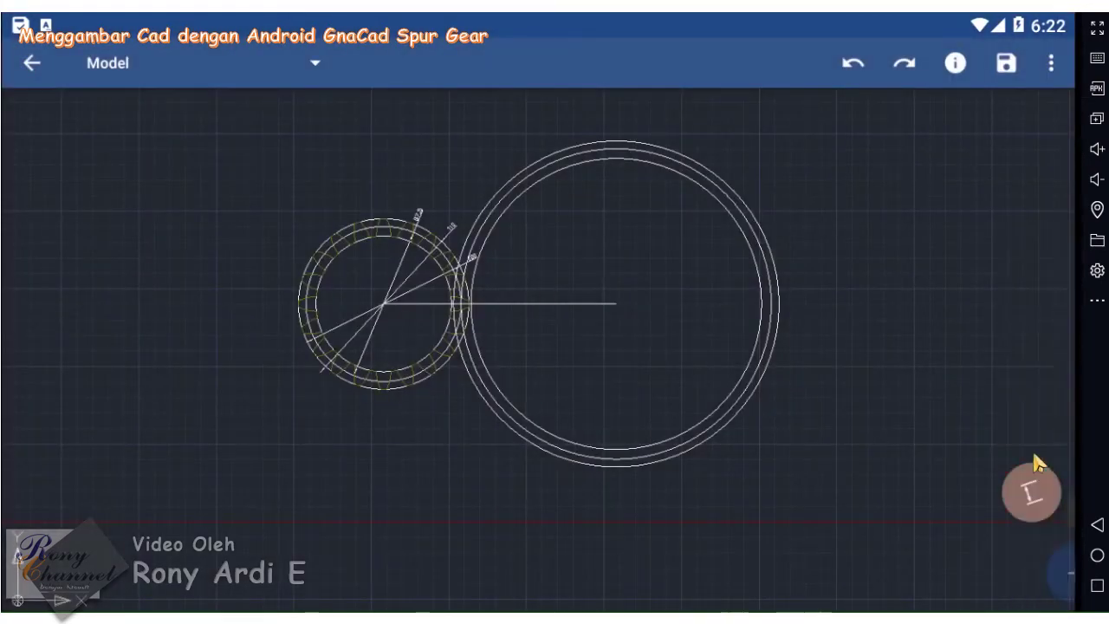
pyautogui.click(1038, 468)
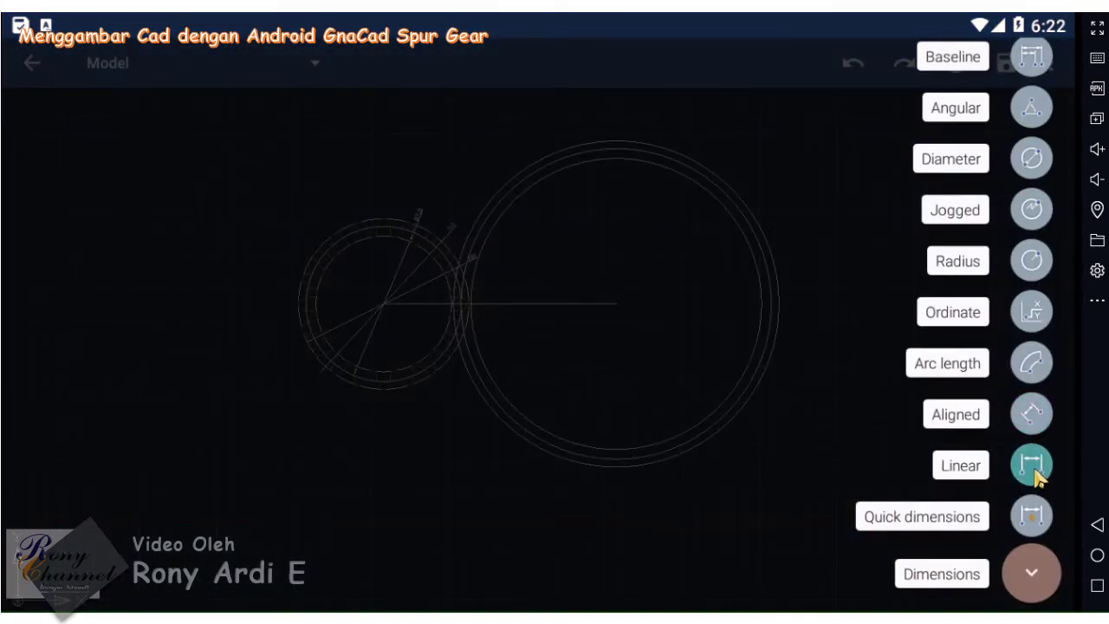
pyautogui.click(1038, 472)
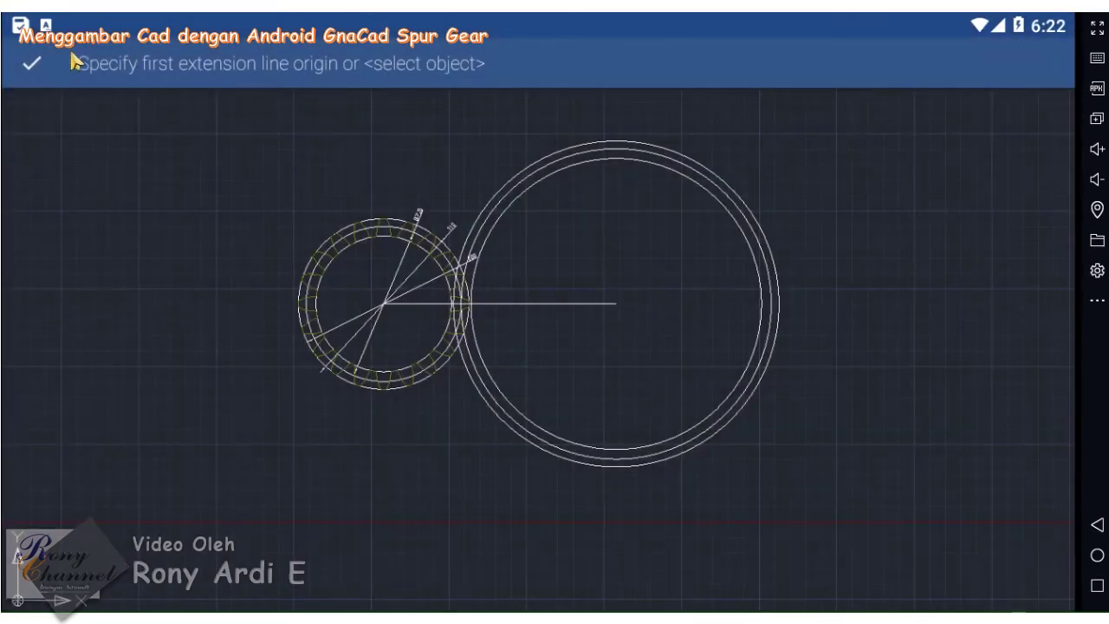
pyautogui.press('Return')
pyautogui.click(517, 319)
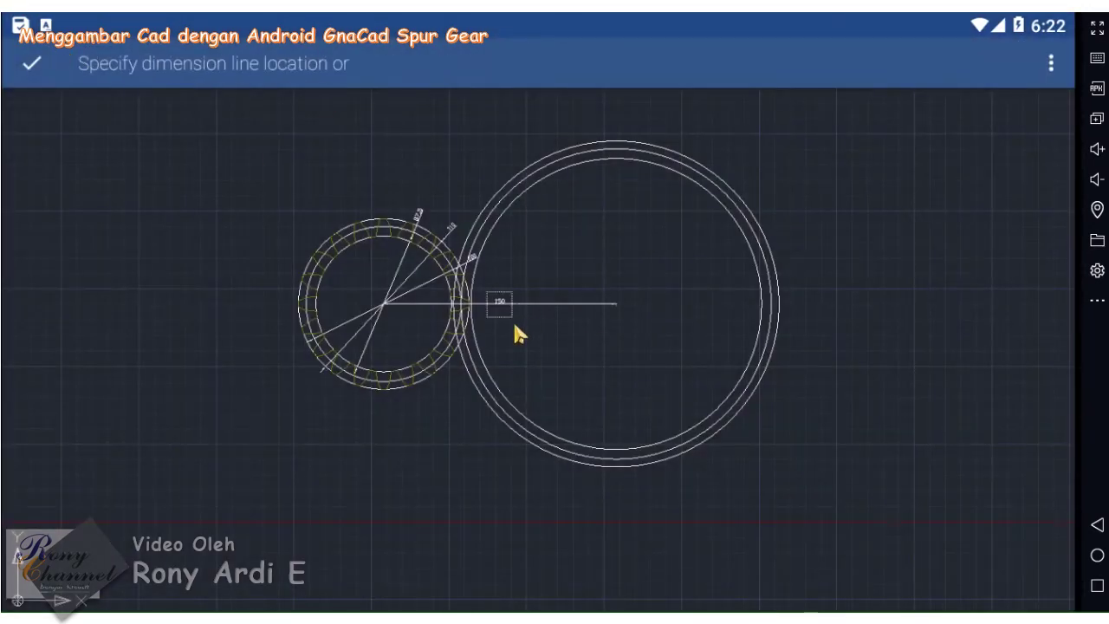
pyautogui.click(543, 322)
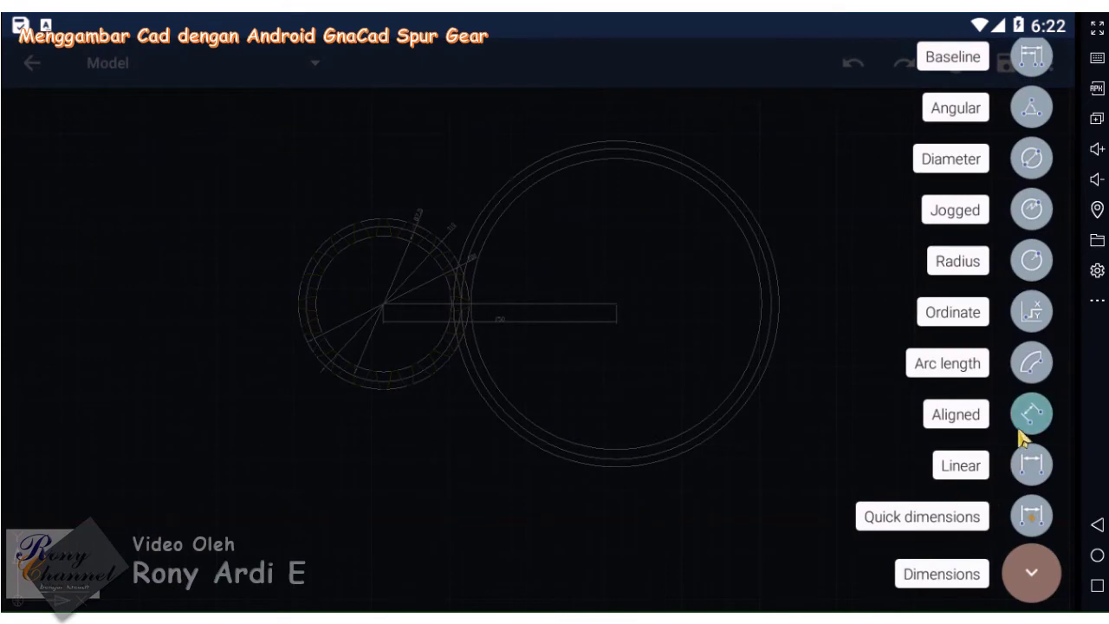
# - Dimension the large gear's three circles with diameters 210, 200 and 187.5
pyautogui.click(1033, 161)
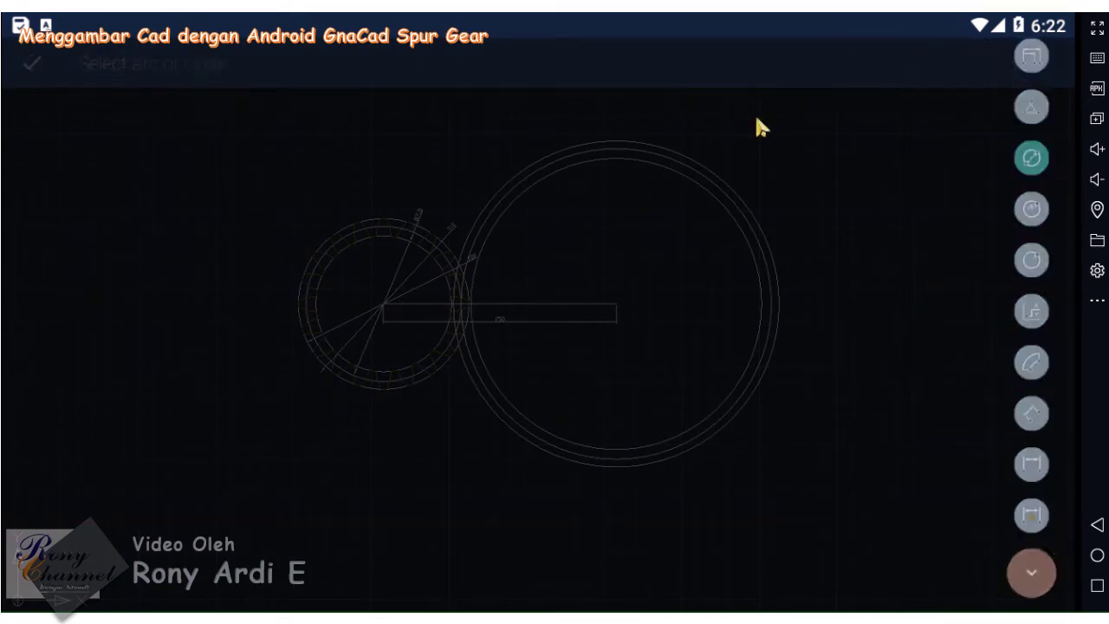
pyautogui.scroll(2, 535, 162)
pyautogui.scroll(2, 537, 163)
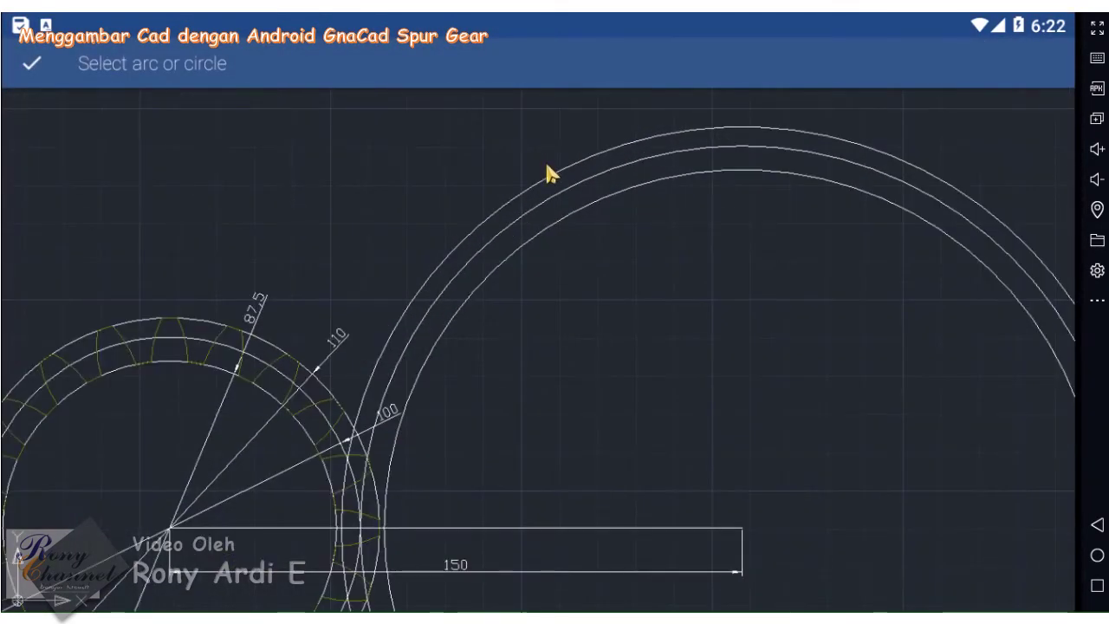
pyautogui.click(545, 180)
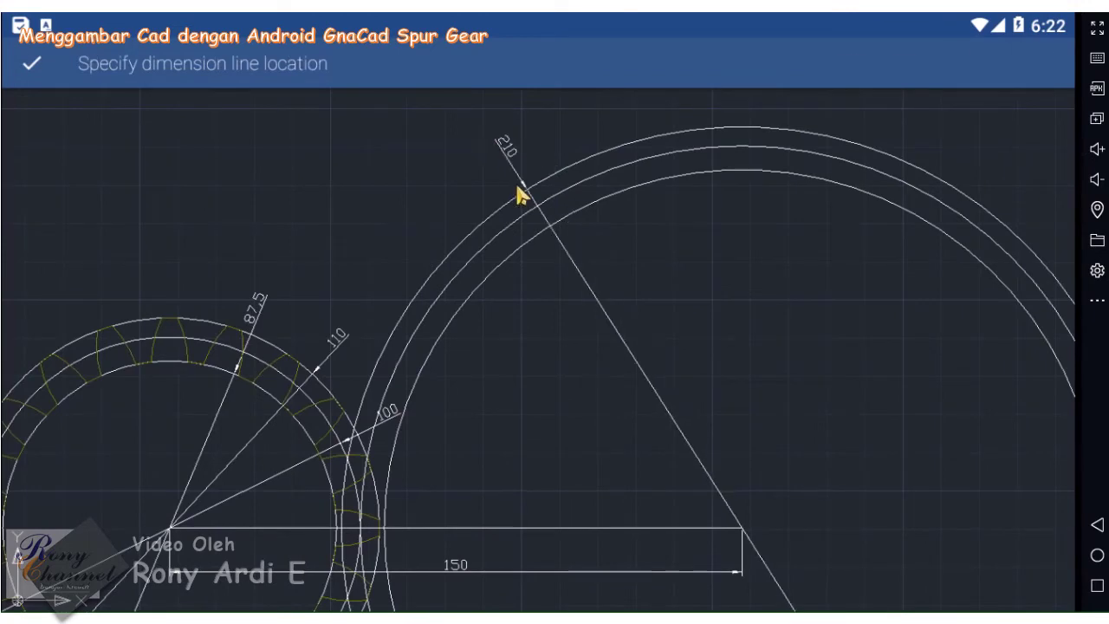
pyautogui.click(522, 191)
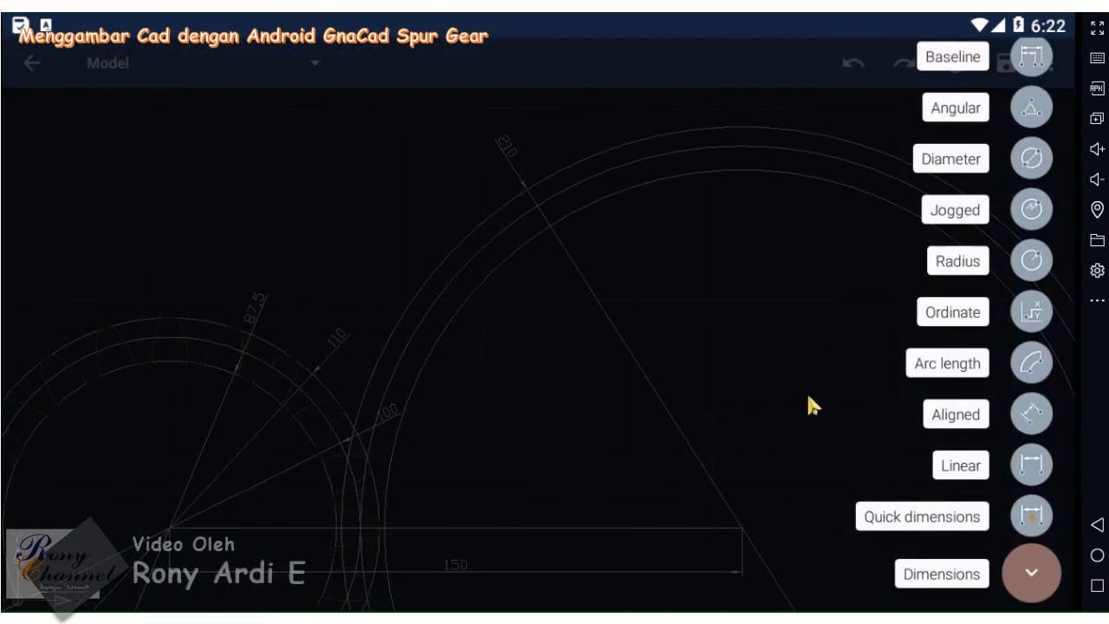
pyautogui.click(1033, 166)
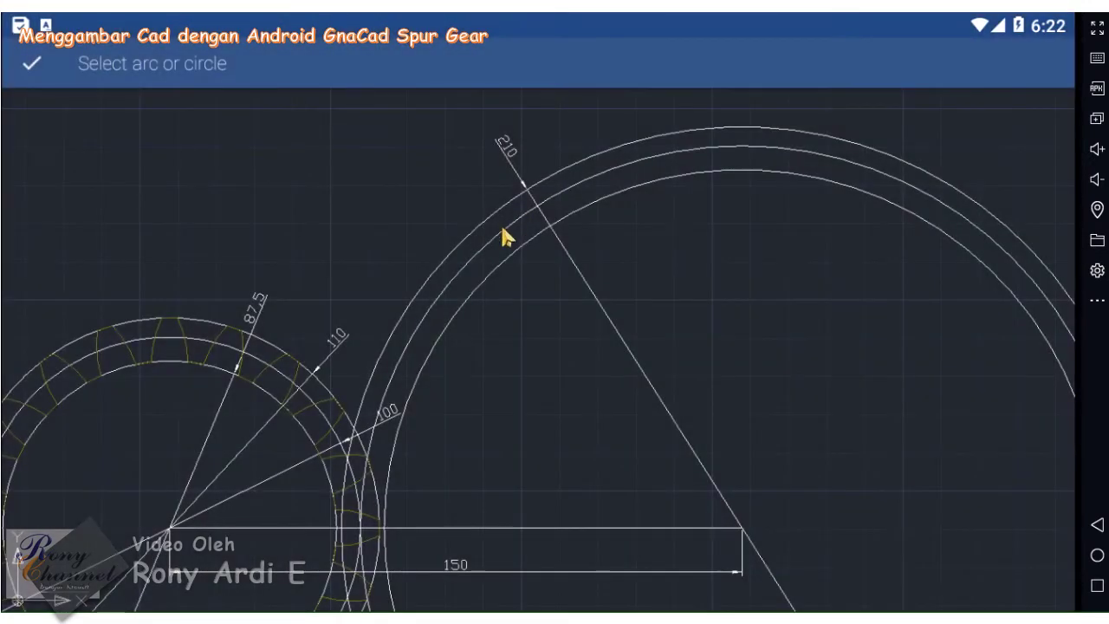
pyautogui.click(470, 225)
pyautogui.click(440, 205)
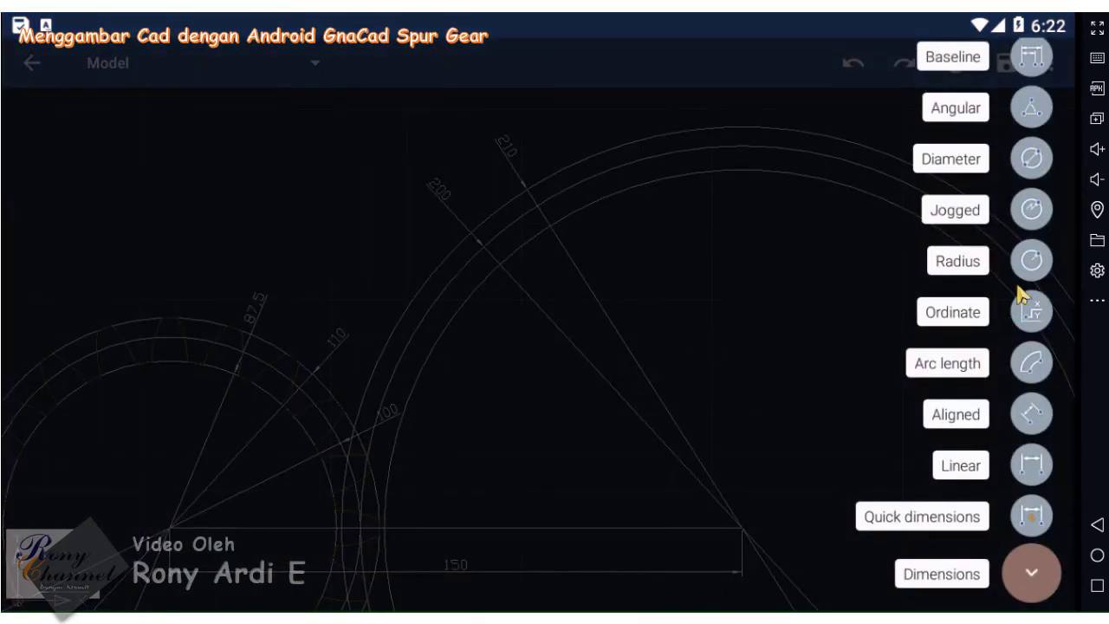
pyautogui.click(1033, 165)
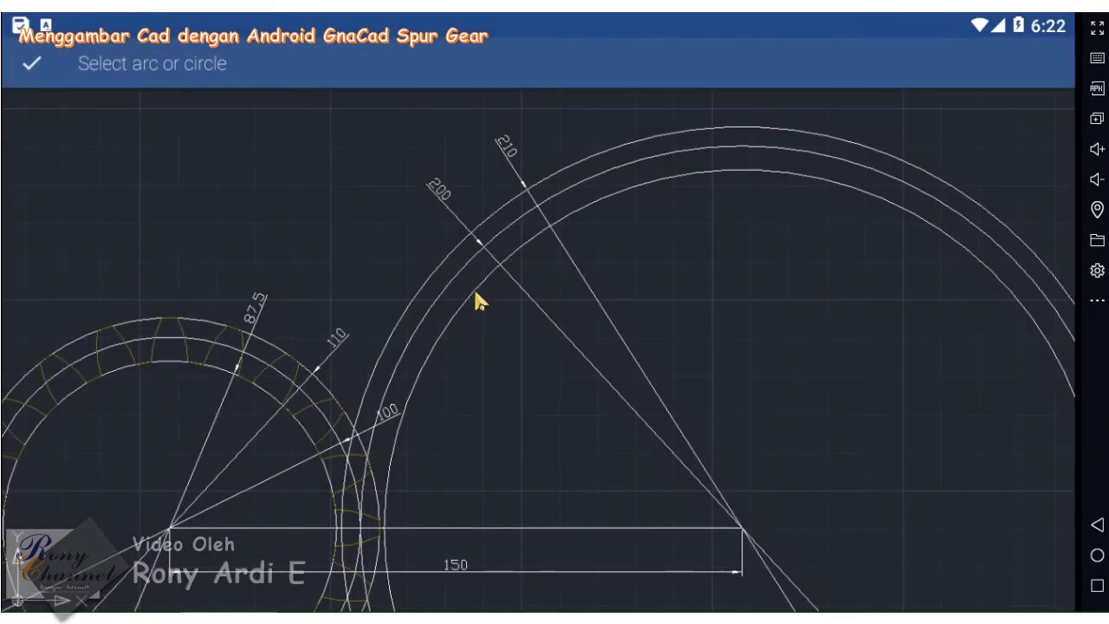
pyautogui.click(475, 293)
pyautogui.click(391, 242)
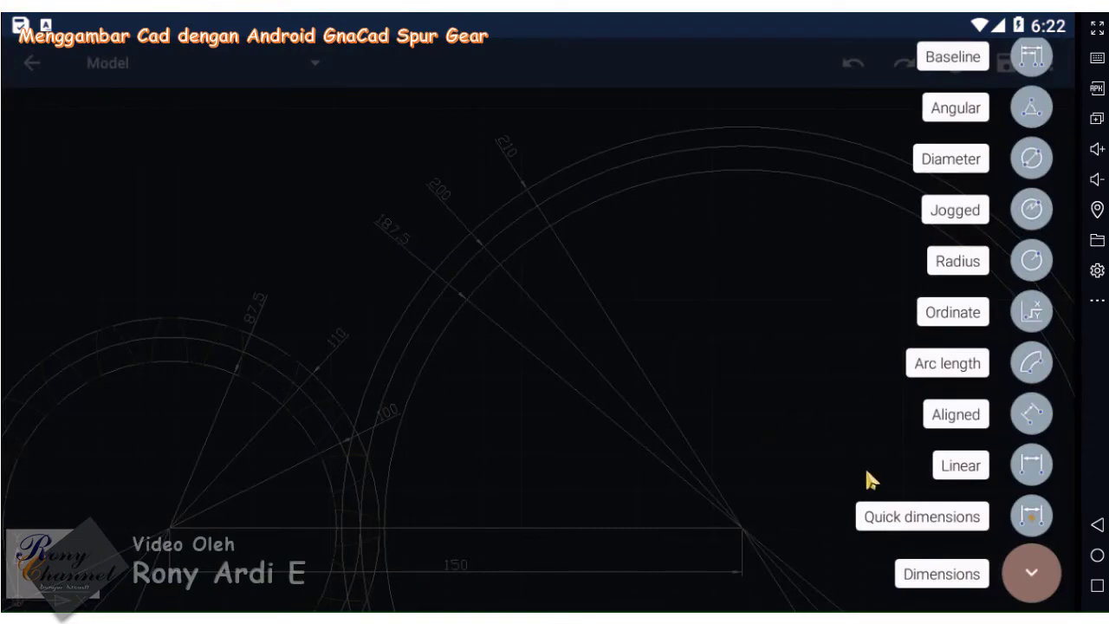
pyautogui.click(1028, 585)
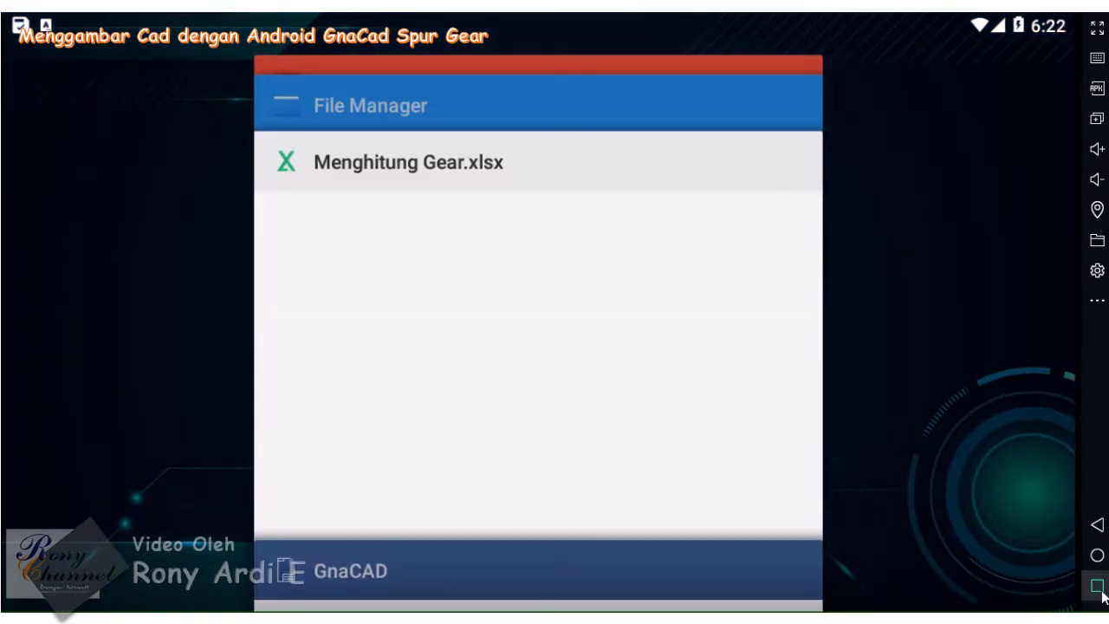
pyautogui.click(1097, 585)
pyautogui.click(661, 431)
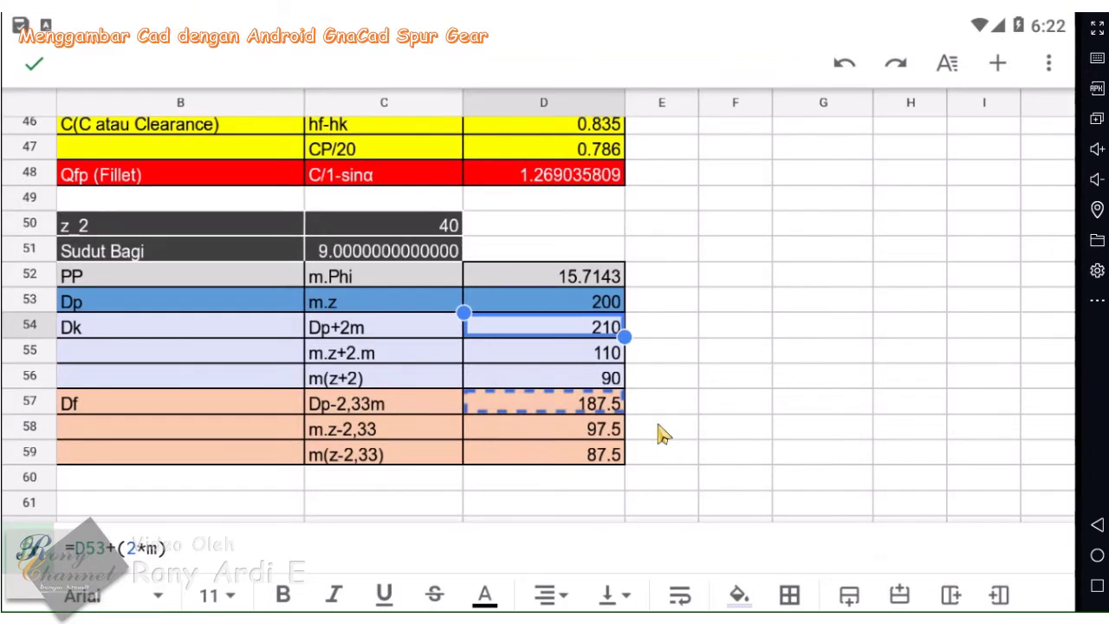
pyautogui.click(608, 302)
pyautogui.click(606, 327)
pyautogui.click(597, 407)
pyautogui.click(711, 407)
pyautogui.click(34, 66)
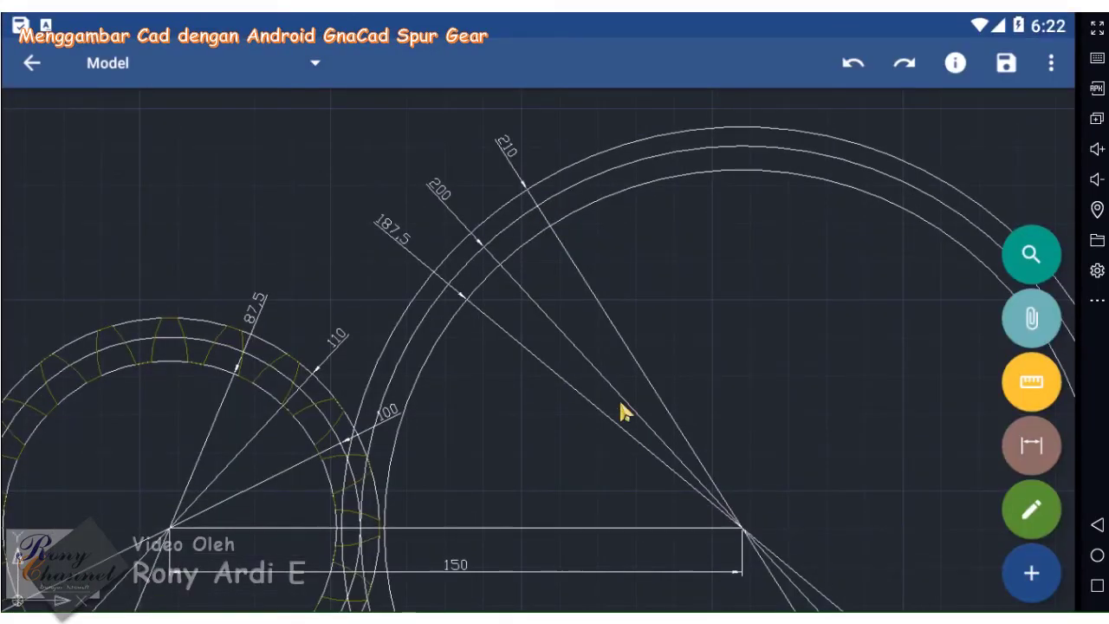
# - Lock layer 0, then add a new layer and start naming it with 'g'
pyautogui.scroll(-1, 497, 154)
pyautogui.scroll(-1, 503, 156)
pyautogui.scroll(1, 468, 195)
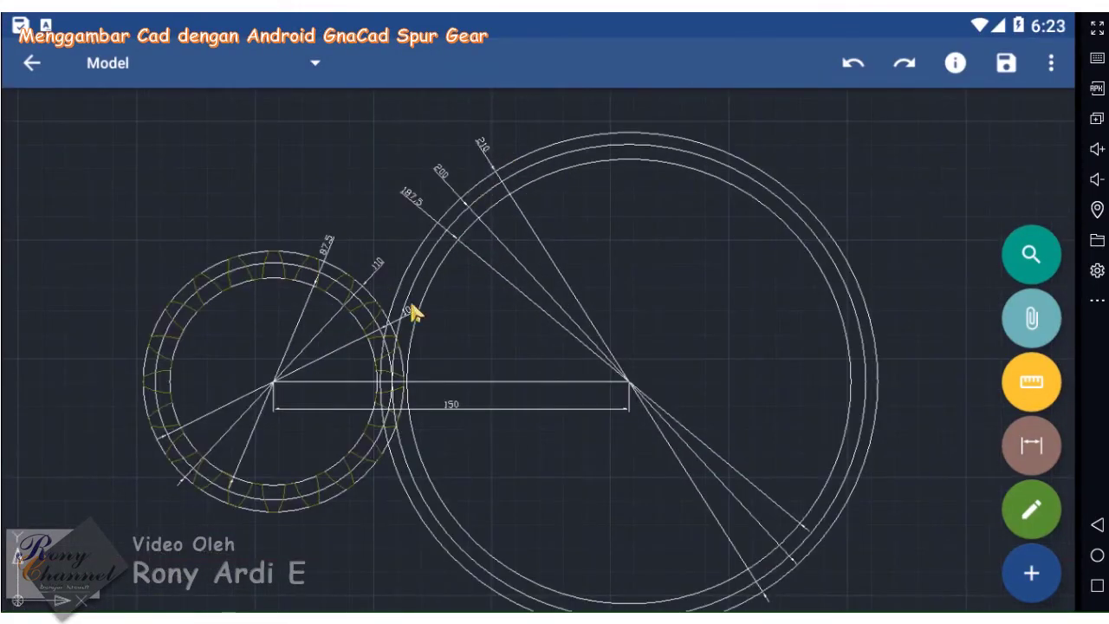
pyautogui.scroll(1, 413, 309)
pyautogui.click(1054, 62)
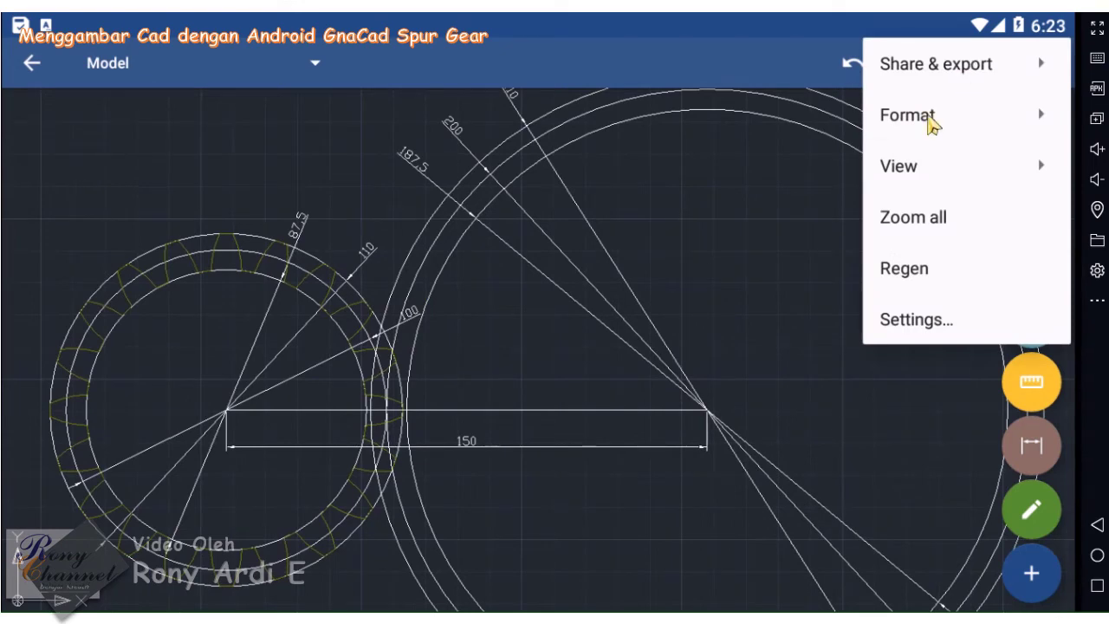
pyautogui.click(933, 116)
pyautogui.click(932, 122)
pyautogui.click(959, 118)
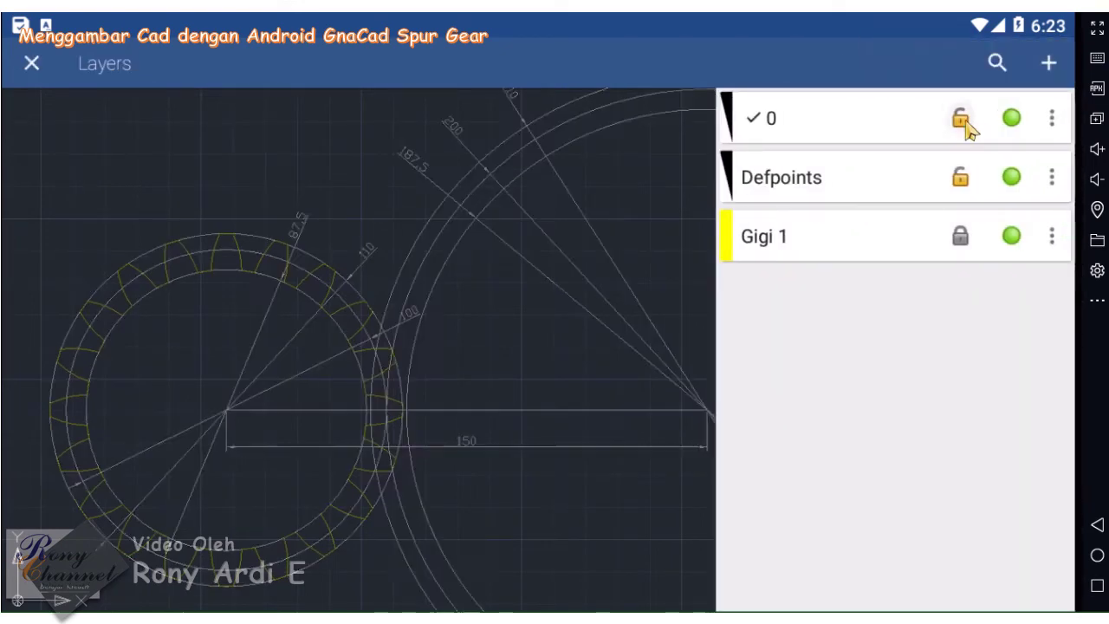
pyautogui.click(1046, 73)
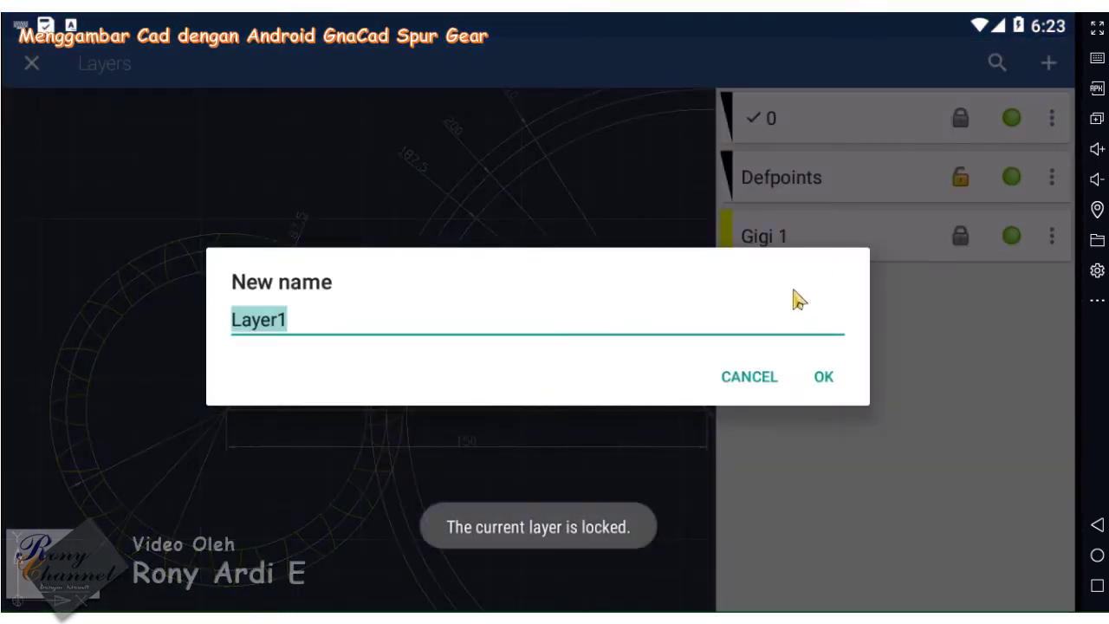
pyautogui.write('gi 2')
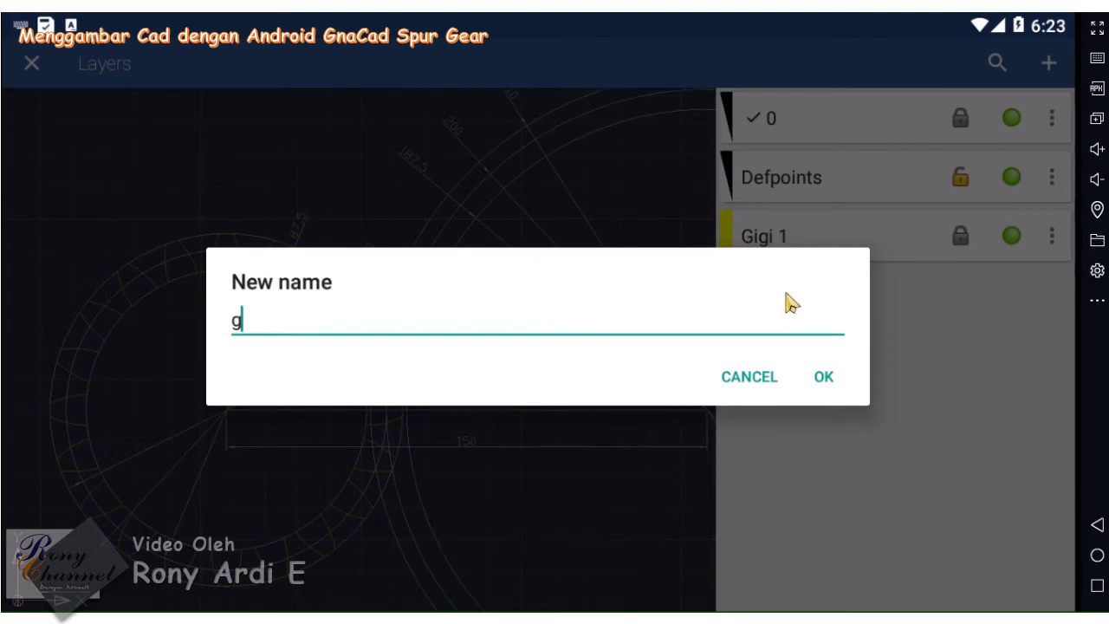
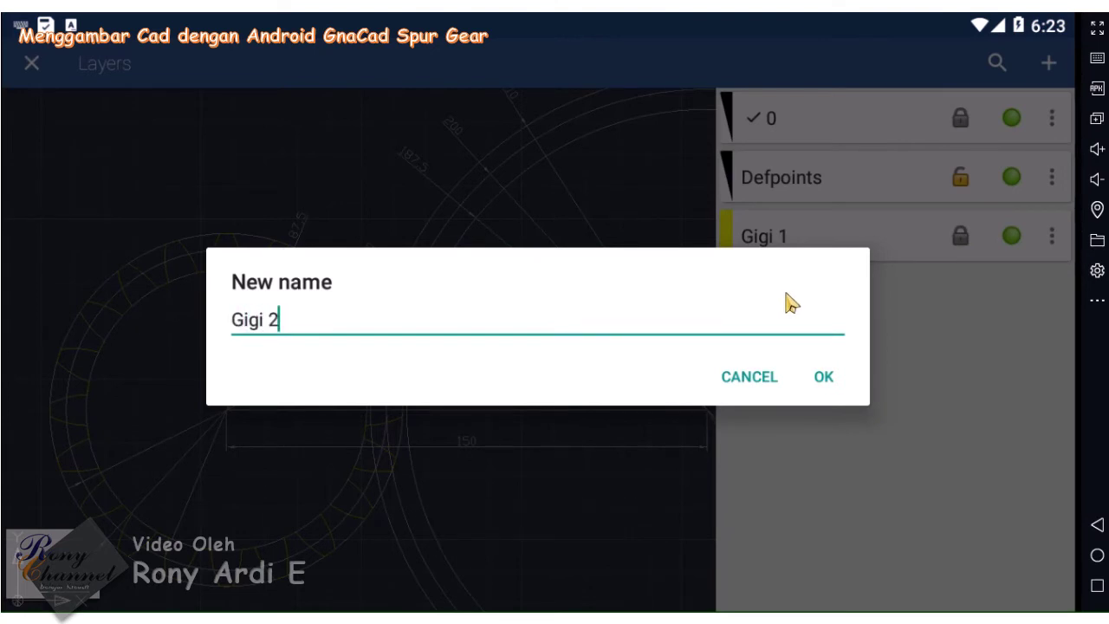
# - Confirm the layer name Gigi 2, colour it Magenta, and set it as the current layer
pyautogui.click(823, 375)
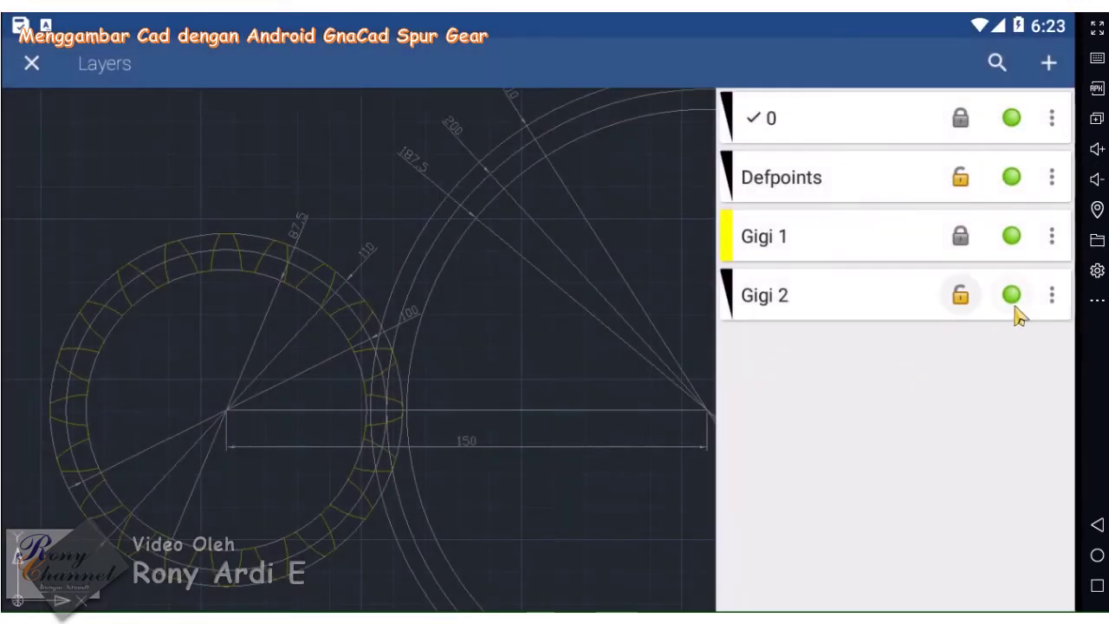
pyautogui.click(1052, 295)
pyautogui.click(903, 556)
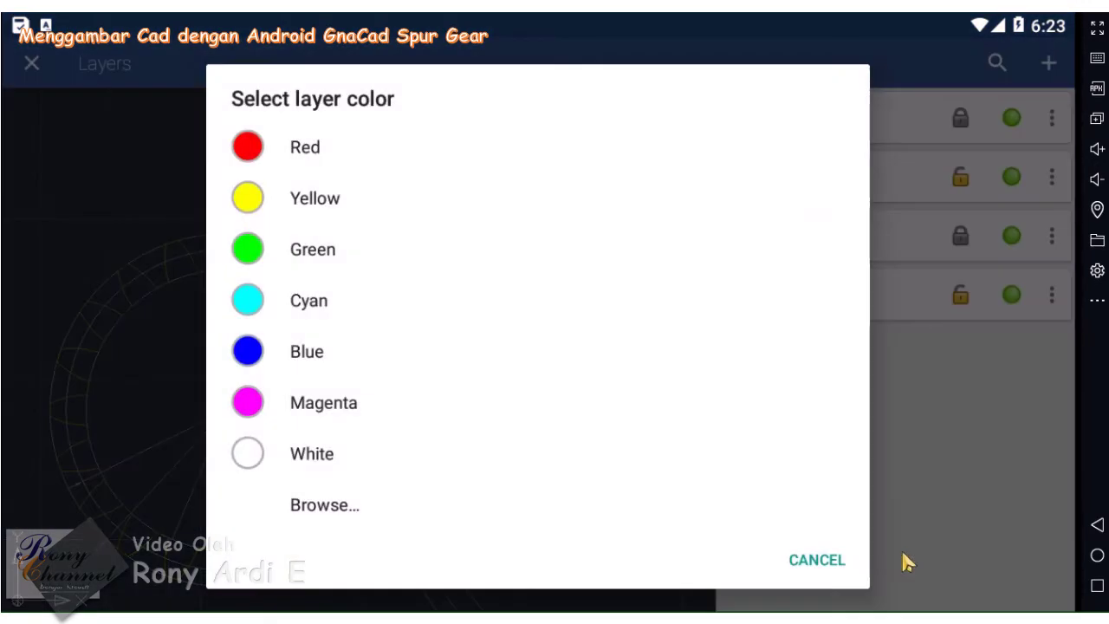
pyautogui.click(269, 409)
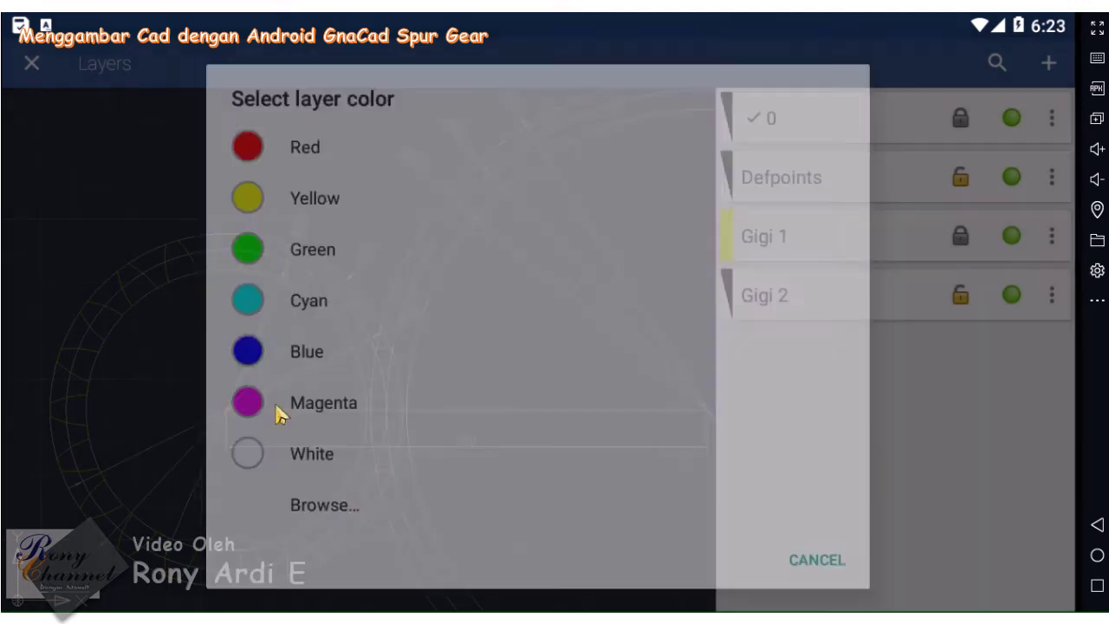
pyautogui.click(1051, 295)
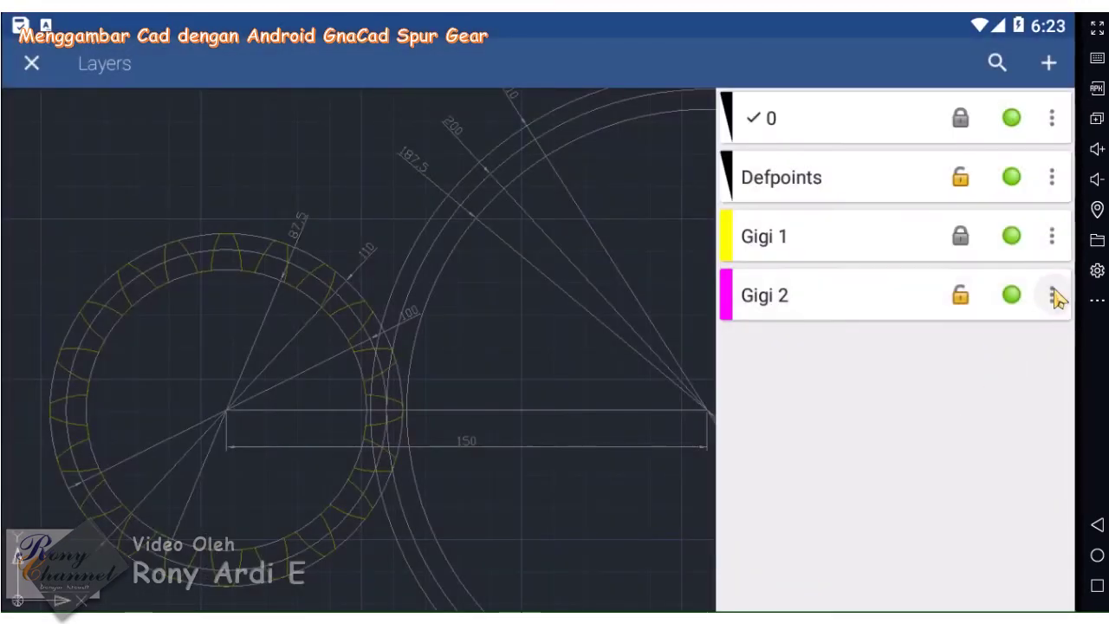
pyautogui.click(913, 348)
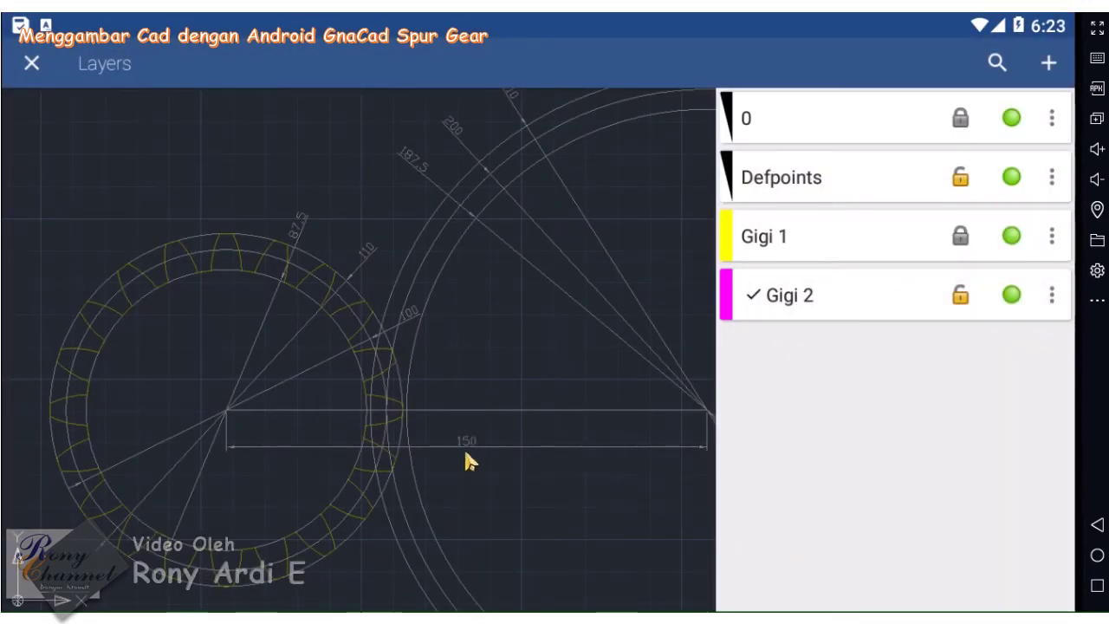
pyautogui.click(32, 64)
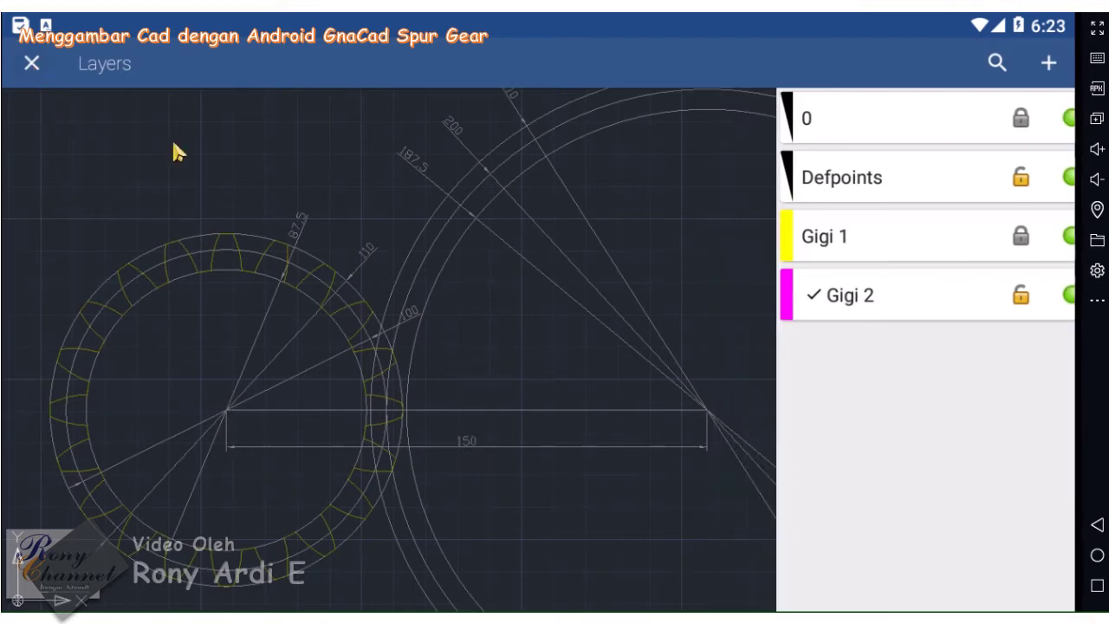
pyautogui.click(1031, 571)
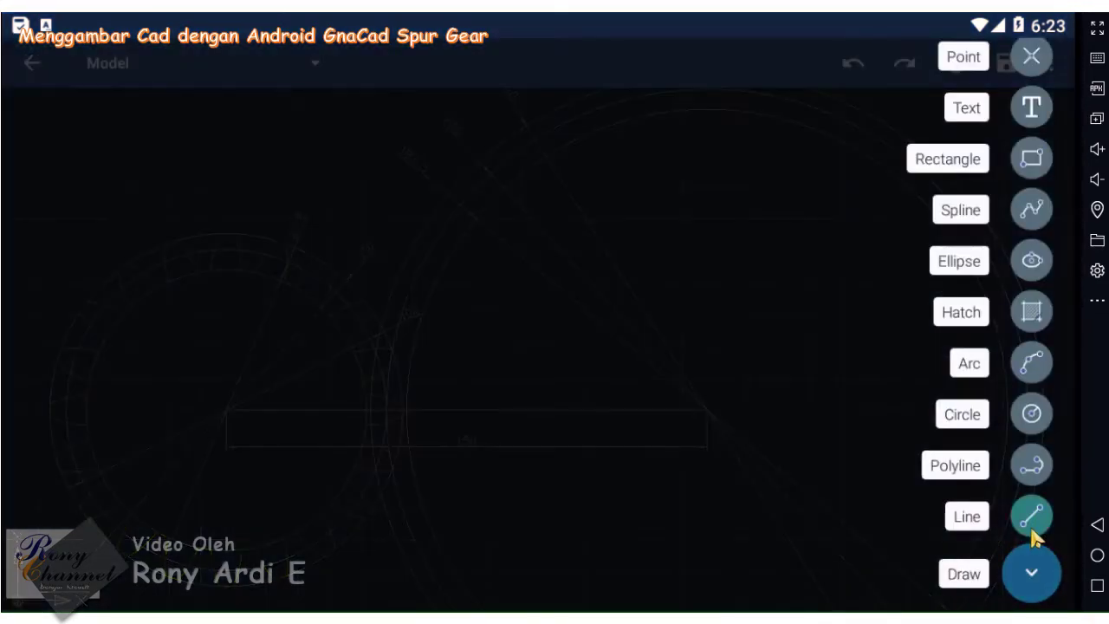
# - Draw a line from the gear centre (150 dimension's right endpoint) to the circle's top quadrant
pyautogui.click(1031, 529)
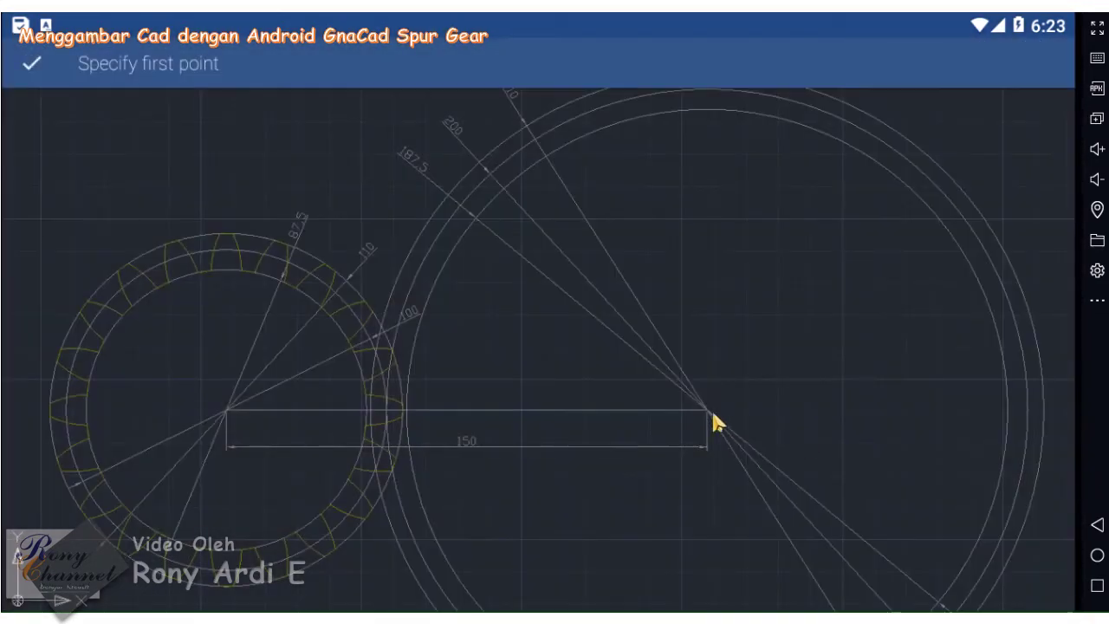
pyautogui.click(708, 415)
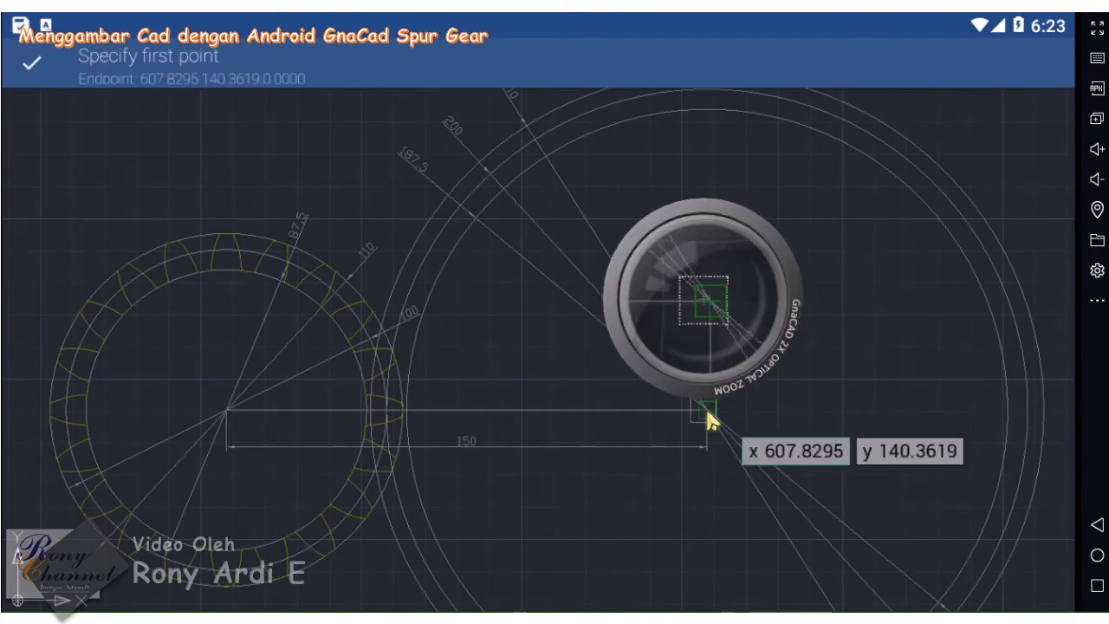
pyautogui.moveTo(700, 196); pyautogui.dragTo(722, 266)
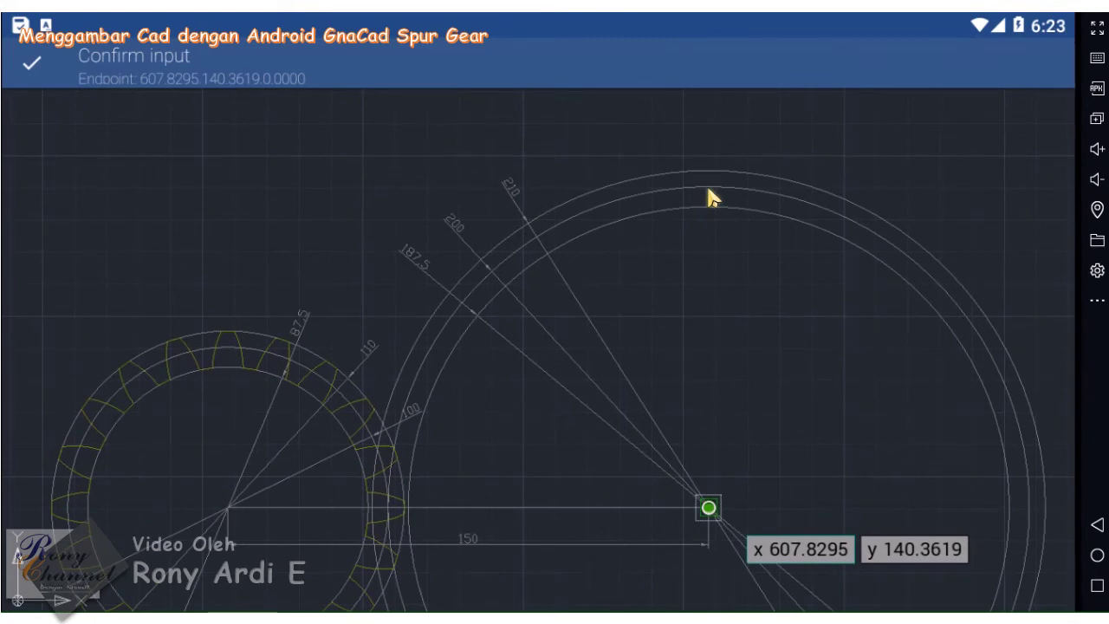
pyautogui.click(708, 192)
pyautogui.click(707, 192)
pyautogui.click(29, 70)
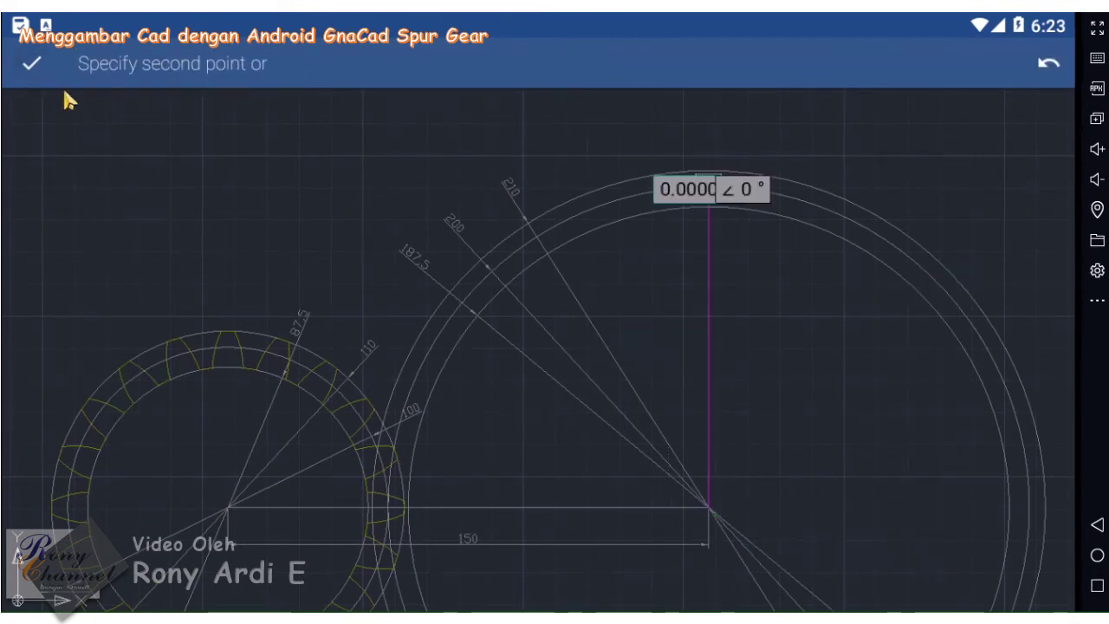
pyautogui.click(31, 65)
# - Zoom in and out to review the new vertical line against the gear circles
pyautogui.click(1030, 572)
pyautogui.click(1042, 598)
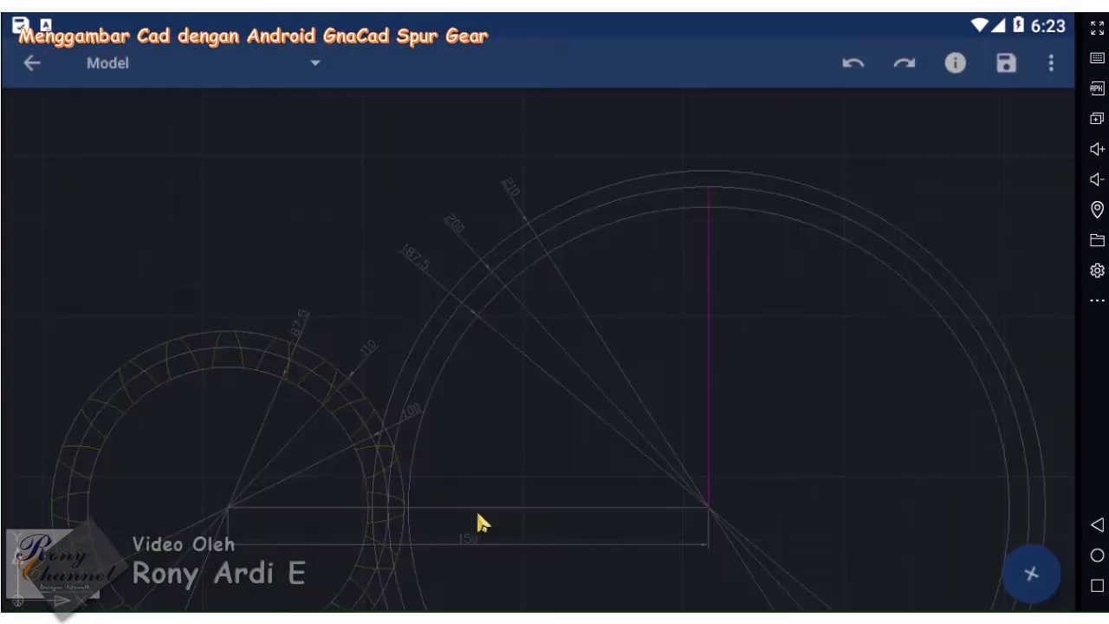
pyautogui.scroll(3, 373, 554)
pyautogui.scroll(3, 376, 584)
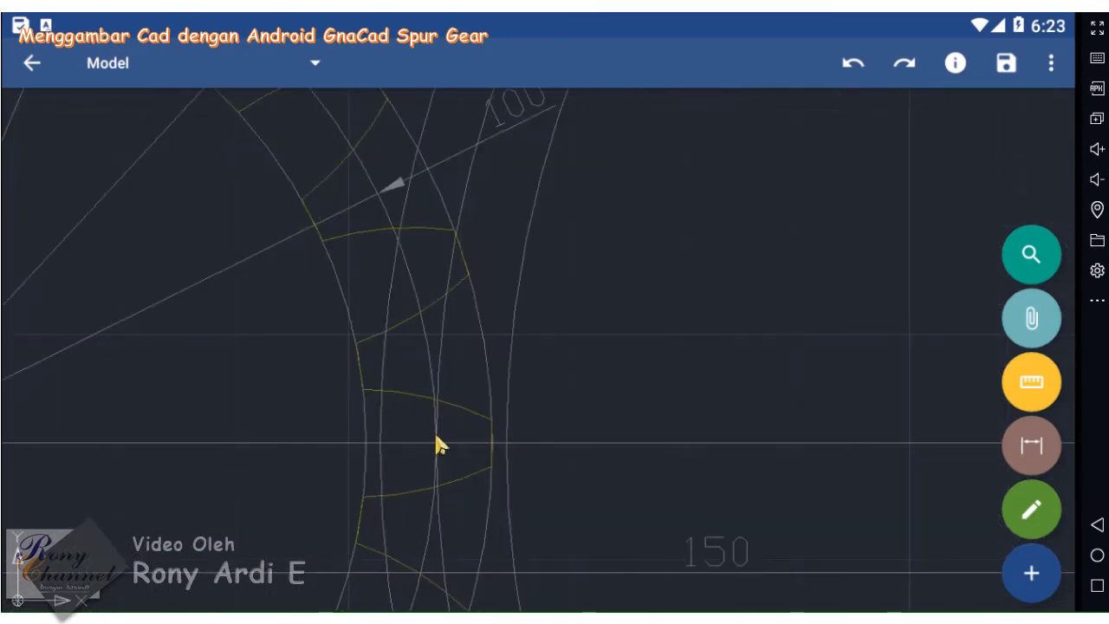
pyautogui.scroll(2, 437, 445)
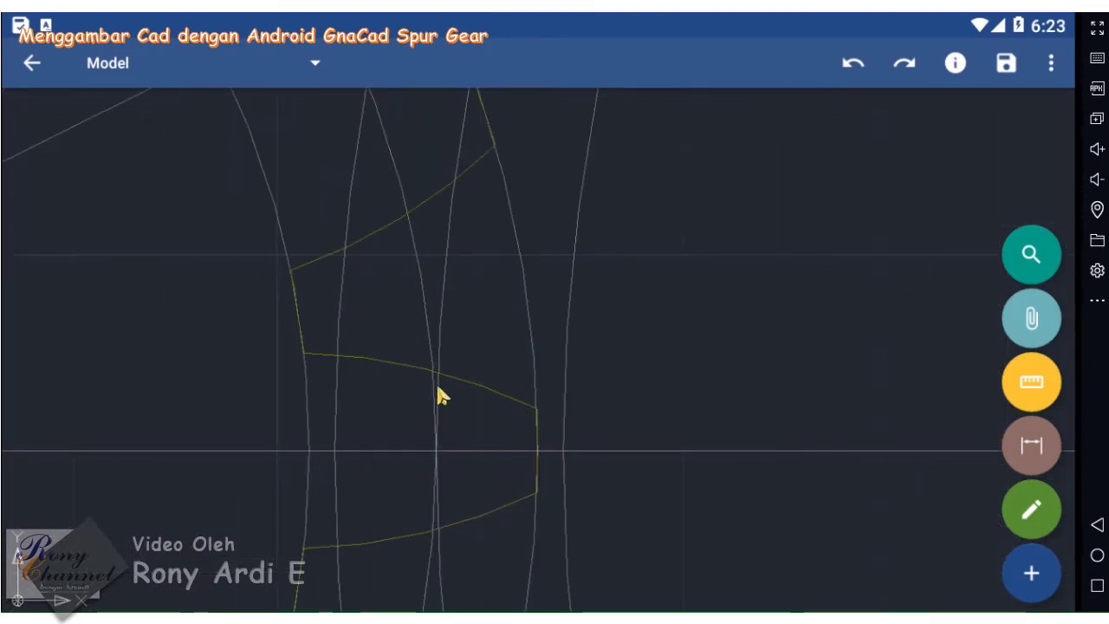
pyautogui.scroll(-2, 459, 282)
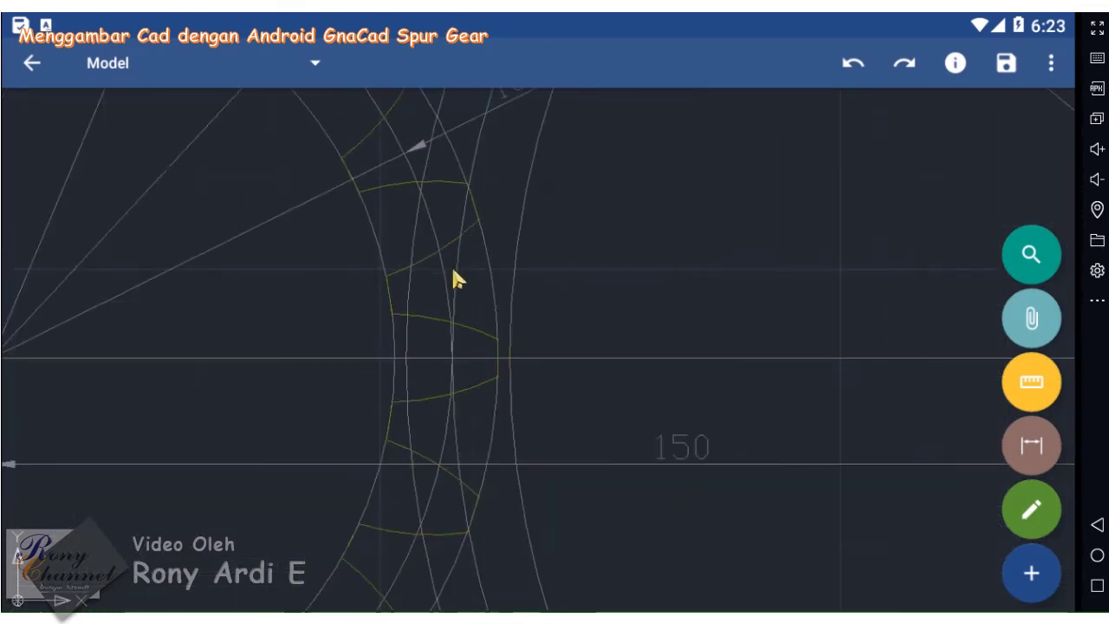
pyautogui.scroll(-2, 446, 269)
pyautogui.scroll(-1, 446, 268)
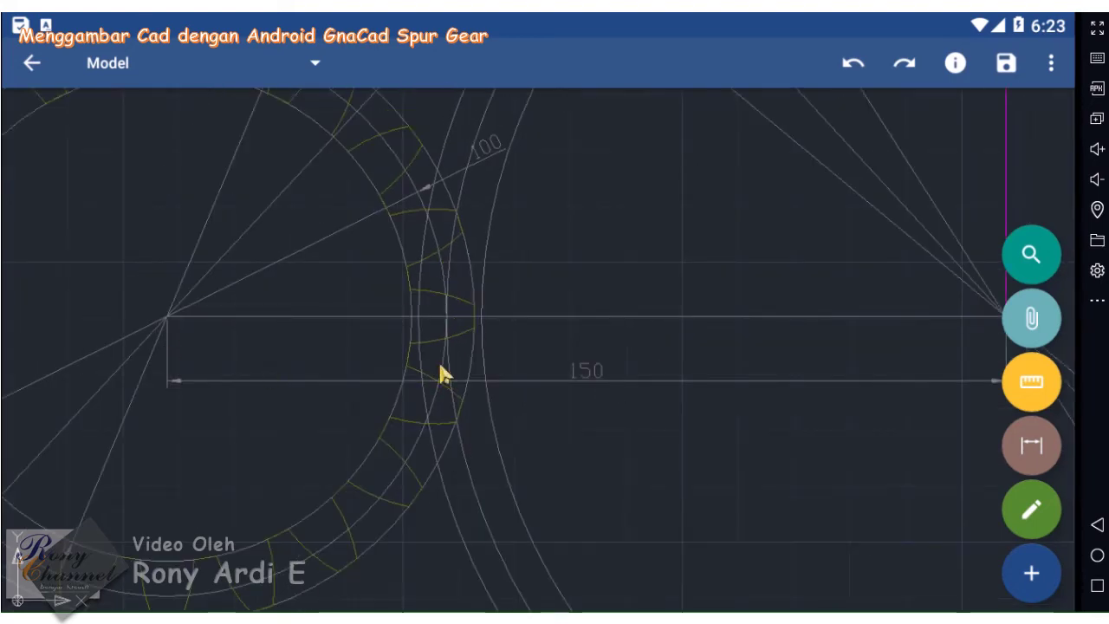
pyautogui.scroll(-3, 344, 486)
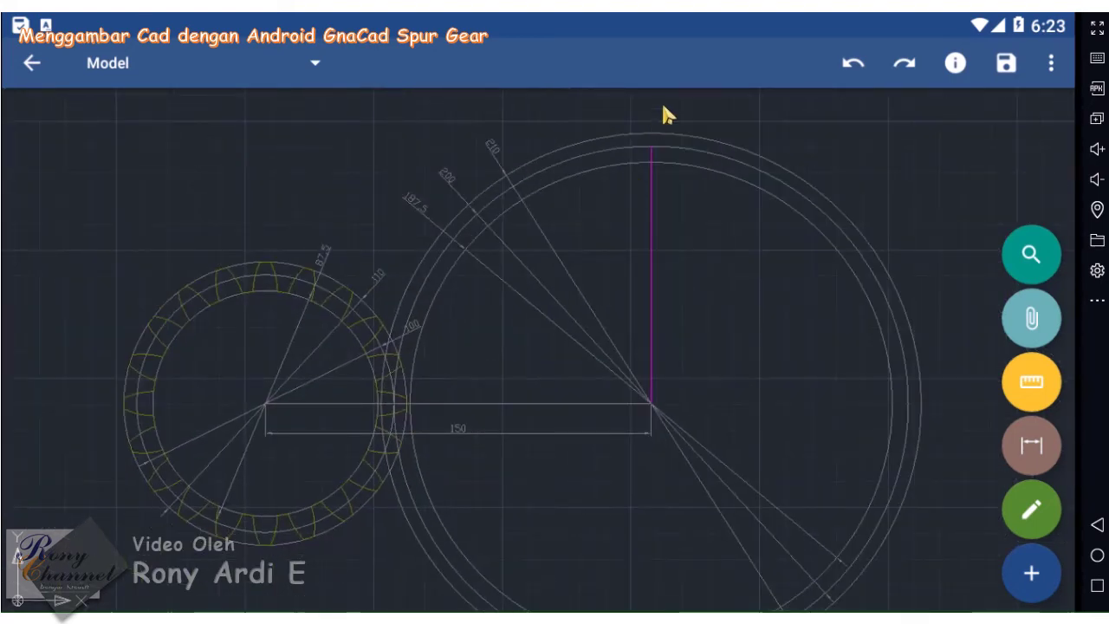
pyautogui.scroll(2, 645, 156)
pyautogui.scroll(1, 659, 204)
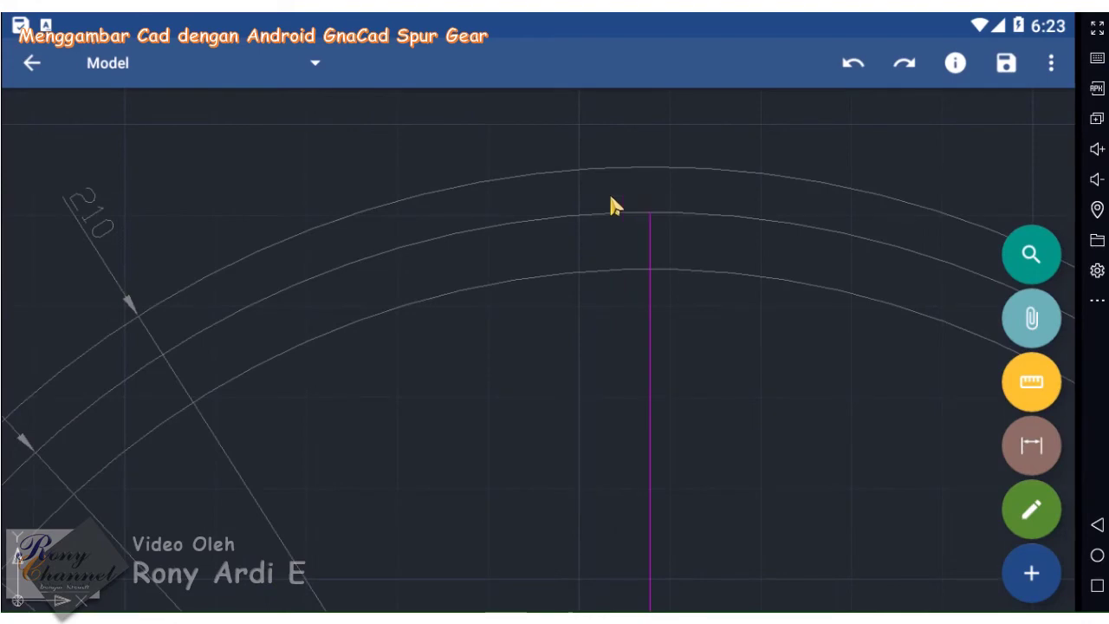
# - Open the Menghitung Gear.xlsx sheet and scroll to the pitch row
pyautogui.click(1096, 585)
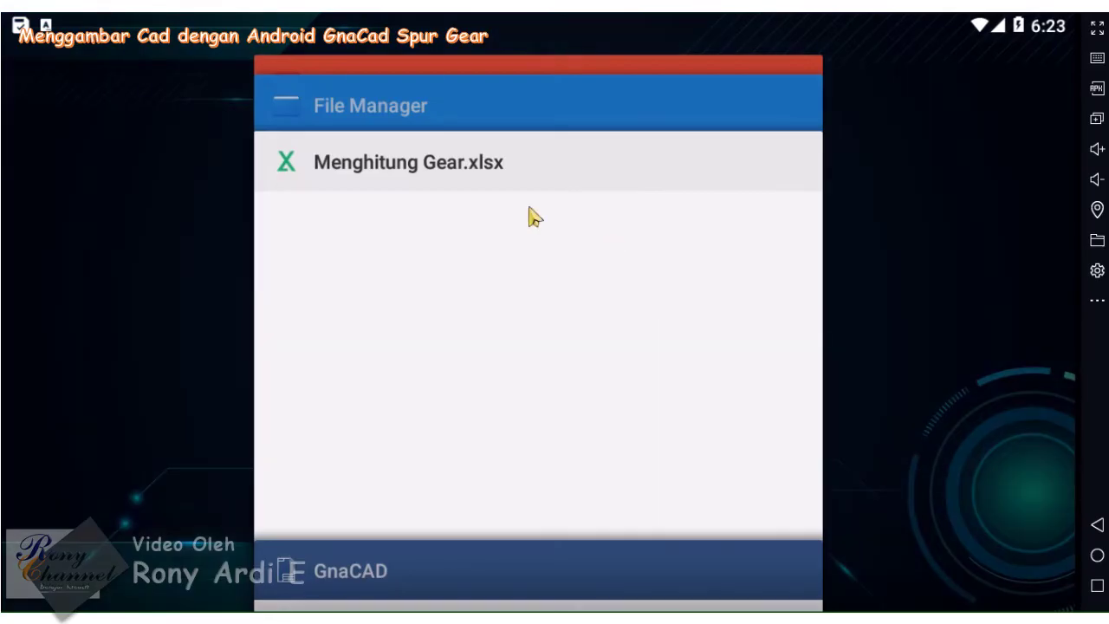
pyautogui.click(401, 331)
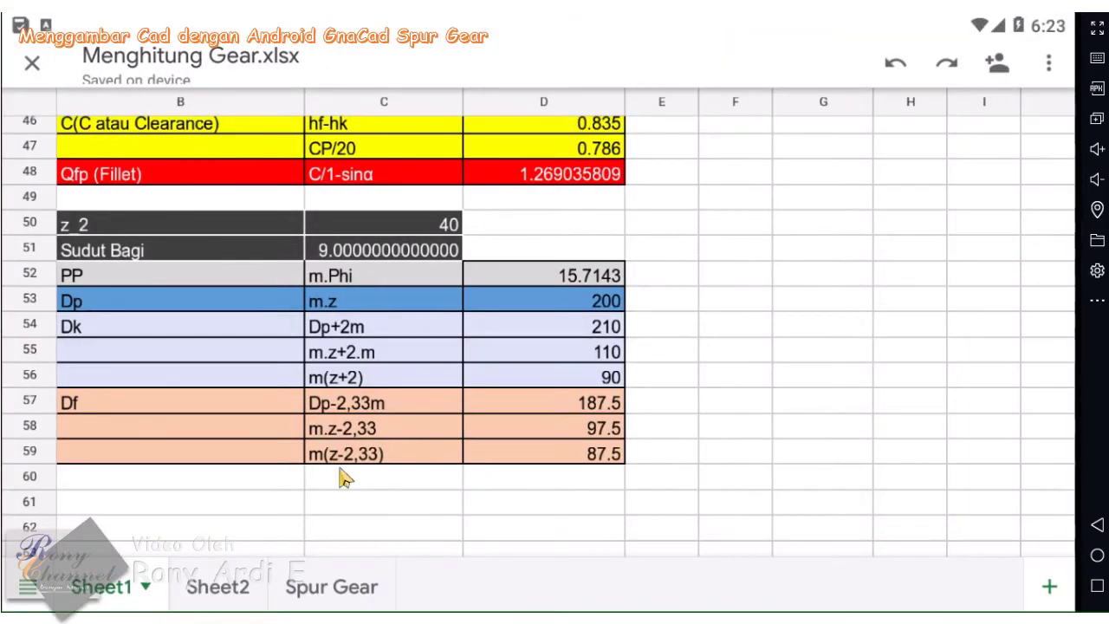
pyautogui.click(645, 451)
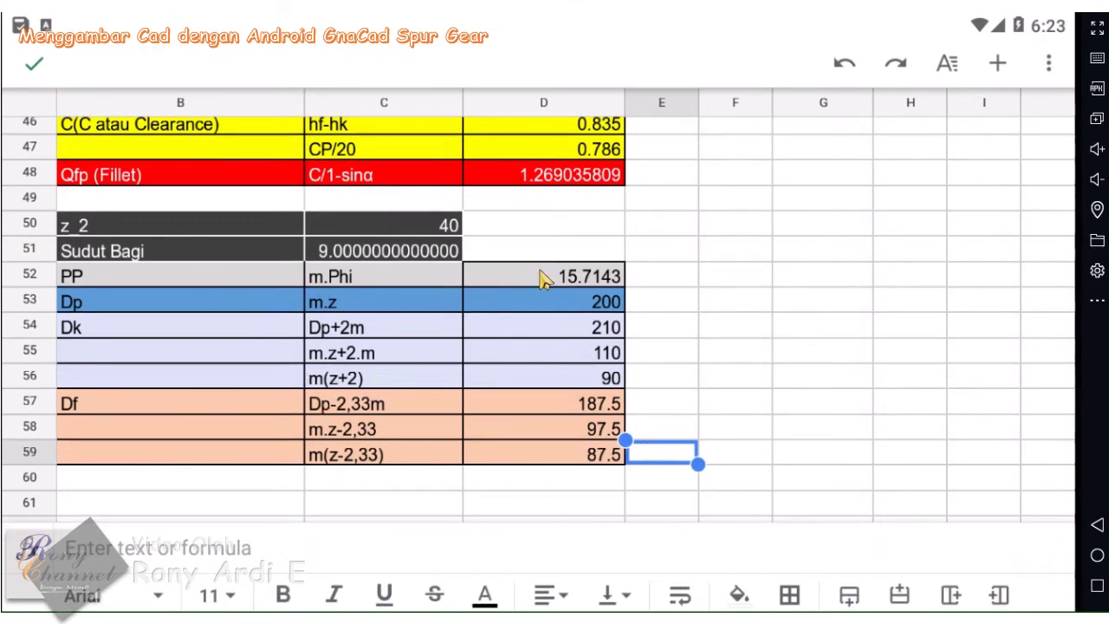
pyautogui.moveTo(667, 247); pyautogui.dragTo(667, 539)
pyautogui.moveTo(652, 465); pyautogui.dragTo(681, 185)
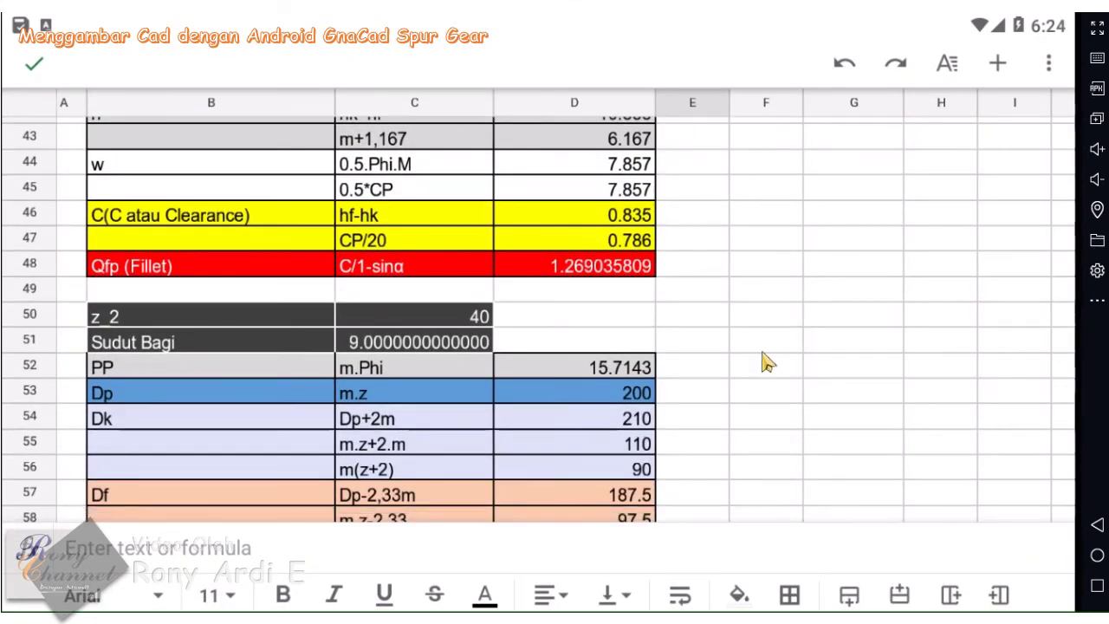
pyautogui.moveTo(763, 359); pyautogui.dragTo(769, 394)
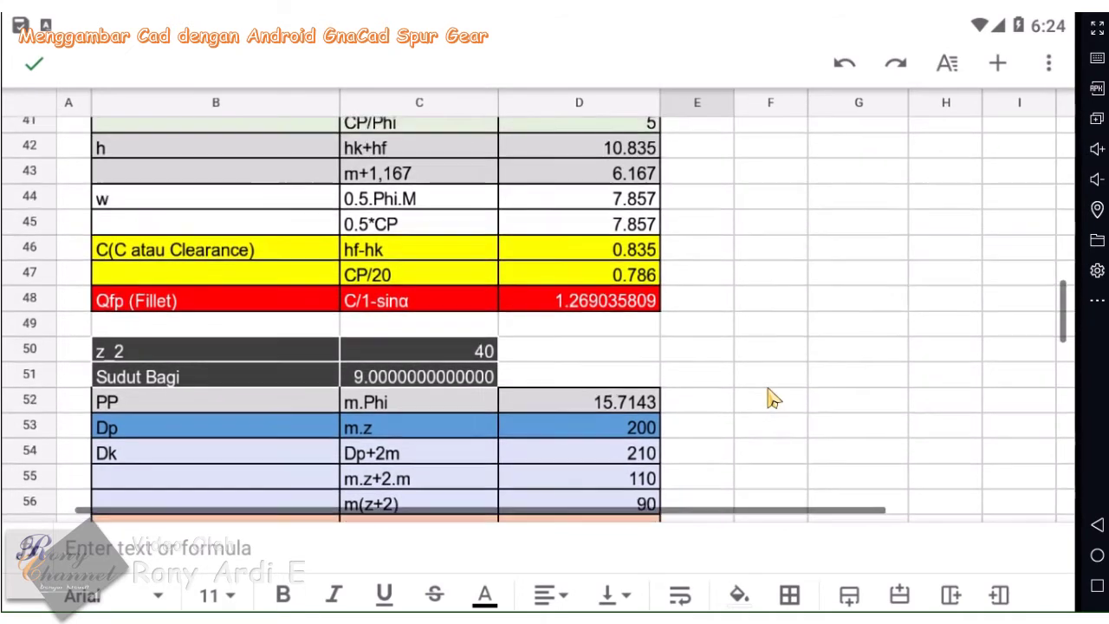
# - Copy the 15.7143 pitch value from cell D52 and switch back to GnaCAD
pyautogui.click(635, 407)
pyautogui.click(635, 407)
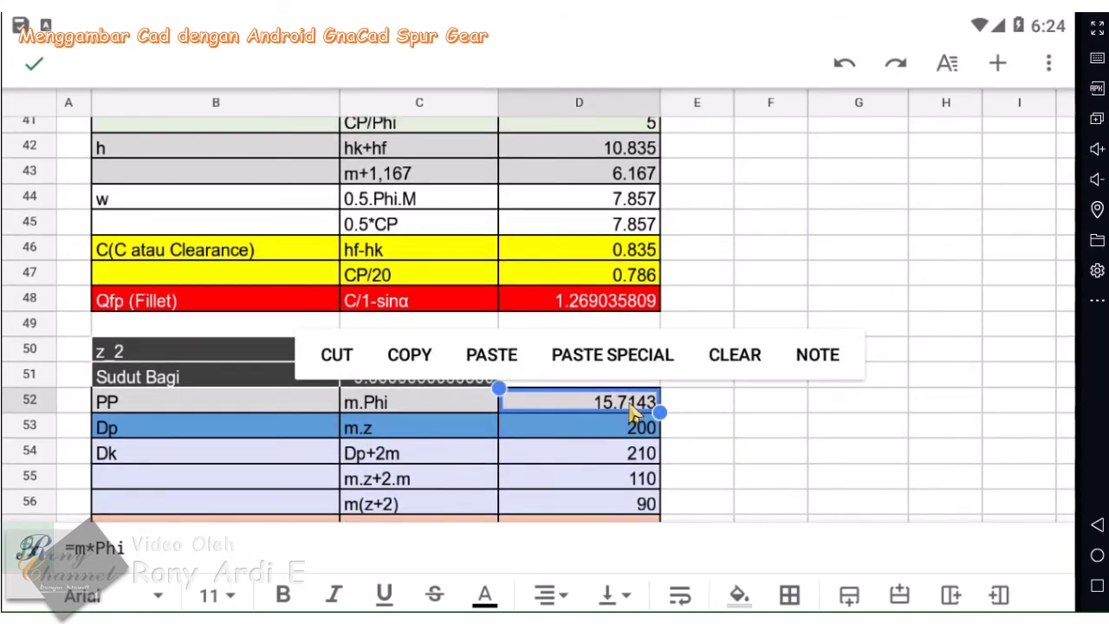
pyautogui.click(412, 355)
pyautogui.click(793, 454)
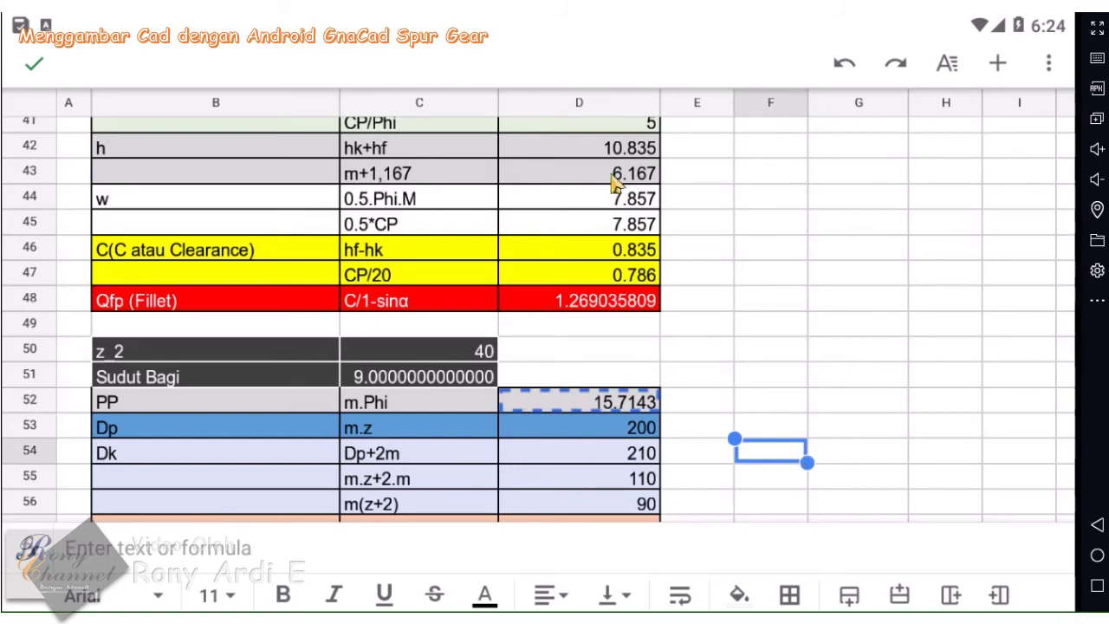
pyautogui.click(1096, 524)
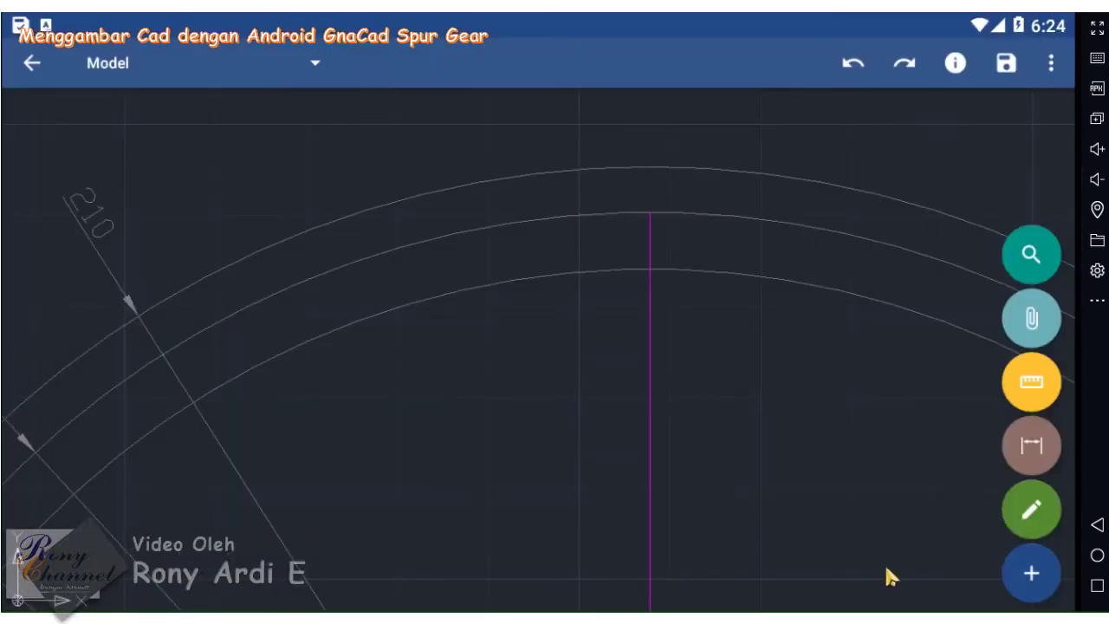
# - Start a Start-Center-Length arc at the magenta line's top and pick its centre point
pyautogui.click(1015, 558)
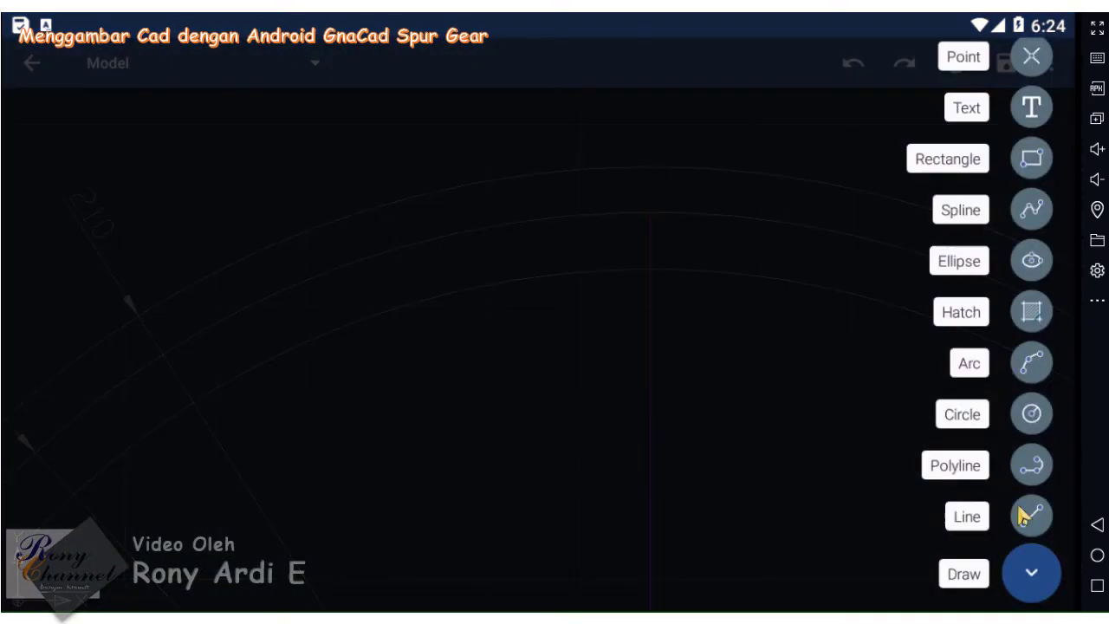
pyautogui.click(1030, 368)
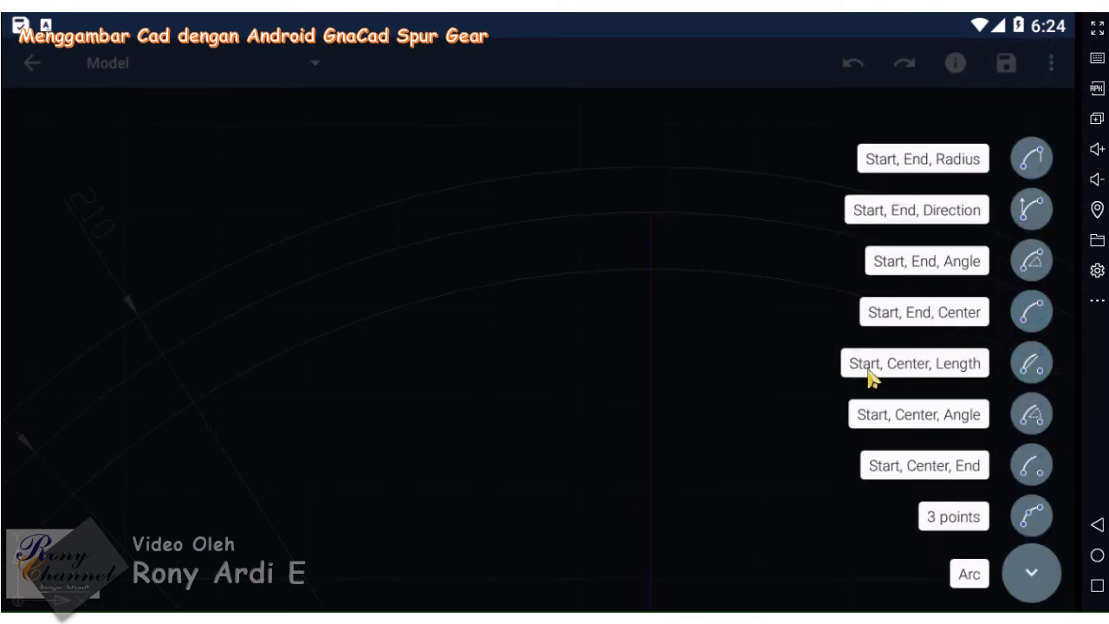
pyautogui.click(1014, 371)
pyautogui.click(649, 214)
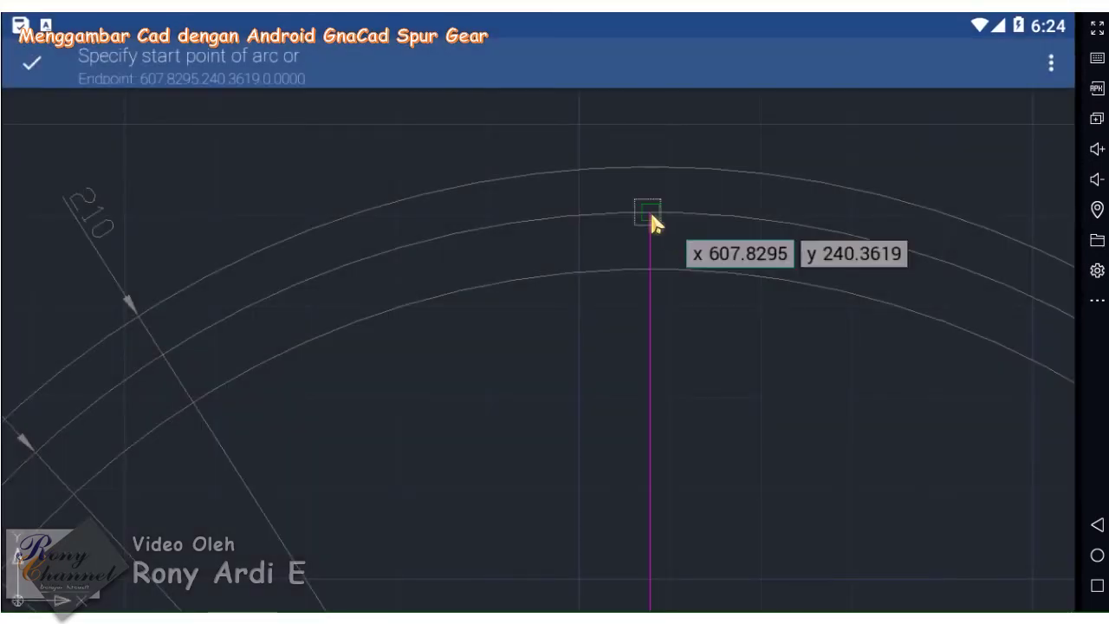
pyautogui.click(32, 63)
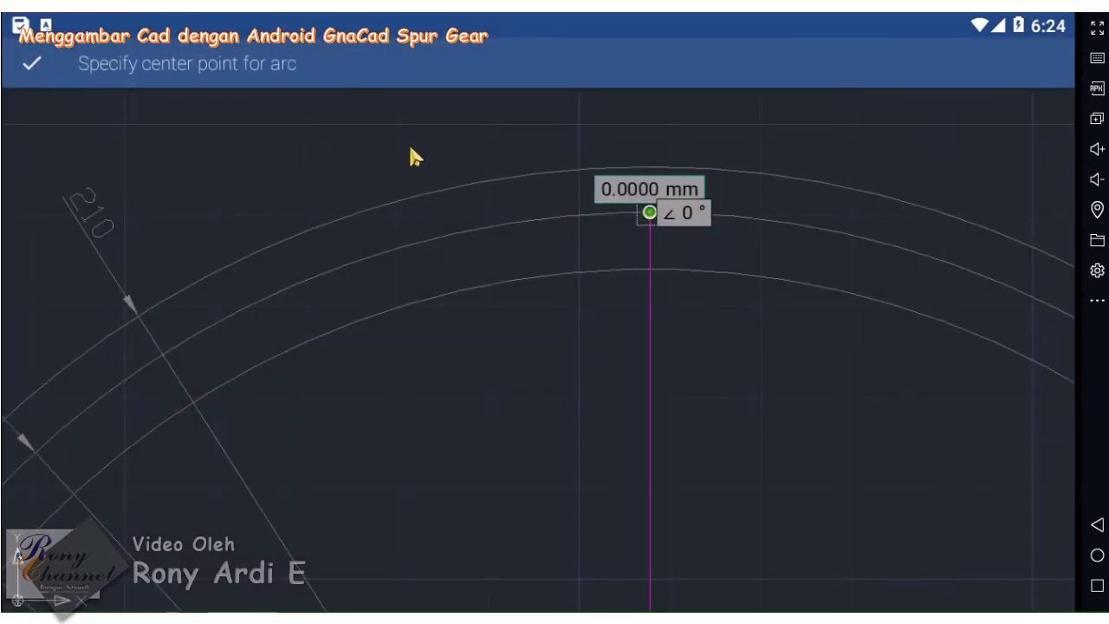
pyautogui.scroll(-2, 678, 178)
pyautogui.scroll(-3, 678, 186)
pyautogui.scroll(-2, 678, 199)
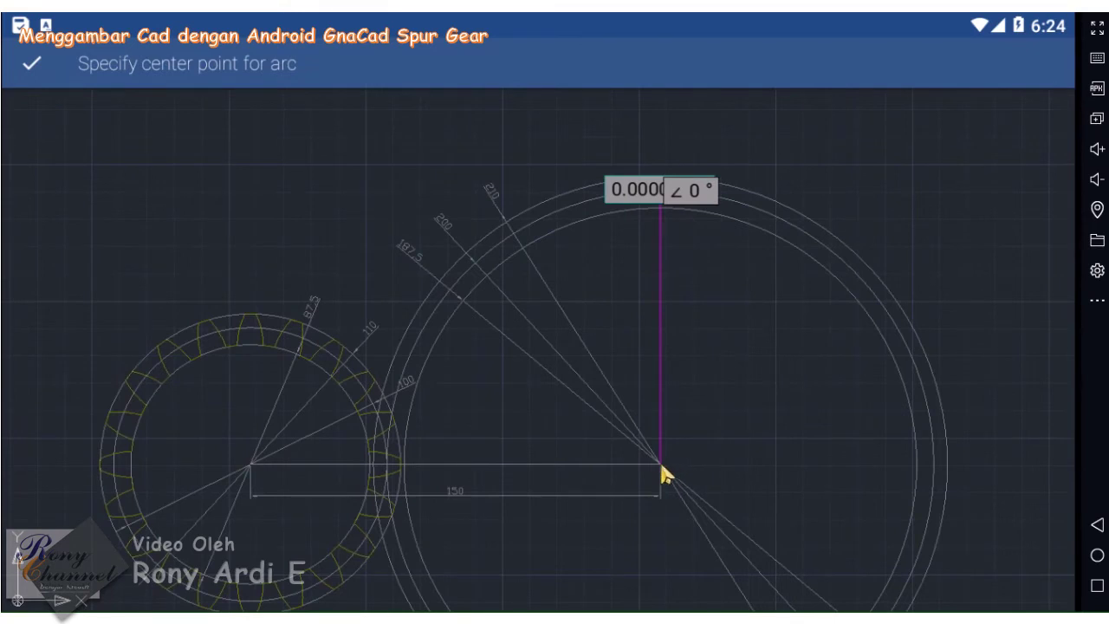
pyautogui.click(661, 465)
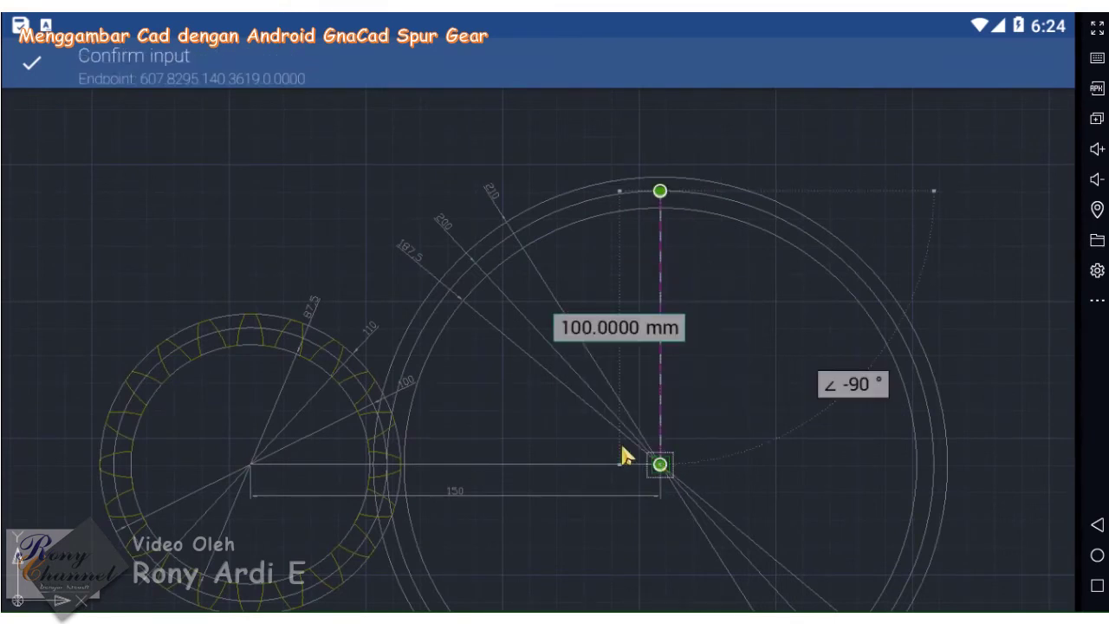
pyautogui.click(30, 69)
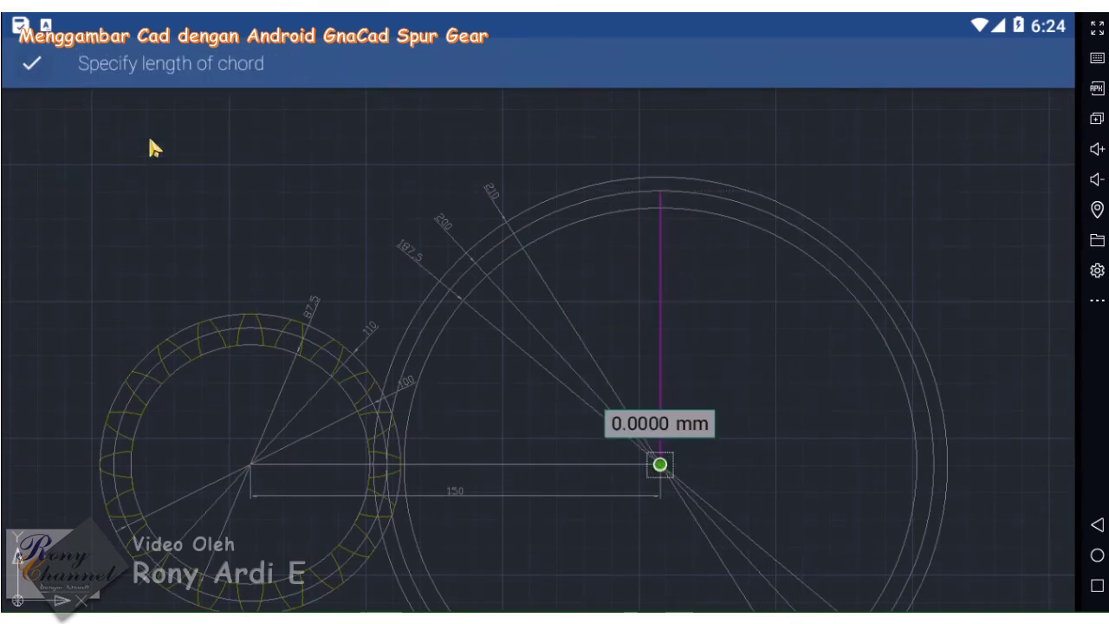
# - Paste 15.7143 as the chord length to complete the short arc
pyautogui.click(648, 426)
pyautogui.doubleClick(648, 426)
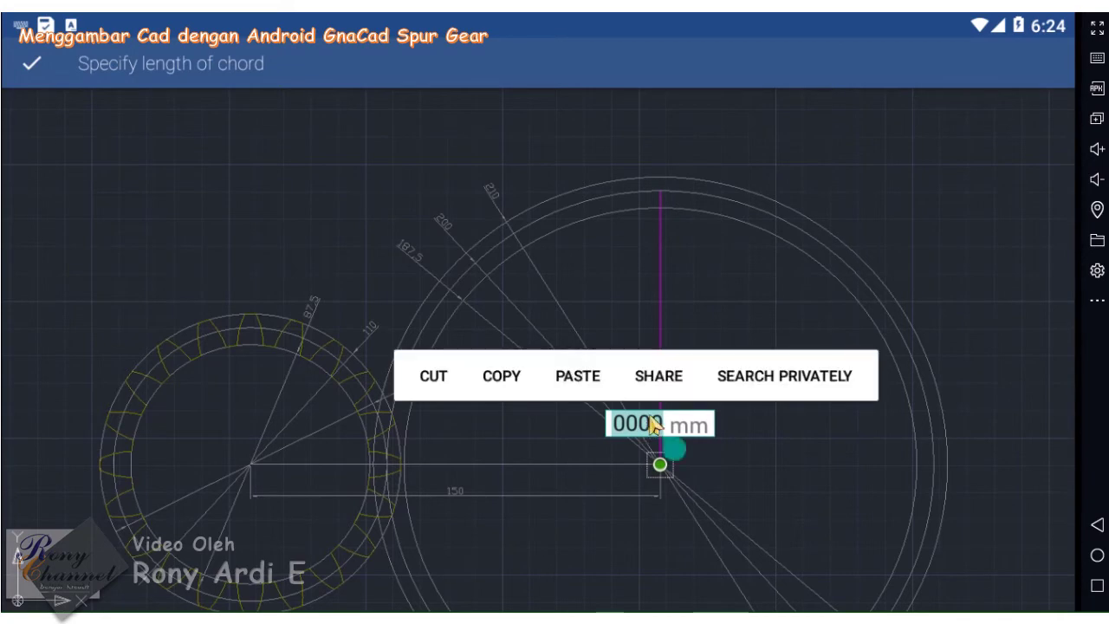
pyautogui.click(576, 376)
pyautogui.click(33, 64)
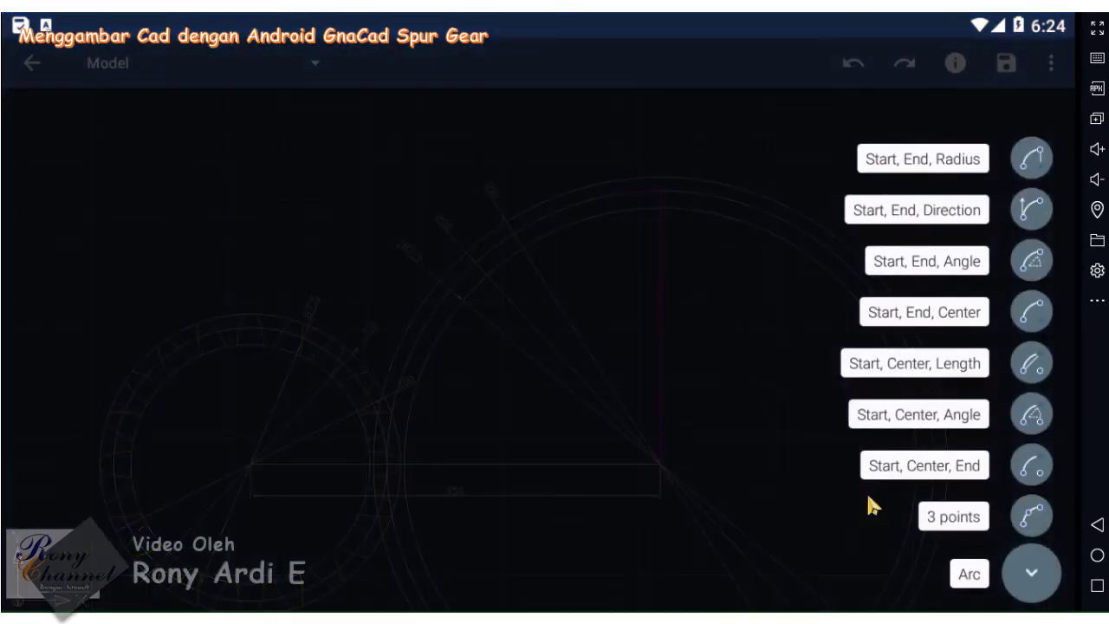
pyautogui.click(1031, 573)
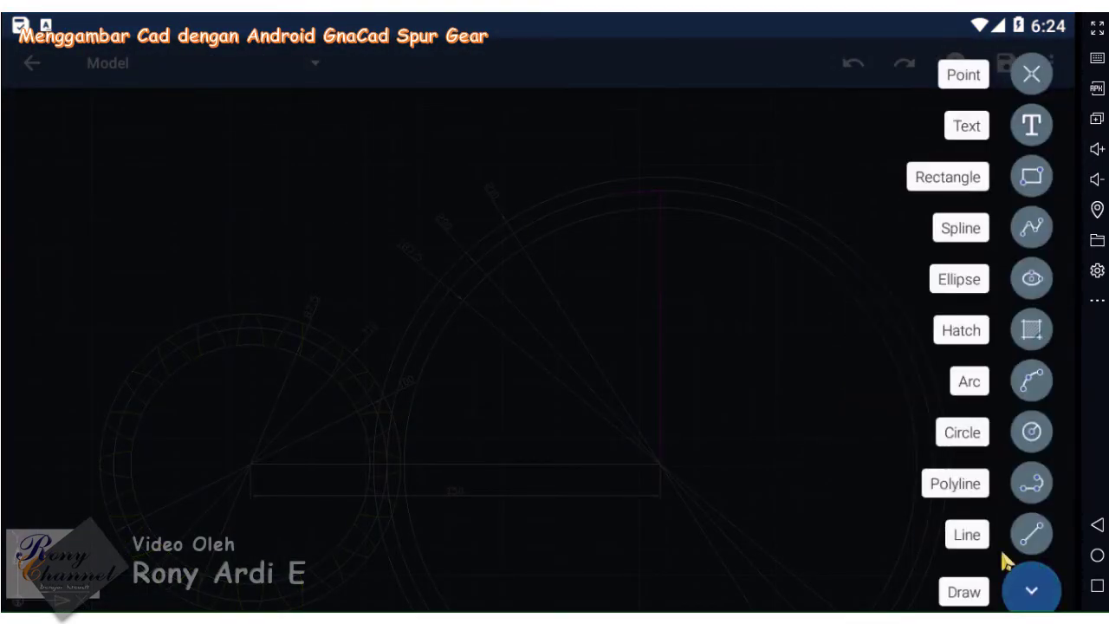
pyautogui.click(1026, 572)
pyautogui.scroll(2, 667, 177)
pyautogui.scroll(2, 656, 164)
pyautogui.scroll(2, 624, 186)
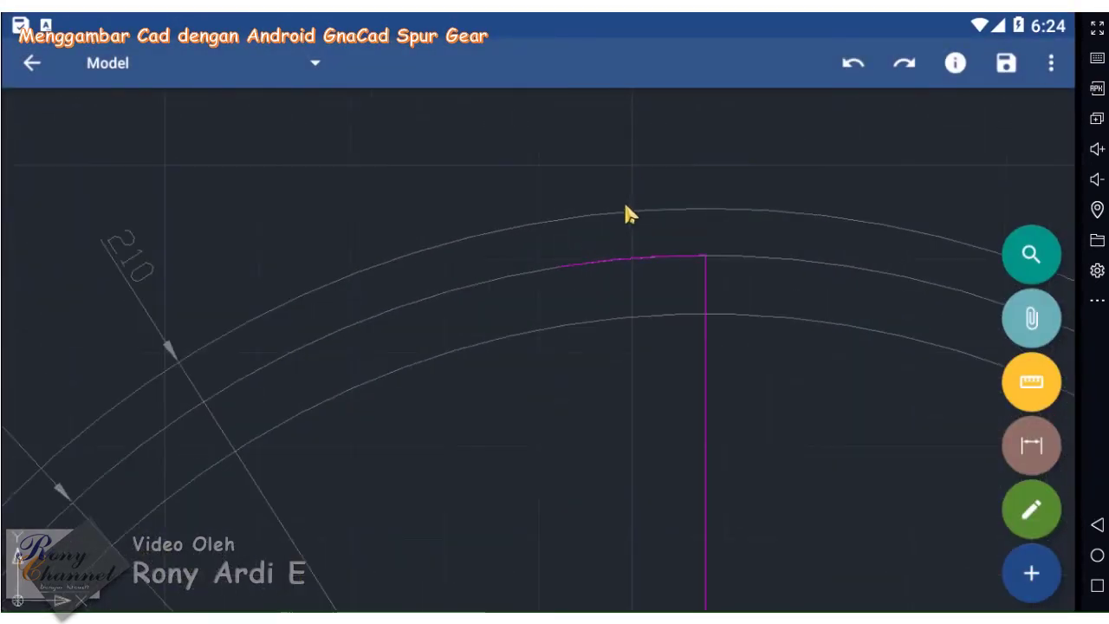
pyautogui.click(1031, 573)
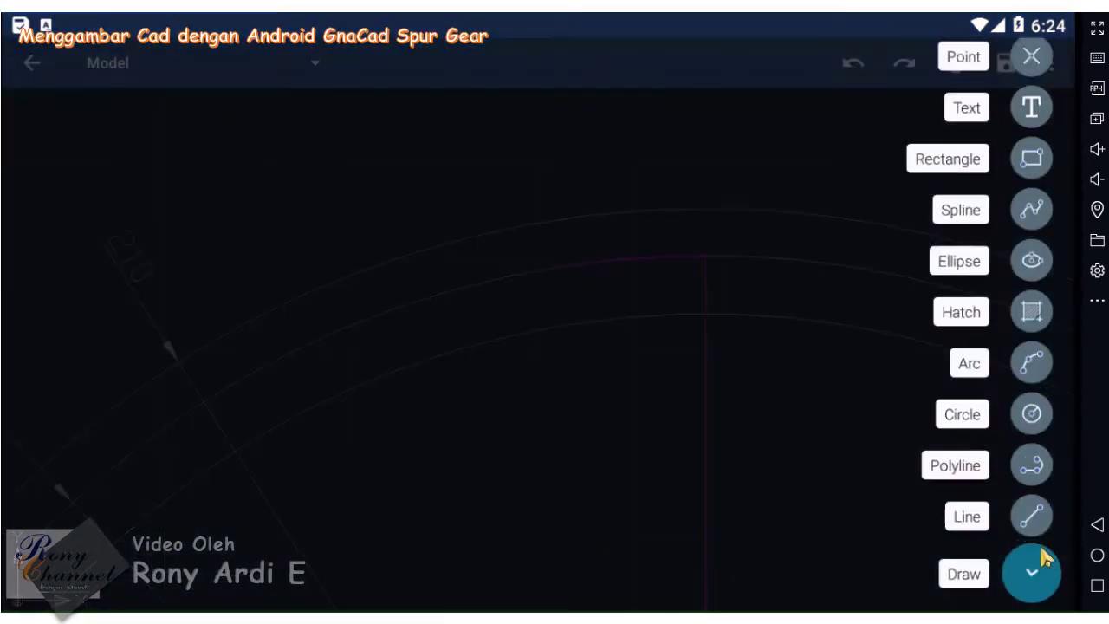
# - Draw a short vertical line upward from the arc's midpoint
pyautogui.click(1032, 518)
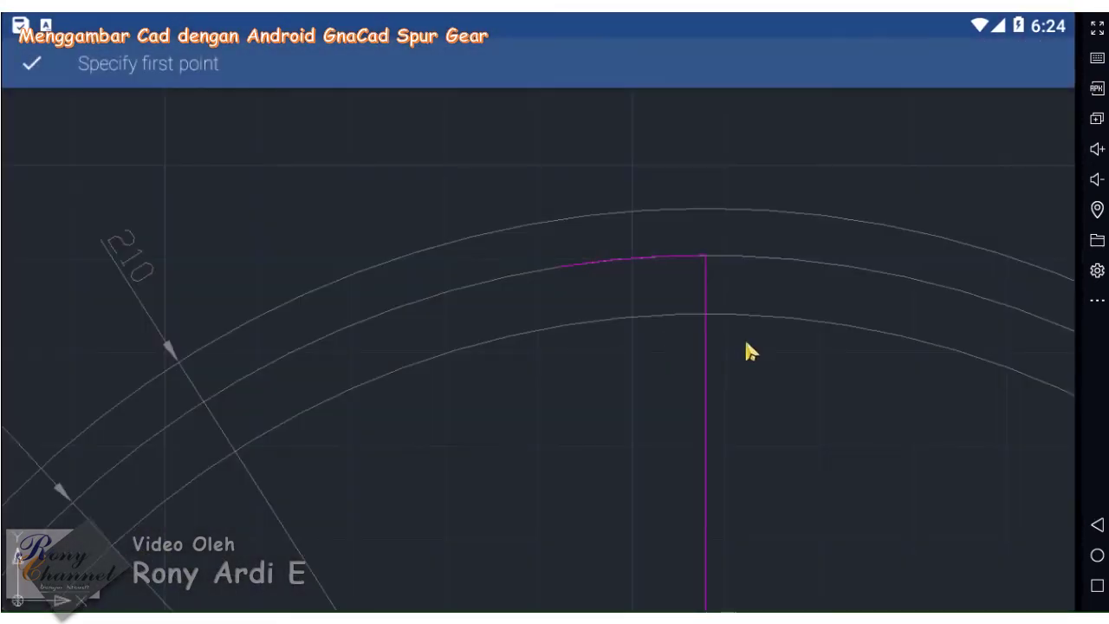
pyautogui.click(634, 264)
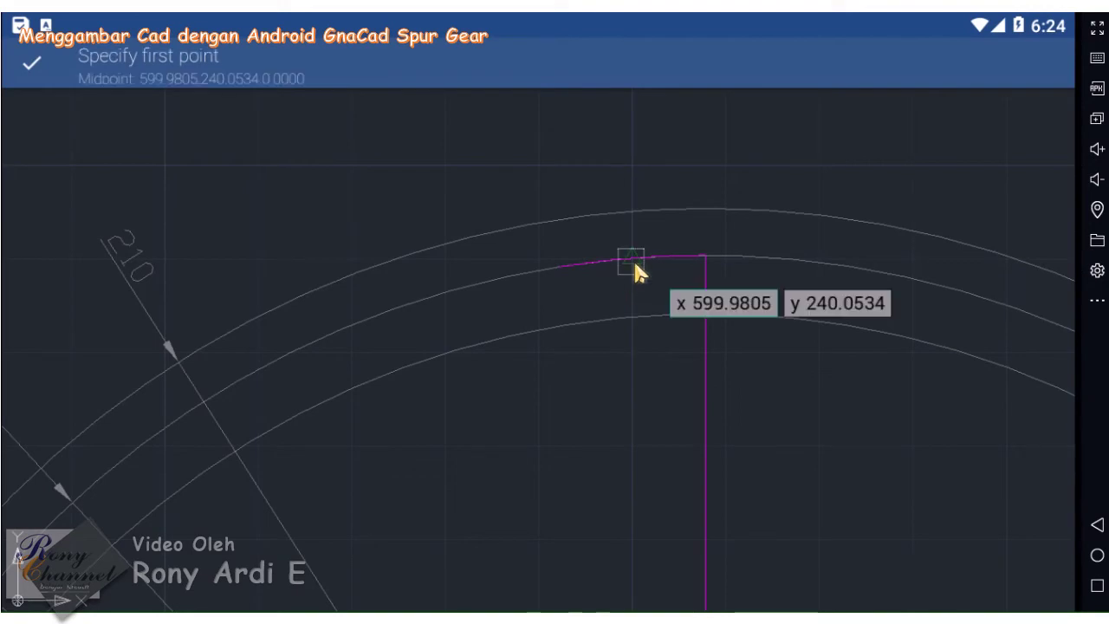
pyautogui.click(631, 137)
pyautogui.click(28, 66)
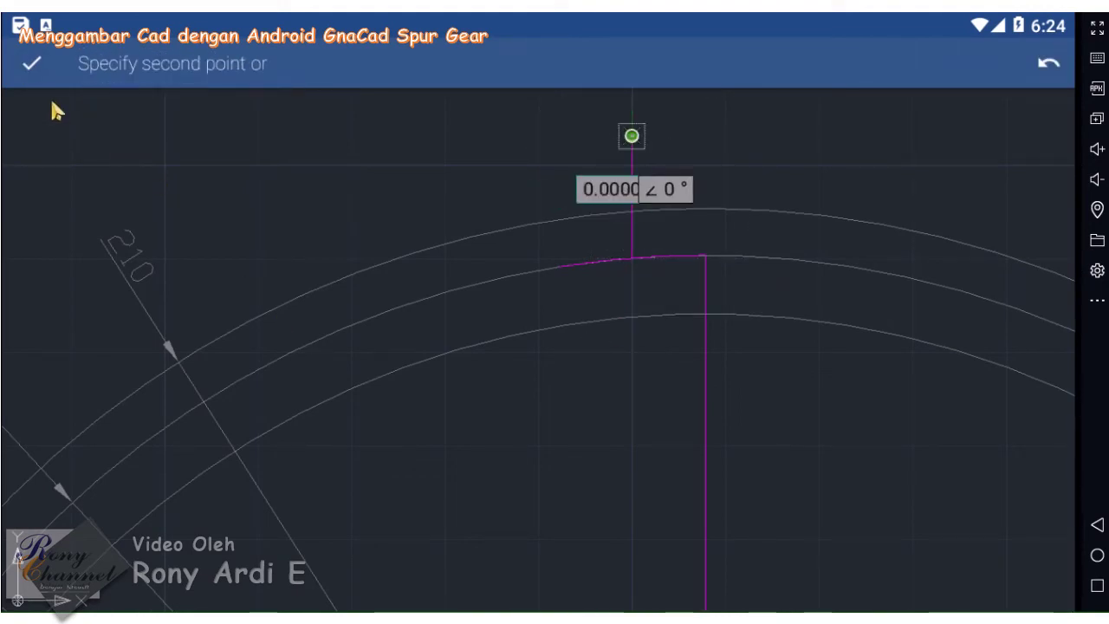
pyautogui.click(34, 69)
pyautogui.click(1049, 564)
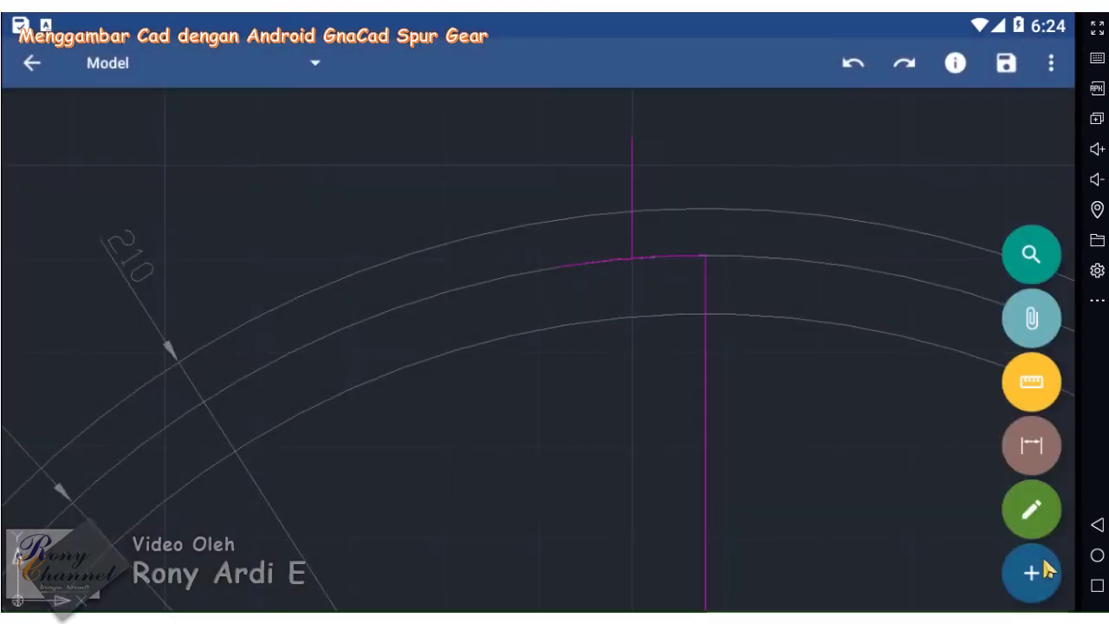
# - Trim away the part of the arc left of the new vertical line
pyautogui.click(1004, 510)
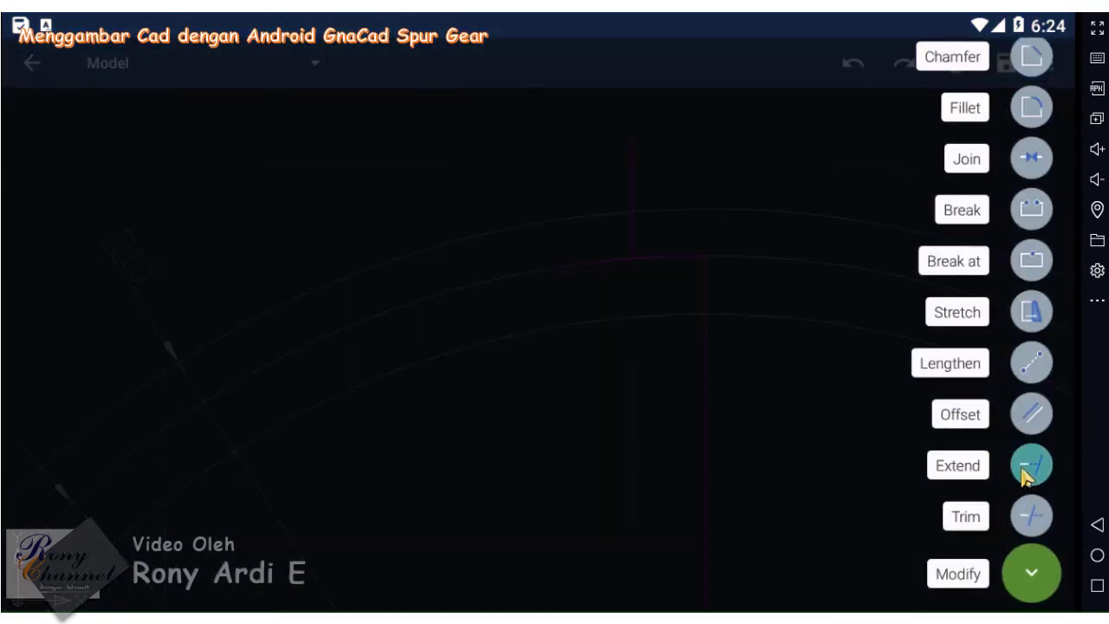
pyautogui.click(1027, 515)
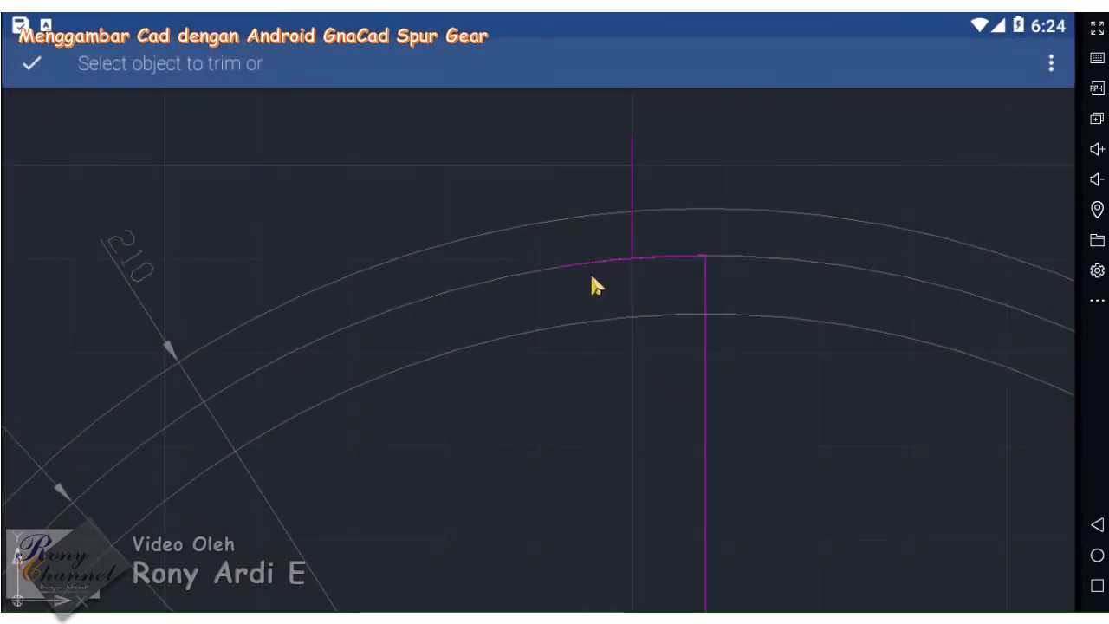
pyautogui.click(591, 277)
pyautogui.click(31, 62)
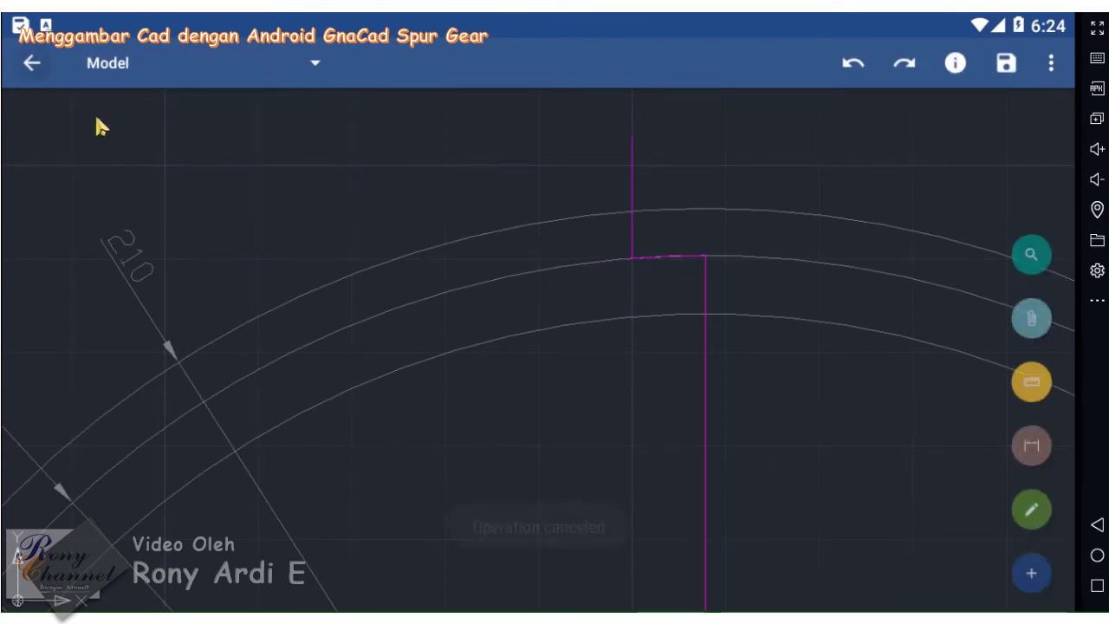
# - Rotate a copy of the vertical line by 20° about the arc's end point
pyautogui.click(631, 192)
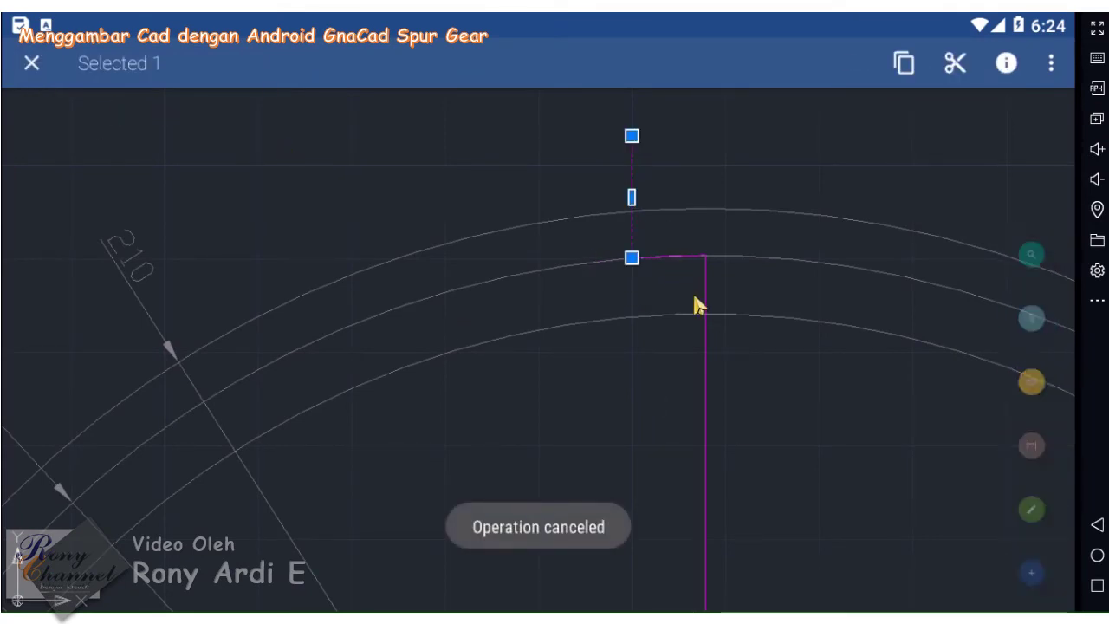
pyautogui.click(1050, 63)
pyautogui.click(932, 223)
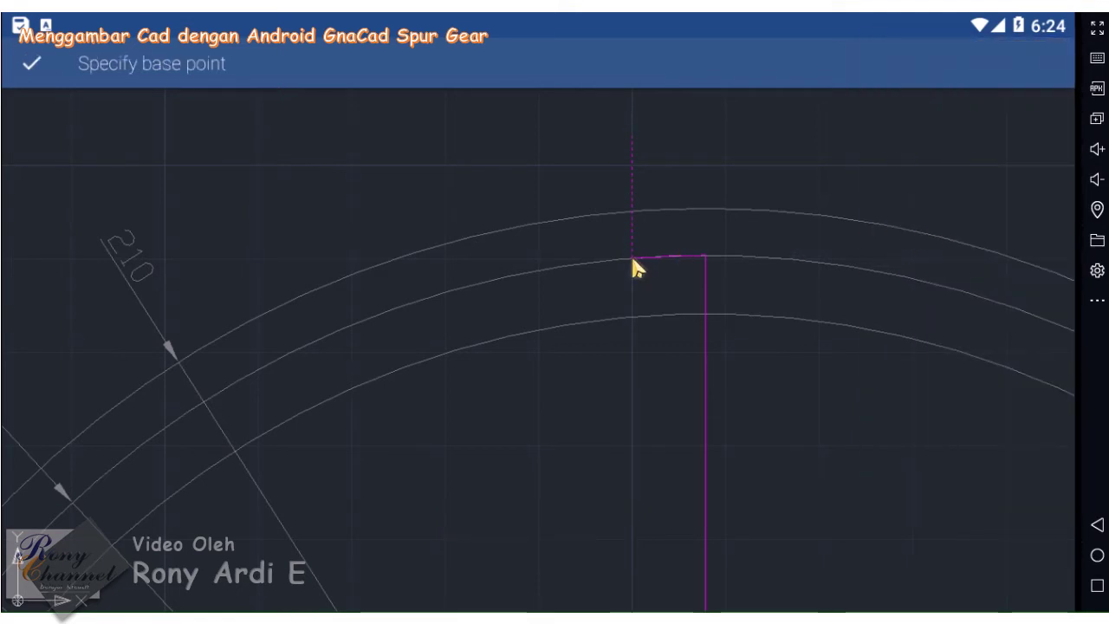
pyautogui.click(633, 258)
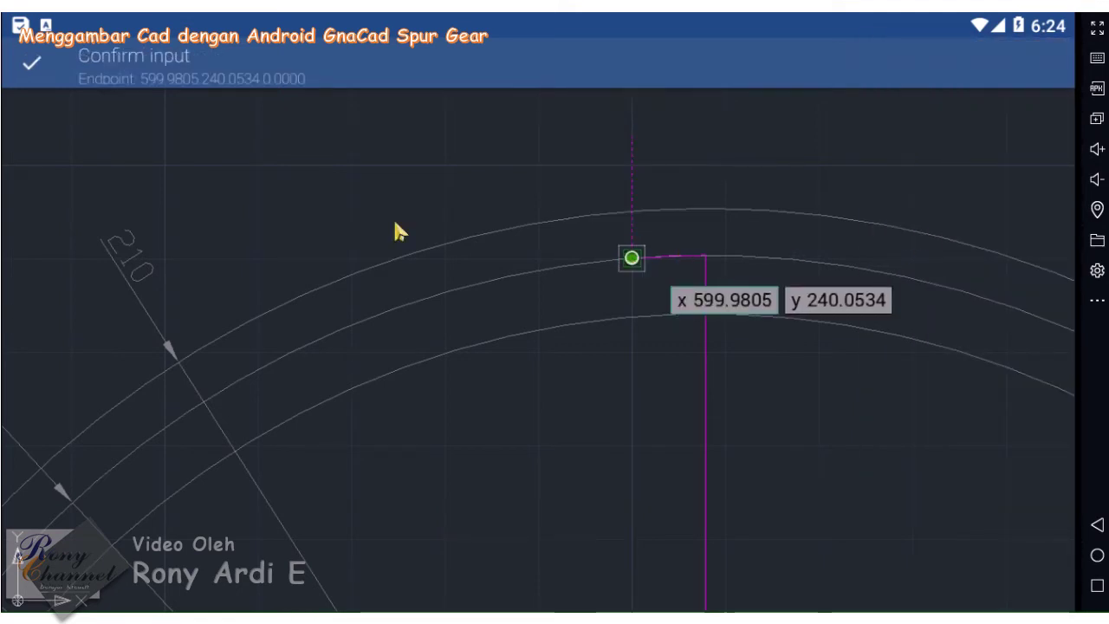
pyautogui.click(44, 72)
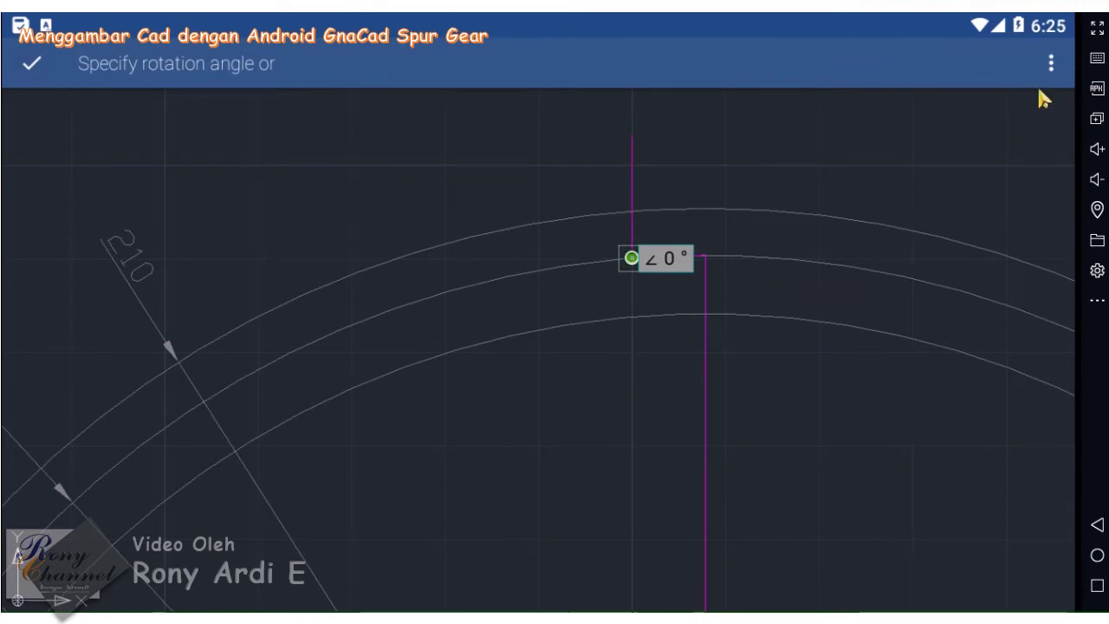
pyautogui.click(1050, 63)
pyautogui.click(685, 267)
pyautogui.write('-')
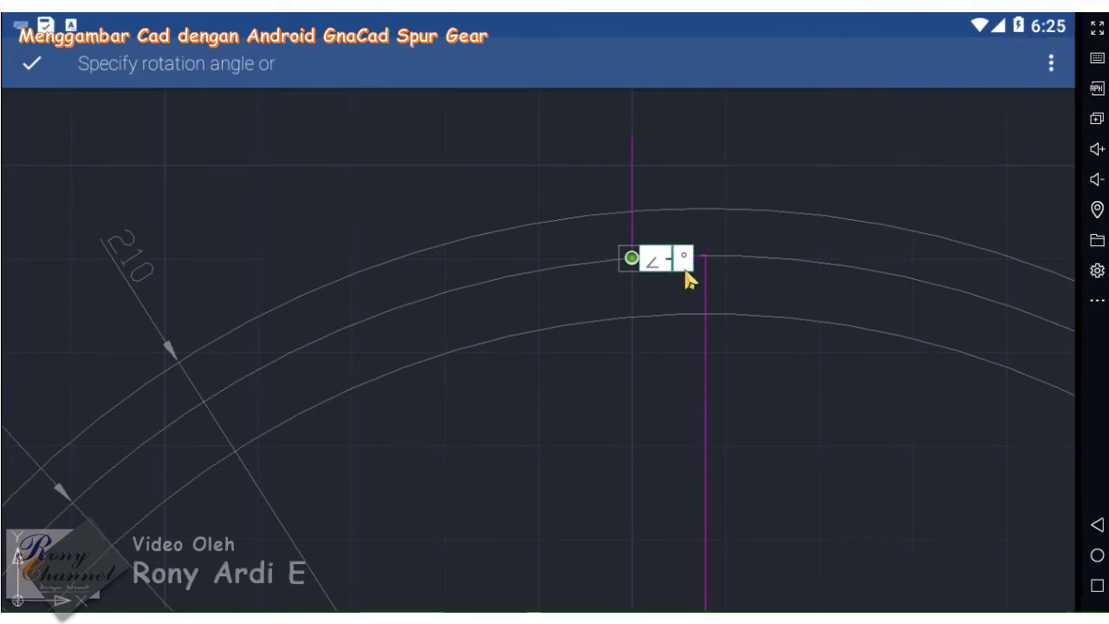
pyautogui.write('2')
pyautogui.write('0')
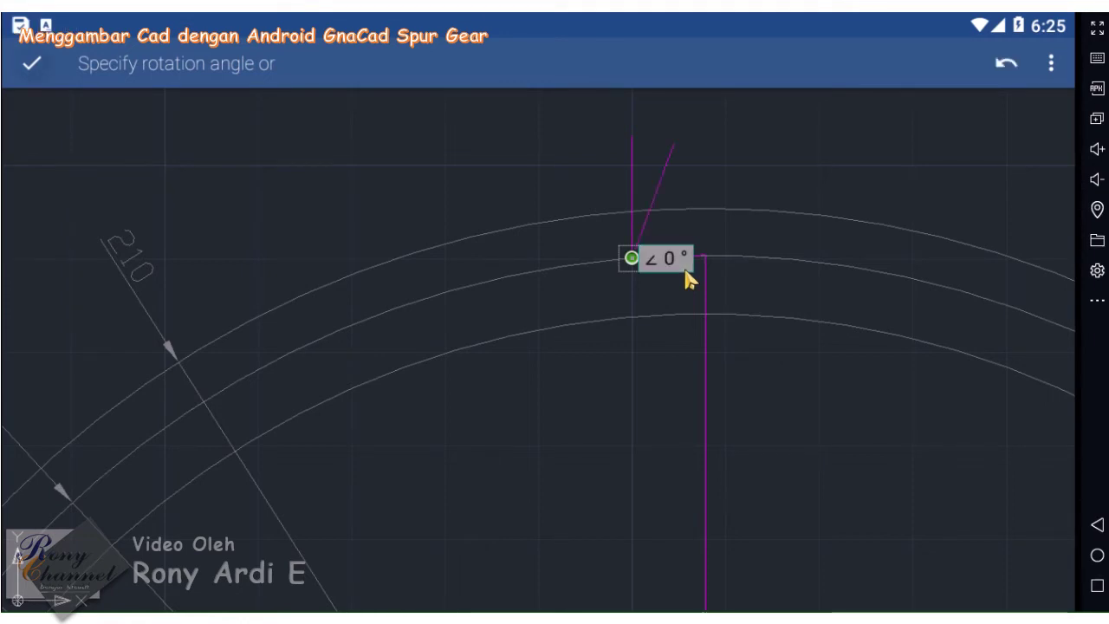
pyautogui.click(31, 64)
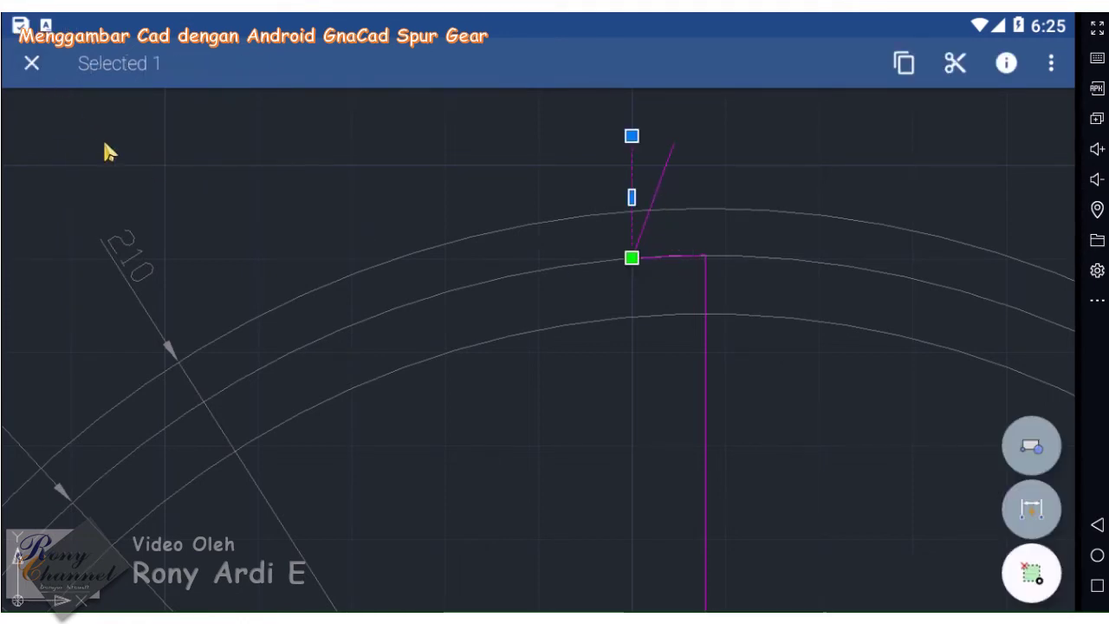
pyautogui.click(45, 75)
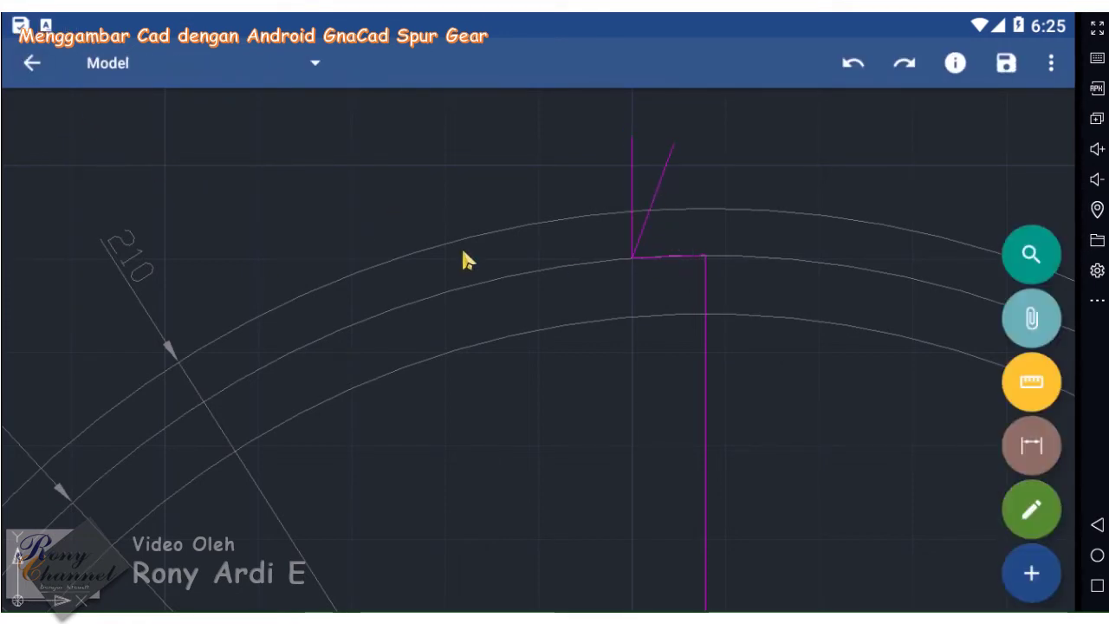
# - Copy the 20° line so its top end lands on the arc's end point
pyautogui.click(662, 182)
pyautogui.click(1051, 63)
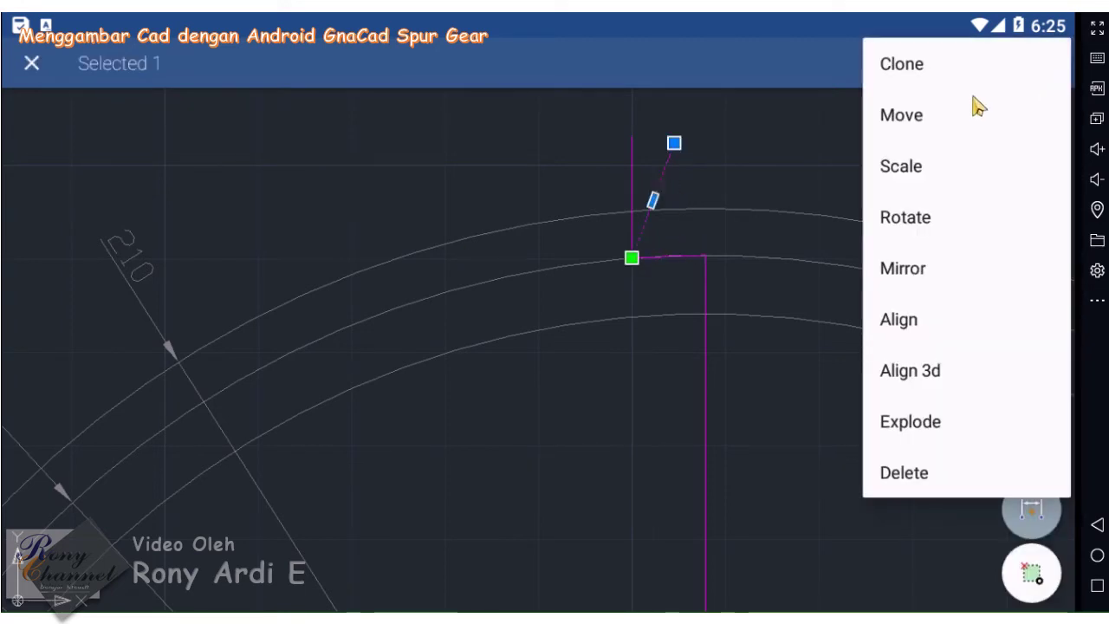
pyautogui.click(900, 68)
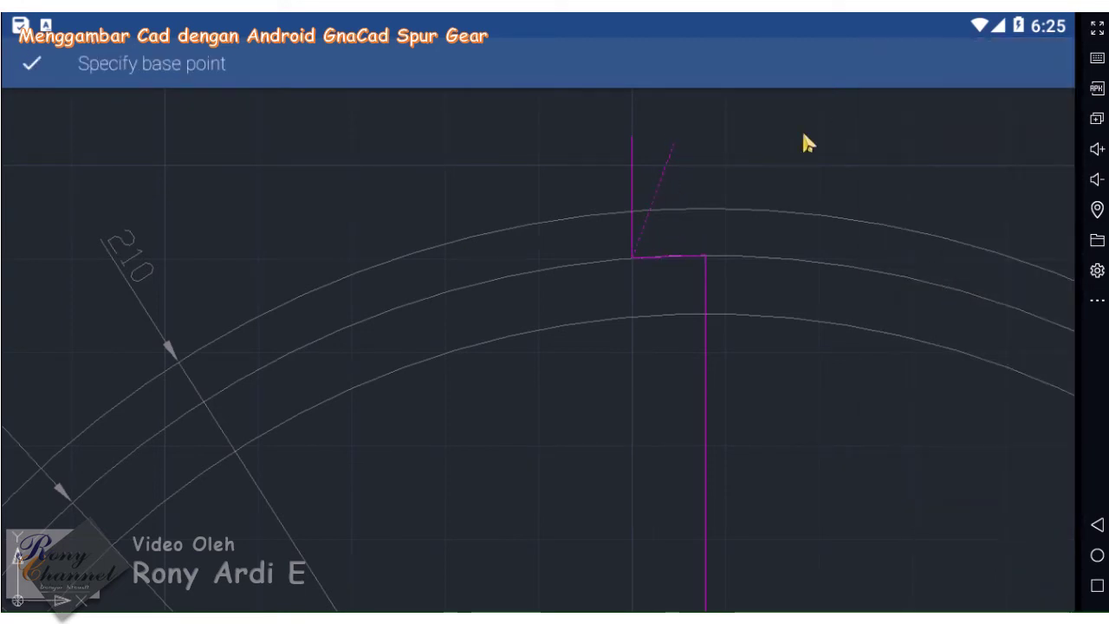
pyautogui.click(673, 145)
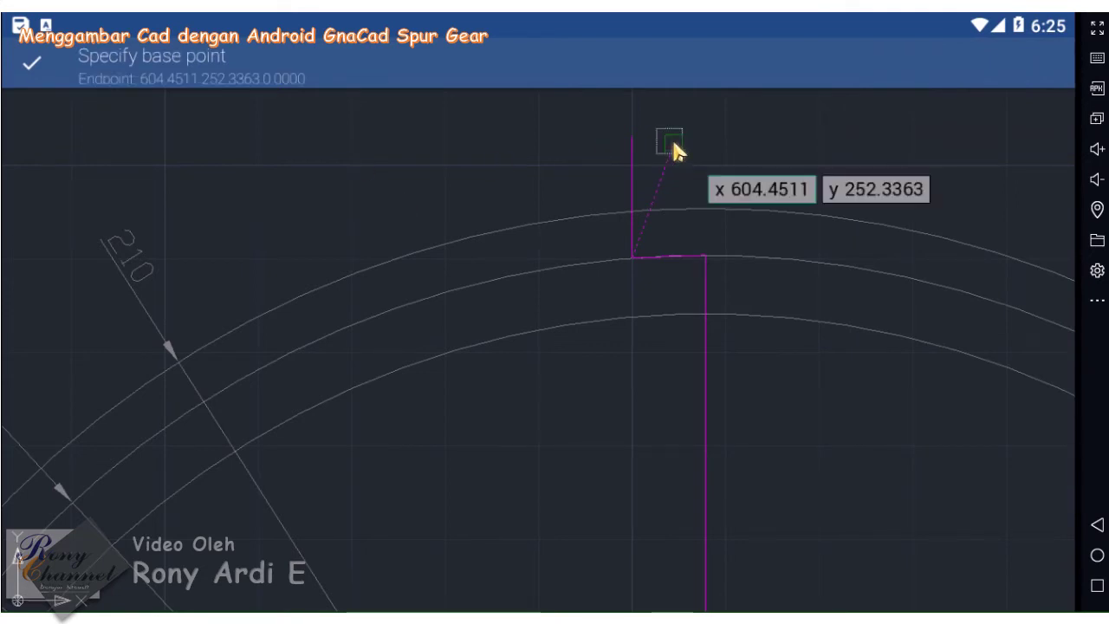
pyautogui.click(50, 81)
pyautogui.click(630, 255)
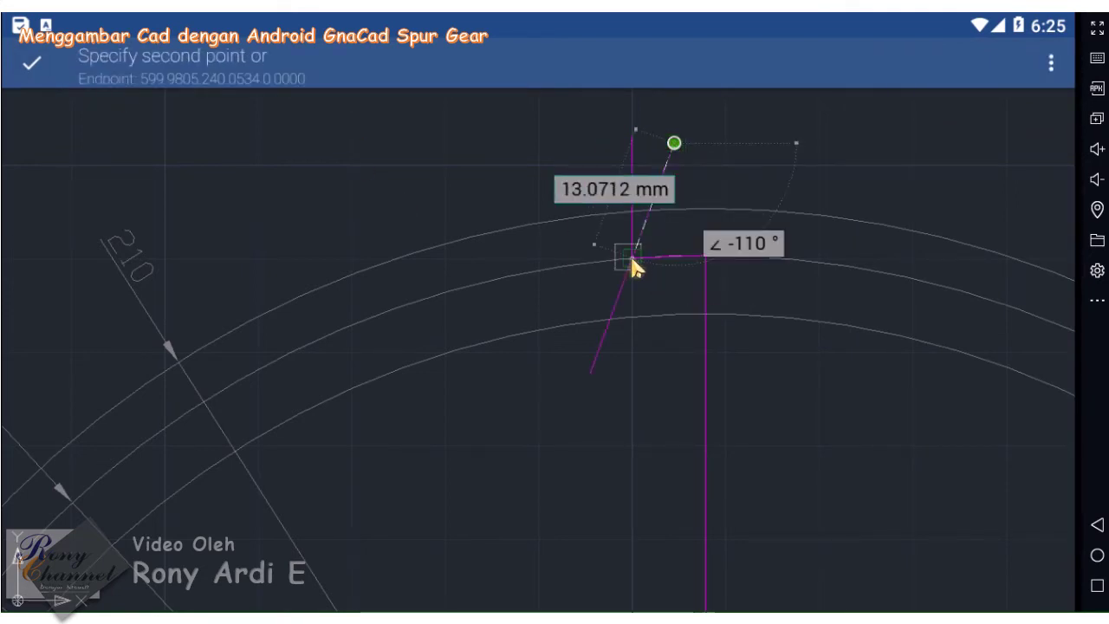
pyautogui.click(41, 77)
pyautogui.click(32, 63)
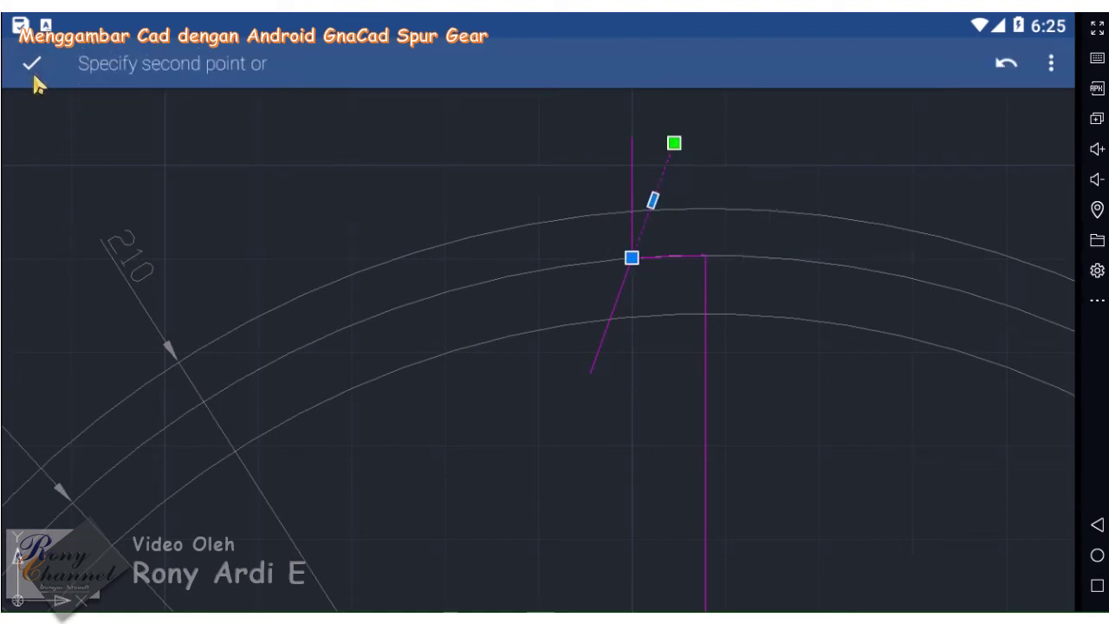
pyautogui.click(32, 68)
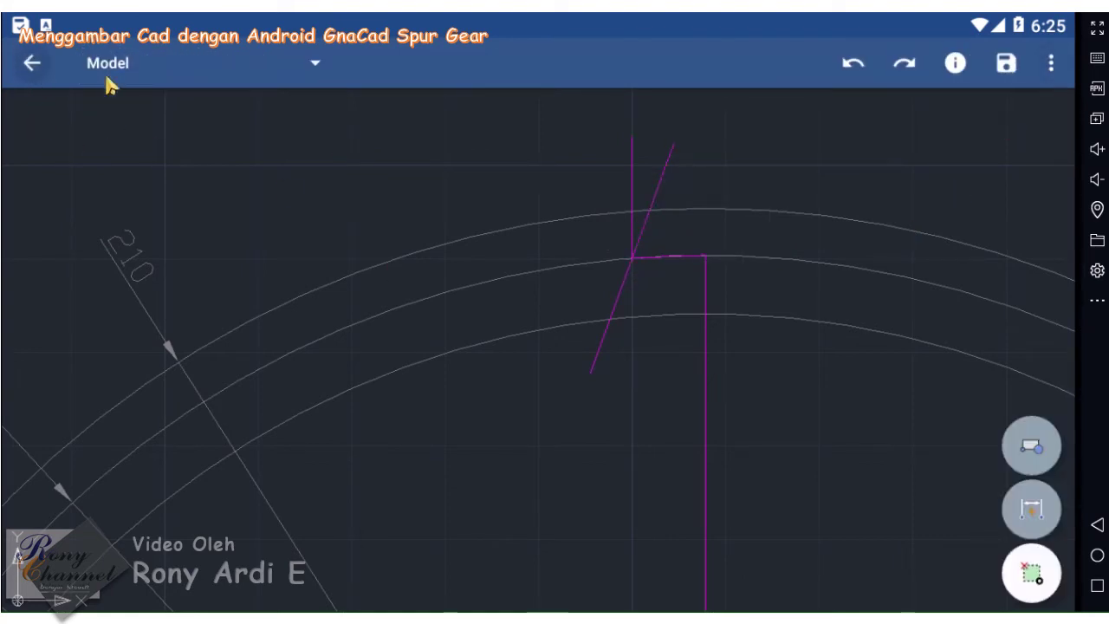
# - Trim the slanted line beyond the outer circle and inside the inner circle
pyautogui.click(1031, 510)
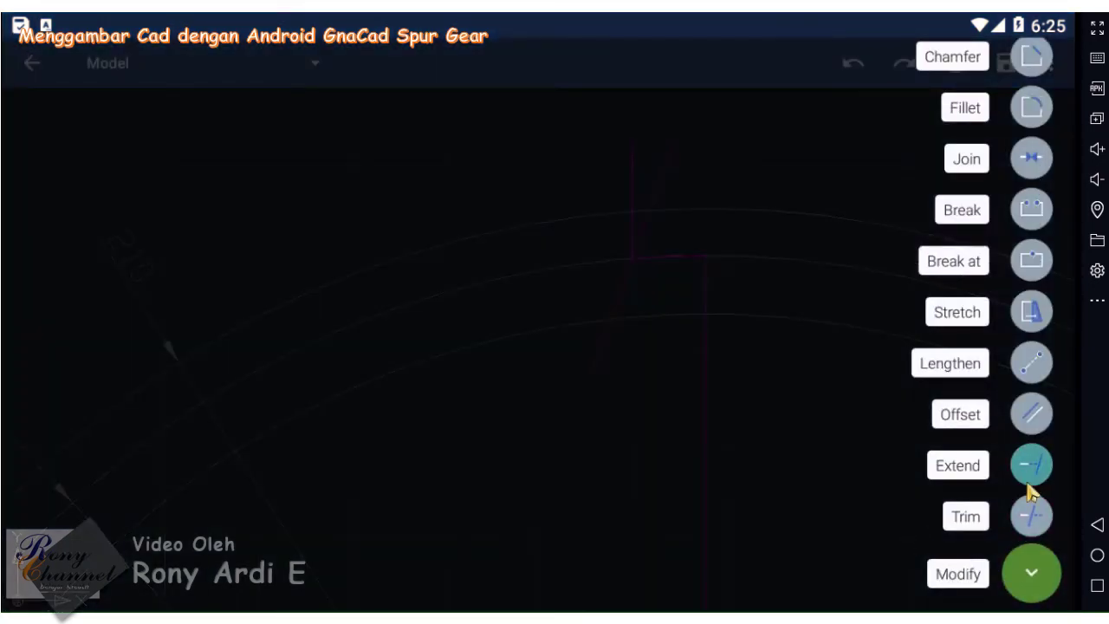
pyautogui.click(1030, 516)
pyautogui.click(592, 357)
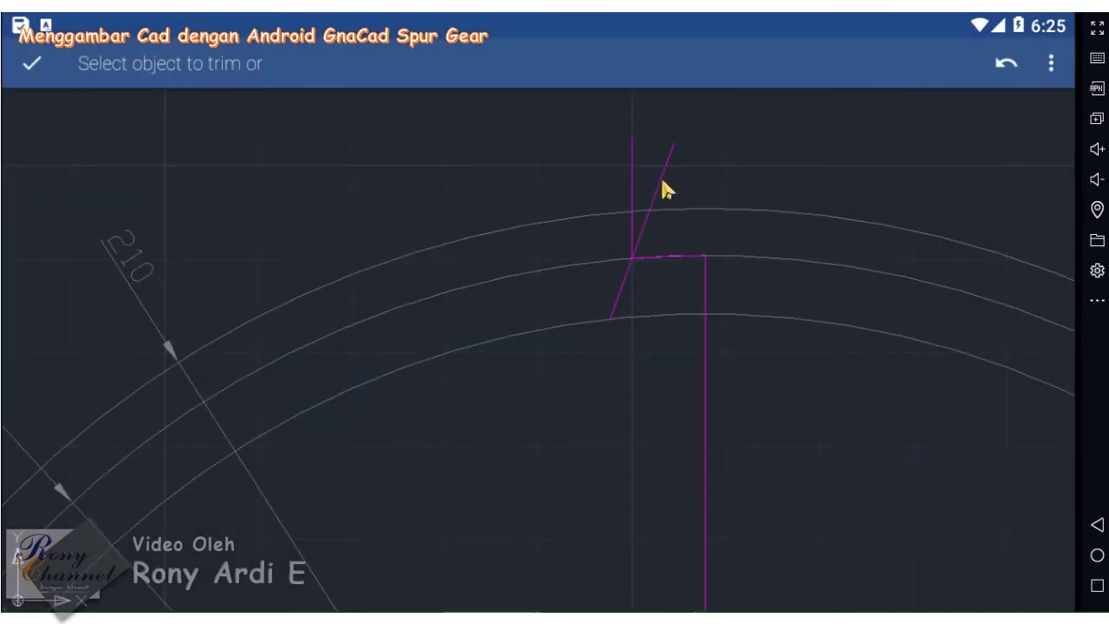
pyautogui.click(661, 183)
pyautogui.click(42, 70)
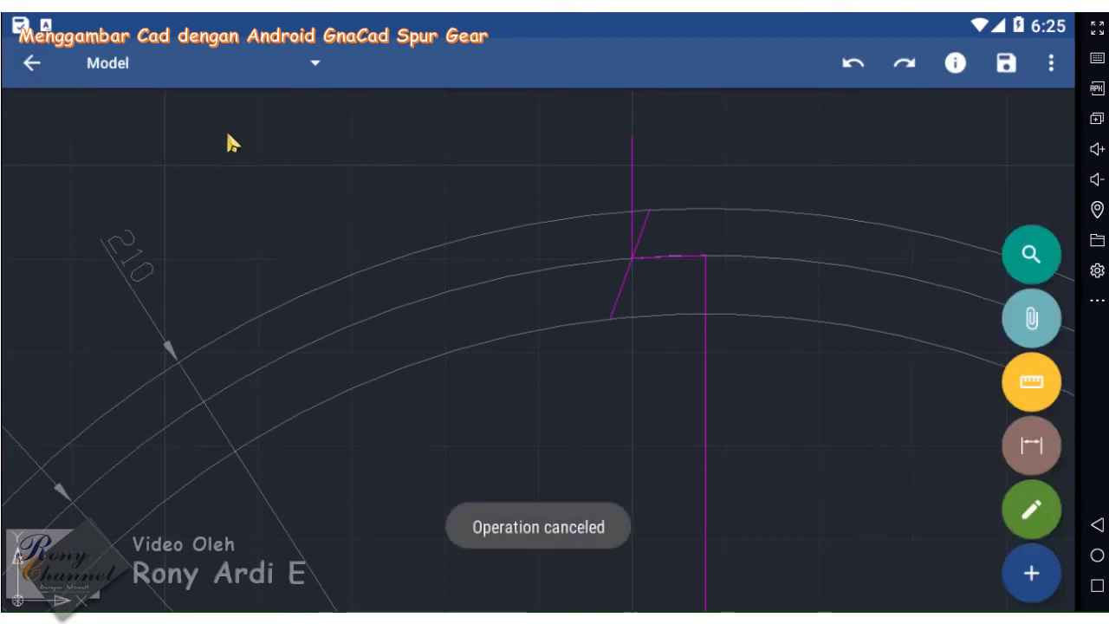
# - Delete the vertical helper line above the tooth
pyautogui.click(631, 173)
pyautogui.click(1049, 62)
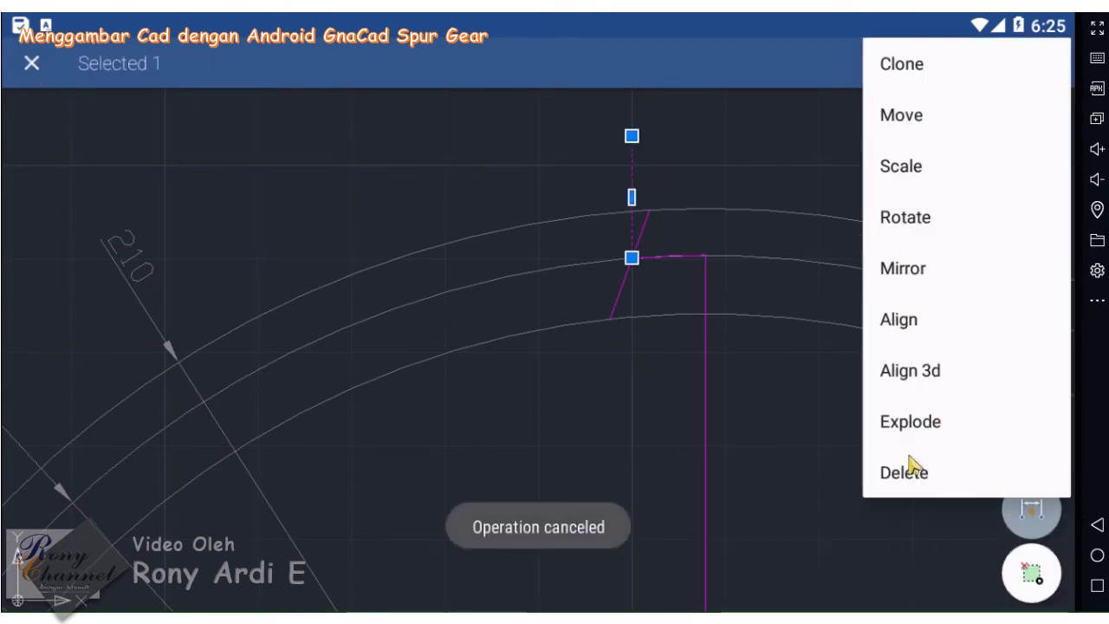
pyautogui.click(909, 468)
# - Mirror both slanted flank segments about a vertical axis at the corner, then undo it
pyautogui.click(641, 240)
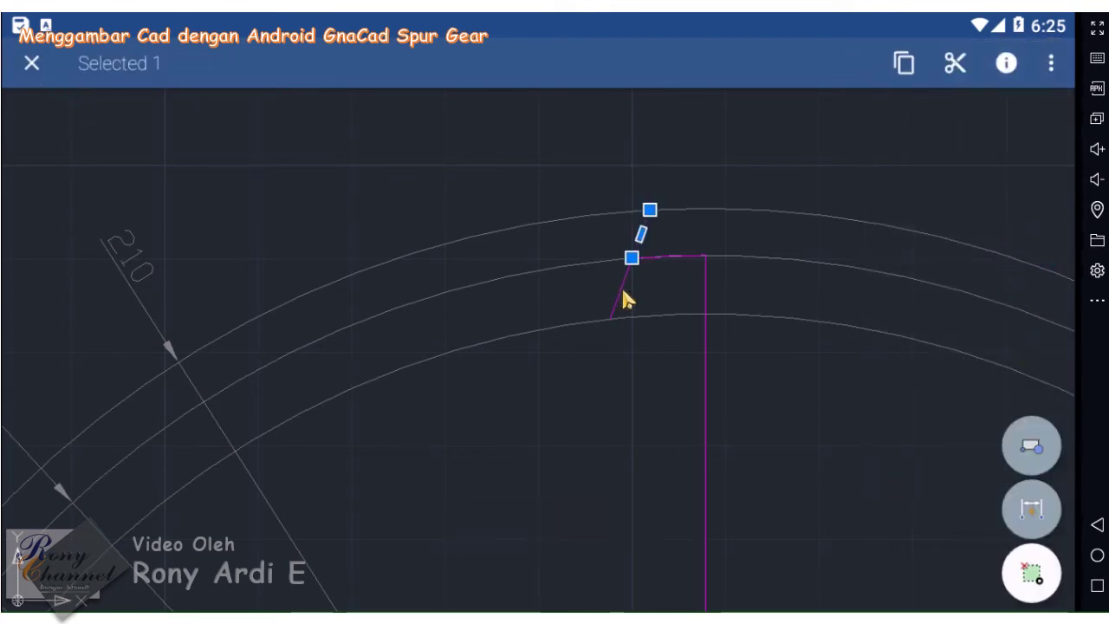
pyautogui.click(620, 294)
pyautogui.click(1048, 64)
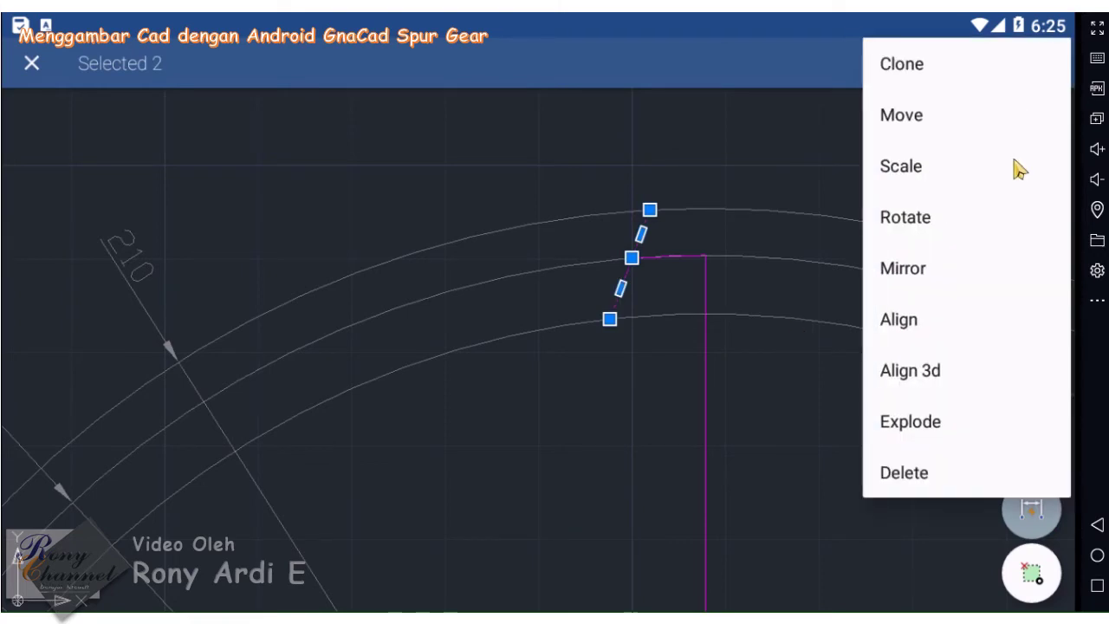
pyautogui.click(920, 287)
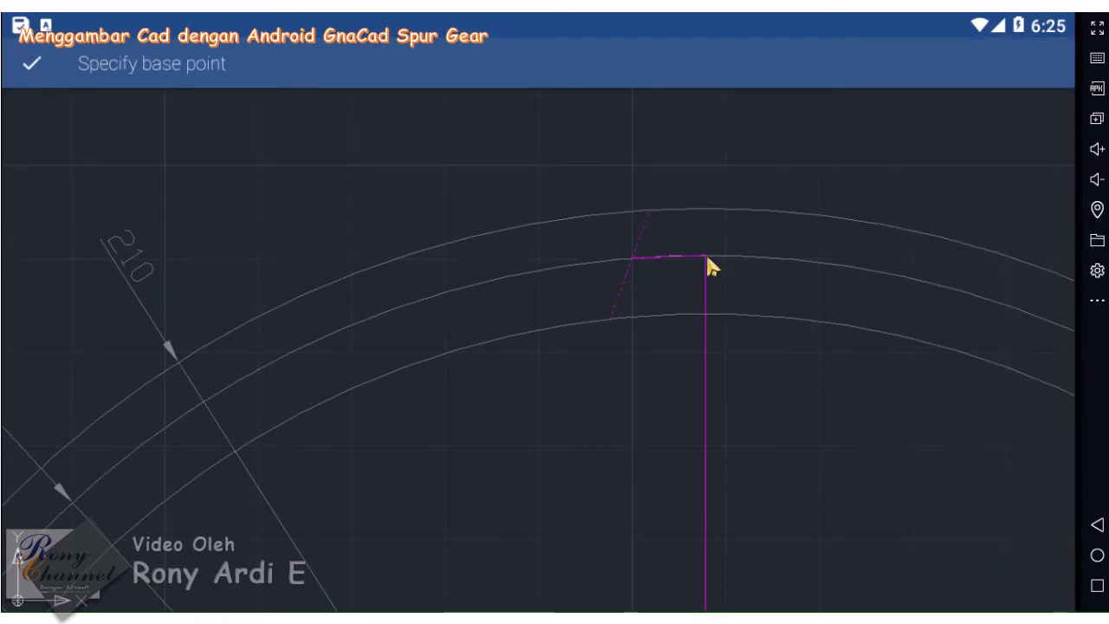
pyautogui.click(706, 257)
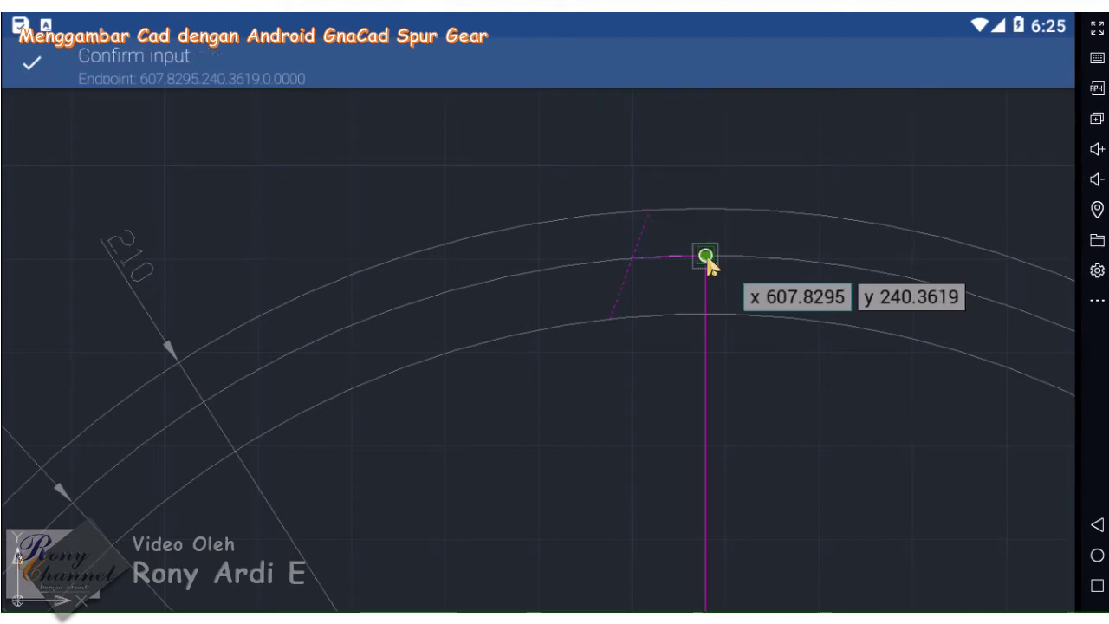
pyautogui.click(50, 69)
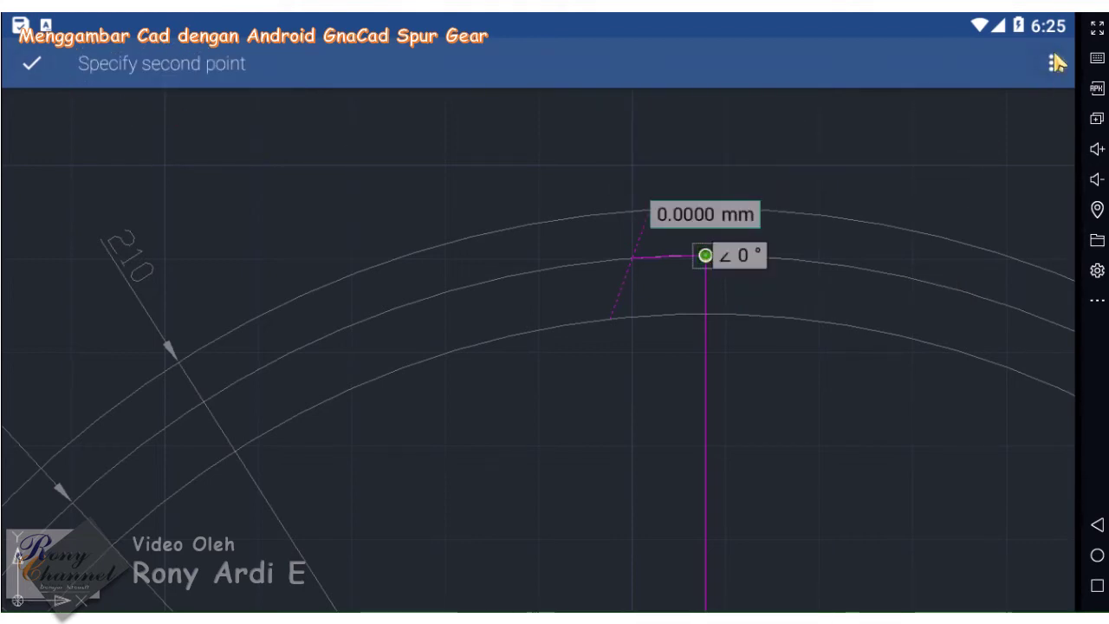
pyautogui.click(1057, 62)
pyautogui.click(901, 62)
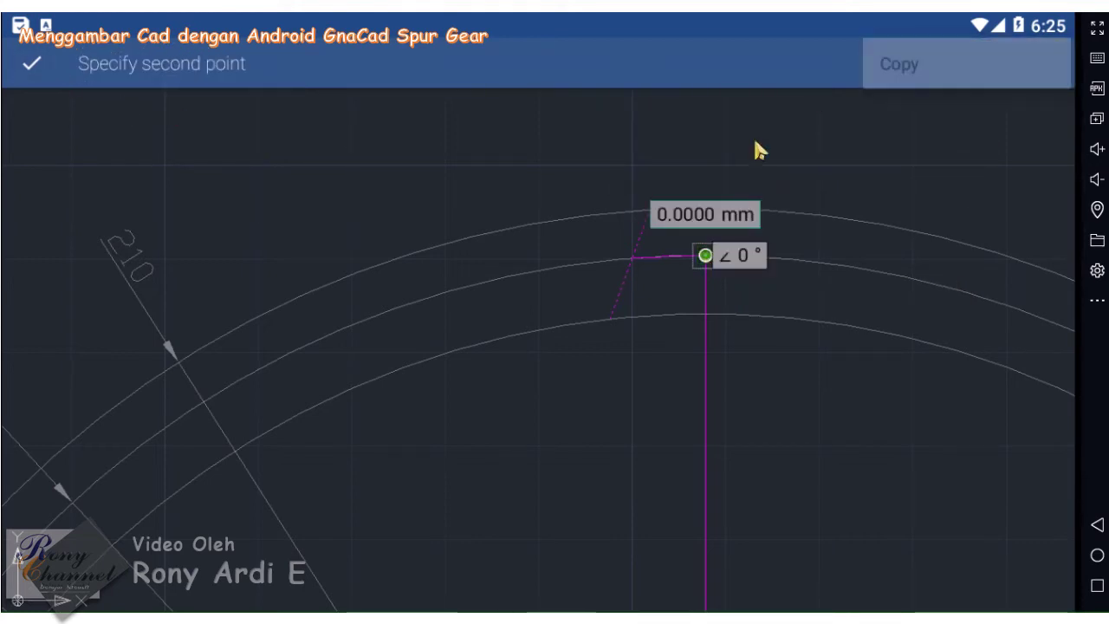
pyautogui.click(706, 153)
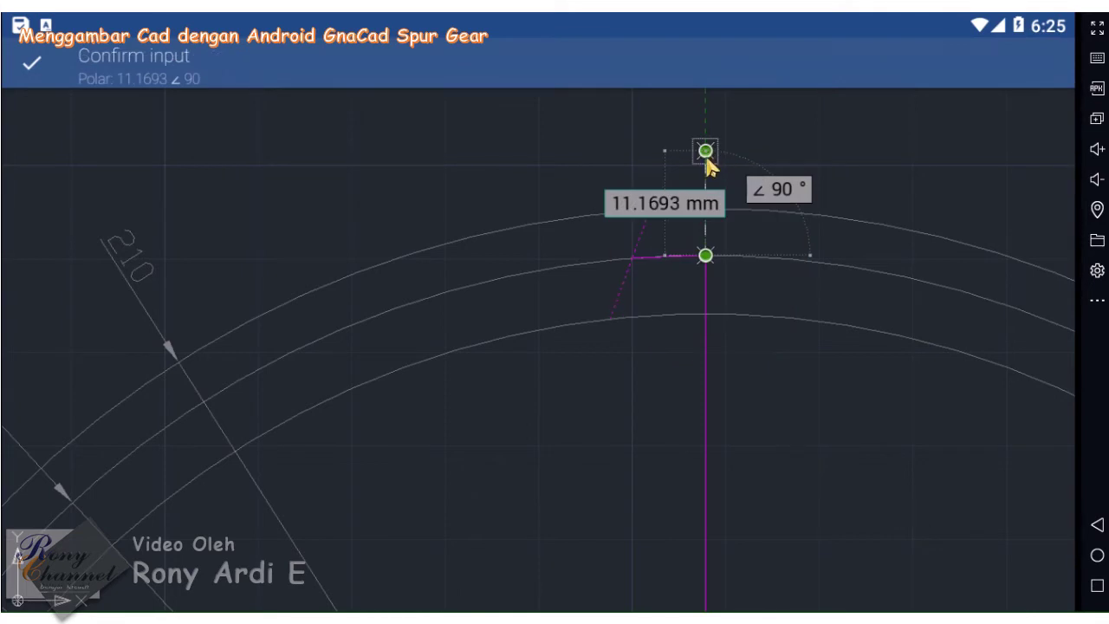
pyautogui.click(11, 74)
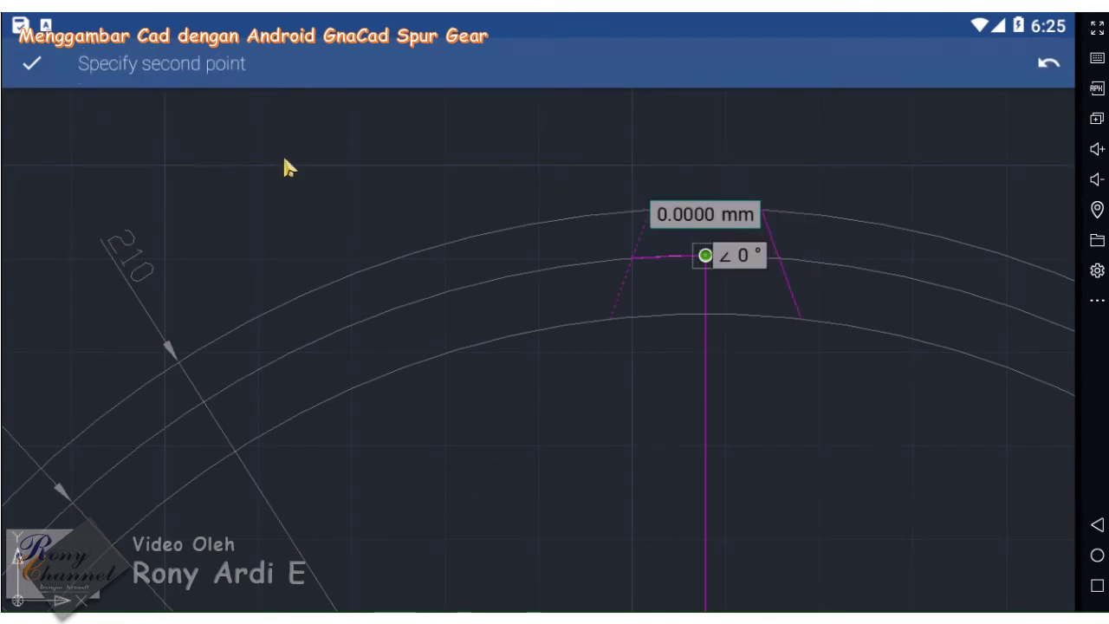
pyautogui.click(19, 75)
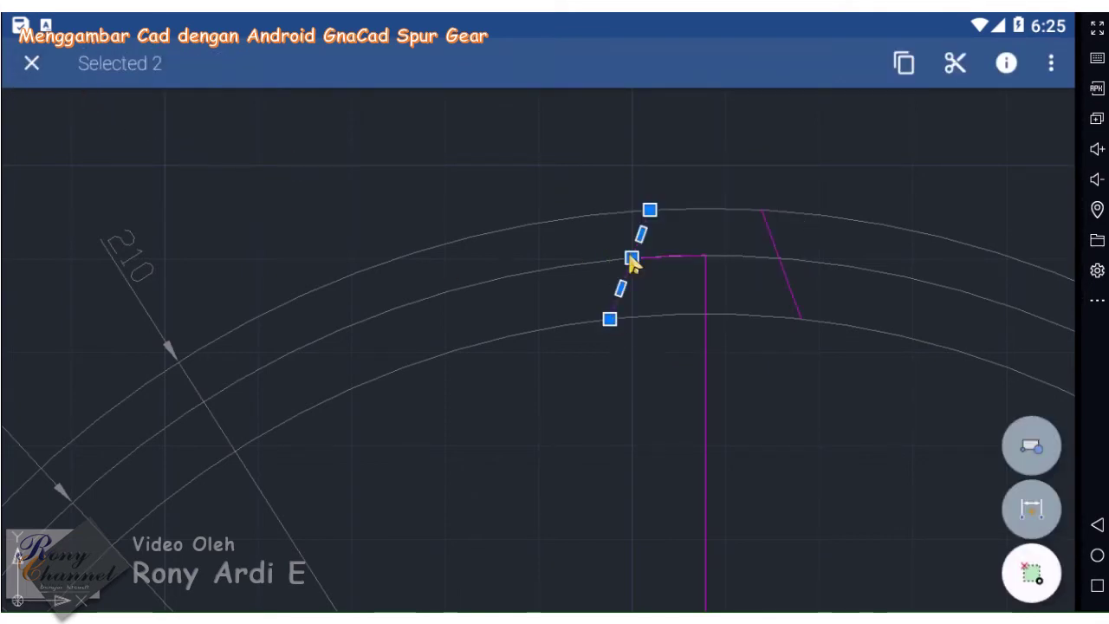
pyautogui.click(36, 66)
pyautogui.click(853, 64)
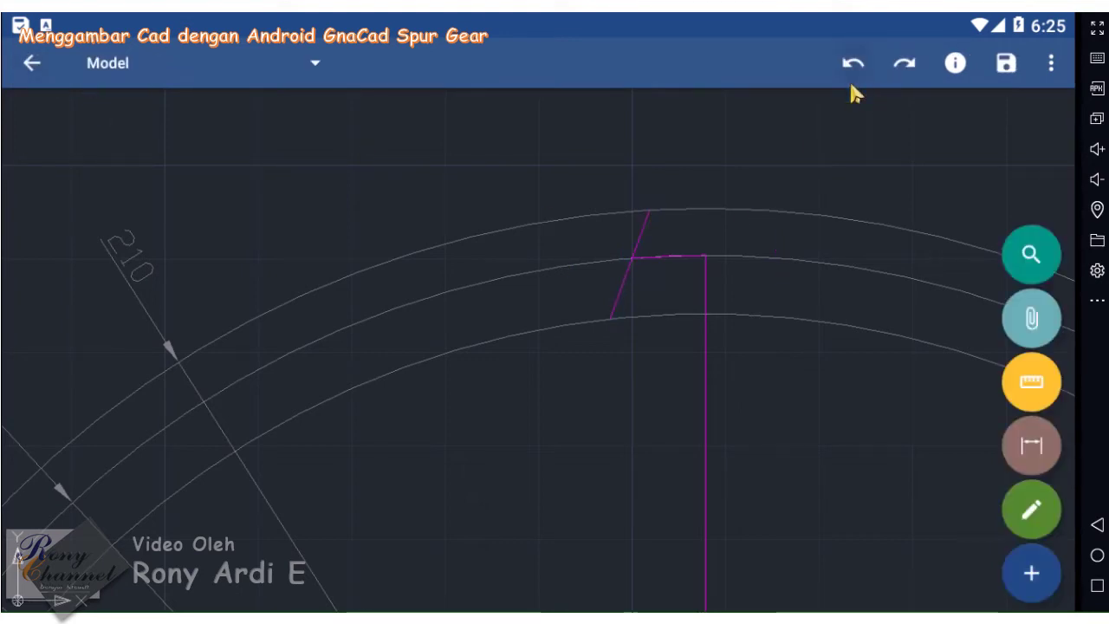
# - Move both slanted flank segments 3.9283 mm right, onto the short horizontal line's midpoint
pyautogui.click(642, 230)
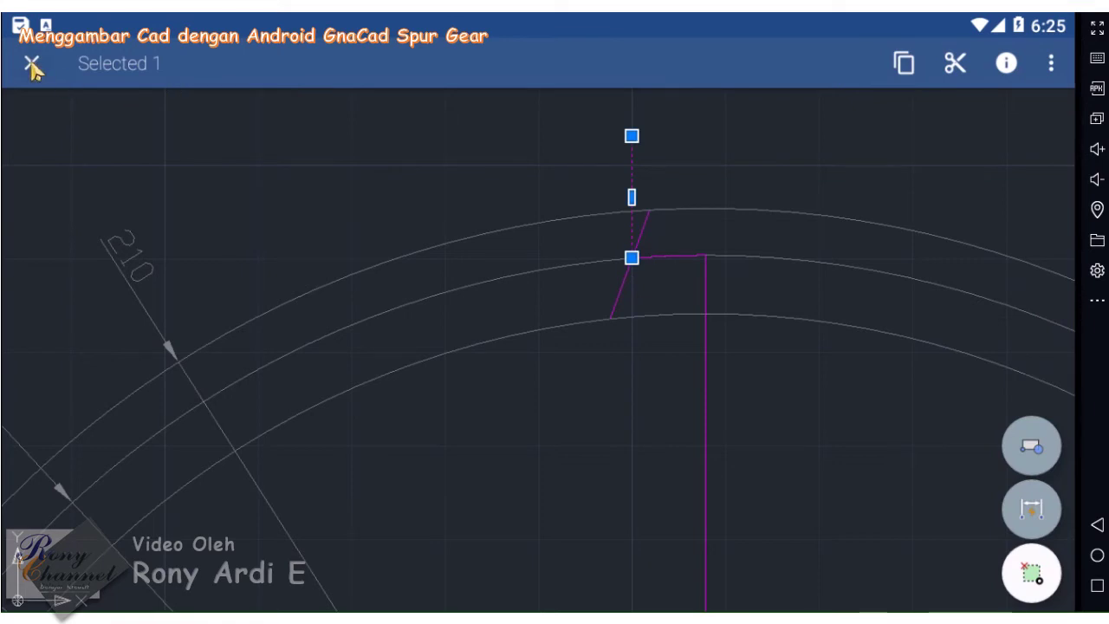
pyautogui.click(31, 63)
pyautogui.click(644, 223)
pyautogui.click(627, 287)
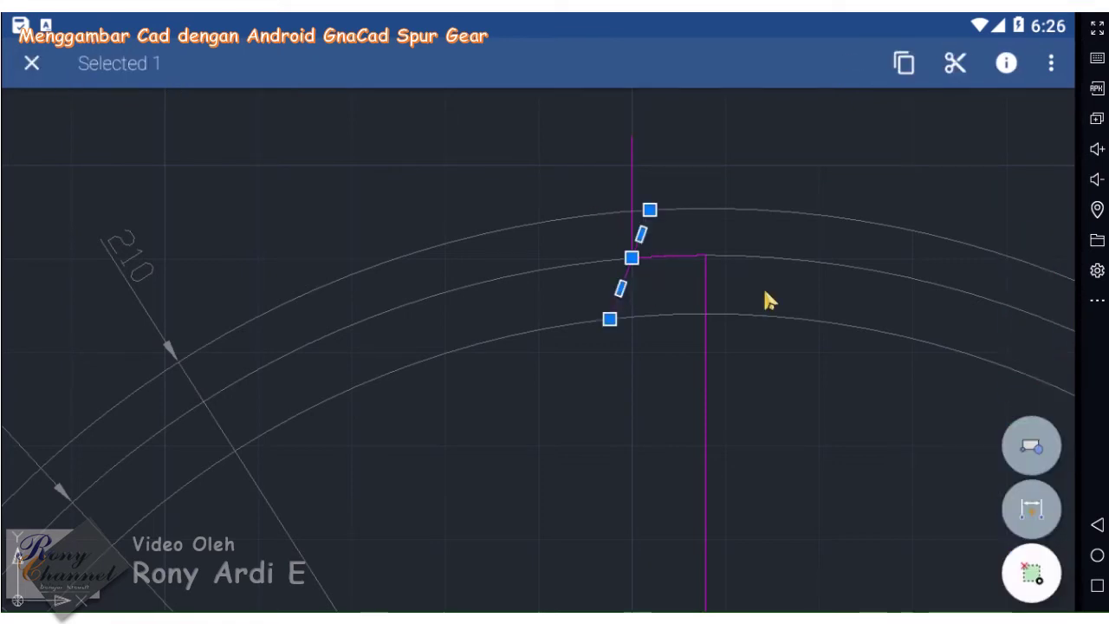
pyautogui.click(1050, 63)
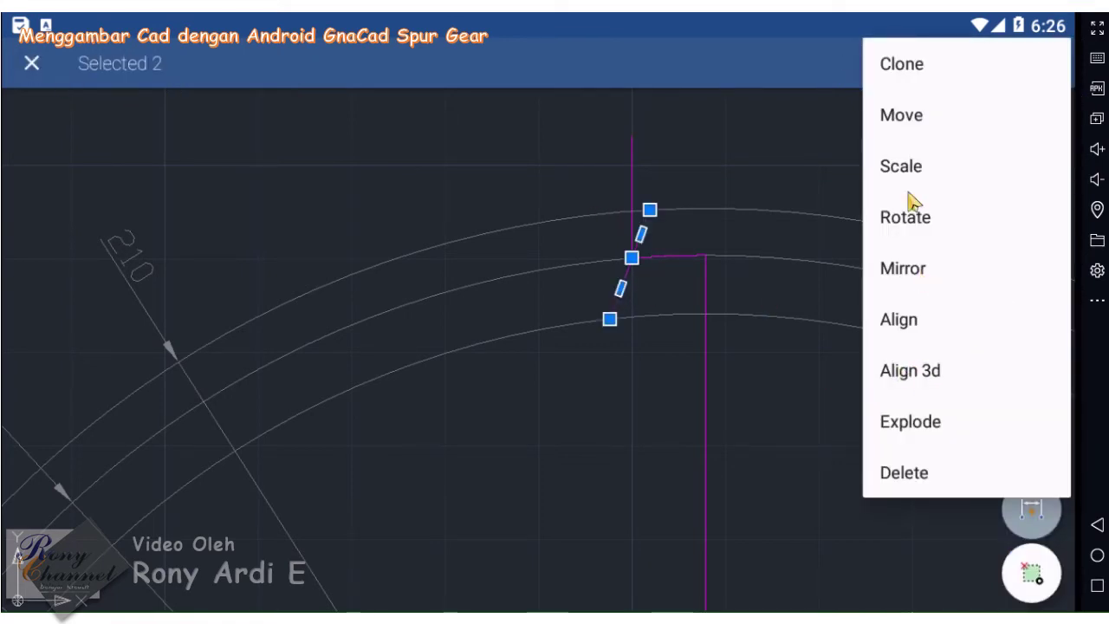
pyautogui.click(917, 139)
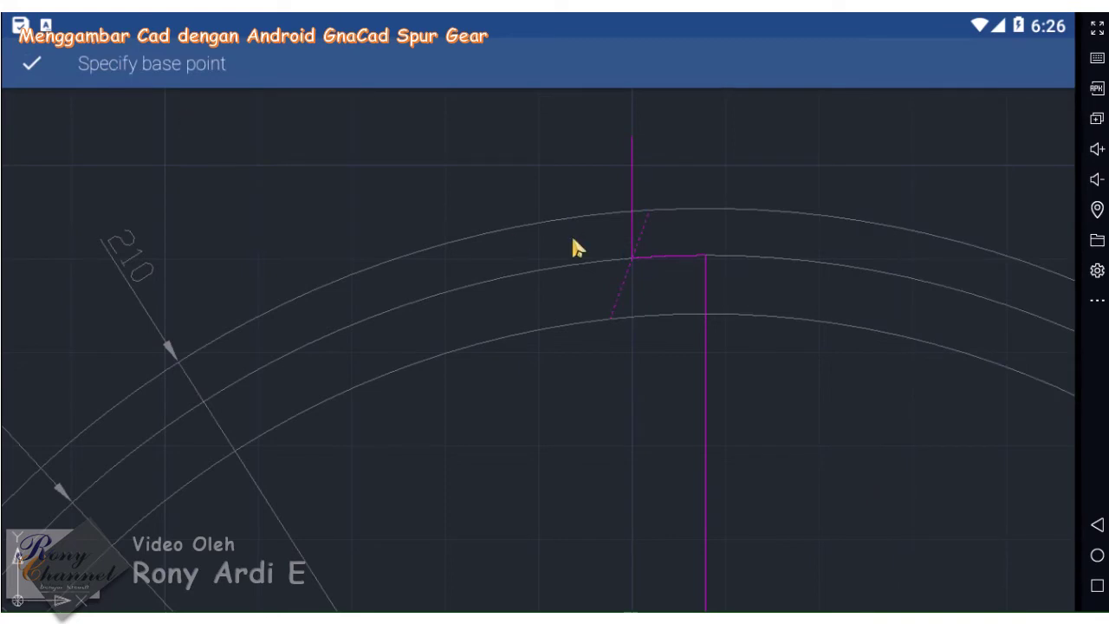
pyautogui.click(632, 258)
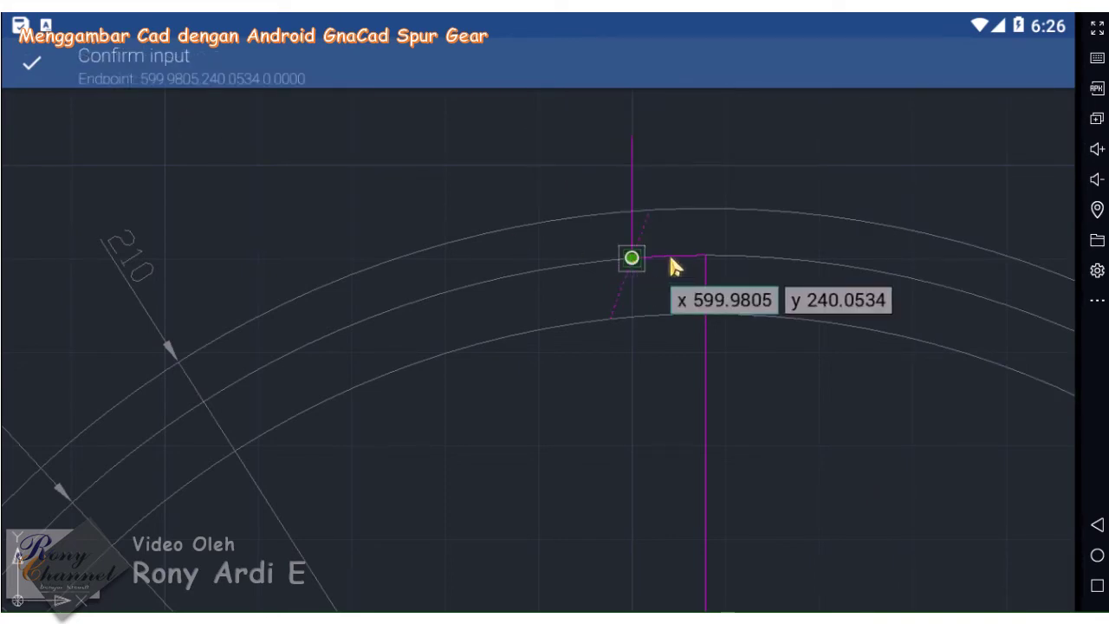
pyautogui.click(672, 264)
pyautogui.moveTo(668, 260); pyautogui.dragTo(641, 271)
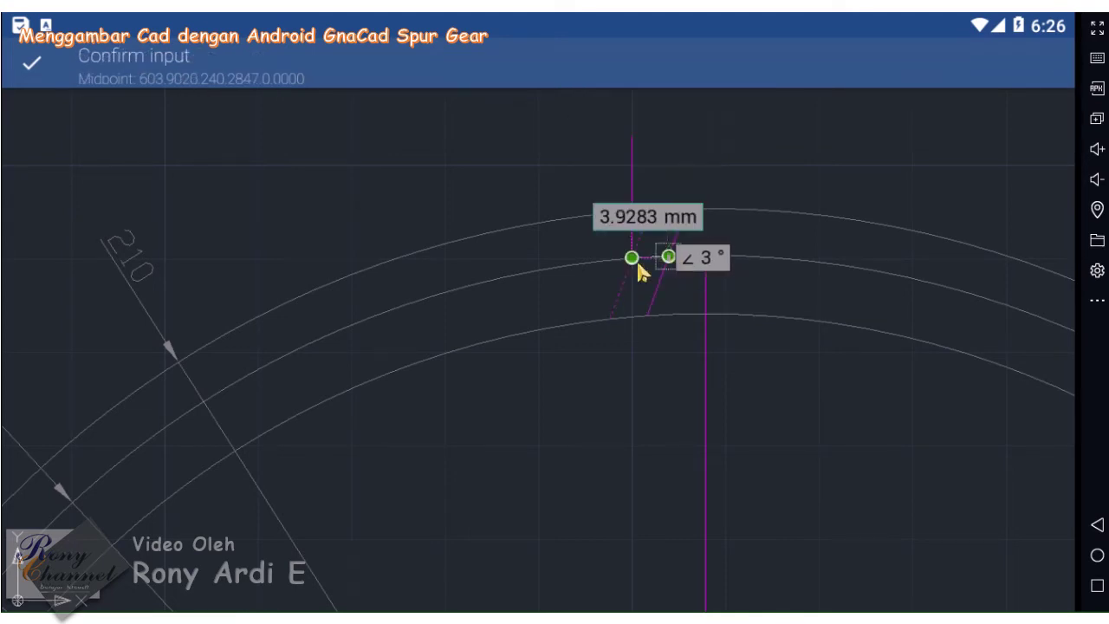
pyautogui.click(69, 71)
pyautogui.click(39, 66)
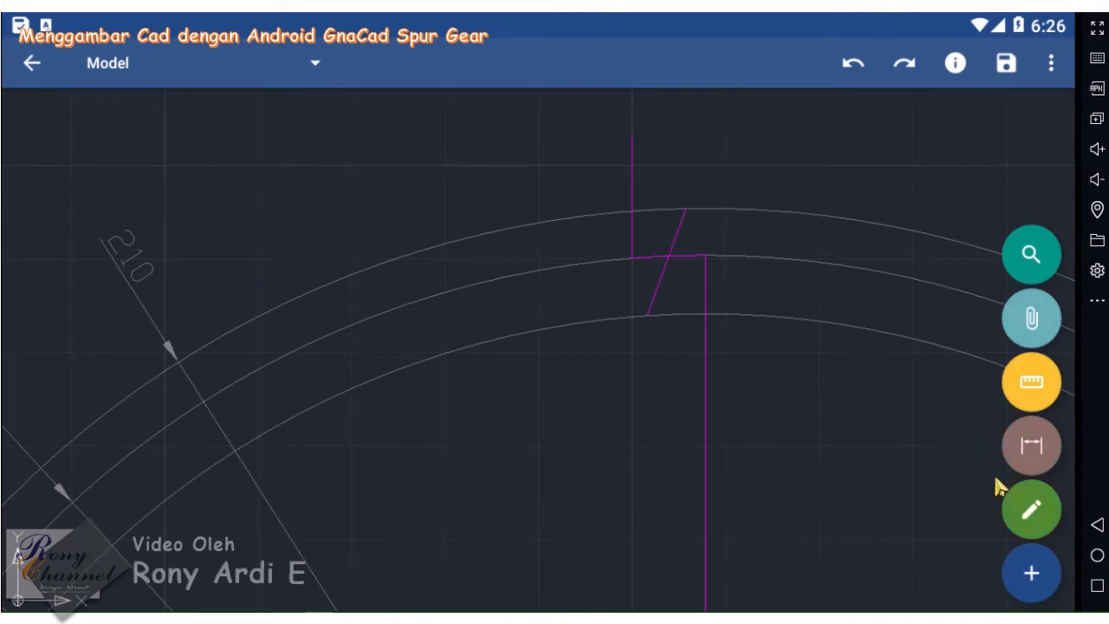
pyautogui.scroll(3, 692, 217)
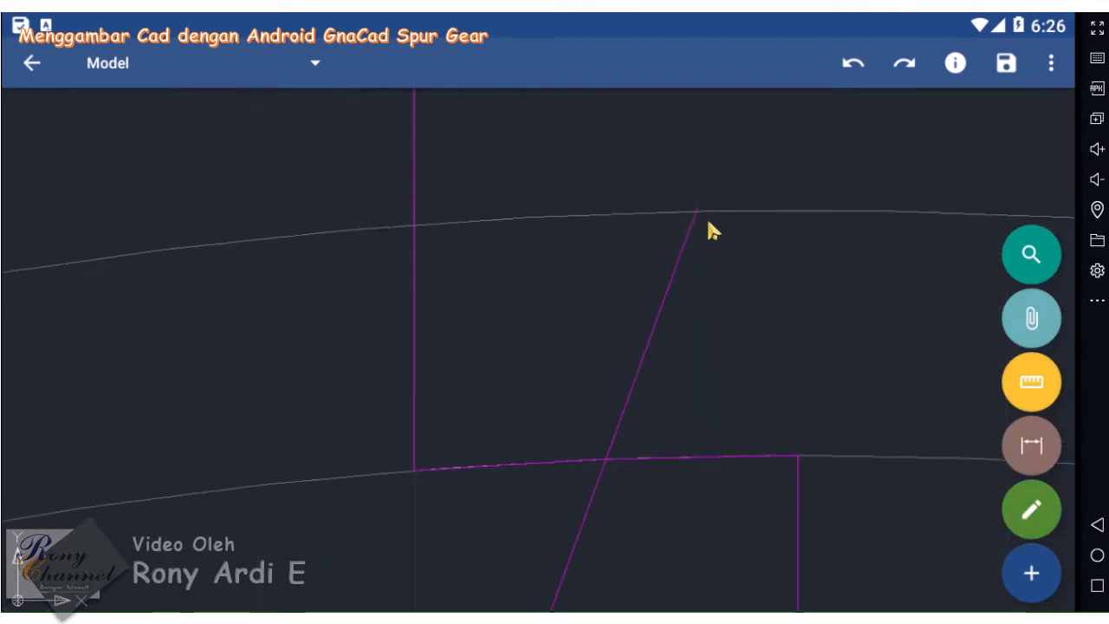
pyautogui.scroll(3, 703, 216)
pyautogui.click(1023, 512)
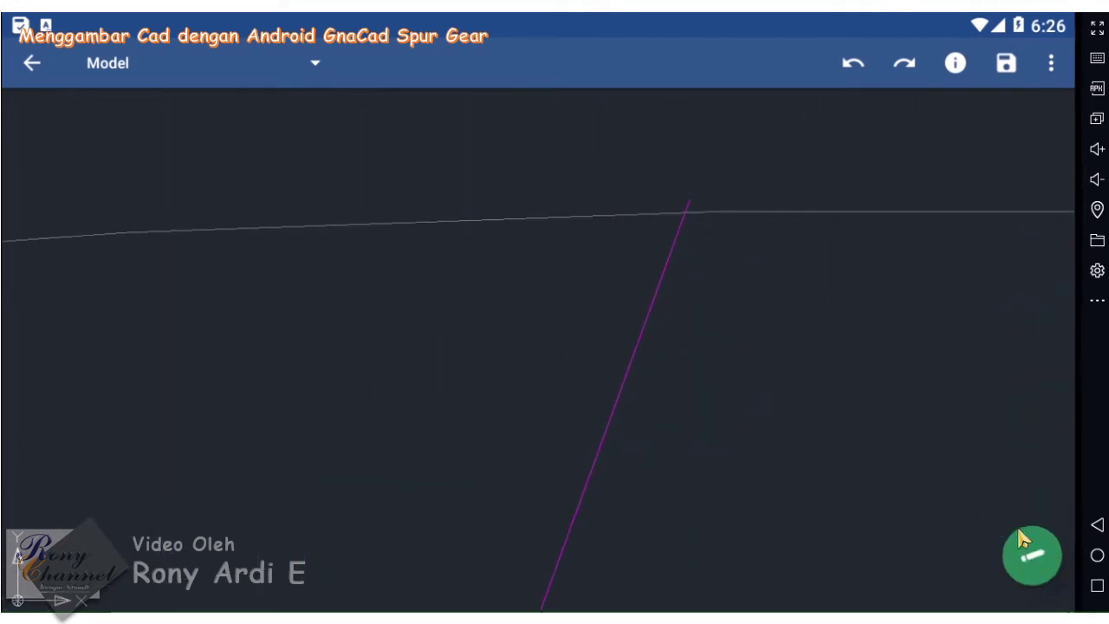
pyautogui.click(1018, 523)
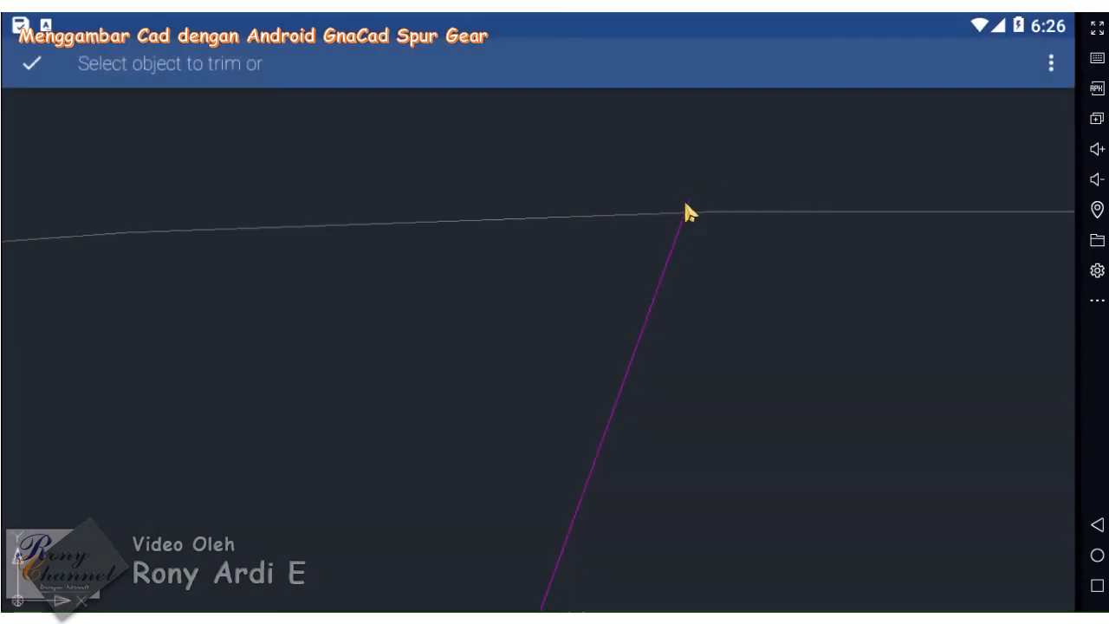
pyautogui.scroll(-1, 717, 156)
pyautogui.scroll(-2, 722, 138)
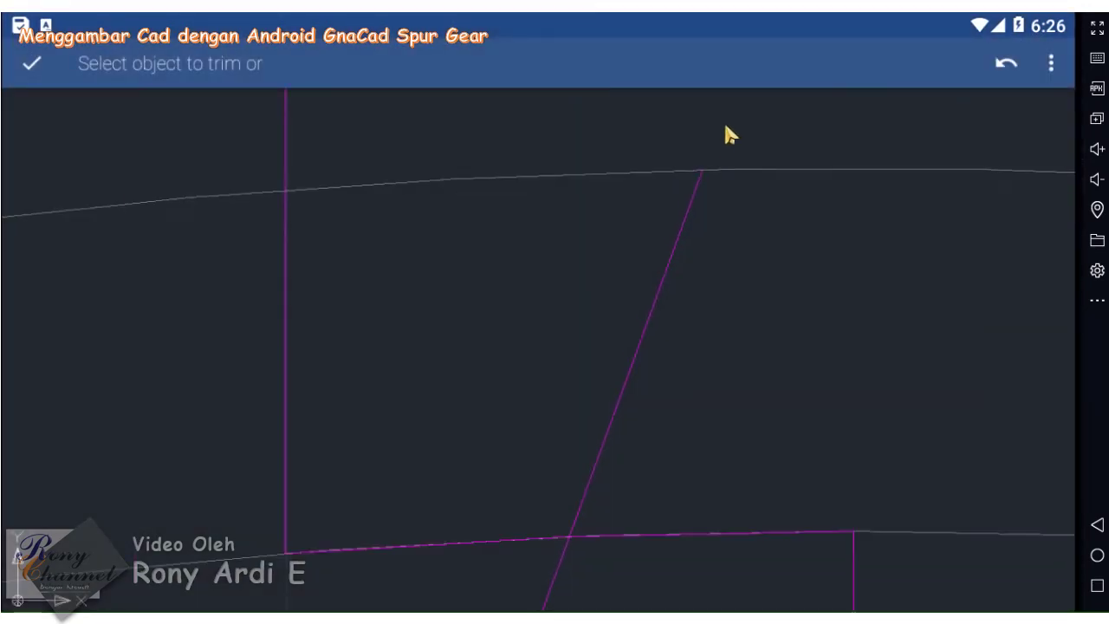
pyautogui.scroll(-2, 719, 130)
pyautogui.scroll(-2, 697, 143)
pyautogui.scroll(1, 617, 403)
pyautogui.scroll(3, 606, 424)
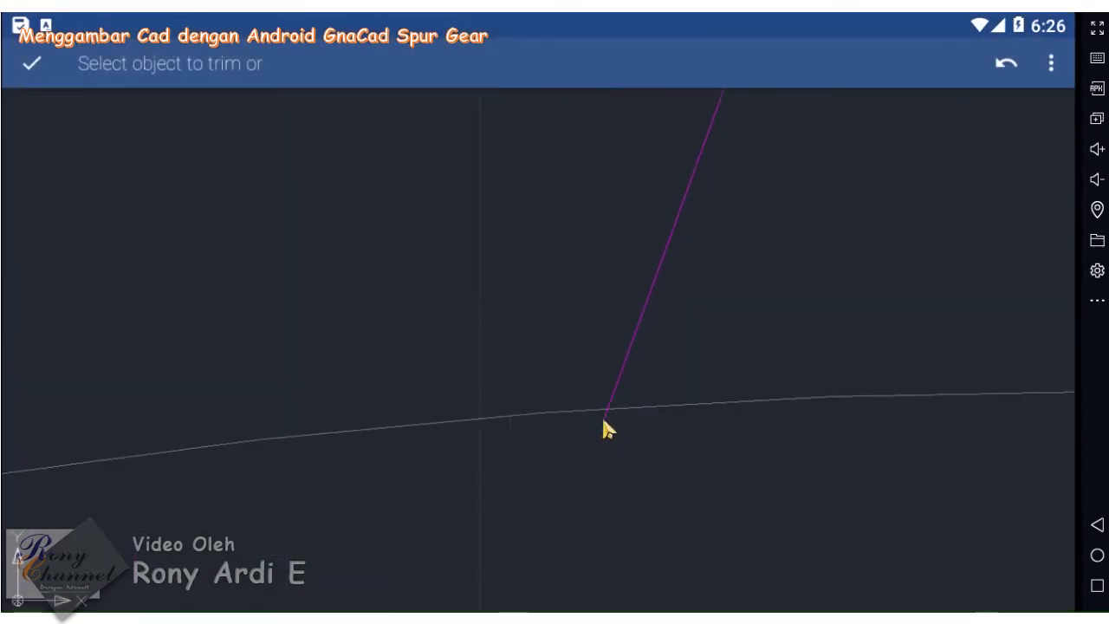
pyautogui.scroll(1, 608, 426)
pyautogui.scroll(-2, 580, 438)
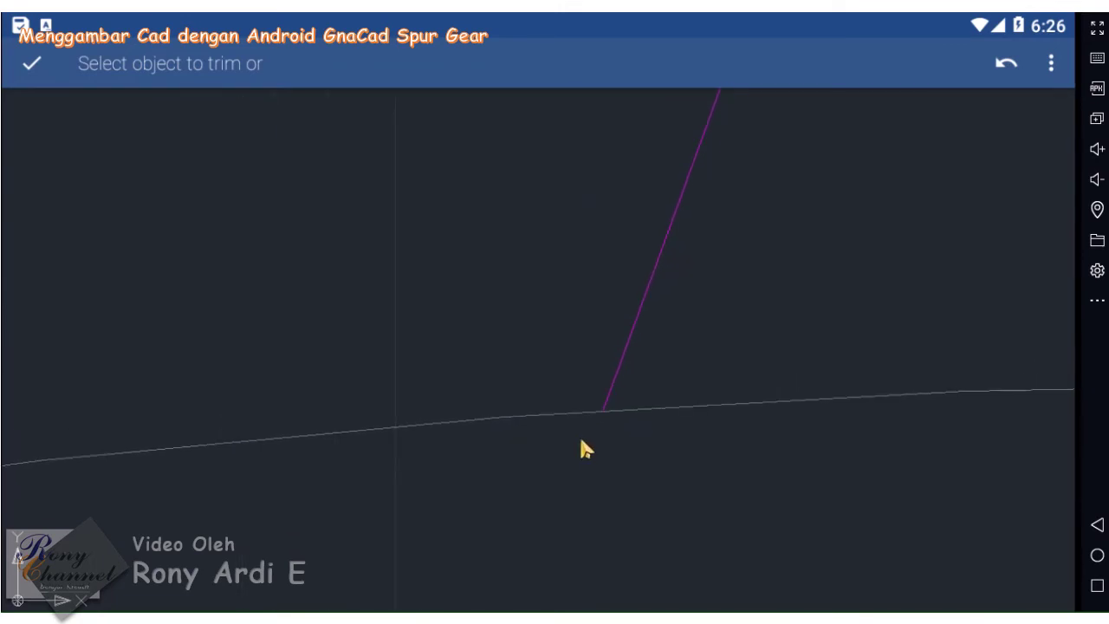
pyautogui.scroll(-1, 587, 442)
pyautogui.scroll(-1, 592, 440)
pyautogui.scroll(-1, 596, 433)
pyautogui.scroll(-1, 601, 424)
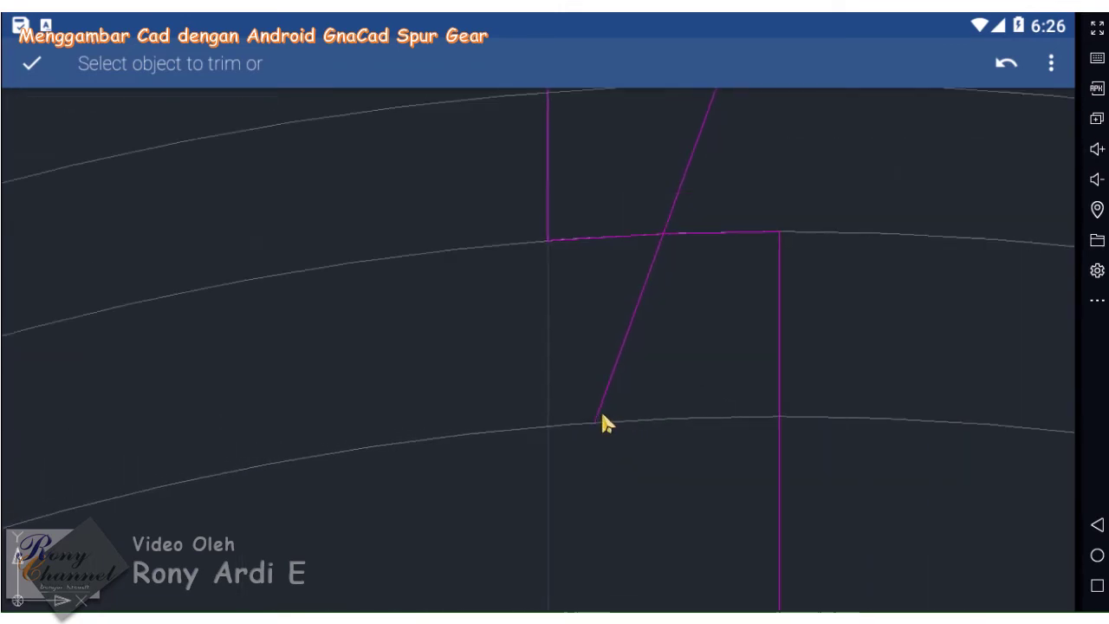
pyautogui.scroll(-1, 602, 420)
pyautogui.click(48, 73)
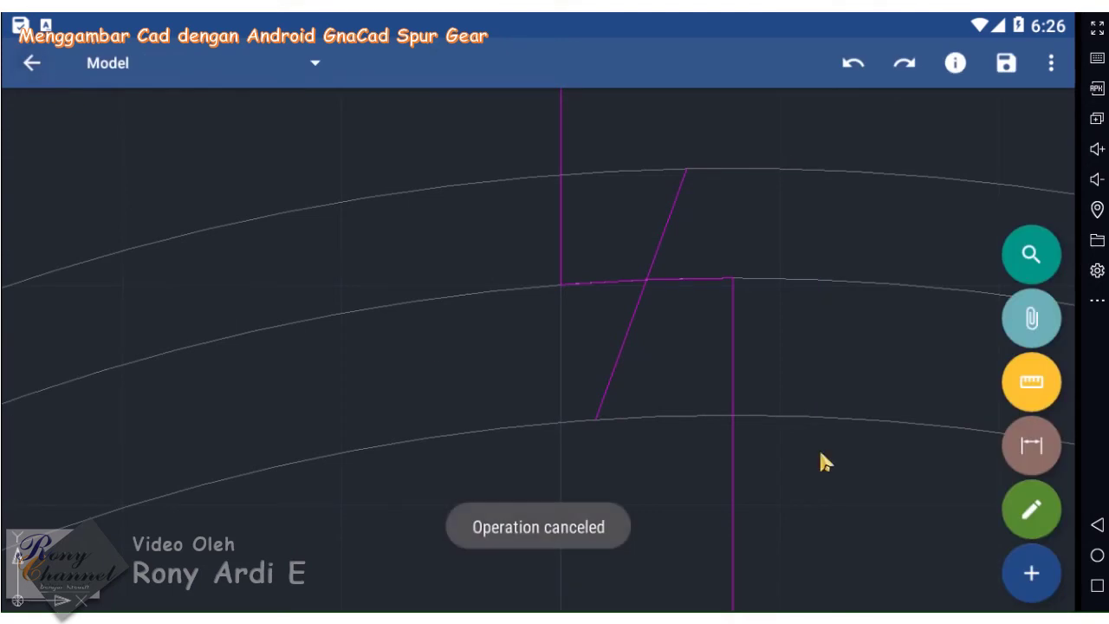
# - Mirror both slanted flank segments about the vertical line, keeping the originals
pyautogui.click(654, 258)
pyautogui.click(625, 342)
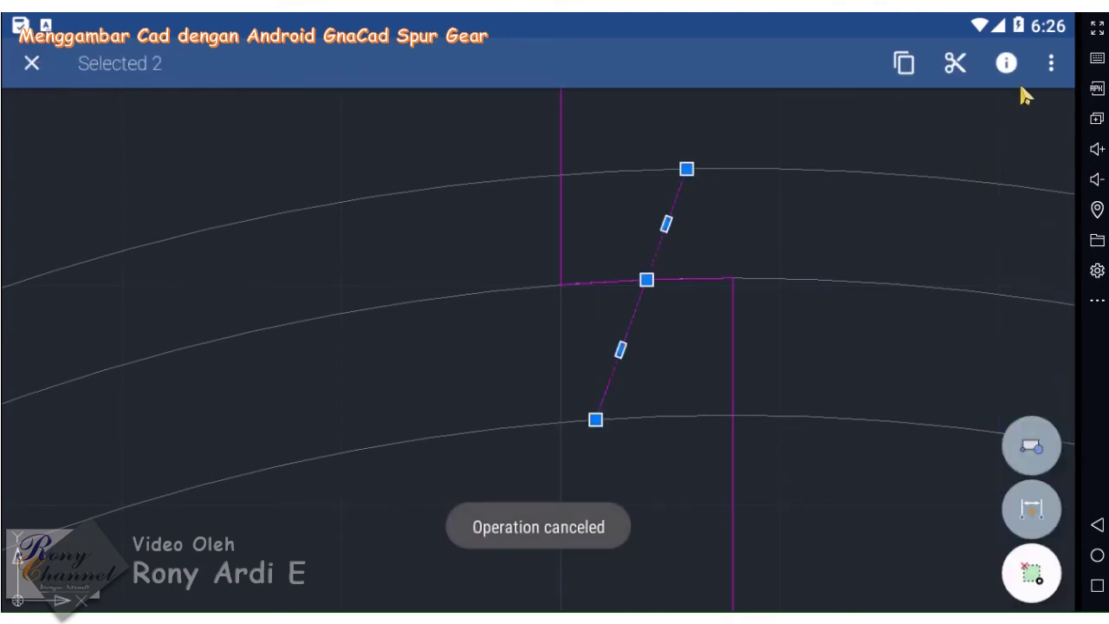
pyautogui.click(1050, 70)
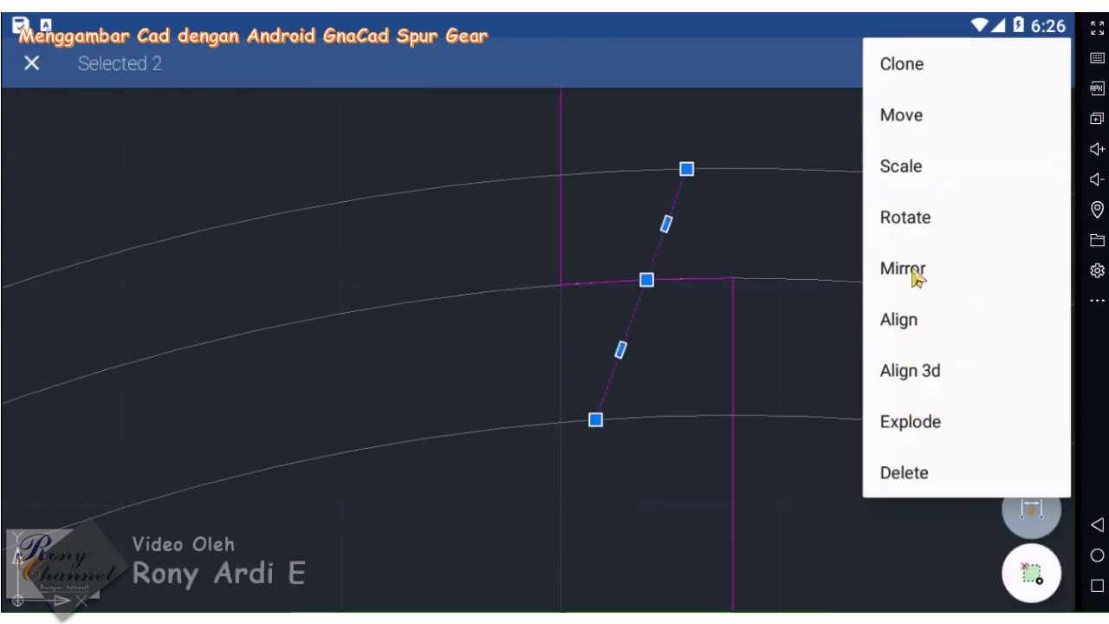
pyautogui.click(914, 270)
pyautogui.click(732, 278)
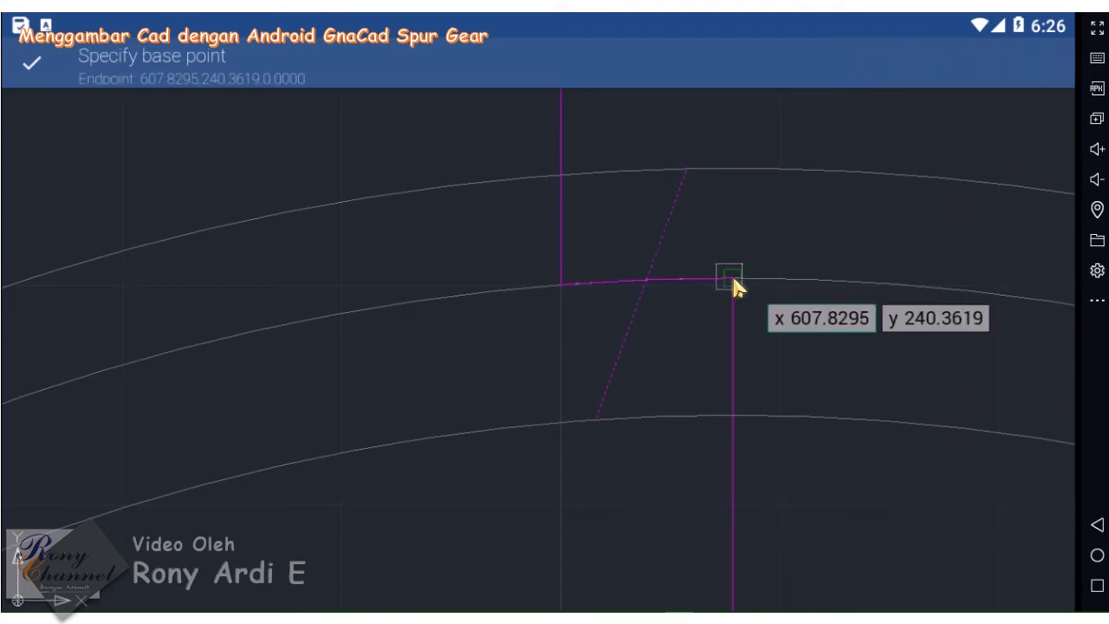
pyautogui.click(35, 59)
pyautogui.click(928, 82)
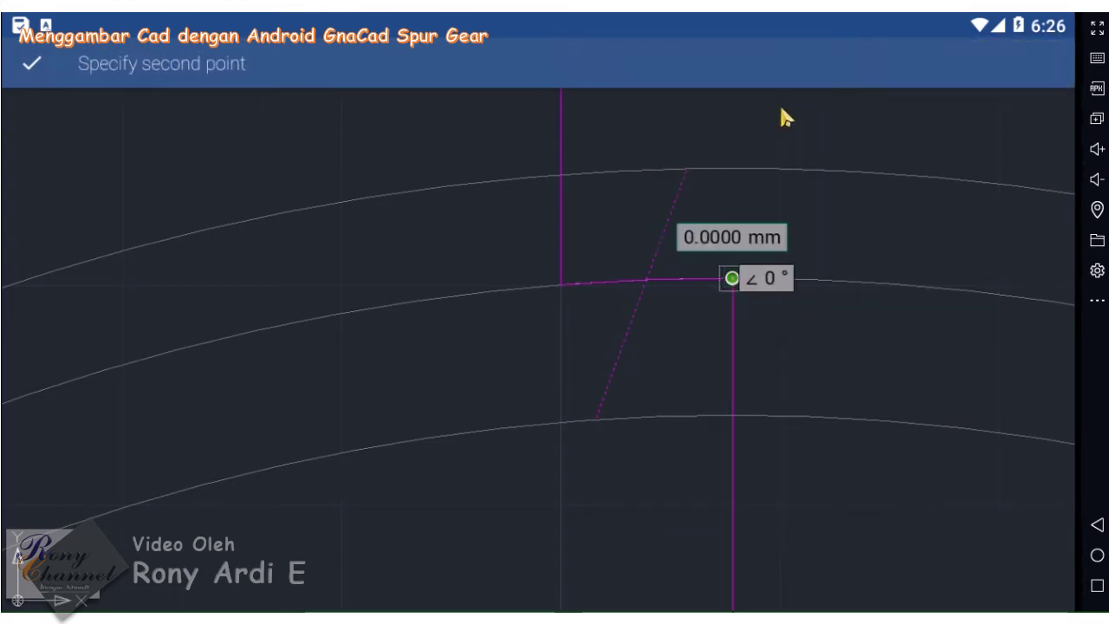
pyautogui.click(732, 119)
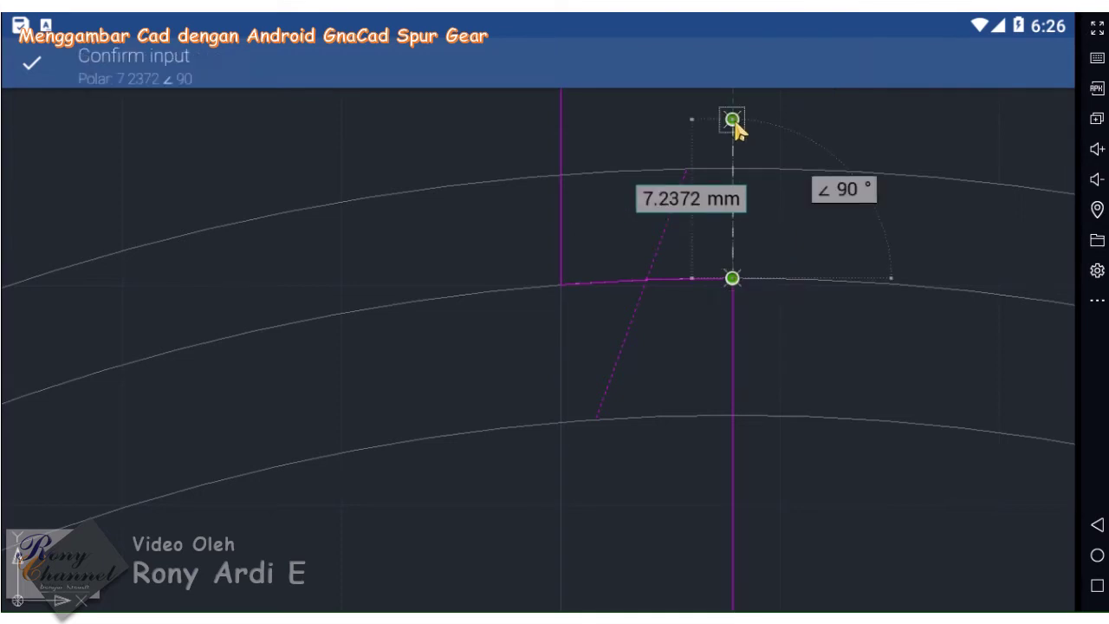
pyautogui.click(76, 85)
pyautogui.click(35, 76)
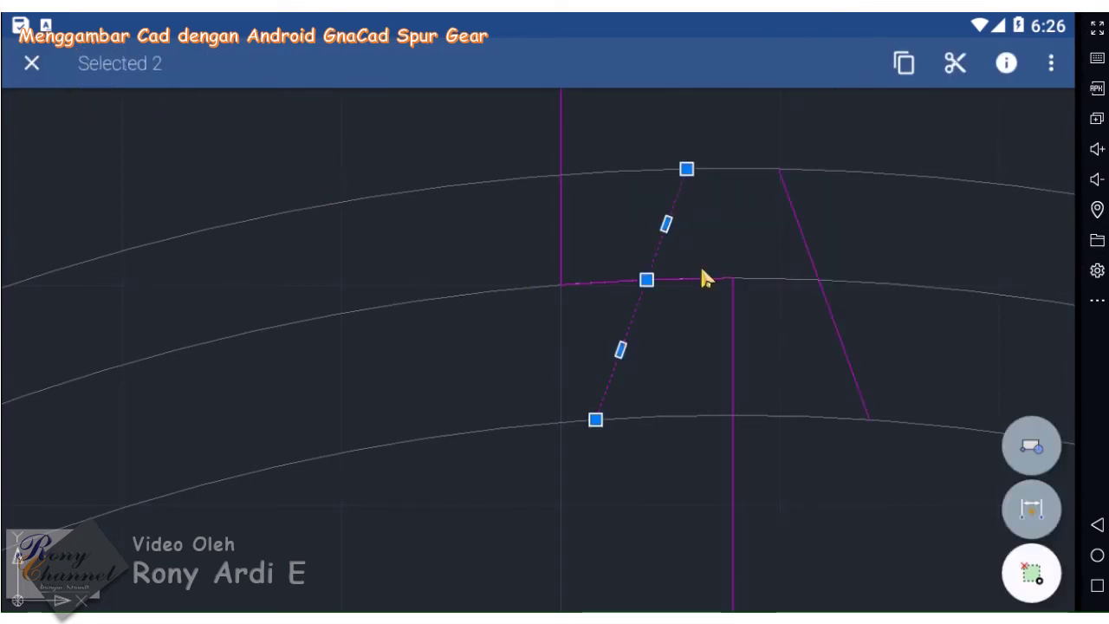
# - Select the two mirrored flank segments for further editing
pyautogui.click(814, 272)
pyautogui.click(832, 322)
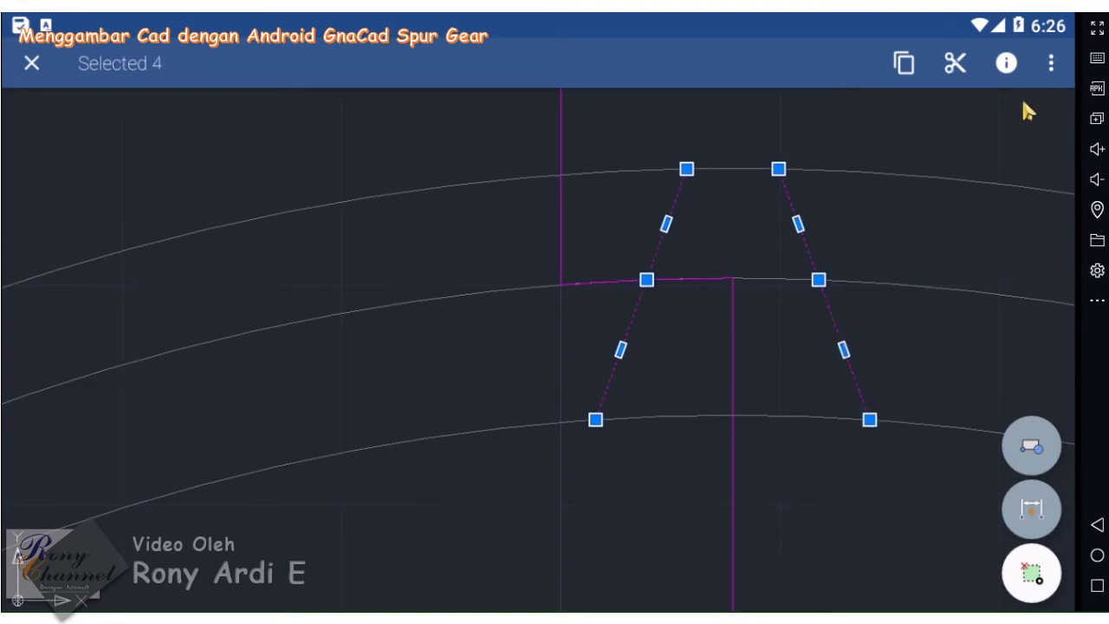
pyautogui.click(1050, 62)
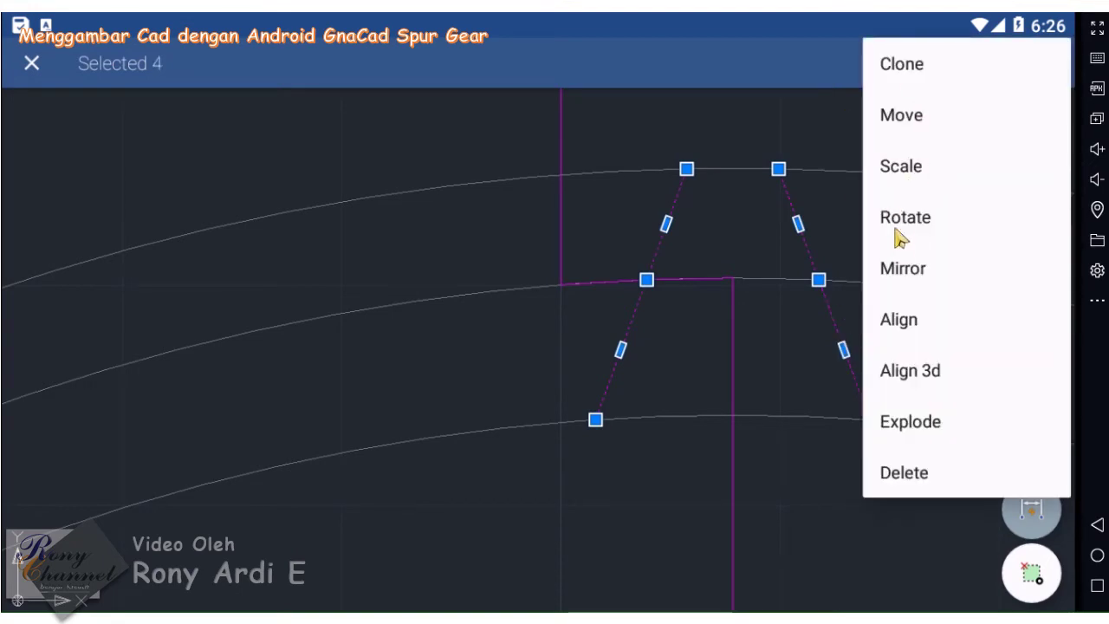
# - Start rotating the four tooth lines about the large gear's centre in circular-array mode
pyautogui.click(897, 228)
pyautogui.scroll(-2, 690, 156)
pyautogui.scroll(-2, 691, 158)
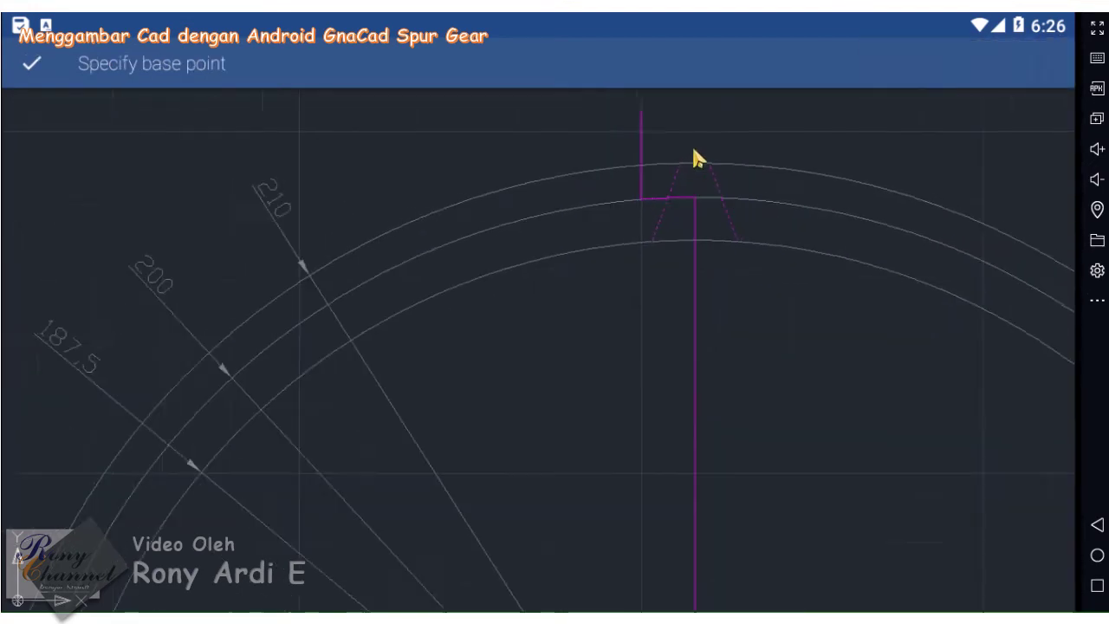
pyautogui.scroll(-3, 691, 157)
pyautogui.scroll(-1, 691, 157)
pyautogui.scroll(2, 691, 412)
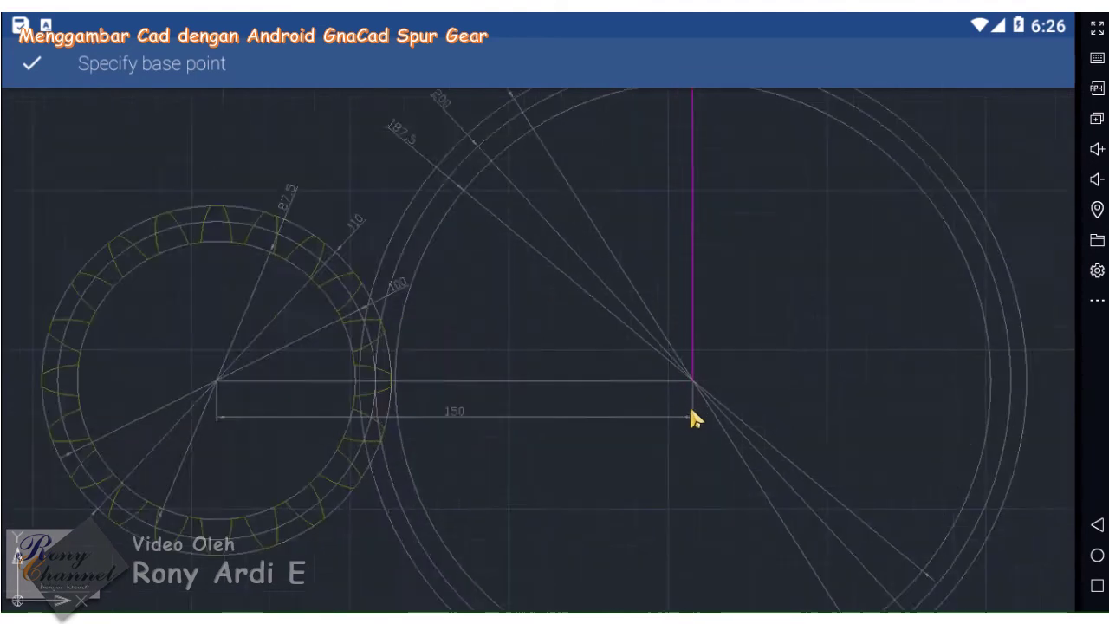
pyautogui.scroll(2, 689, 404)
pyautogui.click(694, 371)
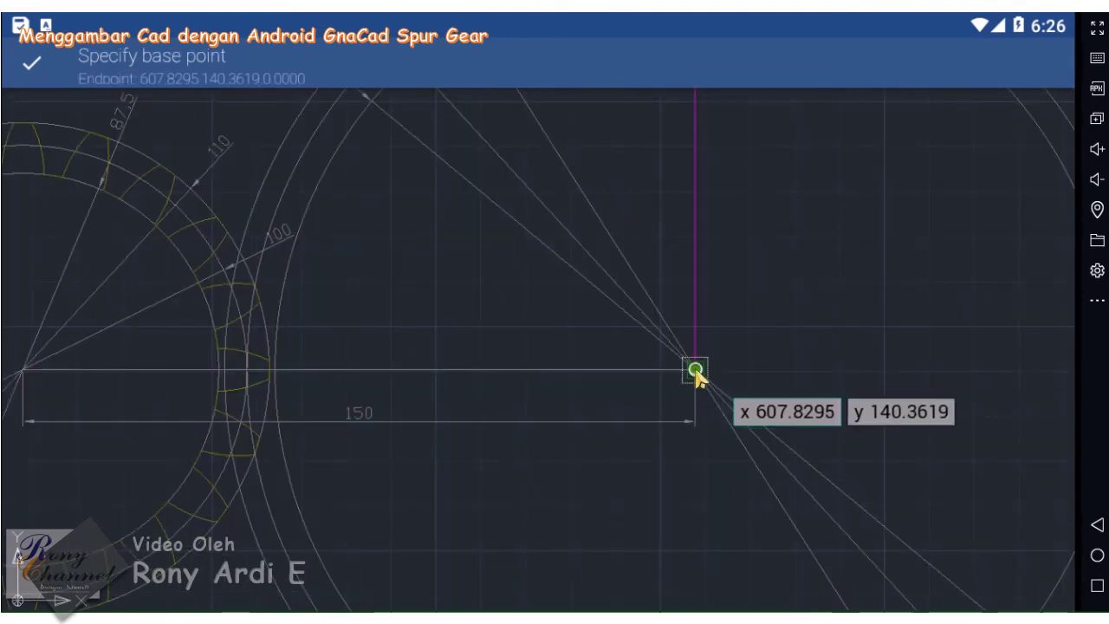
pyautogui.click(1050, 66)
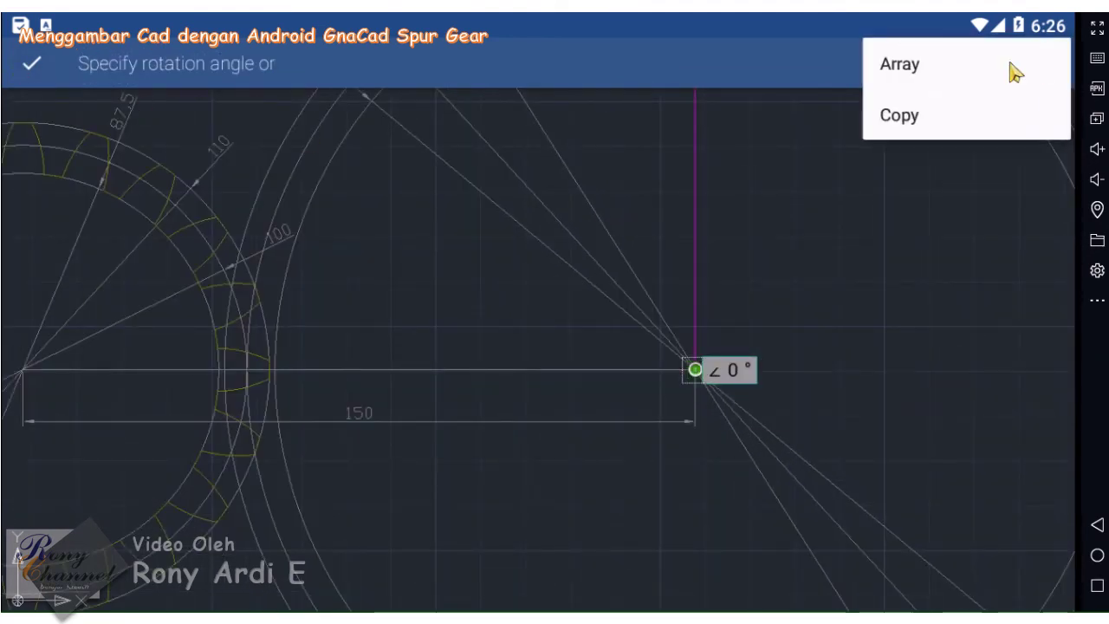
pyautogui.click(899, 64)
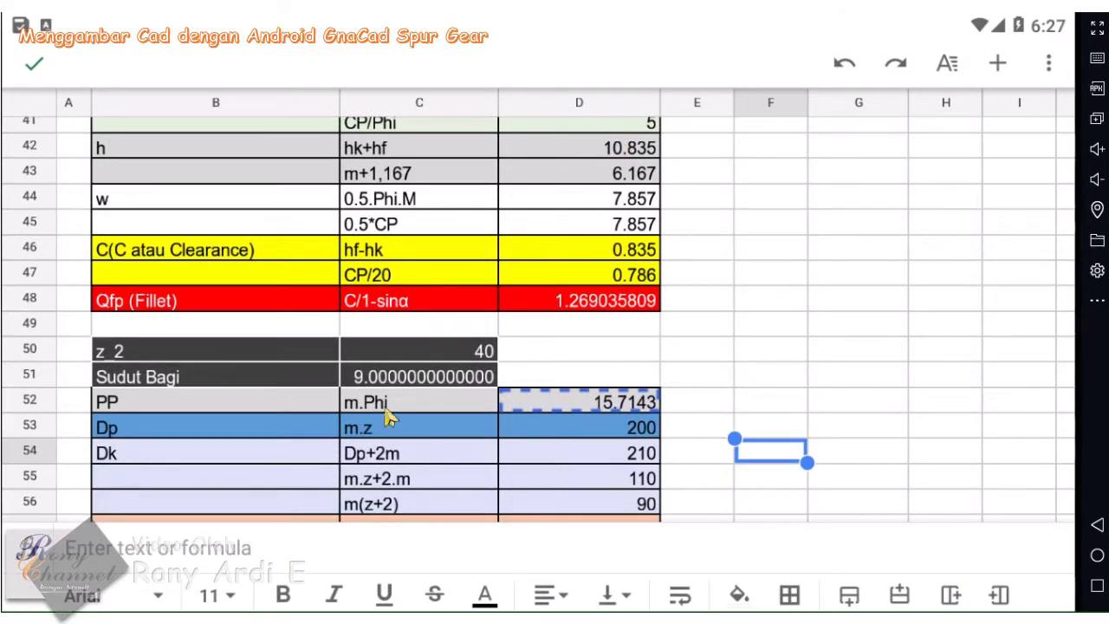
# - Create 40 copies of the tooth outline spaced 9° apart
pyautogui.moveTo(737, 353)
pyautogui.mouseDown()
pyautogui.moveTo(748, 178)
pyautogui.moveTo(748, 248)
pyautogui.mouseUp()
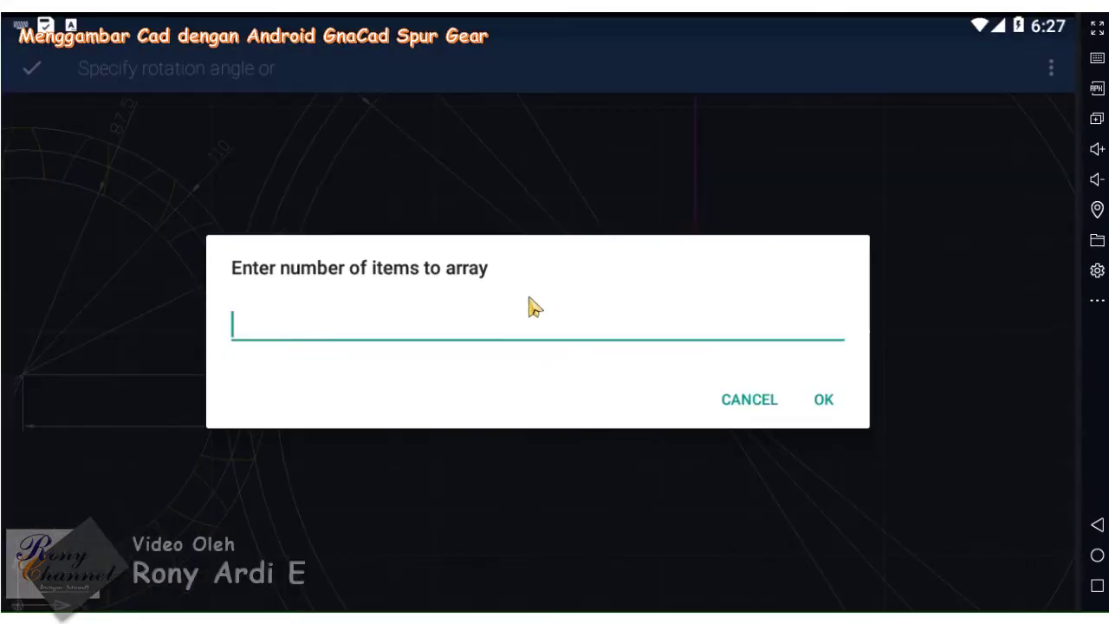
pyautogui.write('40')
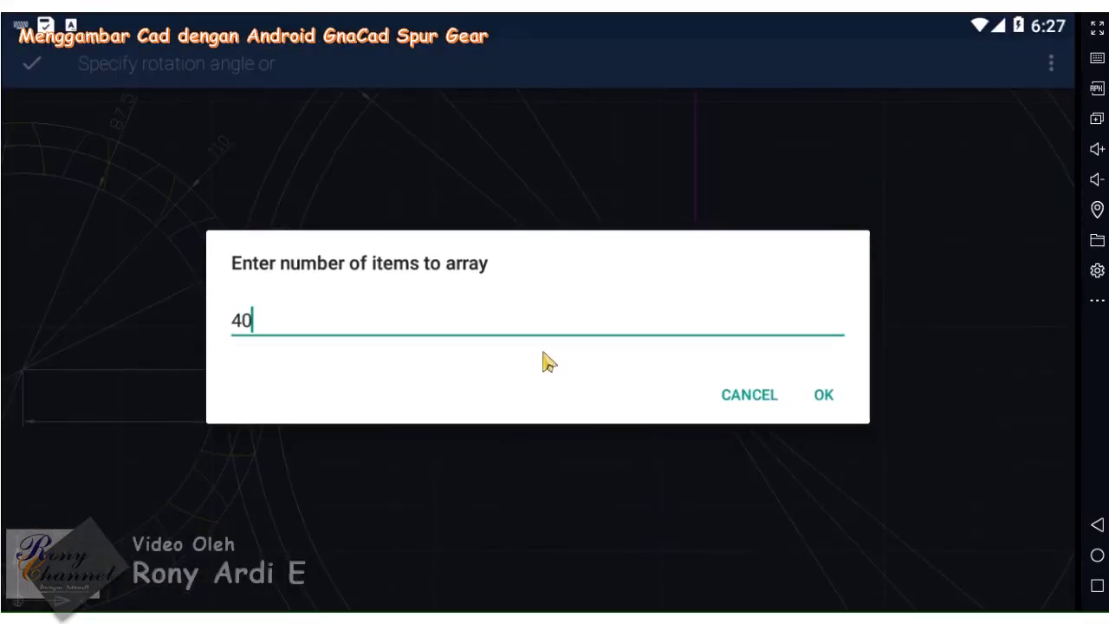
pyautogui.click(821, 400)
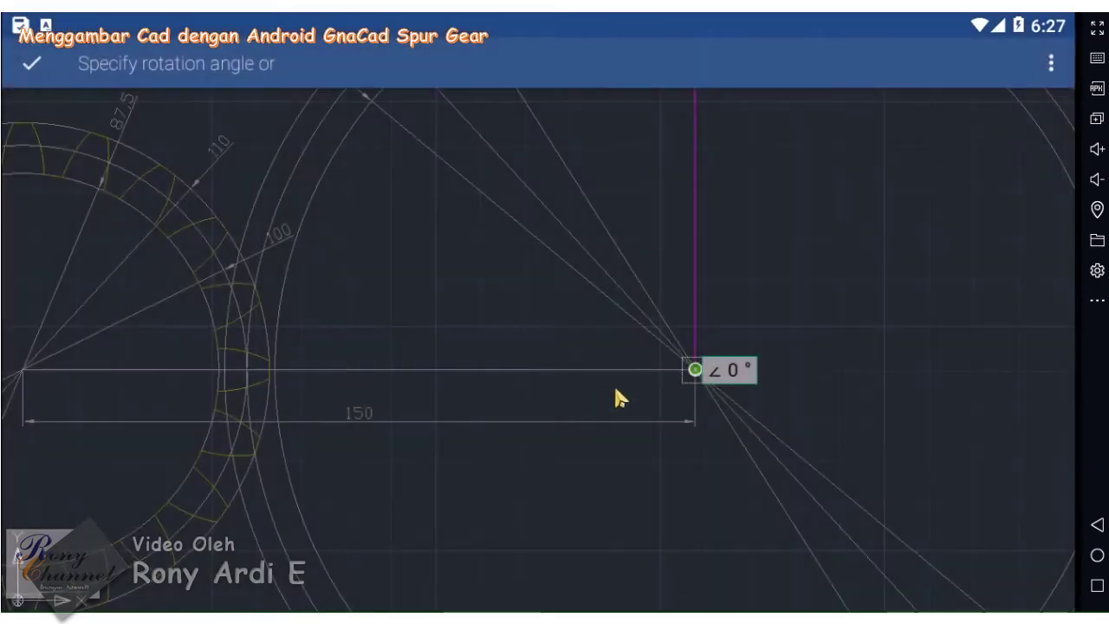
pyautogui.click(728, 370)
pyautogui.write('9')
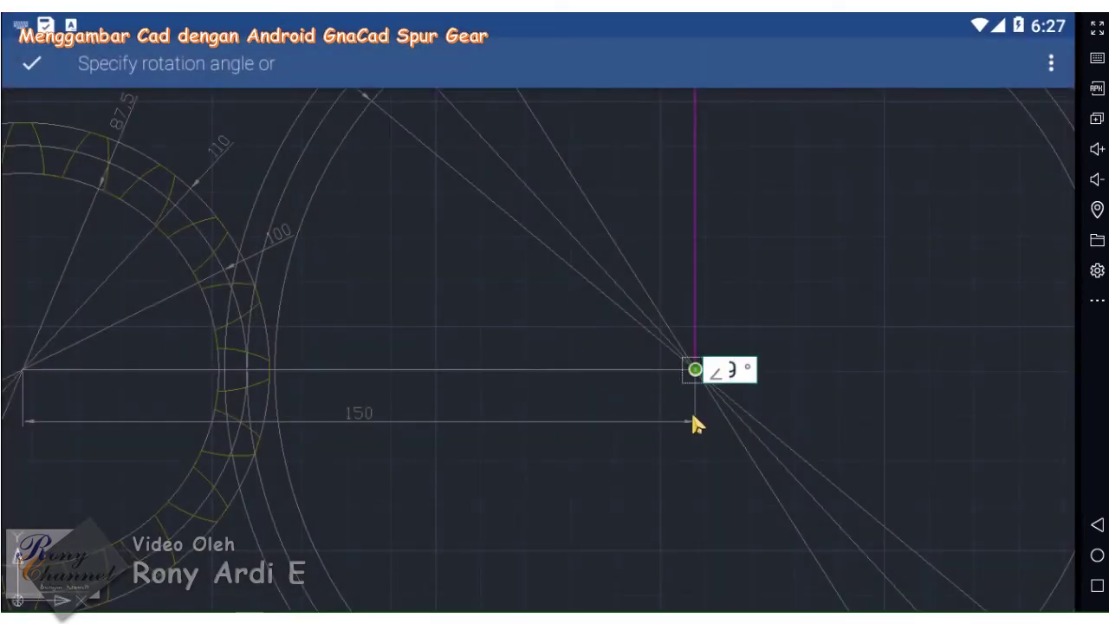
pyautogui.press('Return')
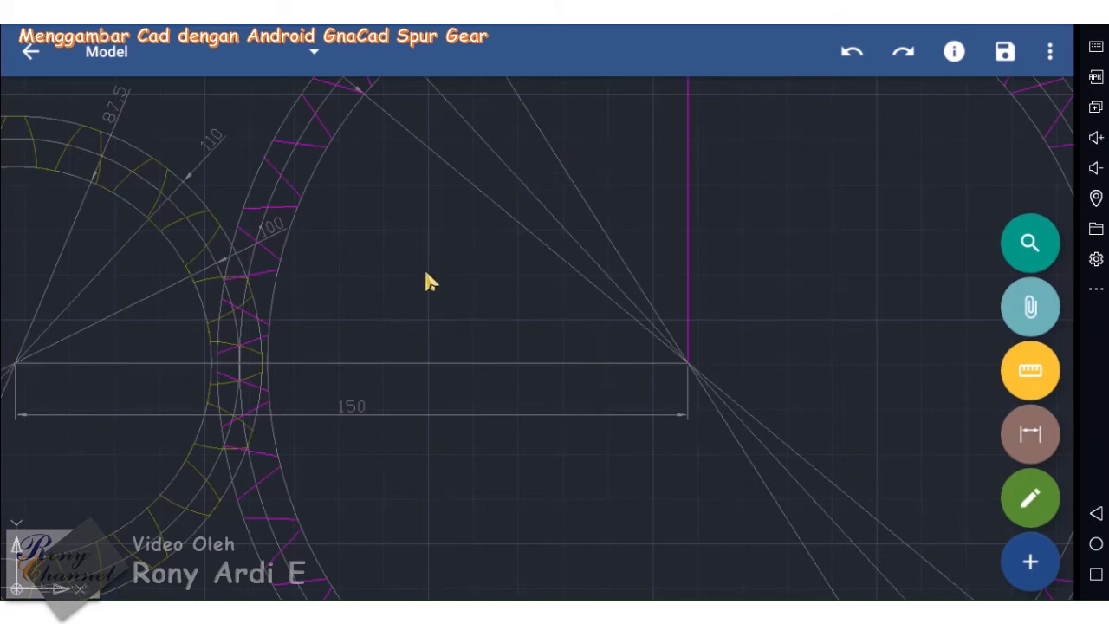
pyautogui.scroll(-5, 416, 299)
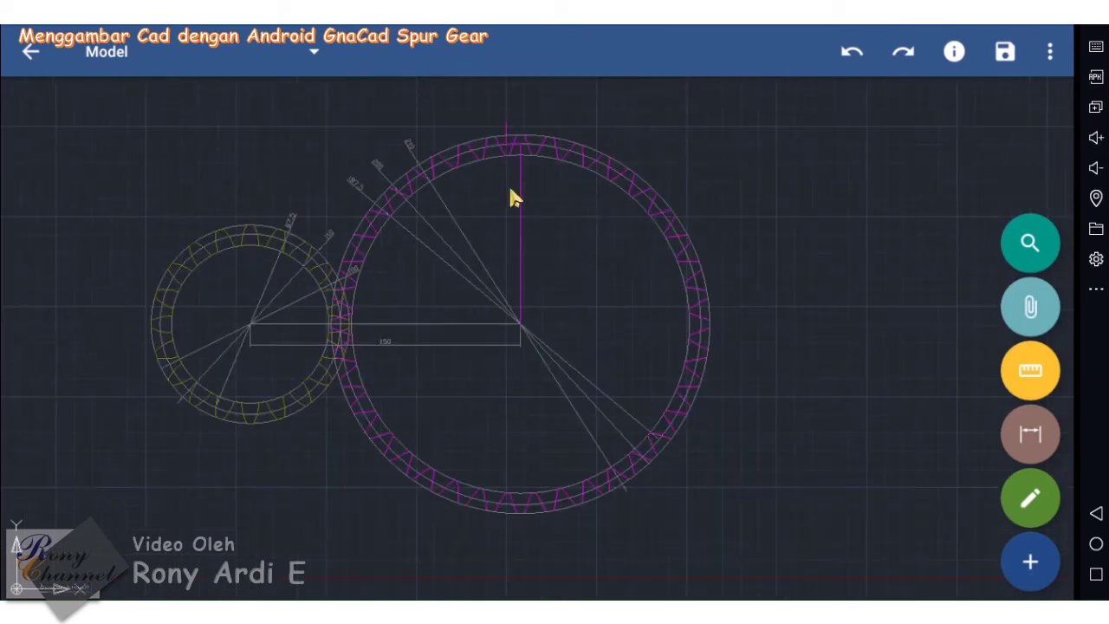
pyautogui.scroll(5, 511, 205)
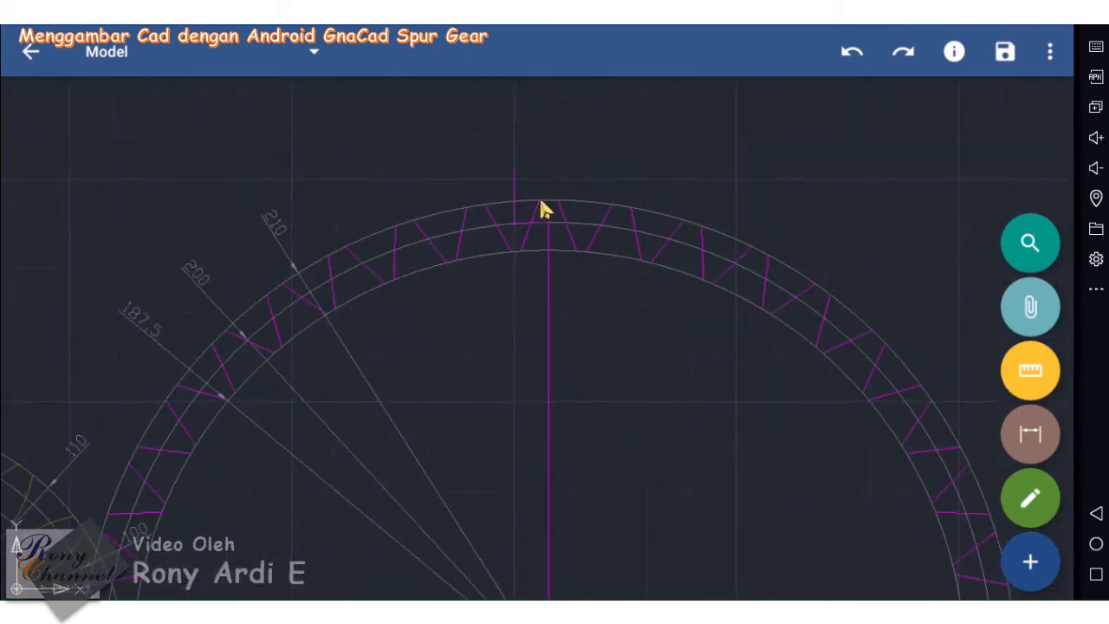
pyautogui.scroll(2, 554, 207)
pyautogui.scroll(-1, 595, 217)
pyautogui.scroll(-2, 596, 217)
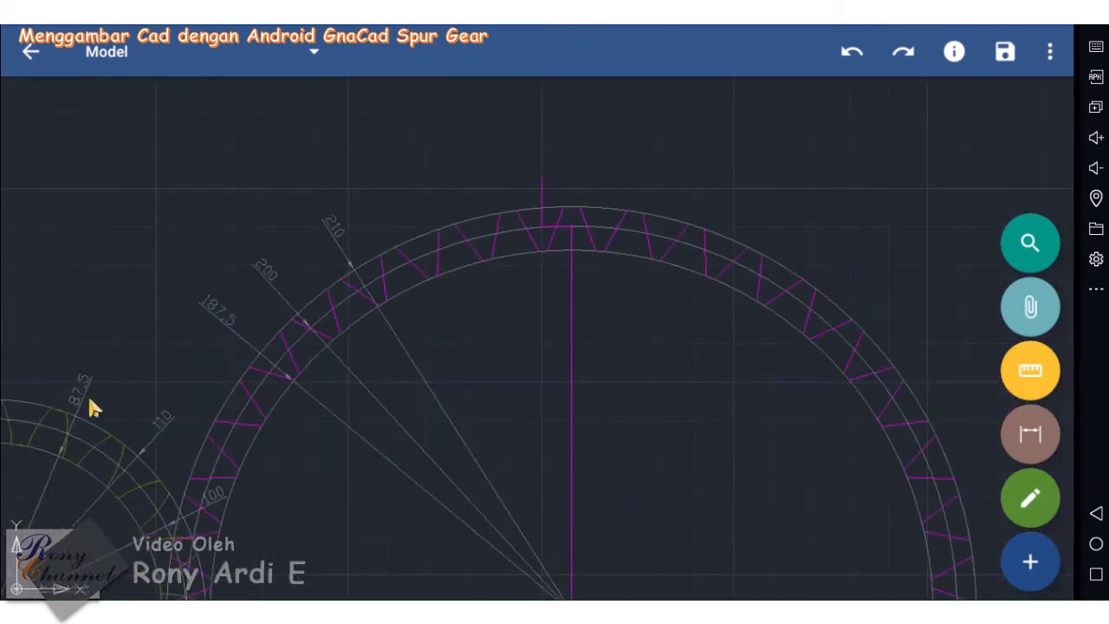
pyautogui.scroll(3, 598, 215)
pyautogui.scroll(2, 554, 216)
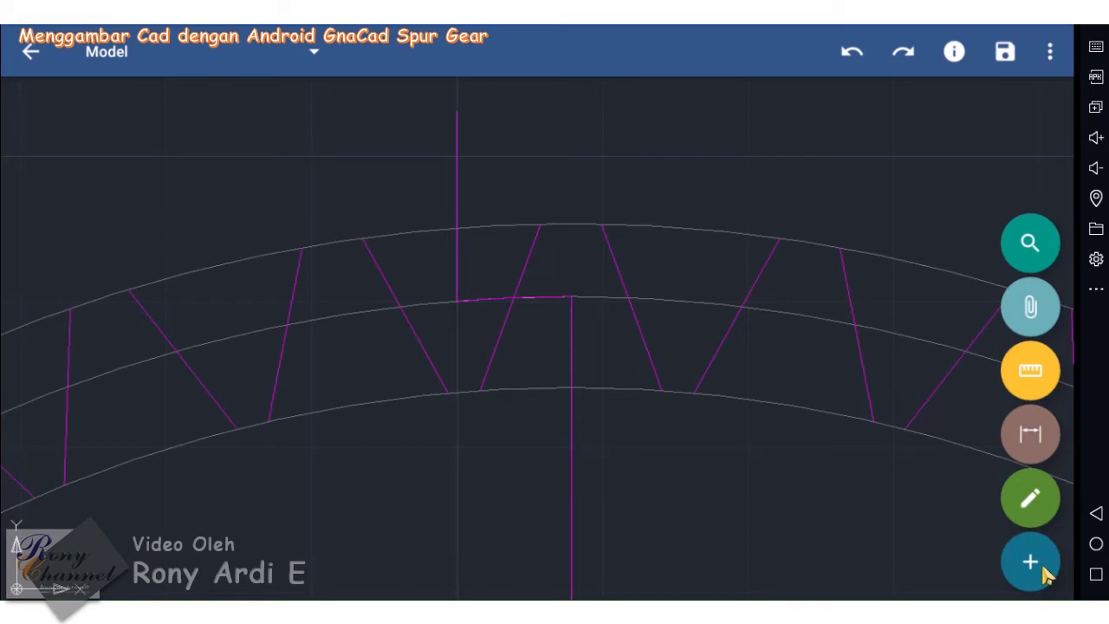
# - Select the three-point arc method from the Draw arc options
pyautogui.click(1043, 568)
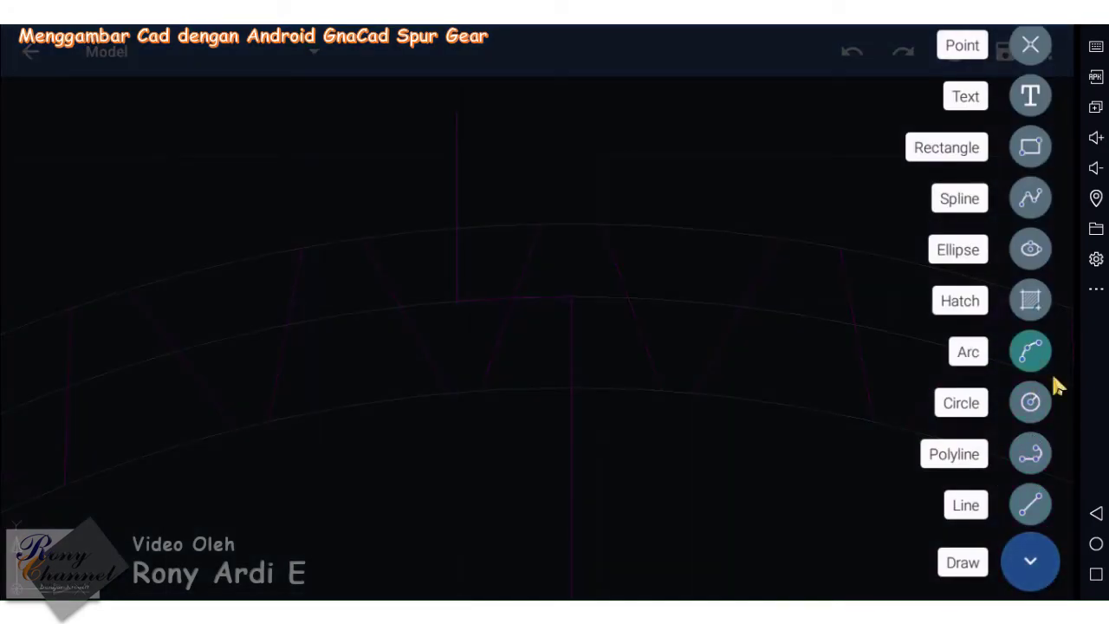
pyautogui.click(1030, 353)
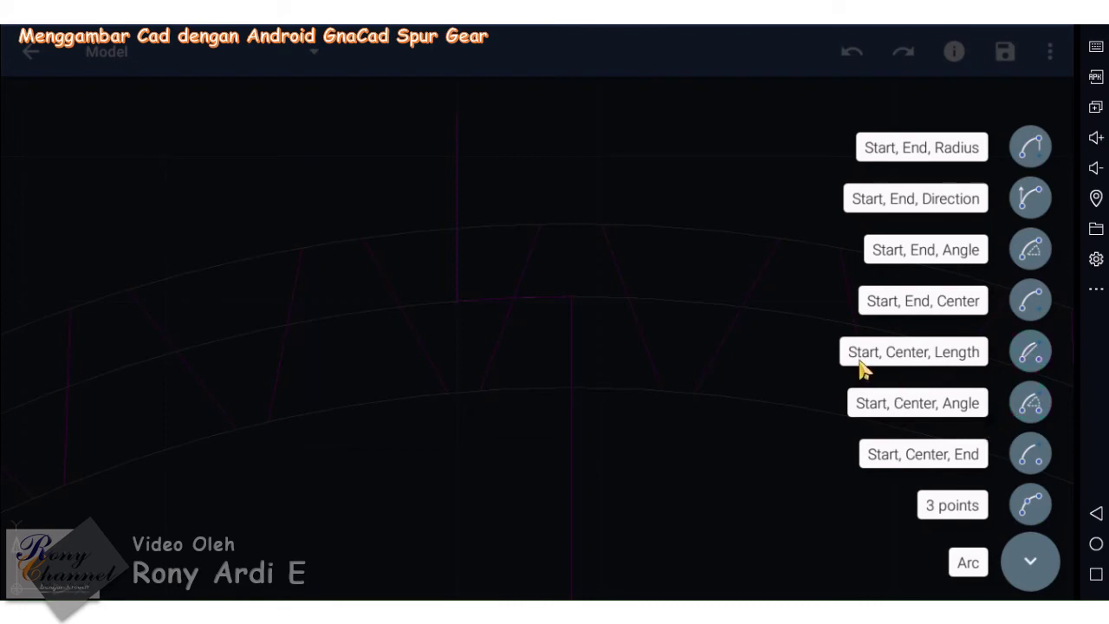
pyautogui.click(1030, 362)
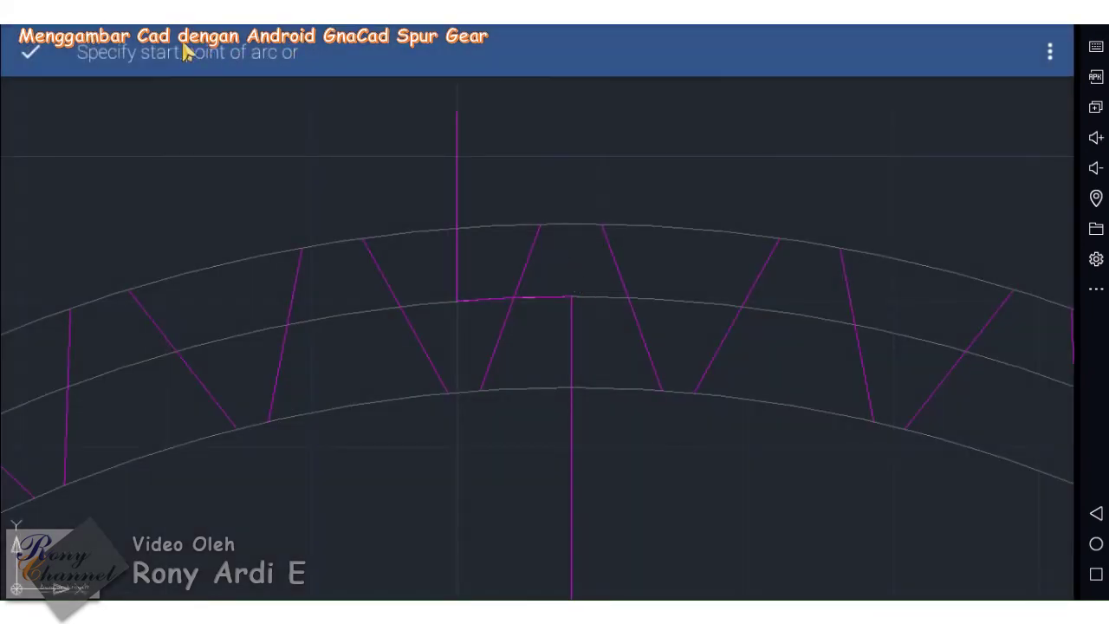
pyautogui.click(33, 53)
pyautogui.click(1022, 511)
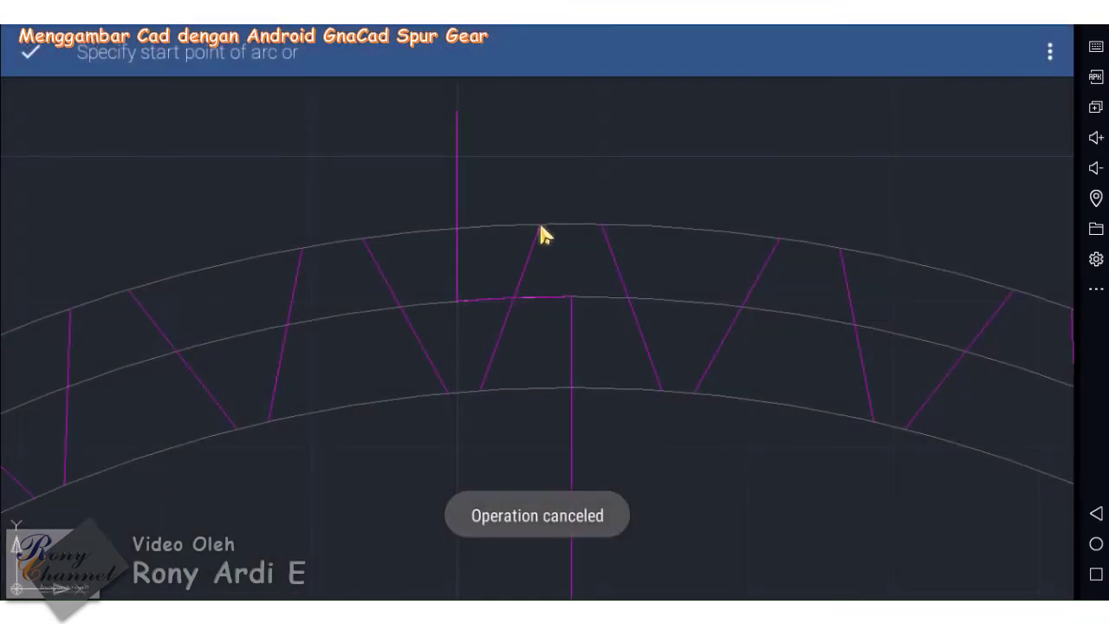
# - Draw a three-point arc from the left flank top, via the outer circle, to the right flank top
pyautogui.click(540, 226)
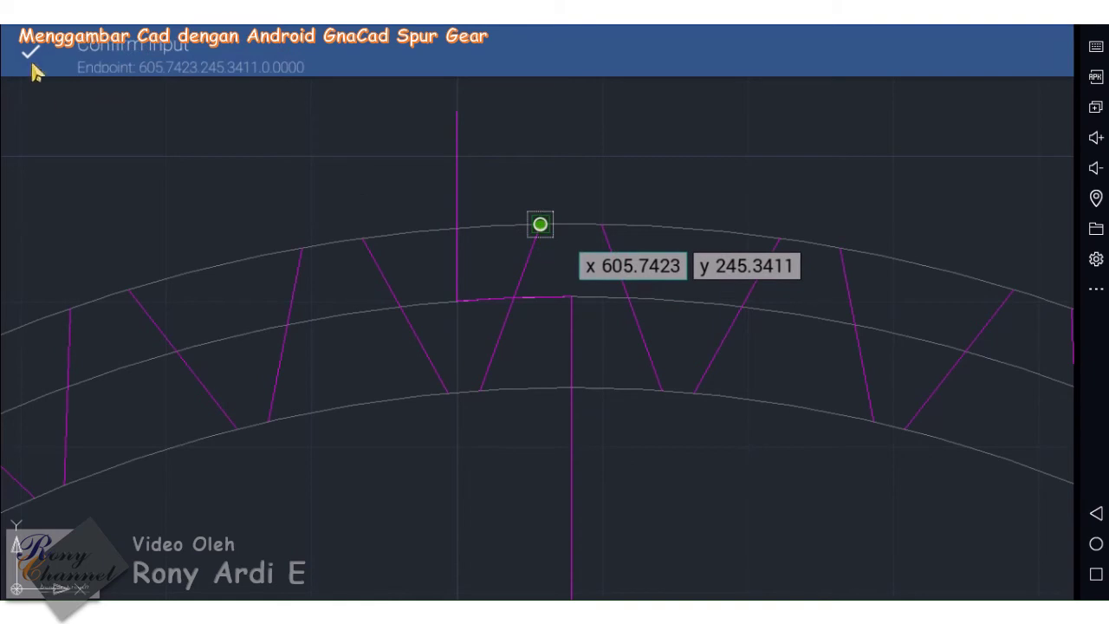
pyautogui.scroll(3, 572, 230)
pyautogui.scroll(2, 598, 255)
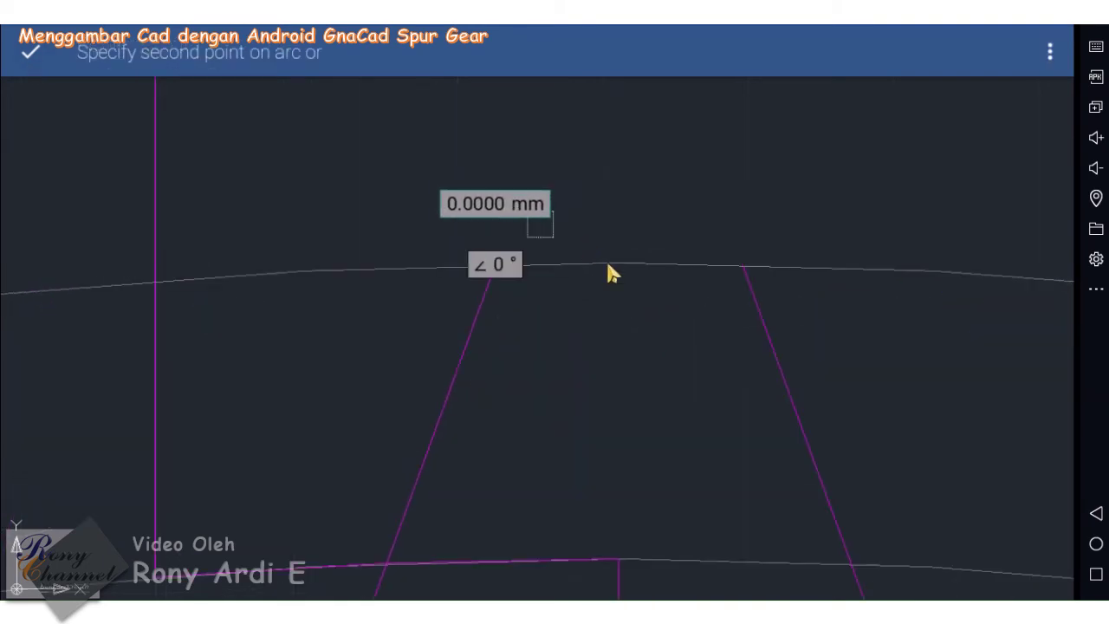
pyautogui.moveTo(610, 271); pyautogui.dragTo(627, 272)
pyautogui.click(30, 59)
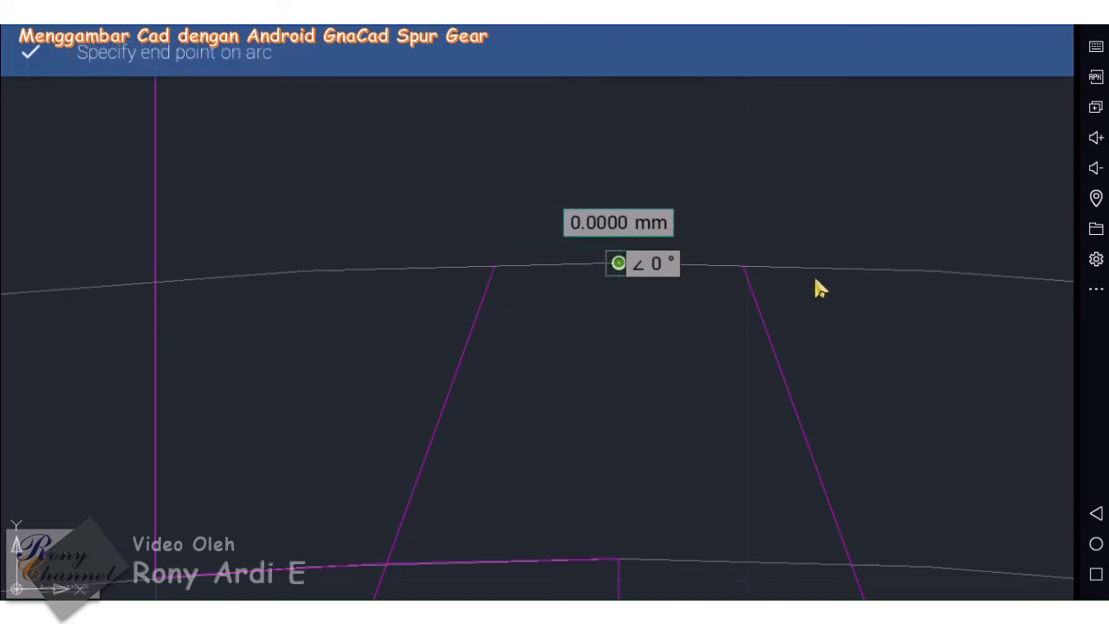
pyautogui.click(742, 267)
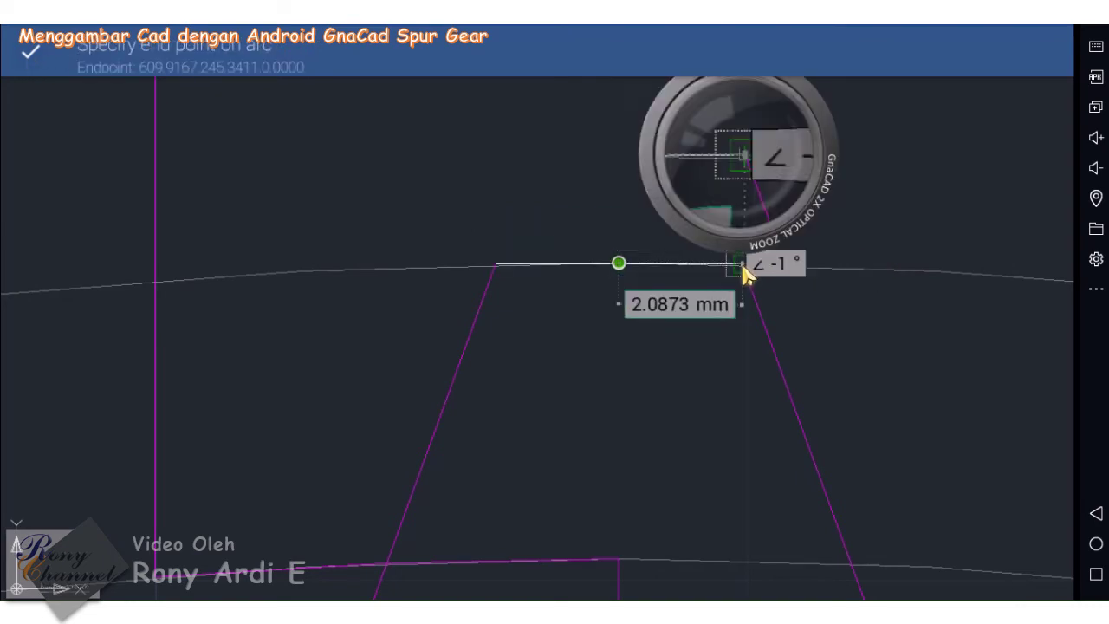
pyautogui.click(33, 53)
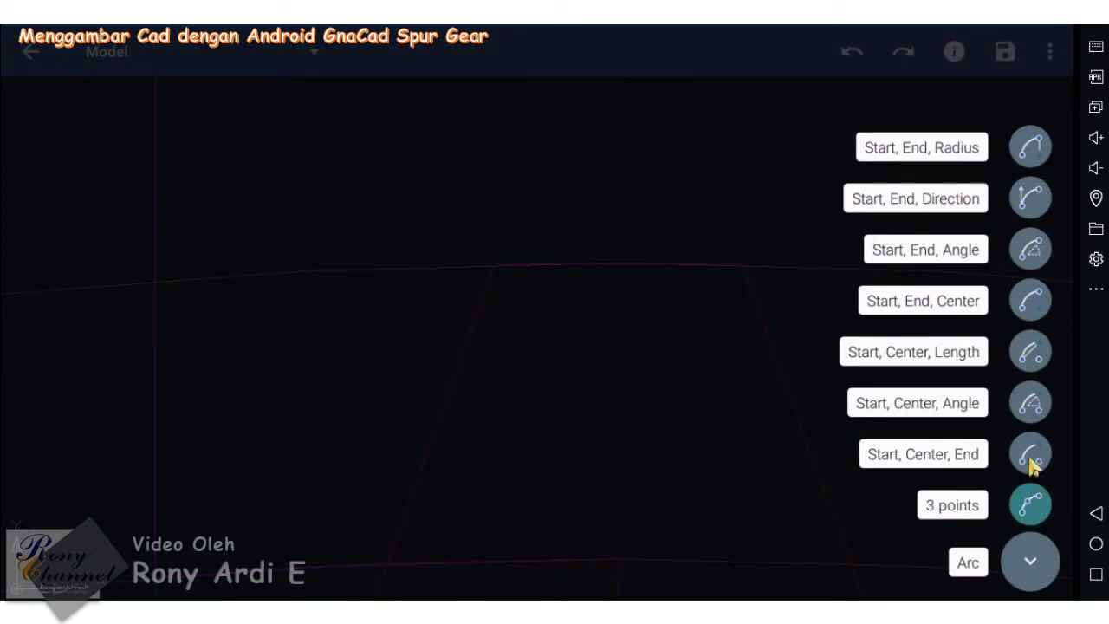
pyautogui.click(1031, 363)
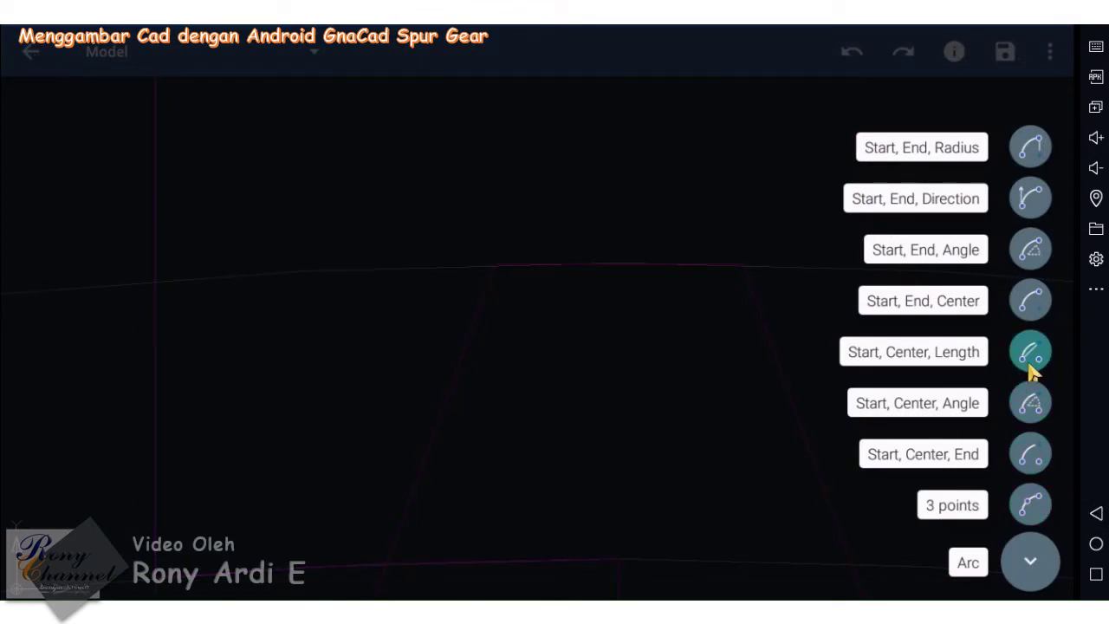
pyautogui.click(1037, 563)
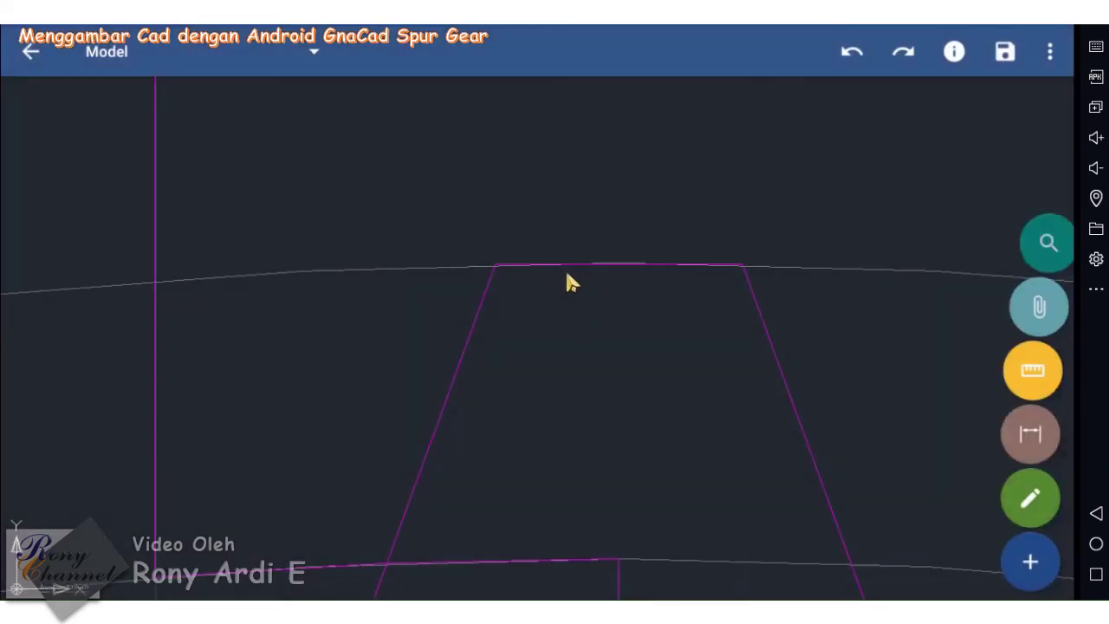
pyautogui.click(420, 197)
pyautogui.click(827, 336)
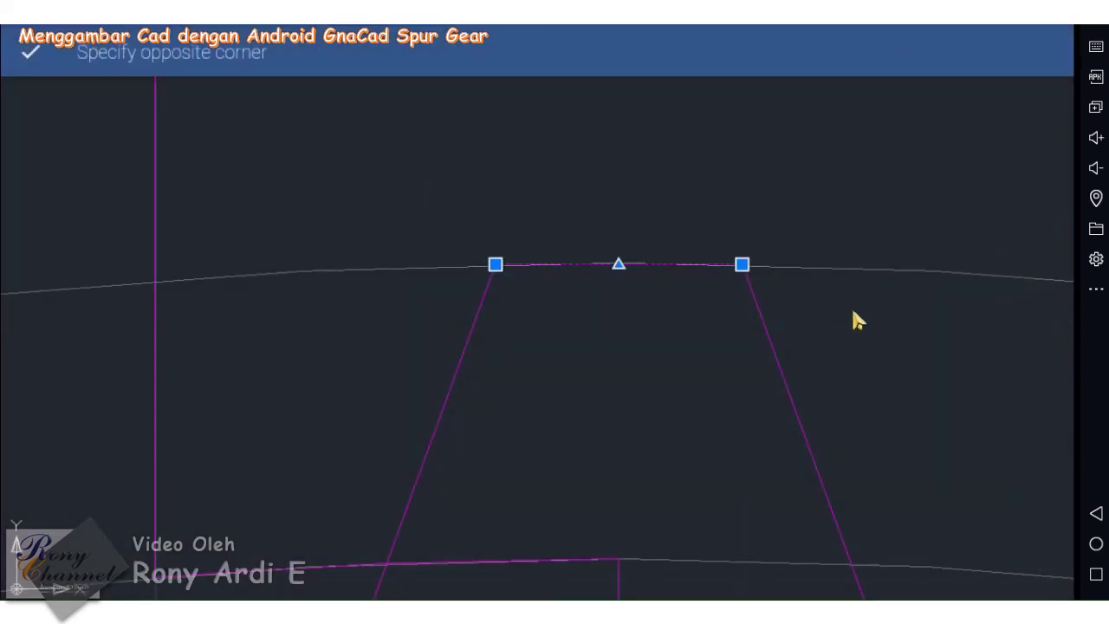
pyautogui.click(1003, 49)
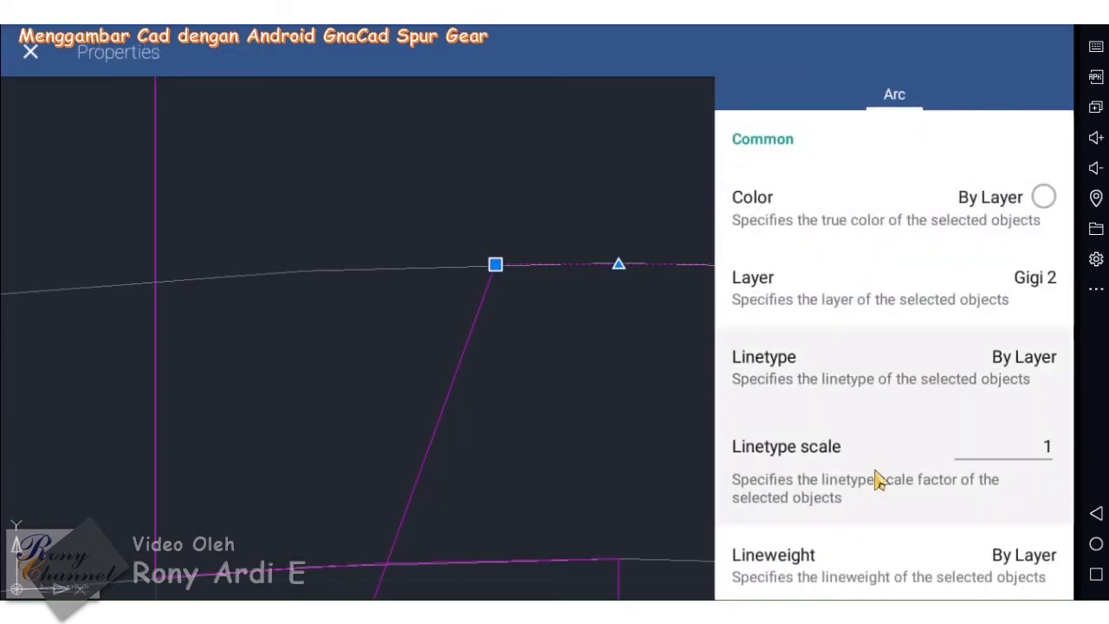
pyautogui.moveTo(878, 478)
pyautogui.mouseDown()
pyautogui.moveTo(871, 327)
pyautogui.moveTo(817, 230)
pyautogui.mouseUp()
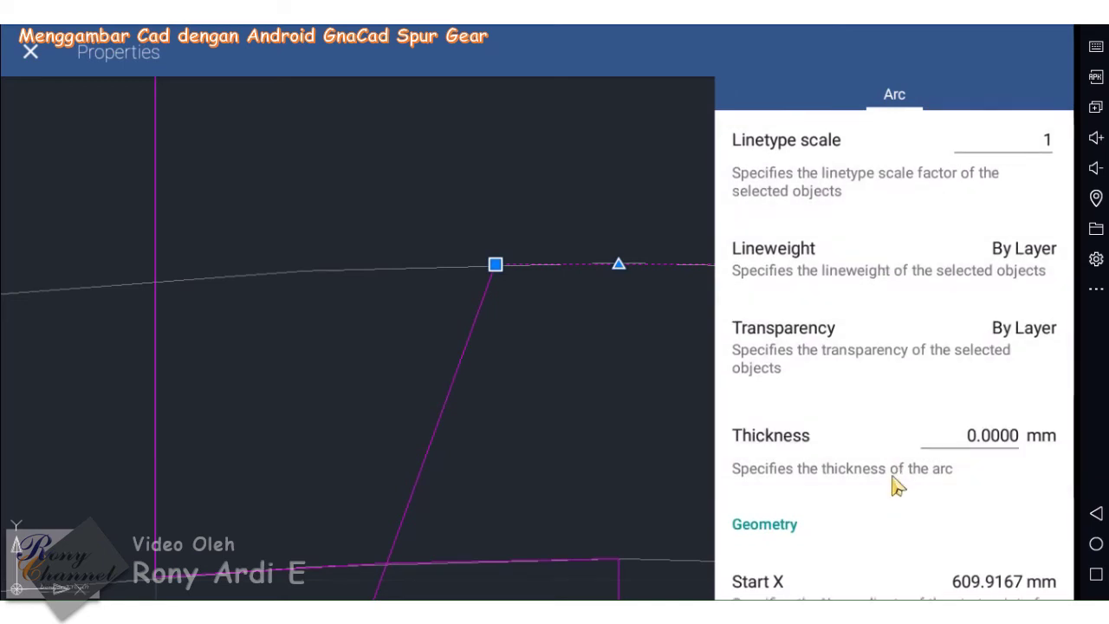
pyautogui.moveTo(895, 482); pyautogui.dragTo(908, 116)
pyautogui.scroll(-3, 925, 555)
pyautogui.moveTo(925, 554); pyautogui.dragTo(866, 277)
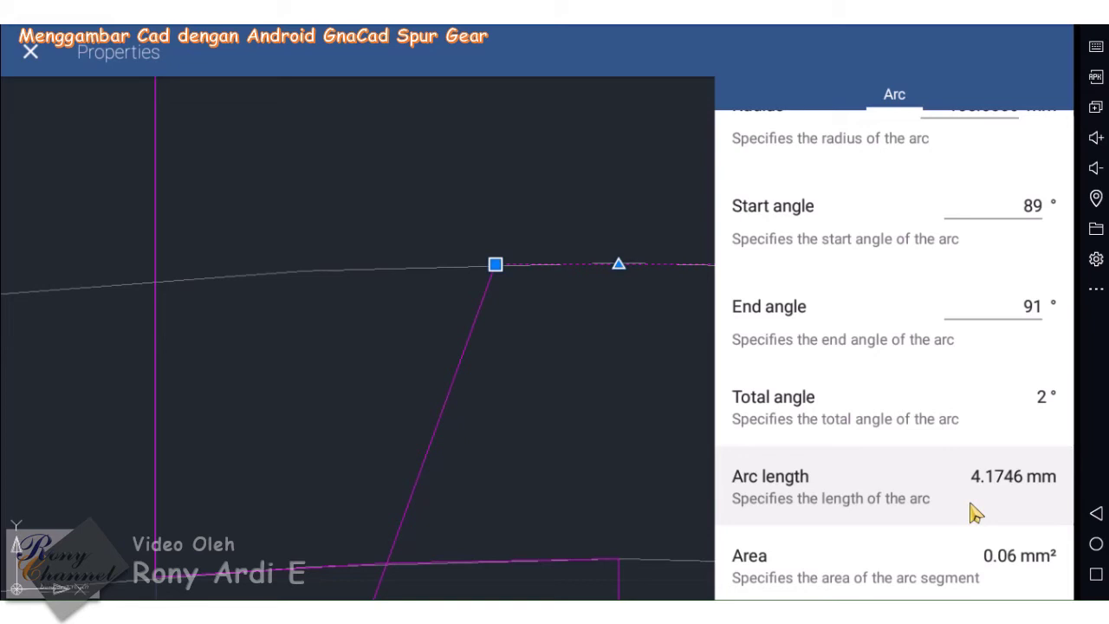
pyautogui.click(522, 284)
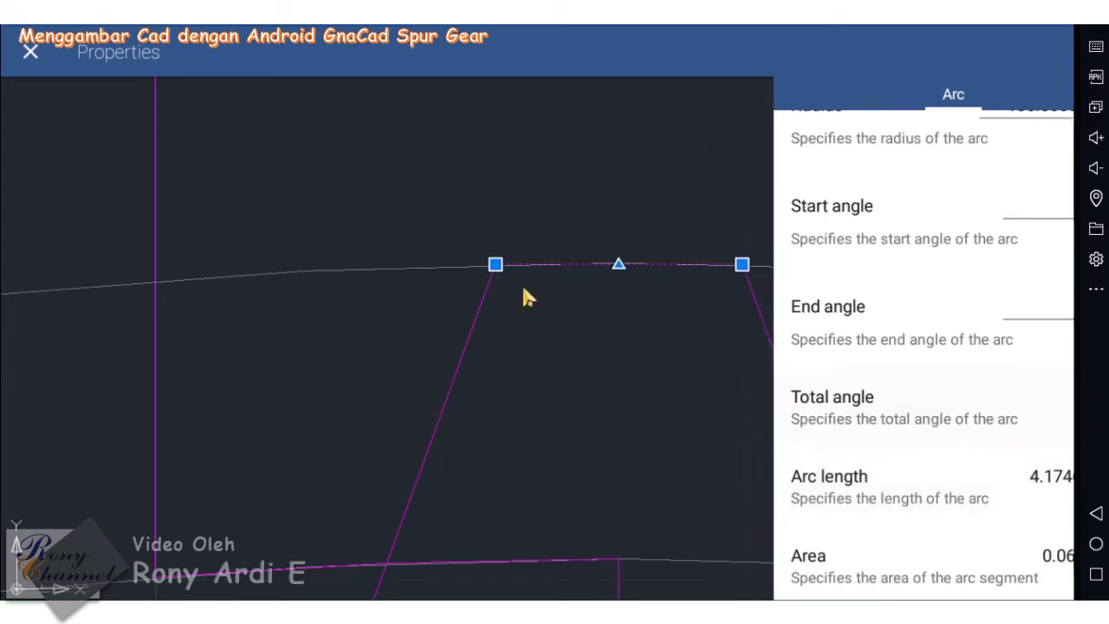
pyautogui.click(33, 53)
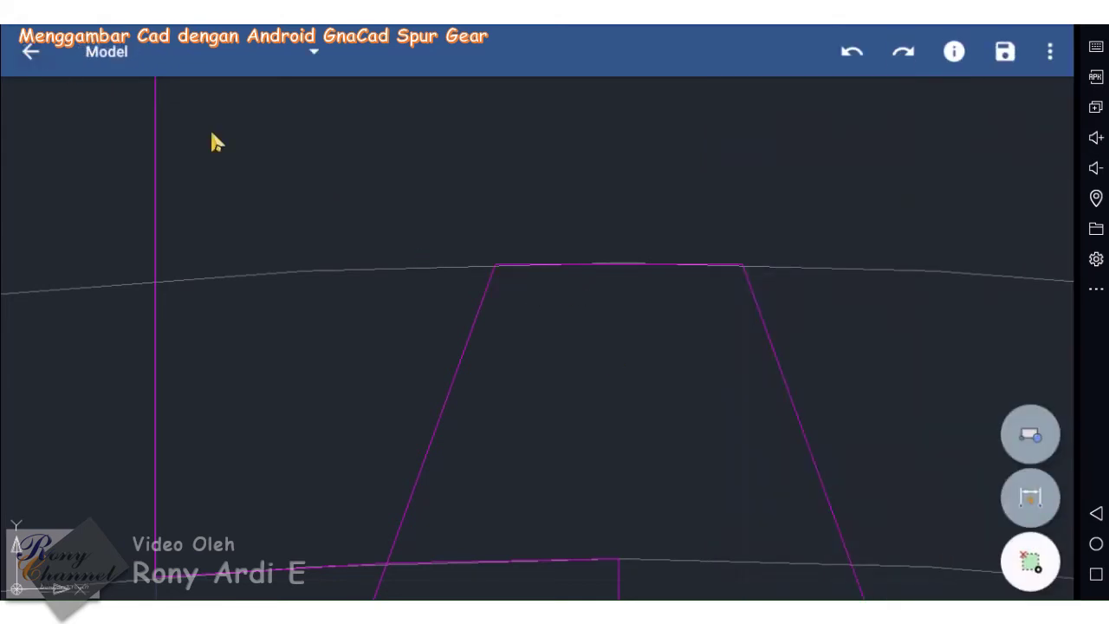
pyautogui.scroll(-1, 616, 117)
pyautogui.scroll(-3, 616, 117)
pyautogui.scroll(-2, 620, 133)
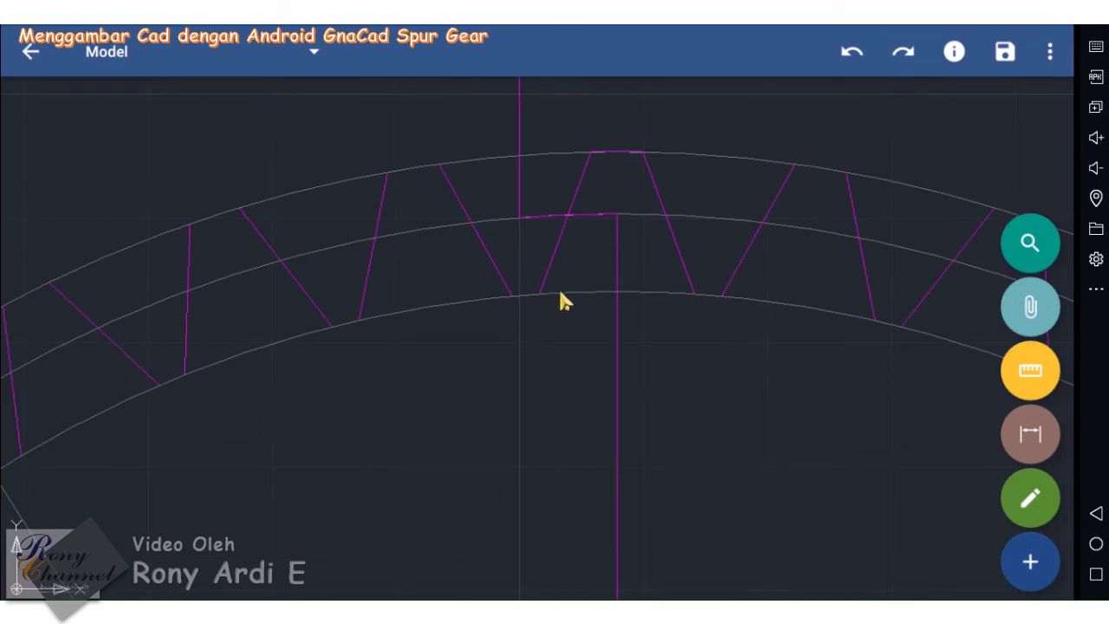
# - Choose the Start, Center, Length arc and start it at the inner circle's top
pyautogui.click(1034, 497)
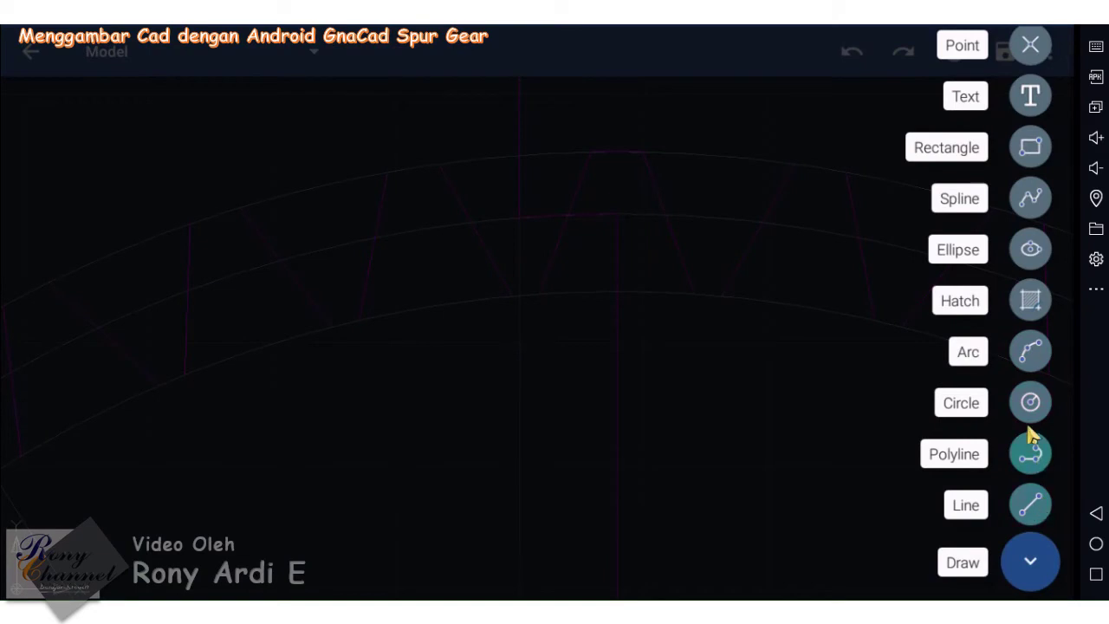
pyautogui.click(1030, 355)
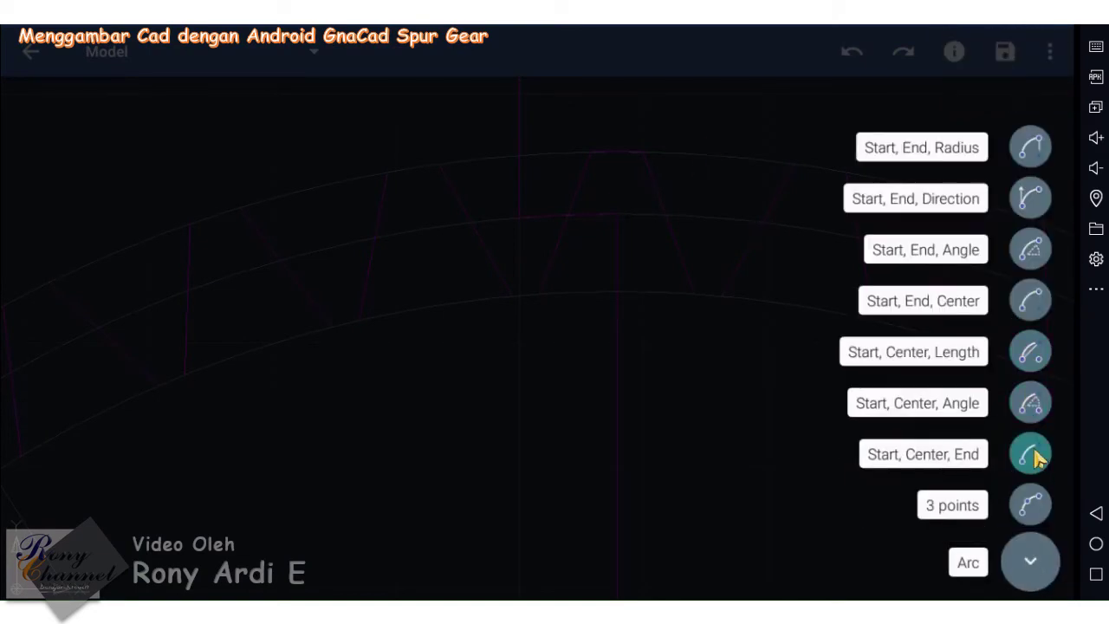
pyautogui.click(1031, 353)
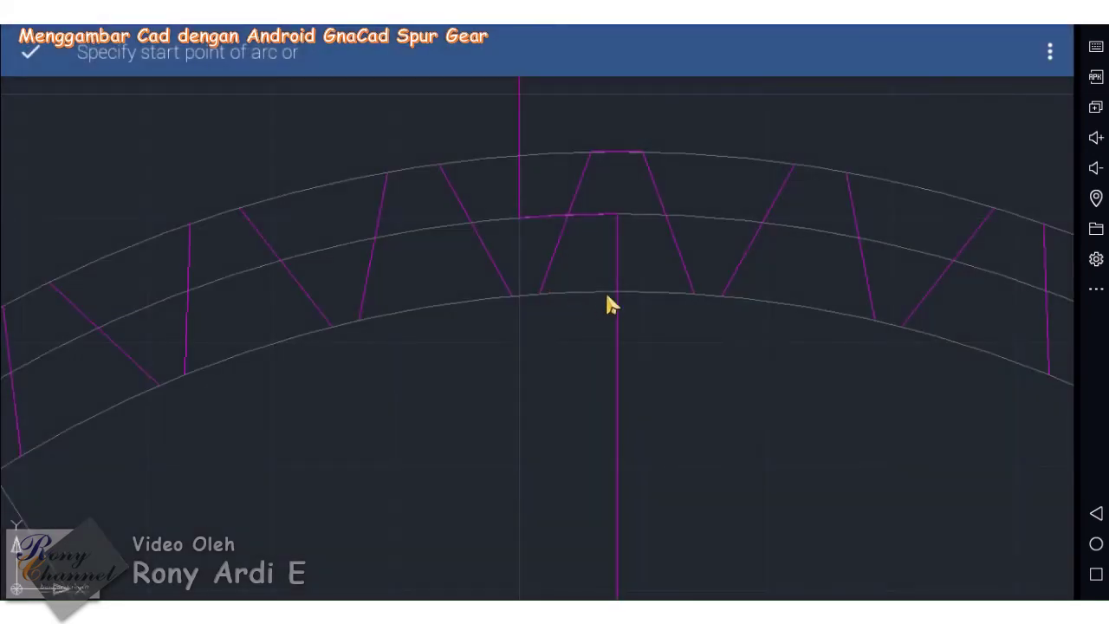
pyautogui.click(617, 297)
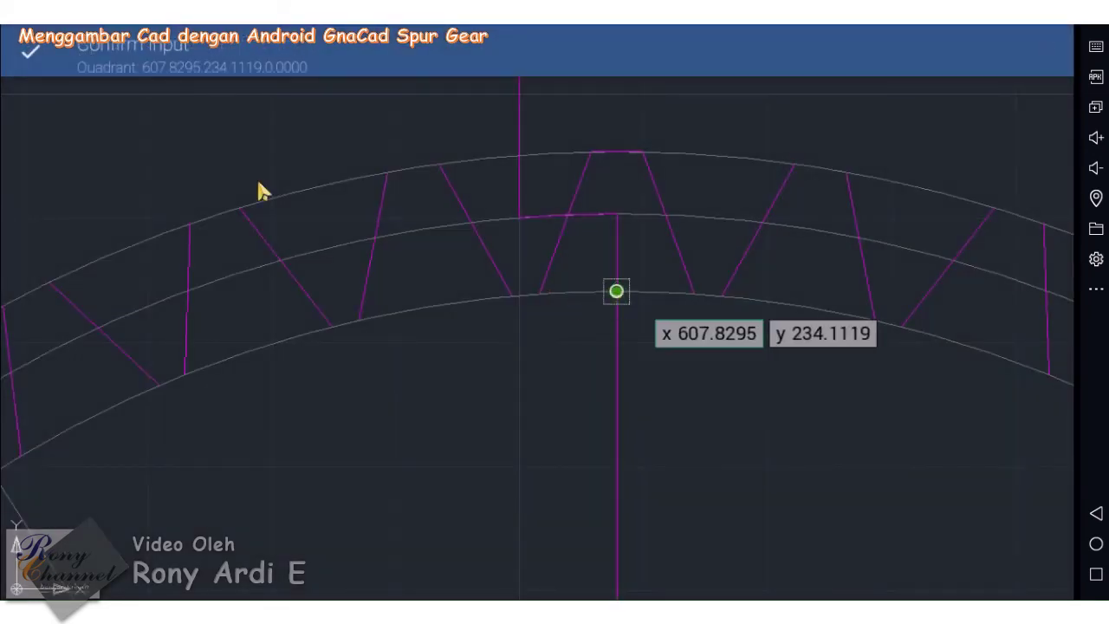
pyautogui.click(29, 59)
# - Centre the arc on the large gear's centre with a 4.1746 mm chord length
pyautogui.moveTo(571, 529); pyautogui.dragTo(546, 129)
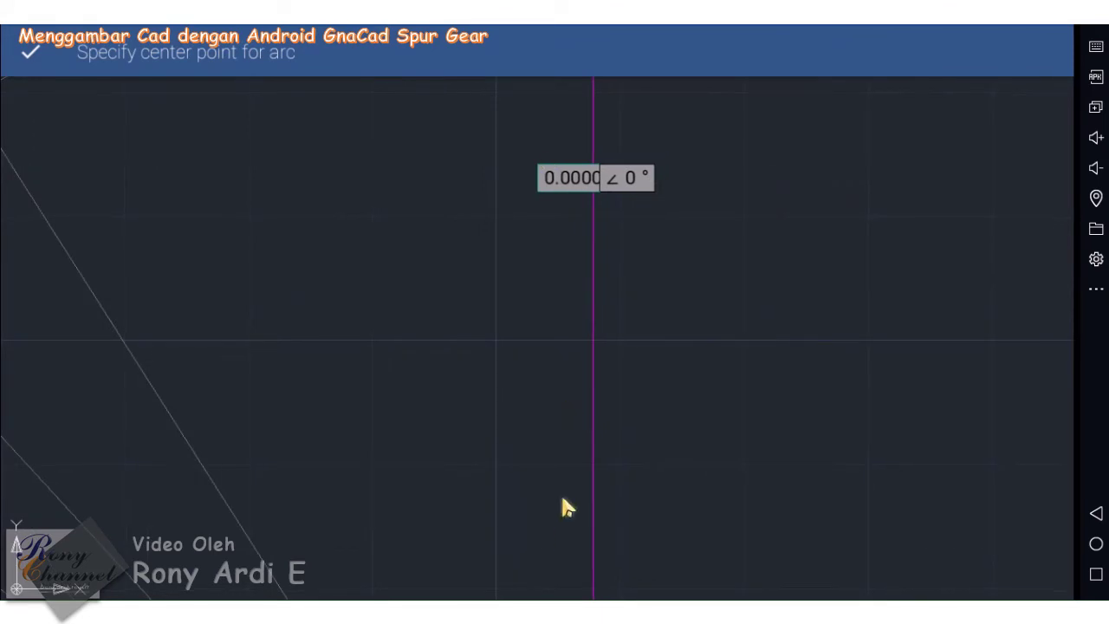
pyautogui.moveTo(564, 505); pyautogui.dragTo(569, 81)
pyautogui.moveTo(589, 562); pyautogui.dragTo(589, 260)
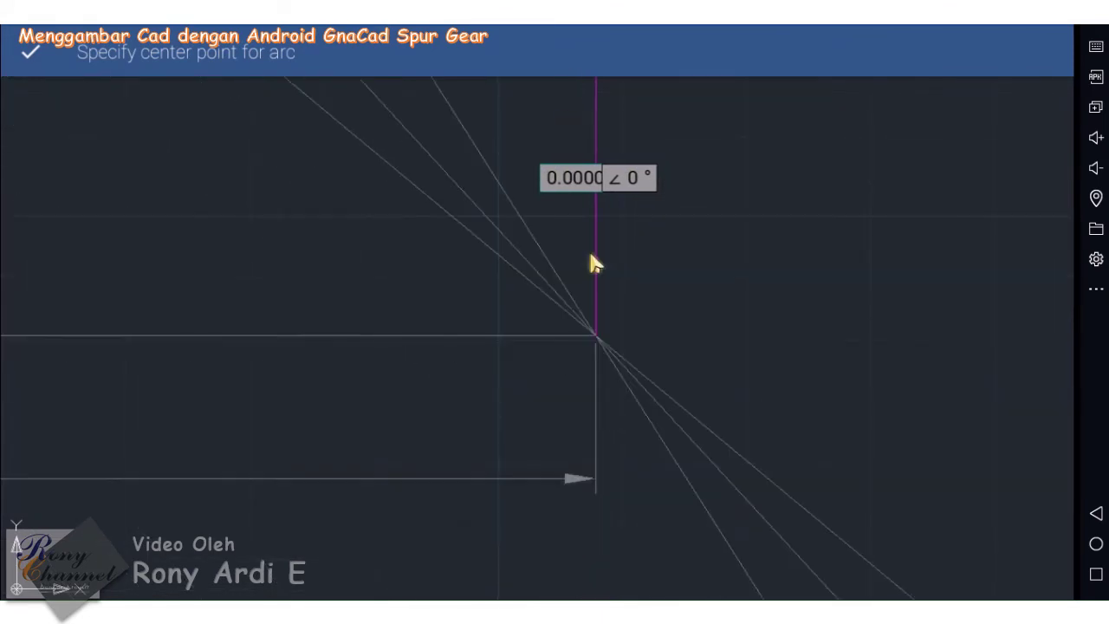
pyautogui.click(595, 342)
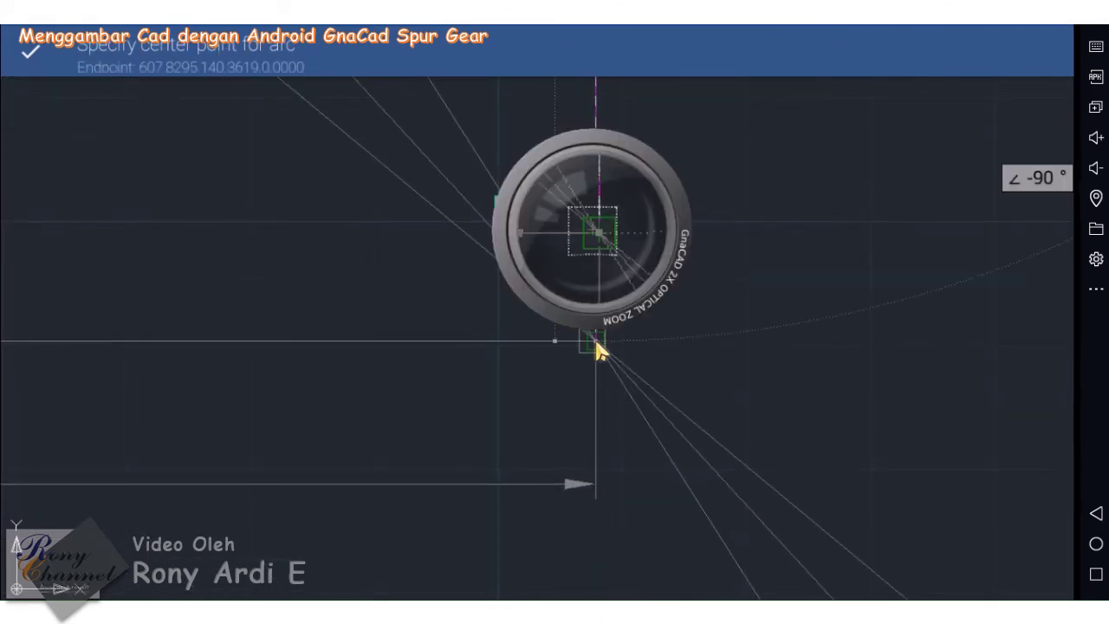
pyautogui.write('93.7500')
pyautogui.click(33, 54)
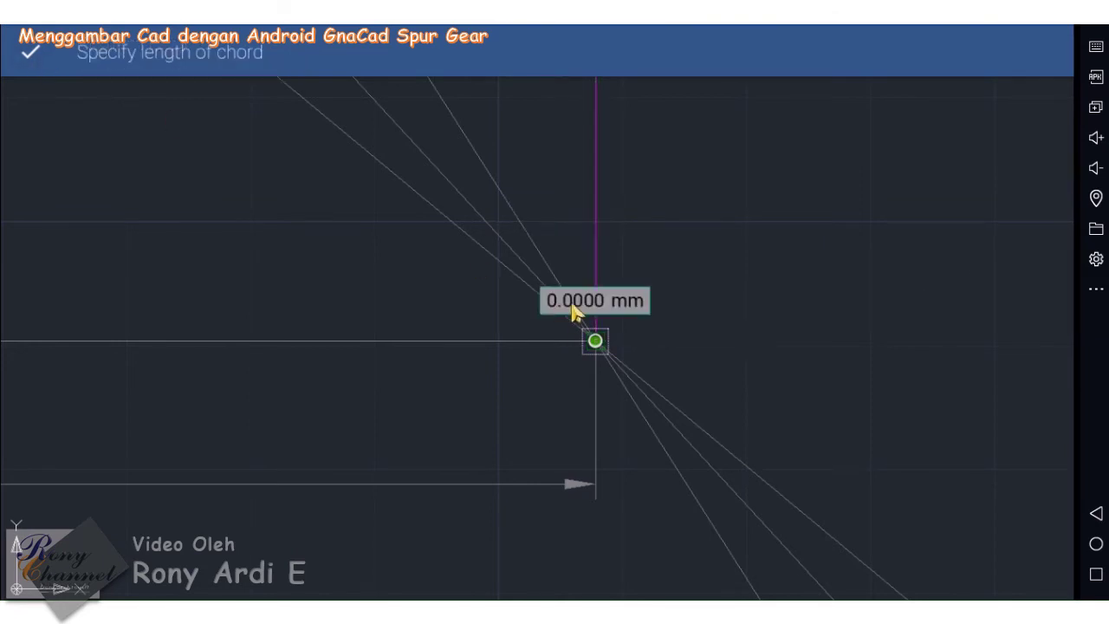
pyautogui.click(571, 305)
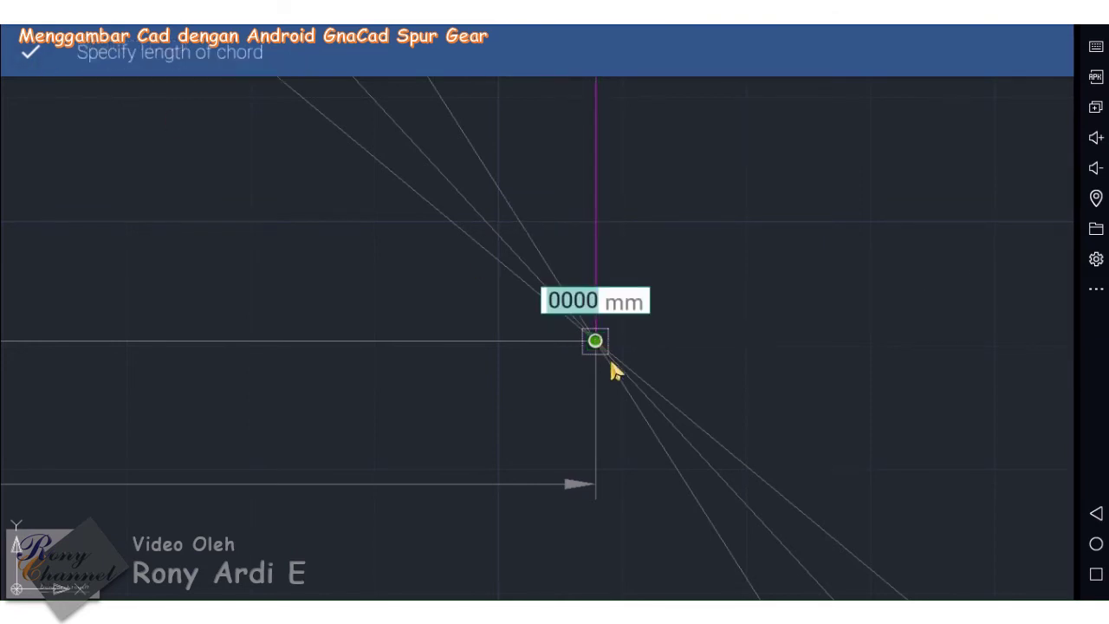
pyautogui.write('4.')
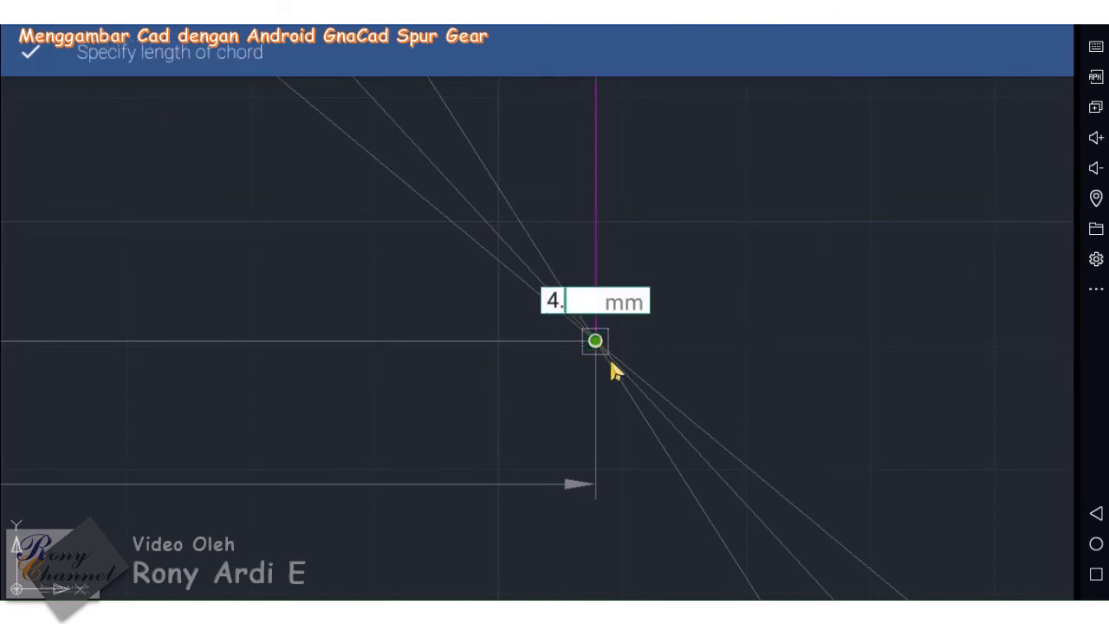
pyautogui.write('174')
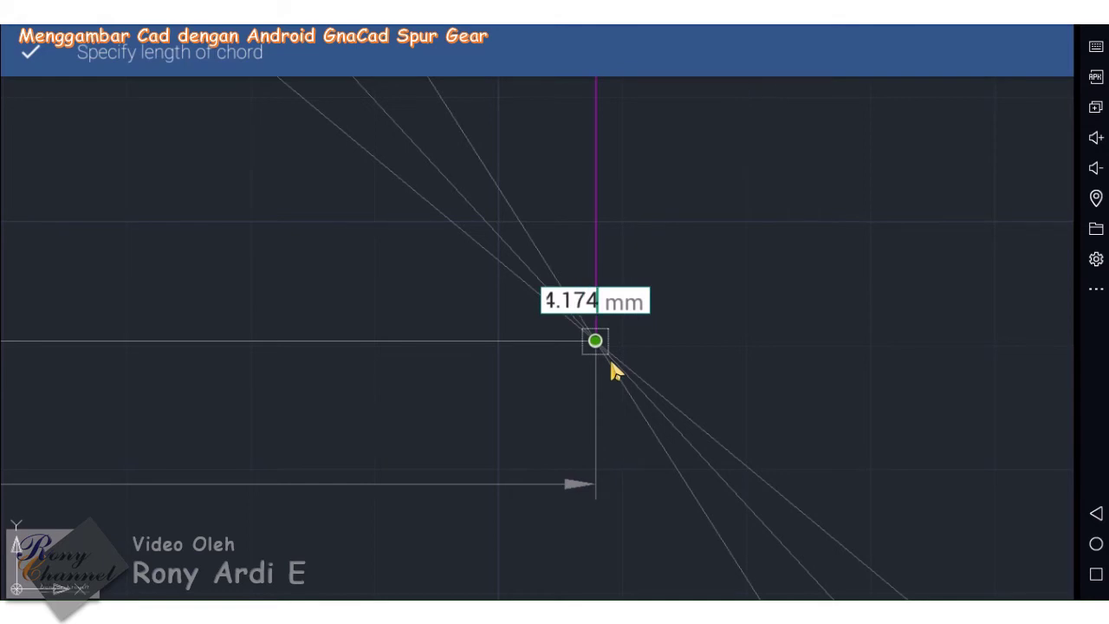
pyautogui.write('6')
pyautogui.press('Return')
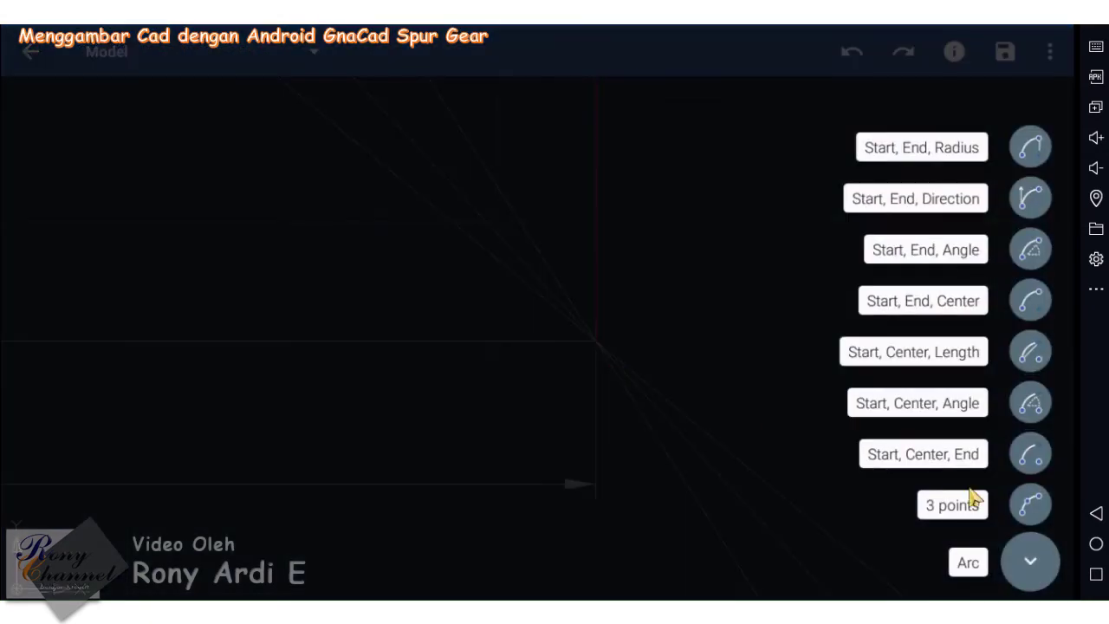
pyautogui.click(1031, 563)
# - Zoom in on the top tooth and clear an accidental tooth-line selection
pyautogui.click(1031, 578)
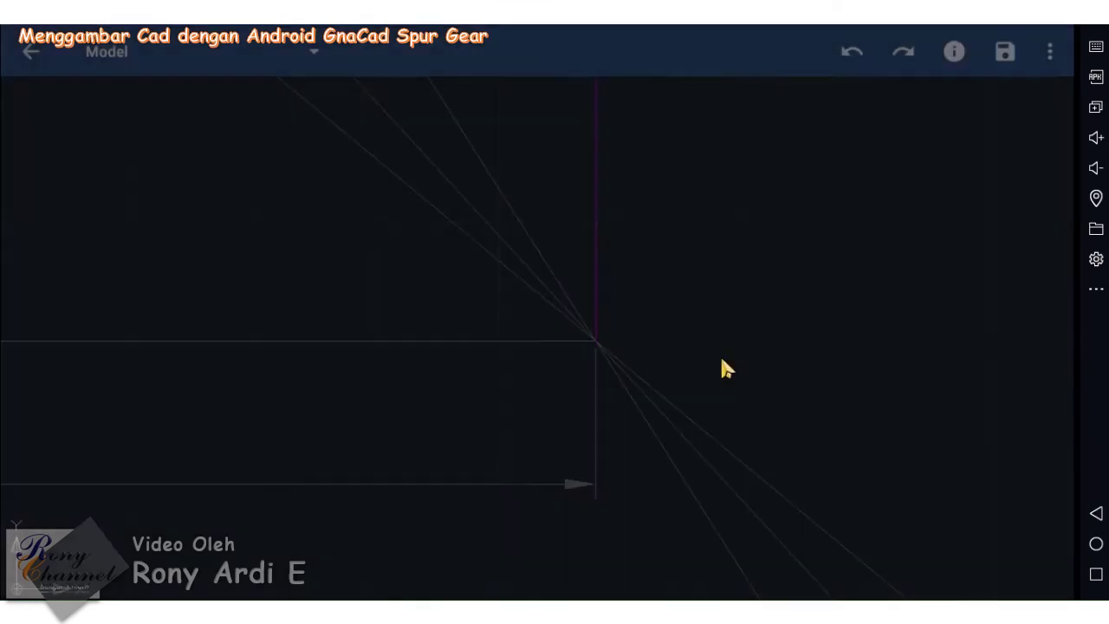
pyautogui.scroll(-2, 667, 465)
pyautogui.scroll(-3, 667, 466)
pyautogui.scroll(-3, 667, 468)
pyautogui.scroll(2, 662, 223)
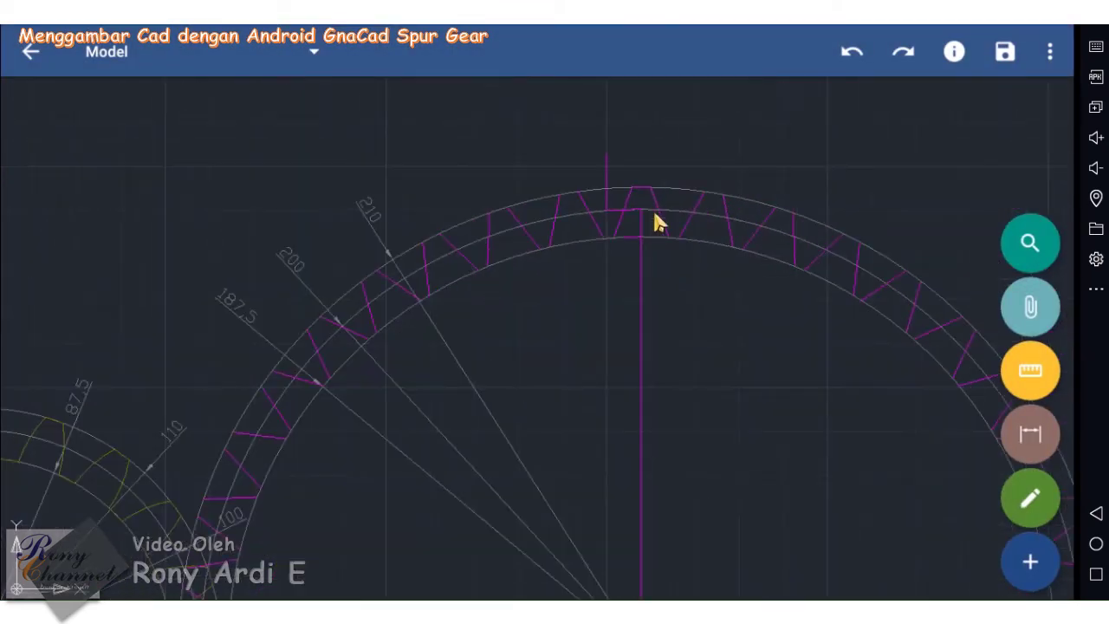
pyautogui.scroll(2, 637, 228)
pyautogui.scroll(2, 589, 217)
pyautogui.click(581, 242)
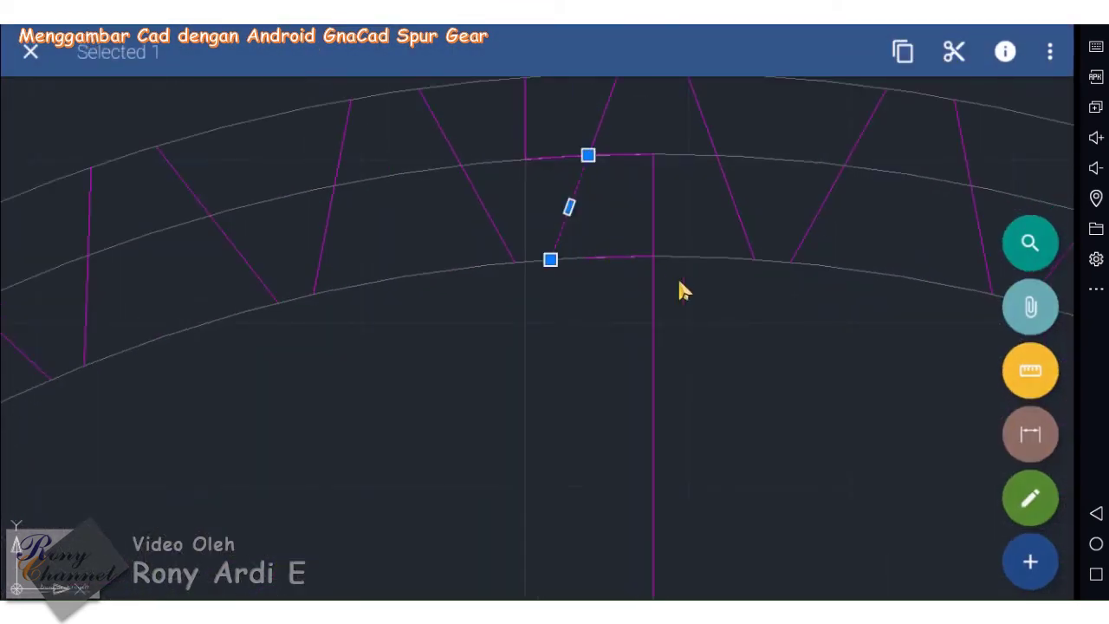
pyautogui.click(690, 285)
pyautogui.click(40, 69)
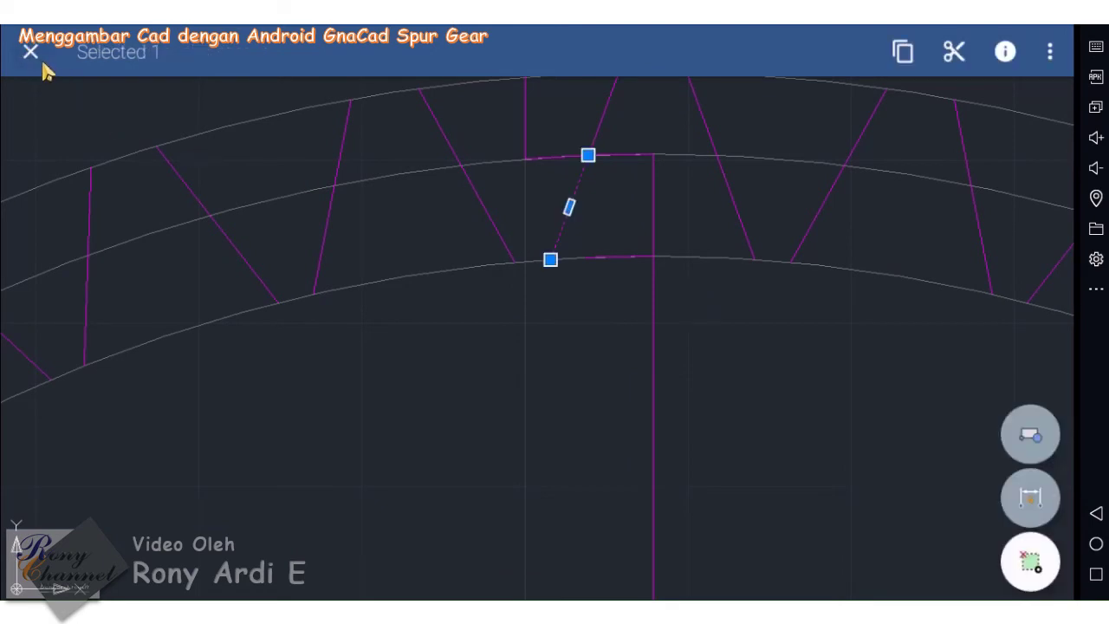
pyautogui.click(41, 67)
# - Select the short arc and verify in Properties it spans 90° to 93° with 4.1746 mm length
pyautogui.scroll(2, 577, 248)
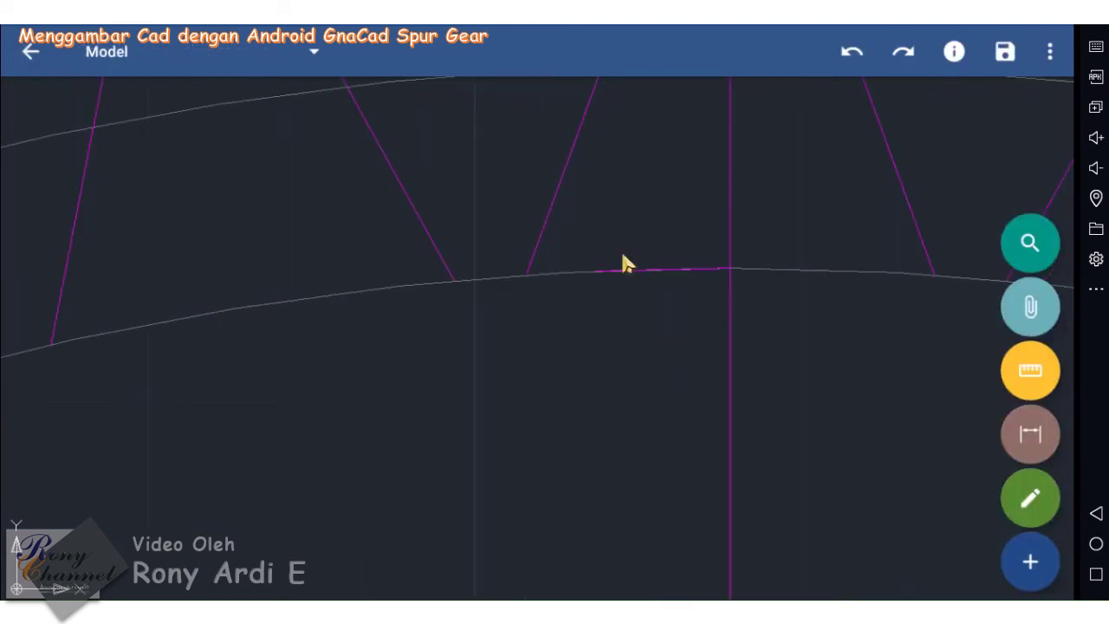
pyautogui.click(577, 228)
pyautogui.click(769, 338)
pyautogui.click(1003, 51)
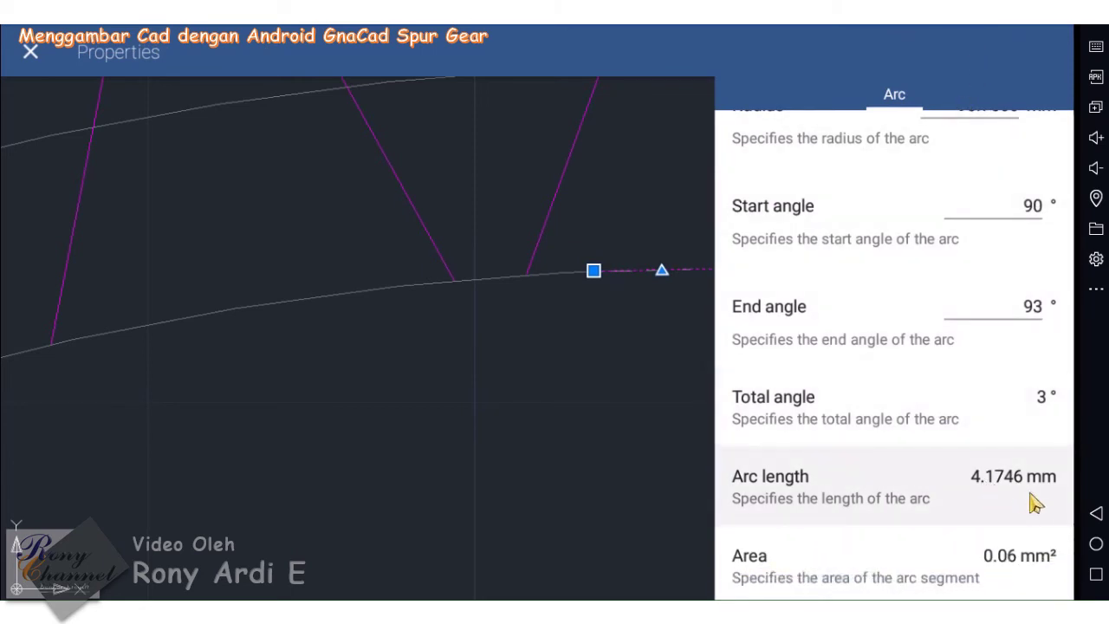
pyautogui.click(30, 52)
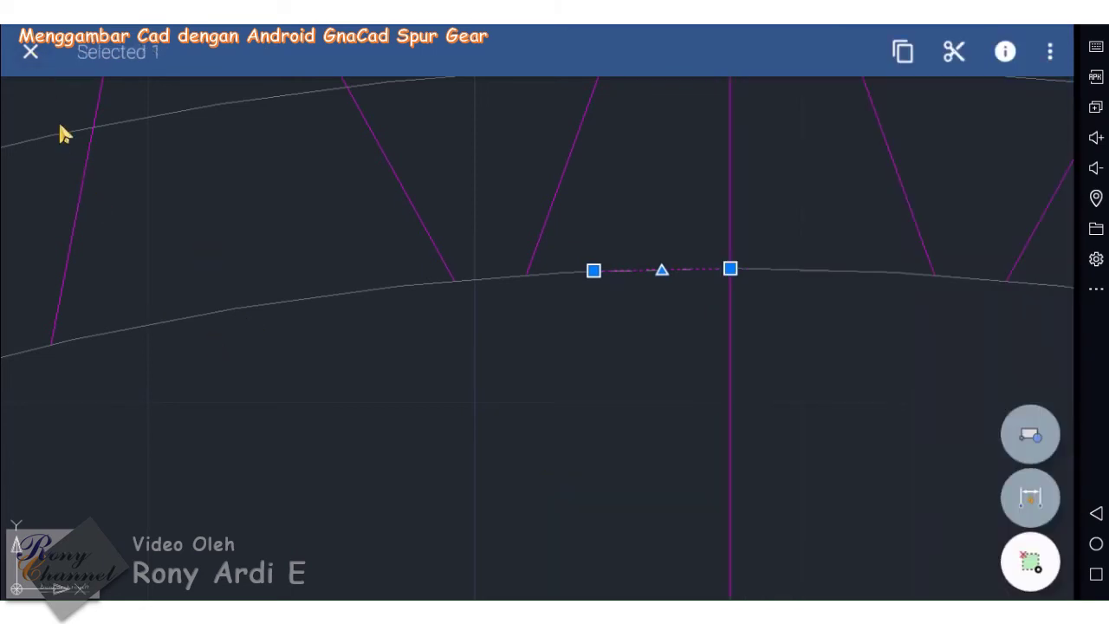
pyautogui.click(31, 53)
pyautogui.scroll(-2, 621, 376)
pyautogui.scroll(-2, 618, 231)
pyautogui.scroll(-2, 623, 168)
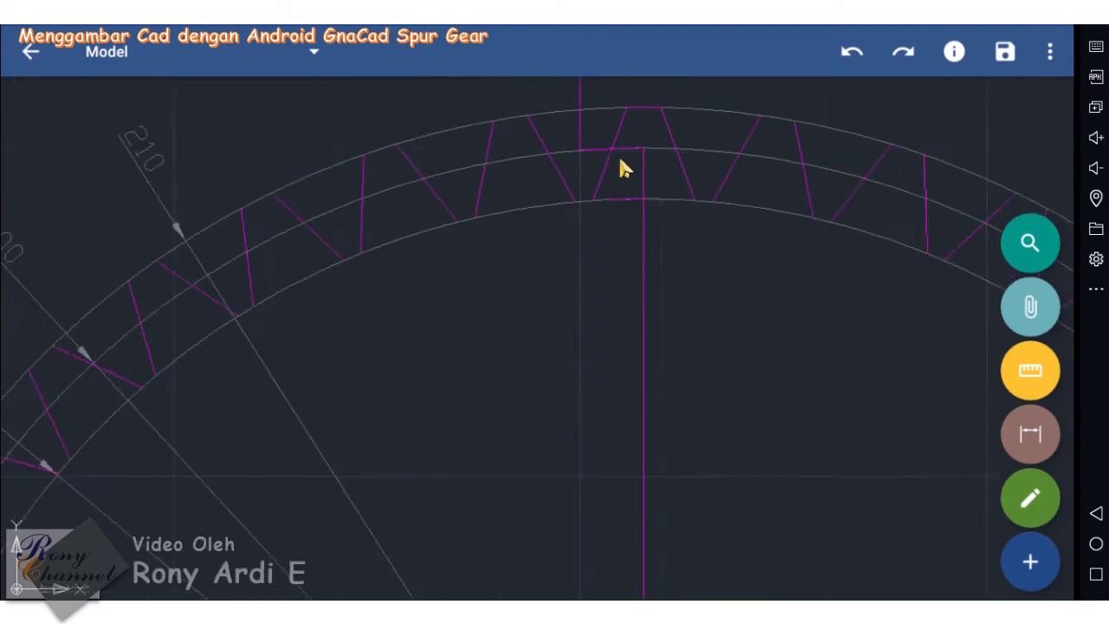
pyautogui.scroll(-2, 621, 168)
pyautogui.click(1028, 562)
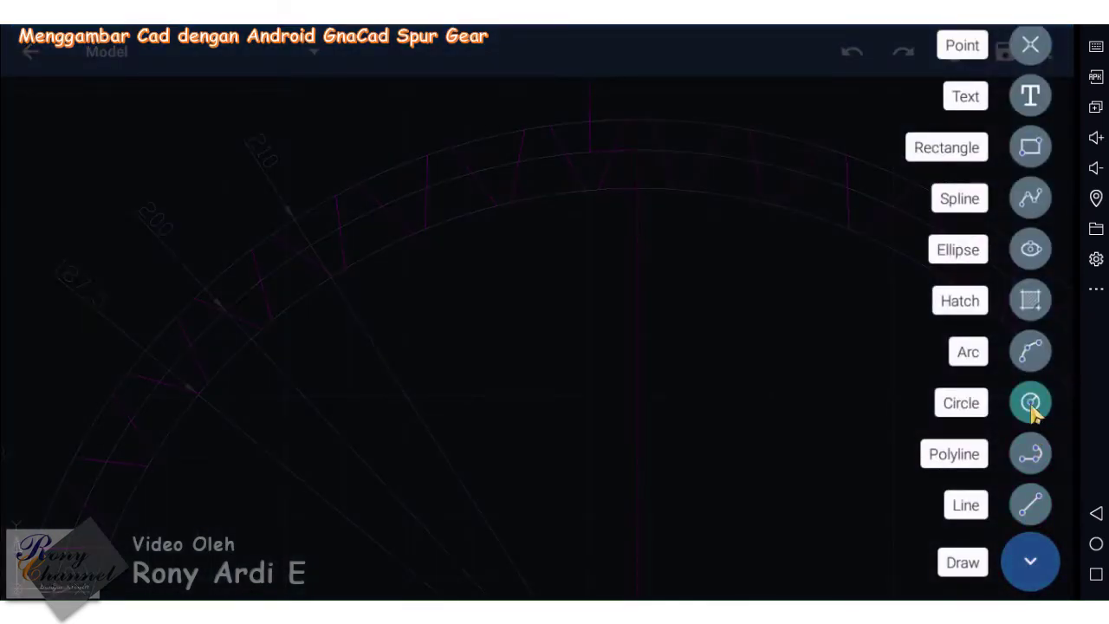
# - Draw a 93.75 mm radius circle centred on the large gear's centre, passing through the inner circle's top
pyautogui.click(1029, 401)
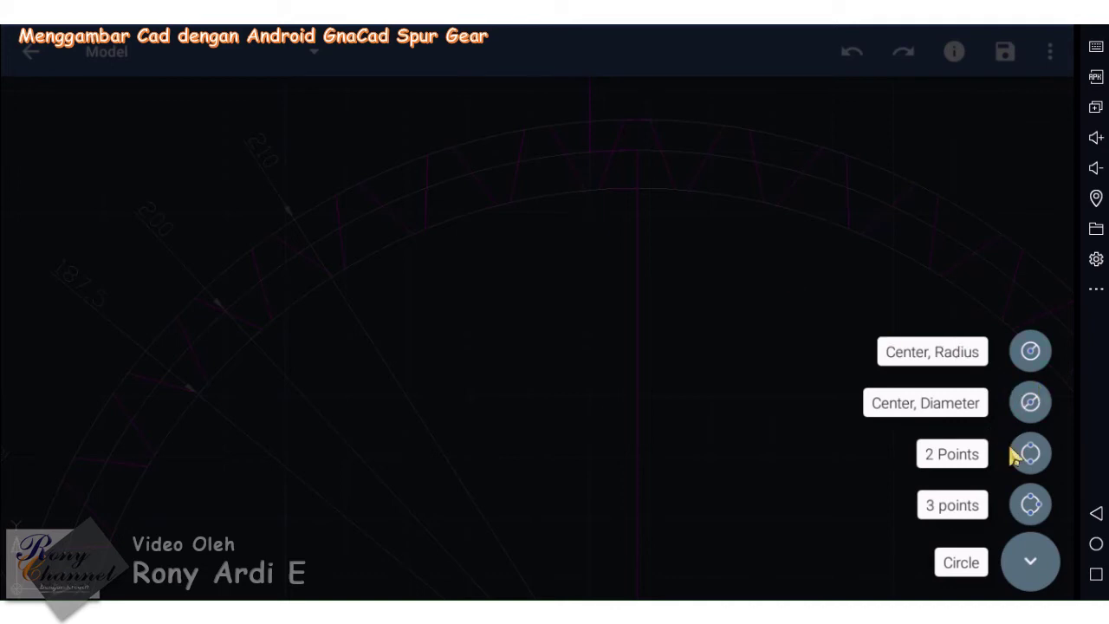
pyautogui.click(1030, 352)
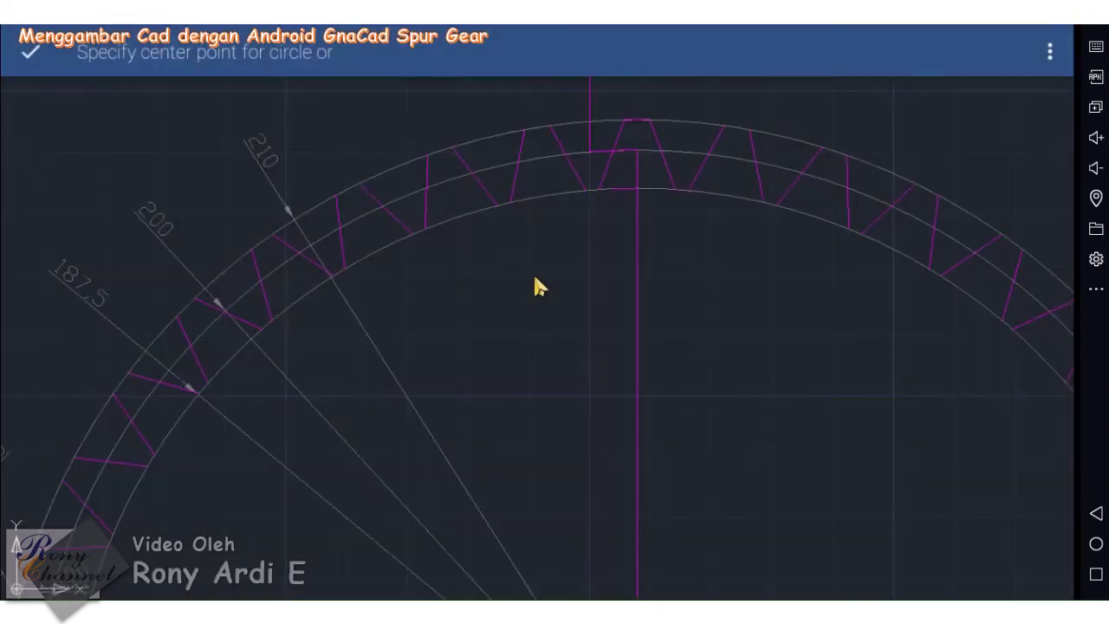
pyautogui.scroll(-3, 609, 198)
pyautogui.moveTo(614, 272); pyautogui.dragTo(618, 413)
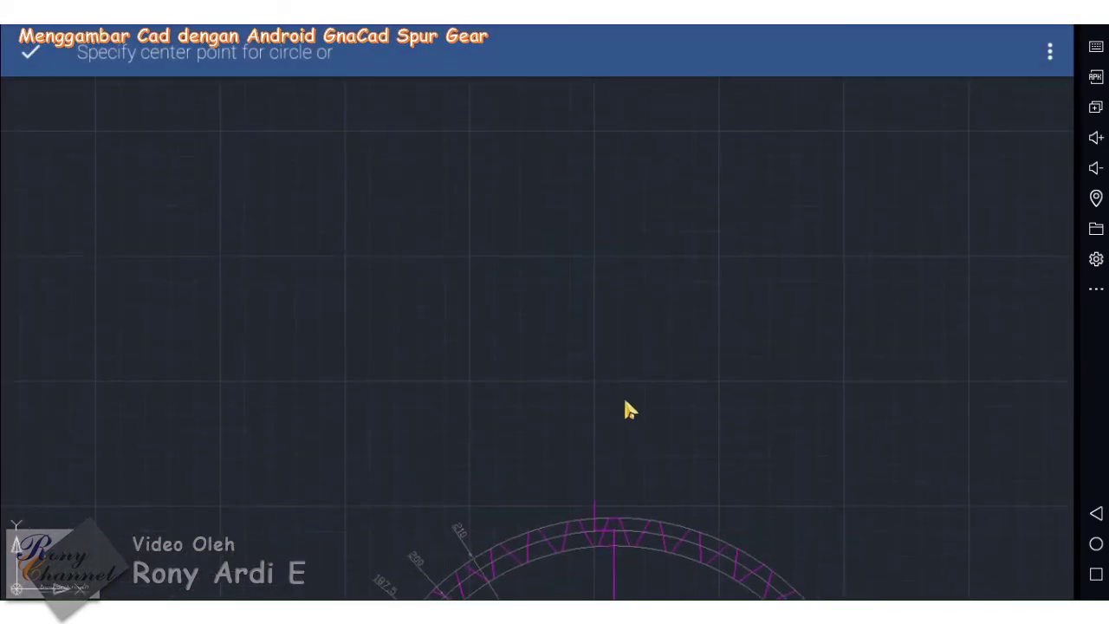
pyautogui.scroll(-4, 630, 411)
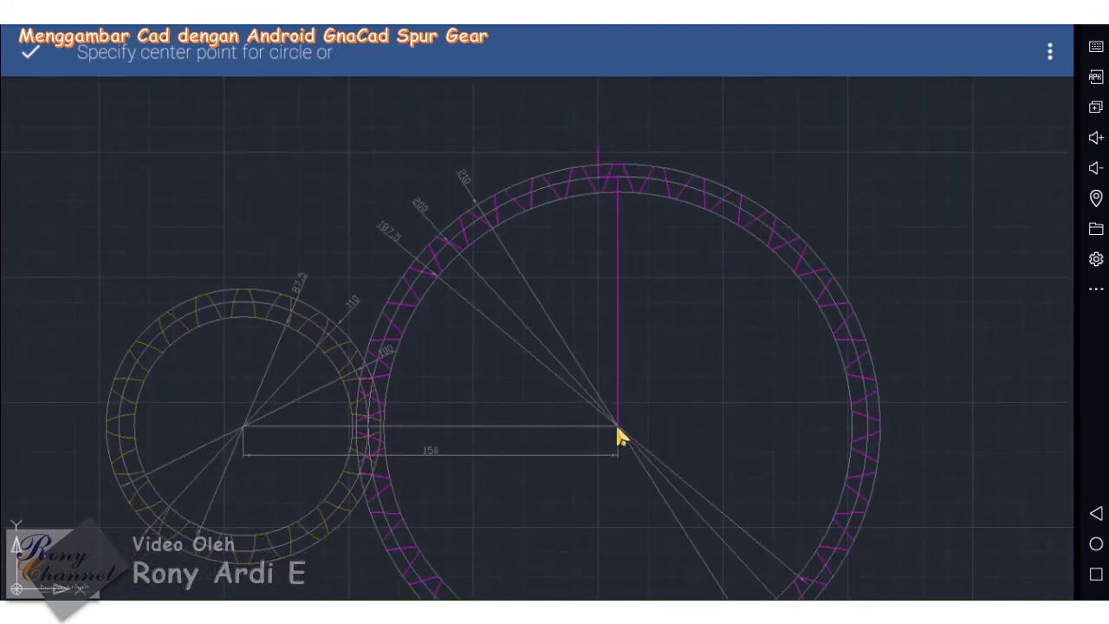
pyautogui.click(617, 430)
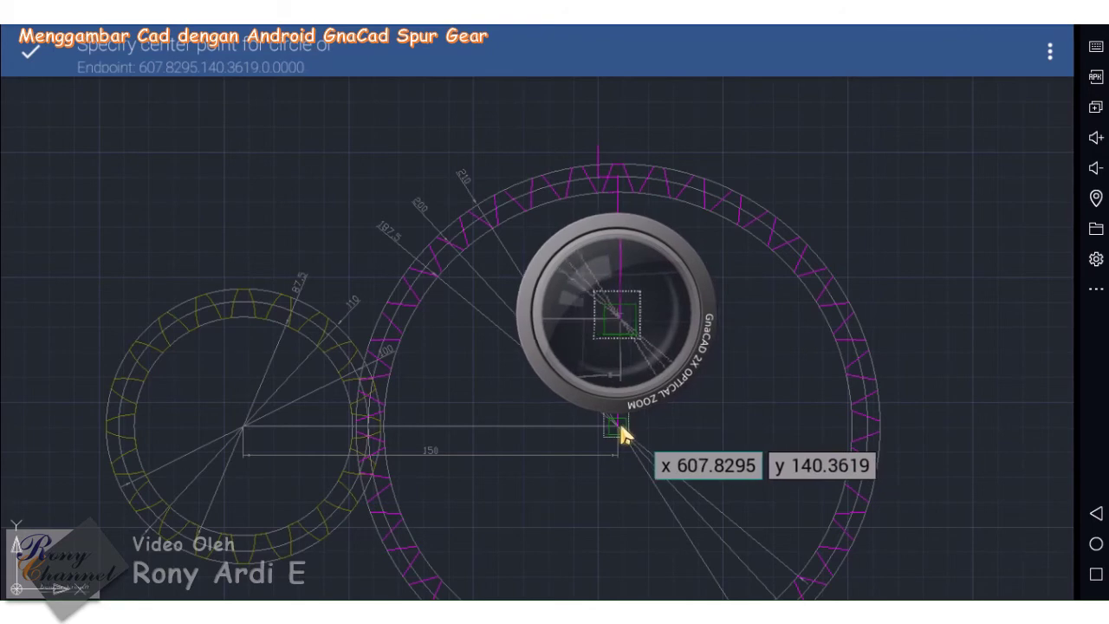
pyautogui.click(34, 58)
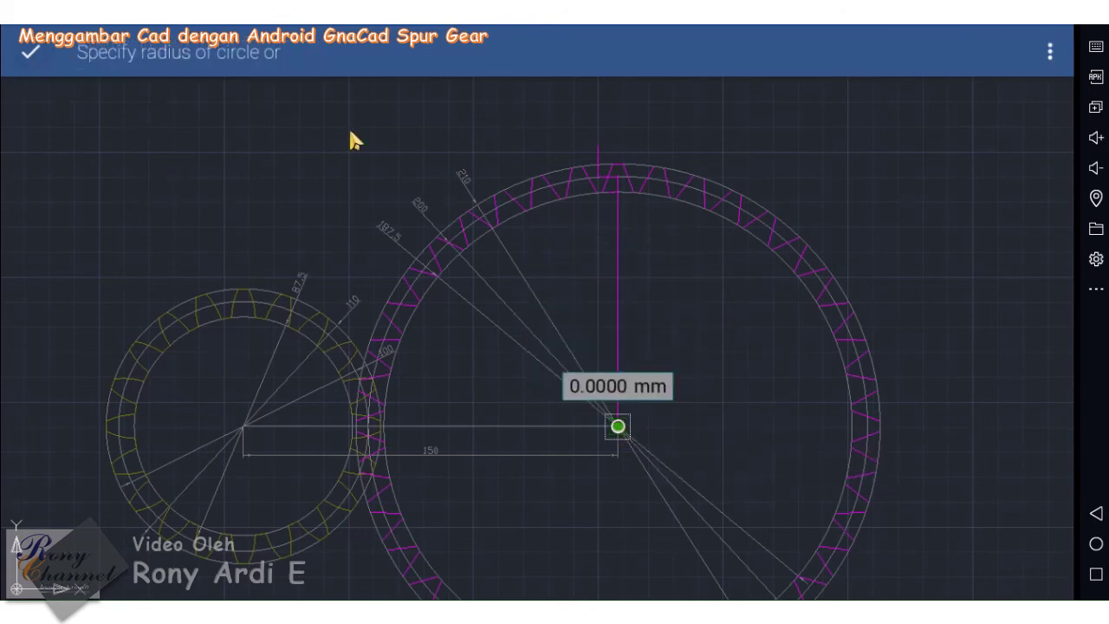
pyautogui.scroll(2, 594, 177)
pyautogui.scroll(1, 589, 168)
pyautogui.scroll(1, 590, 199)
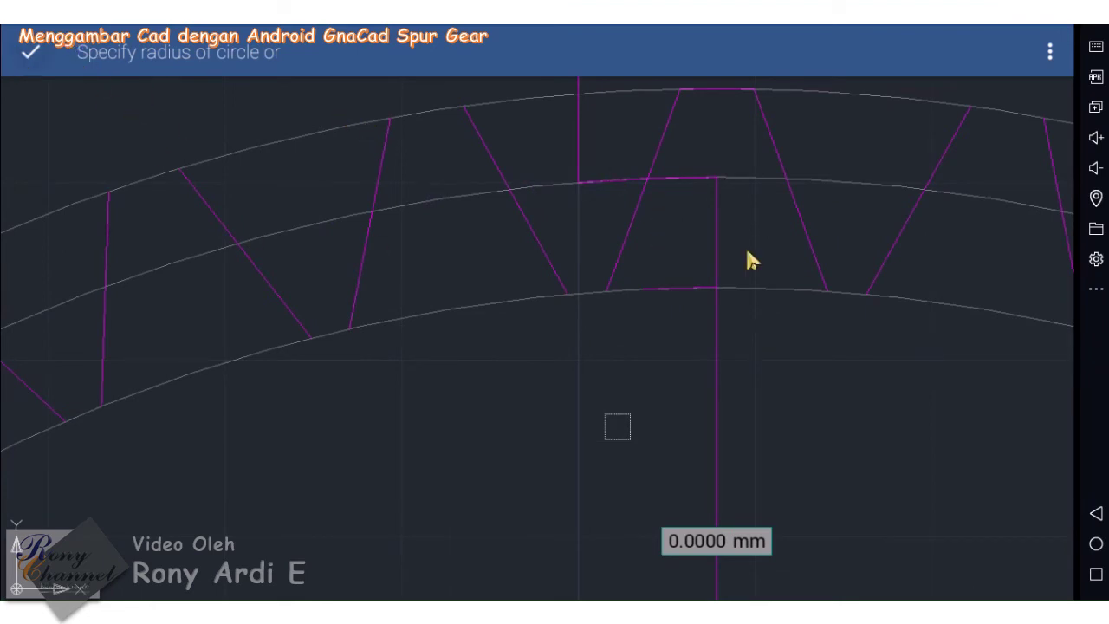
pyautogui.moveTo(719, 288); pyautogui.dragTo(716, 290)
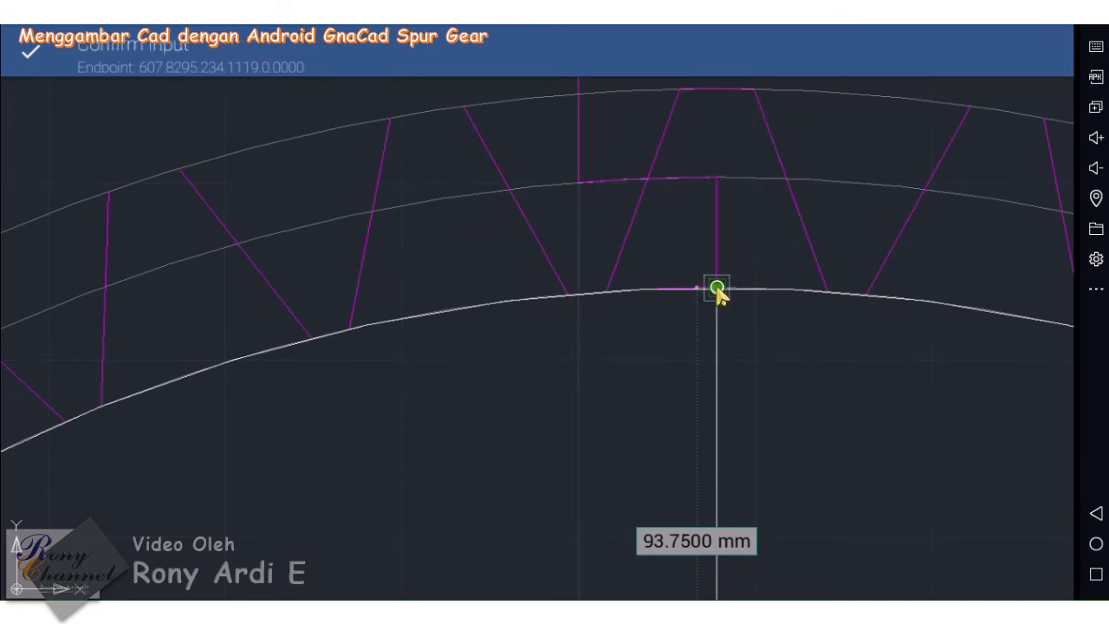
pyautogui.click(52, 51)
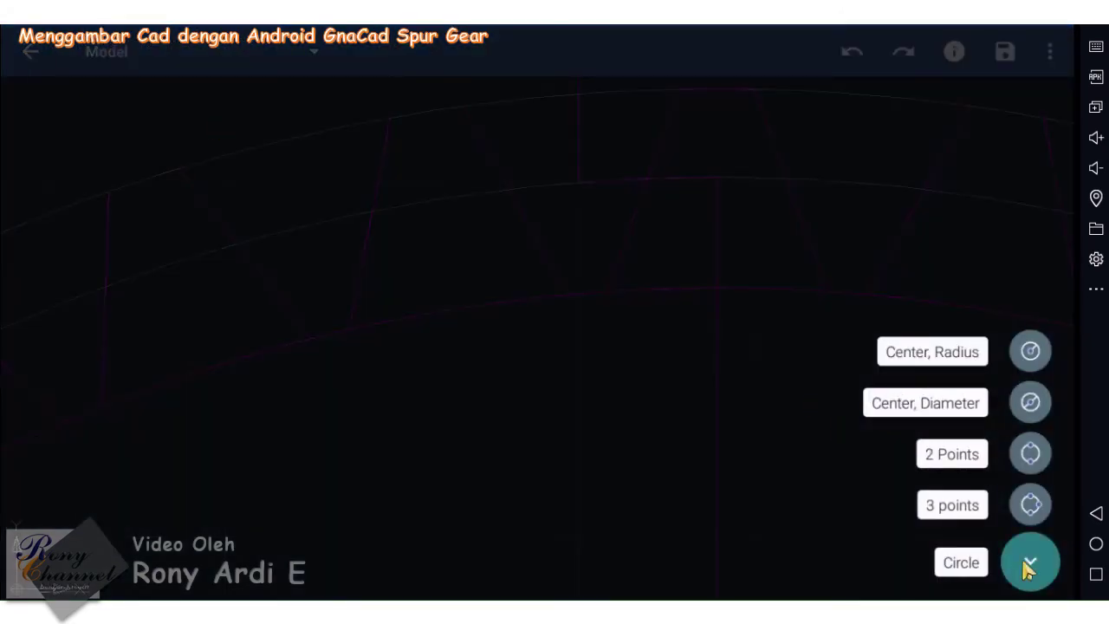
# - Trim the magenta root-arc pieces between the top teeth, undoing one accidental flank trim
pyautogui.click(1030, 561)
pyautogui.click(1032, 562)
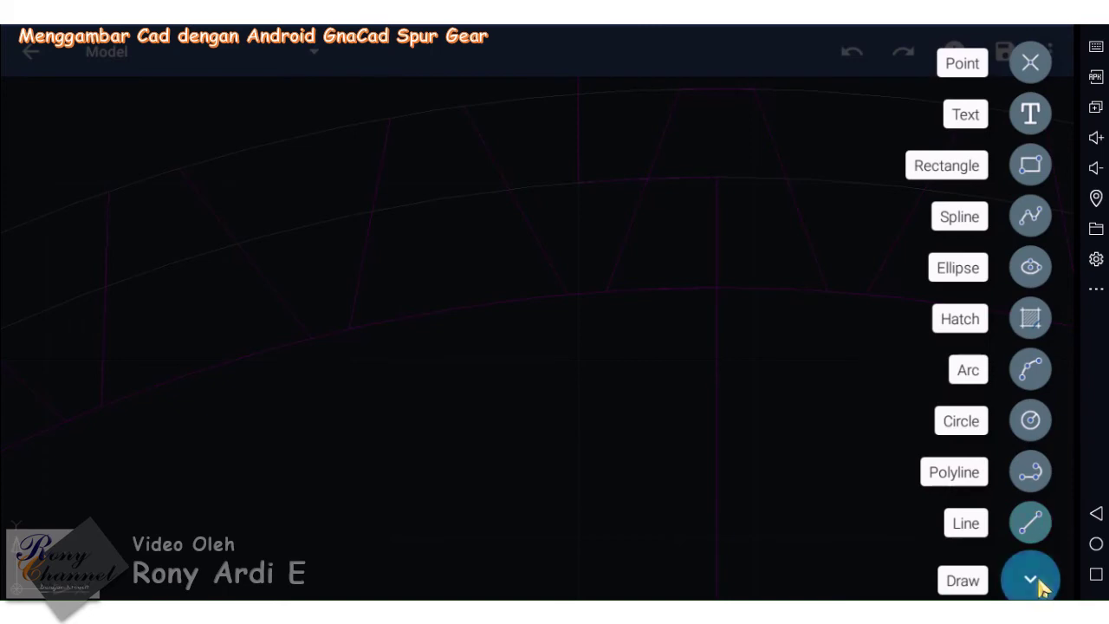
pyautogui.click(1044, 504)
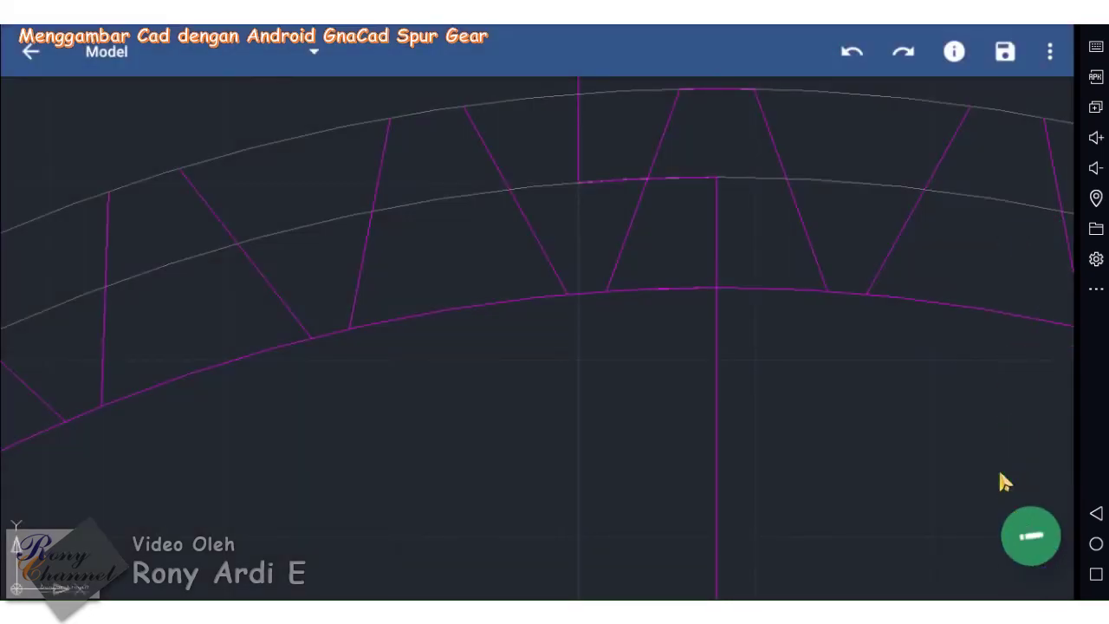
pyautogui.click(1030, 505)
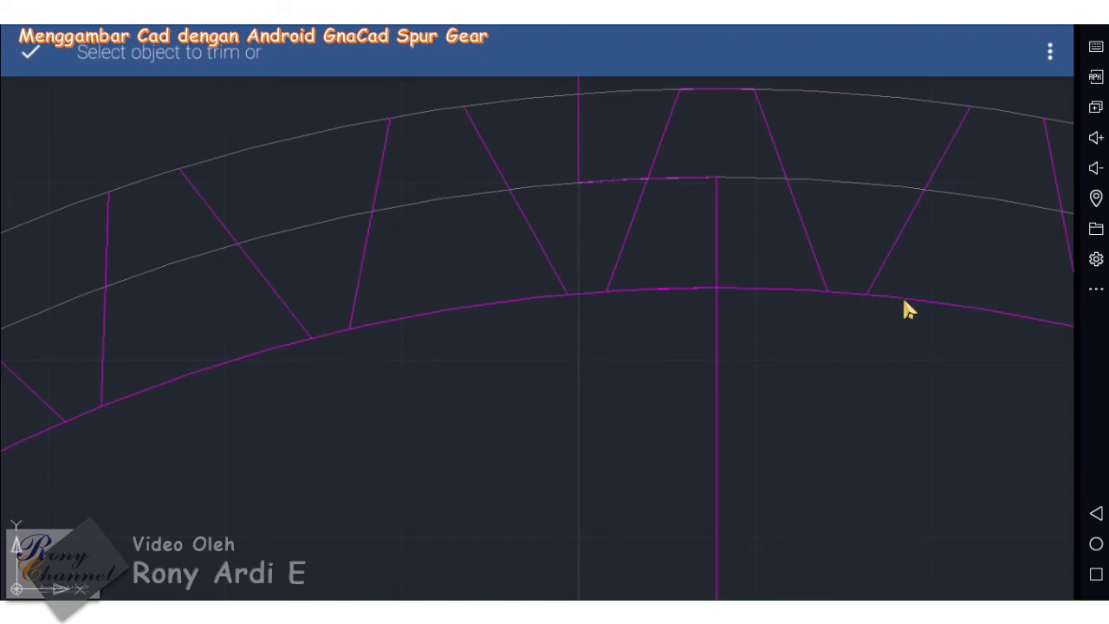
pyautogui.click(903, 303)
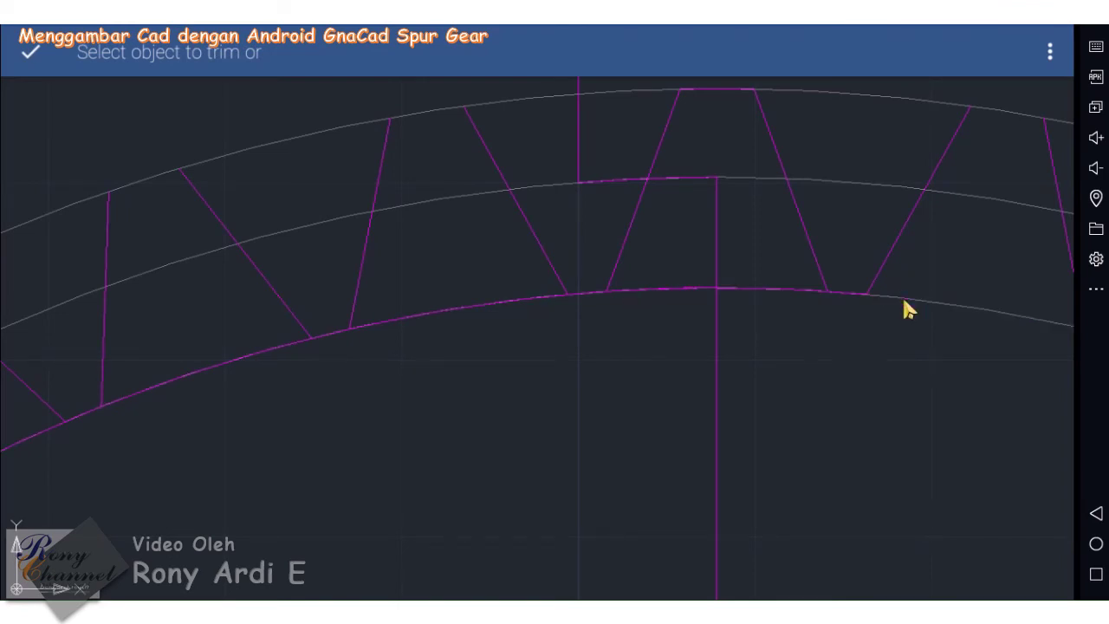
pyautogui.click(517, 303)
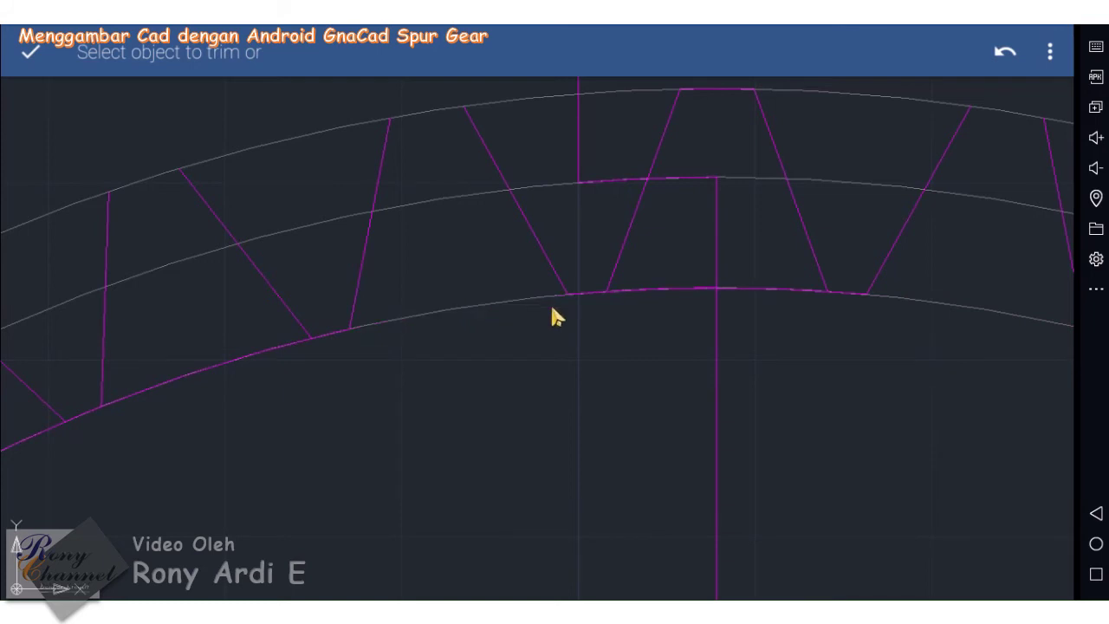
pyautogui.click(613, 291)
pyautogui.click(1005, 51)
pyautogui.scroll(2, 629, 292)
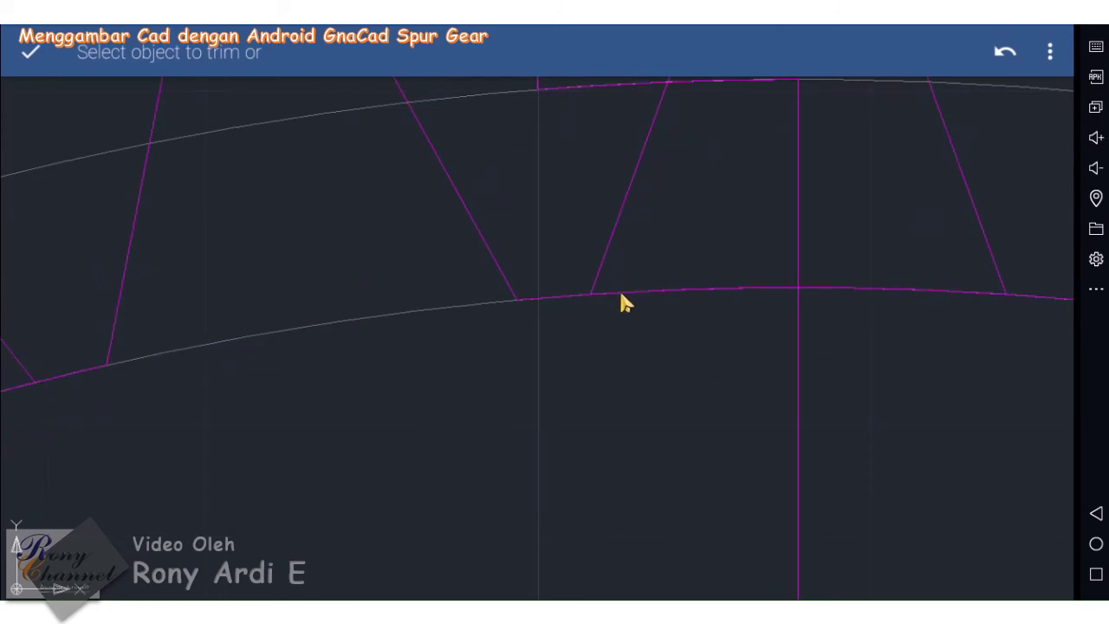
pyautogui.click(620, 295)
pyautogui.click(31, 53)
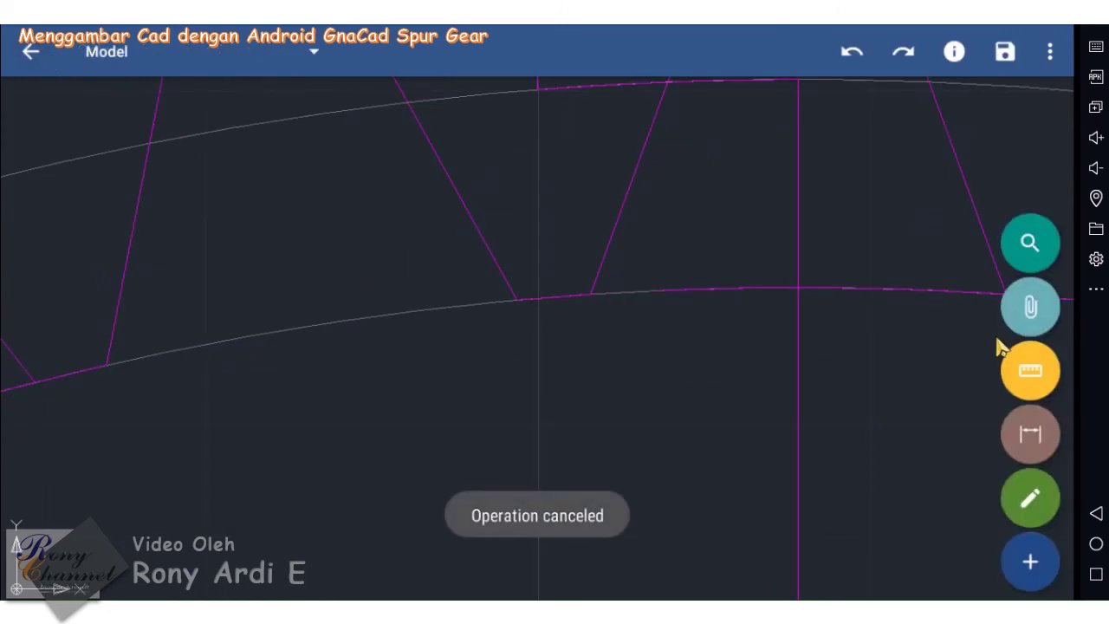
# - Delete the leftover root-arc piece on the right
pyautogui.click(967, 292)
pyautogui.click(1048, 54)
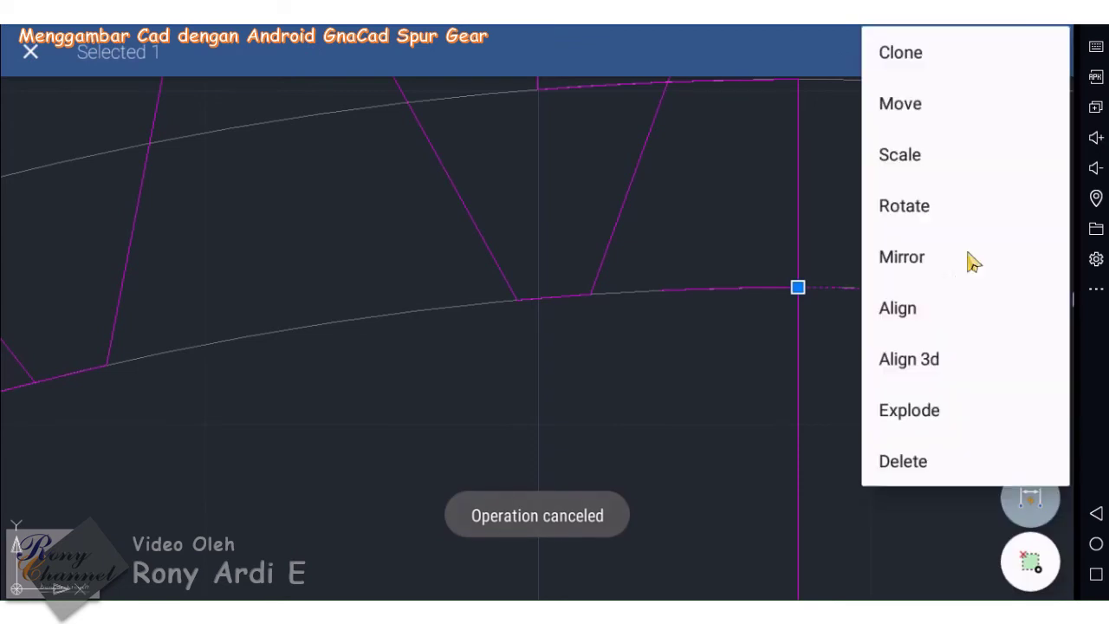
pyautogui.click(920, 458)
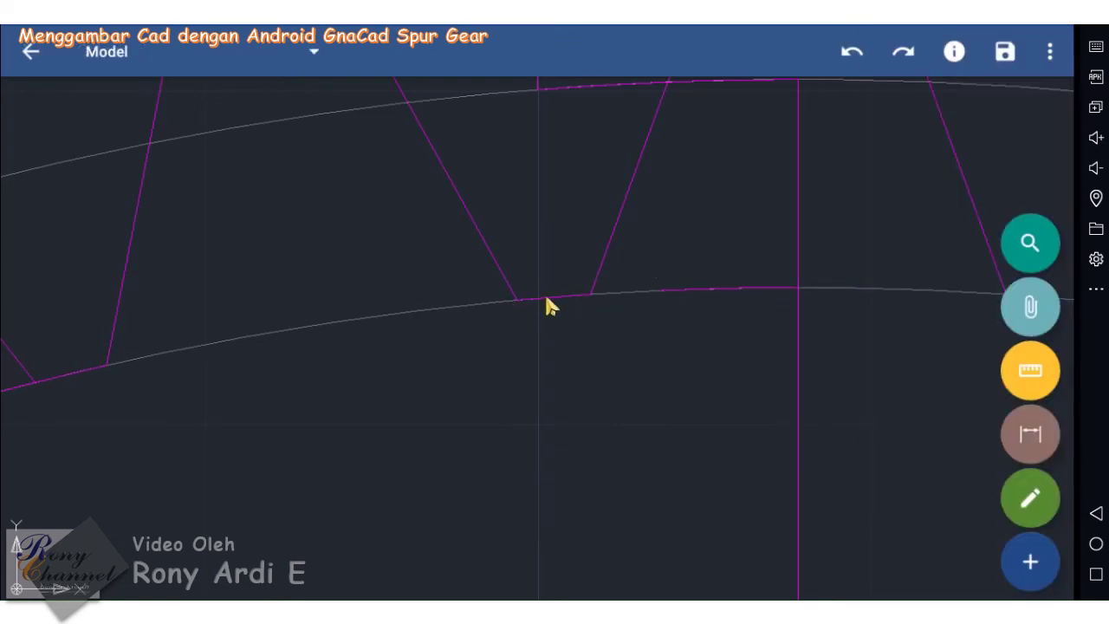
# - Select the short arc piece and align it using the gear centre as first source and destination
pyautogui.click(652, 246)
pyautogui.click(867, 468)
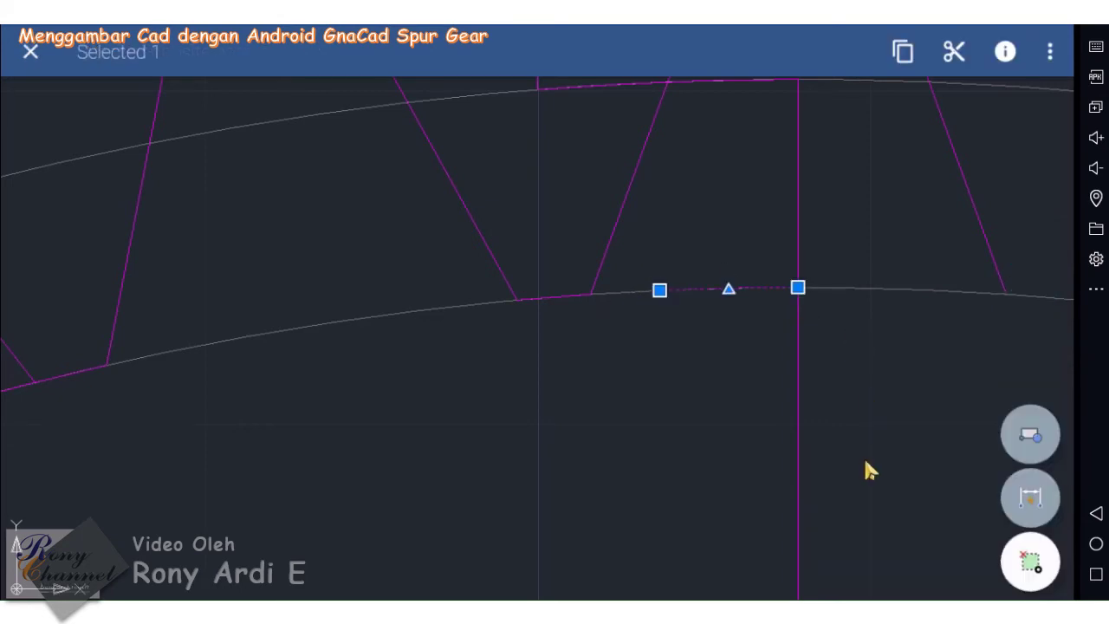
pyautogui.click(1056, 48)
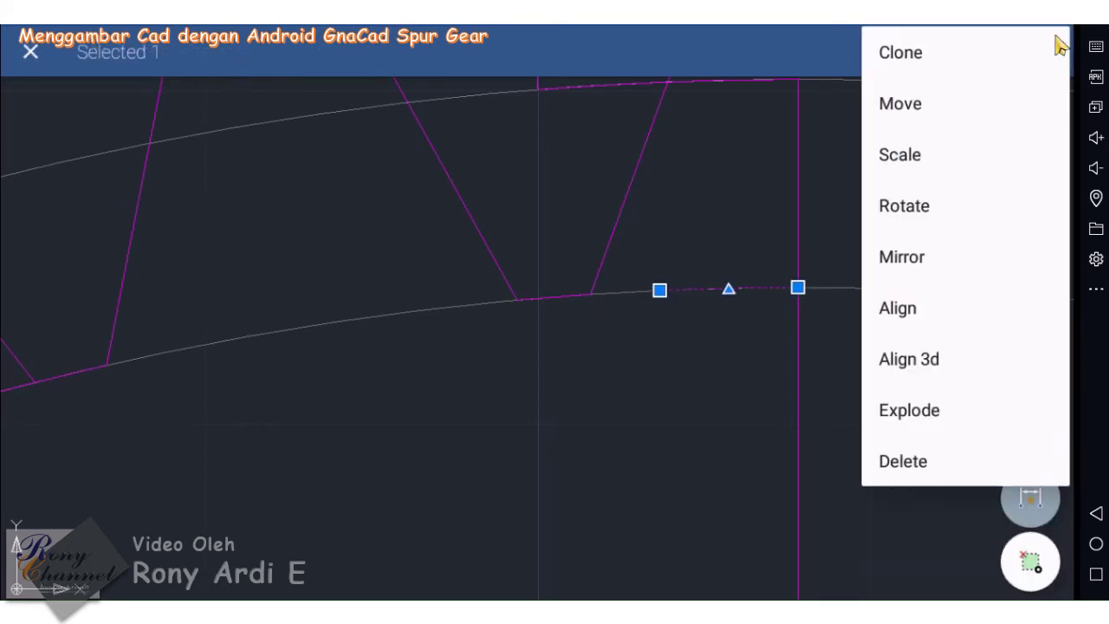
pyautogui.click(901, 213)
pyautogui.scroll(-2, 532, 124)
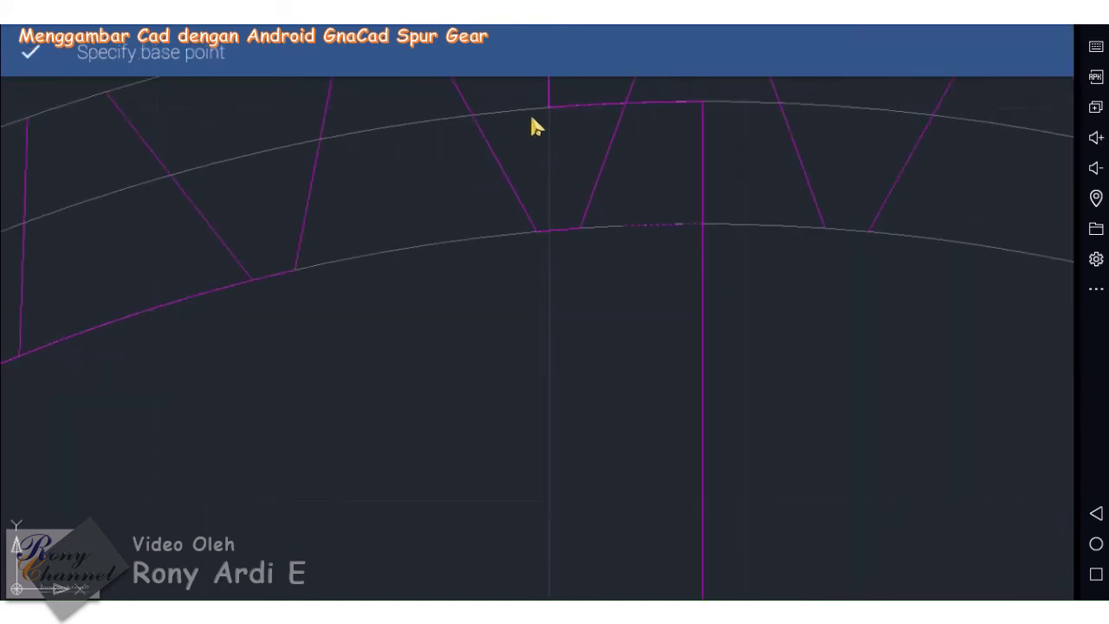
pyautogui.scroll(-2, 513, 117)
pyautogui.scroll(-2, 513, 117)
pyautogui.scroll(-2, 519, 117)
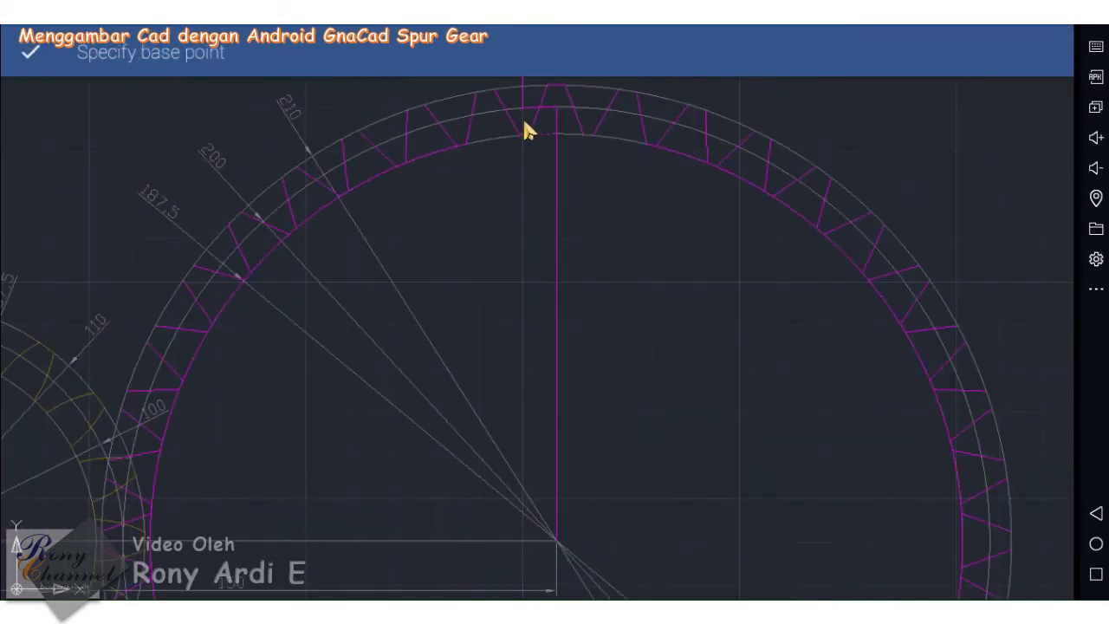
pyautogui.click(31, 54)
pyautogui.click(1049, 52)
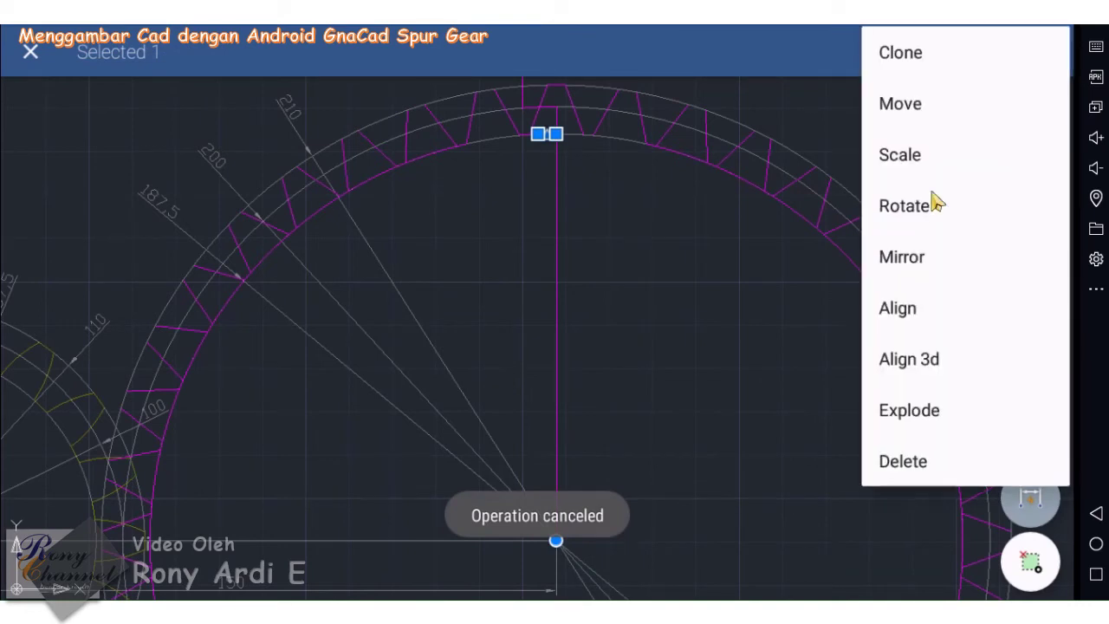
pyautogui.click(903, 310)
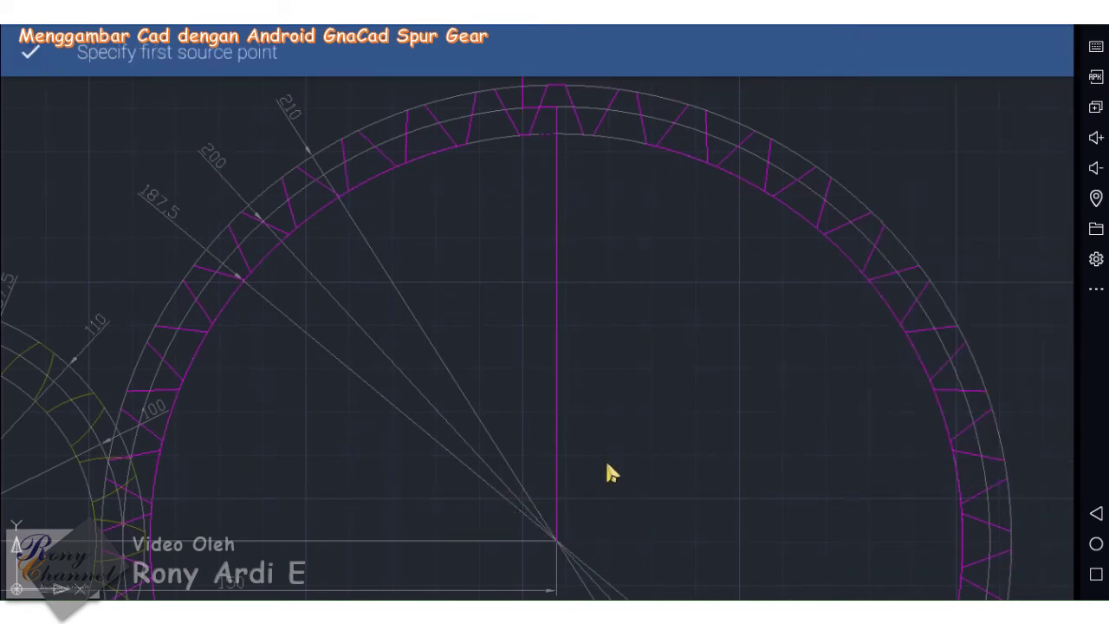
pyautogui.click(556, 541)
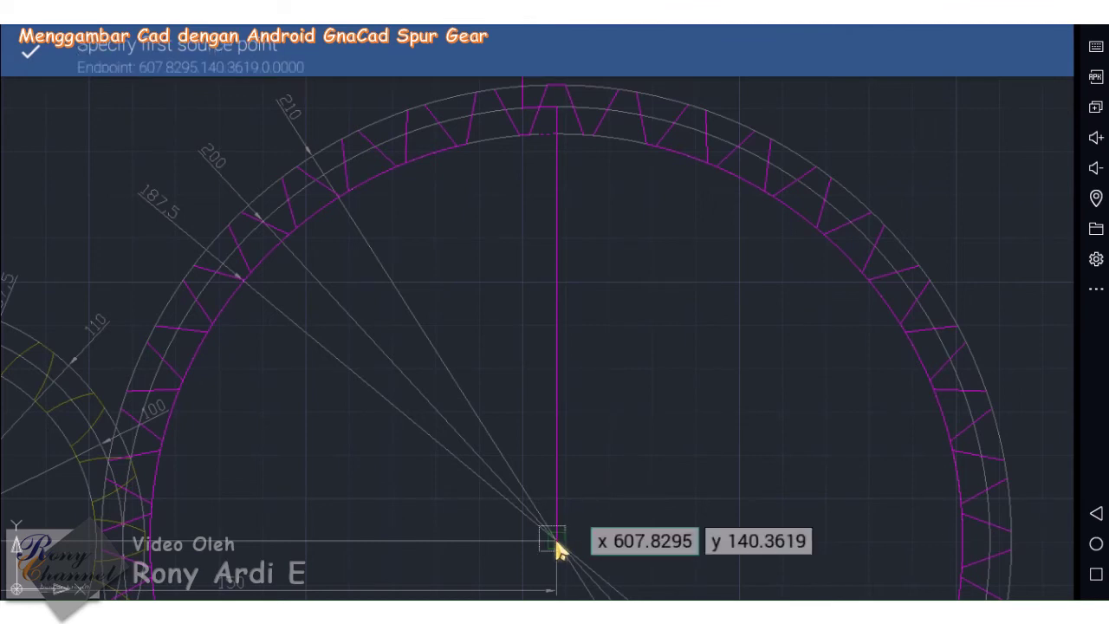
pyautogui.click(31, 50)
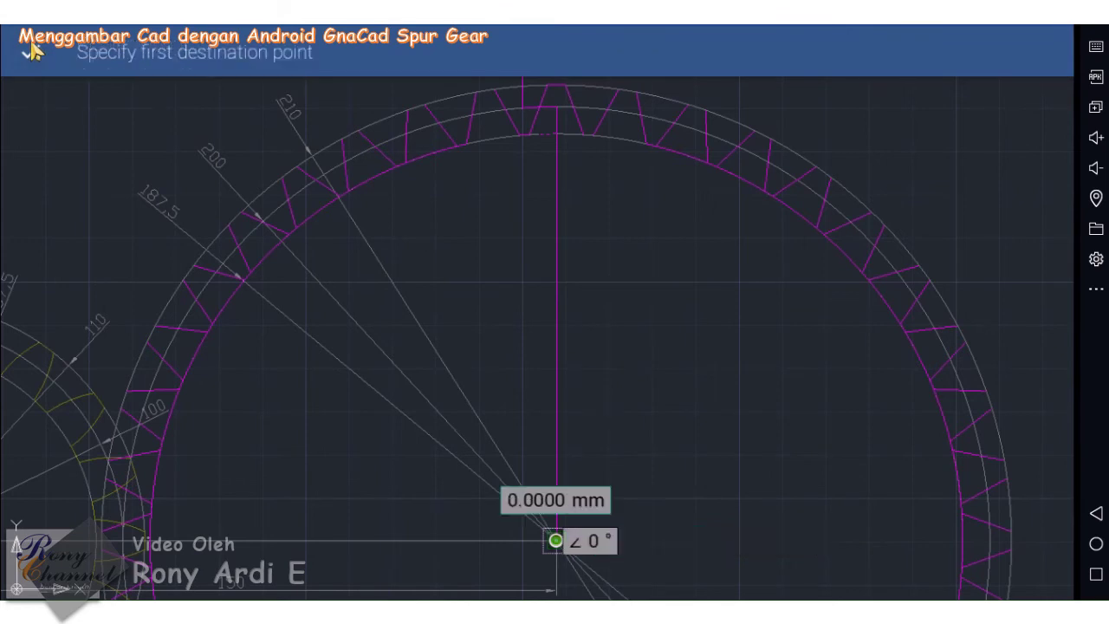
pyautogui.click(556, 542)
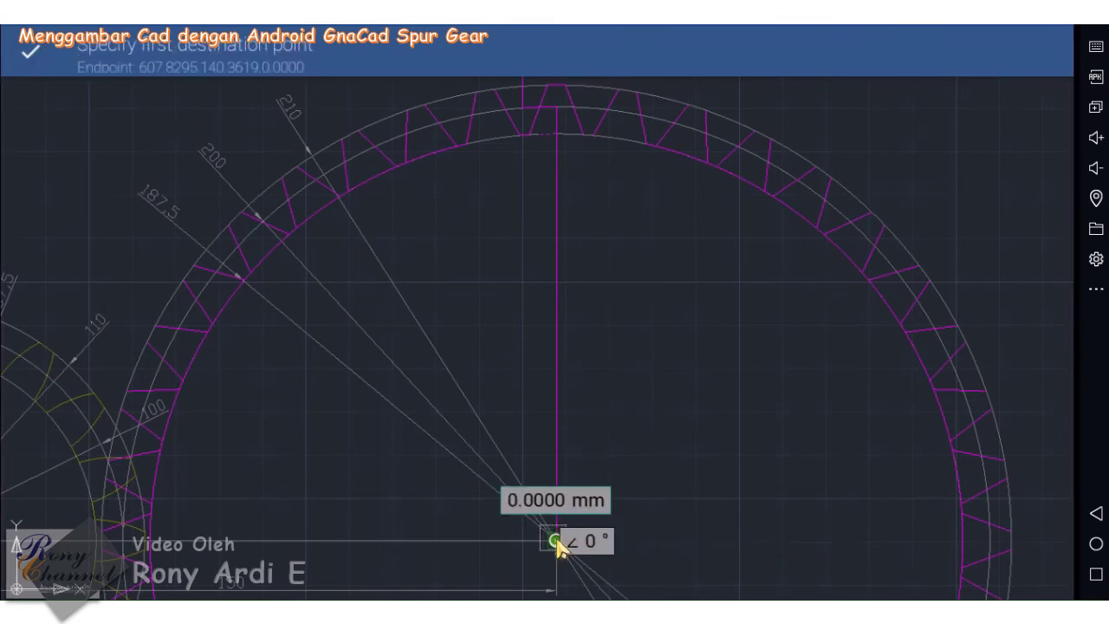
pyautogui.click(31, 52)
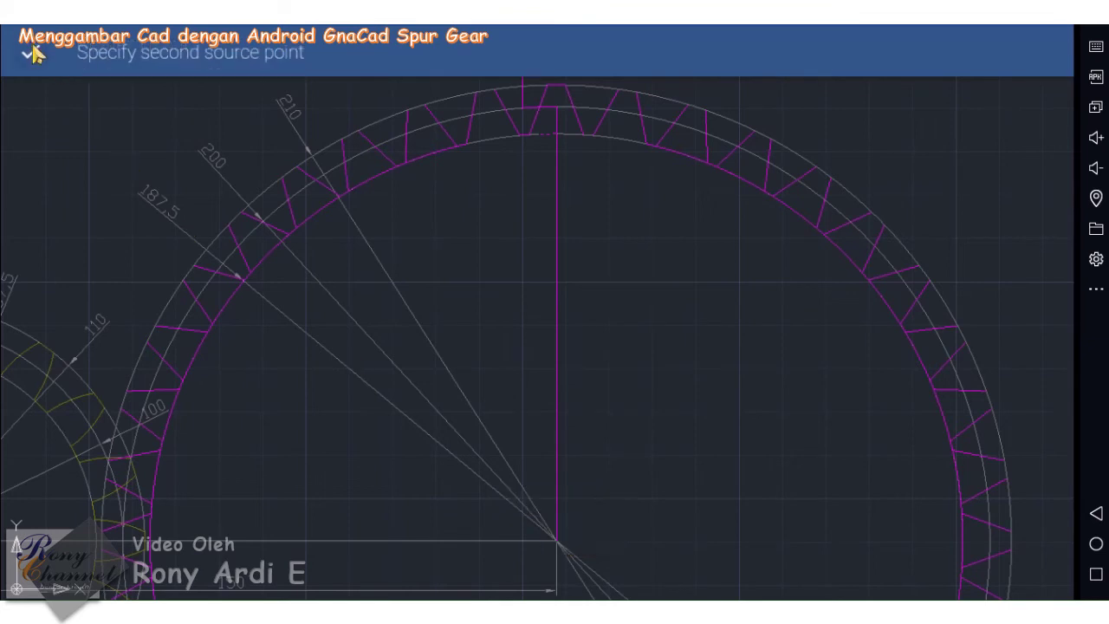
# - Align the arc's midpoint to the tooth root as the second point, without scaling
pyautogui.scroll(3, 513, 87)
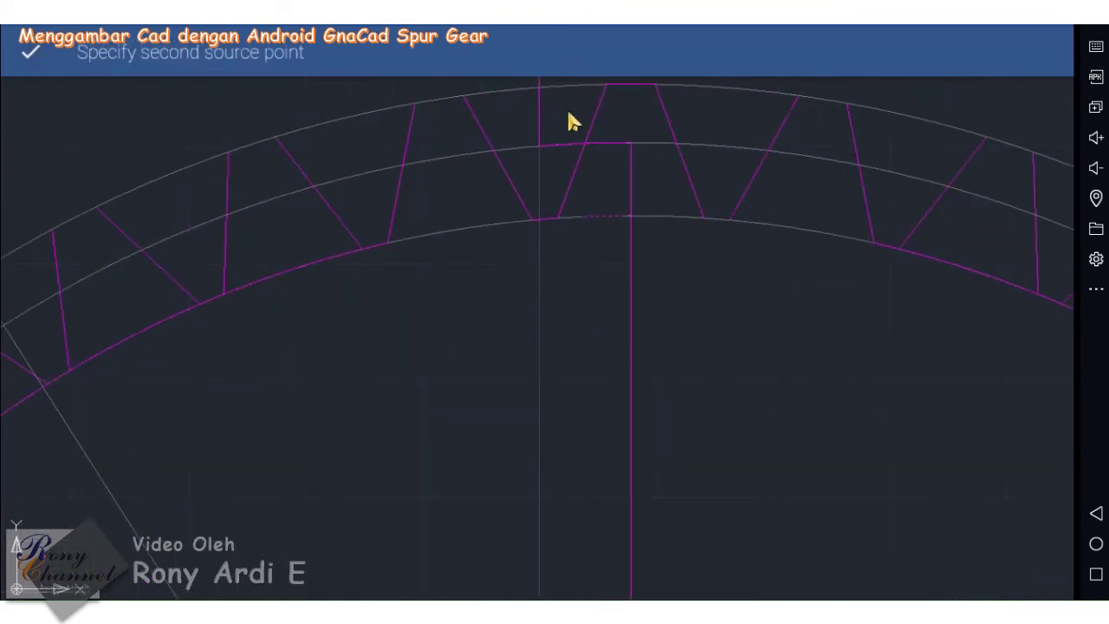
pyautogui.scroll(2, 580, 136)
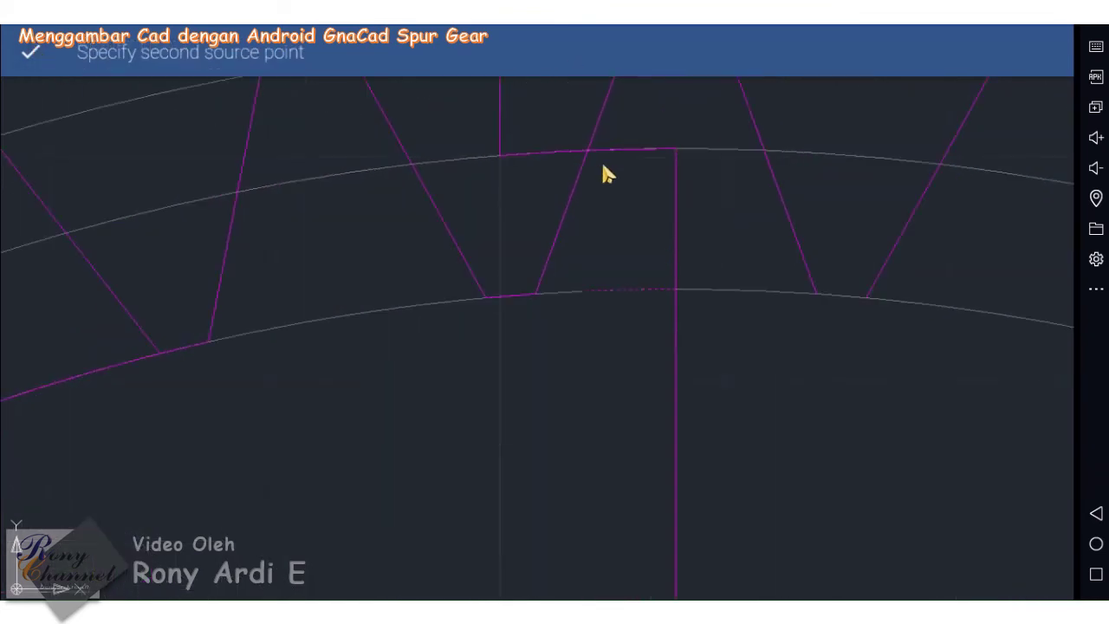
pyautogui.click(626, 295)
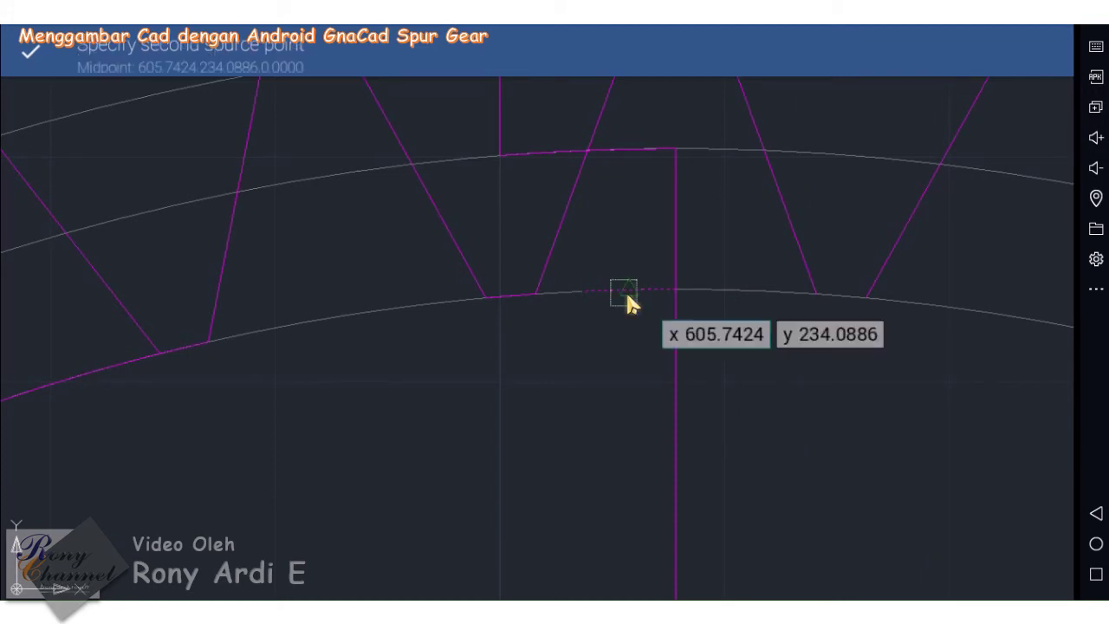
pyautogui.click(28, 57)
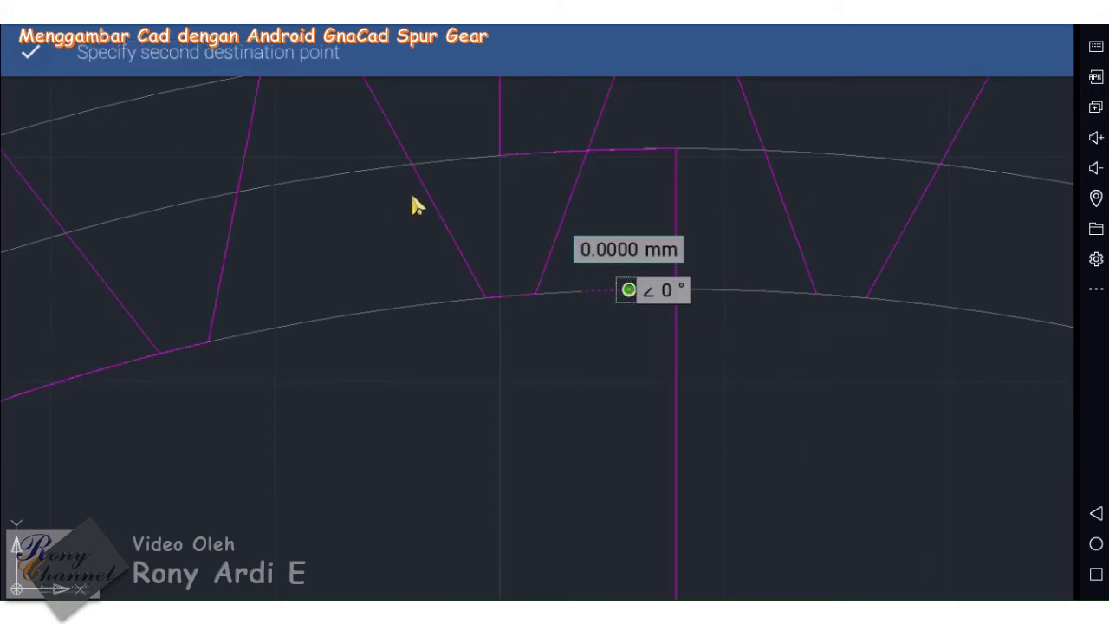
pyautogui.click(510, 296)
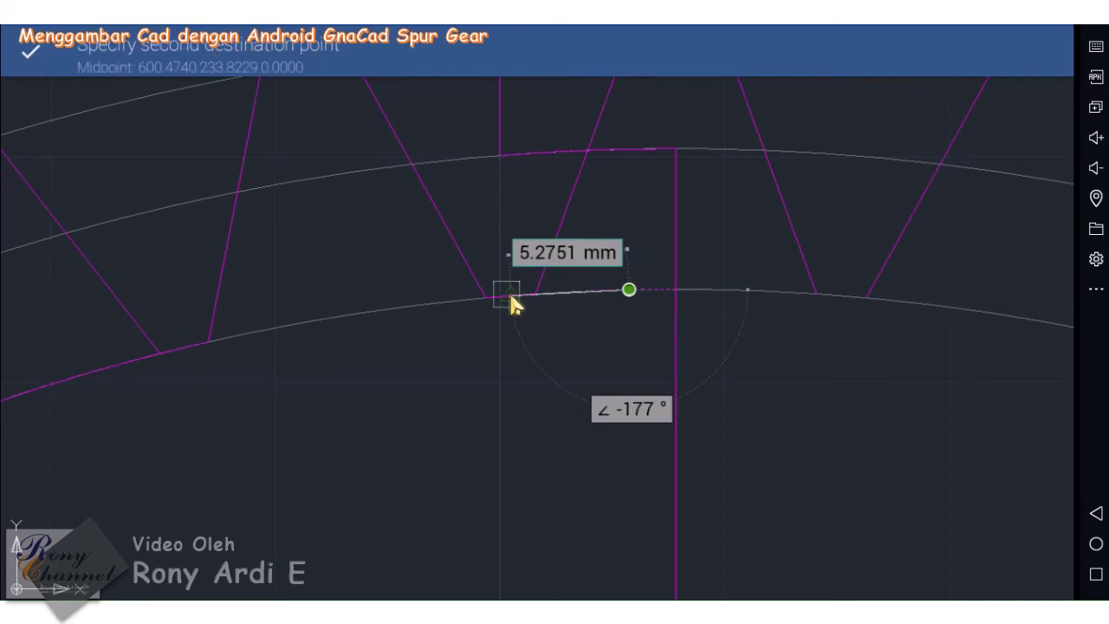
pyautogui.click(28, 55)
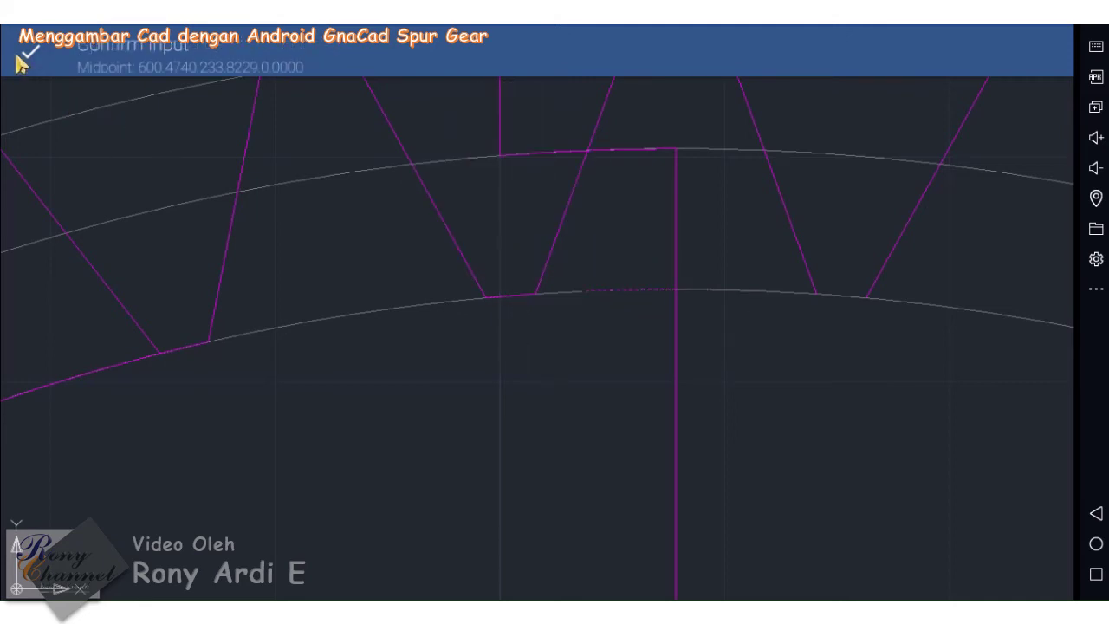
pyautogui.click(283, 340)
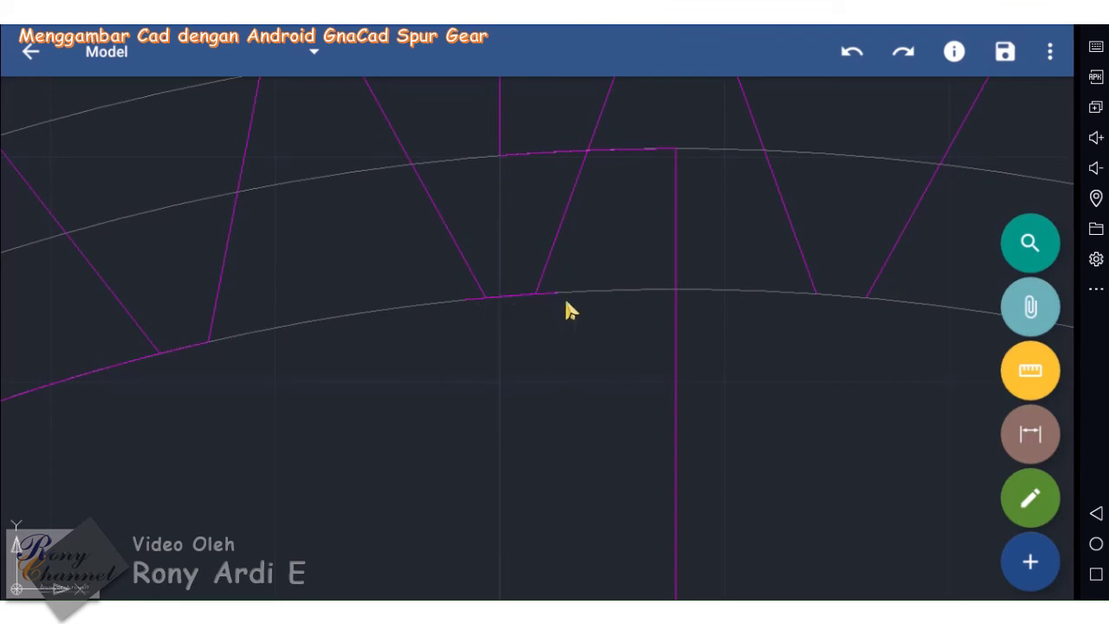
# - Delete the arc segment between the teeth
pyautogui.scroll(1, 488, 291)
pyautogui.scroll(2, 486, 279)
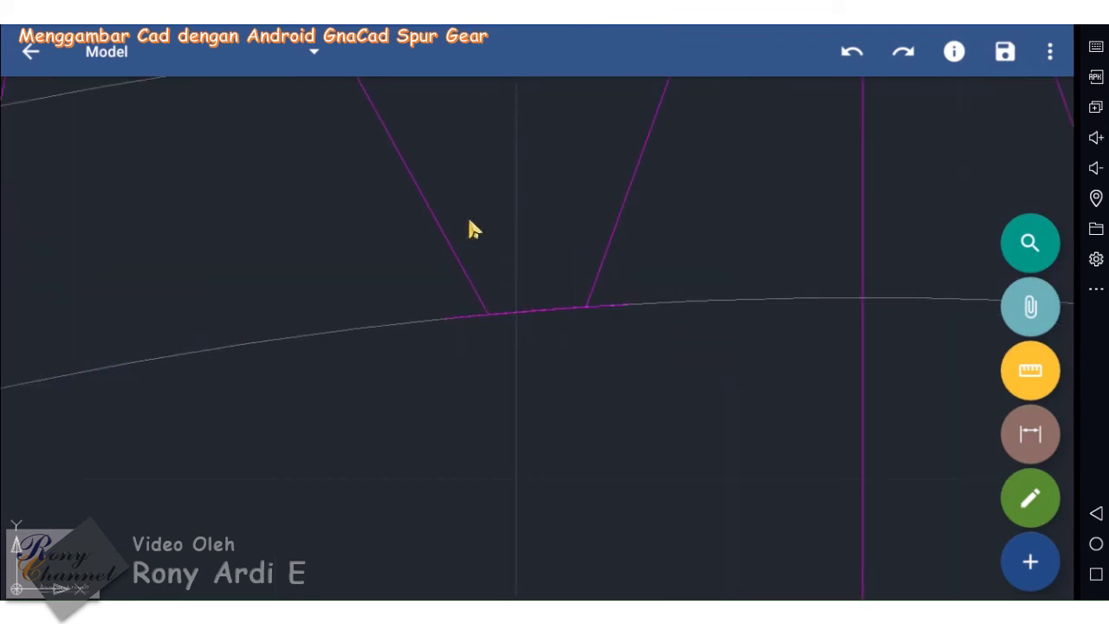
pyautogui.click(468, 229)
pyautogui.click(598, 367)
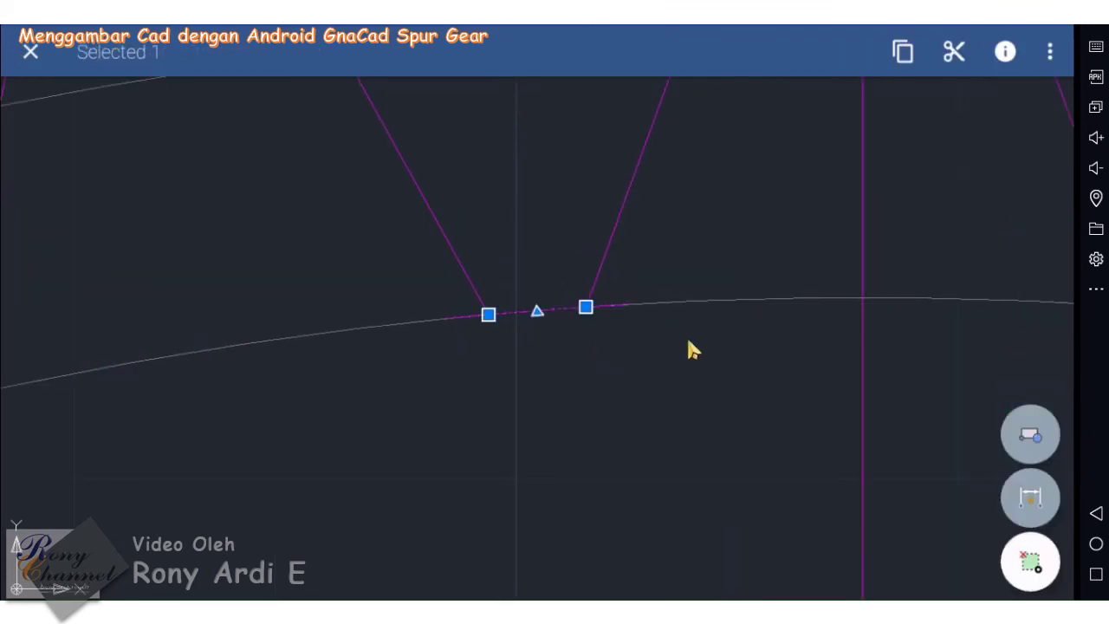
pyautogui.click(1050, 62)
pyautogui.click(897, 464)
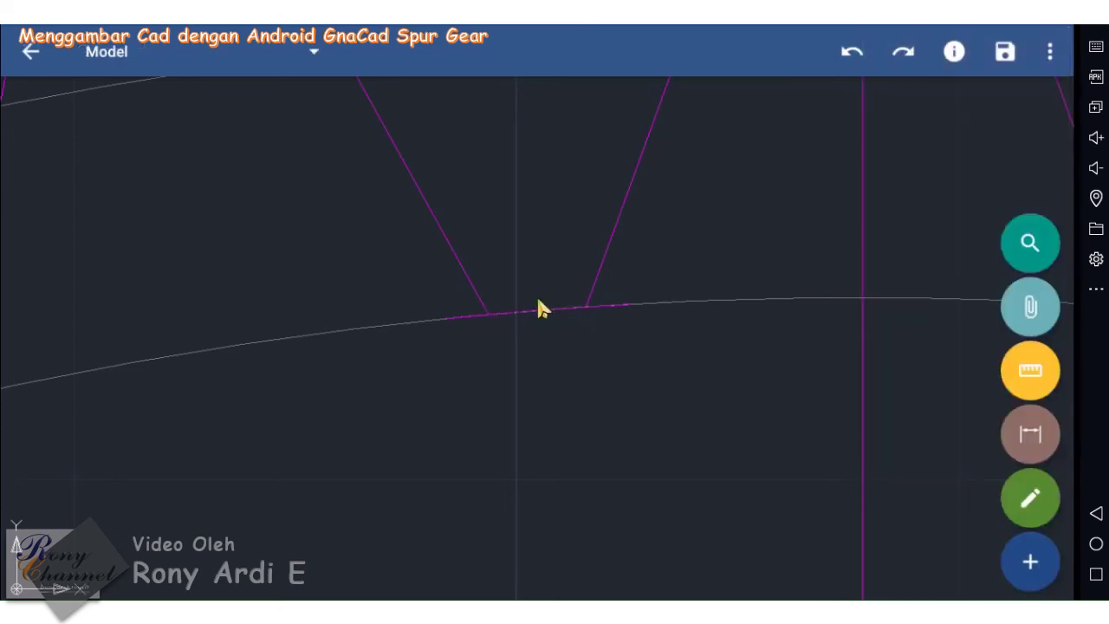
# - Draw a curved left-flank arc from the tooth root up to the tooth tip corner
pyautogui.scroll(-2, 436, 454)
pyautogui.scroll(-2, 436, 470)
pyautogui.scroll(-1, 436, 470)
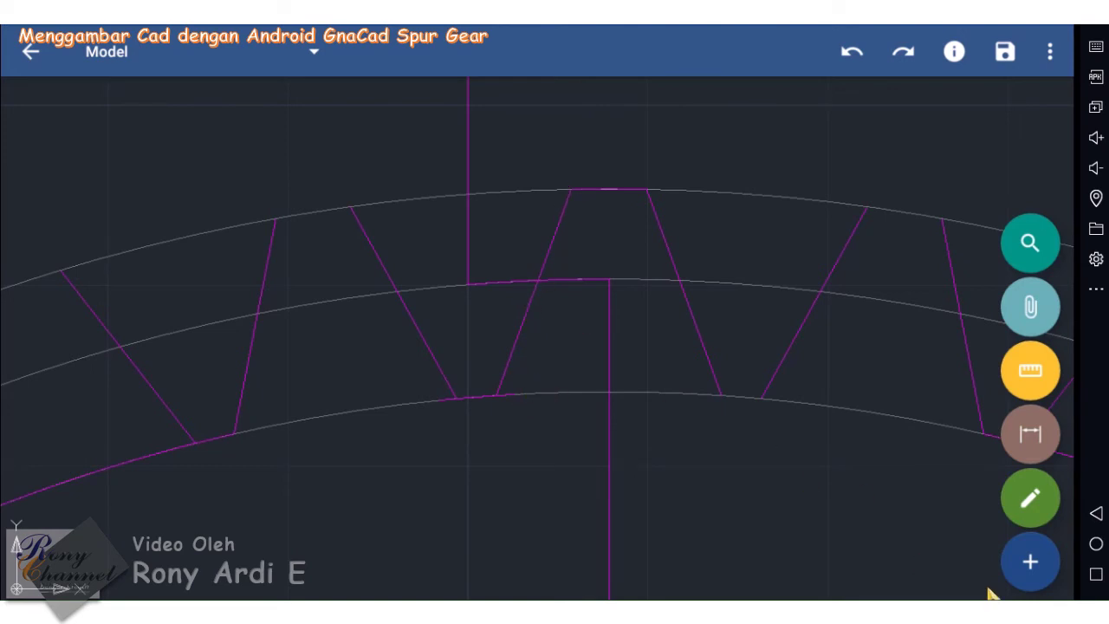
pyautogui.click(1030, 561)
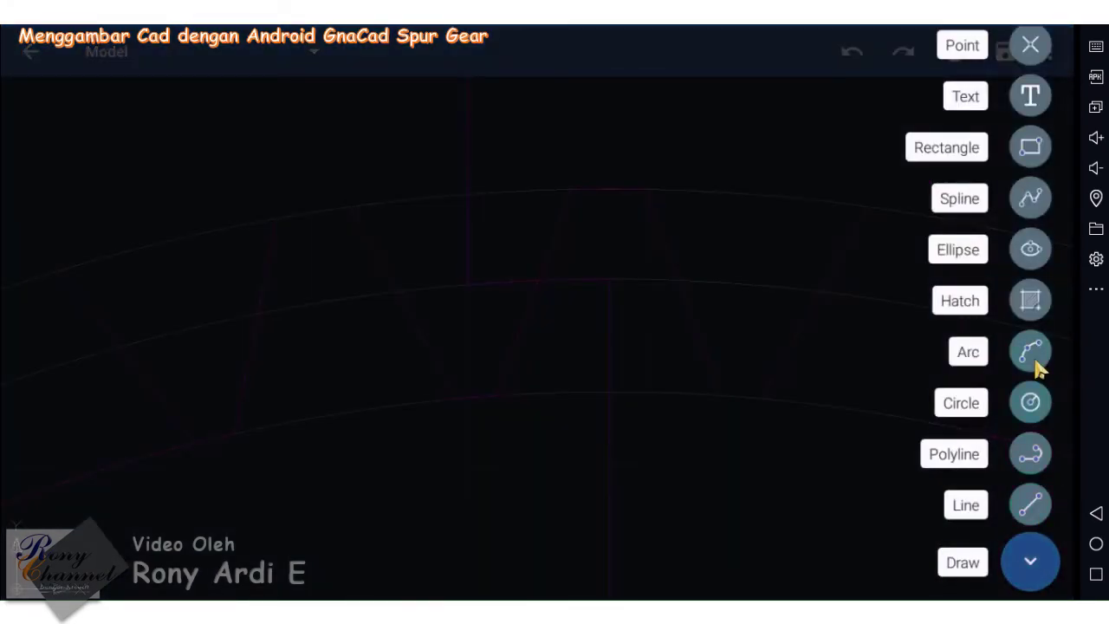
pyautogui.click(1030, 351)
pyautogui.click(1035, 305)
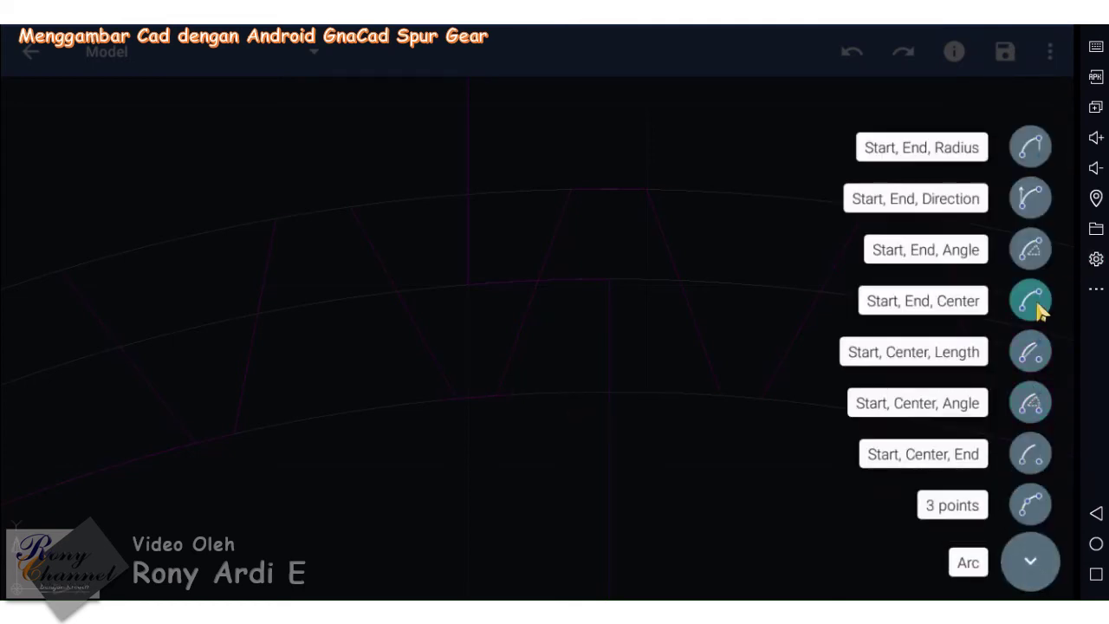
pyautogui.click(1031, 505)
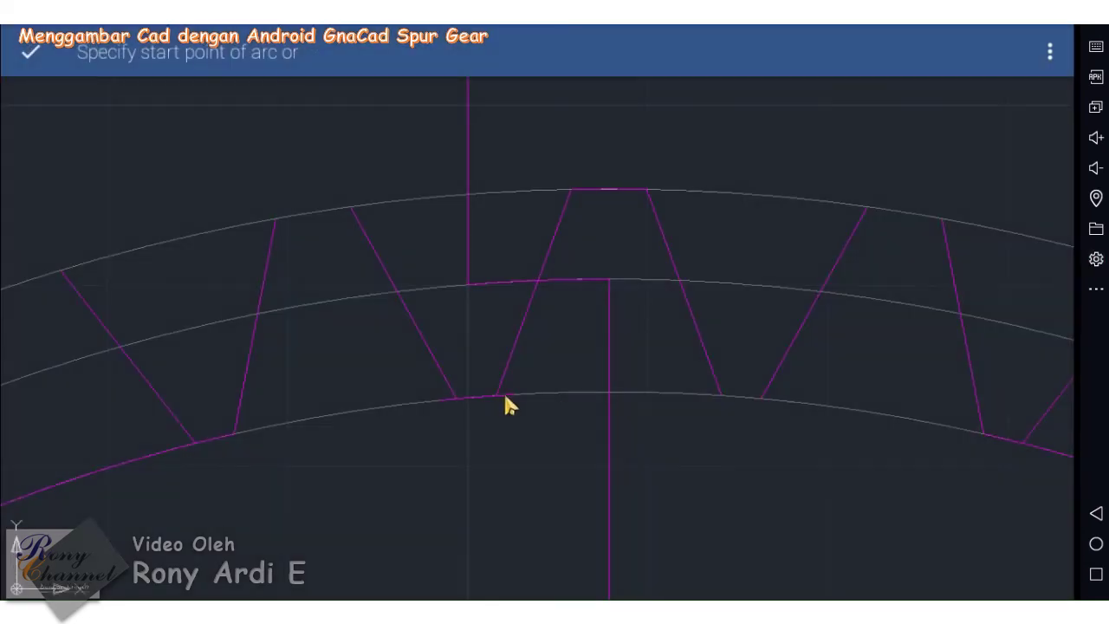
pyautogui.click(512, 396)
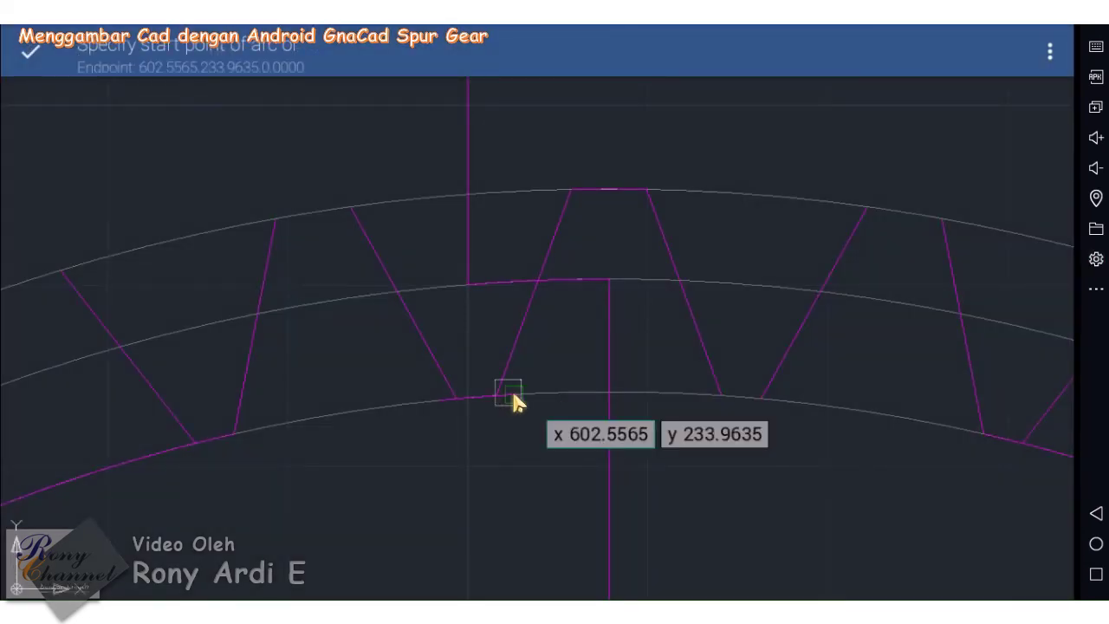
pyautogui.click(30, 52)
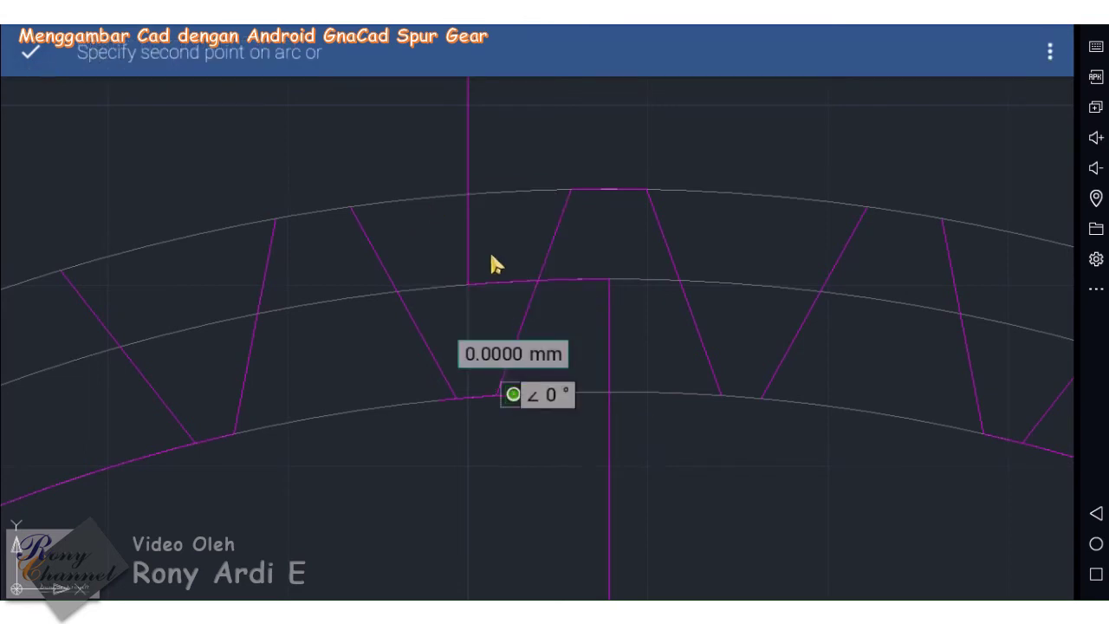
pyautogui.click(537, 283)
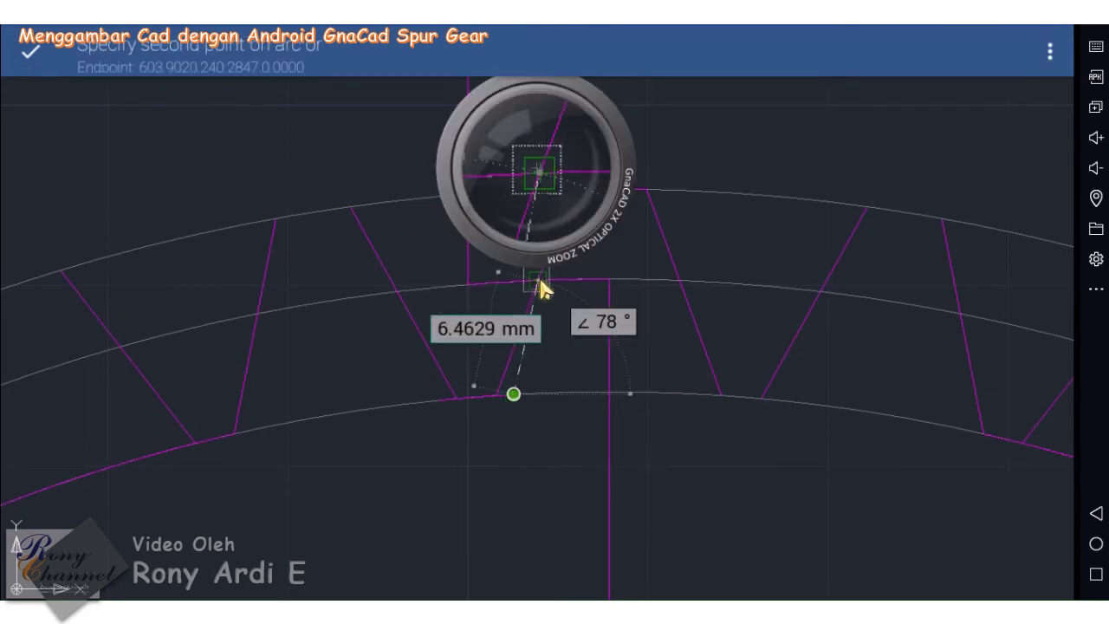
pyautogui.click(30, 52)
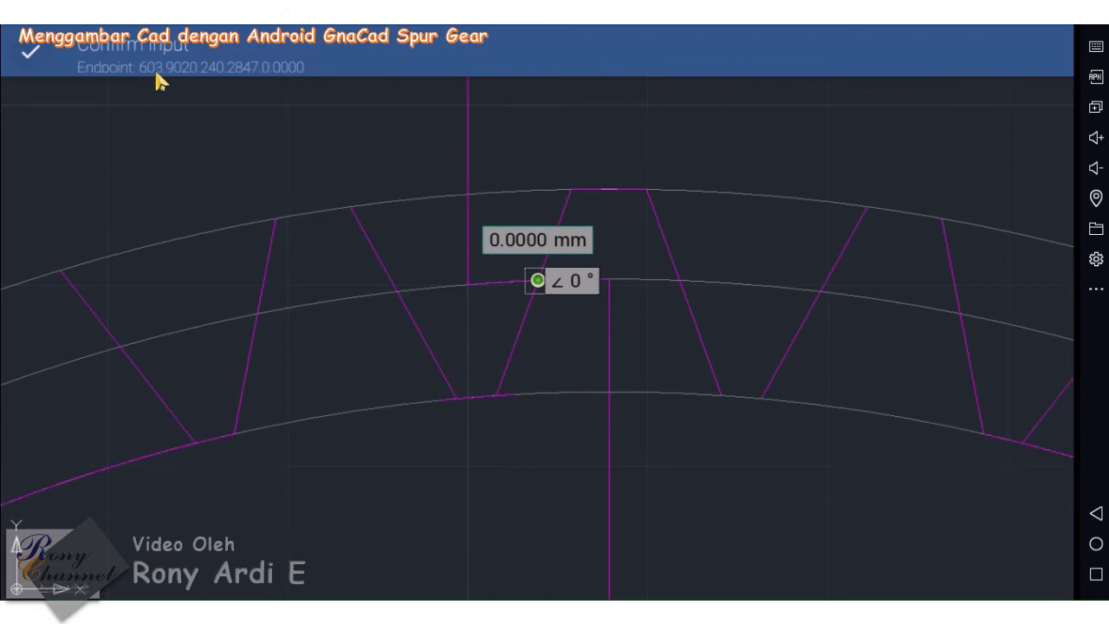
pyautogui.click(570, 194)
pyautogui.click(570, 194)
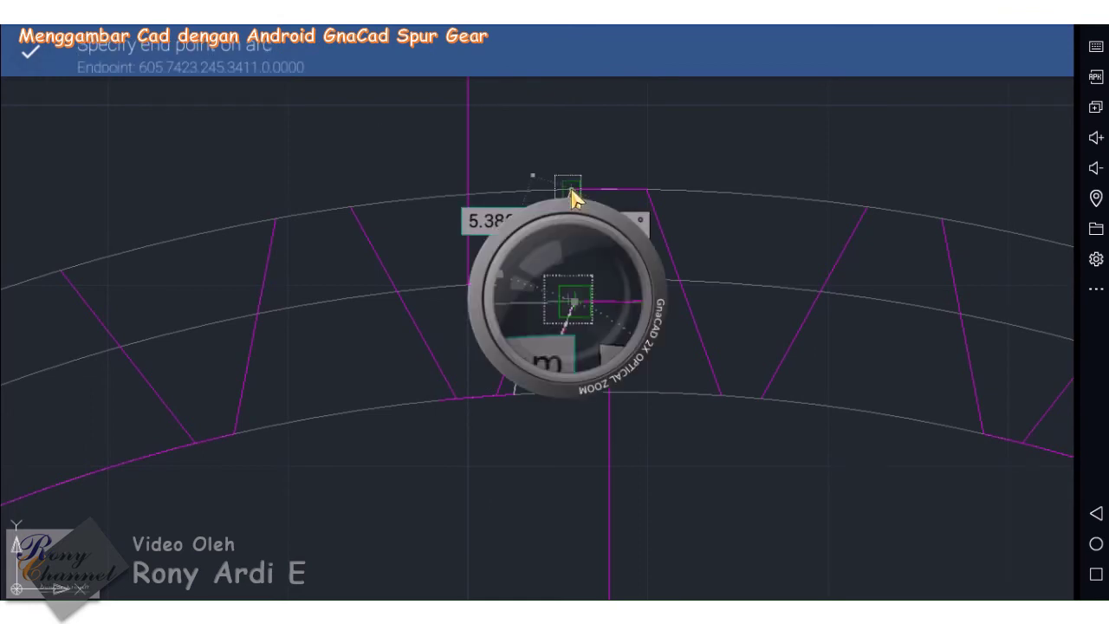
pyautogui.click(17, 43)
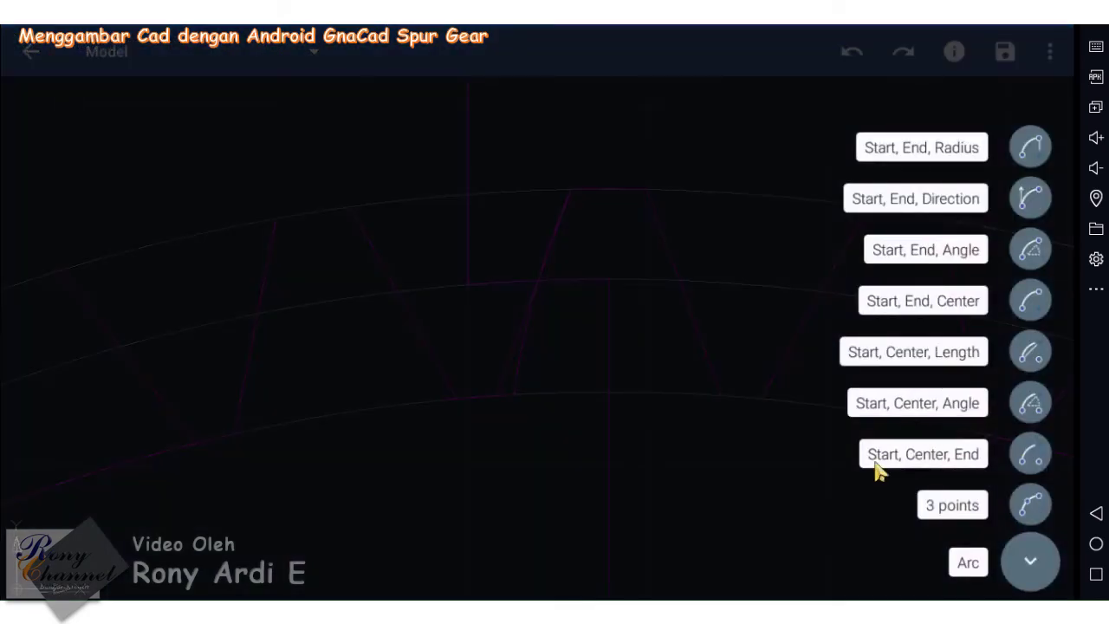
# - Delete the old straight left-flank line of the top tooth
pyautogui.click(1027, 555)
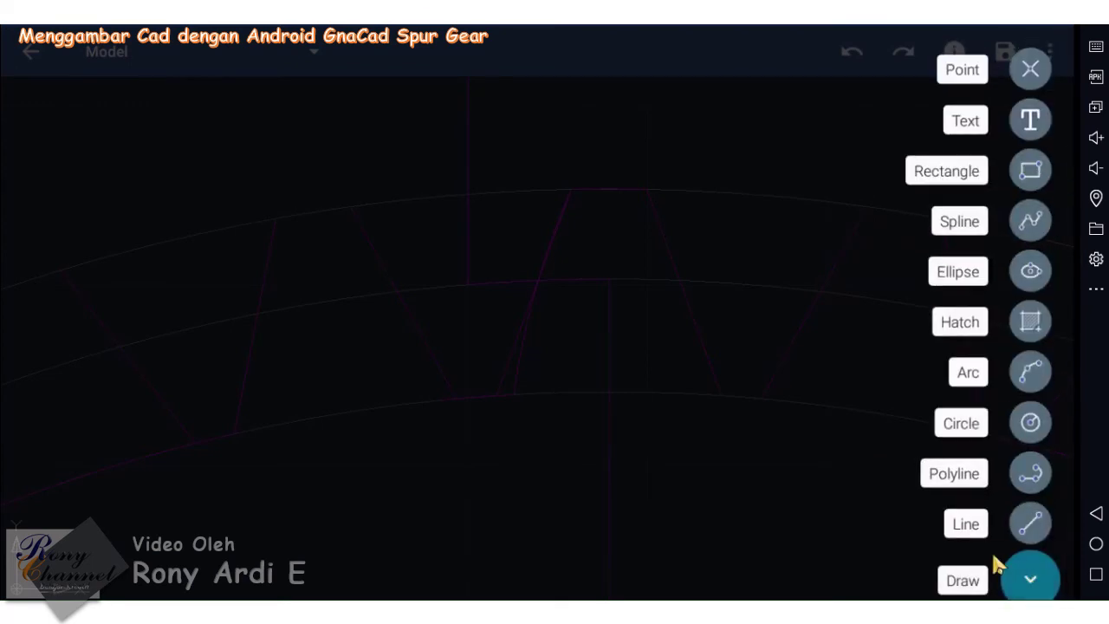
pyautogui.click(501, 390)
pyautogui.click(501, 390)
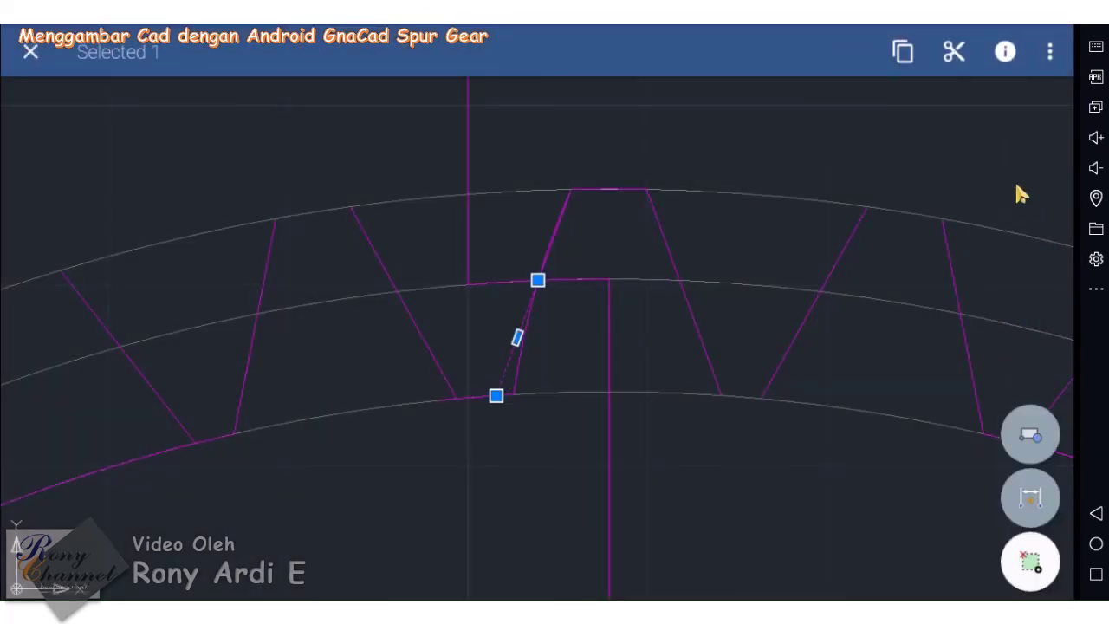
pyautogui.click(1049, 50)
pyautogui.click(900, 463)
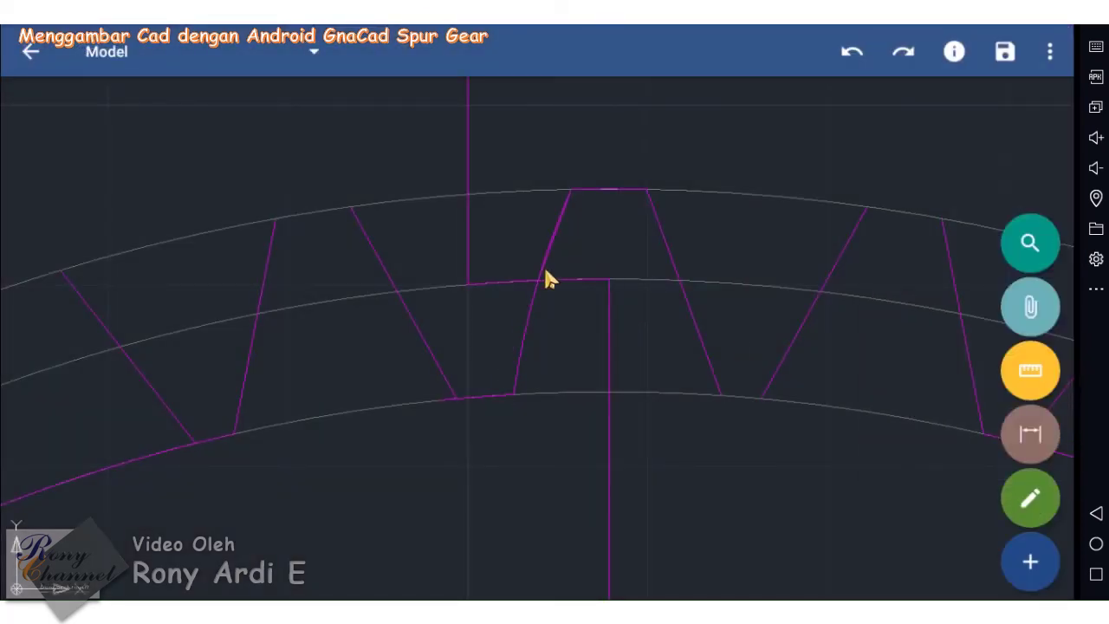
# - Delete the short arc piece and the vertical construction line beside the top tooth
pyautogui.scroll(3, 544, 271)
pyautogui.click(366, 223)
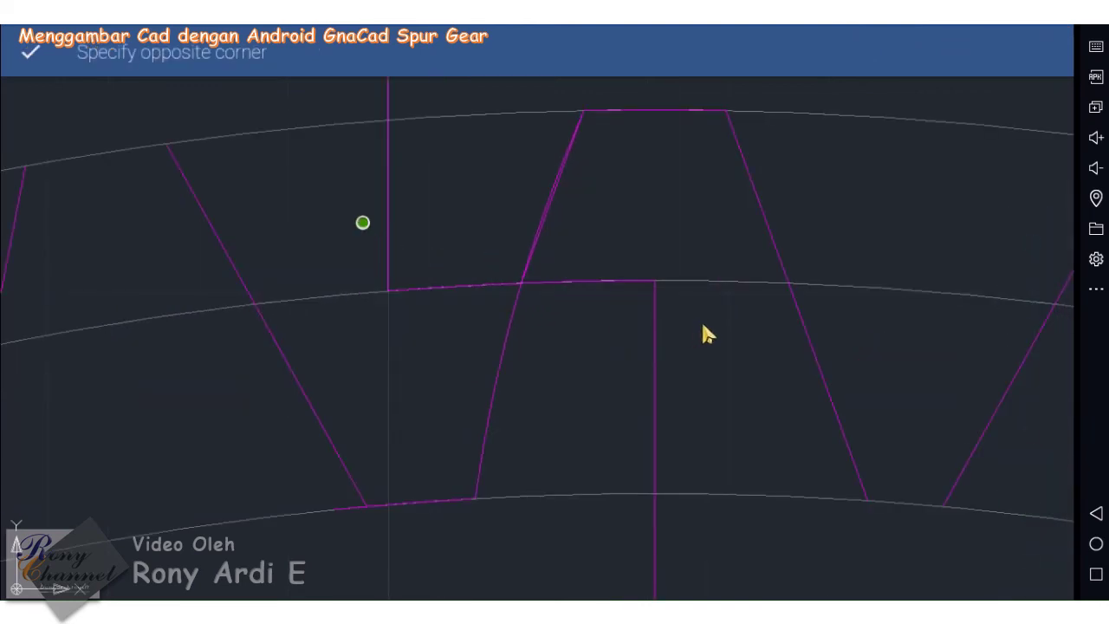
pyautogui.click(701, 325)
pyautogui.click(1049, 50)
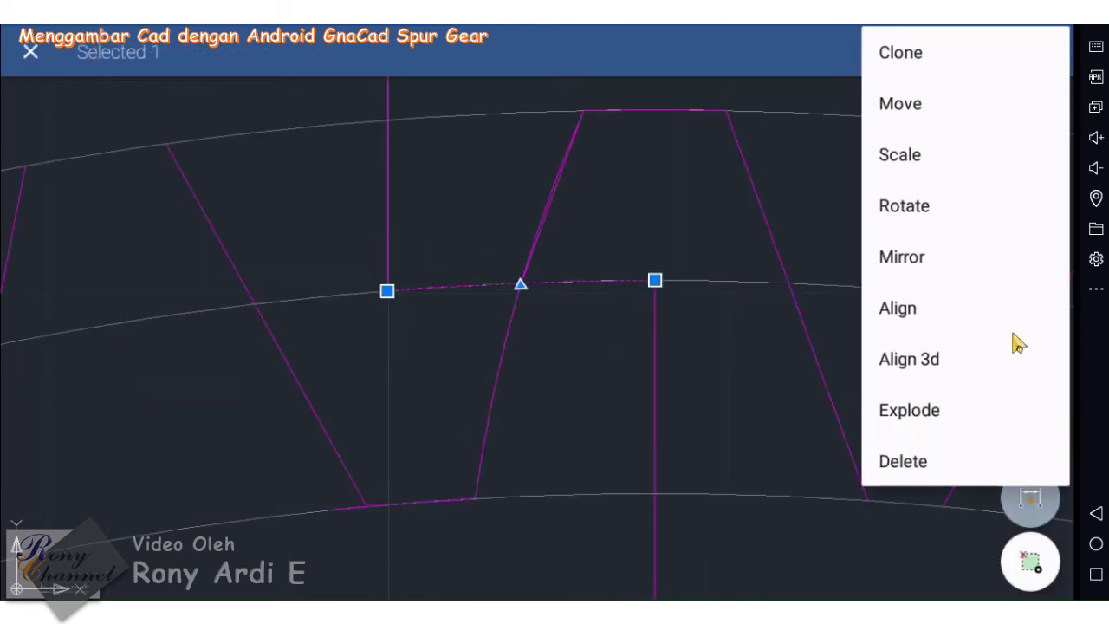
pyautogui.click(897, 463)
pyautogui.click(421, 104)
pyautogui.click(1049, 51)
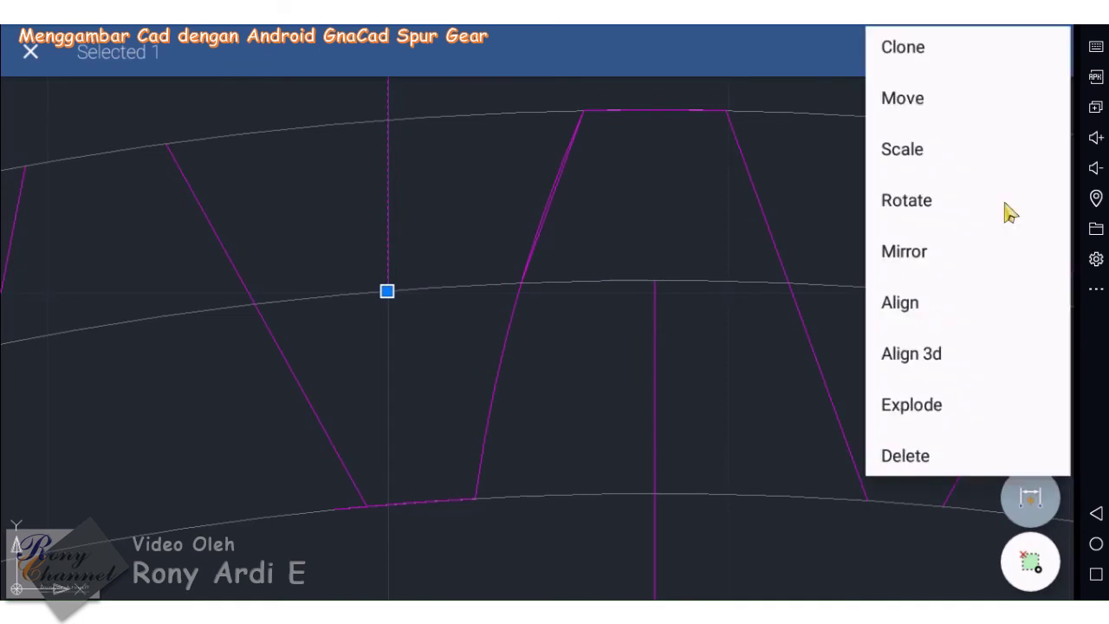
pyautogui.click(921, 460)
# - Delete the leftover straight flank line next to the curved flank
pyautogui.scroll(2, 594, 229)
pyautogui.scroll(1, 543, 228)
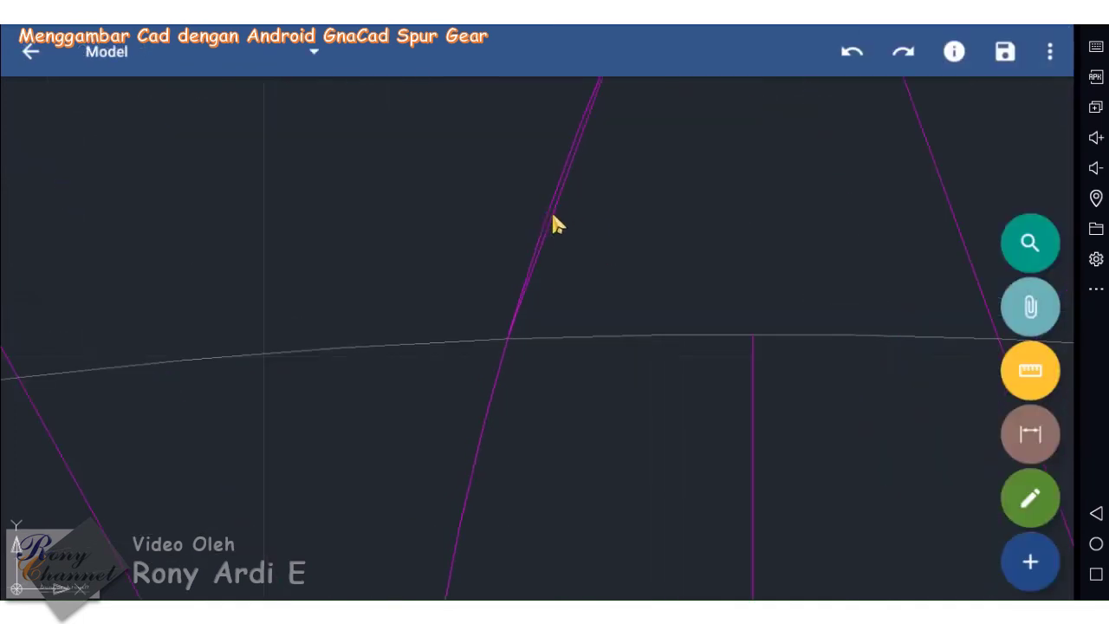
pyautogui.click(553, 218)
pyautogui.click(28, 54)
pyautogui.scroll(2, 520, 204)
pyautogui.click(588, 222)
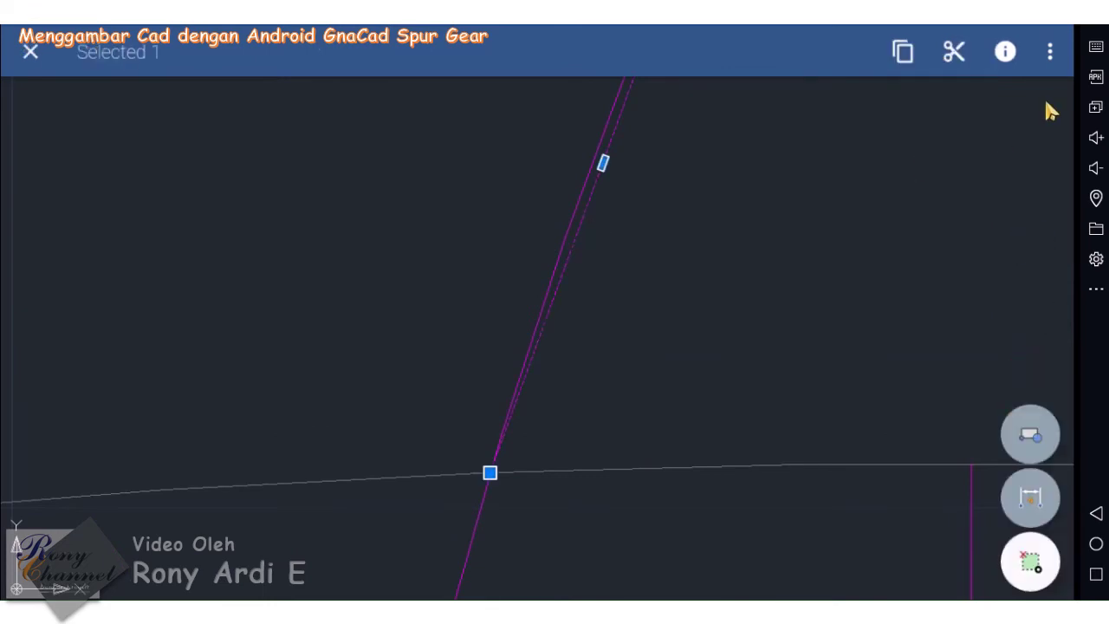
pyautogui.click(1049, 51)
pyautogui.click(908, 460)
# - Delete the four flank segments of the neighbouring tooth to the right
pyautogui.scroll(-2, 503, 349)
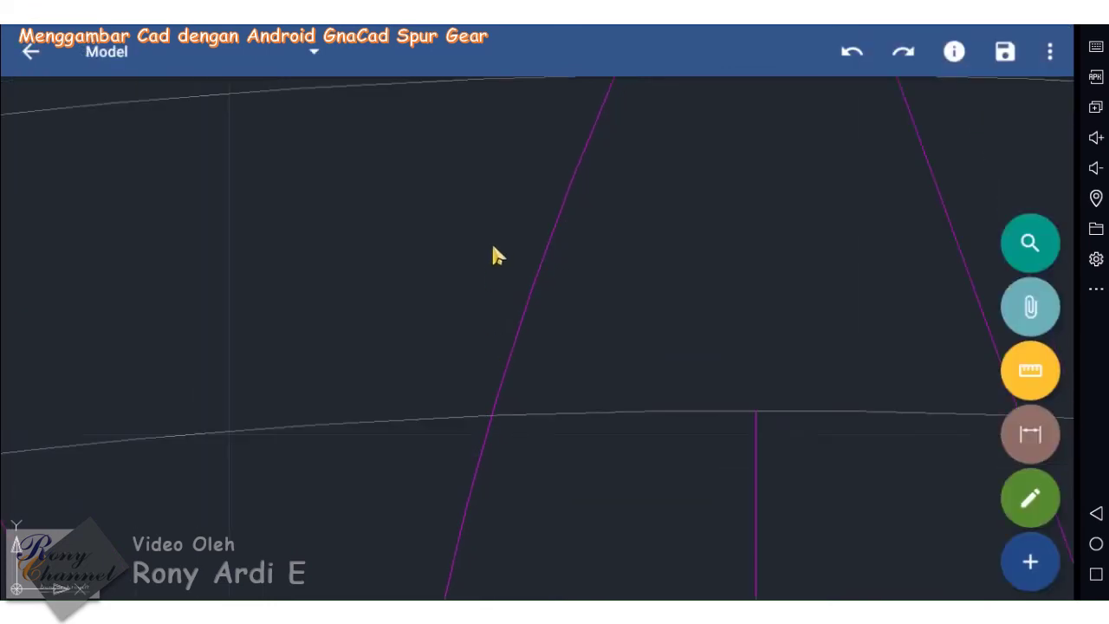
pyautogui.scroll(-2, 511, 217)
pyautogui.scroll(-1, 606, 216)
pyautogui.click(691, 264)
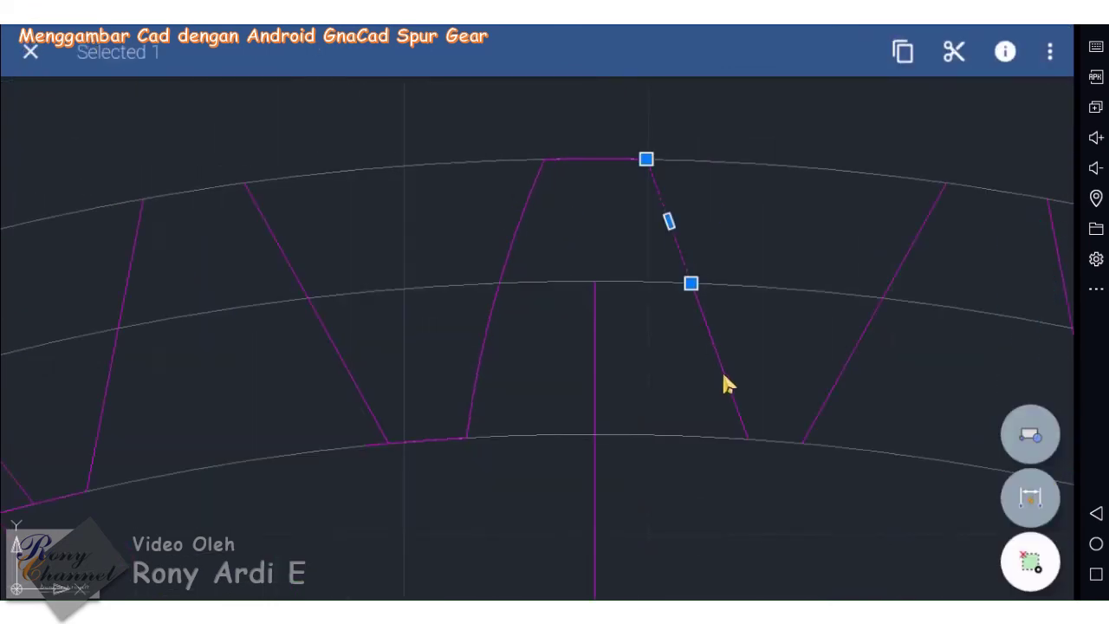
pyautogui.click(724, 379)
pyautogui.click(873, 336)
pyautogui.click(923, 226)
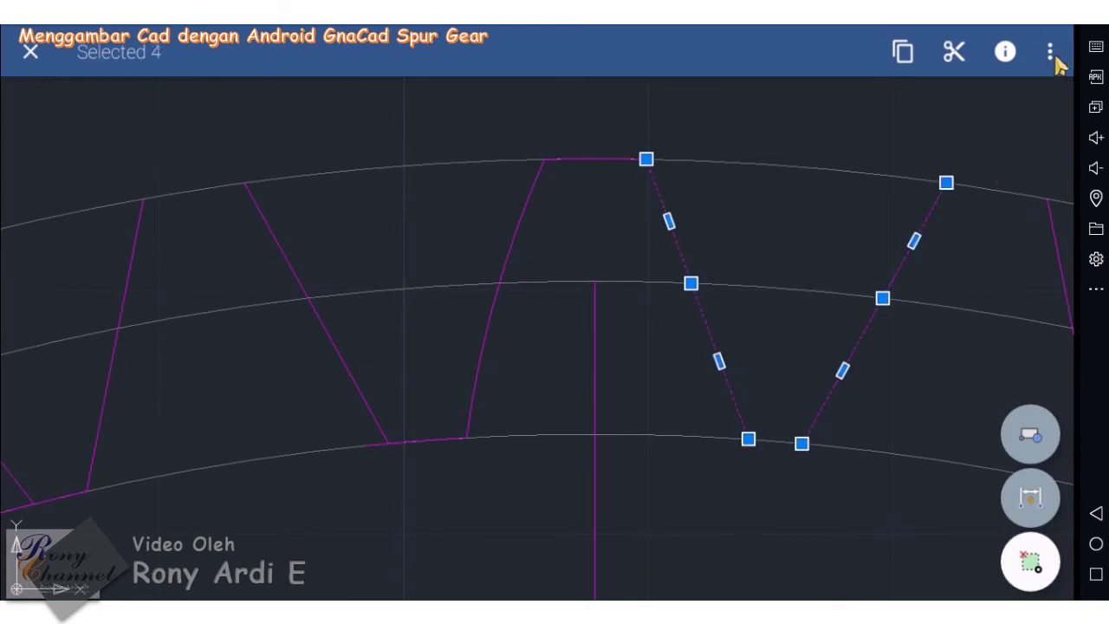
pyautogui.click(1050, 52)
pyautogui.click(903, 460)
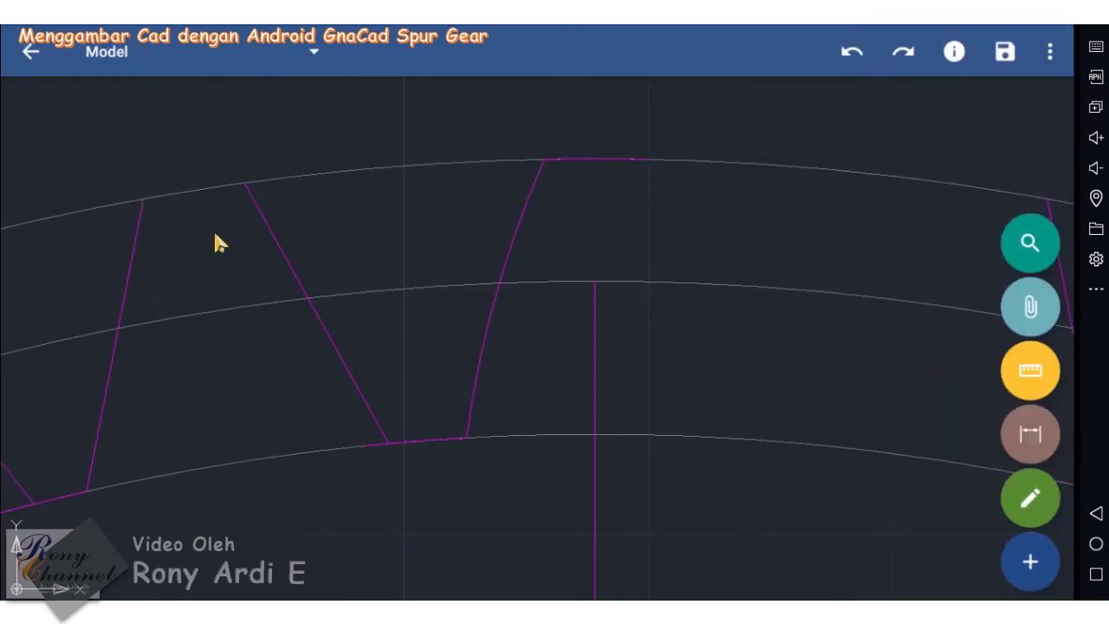
# - Delete the 19 straight-sided teeth to the left of the top tooth
pyautogui.click(190, 129)
pyautogui.click(401, 519)
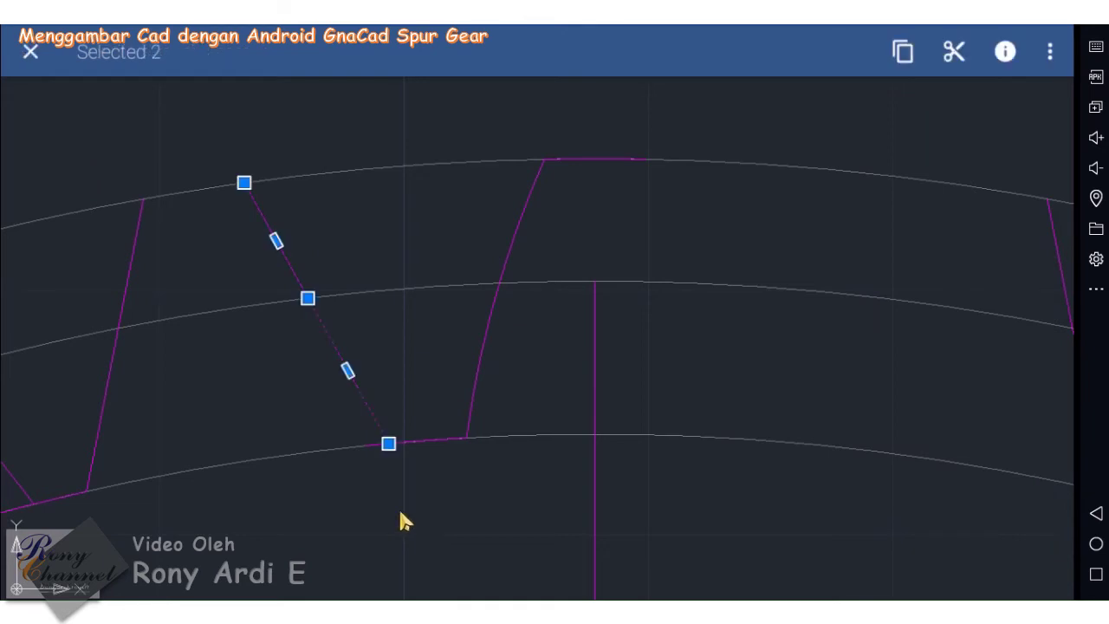
pyautogui.scroll(-3, 748, 259)
pyautogui.scroll(-2, 749, 259)
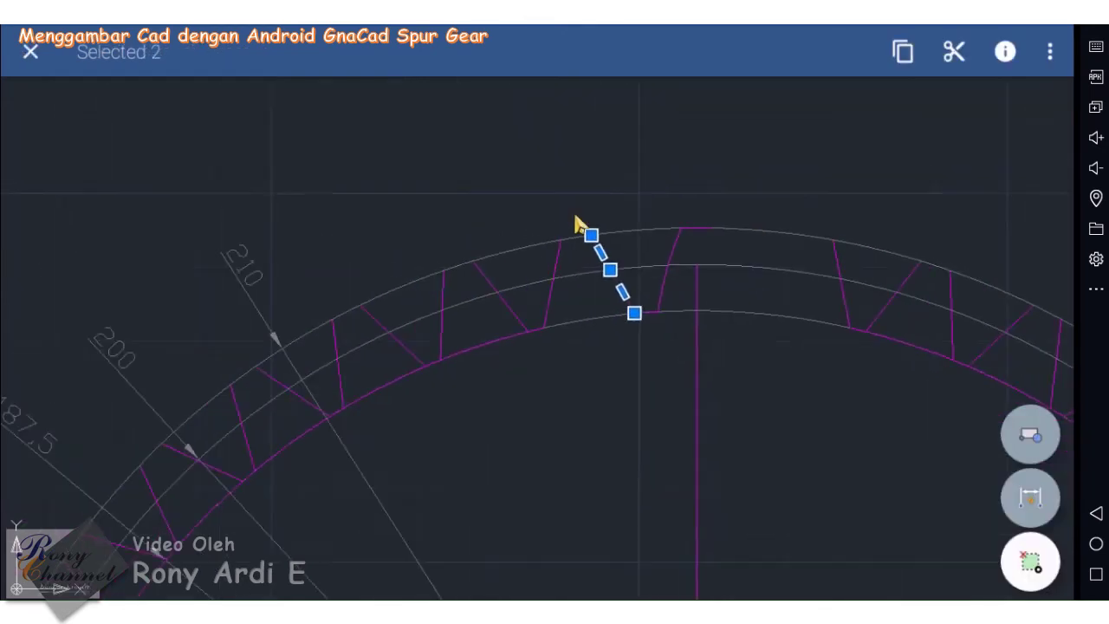
pyautogui.click(386, 171)
pyautogui.click(641, 394)
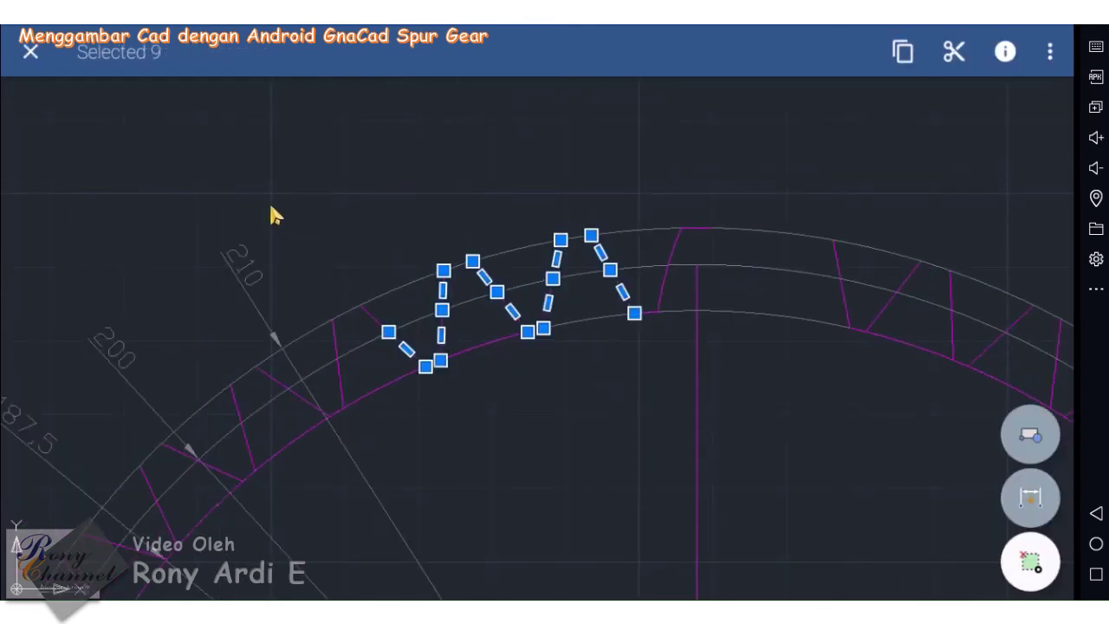
pyautogui.click(140, 146)
pyautogui.click(881, 297)
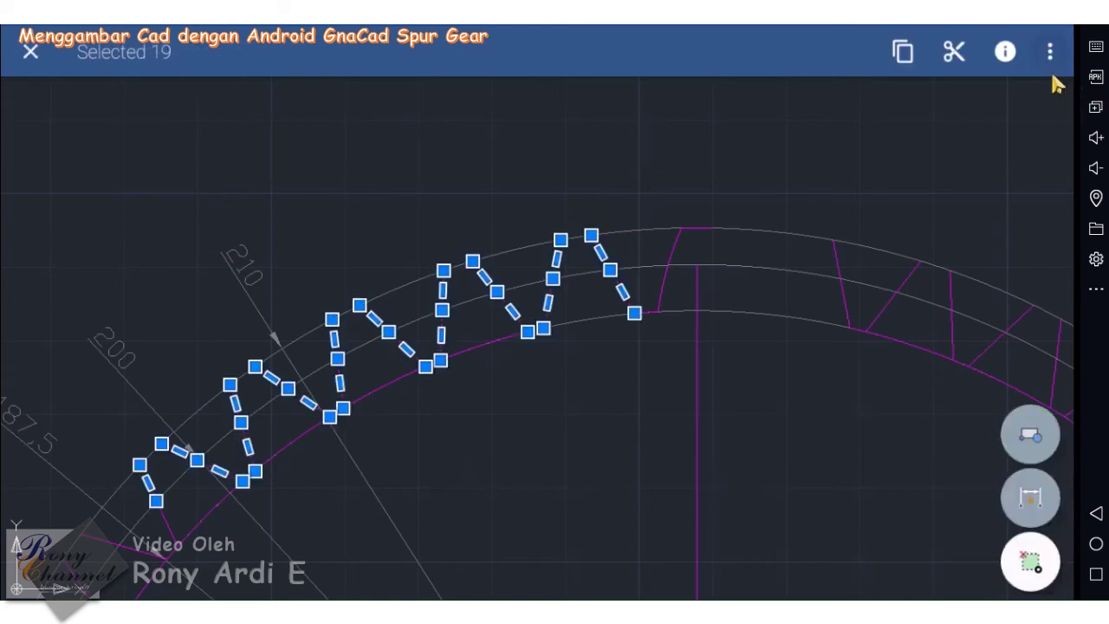
pyautogui.click(1050, 54)
pyautogui.click(906, 457)
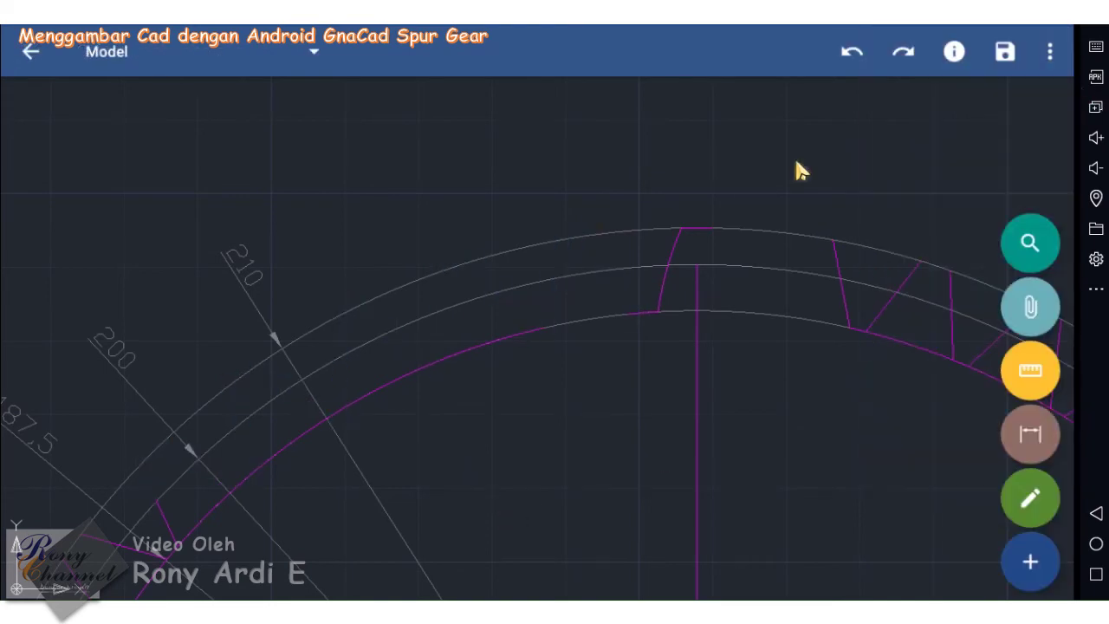
# - Delete the 29 straight-sided teeth along the gear's upper right
pyautogui.click(791, 159)
pyautogui.scroll(-5, 572, 281)
pyautogui.scroll(-2, 572, 232)
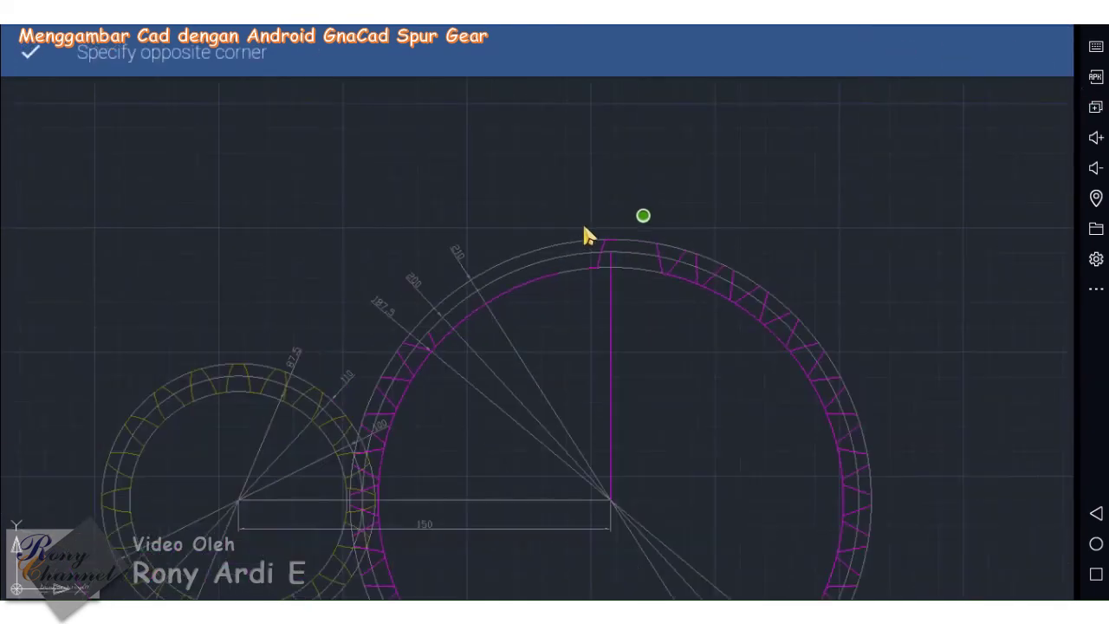
pyautogui.click(913, 445)
pyautogui.click(1048, 52)
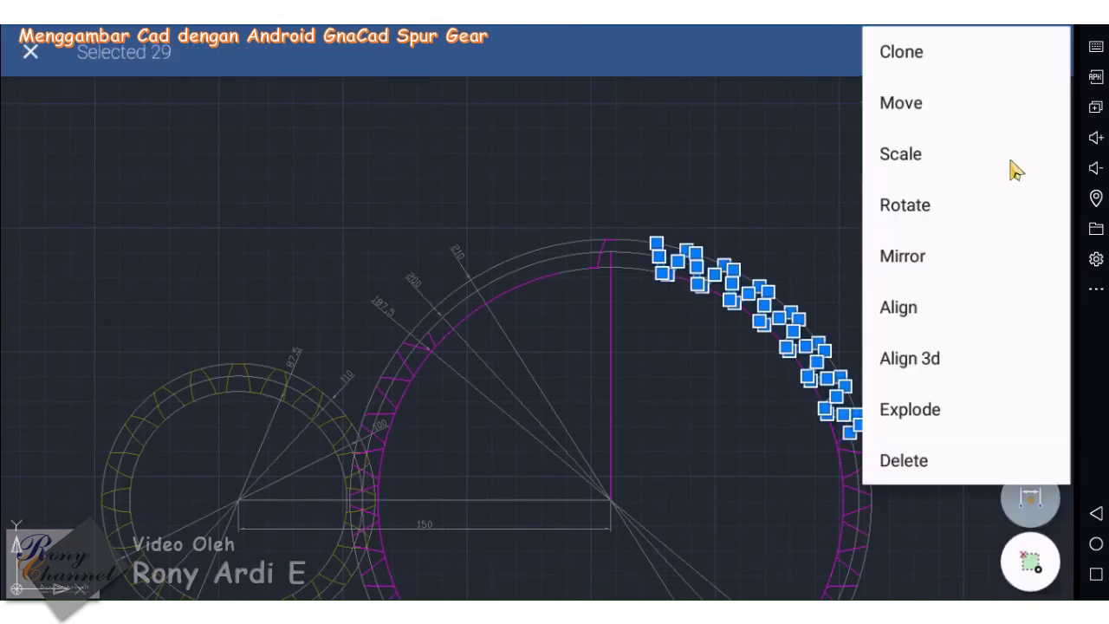
pyautogui.click(909, 462)
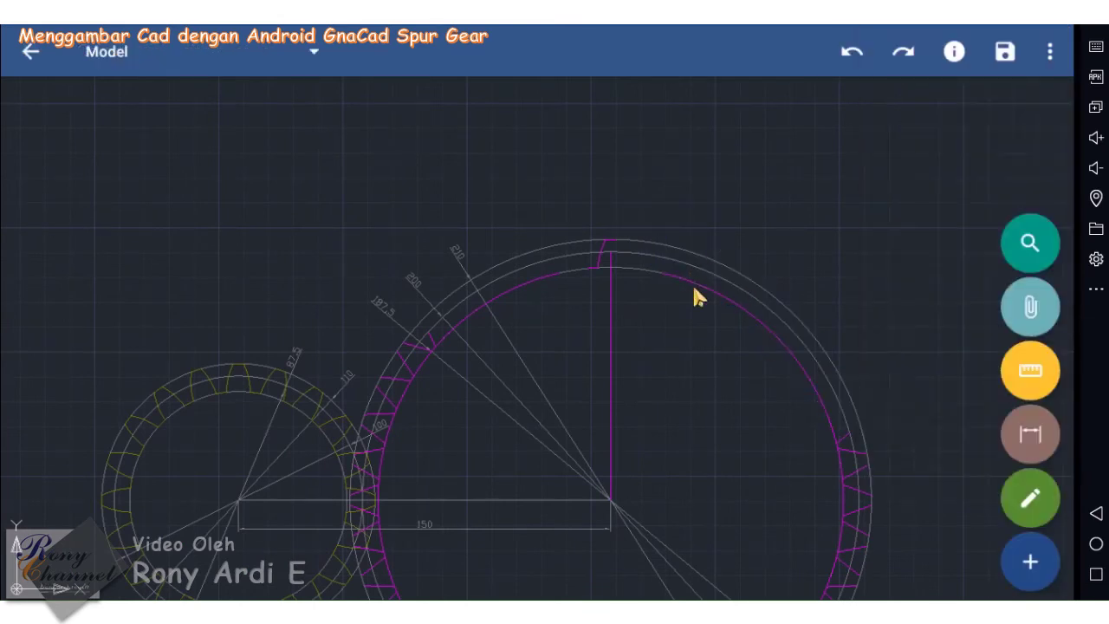
pyautogui.click(695, 291)
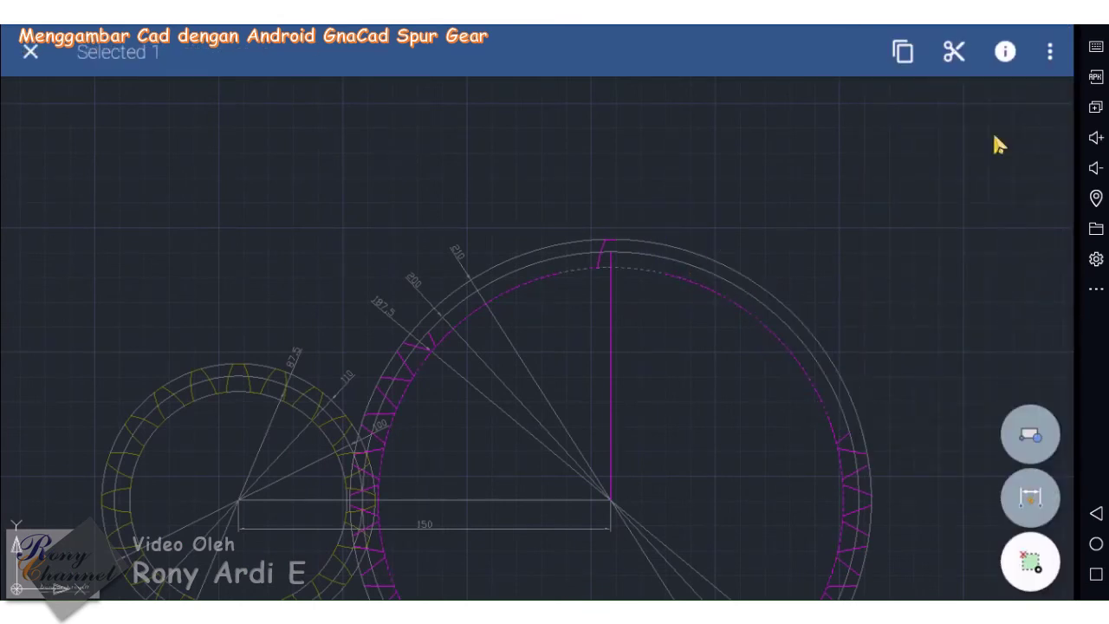
# - Delete the circles selected near the top tooth
pyautogui.click(871, 378)
pyautogui.click(747, 329)
pyautogui.click(1049, 52)
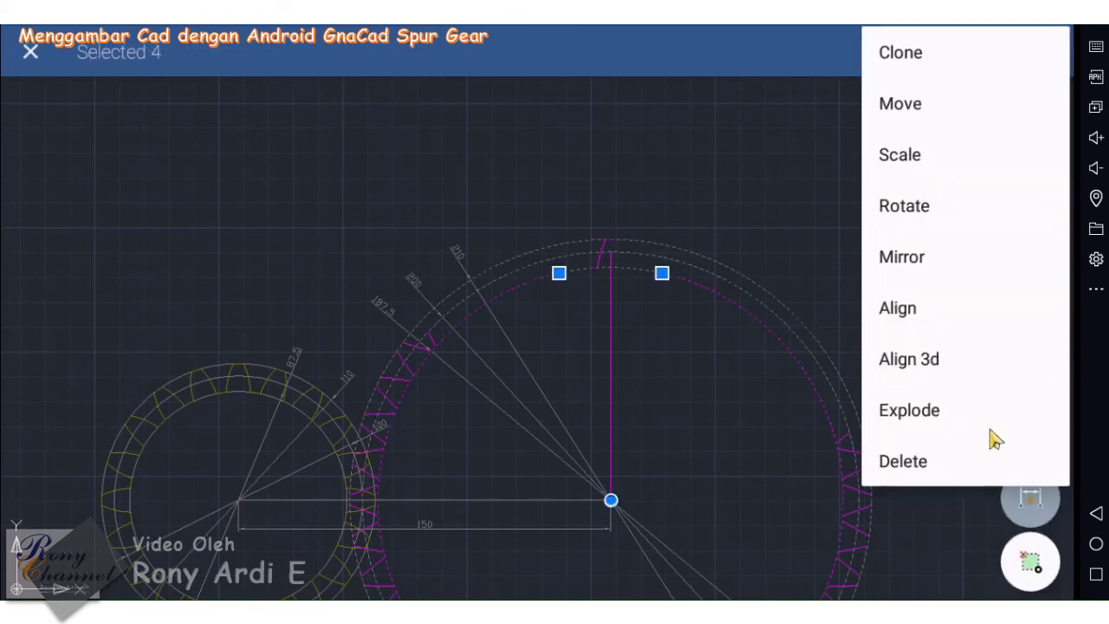
pyautogui.click(918, 459)
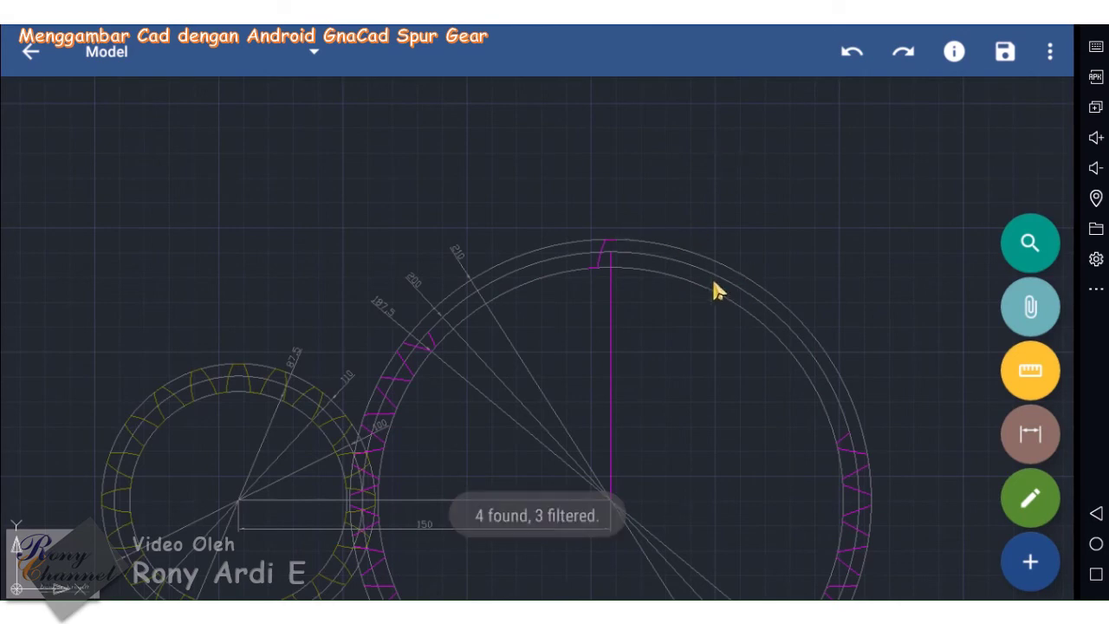
# - Delete the remaining 136 magenta parts around the large gear
pyautogui.scroll(-5, 733, 226)
pyautogui.scroll(5, 759, 198)
pyautogui.scroll(-5, 760, 198)
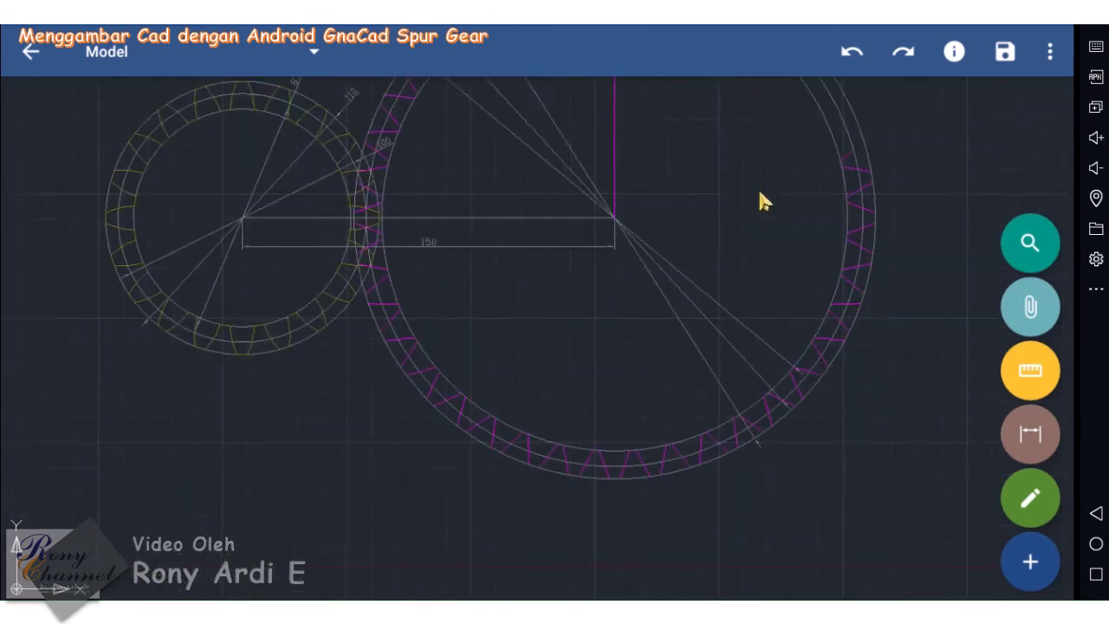
pyautogui.scroll(-2, 759, 194)
pyautogui.scroll(-2, 760, 174)
pyautogui.click(754, 96)
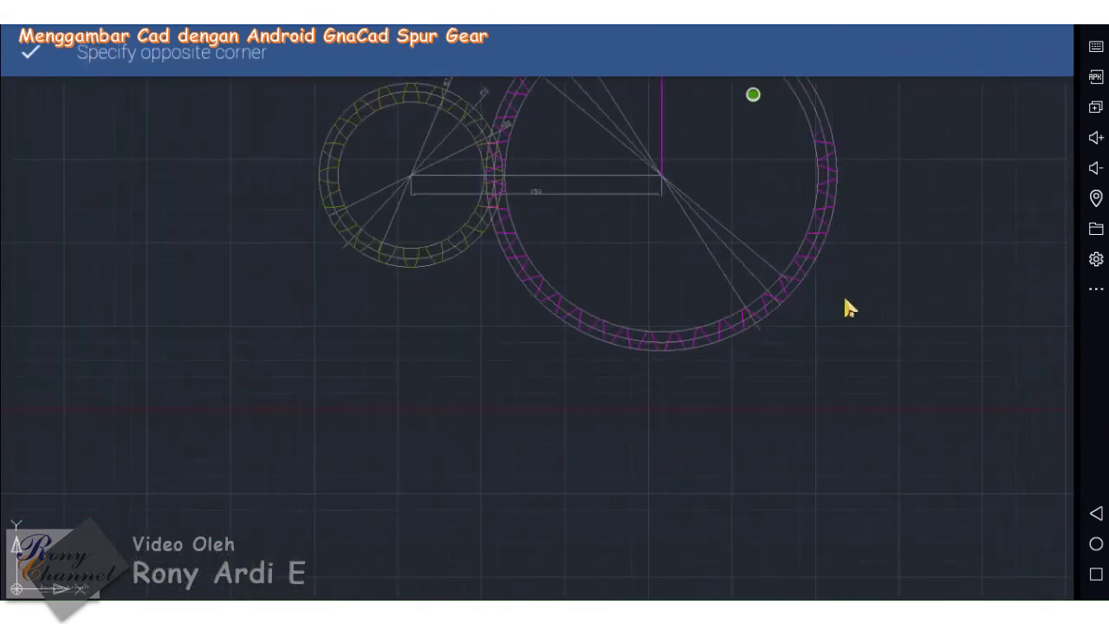
pyautogui.click(844, 308)
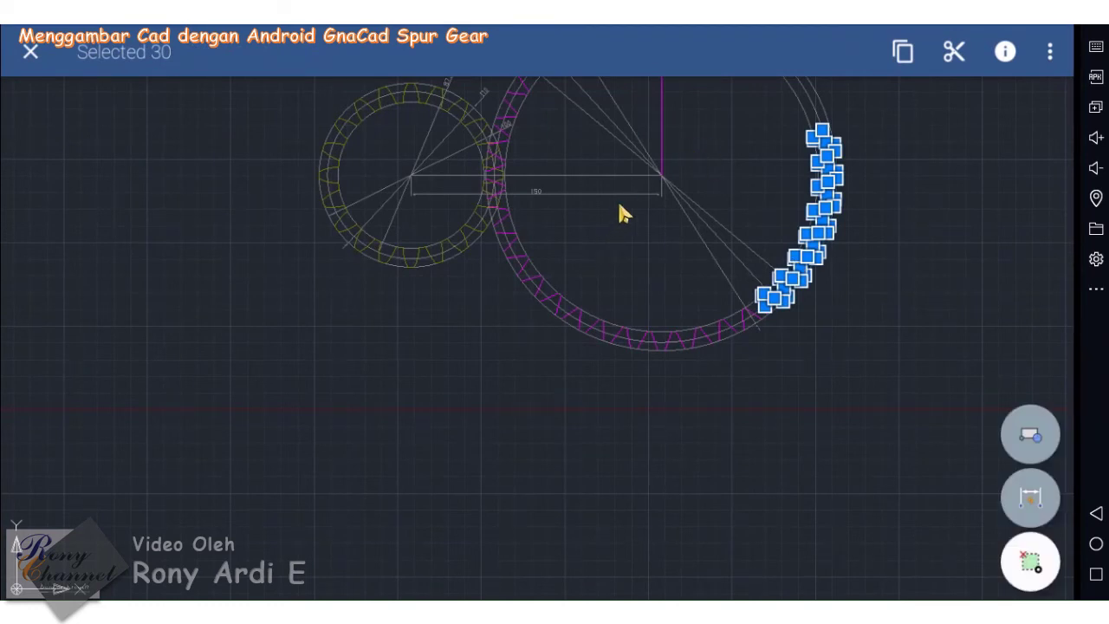
pyautogui.click(831, 376)
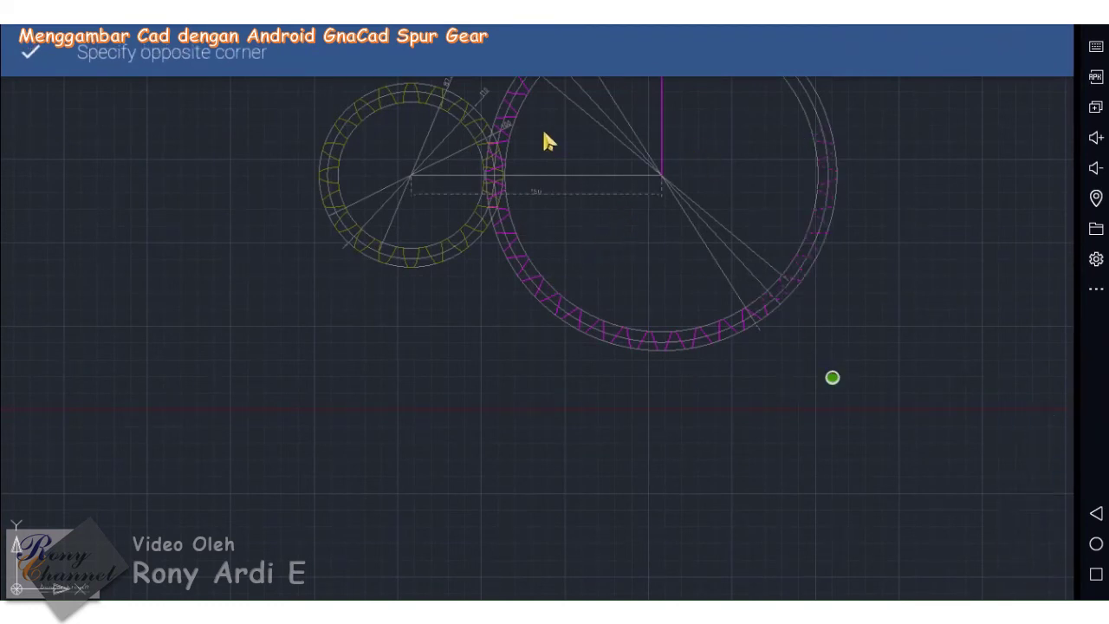
pyautogui.click(479, 87)
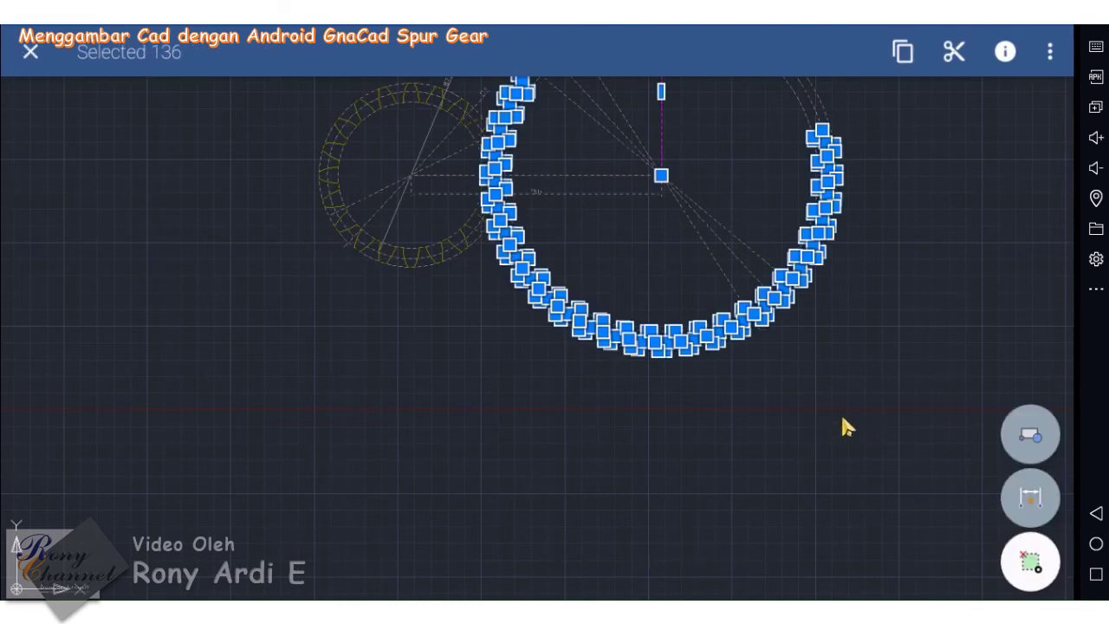
pyautogui.click(1051, 52)
pyautogui.click(922, 454)
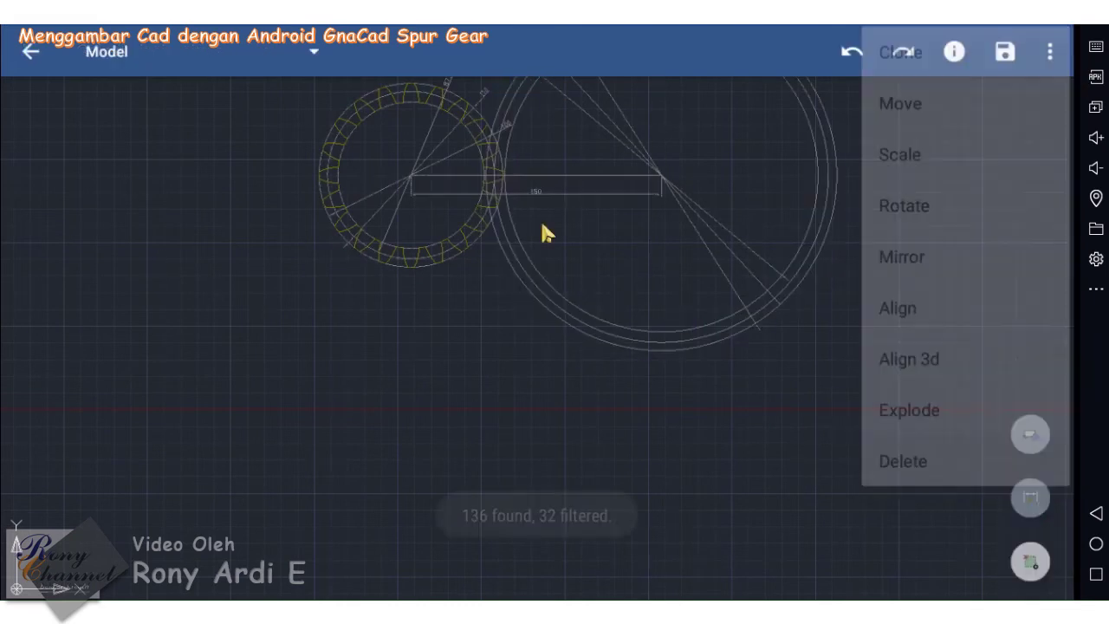
pyautogui.scroll(3, 569, 199)
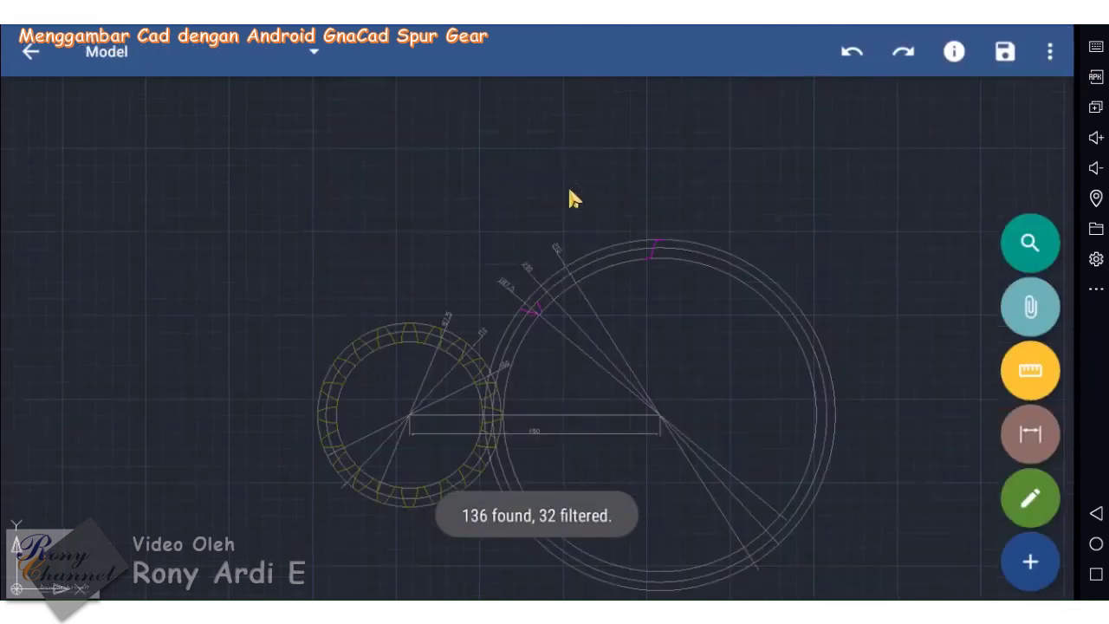
pyautogui.scroll(2, 527, 425)
pyautogui.scroll(2, 539, 491)
# - Delete the small magenta outline near the 187.5 line
pyautogui.scroll(2, 539, 491)
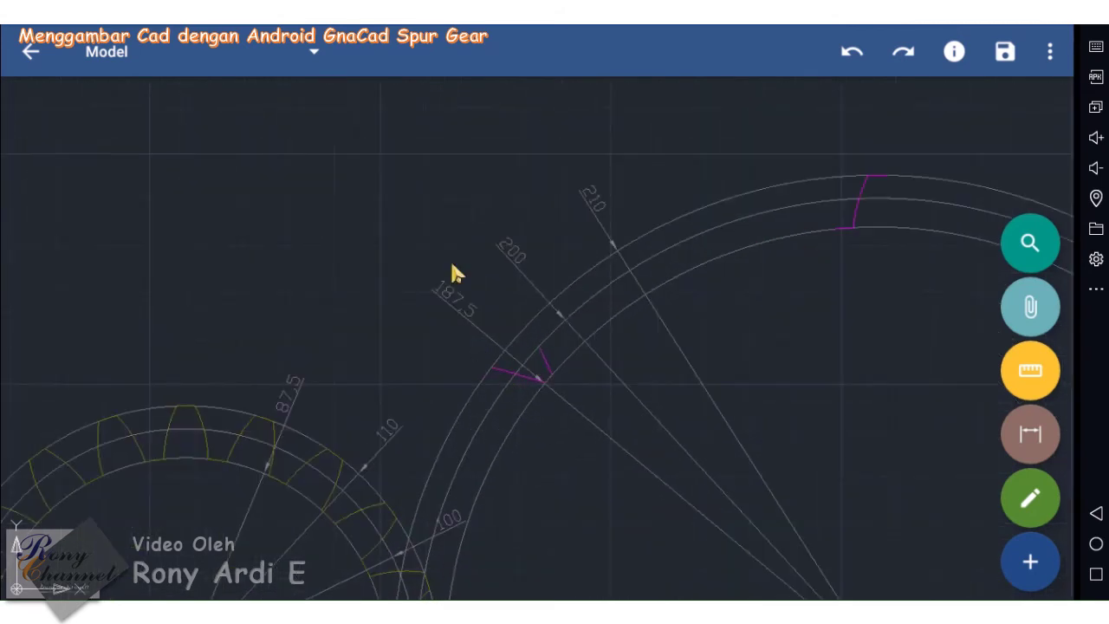
pyautogui.click(423, 210)
pyautogui.click(650, 471)
pyautogui.click(1052, 56)
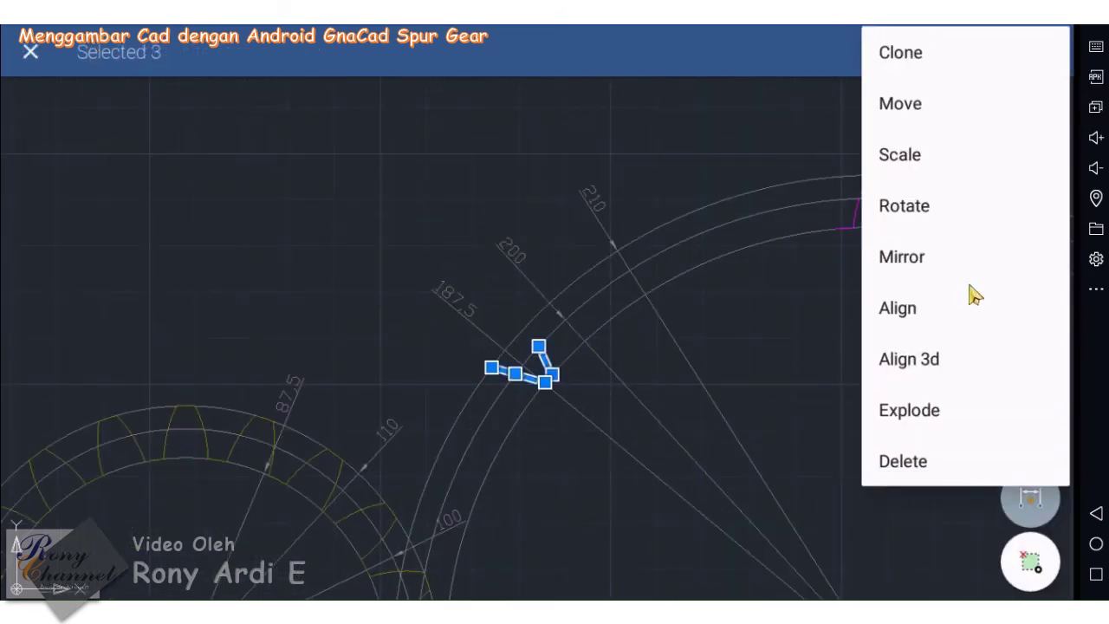
pyautogui.click(923, 473)
# - Select the remaining magenta tooth flank line for editing
pyautogui.scroll(-3, 583, 225)
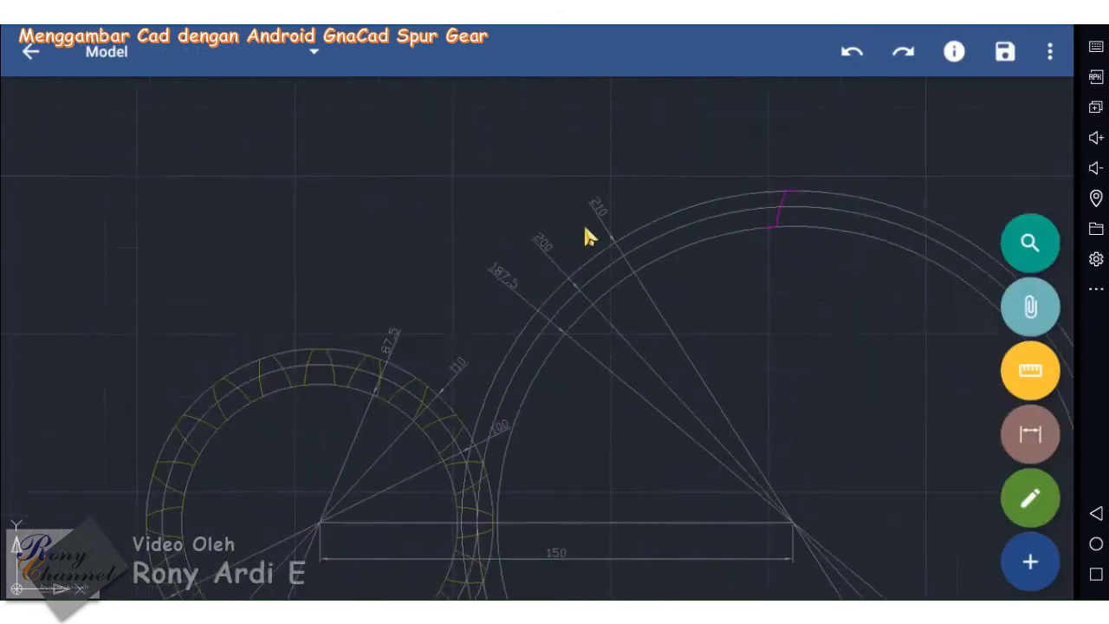
pyautogui.scroll(2, 779, 190)
pyautogui.scroll(2, 755, 166)
pyautogui.scroll(2, 756, 163)
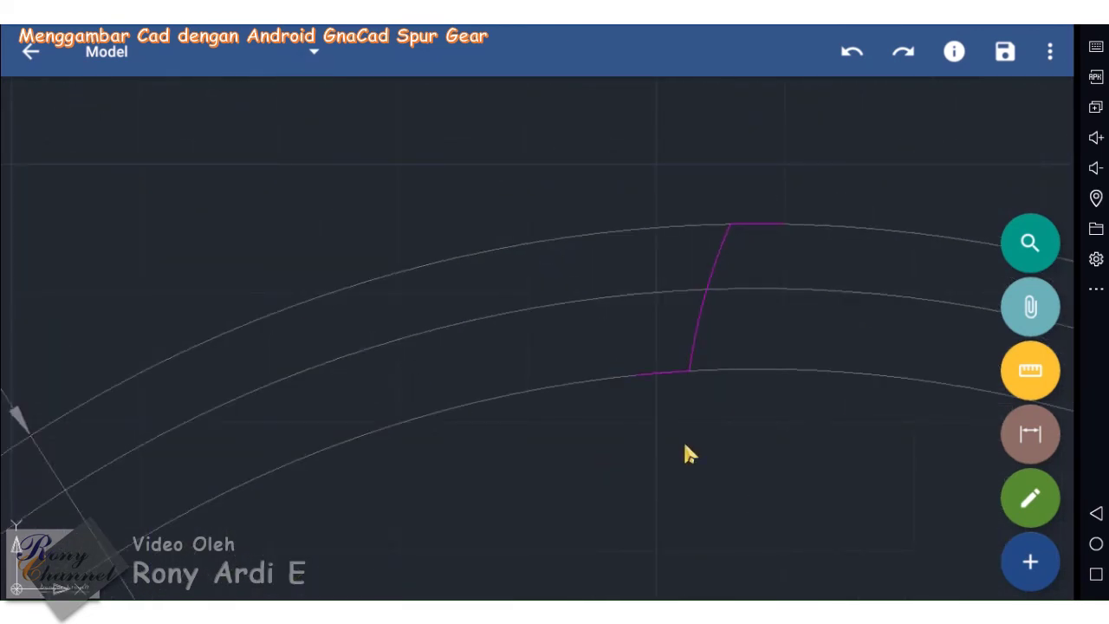
pyautogui.click(594, 157)
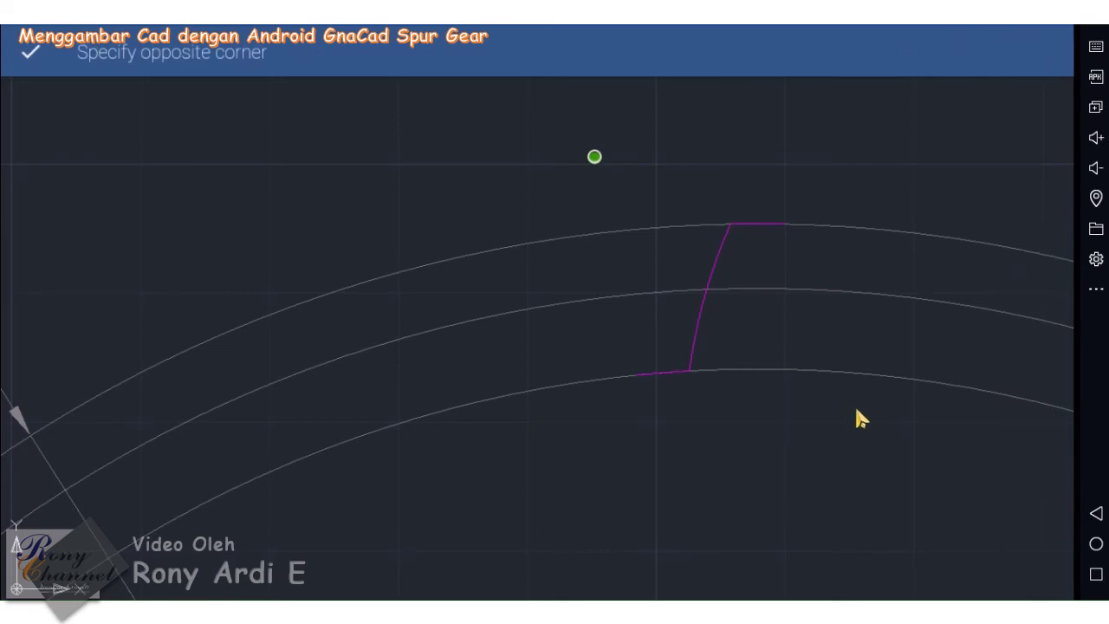
pyautogui.click(30, 52)
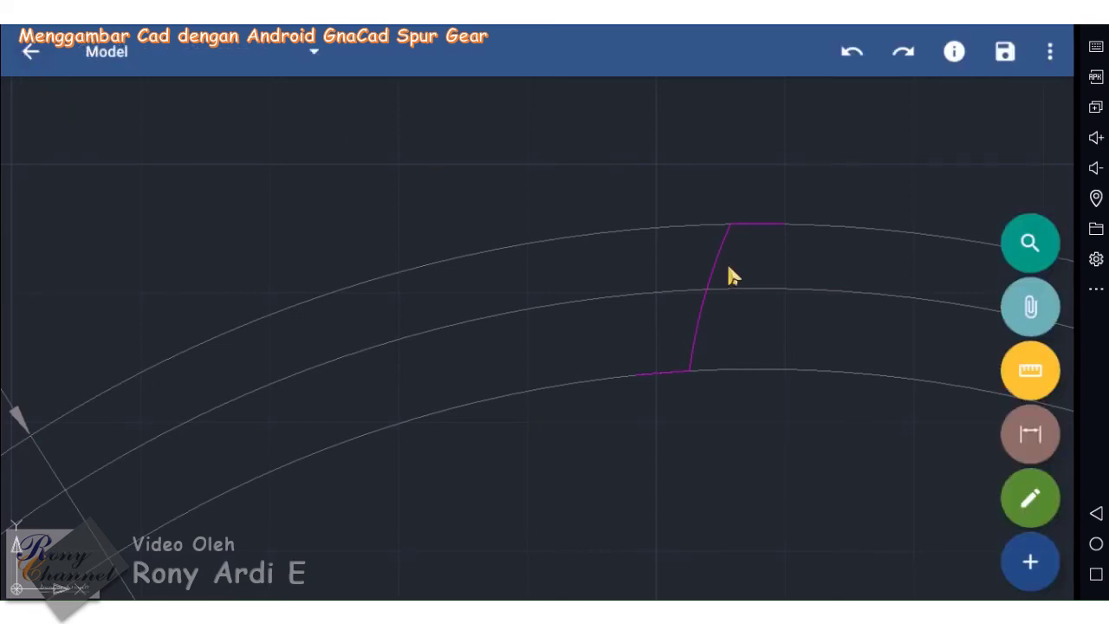
pyautogui.click(854, 271)
pyautogui.click(1049, 54)
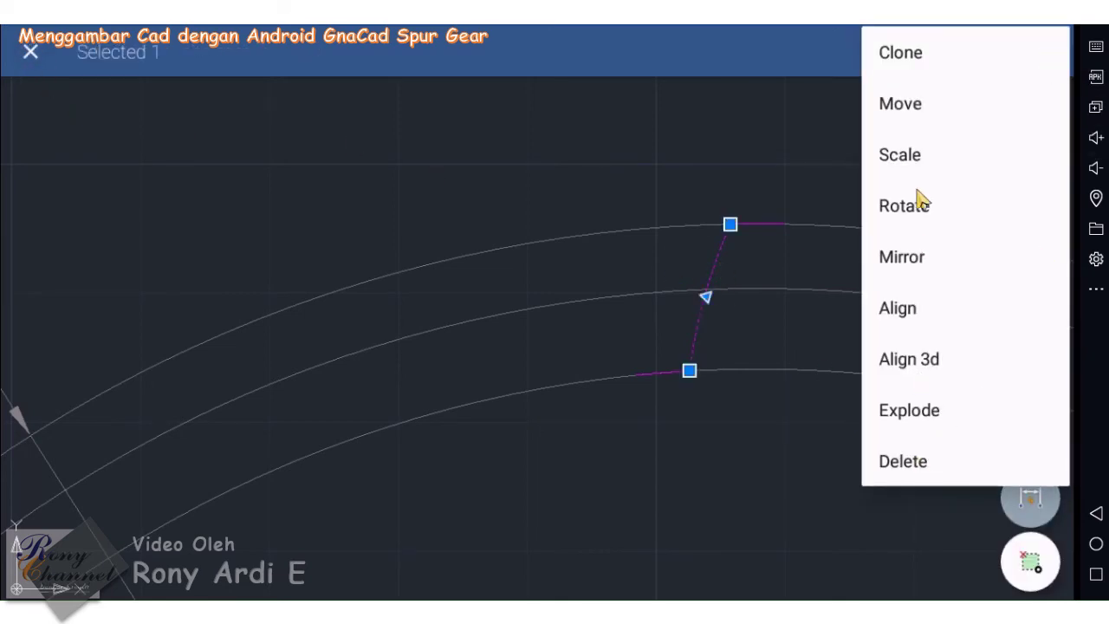
# - Mirror the flank about a vertical line through the top arc's midpoint, keeping the original
pyautogui.click(907, 256)
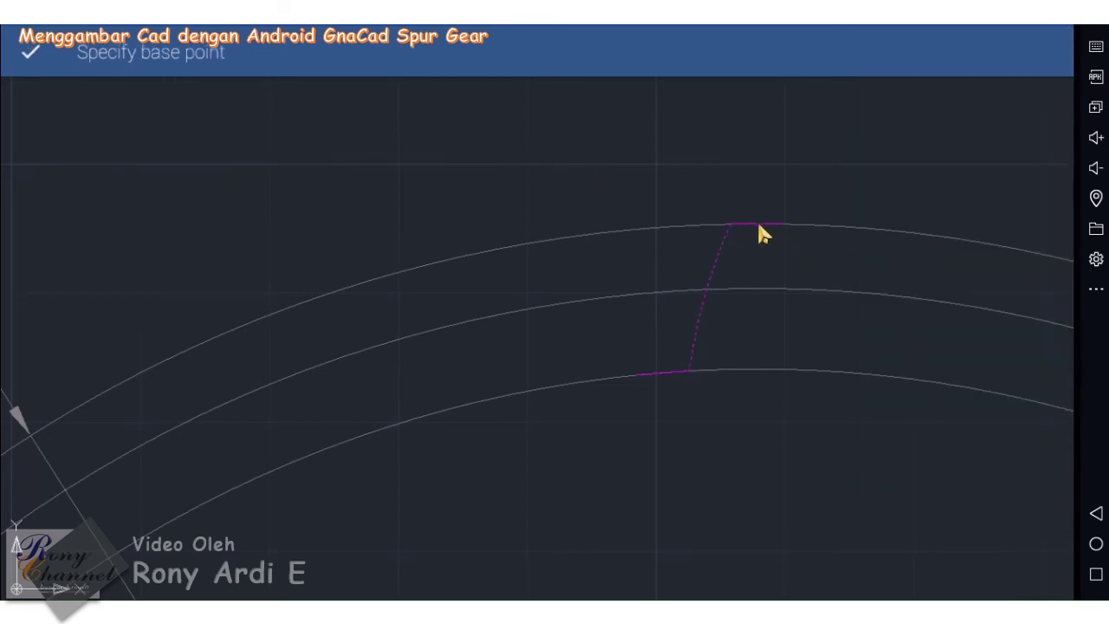
pyautogui.click(757, 227)
pyautogui.click(39, 53)
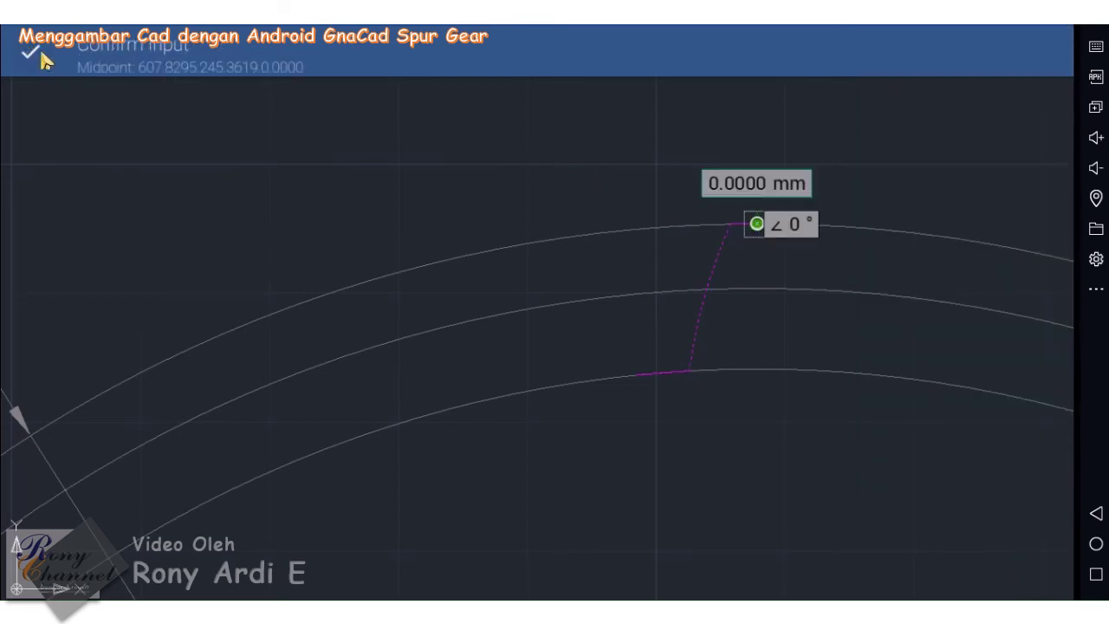
pyautogui.rightClick(1039, 65)
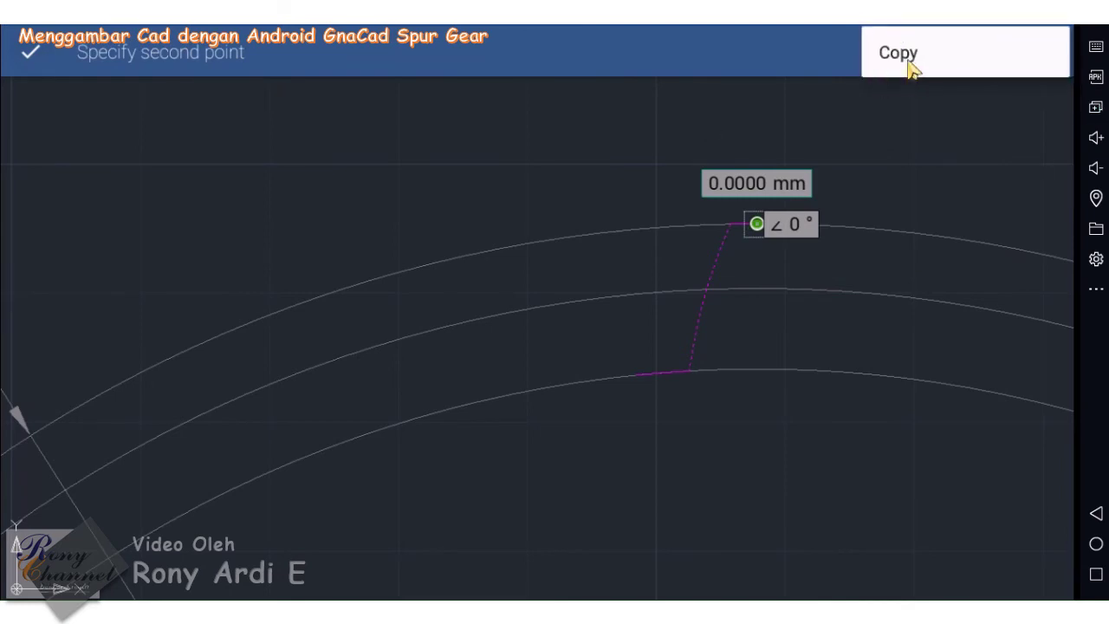
pyautogui.click(907, 57)
pyautogui.click(756, 129)
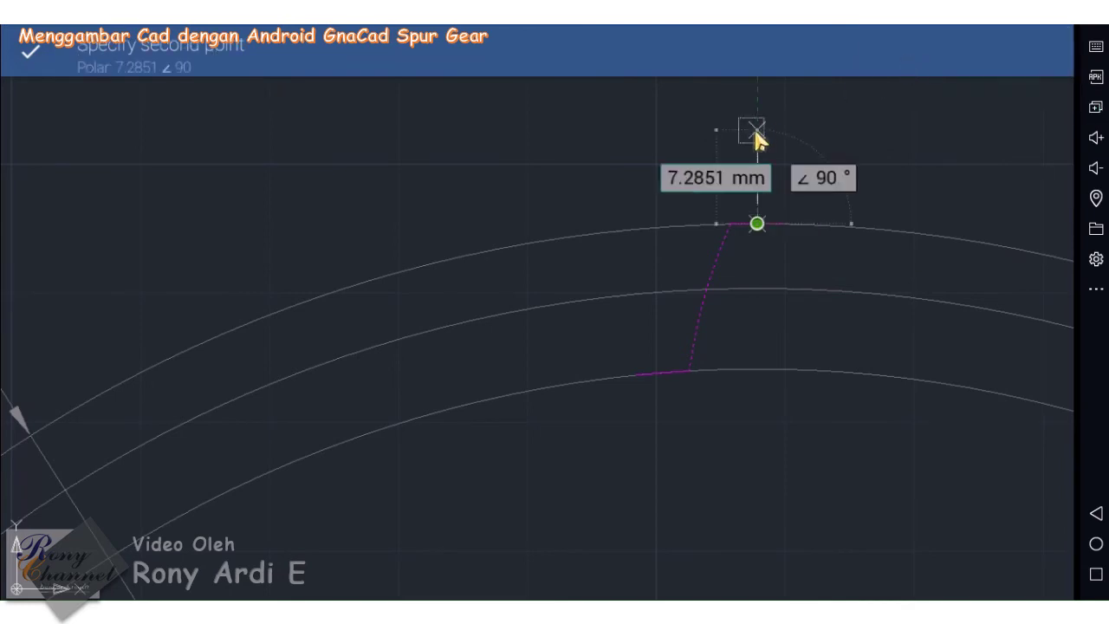
pyautogui.click(29, 55)
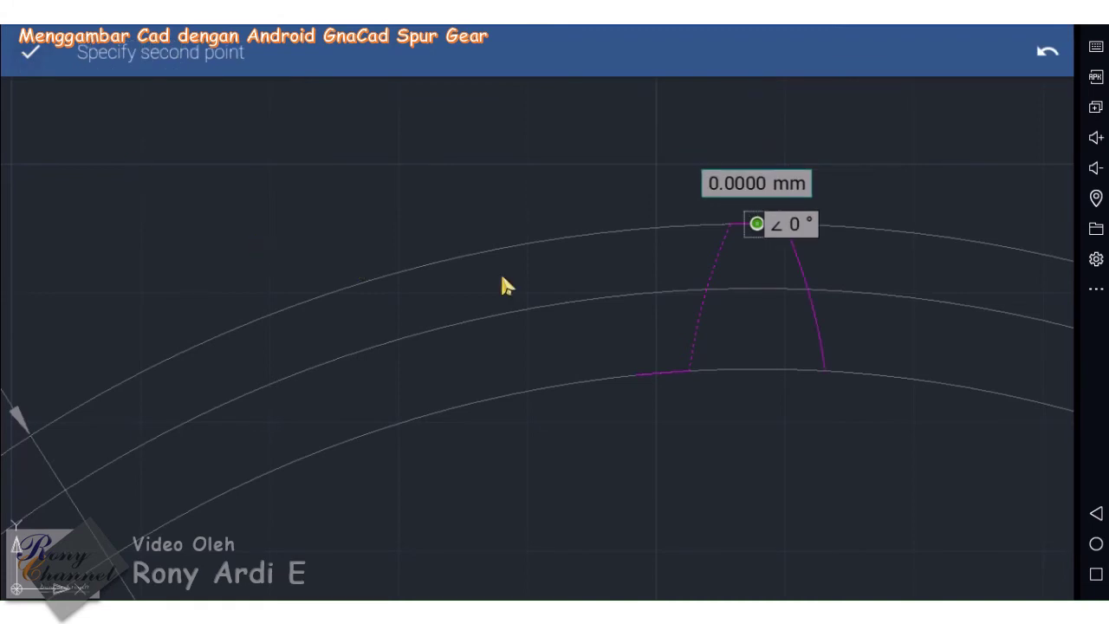
pyautogui.click(30, 54)
pyautogui.click(26, 54)
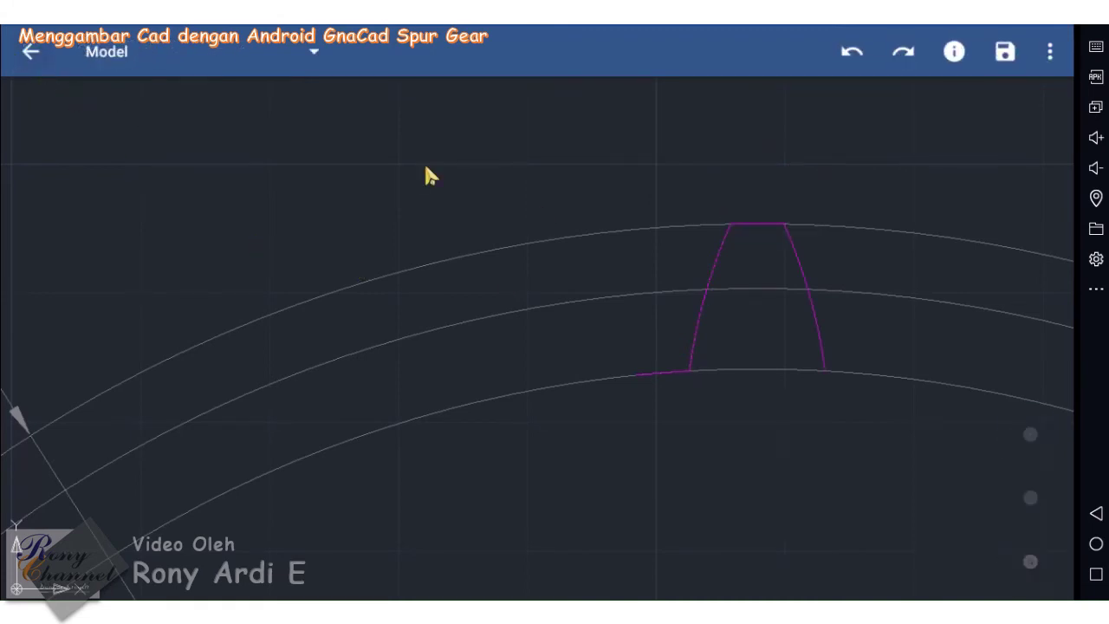
# - Select all four parts of the tooth and start rotating it
pyautogui.click(531, 138)
pyautogui.click(977, 288)
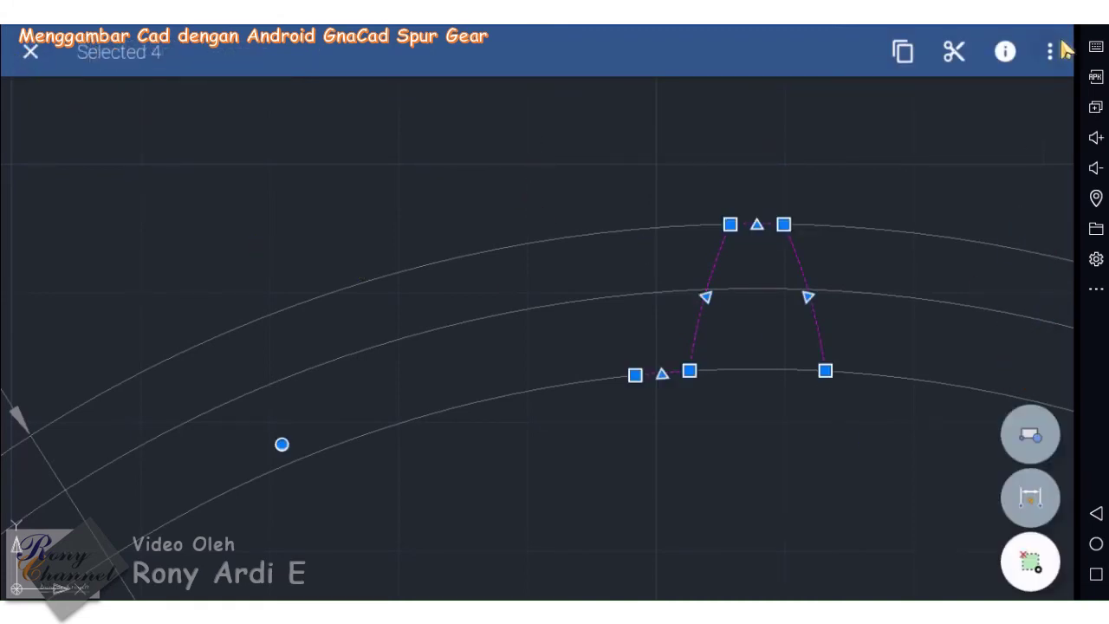
pyautogui.click(1049, 49)
pyautogui.click(901, 212)
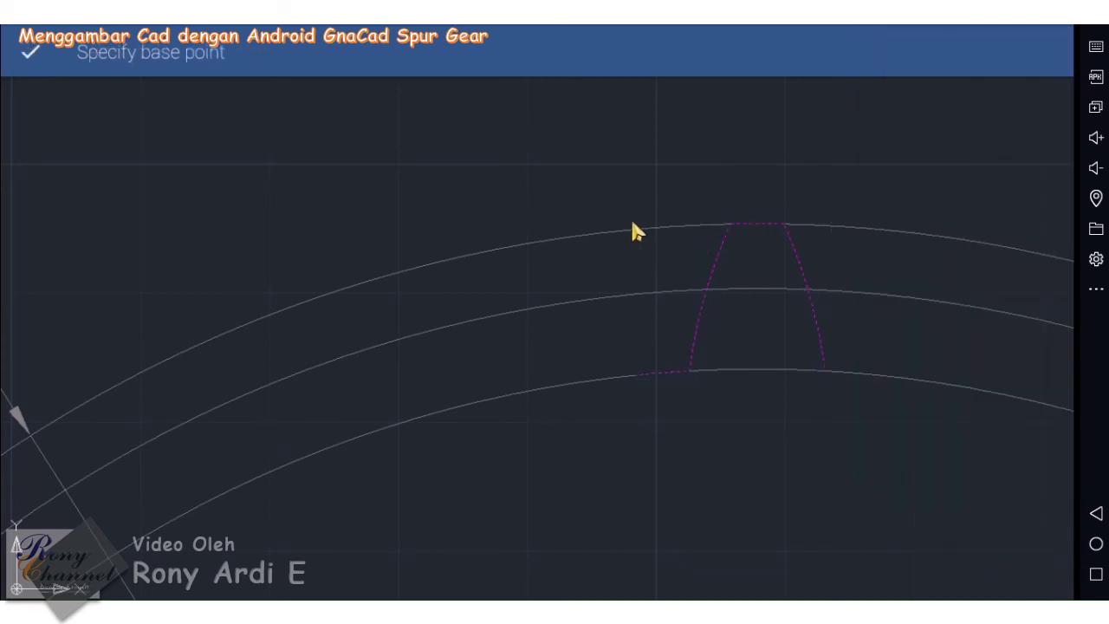
pyautogui.scroll(-2, 628, 173)
pyautogui.scroll(-2, 633, 161)
pyautogui.scroll(-2, 637, 162)
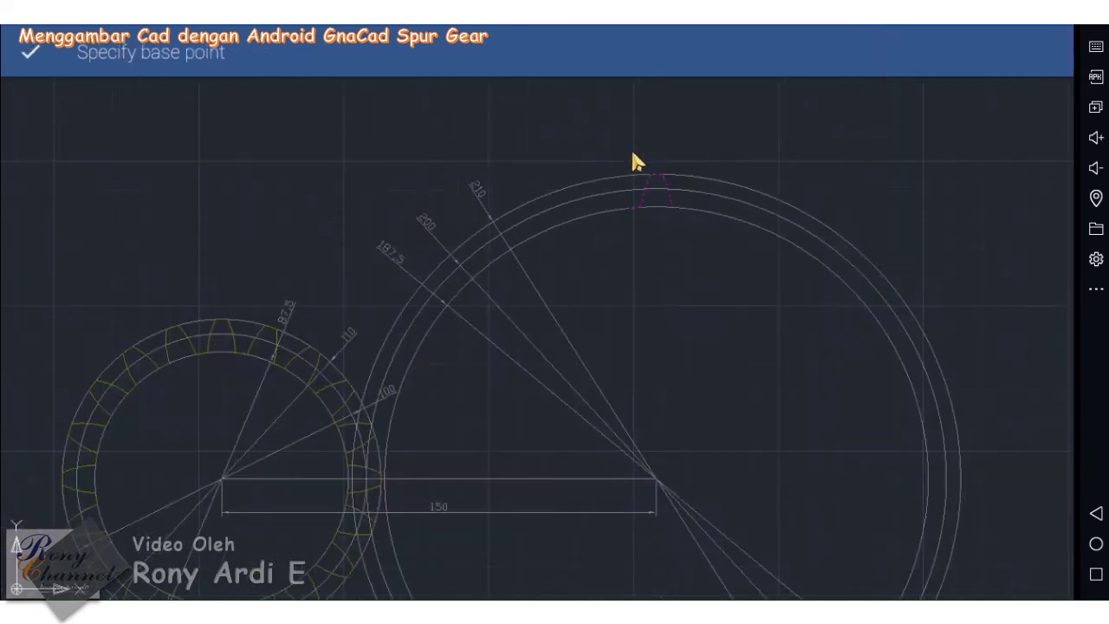
# - Rotate the tooth about the large gear's centre as an array of 40 copies
pyautogui.click(657, 479)
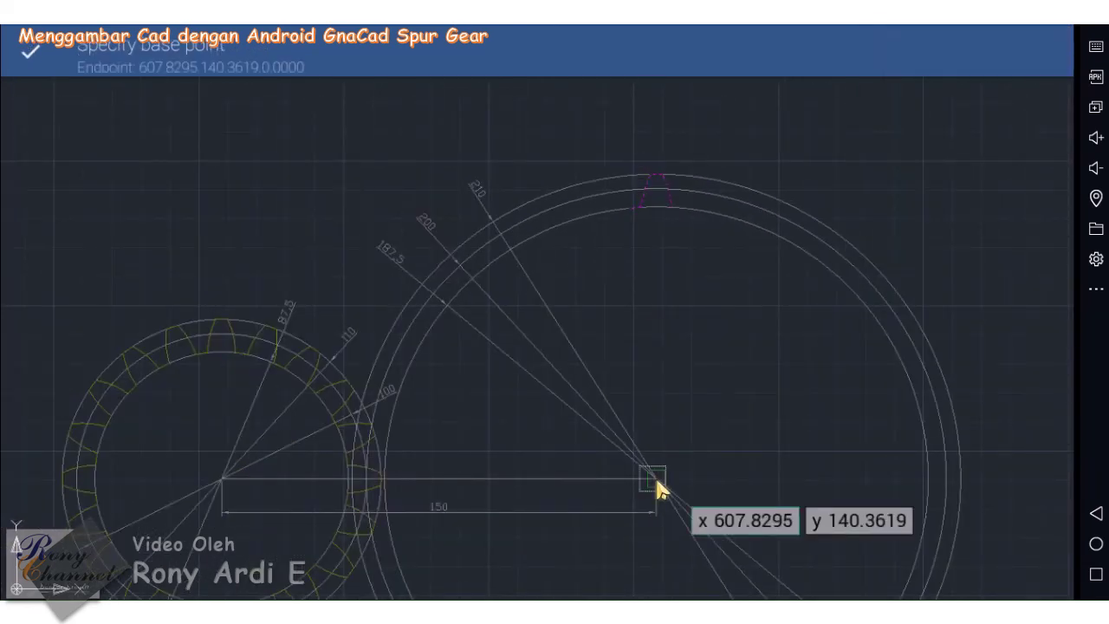
pyautogui.click(31, 53)
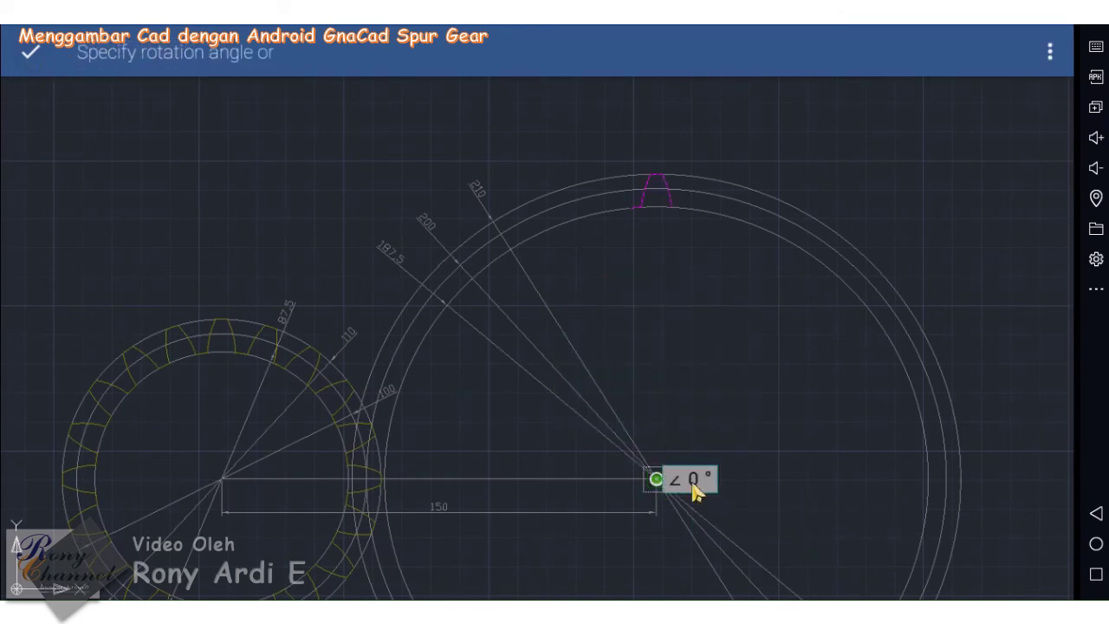
pyautogui.click(1050, 54)
pyautogui.click(906, 62)
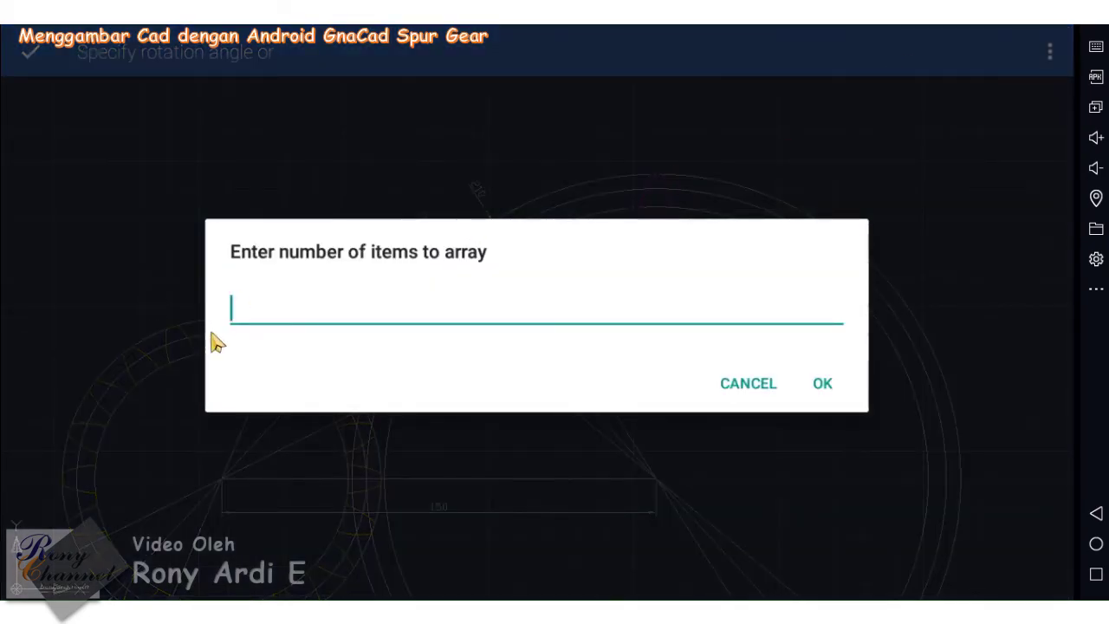
pyautogui.write('40')
pyautogui.click(822, 383)
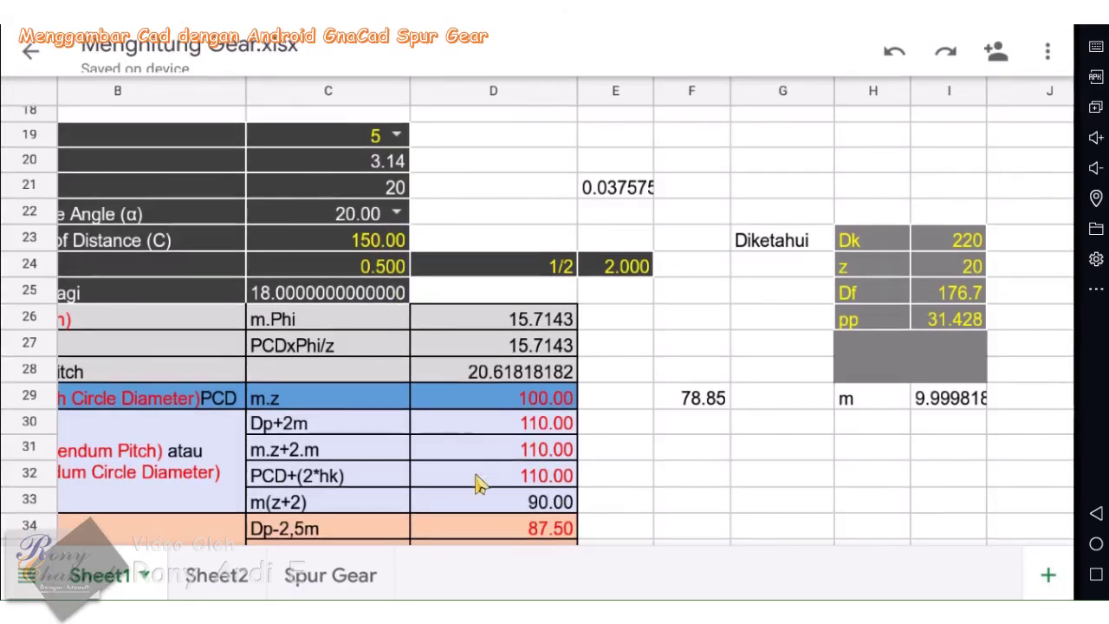
# - Read the 40-tooth count and 9° division angle in Menghitung Gear.xlsx
pyautogui.moveTo(479, 484); pyautogui.dragTo(495, 104)
pyautogui.moveTo(539, 485); pyautogui.dragTo(512, 226)
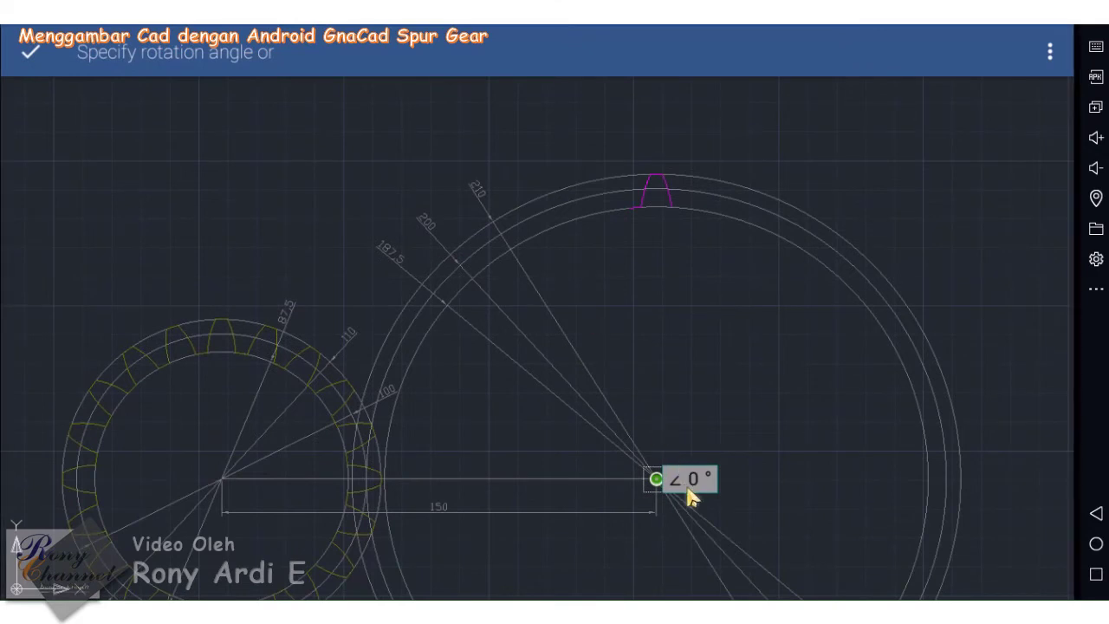
pyautogui.click(690, 490)
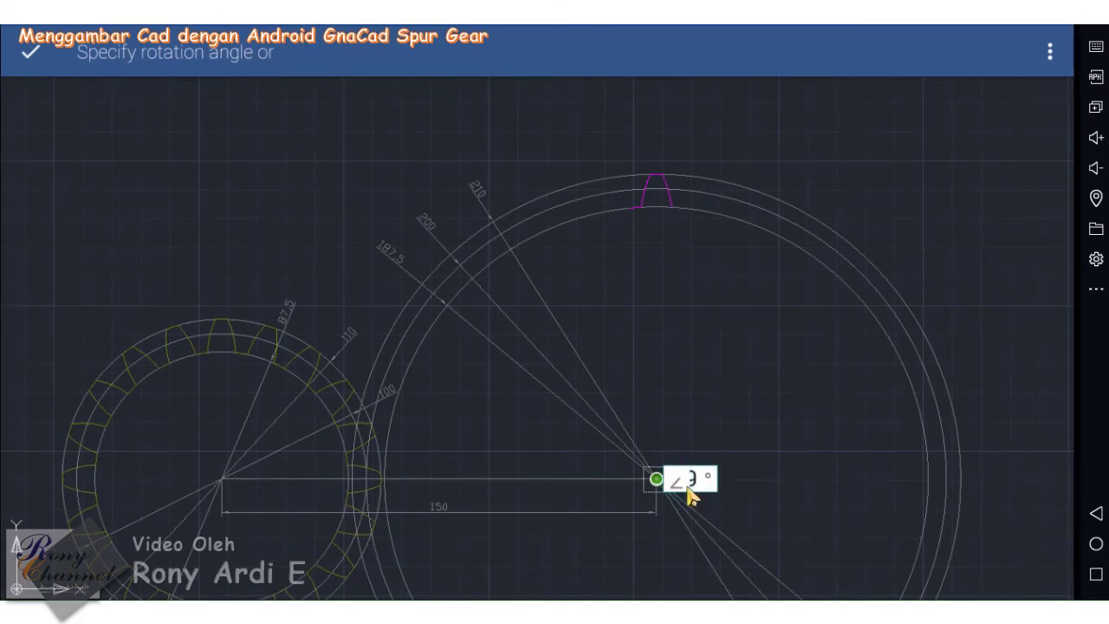
# - Array the tooth 40 times at 9° around the large gear and check the mesh
pyautogui.click(29, 56)
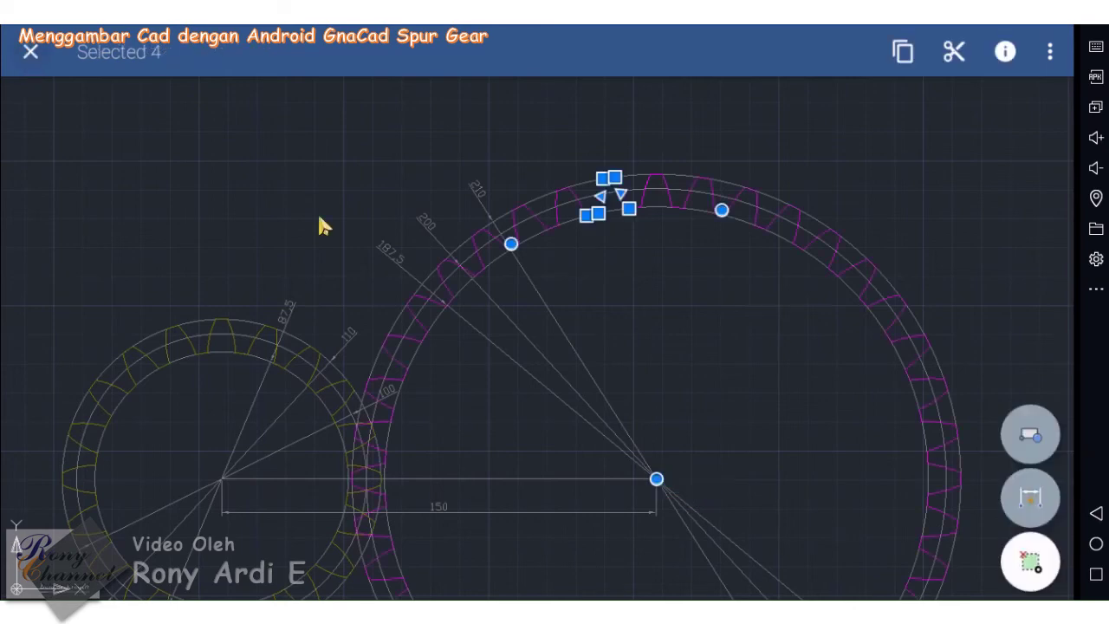
pyautogui.click(31, 52)
pyautogui.scroll(2, 656, 206)
pyautogui.scroll(2, 654, 208)
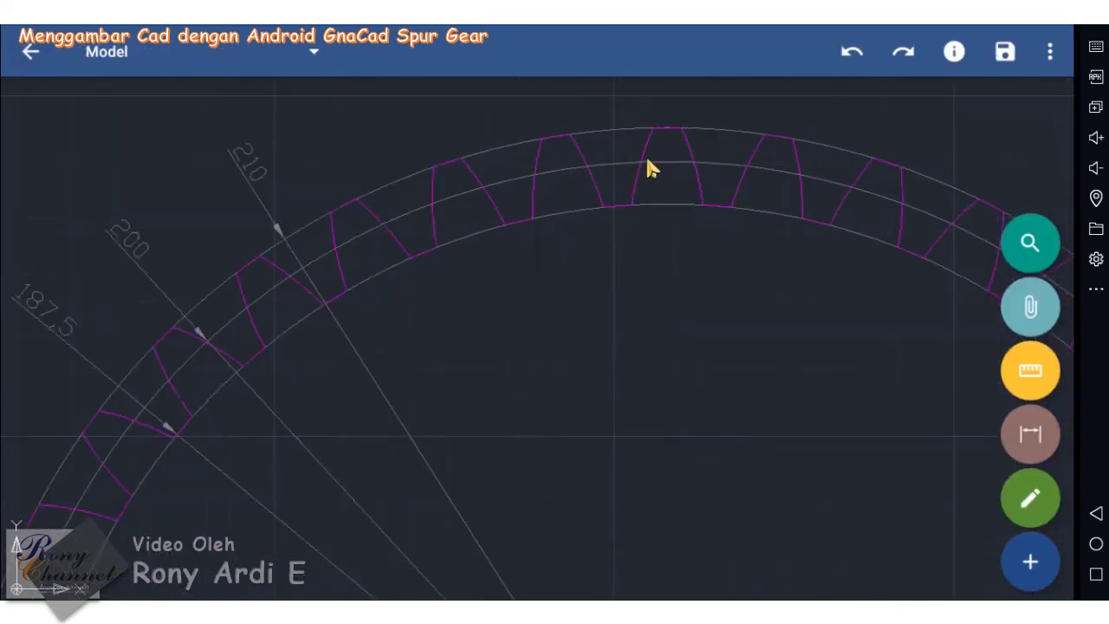
pyautogui.scroll(-1, 648, 168)
pyautogui.scroll(-2, 594, 154)
pyautogui.scroll(-2, 594, 153)
pyautogui.scroll(-2, 511, 165)
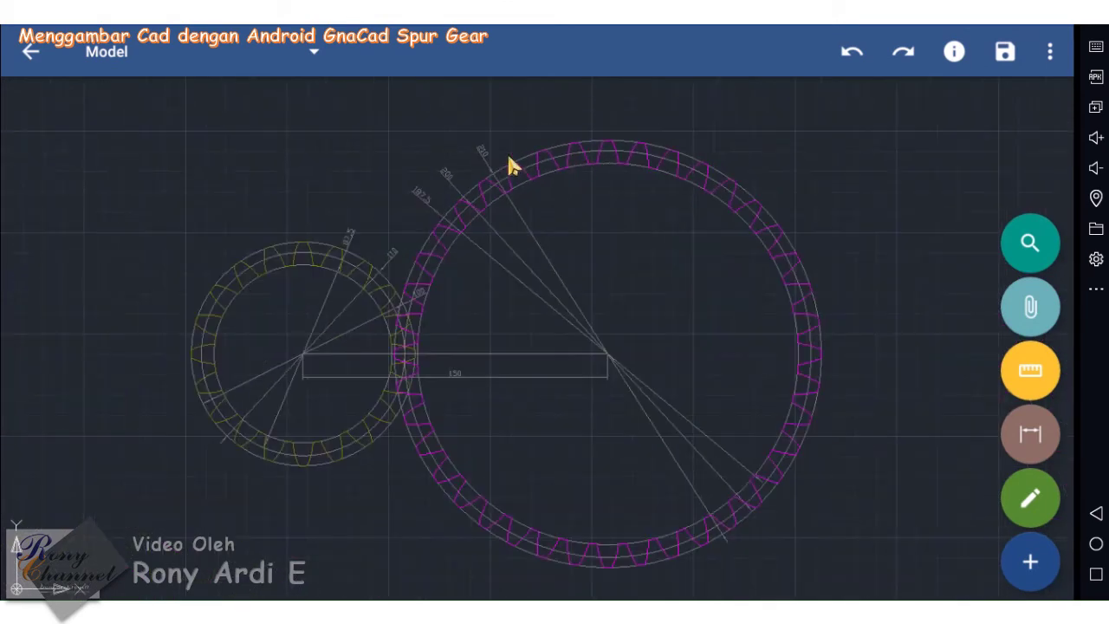
pyautogui.click(359, 98)
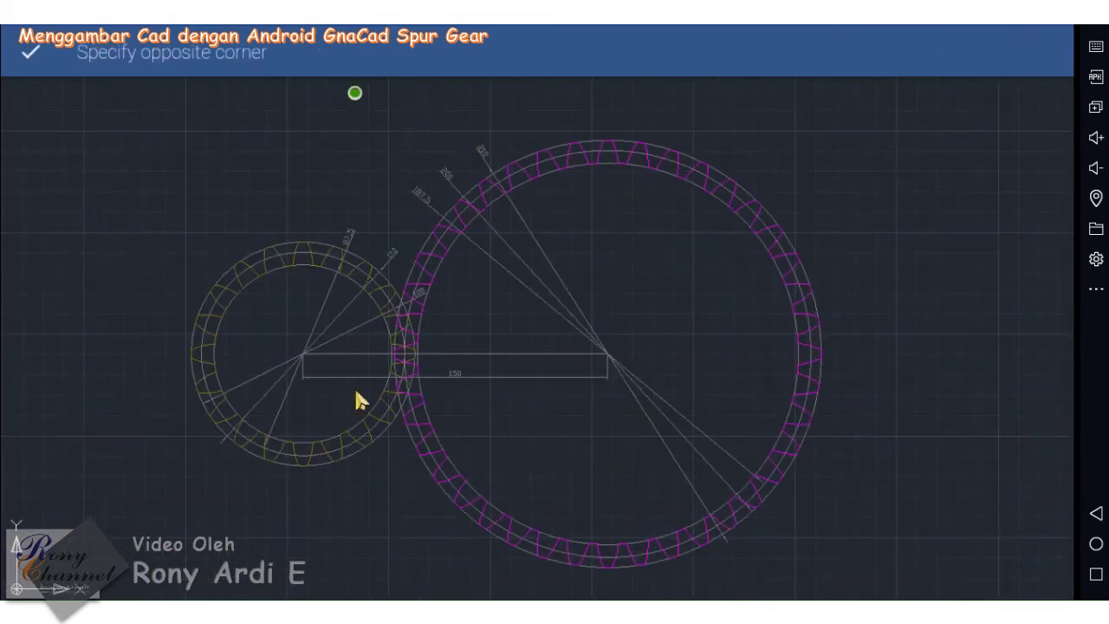
pyautogui.scroll(2, 394, 351)
pyautogui.scroll(2, 388, 355)
pyautogui.scroll(1, 391, 355)
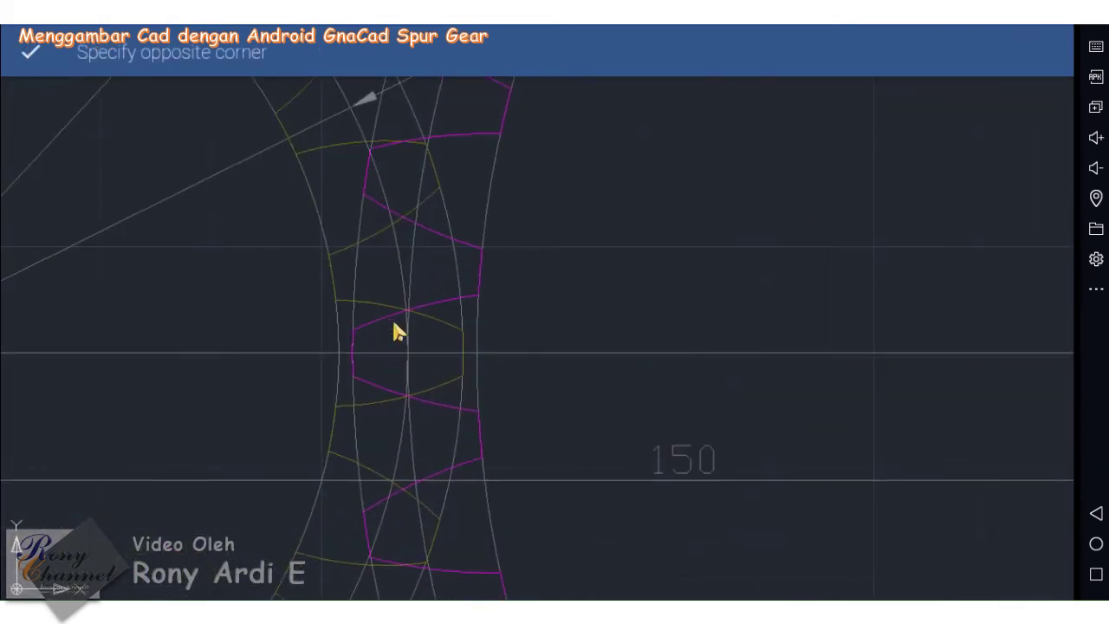
pyautogui.scroll(-2, 397, 370)
pyautogui.scroll(-2, 399, 371)
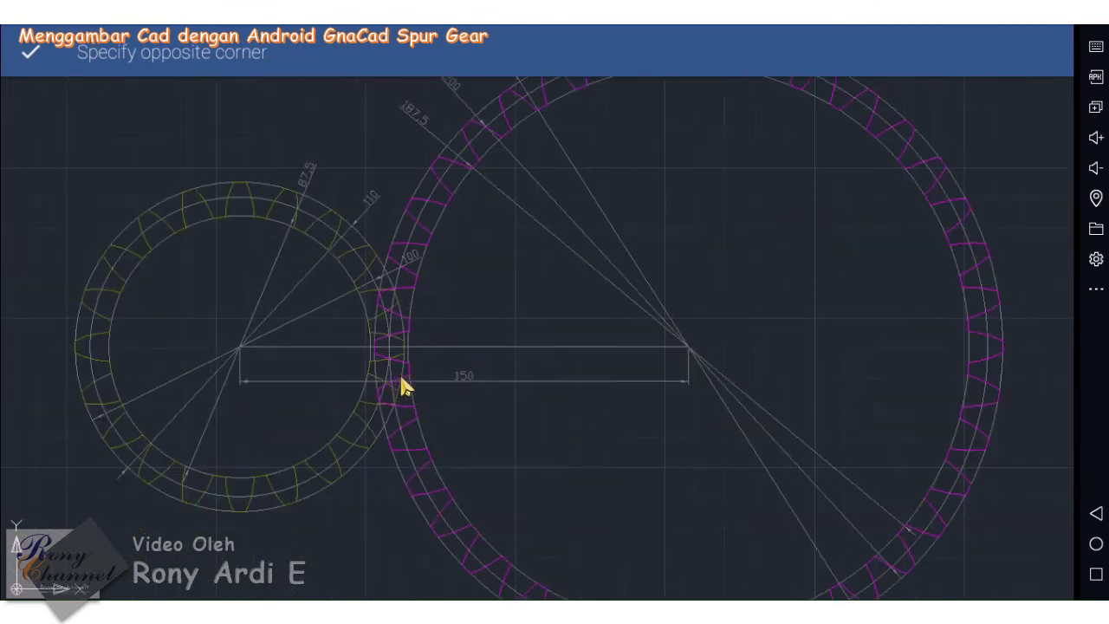
pyautogui.scroll(-1, 400, 371)
pyautogui.scroll(-1, 421, 372)
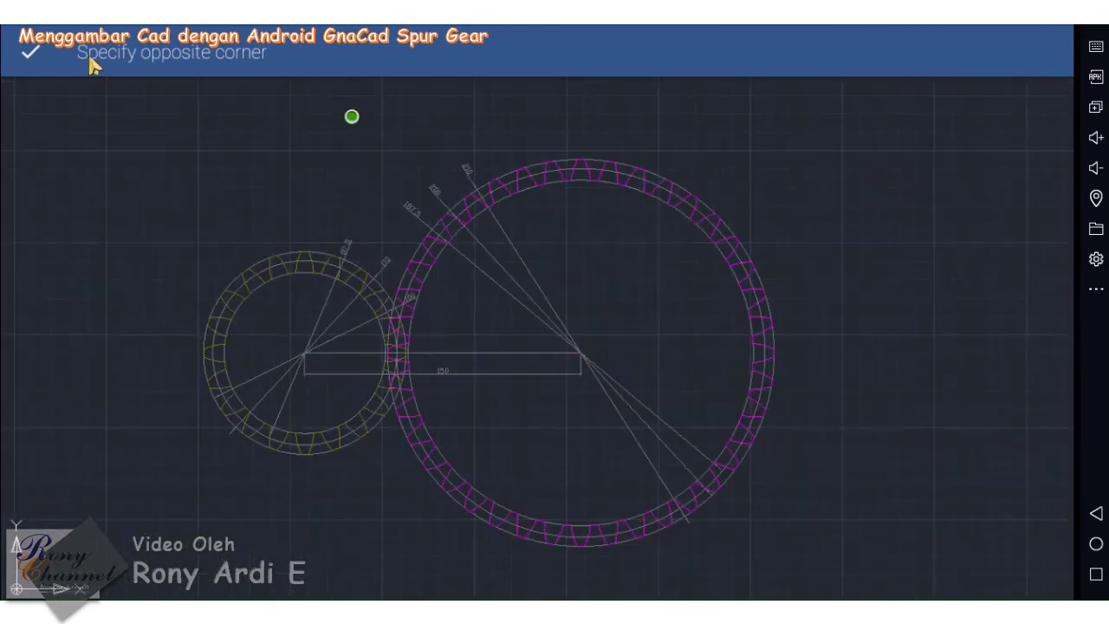
# - Select all 201 objects of the large magenta gear and choose Align
pyautogui.click(342, 94)
pyautogui.click(337, 82)
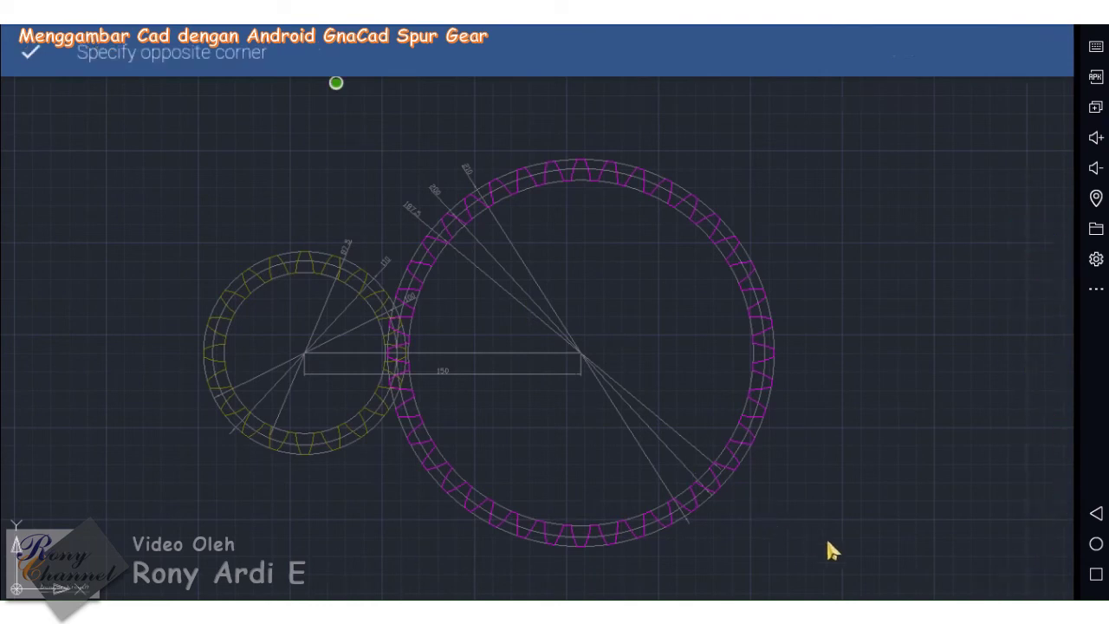
pyautogui.click(836, 551)
pyautogui.click(1051, 52)
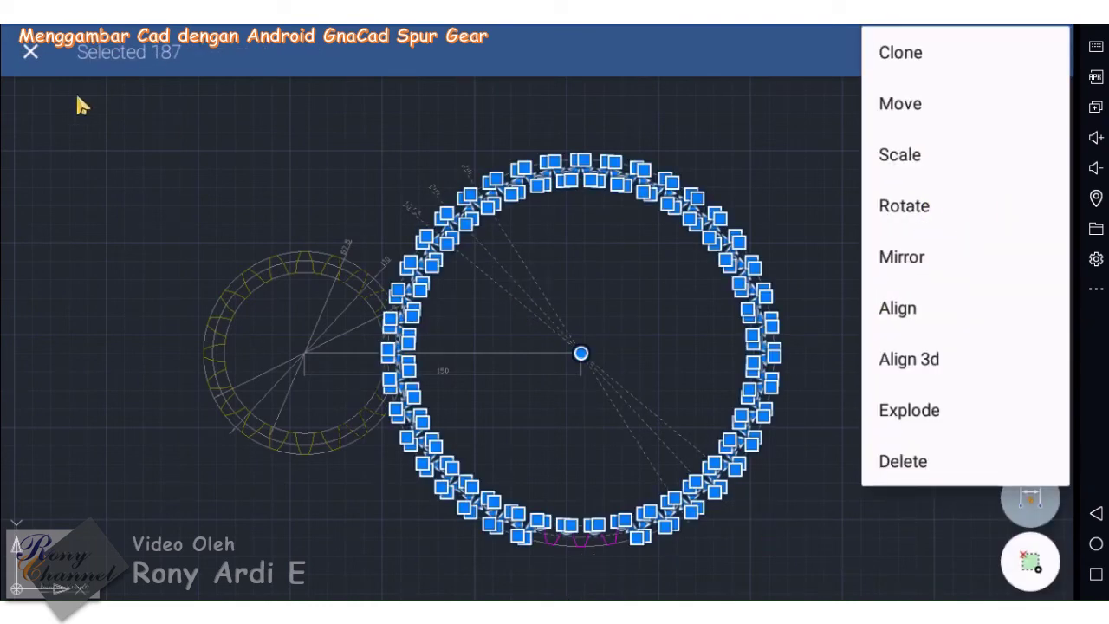
pyautogui.click(30, 66)
pyautogui.click(314, 91)
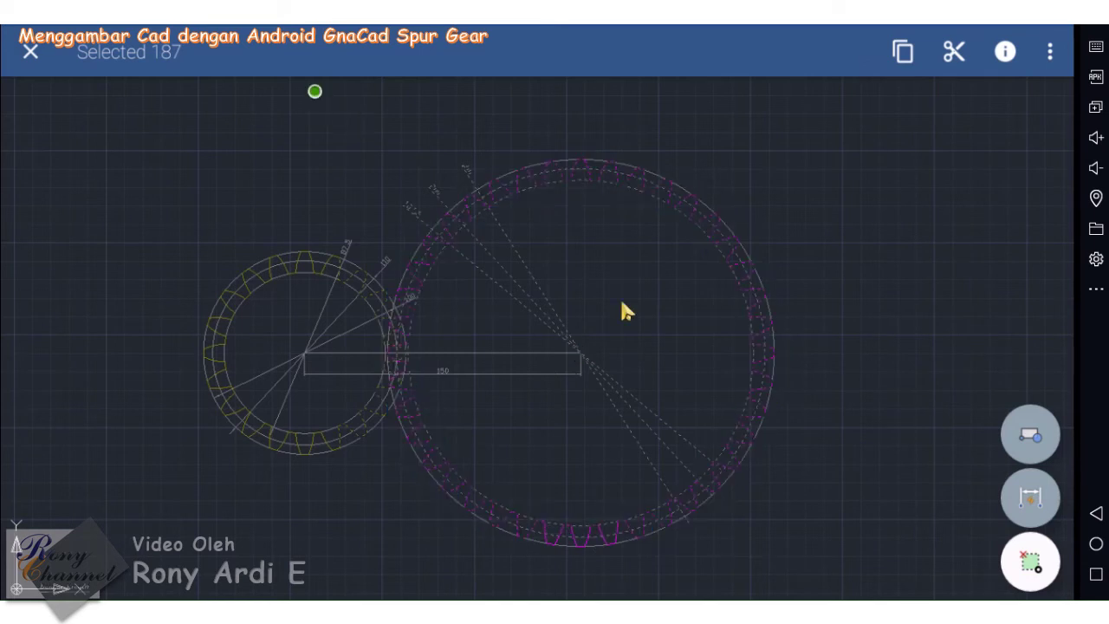
pyautogui.click(892, 585)
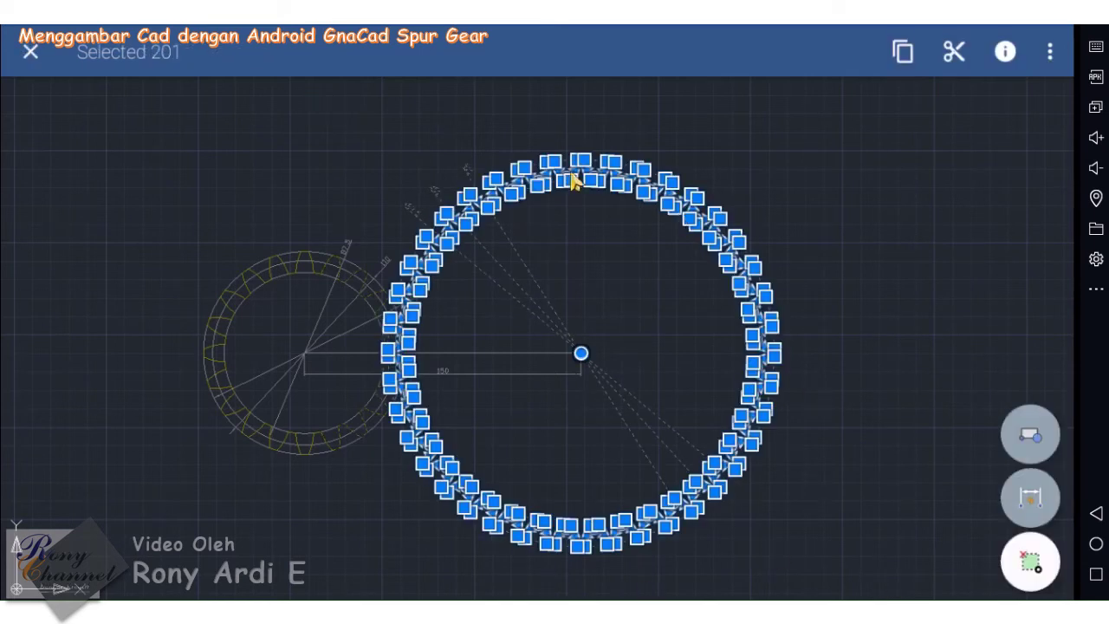
pyautogui.click(1049, 52)
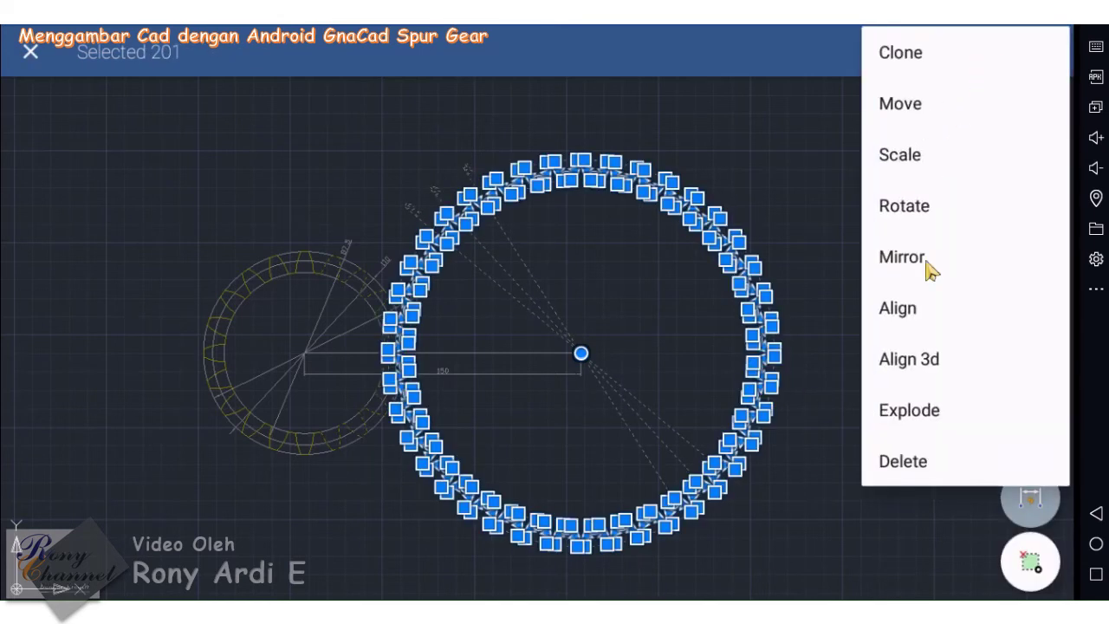
pyautogui.click(900, 310)
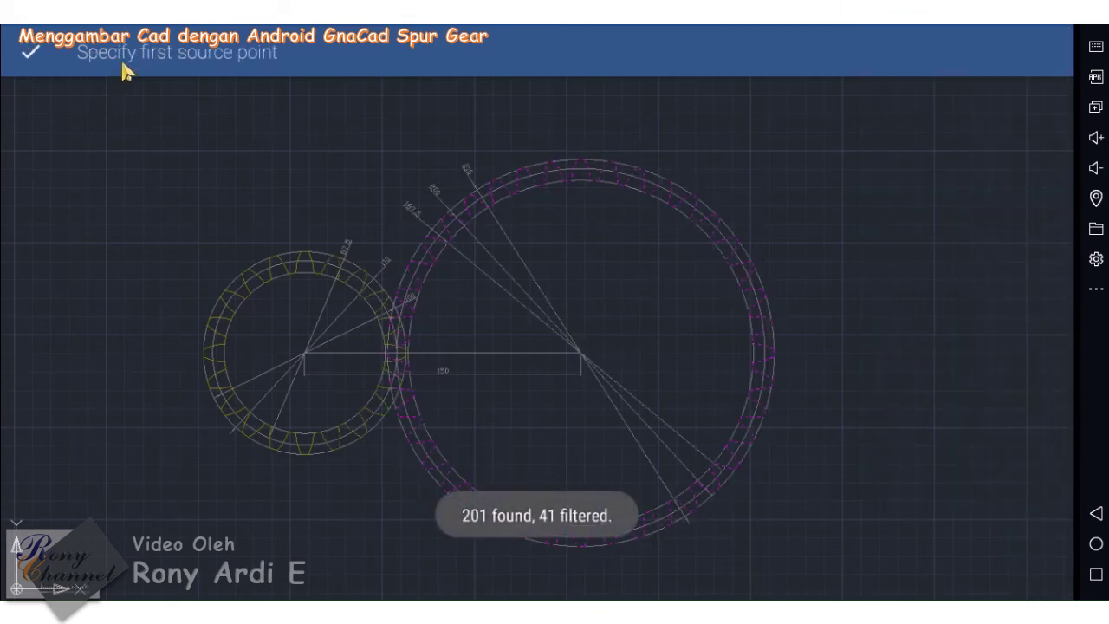
# - Set the large gear's centre as both the first source and first destination point
pyautogui.scroll(2, 582, 376)
pyautogui.scroll(3, 582, 364)
pyautogui.scroll(2, 589, 342)
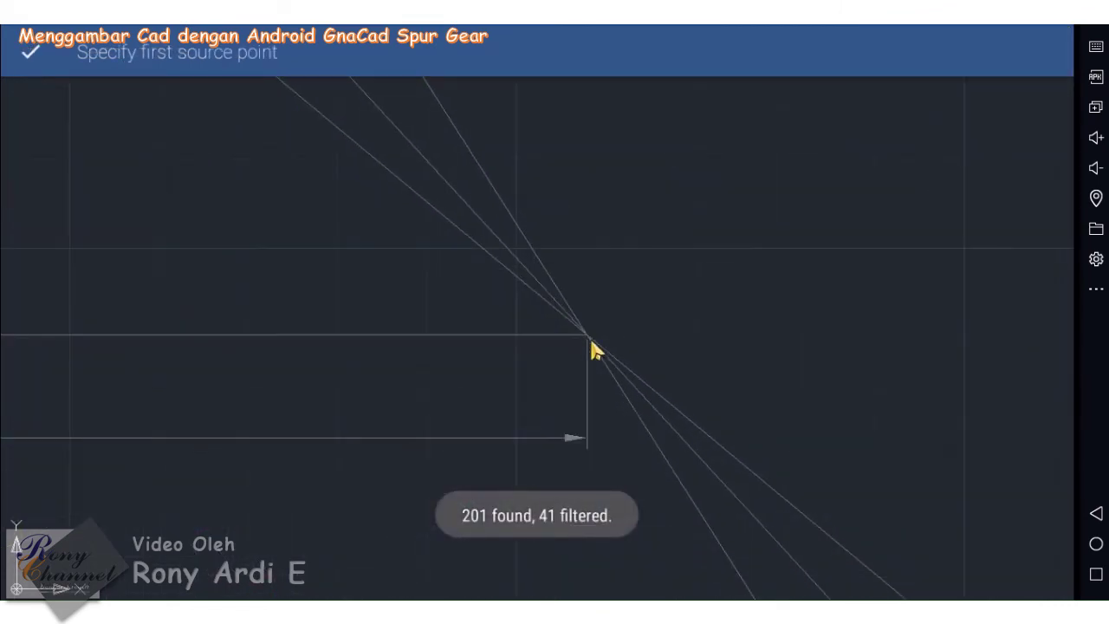
pyautogui.scroll(2, 592, 348)
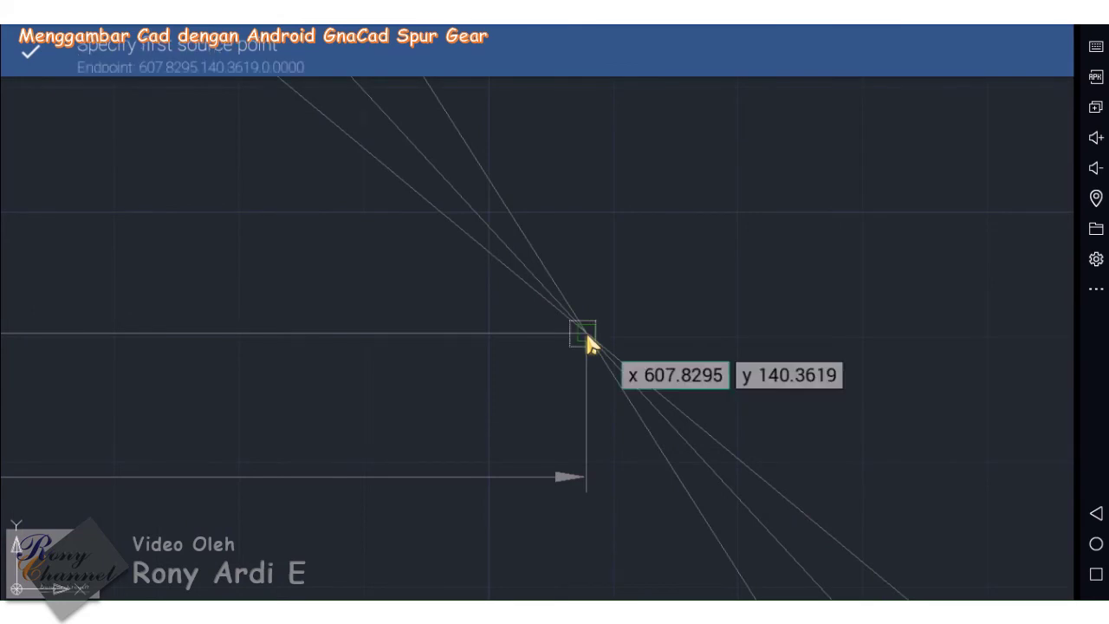
pyautogui.click(587, 341)
pyautogui.click(42, 58)
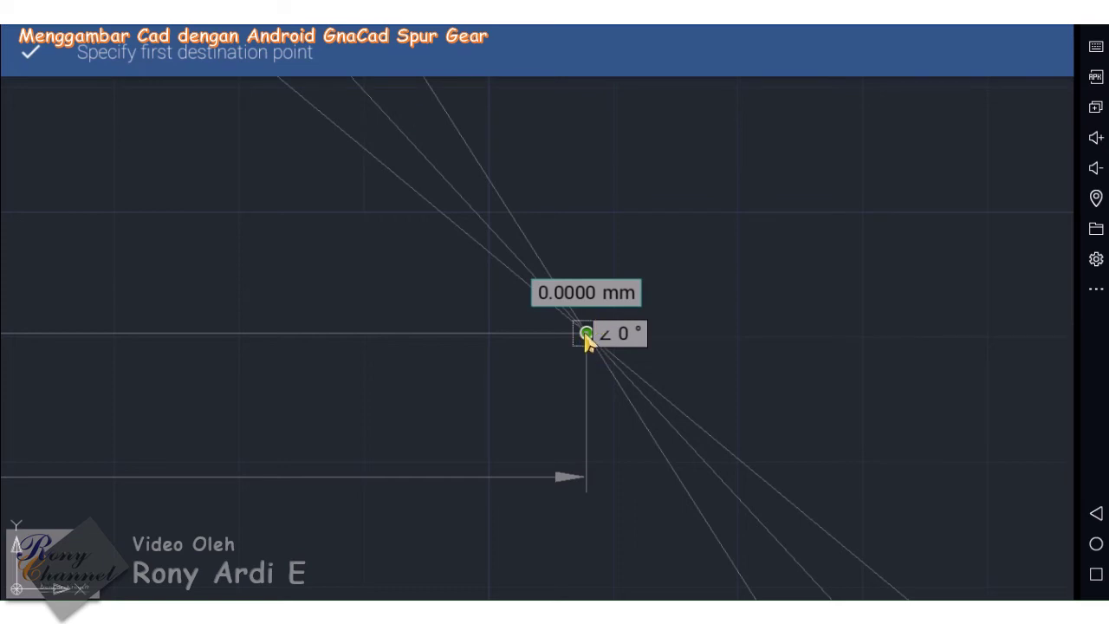
pyautogui.click(587, 339)
pyautogui.click(587, 340)
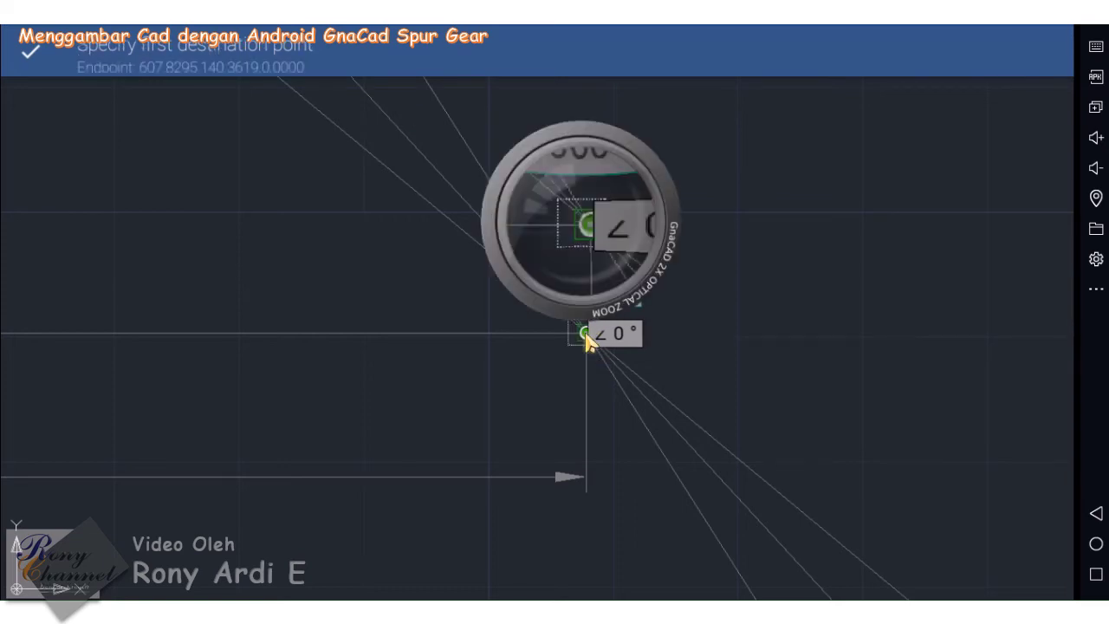
pyautogui.click(111, 76)
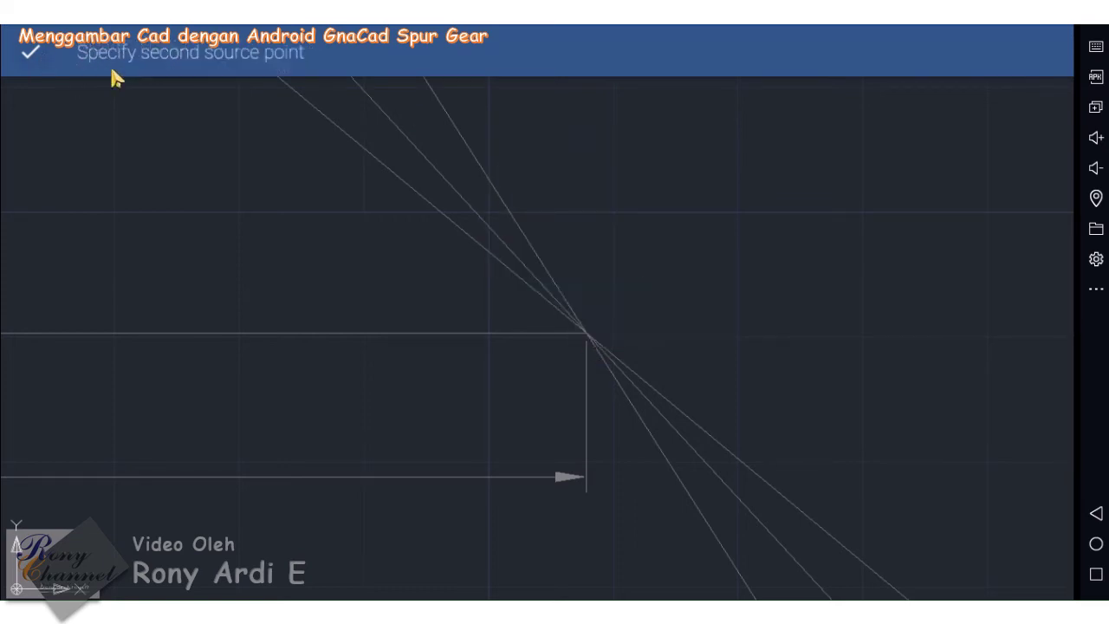
# - Align a magenta tooth corner to the yellow tooth edge, without scaling the gear
pyautogui.scroll(-2, 829, 233)
pyautogui.scroll(-2, 829, 234)
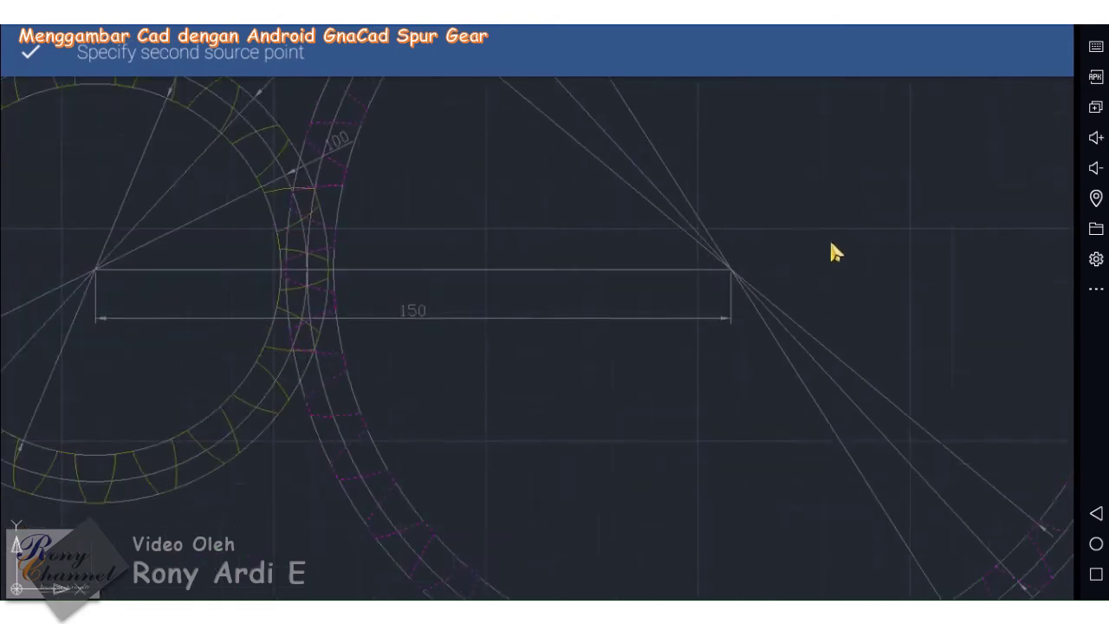
pyautogui.scroll(1, 829, 238)
pyautogui.scroll(5, 147, 260)
pyautogui.scroll(1, 160, 286)
pyautogui.scroll(2, 173, 284)
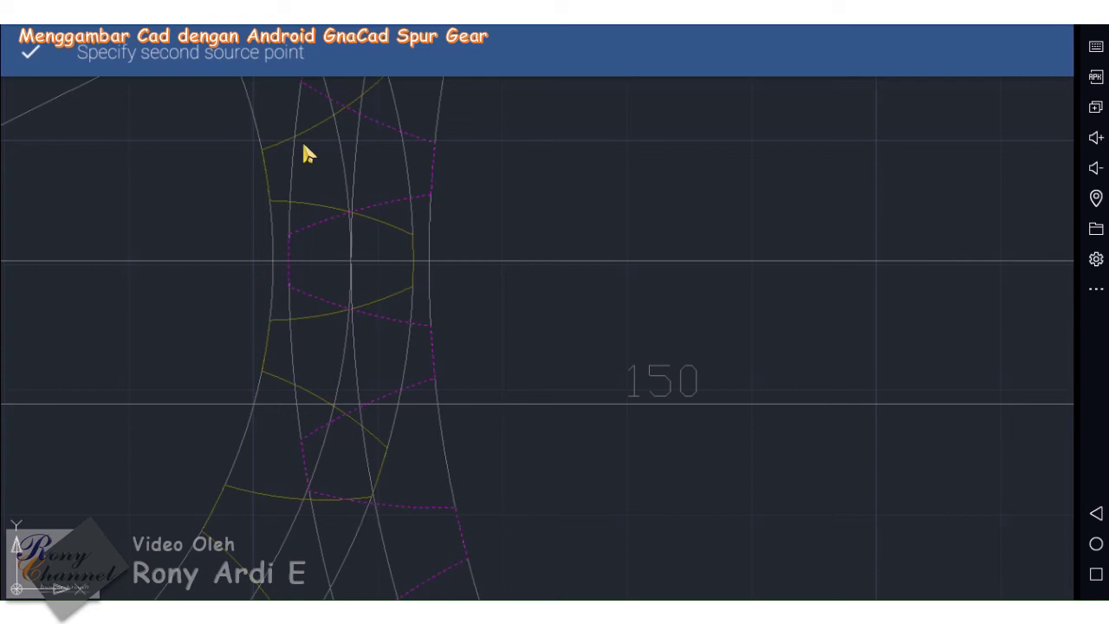
pyautogui.scroll(2, 294, 139)
pyautogui.scroll(2, 282, 126)
pyautogui.scroll(2, 282, 125)
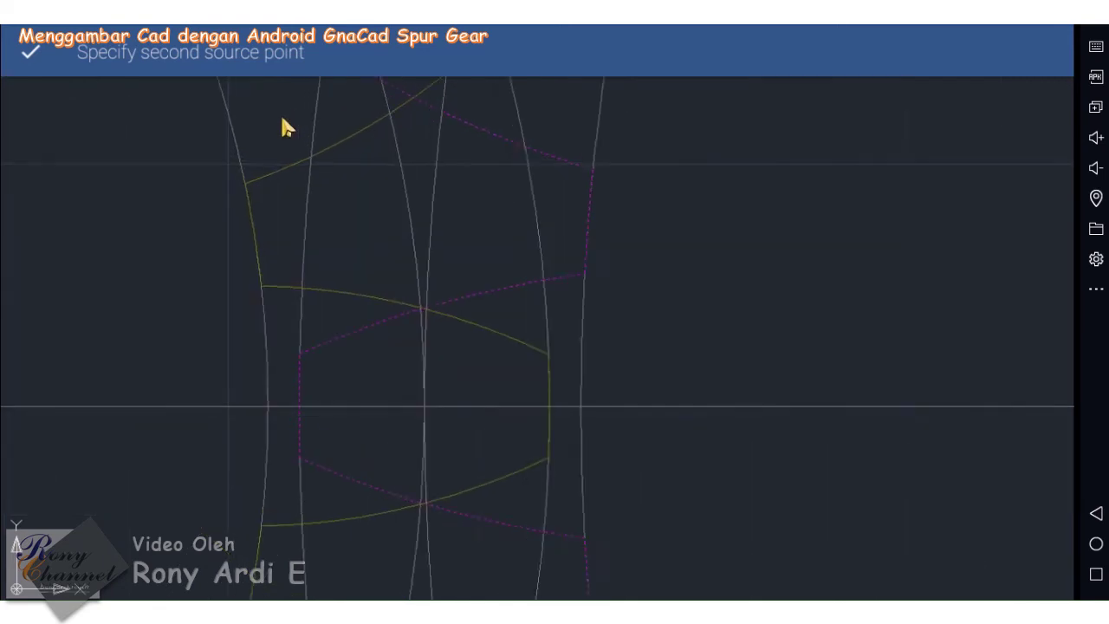
pyautogui.scroll(1, 286, 127)
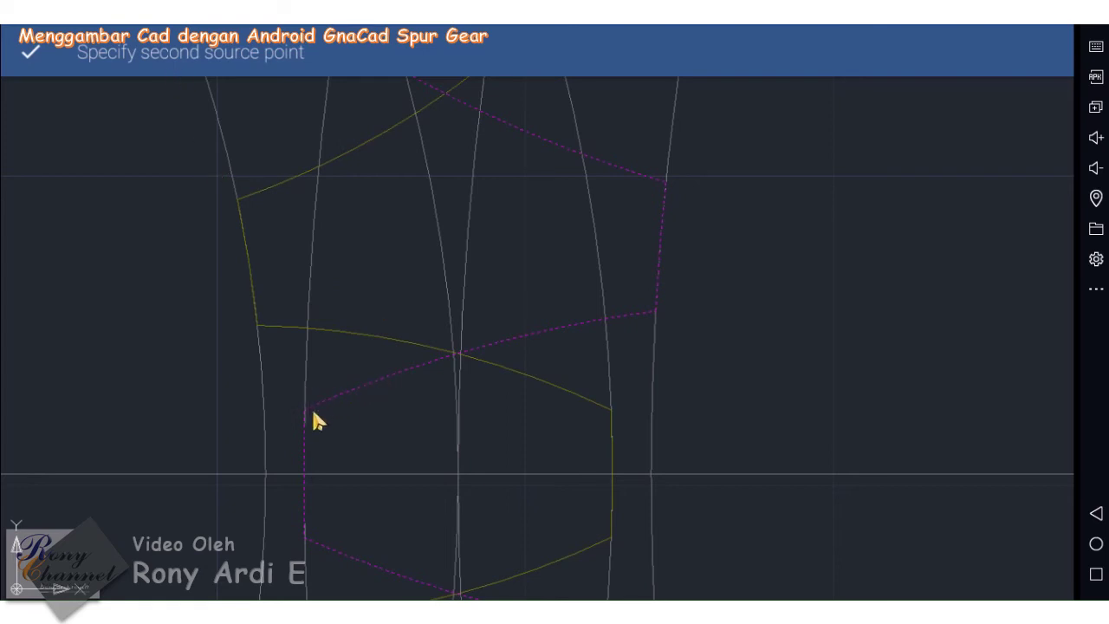
pyautogui.click(304, 413)
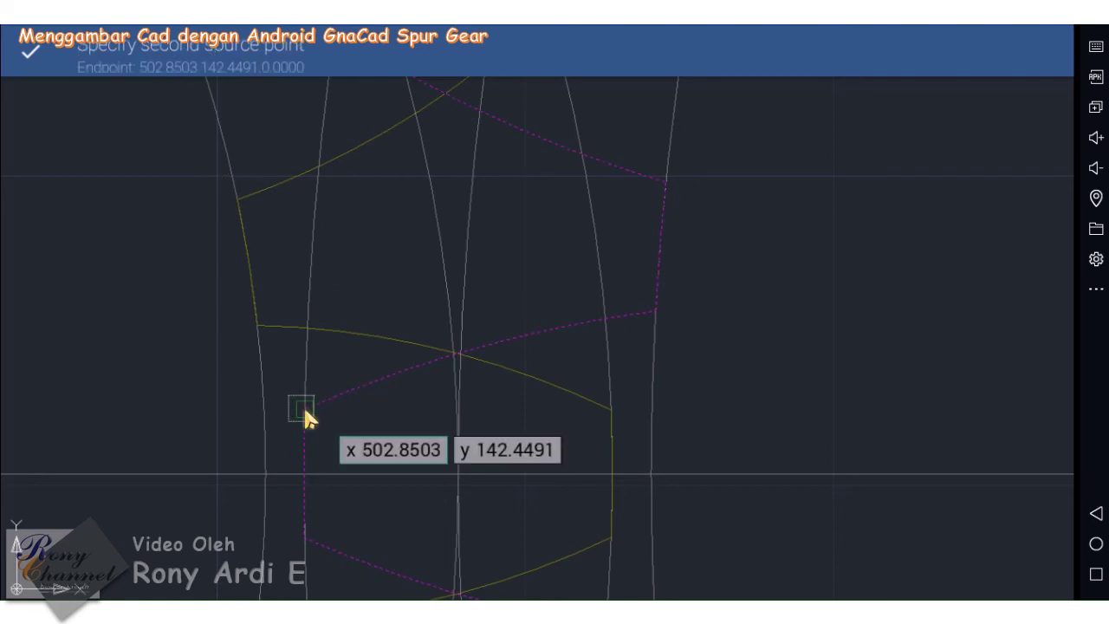
pyautogui.click(31, 53)
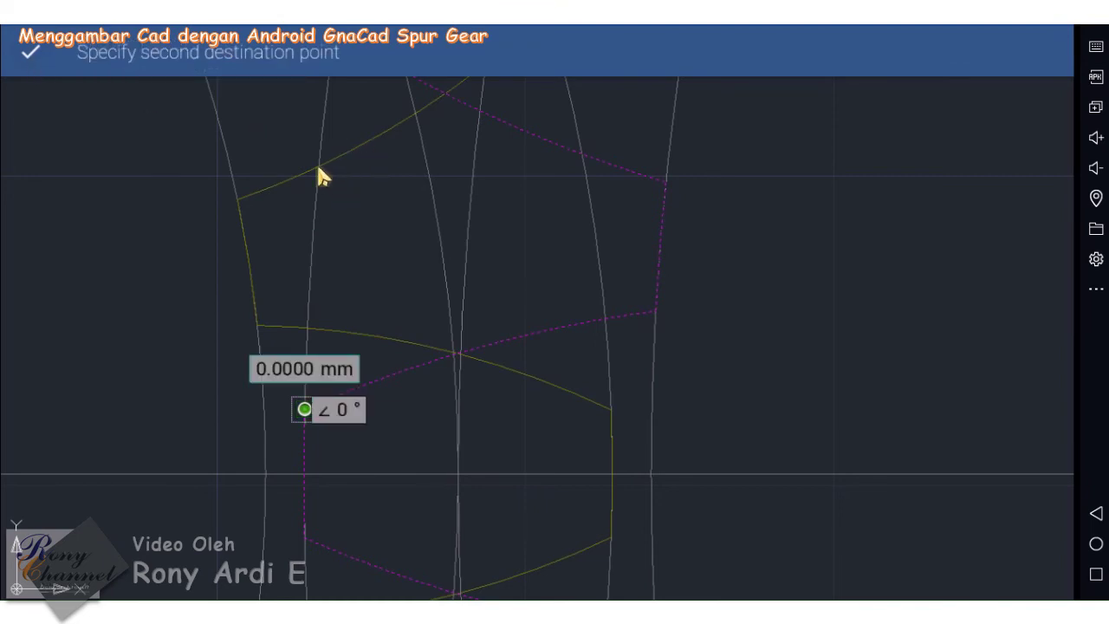
pyautogui.moveTo(318, 169); pyautogui.dragTo(319, 166)
pyautogui.click(29, 59)
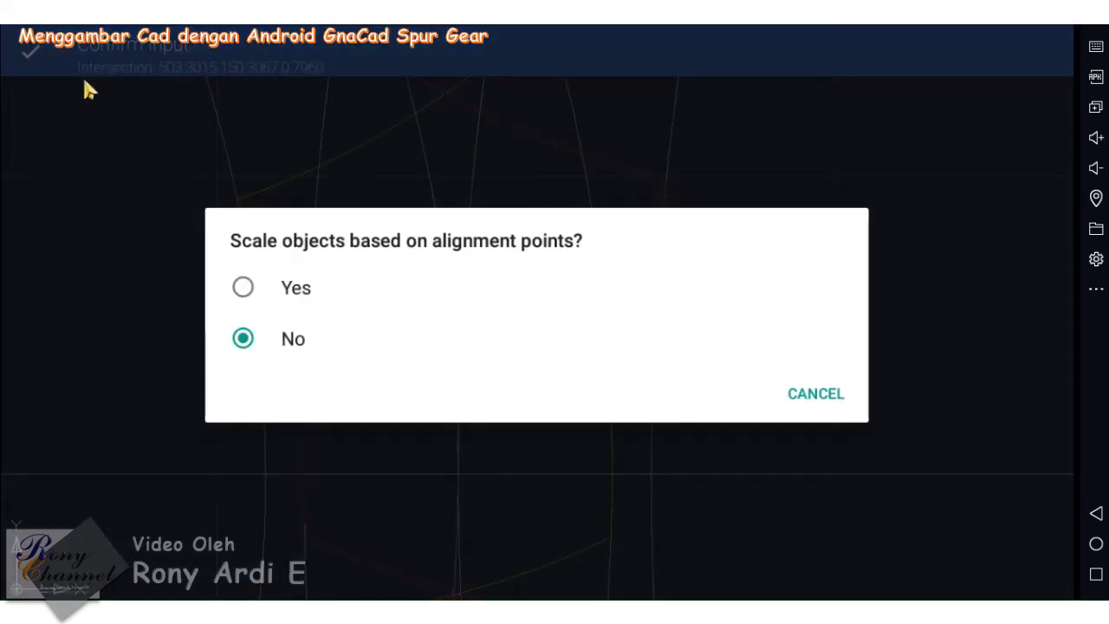
pyautogui.click(278, 341)
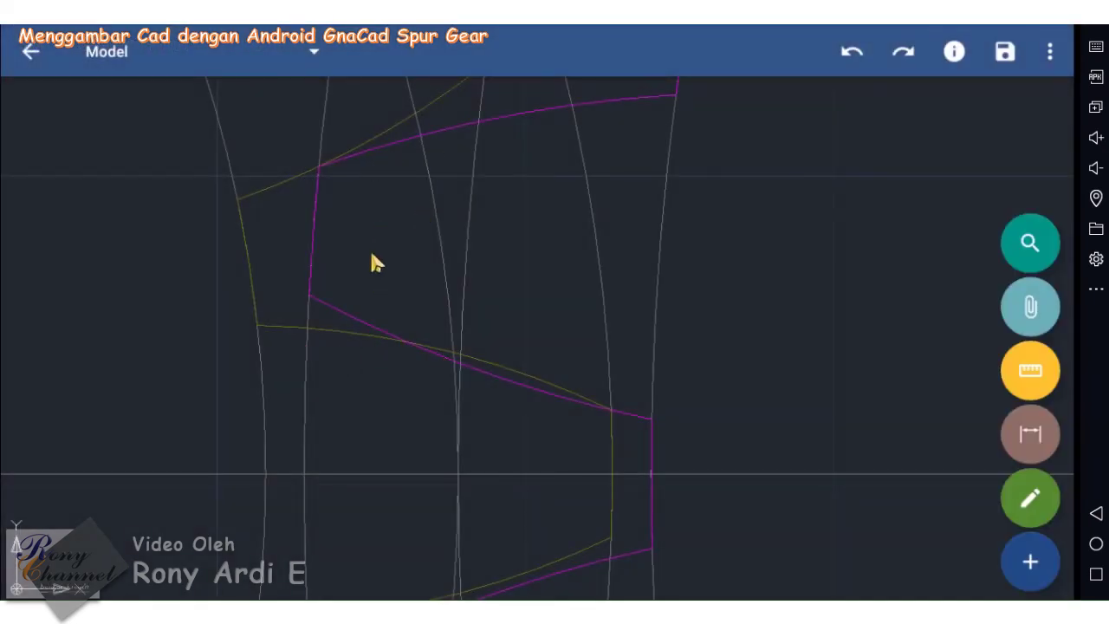
# - Zoom in and around the aligned teeth to inspect how the two gears mesh
pyautogui.moveTo(370, 257); pyautogui.dragTo(474, 299)
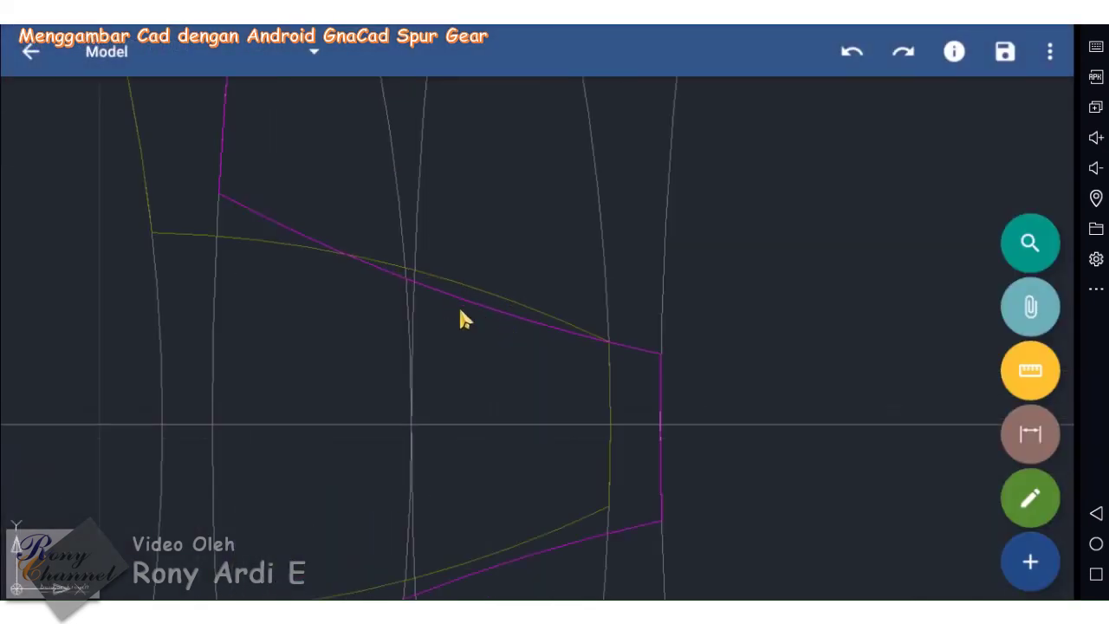
pyautogui.scroll(-2, 468, 347)
pyautogui.scroll(-2, 489, 351)
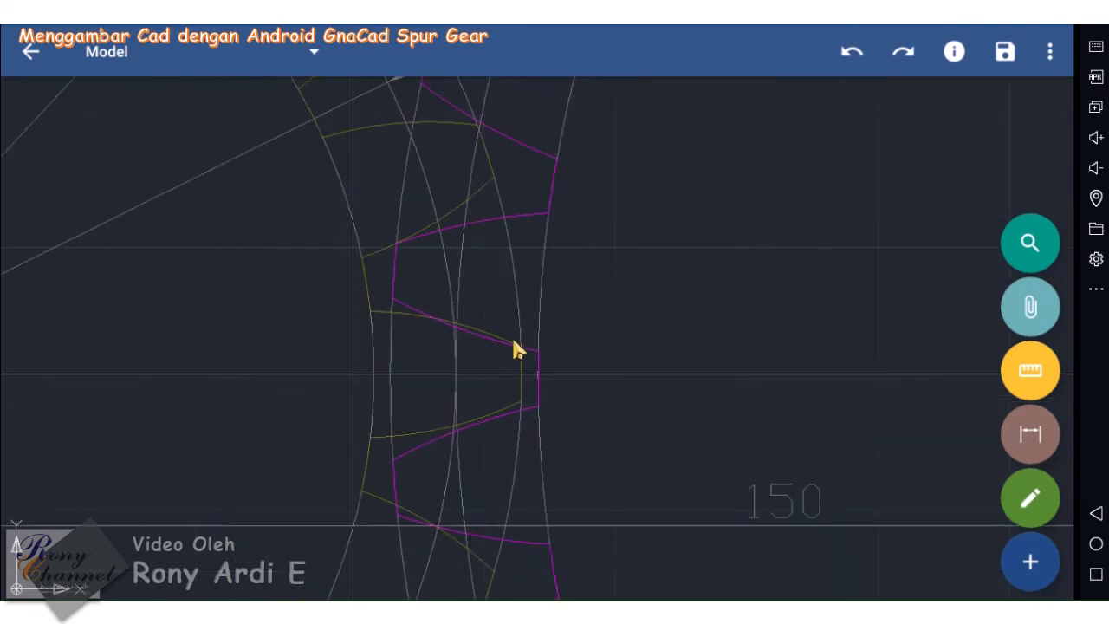
pyautogui.scroll(-1, 471, 341)
pyautogui.scroll(3, 448, 241)
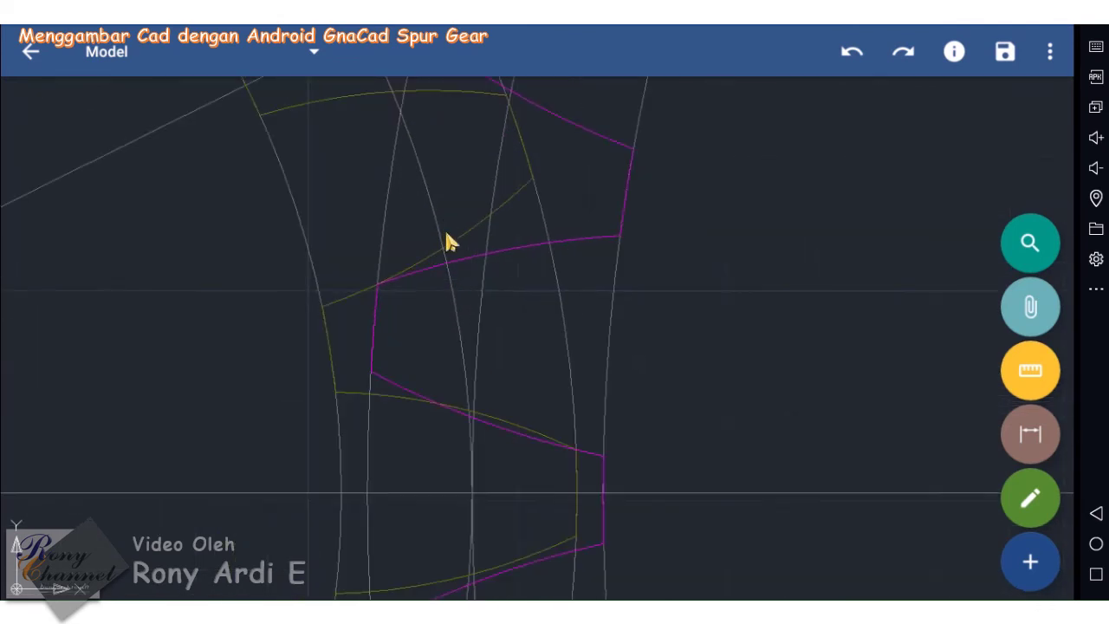
pyautogui.scroll(-1, 407, 272)
pyautogui.scroll(-1, 485, 337)
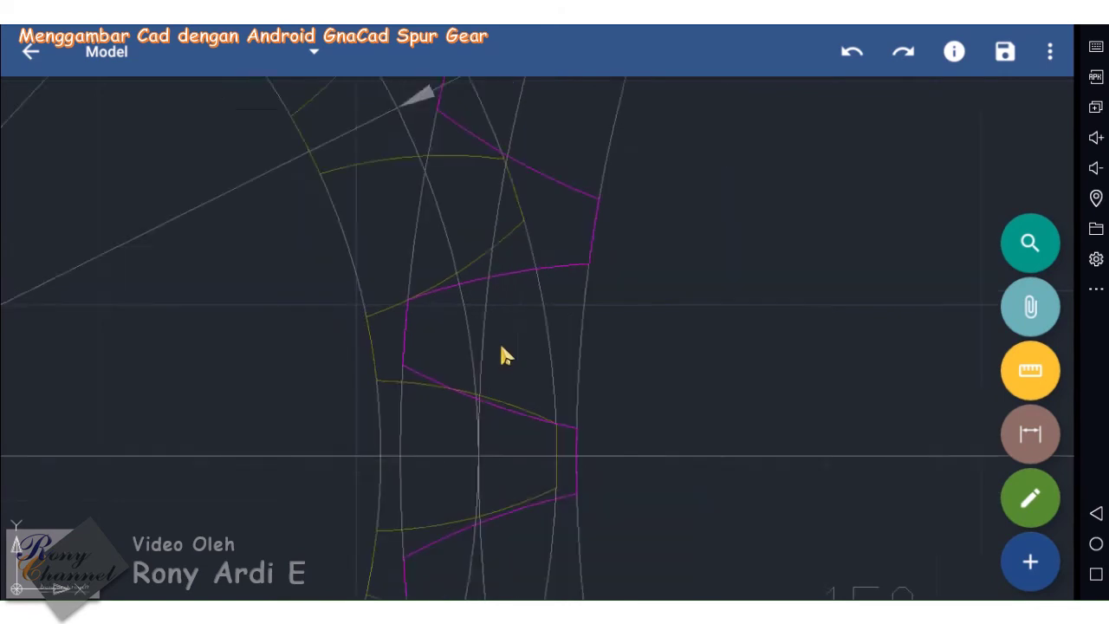
pyautogui.scroll(-1, 520, 416)
pyautogui.scroll(3, 532, 456)
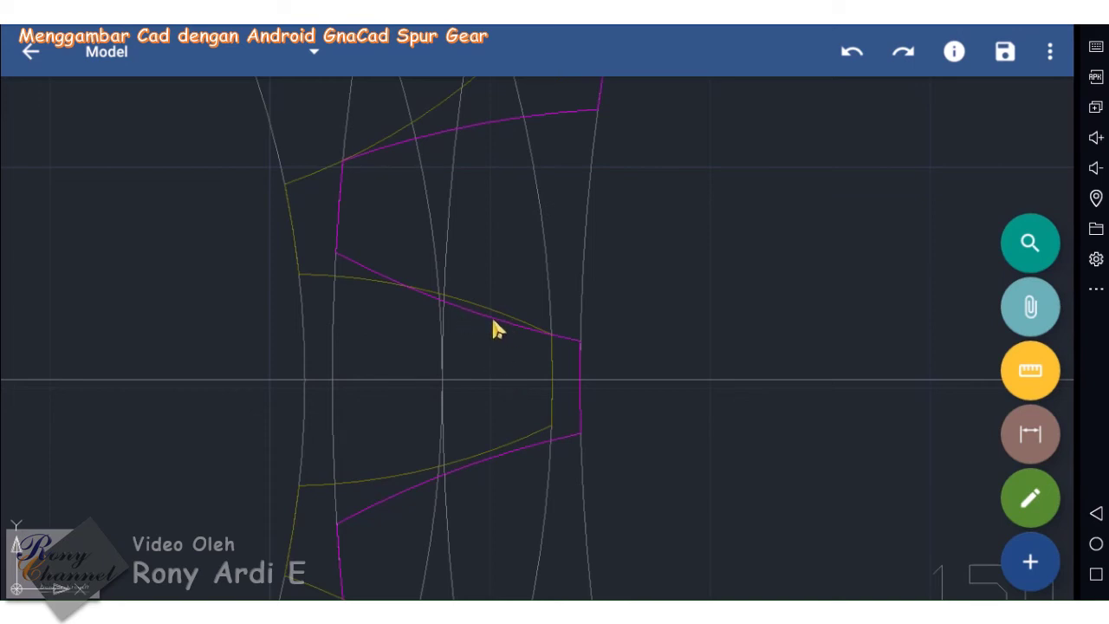
pyautogui.scroll(-2, 425, 282)
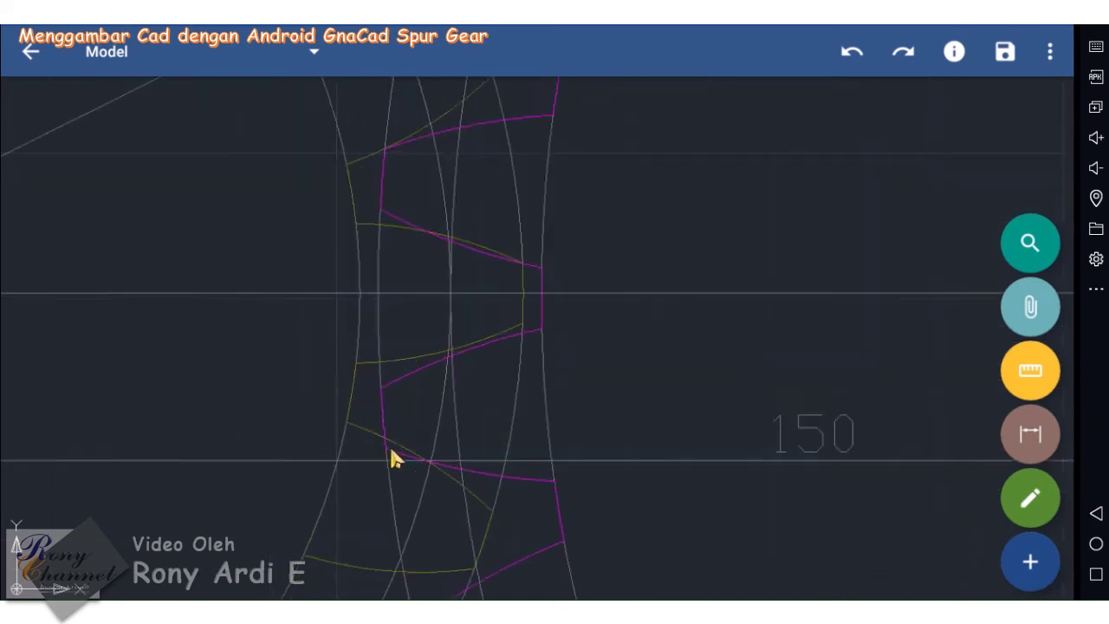
pyautogui.scroll(3, 407, 467)
pyautogui.scroll(-2, 418, 481)
pyautogui.scroll(-1, 399, 364)
pyautogui.scroll(-1, 376, 194)
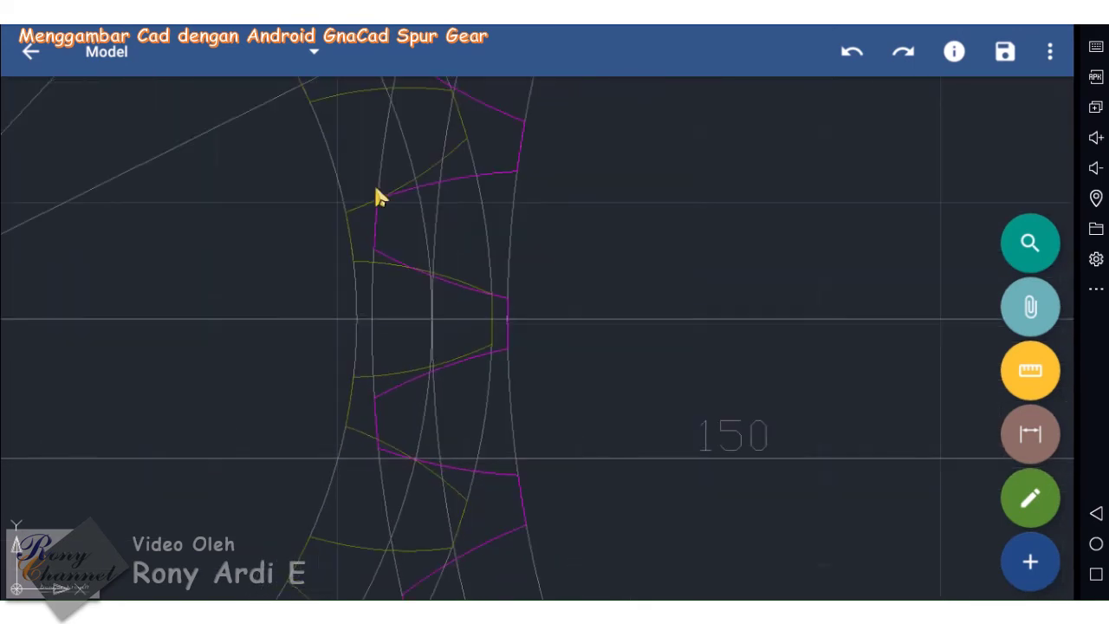
pyautogui.scroll(1, 378, 396)
pyautogui.scroll(-2, 378, 397)
pyautogui.scroll(-1, 396, 433)
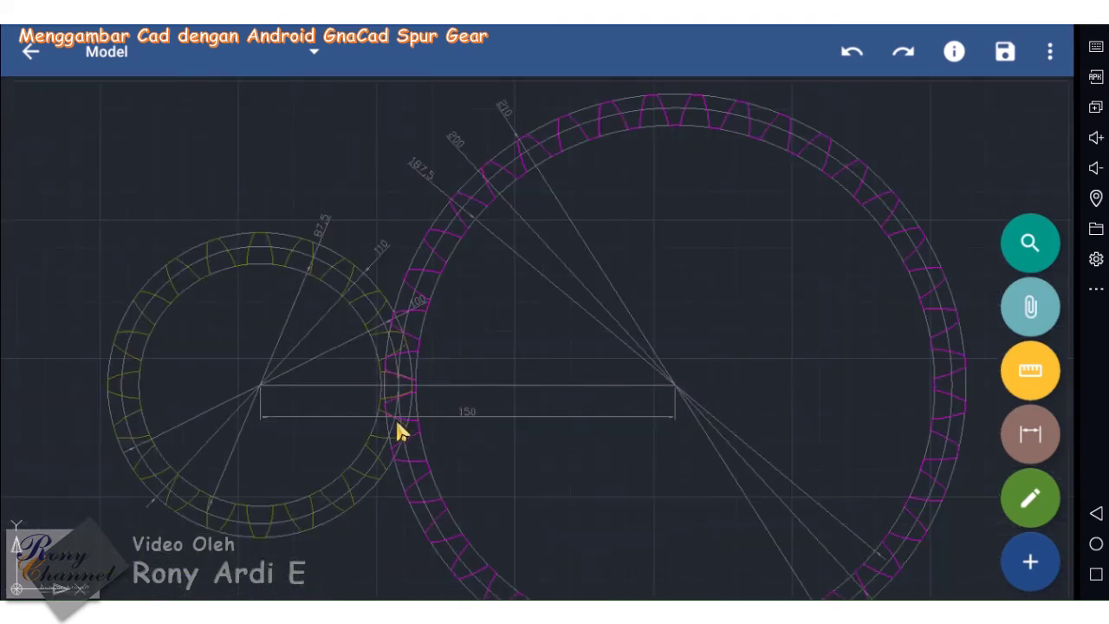
pyautogui.scroll(-2, 420, 264)
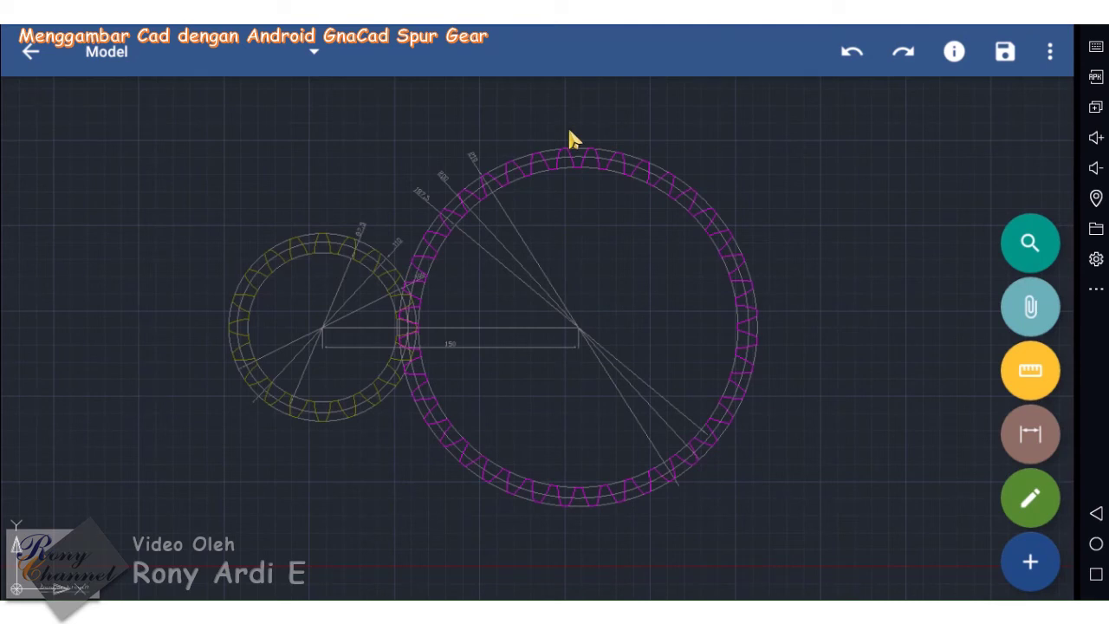
pyautogui.scroll(2, 562, 144)
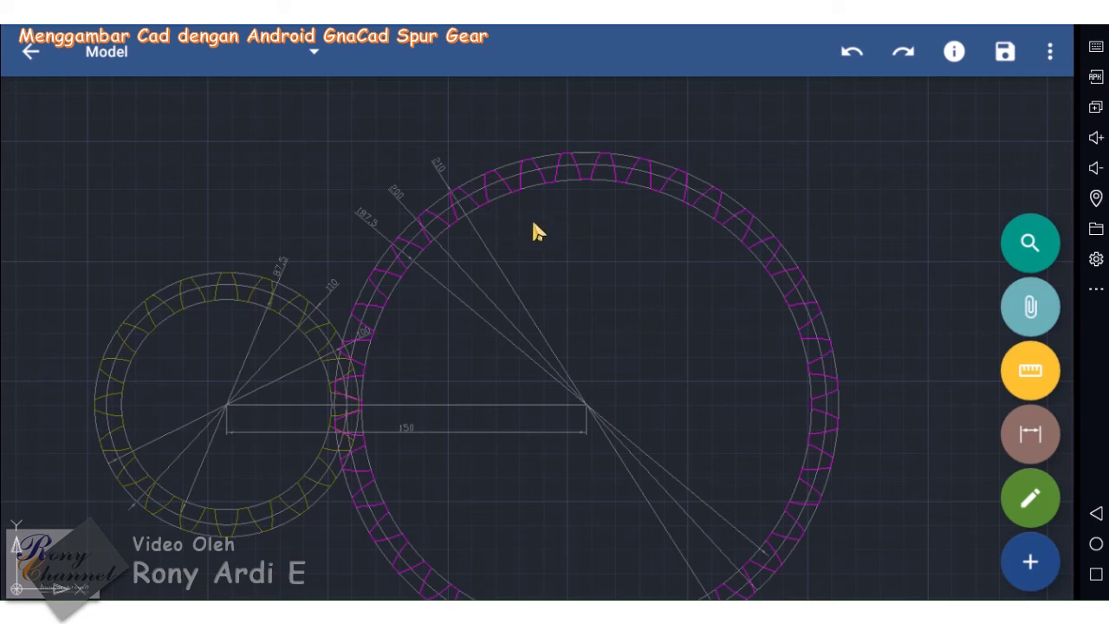
# - Stay in Model space, then scroll Menghitung Gear.xlsx in Google Sheets to the Rumus section
pyautogui.click(316, 59)
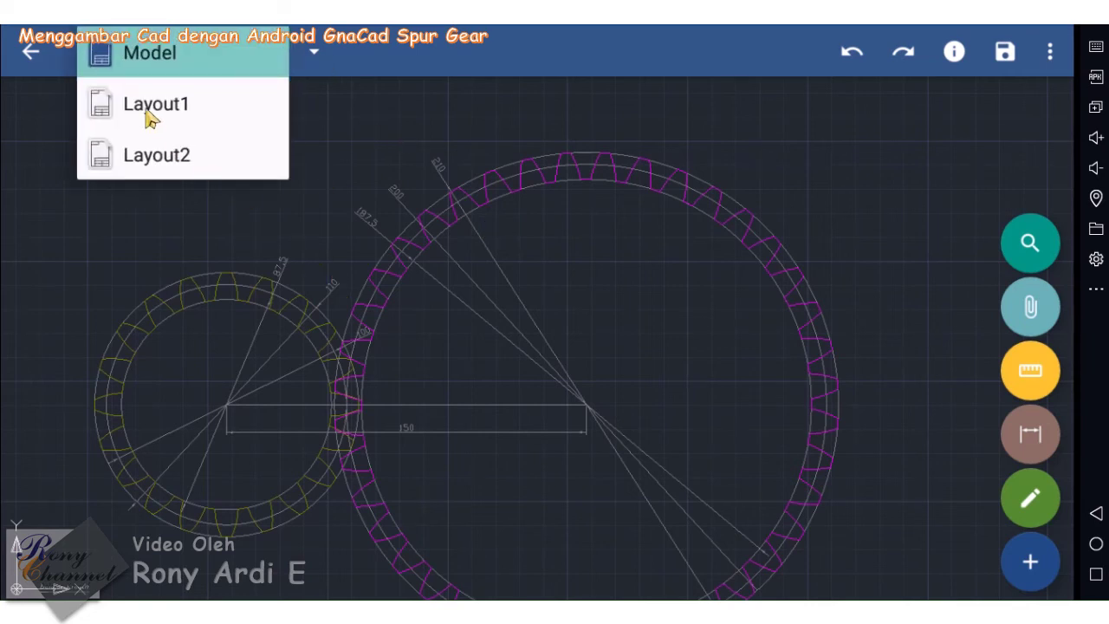
pyautogui.click(472, 153)
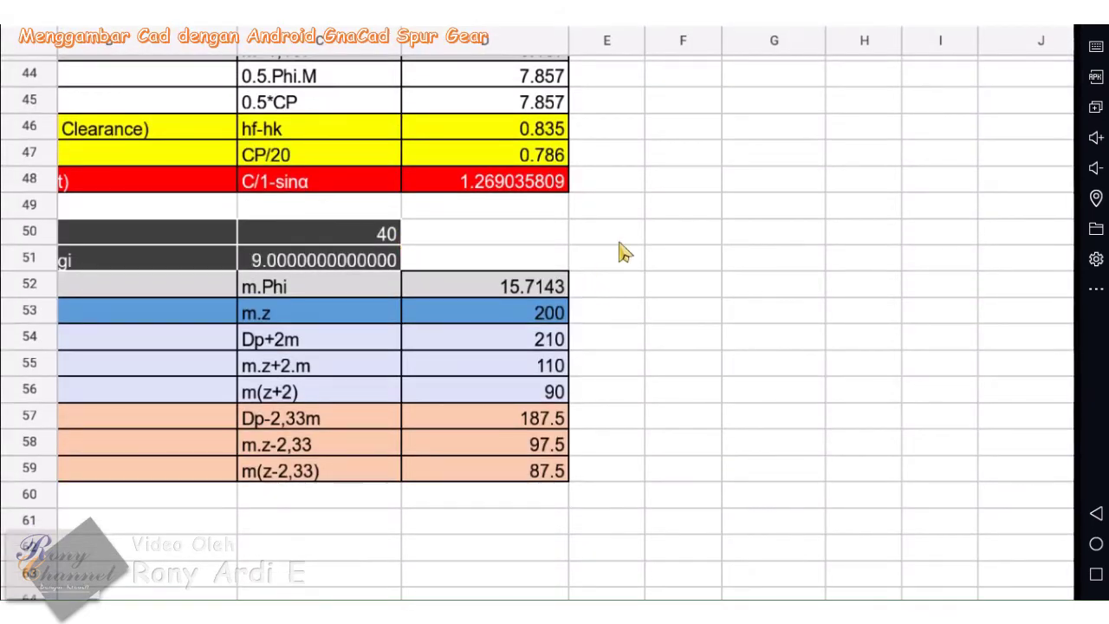
pyautogui.scroll(5, 624, 251)
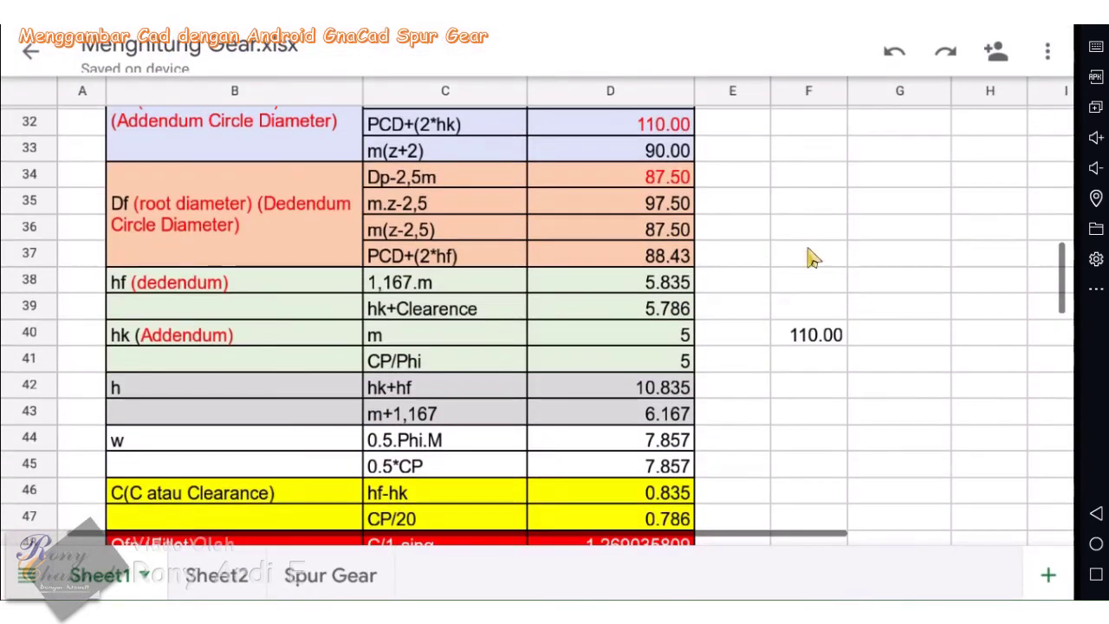
pyautogui.scroll(5, 809, 255)
pyautogui.scroll(3, 854, 463)
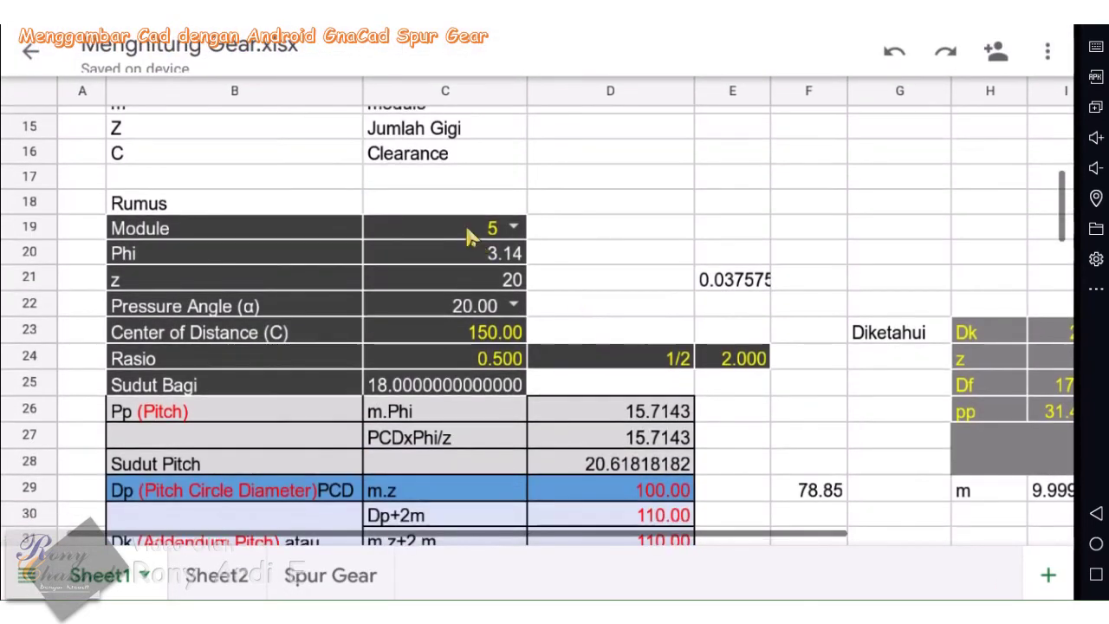
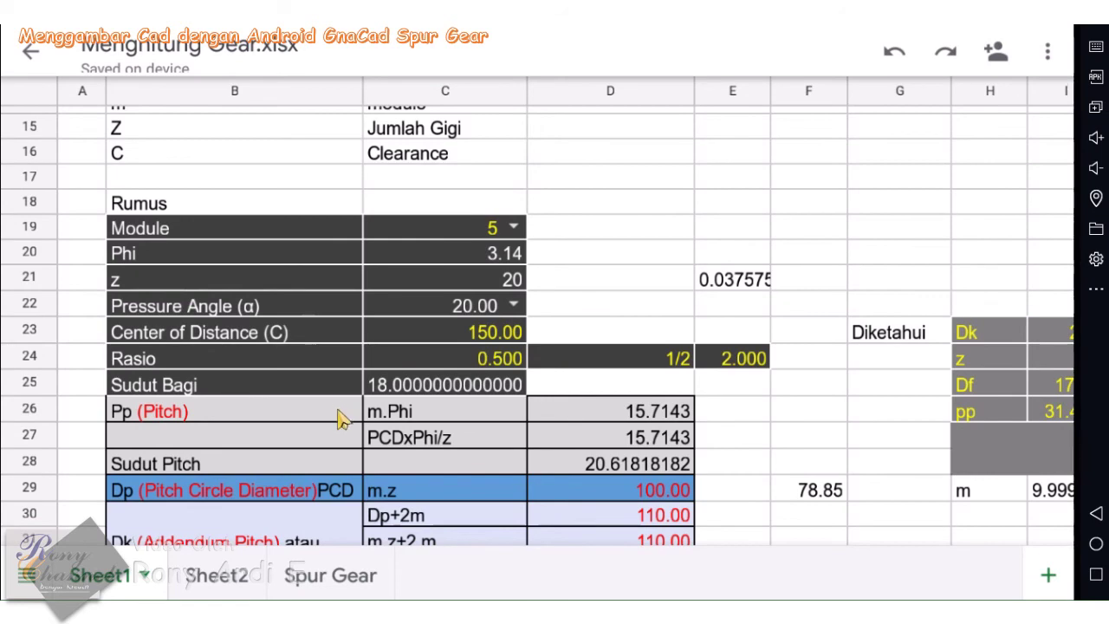
# - Scroll the Menghitung Gear sheet to check pitch and diameter values, then bring up recent apps
pyautogui.moveTo(403, 452); pyautogui.dragTo(396, 327)
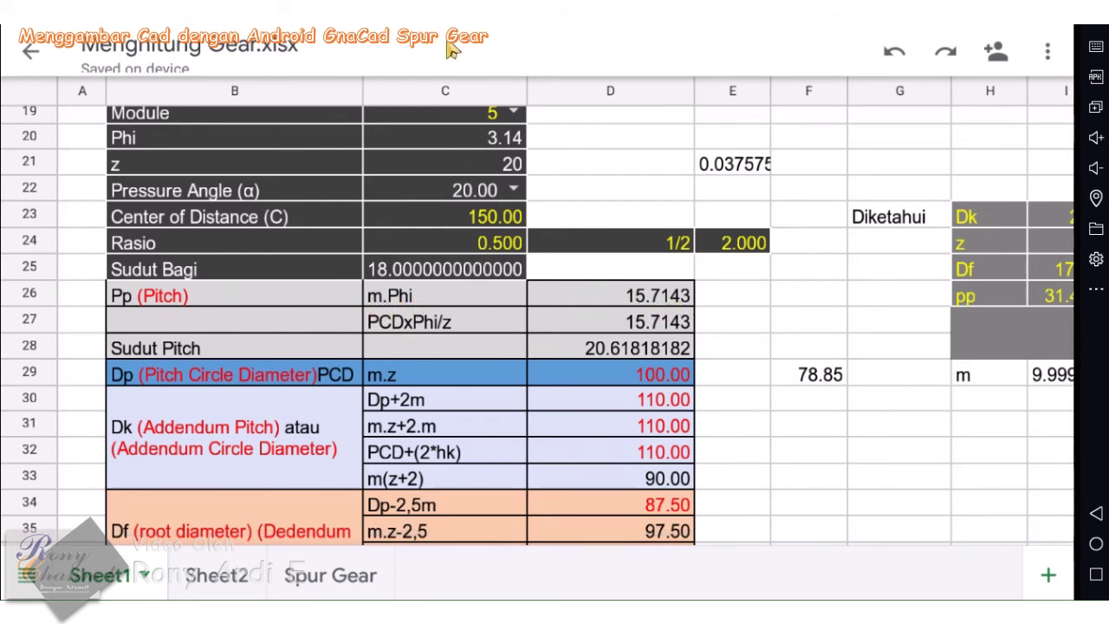
pyautogui.click(1095, 574)
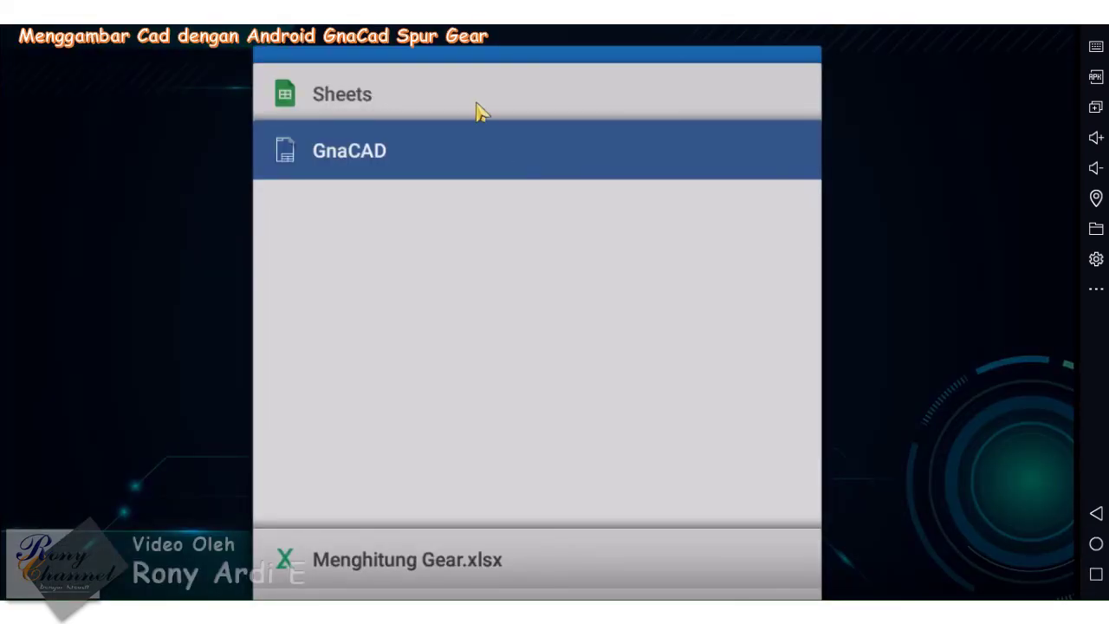
# - Return to the GnaCAD gear drawing and choose the three-point arc tool
pyautogui.click(464, 312)
pyautogui.scroll(3, 196, 296)
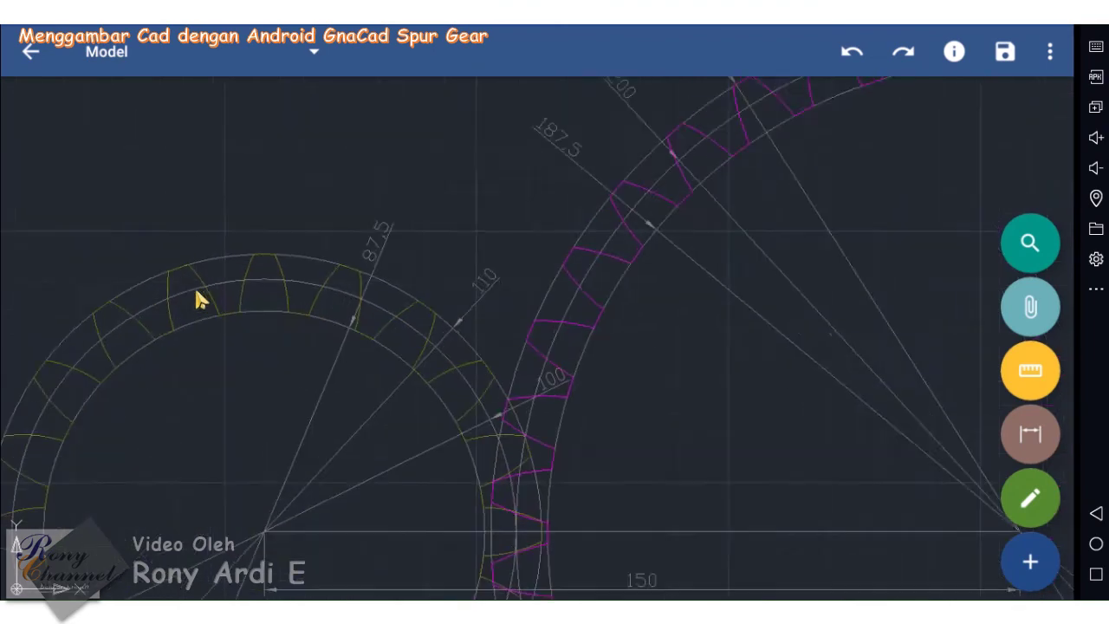
pyautogui.scroll(2, 196, 298)
pyautogui.scroll(2, 260, 282)
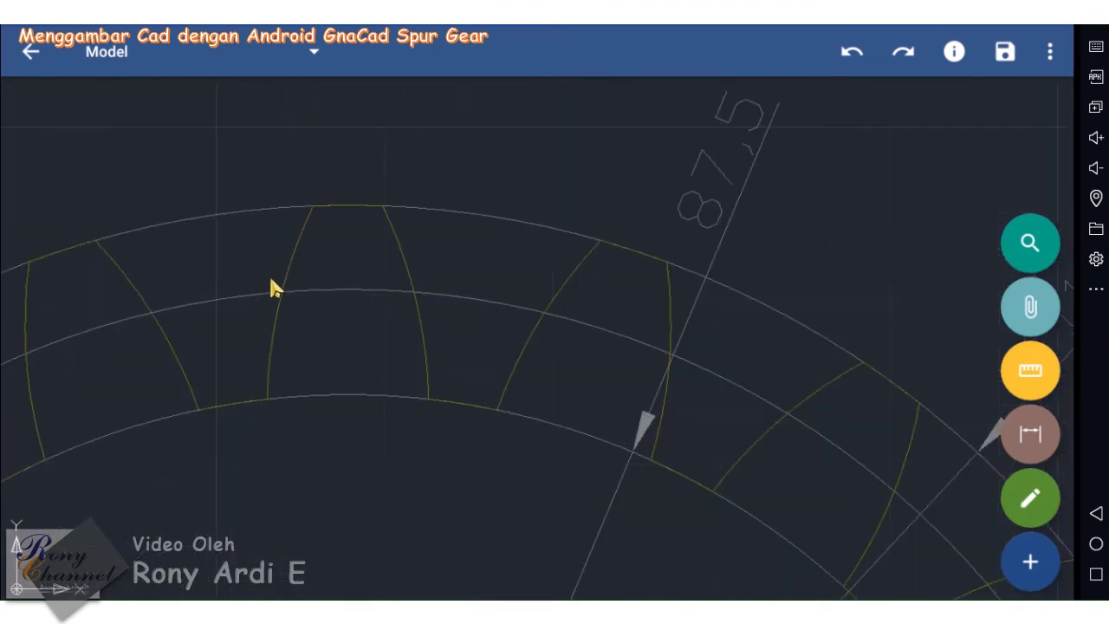
pyautogui.click(1029, 558)
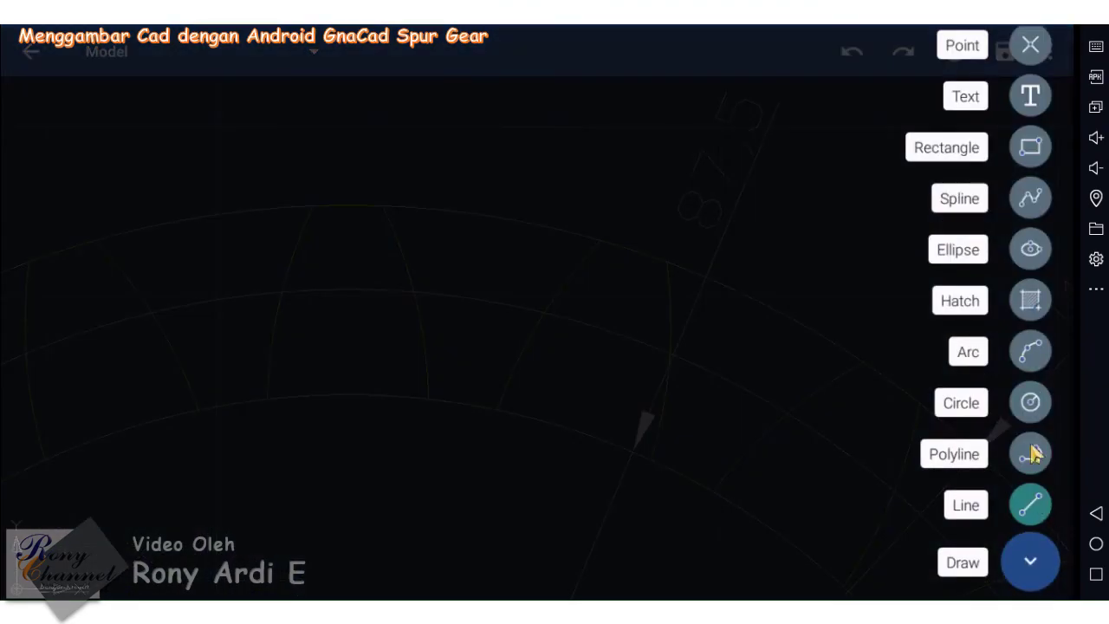
pyautogui.click(1032, 355)
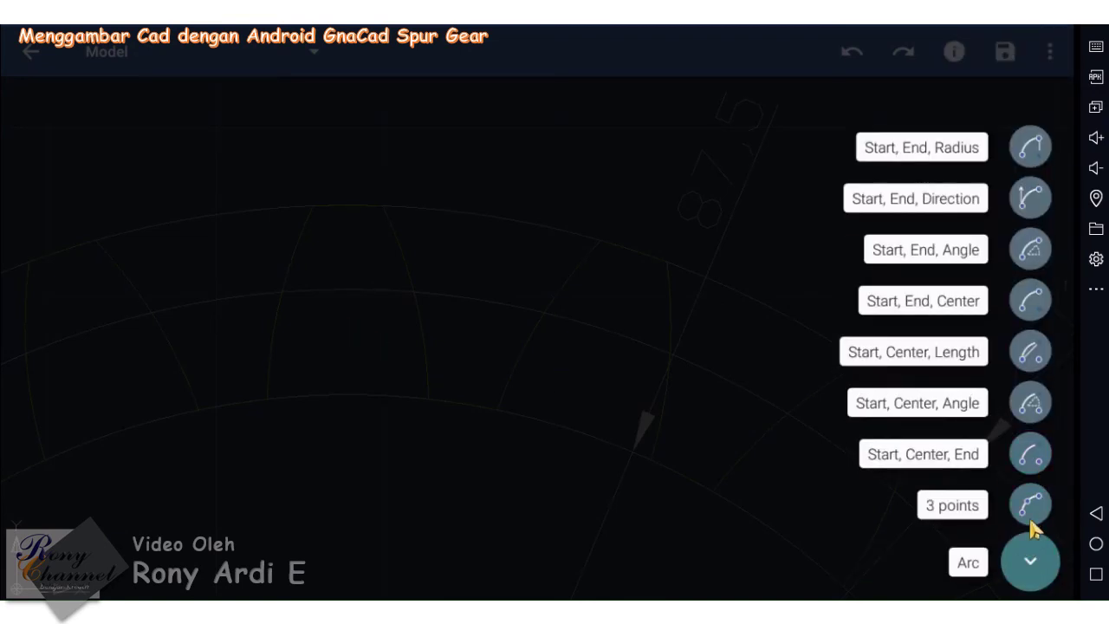
pyautogui.click(1031, 506)
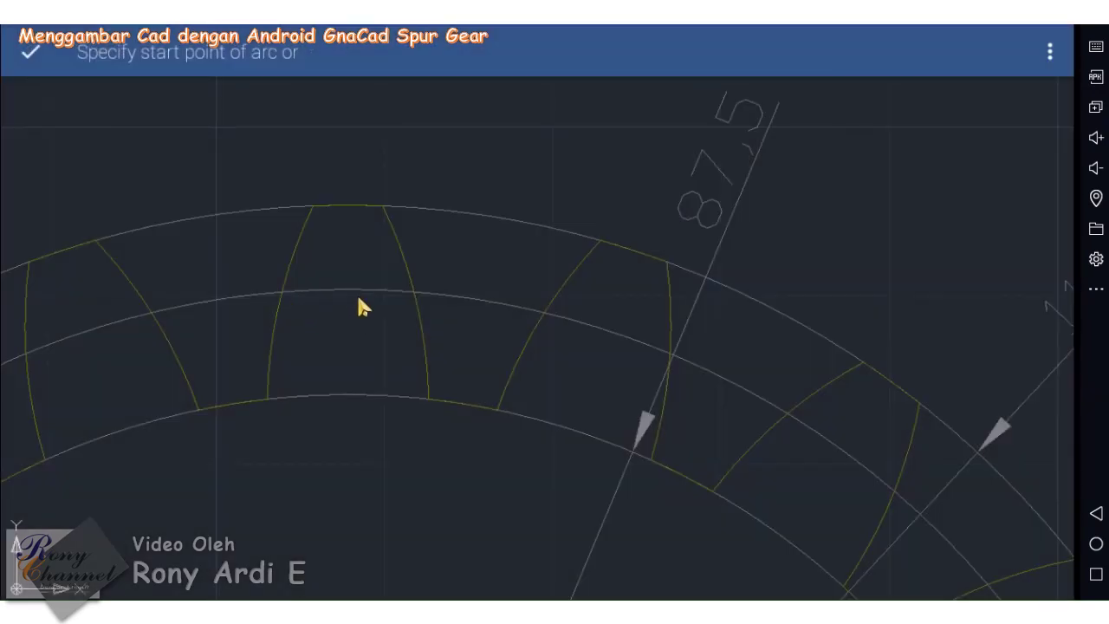
# - Draw a three-point arc along the pitch circle across one tooth of the left gear
pyautogui.scroll(-3, 646, 302)
pyautogui.scroll(3, 424, 304)
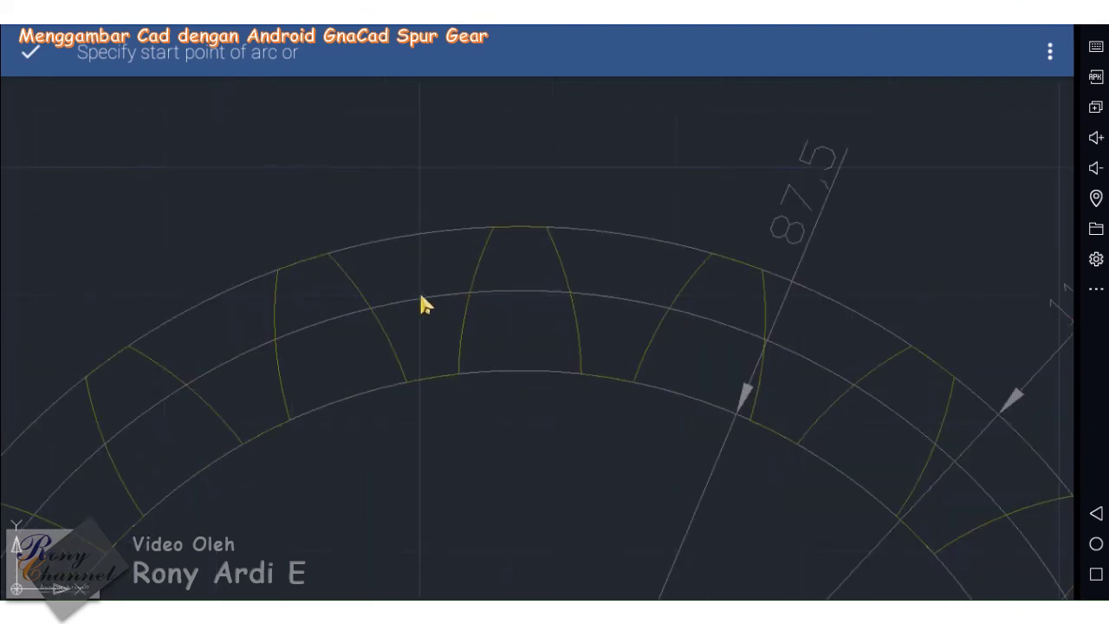
pyautogui.moveTo(572, 298)
pyautogui.mouseDown()
pyautogui.moveTo(569, 289)
pyautogui.moveTo(571, 298)
pyautogui.mouseUp()
pyautogui.click(19, 61)
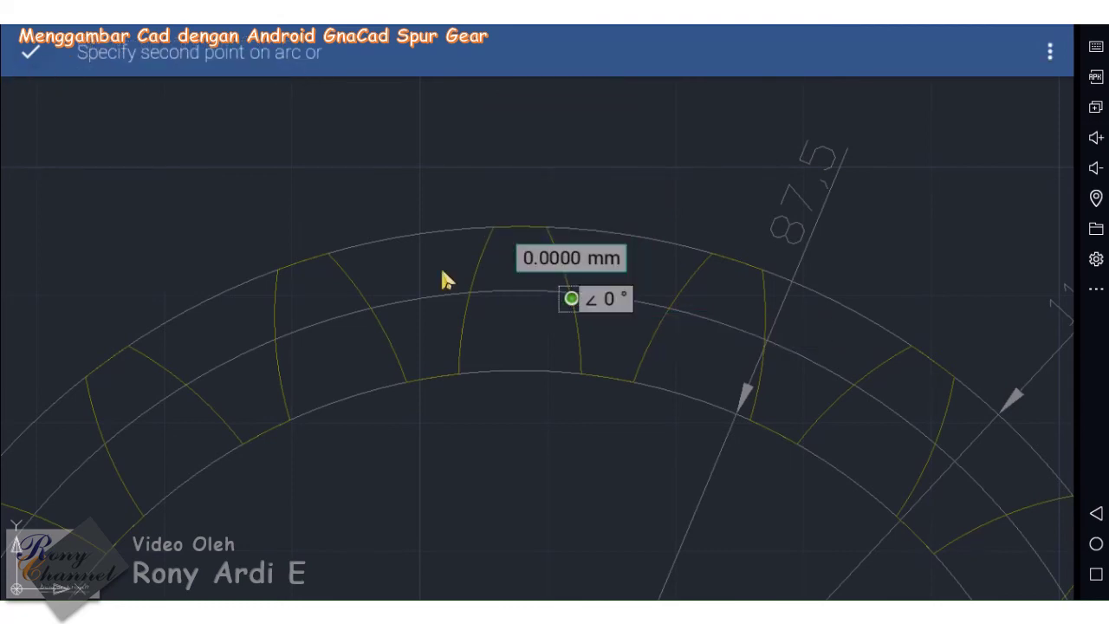
pyautogui.click(469, 295)
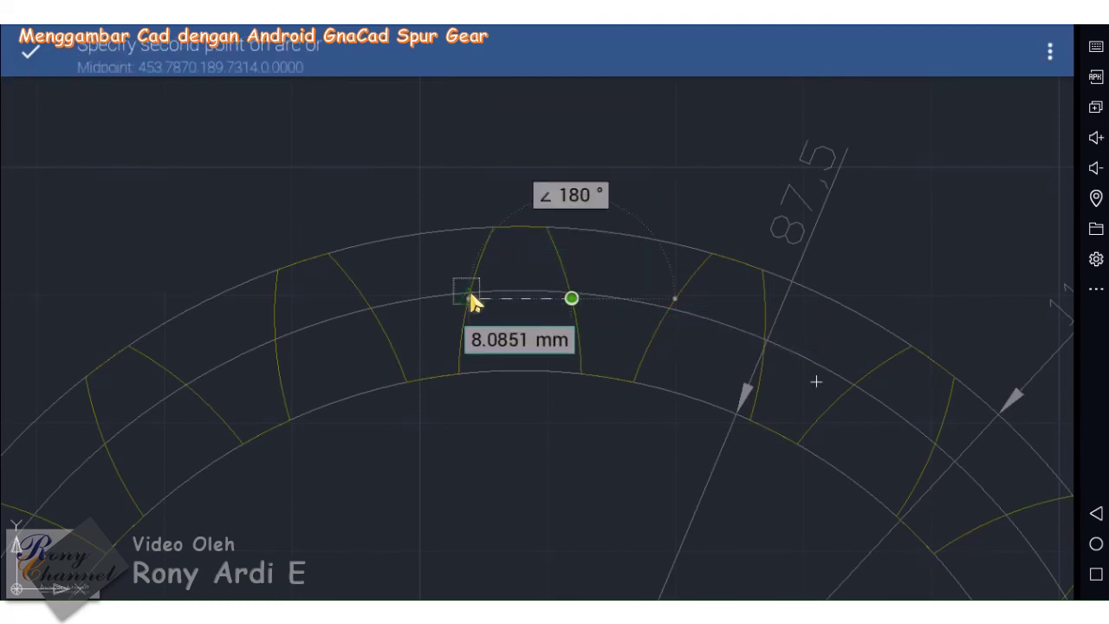
pyautogui.moveTo(472, 301); pyautogui.dragTo(469, 297)
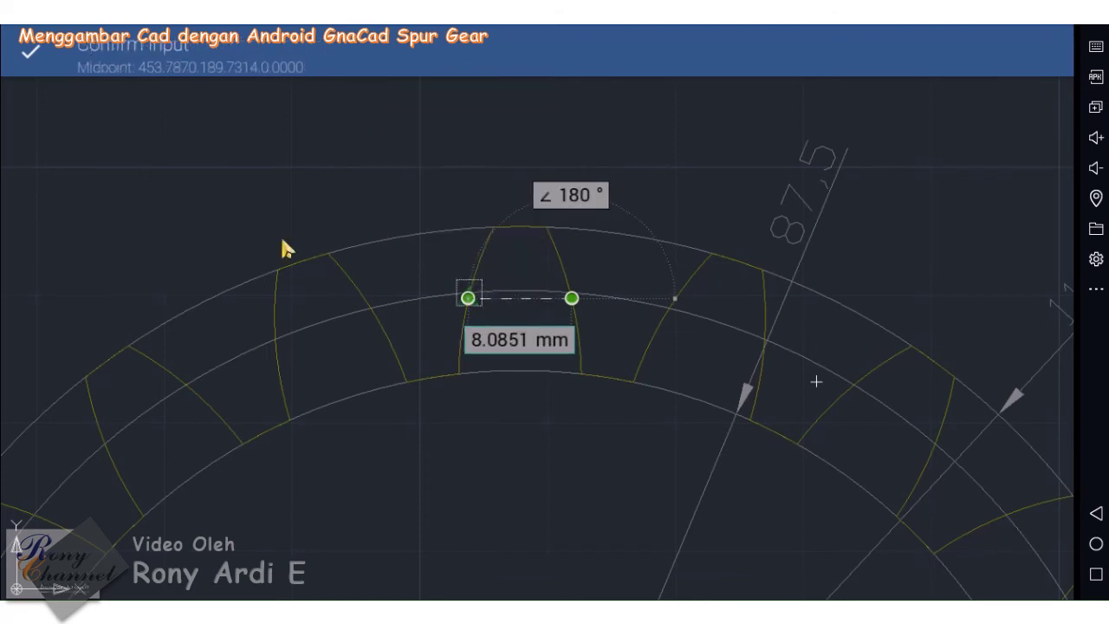
pyautogui.click(29, 55)
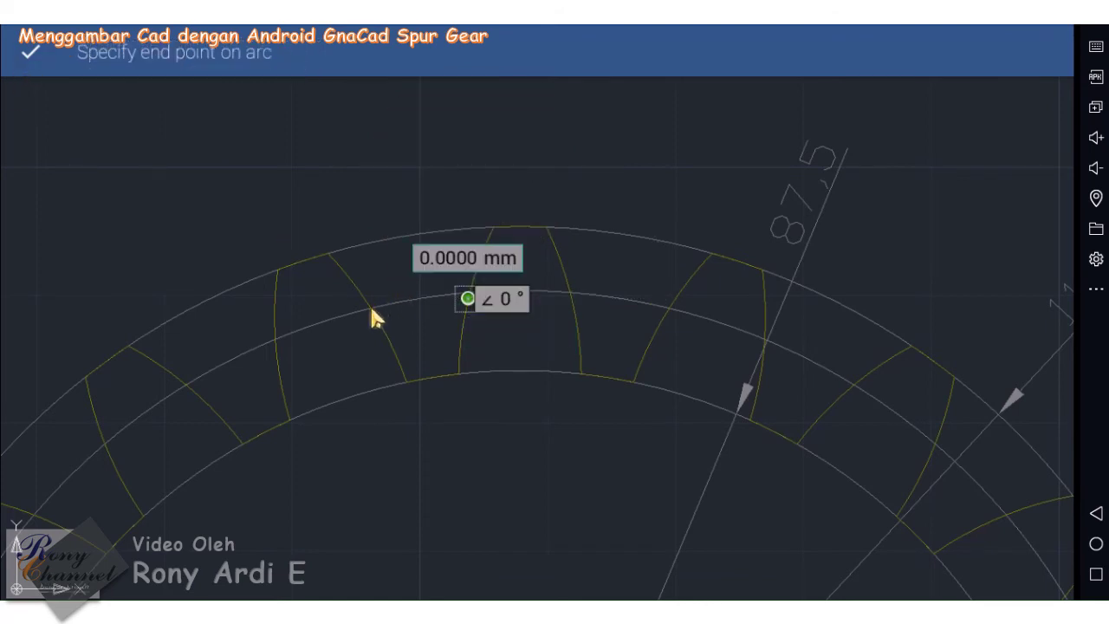
pyautogui.moveTo(371, 309)
pyautogui.mouseDown()
pyautogui.moveTo(362, 301)
pyautogui.moveTo(371, 310)
pyautogui.mouseUp()
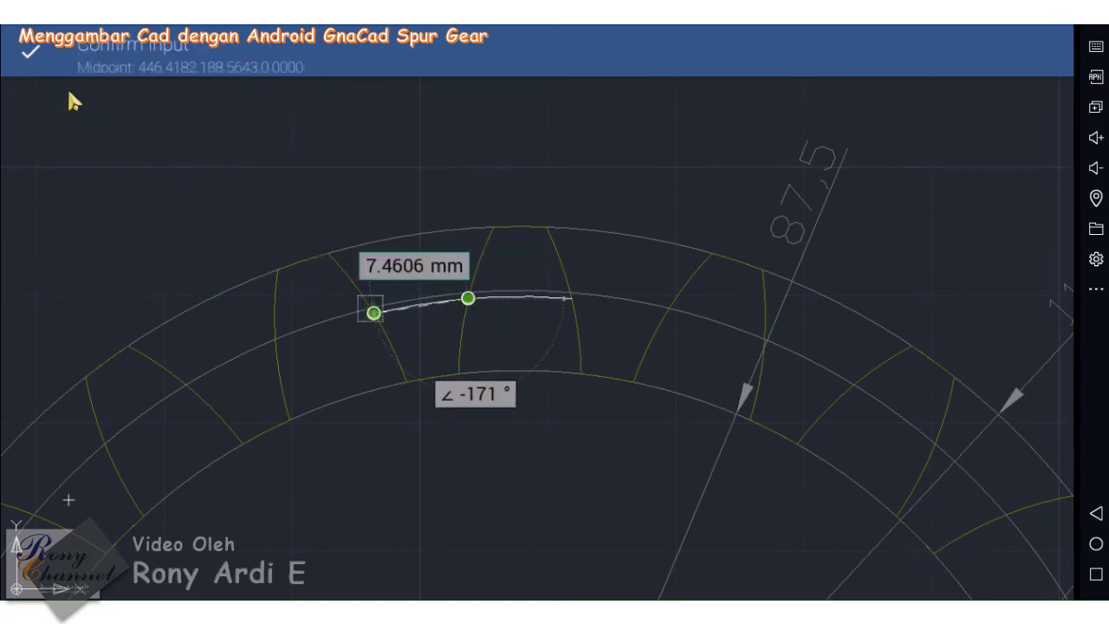
pyautogui.click(30, 52)
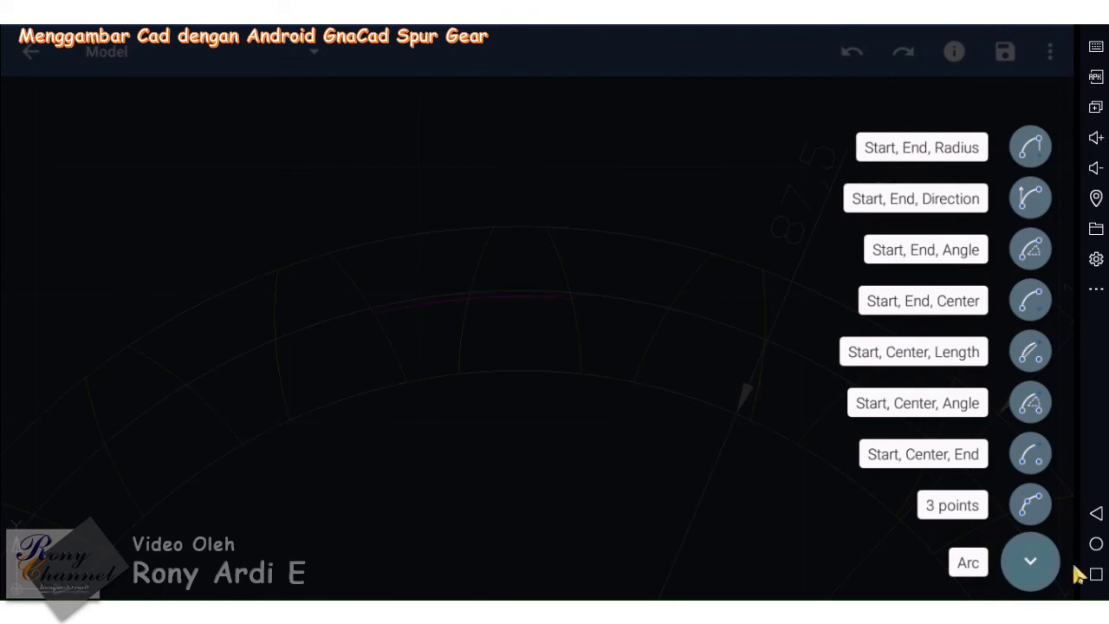
# - Delete the misplaced magenta arc from the drawing
pyautogui.click(722, 441)
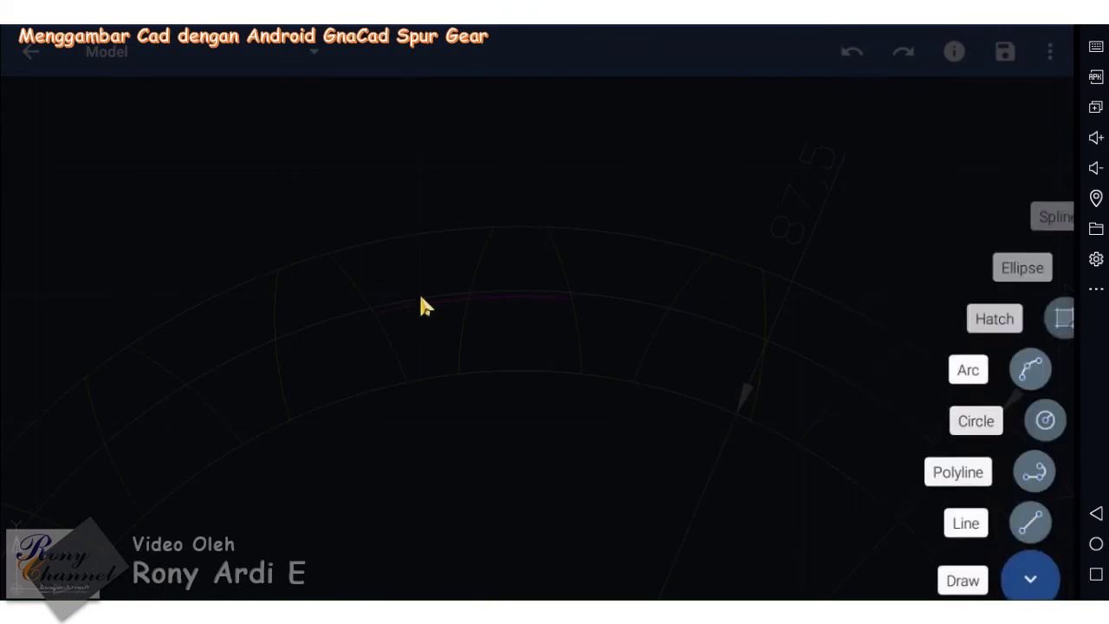
pyautogui.click(1031, 581)
pyautogui.scroll(3, 424, 302)
pyautogui.scroll(2, 445, 319)
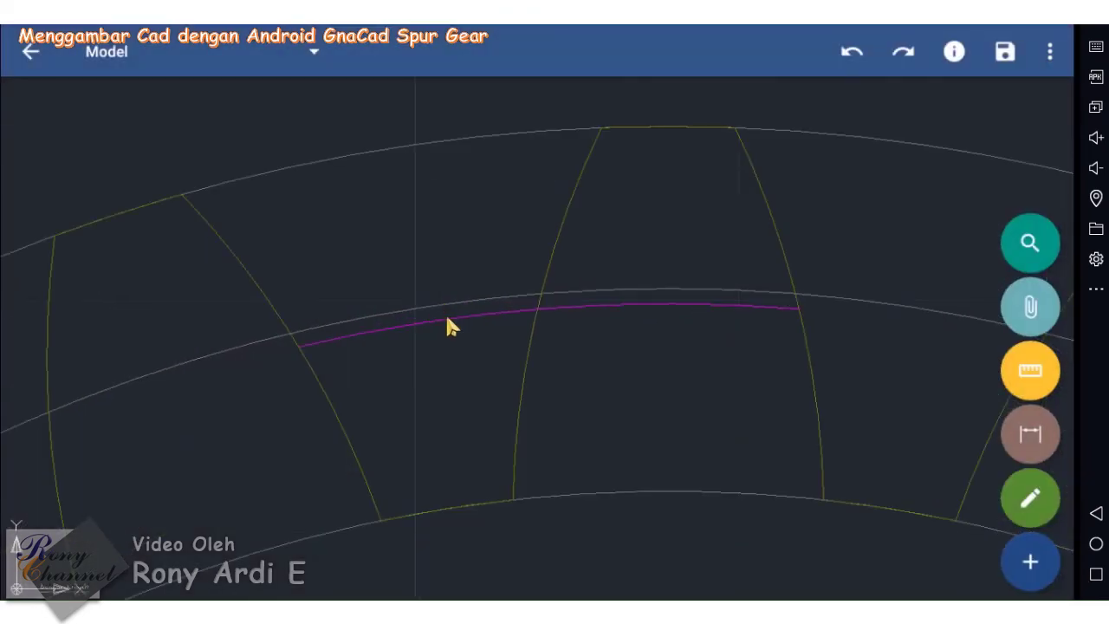
pyautogui.click(538, 310)
pyautogui.click(1046, 50)
pyautogui.click(921, 459)
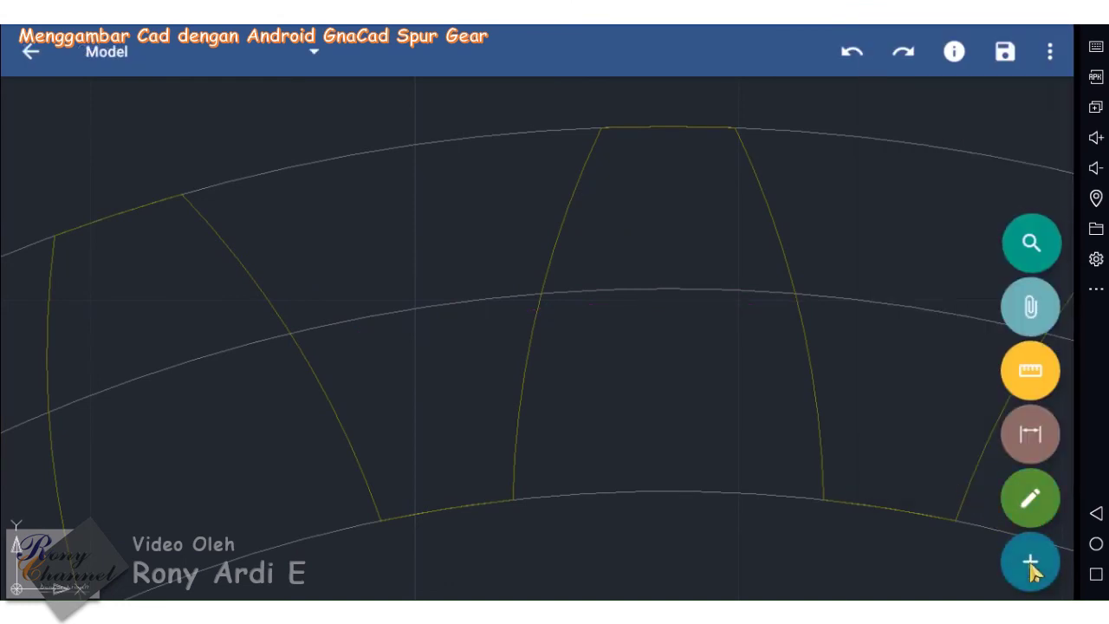
# - Start a new three-point arc at one flank intersection, second point at the next intersection
pyautogui.click(1030, 565)
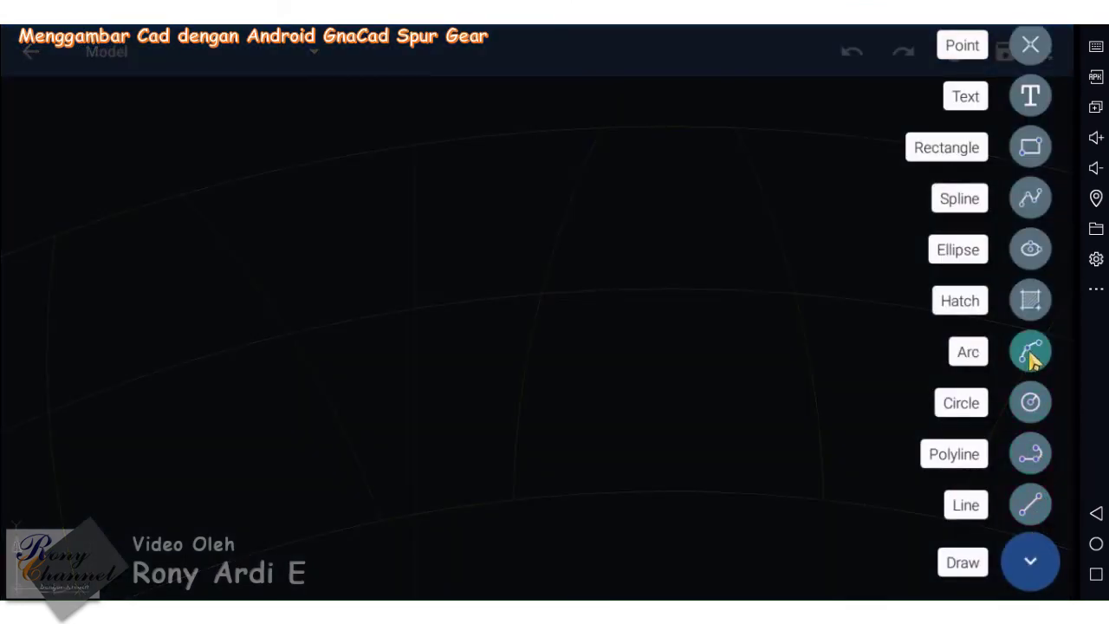
pyautogui.click(1031, 355)
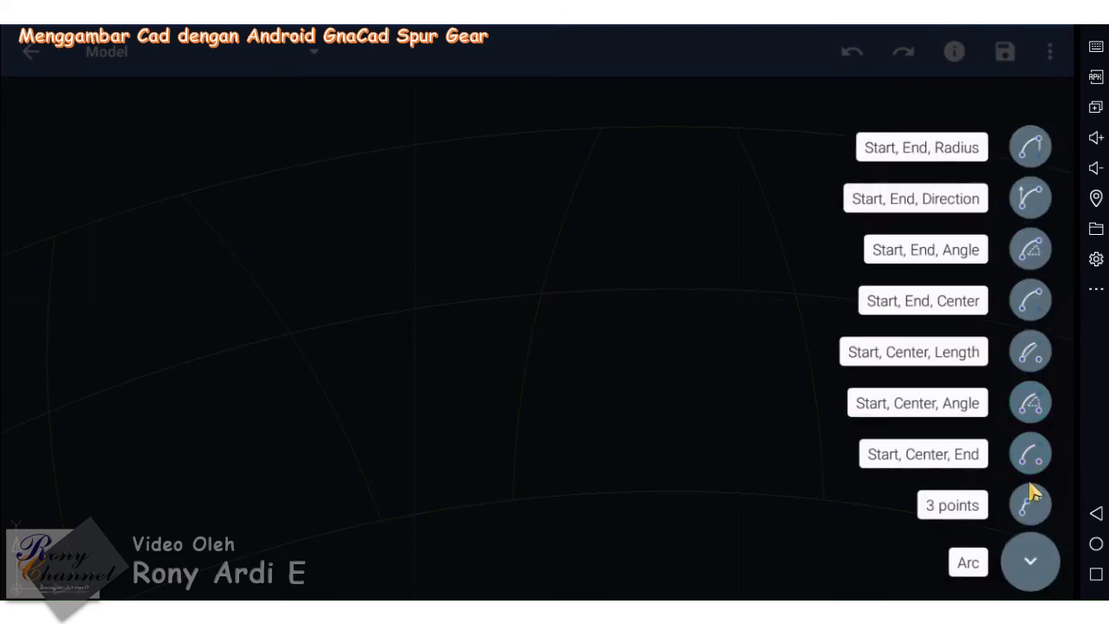
pyautogui.click(1031, 505)
pyautogui.scroll(3, 319, 346)
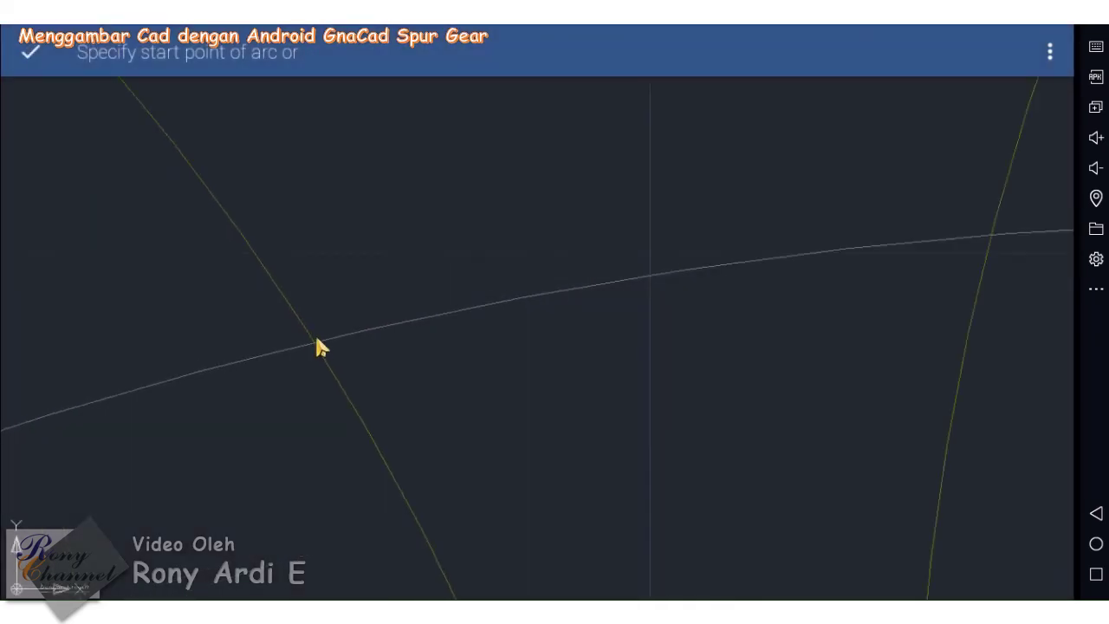
pyautogui.click(314, 341)
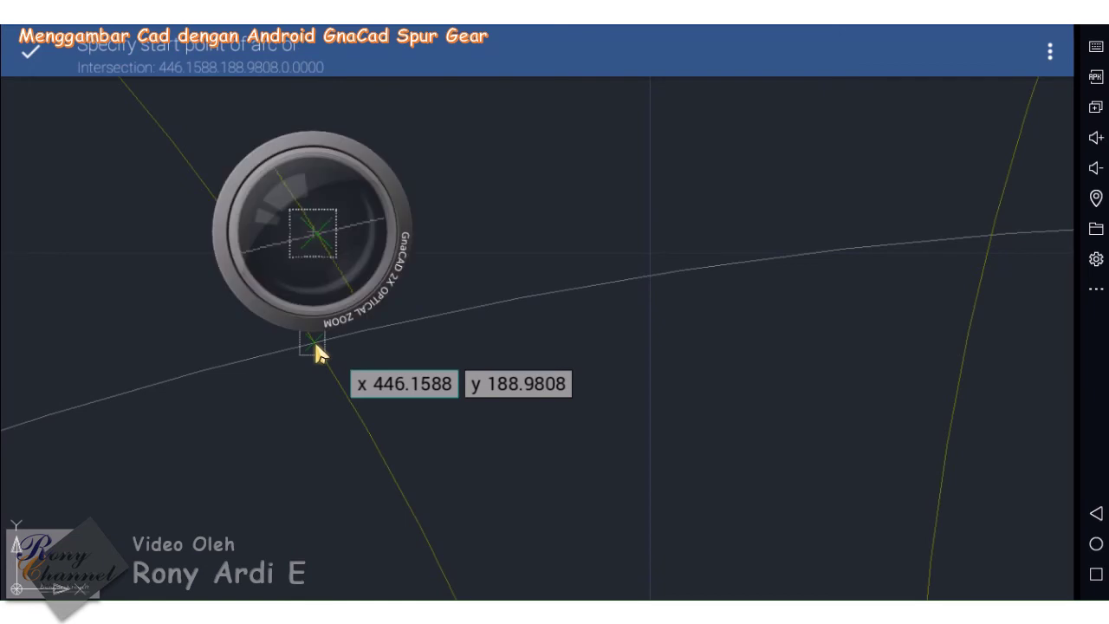
pyautogui.click(35, 55)
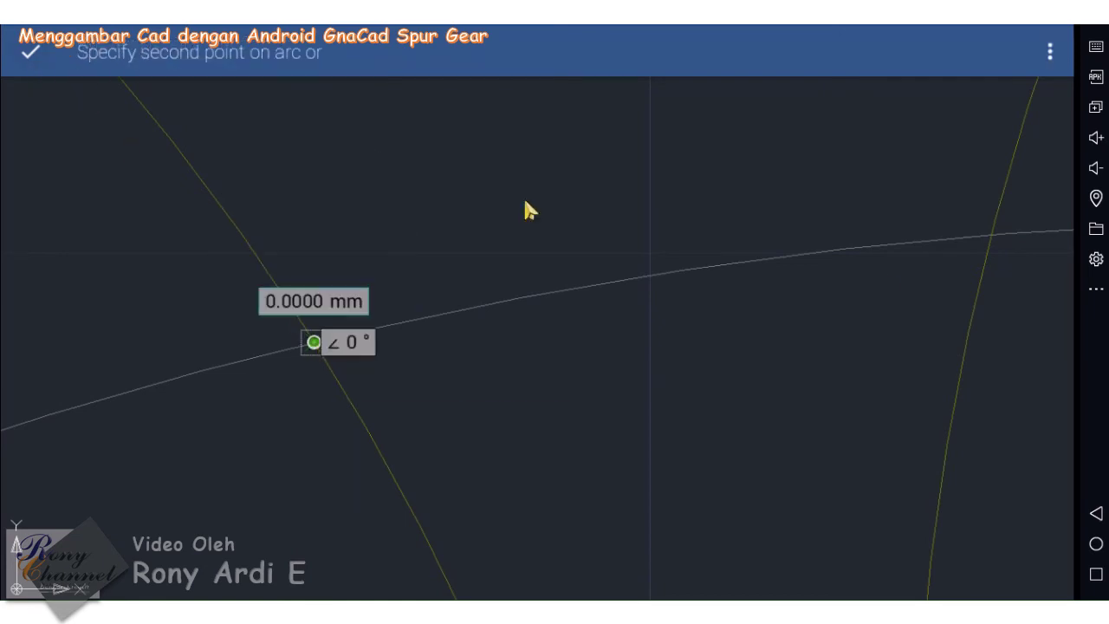
pyautogui.click(991, 234)
pyautogui.click(991, 234)
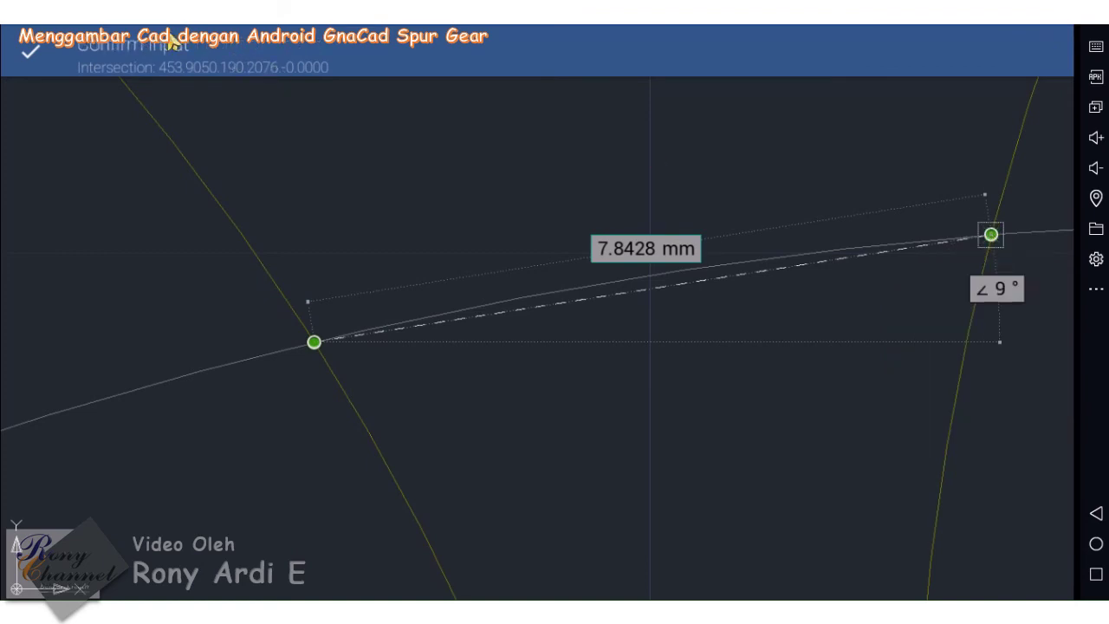
pyautogui.click(33, 53)
# - Finish the arc at the far flank intersection on the pitch circle
pyautogui.scroll(-2, 298, 340)
pyautogui.scroll(-2, 232, 290)
pyautogui.scroll(-2, 232, 290)
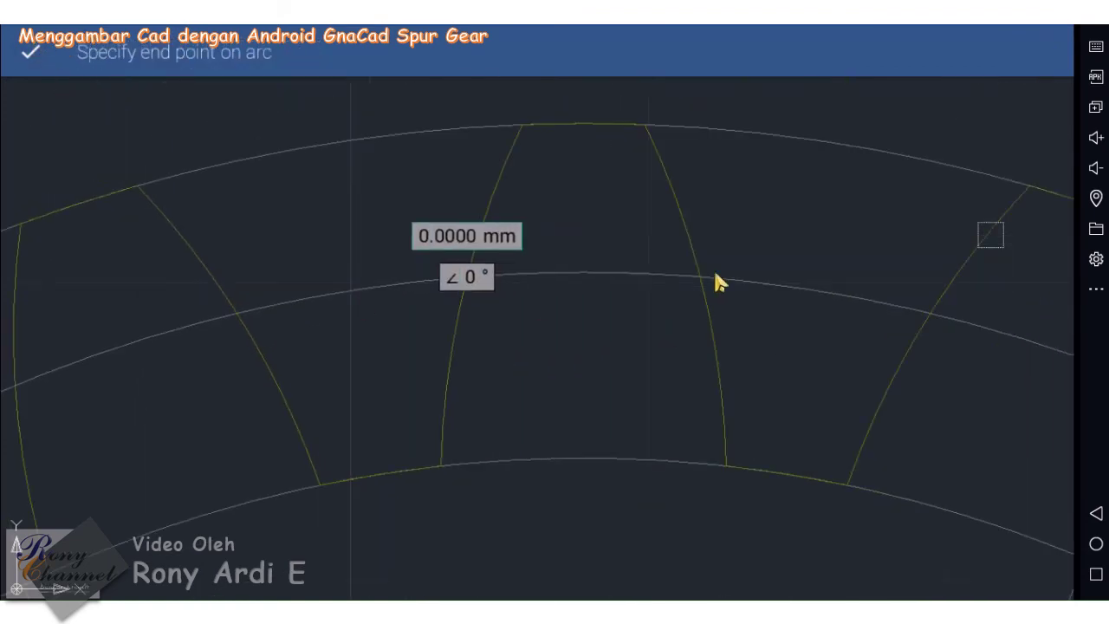
pyautogui.scroll(3, 716, 279)
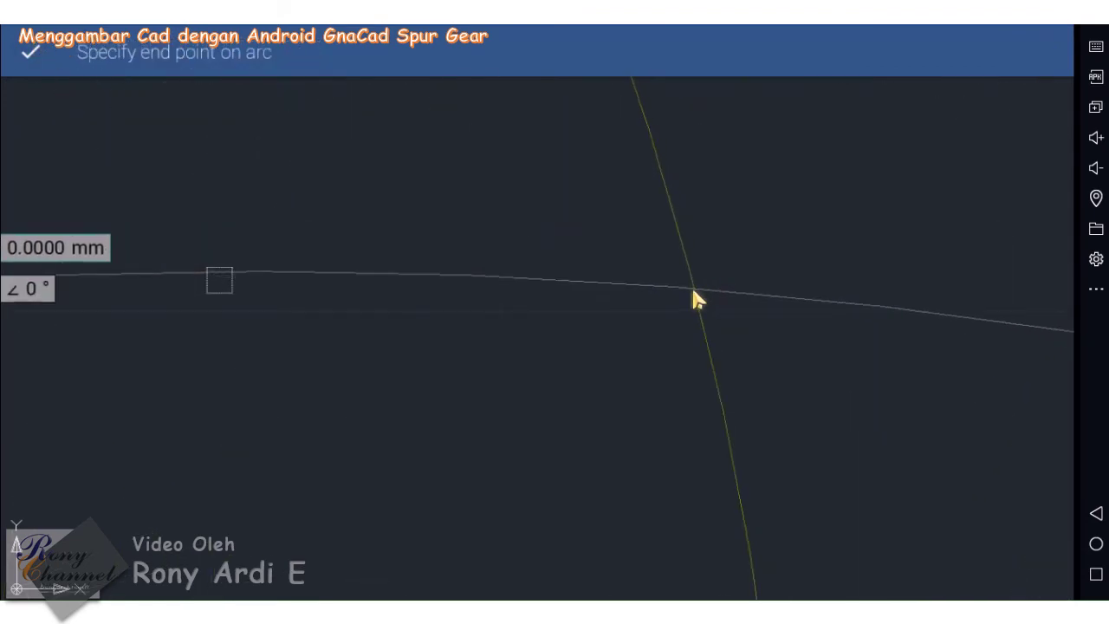
pyautogui.click(692, 289)
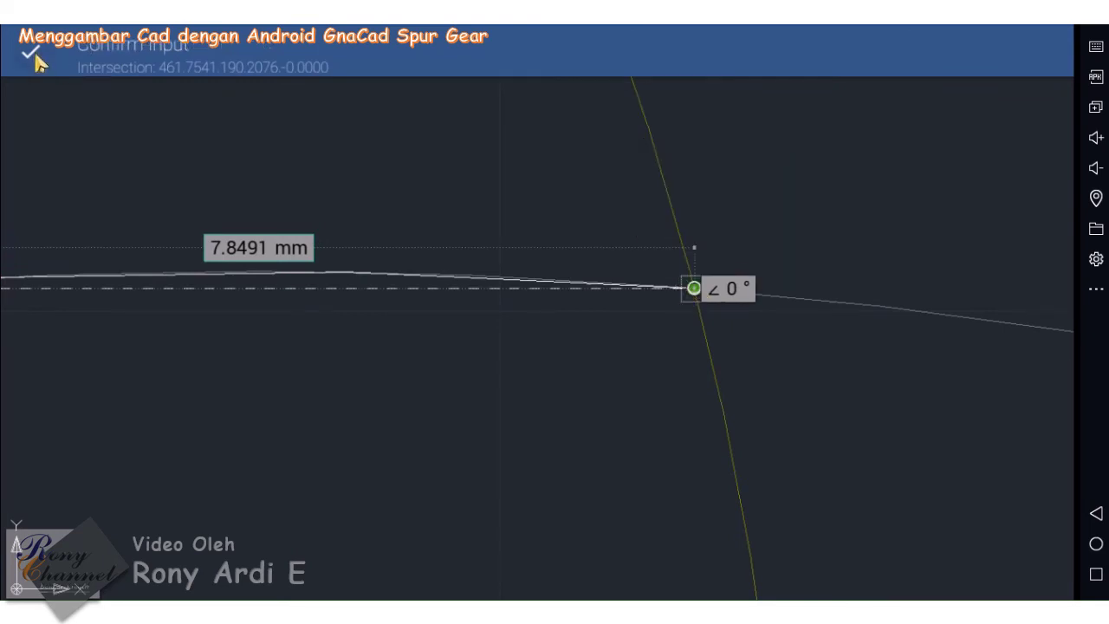
pyautogui.click(35, 55)
pyautogui.click(1030, 582)
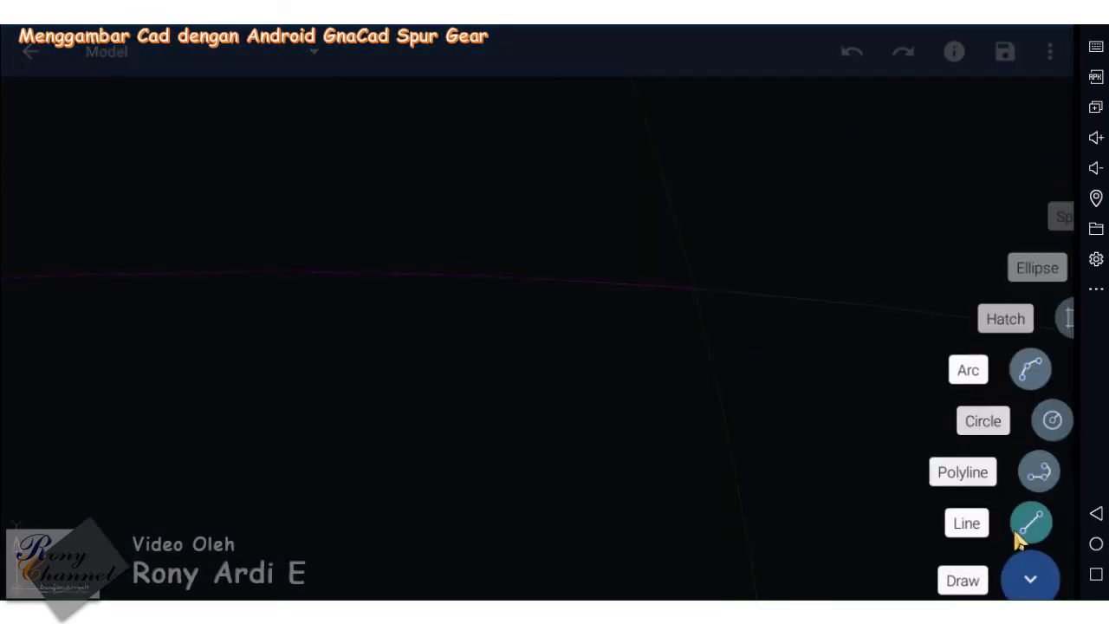
pyautogui.click(1035, 582)
pyautogui.scroll(-2, 870, 285)
pyautogui.scroll(-2, 637, 251)
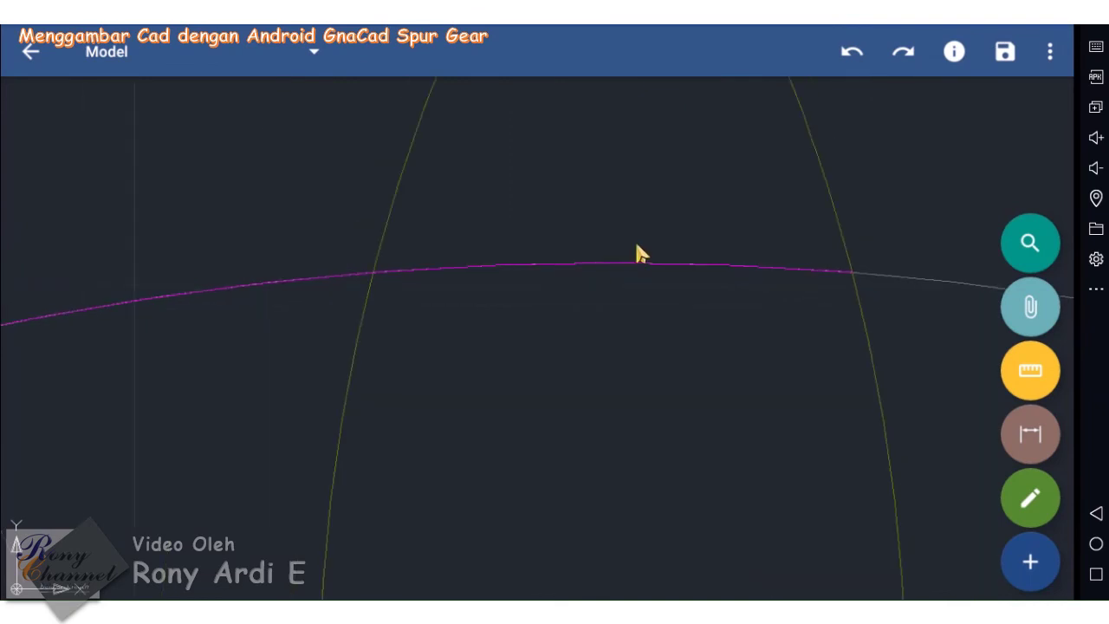
pyautogui.scroll(-2, 636, 251)
pyautogui.scroll(-2, 627, 248)
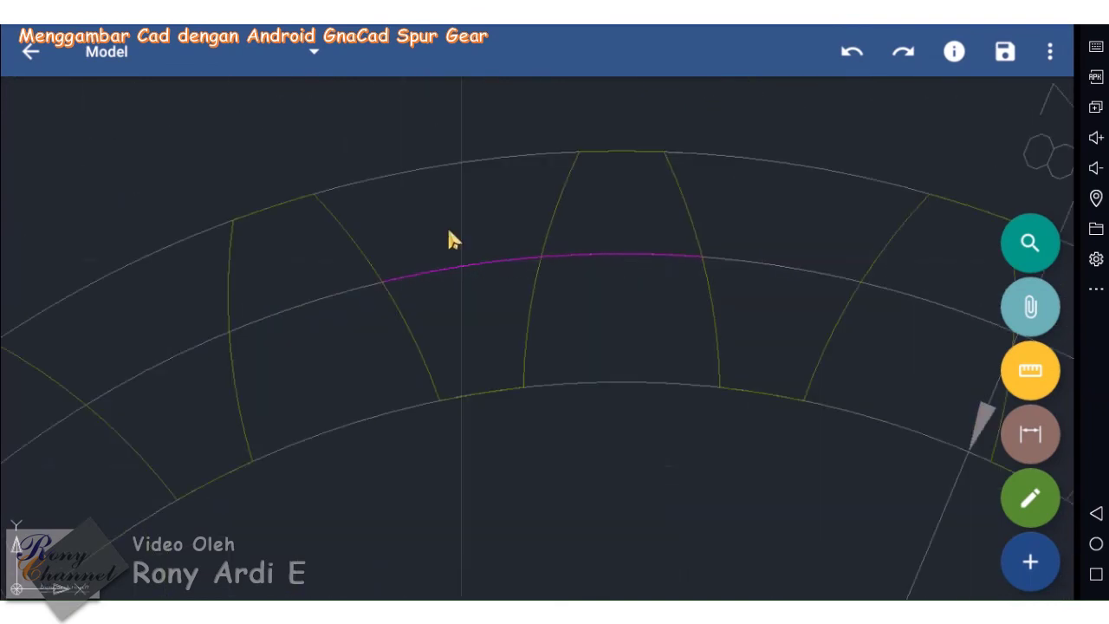
# - Select the magenta pitch arc and show its Arc properties
pyautogui.click(738, 305)
pyautogui.click(710, 299)
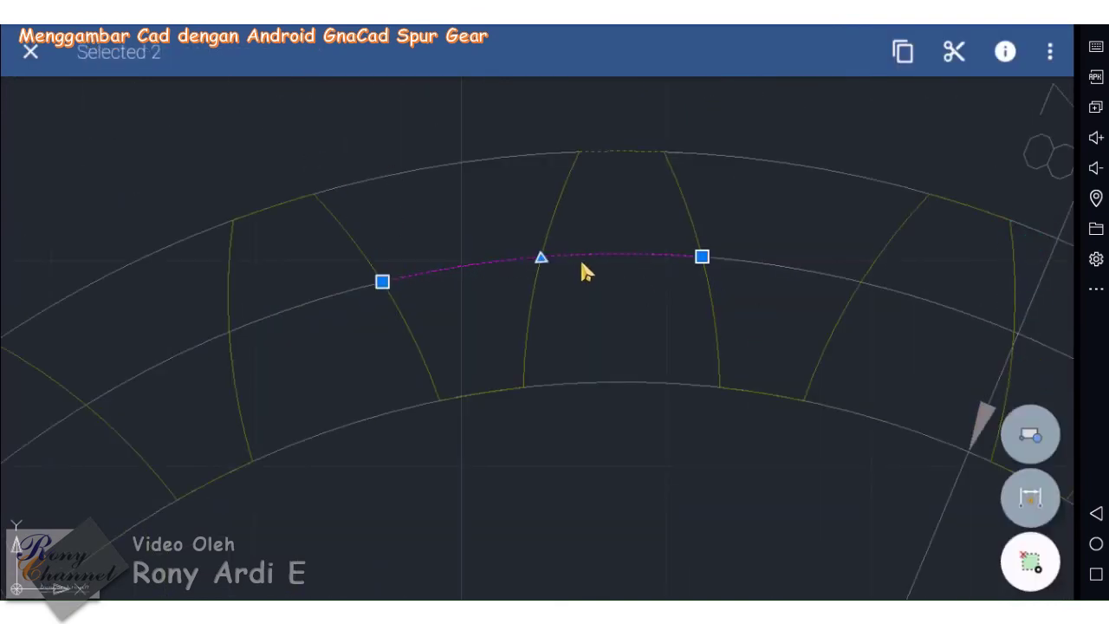
pyautogui.click(33, 52)
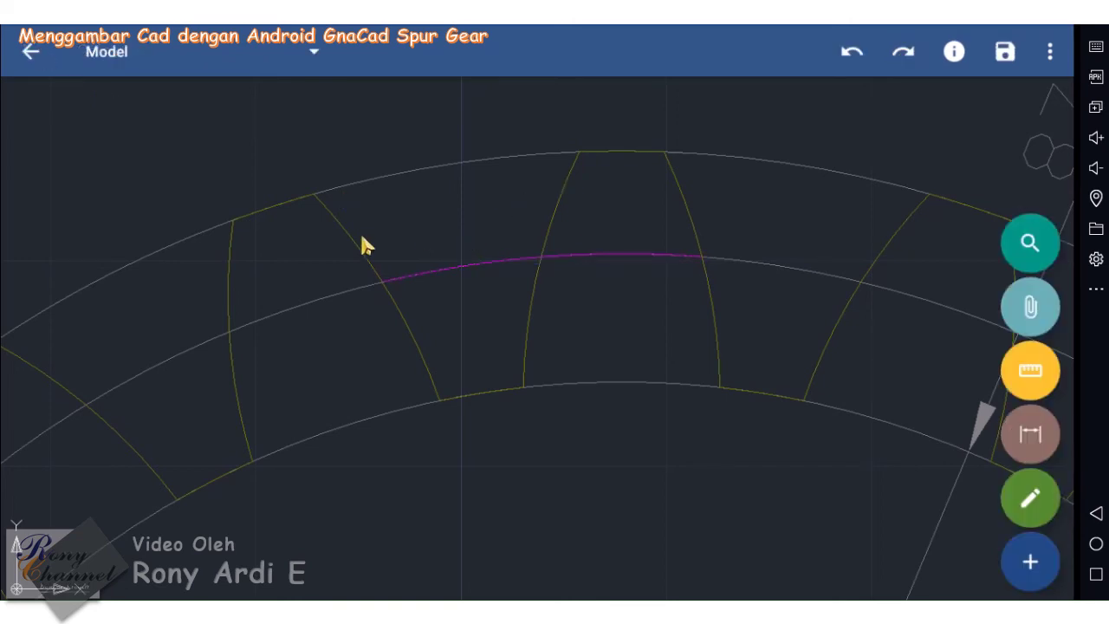
pyautogui.click(500, 274)
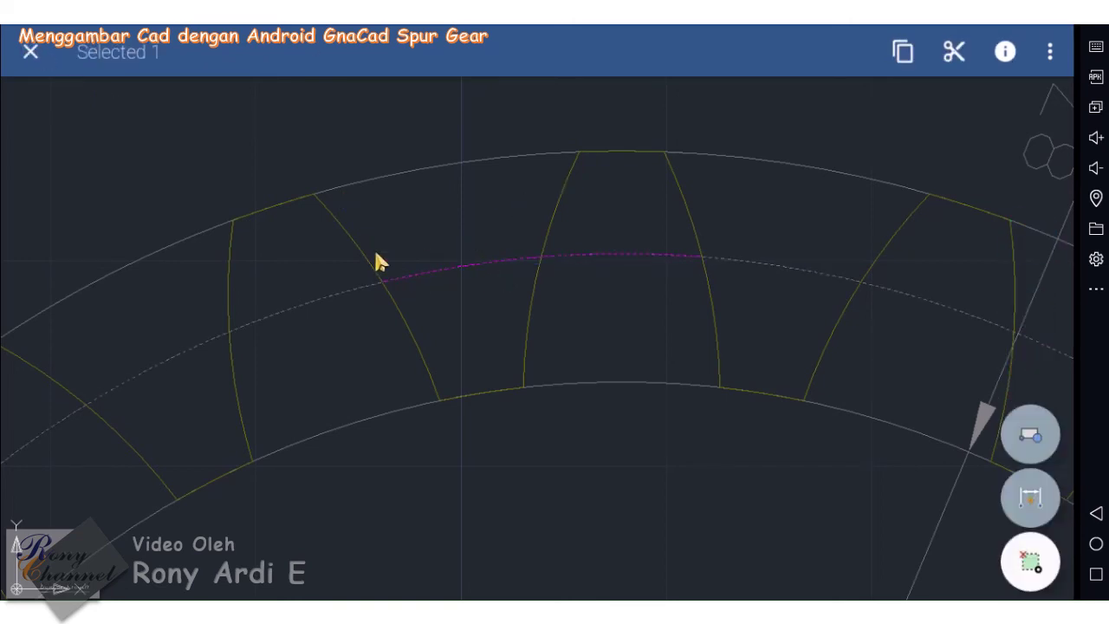
pyautogui.click(306, 230)
pyautogui.click(747, 312)
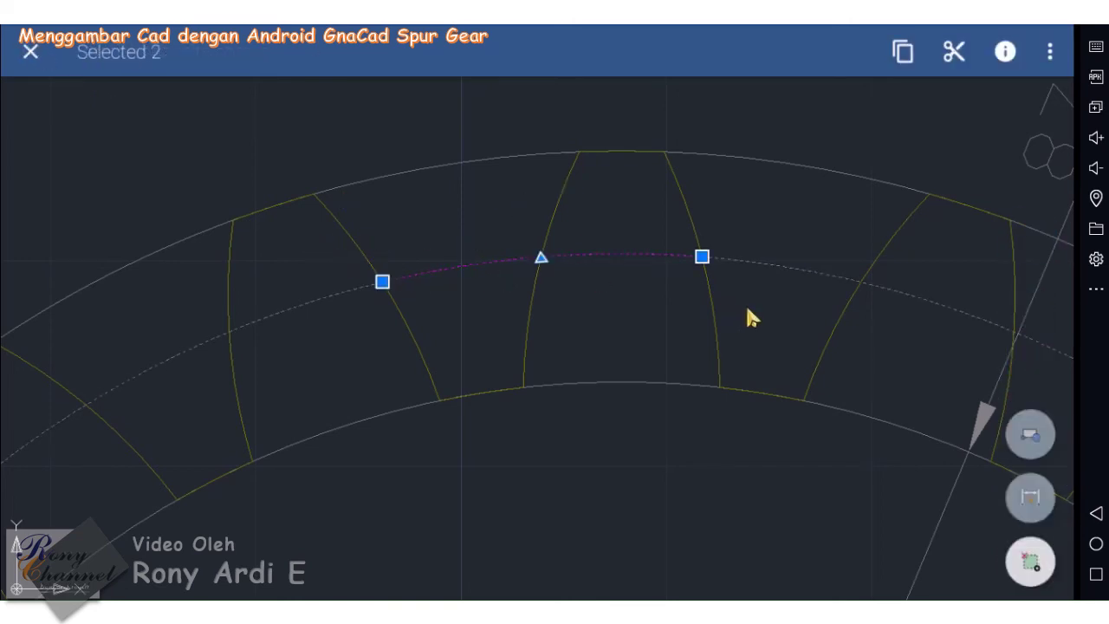
pyautogui.click(1006, 54)
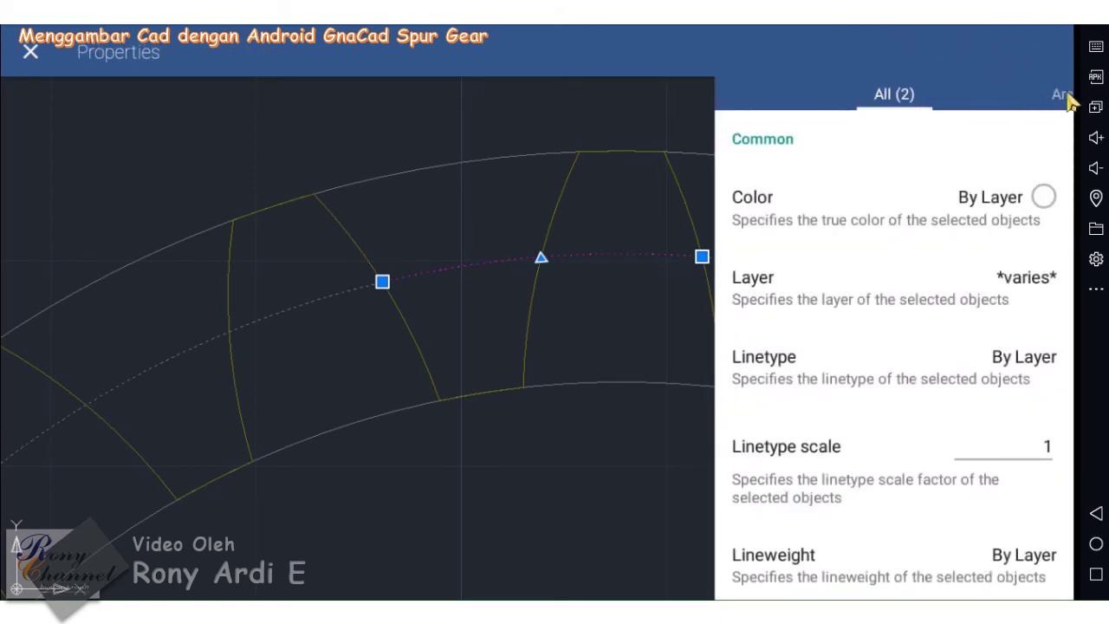
pyautogui.click(1063, 94)
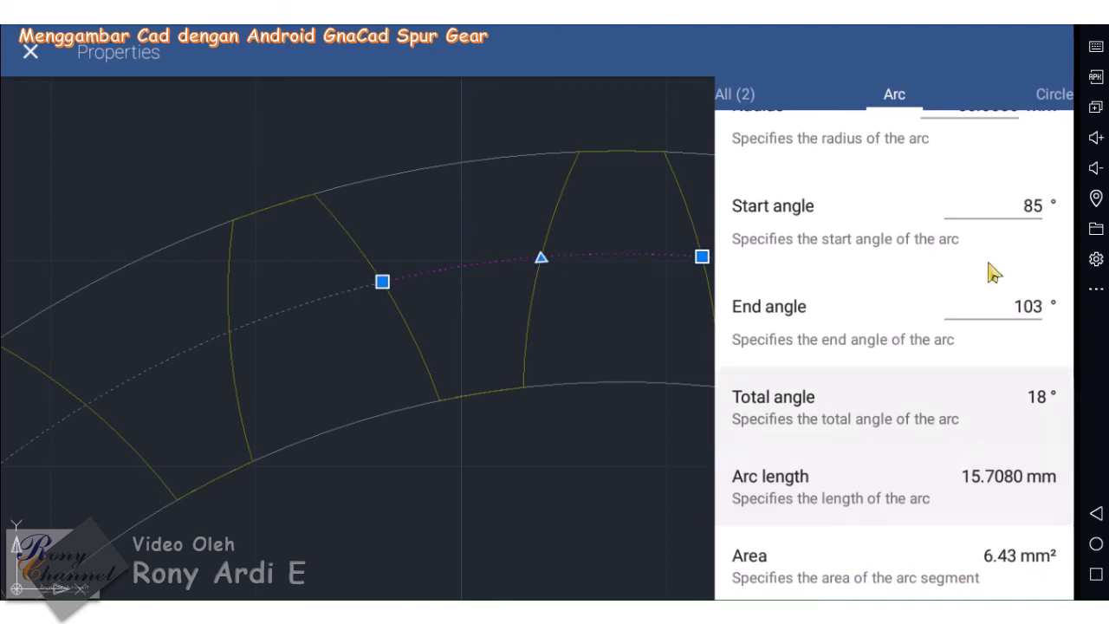
# - Verify the arc runs 85° to 103°, spanning 18° with a 15.7080 mm length
pyautogui.scroll(2, 587, 253)
pyautogui.scroll(1, 585, 258)
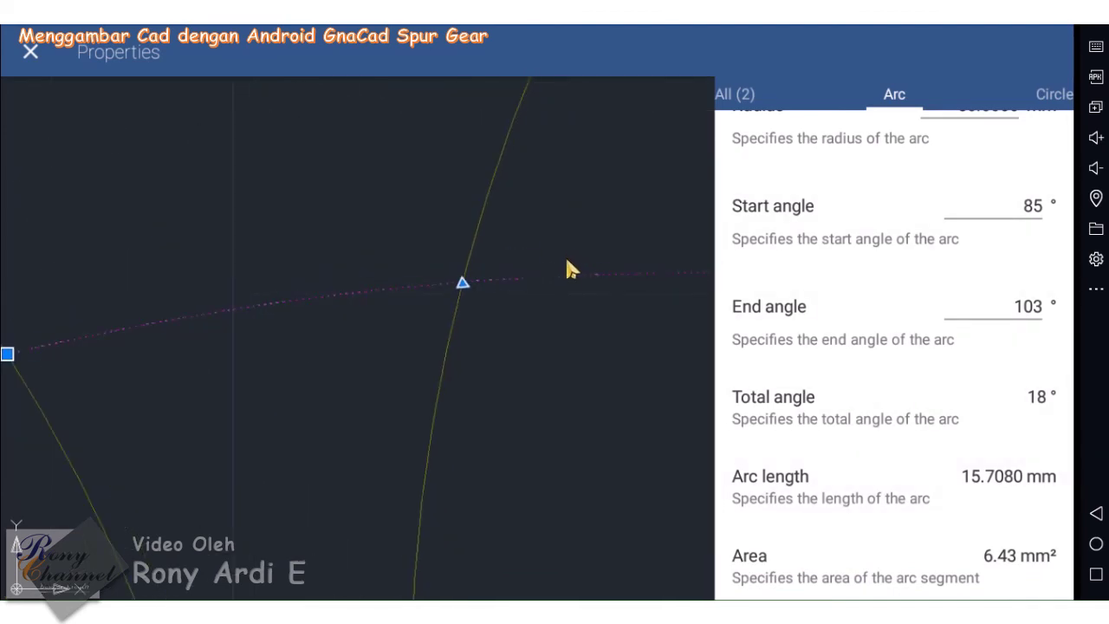
pyautogui.scroll(-2, 520, 284)
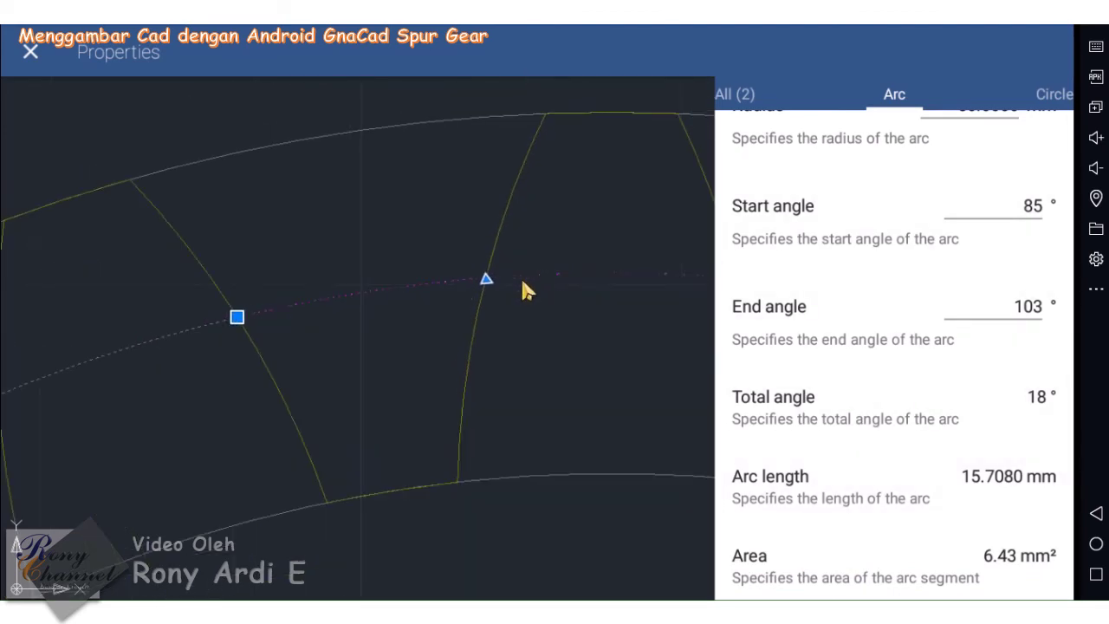
pyautogui.scroll(2, 485, 286)
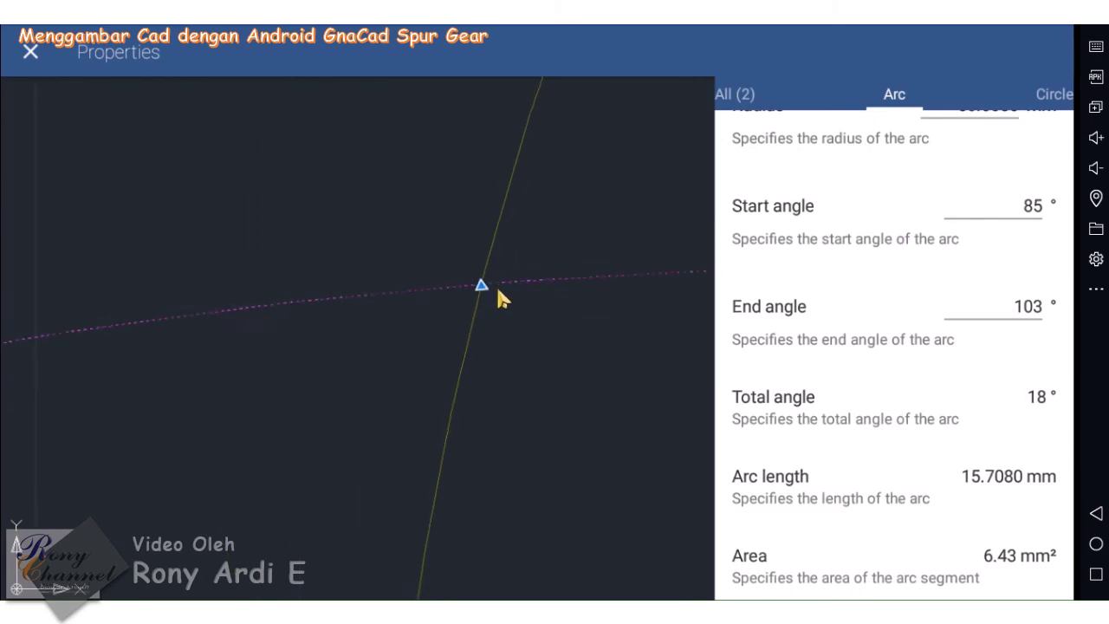
pyautogui.scroll(-2, 498, 289)
pyautogui.scroll(-1, 433, 310)
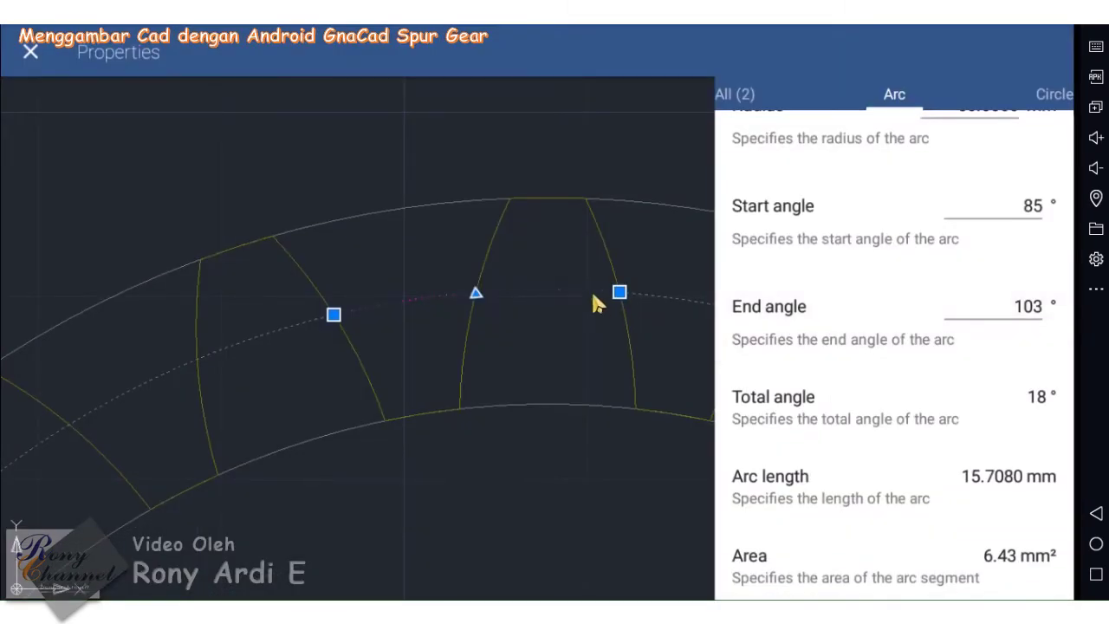
pyautogui.scroll(1, 606, 299)
pyautogui.scroll(1, 433, 298)
pyautogui.scroll(1, 155, 303)
pyautogui.scroll(1, 148, 307)
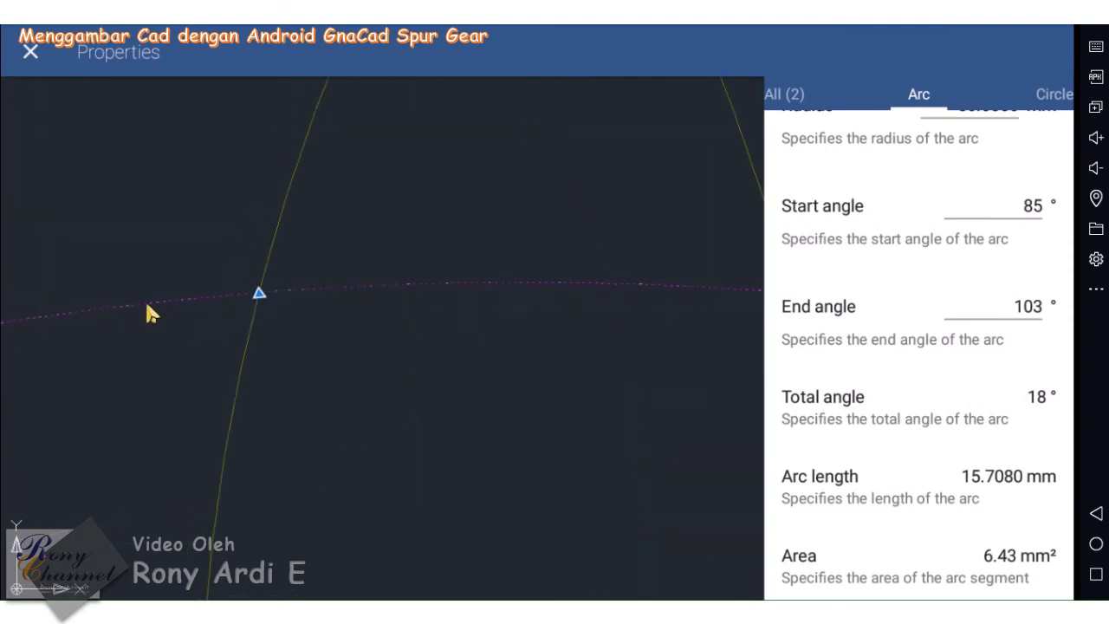
pyautogui.moveTo(149, 313); pyautogui.dragTo(346, 321)
pyautogui.scroll(3, 274, 294)
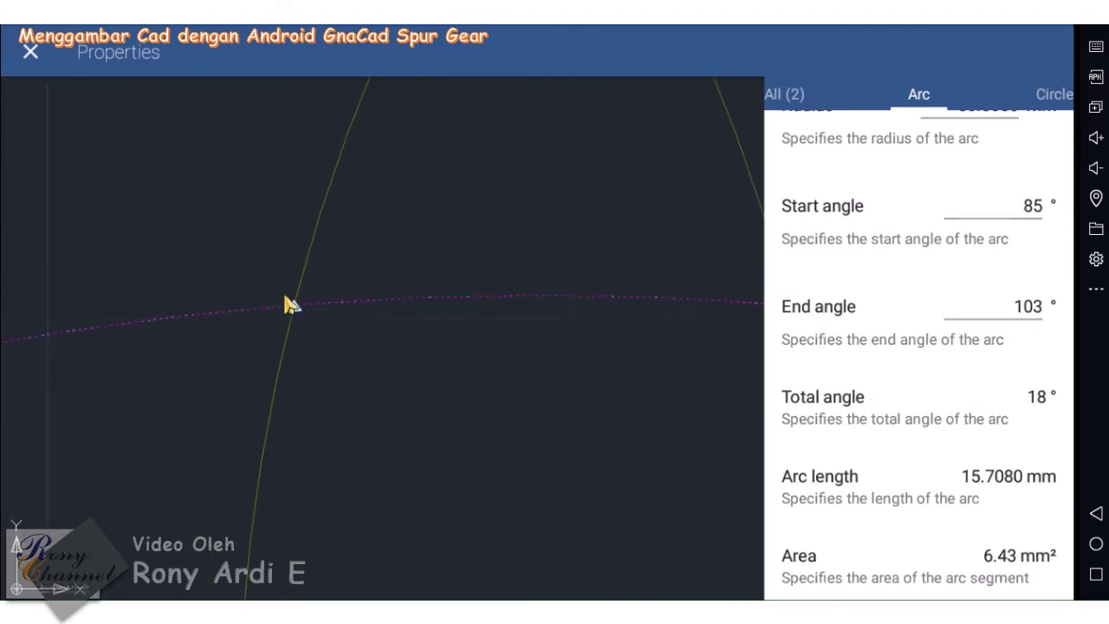
pyautogui.scroll(2, 297, 317)
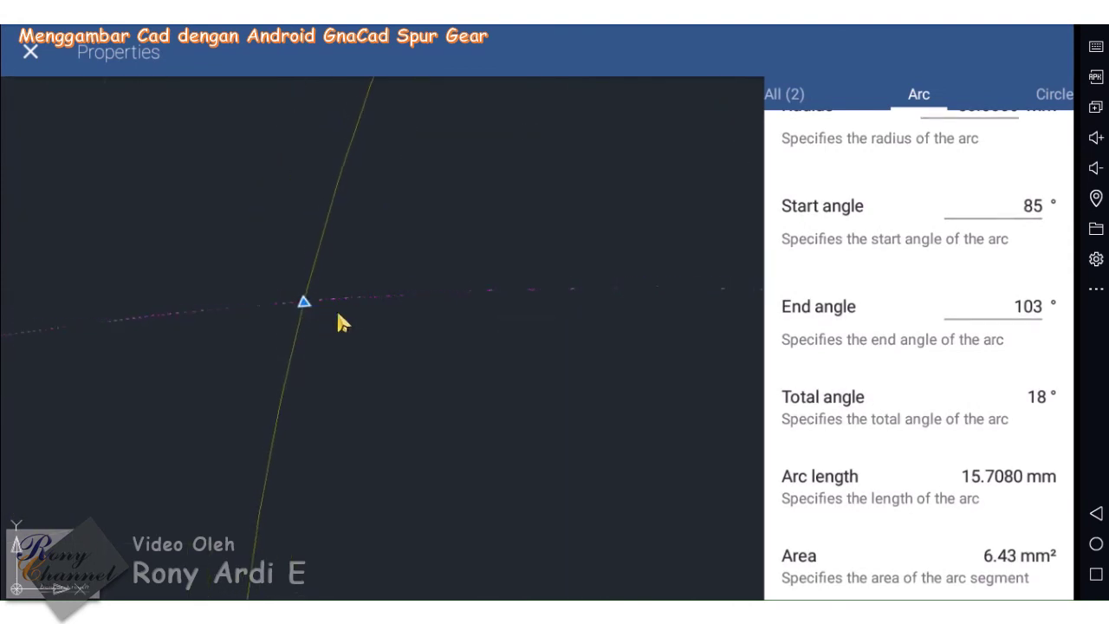
pyautogui.scroll(-1, 309, 297)
pyautogui.scroll(-3, 299, 286)
pyautogui.scroll(-1, 294, 276)
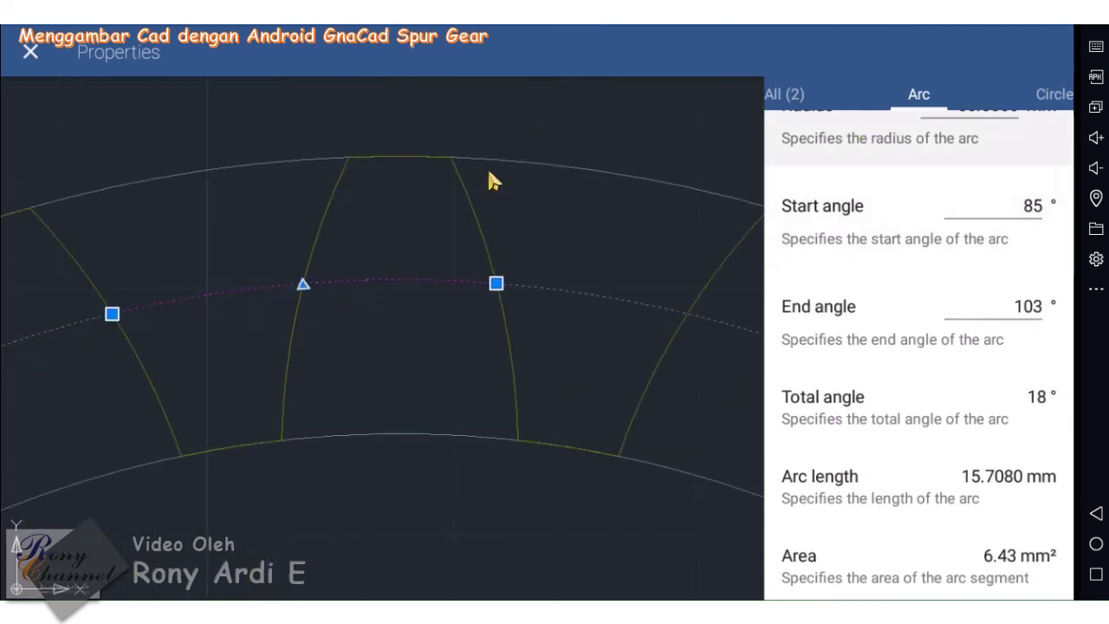
pyautogui.click(28, 54)
# - Delete the 18° pitch-circle arc
pyautogui.click(1048, 54)
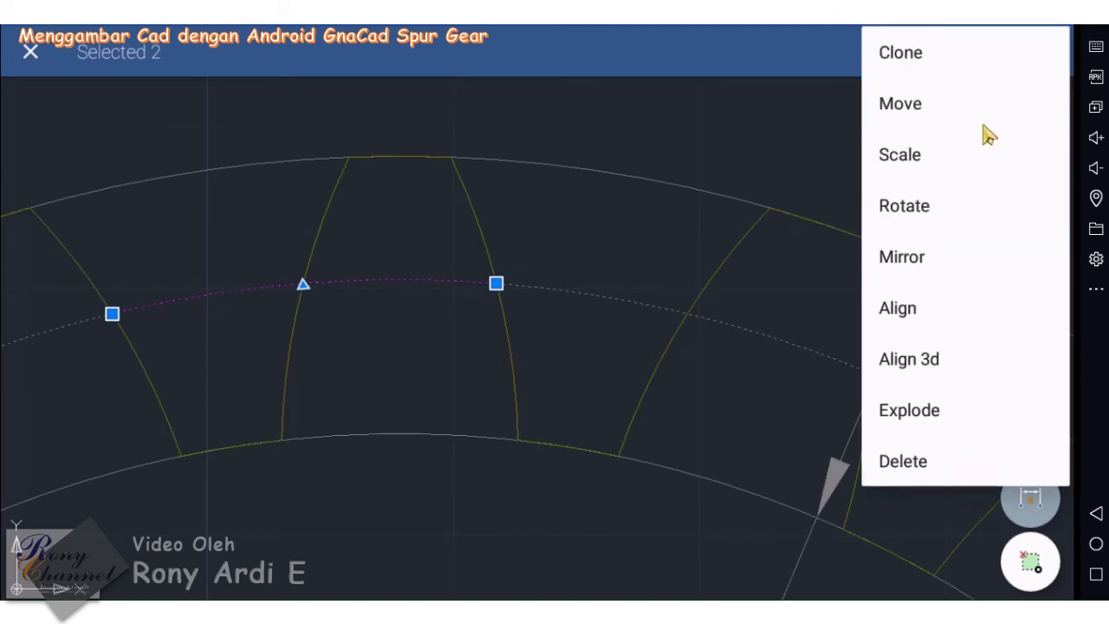
pyautogui.click(904, 463)
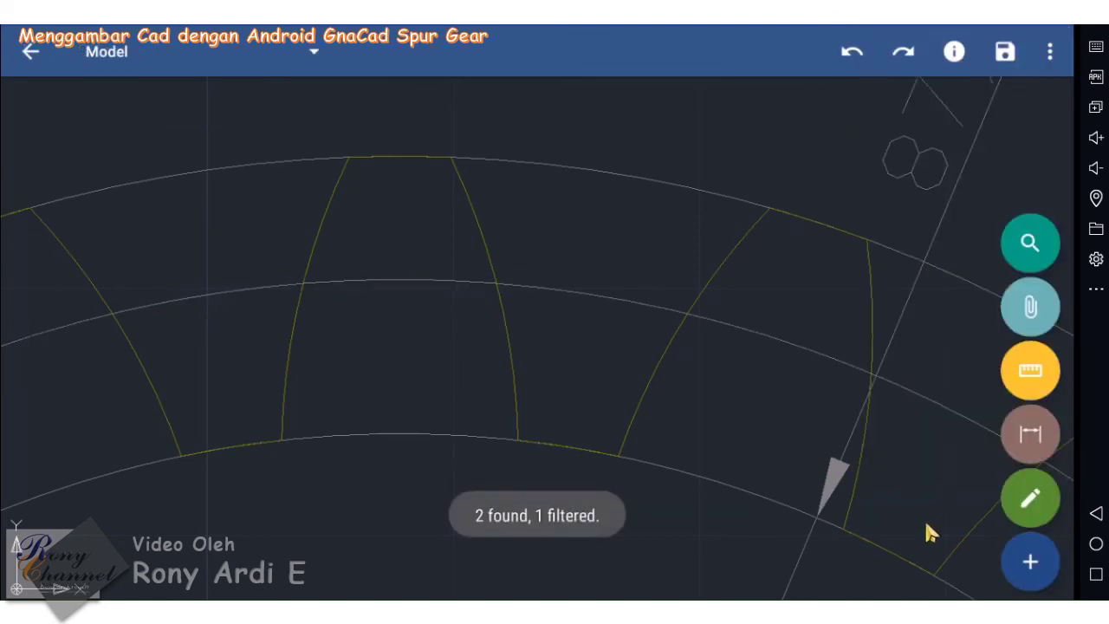
pyautogui.click(1030, 561)
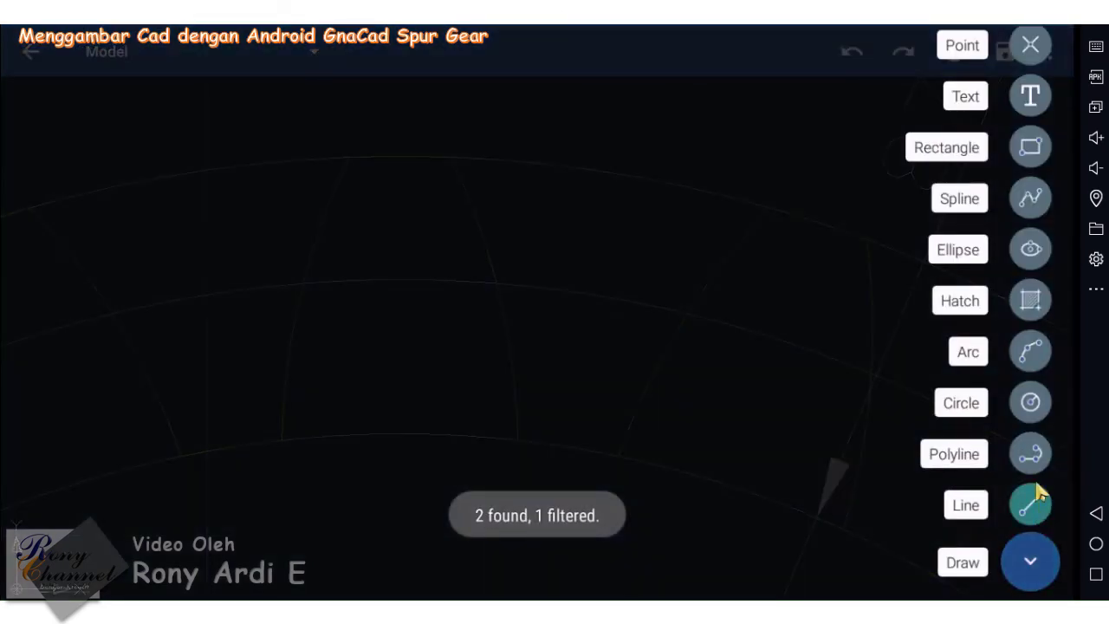
pyautogui.click(1035, 362)
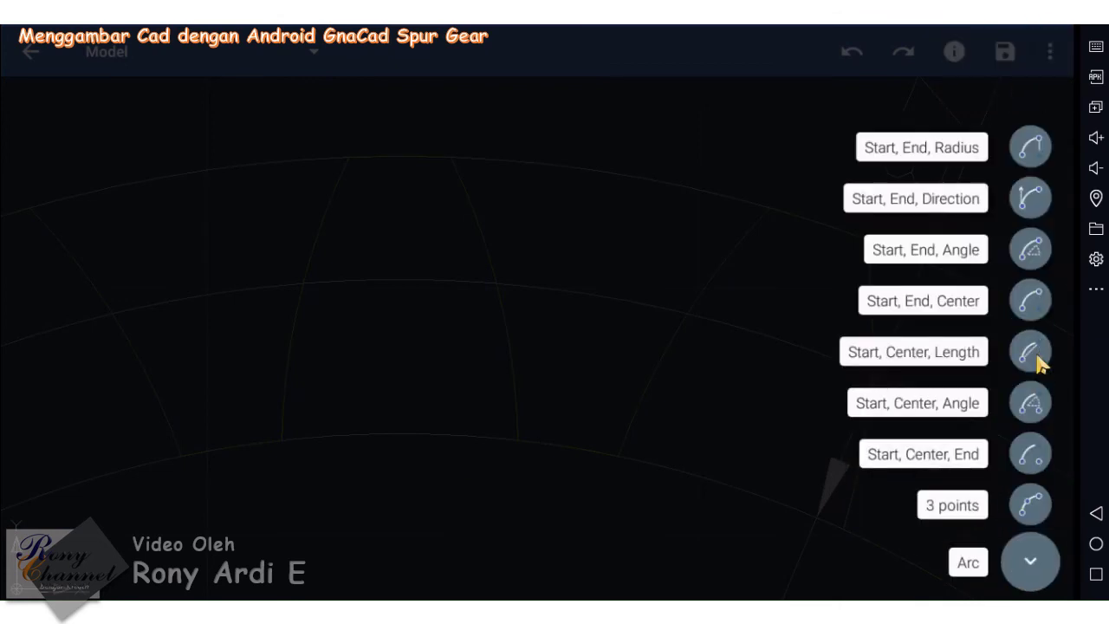
# - Begin a three-point arc at a flank/pitch-circle intersection, then cancel and restart it
pyautogui.click(1029, 505)
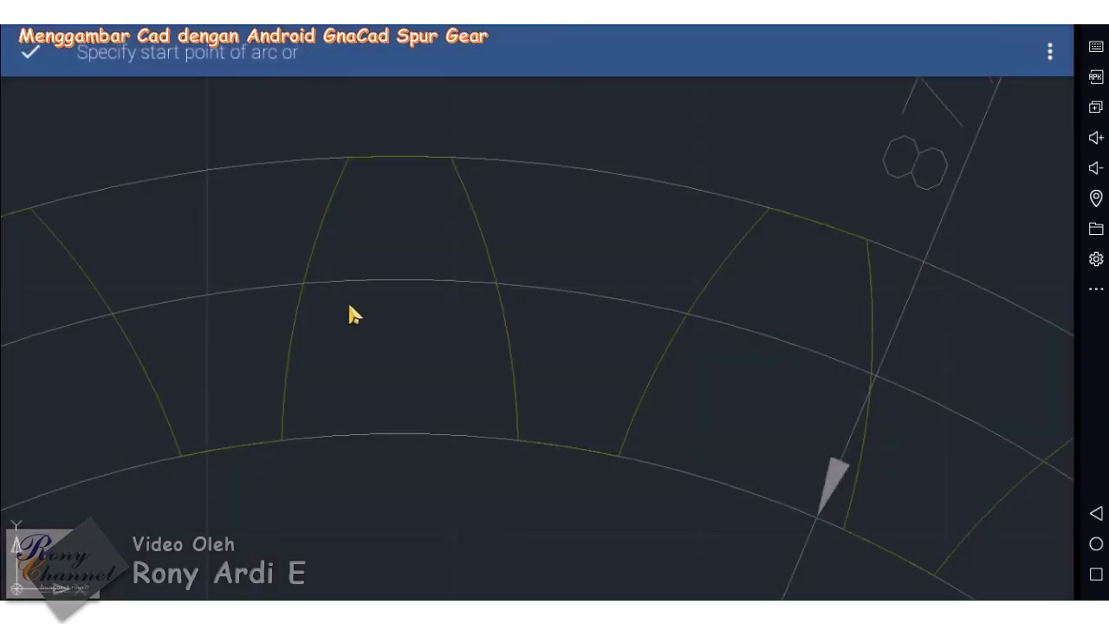
pyautogui.click(302, 286)
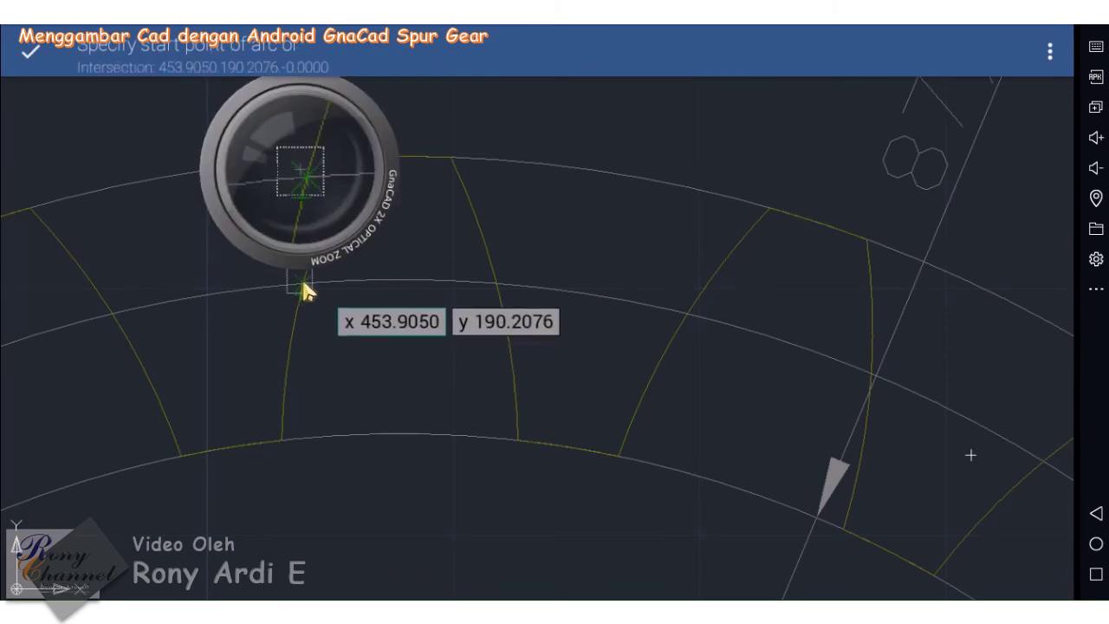
pyautogui.click(301, 288)
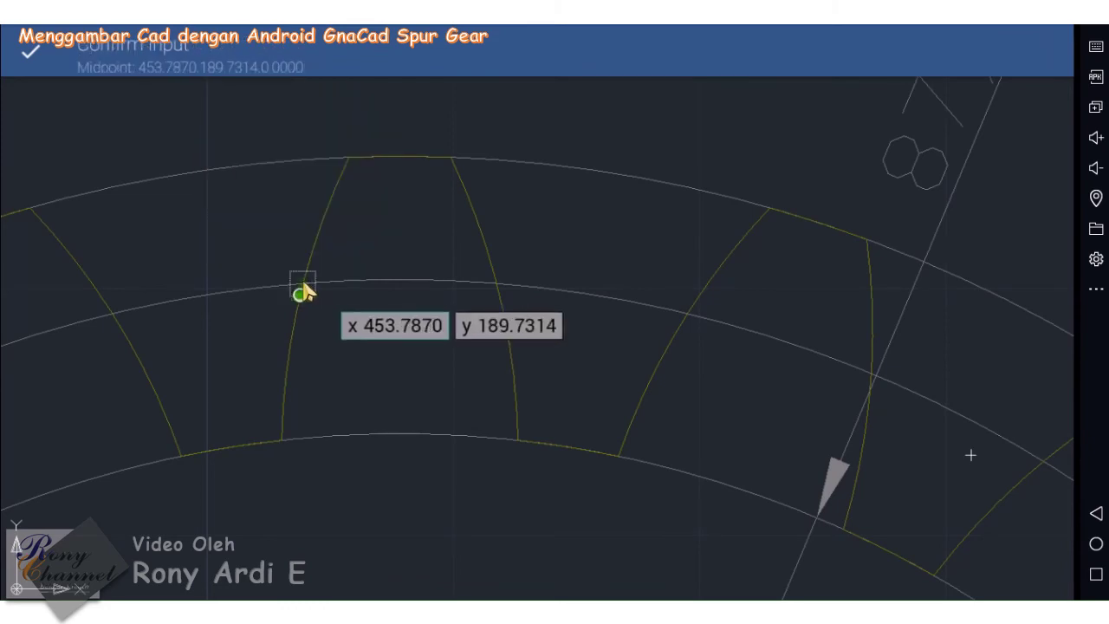
pyautogui.click(26, 59)
pyautogui.press('Escape')
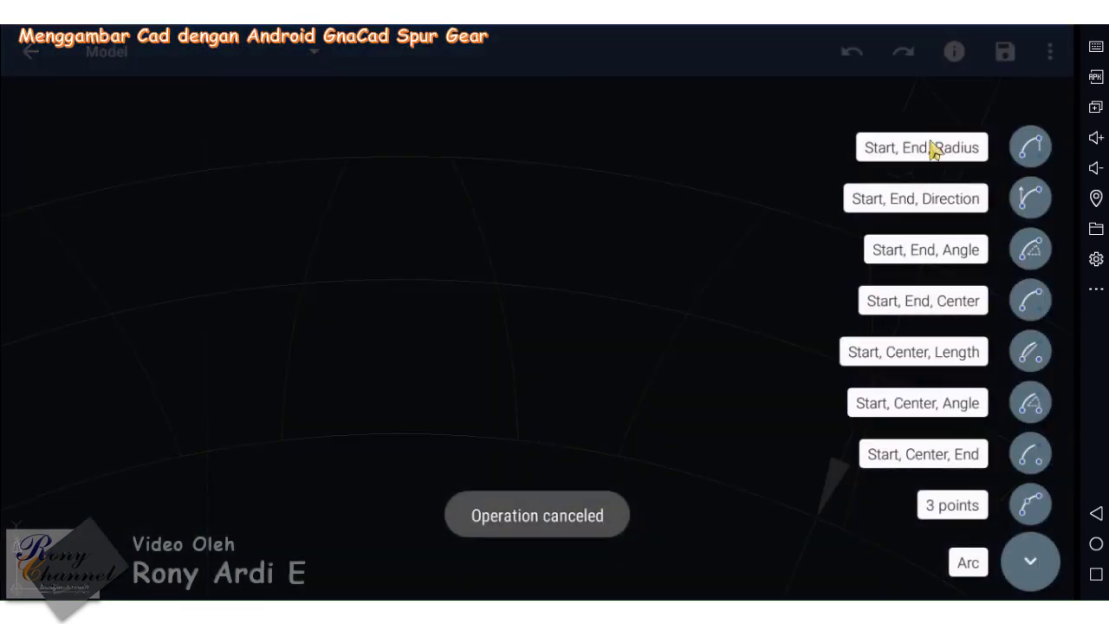
pyautogui.click(1037, 507)
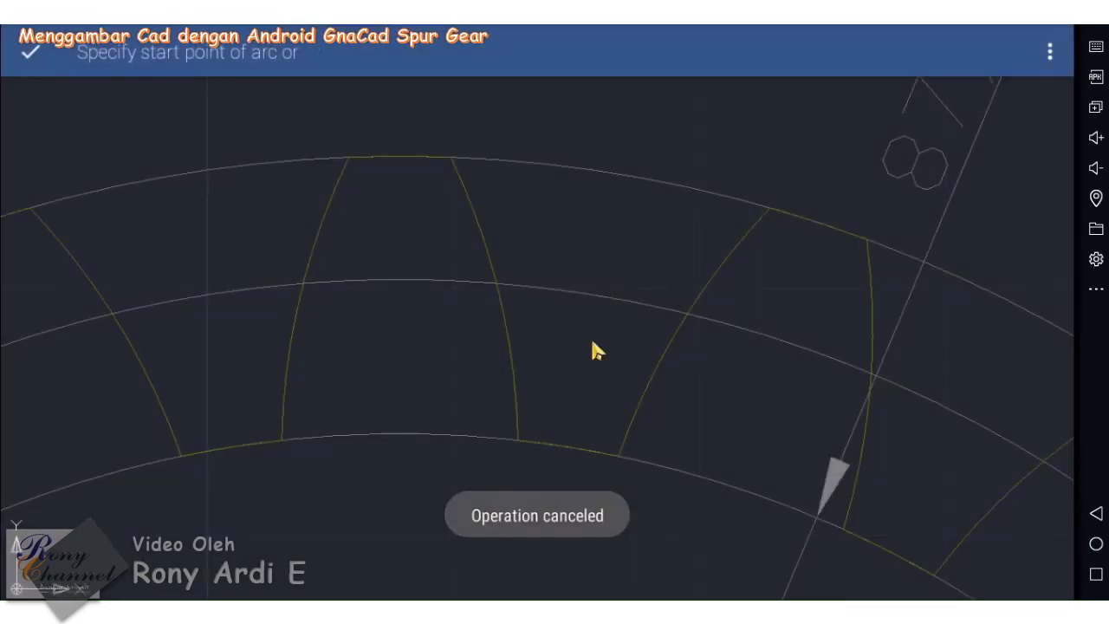
# - Draw the 85°–95° pitch-circle arc between two neighbouring tooth flanks
pyautogui.scroll(3, 329, 304)
pyautogui.scroll(3, 401, 335)
pyautogui.scroll(3, 387, 322)
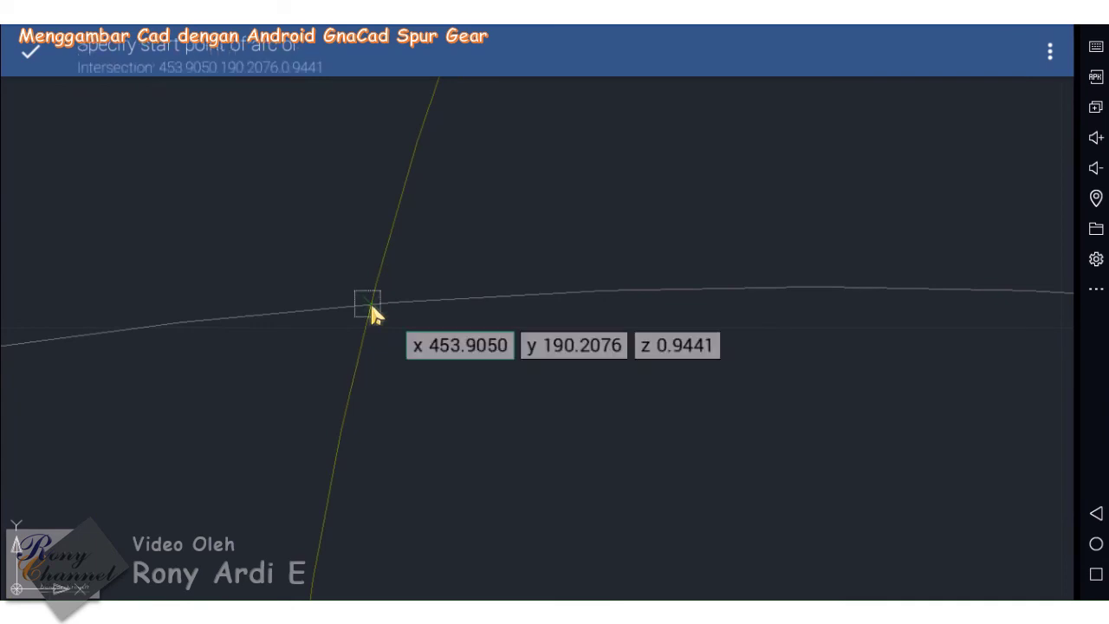
pyautogui.click(371, 305)
pyautogui.click(29, 53)
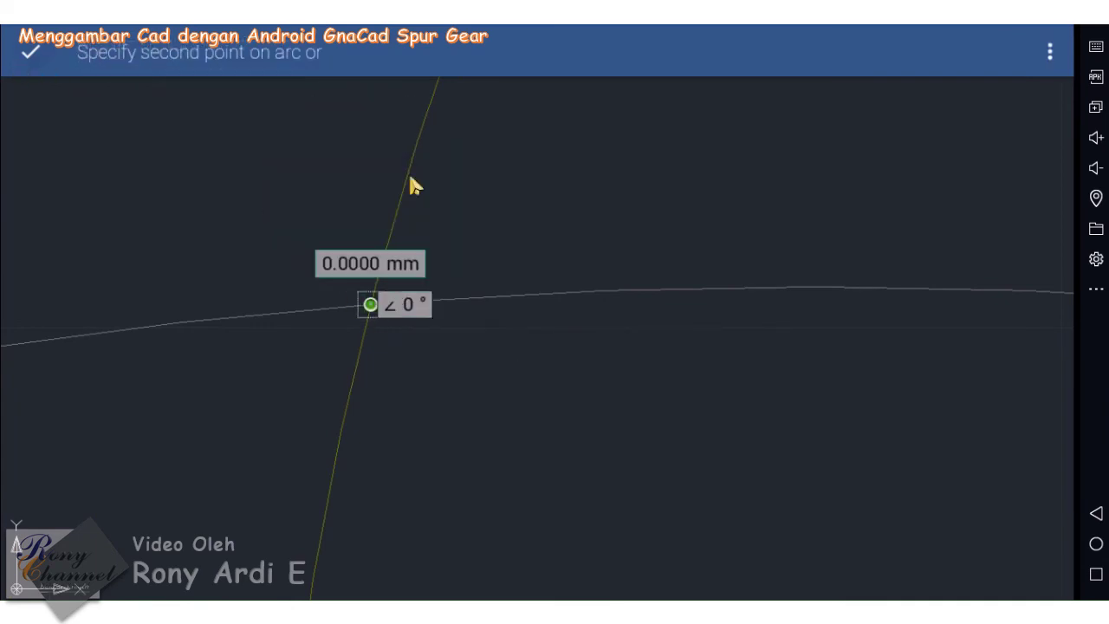
pyautogui.scroll(-2, 271, 351)
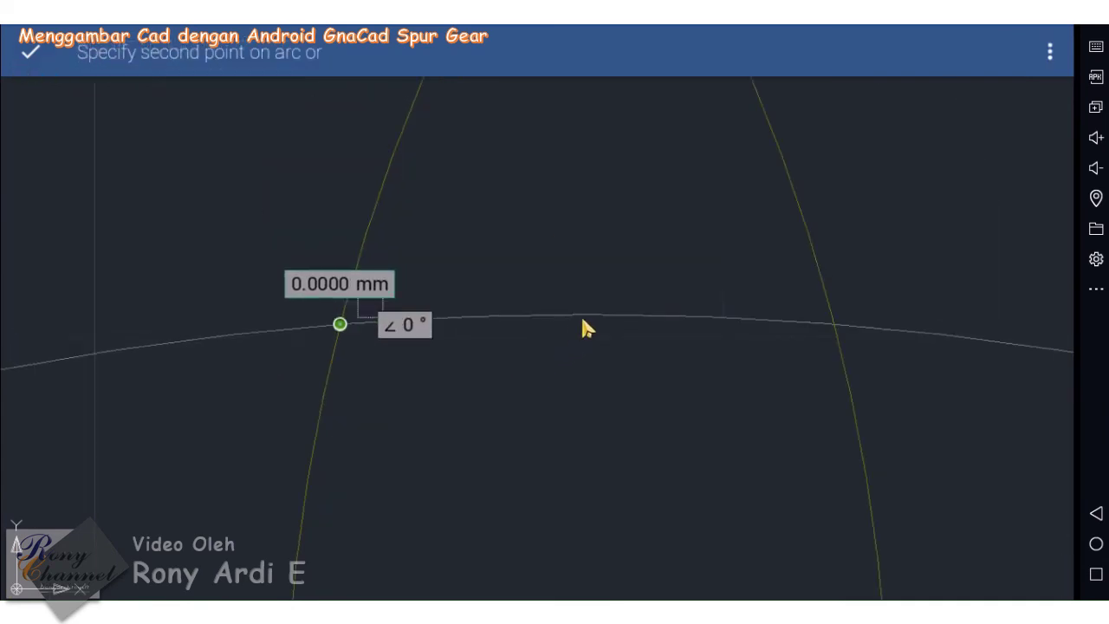
pyautogui.moveTo(588, 326); pyautogui.dragTo(587, 320)
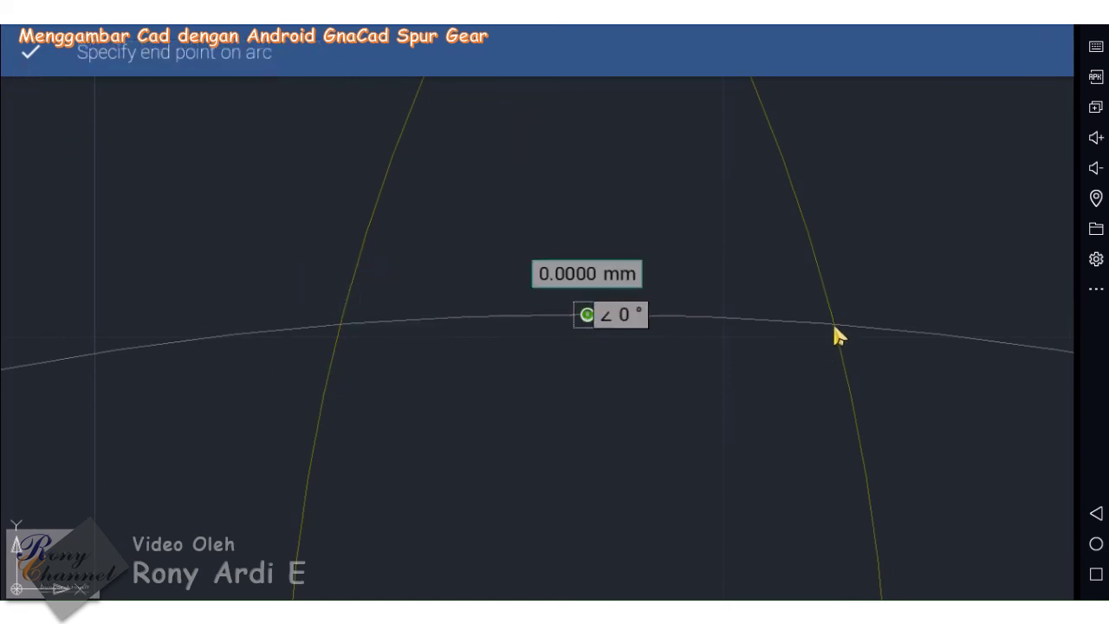
pyautogui.moveTo(834, 327); pyautogui.dragTo(833, 324)
pyautogui.click(33, 54)
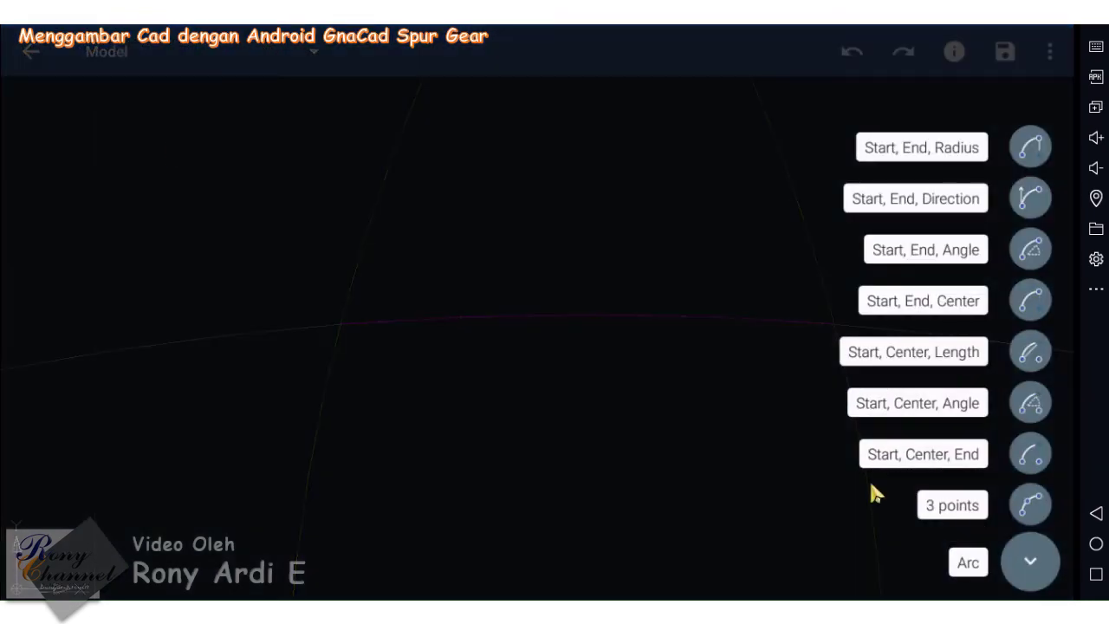
# - Select the new arc and view its properties, showing a 7.8572 mm length
pyautogui.click(1031, 568)
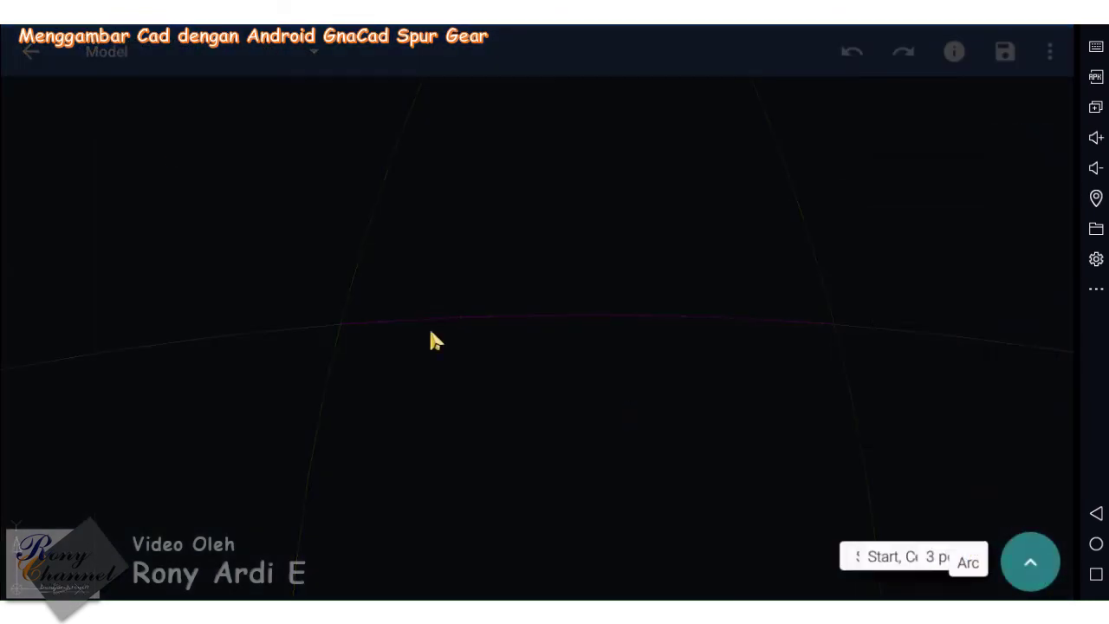
pyautogui.click(815, 481)
pyautogui.click(273, 213)
pyautogui.click(891, 421)
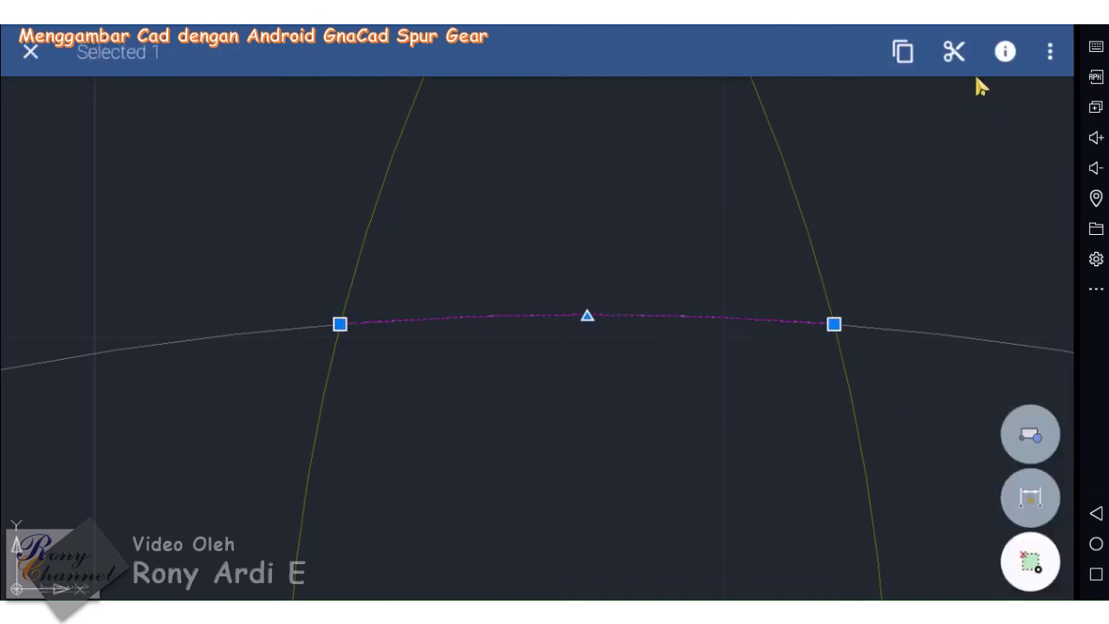
pyautogui.click(1003, 52)
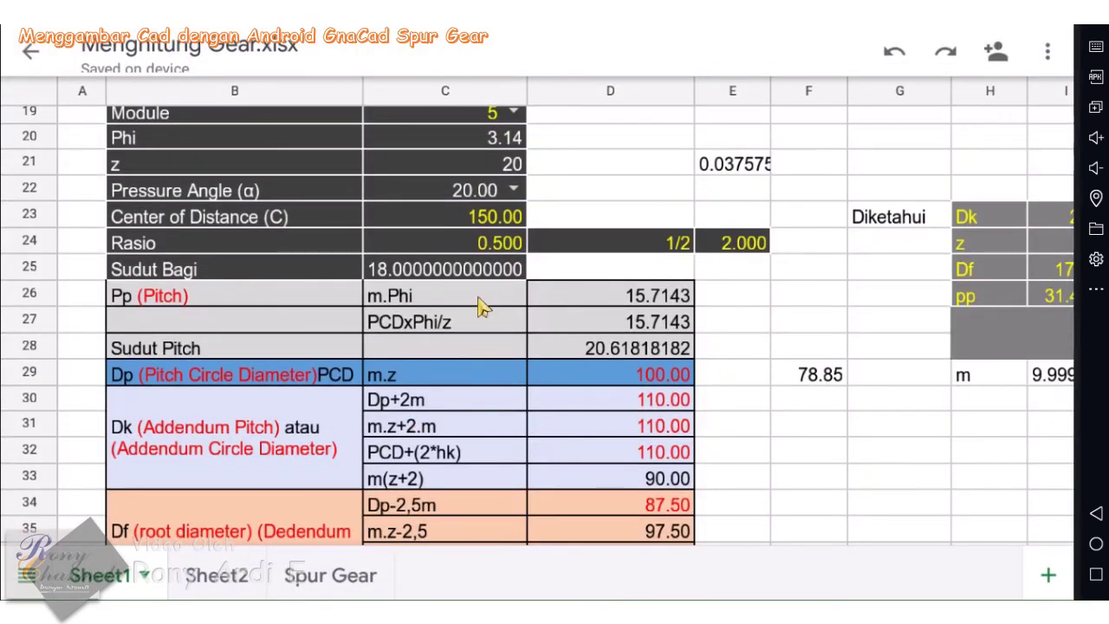
# - Scroll to the tooth width w formula and select cell D44
pyautogui.moveTo(474, 297)
pyautogui.mouseDown()
pyautogui.moveTo(492, 496)
pyautogui.moveTo(495, 193)
pyautogui.mouseUp()
pyautogui.moveTo(470, 367); pyautogui.dragTo(495, 191)
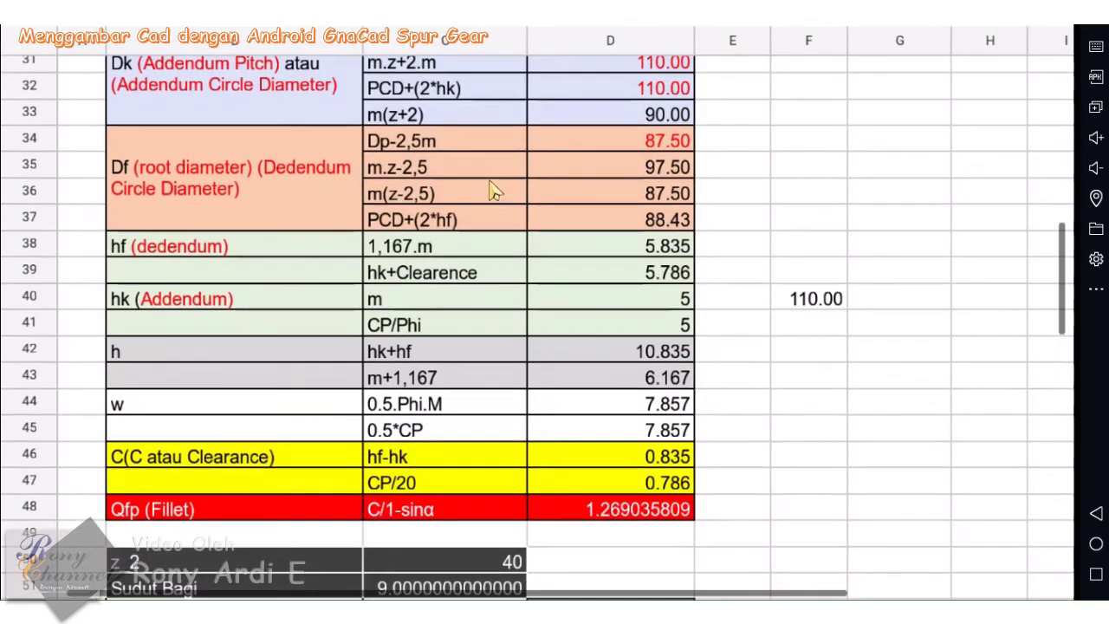
pyautogui.click(682, 407)
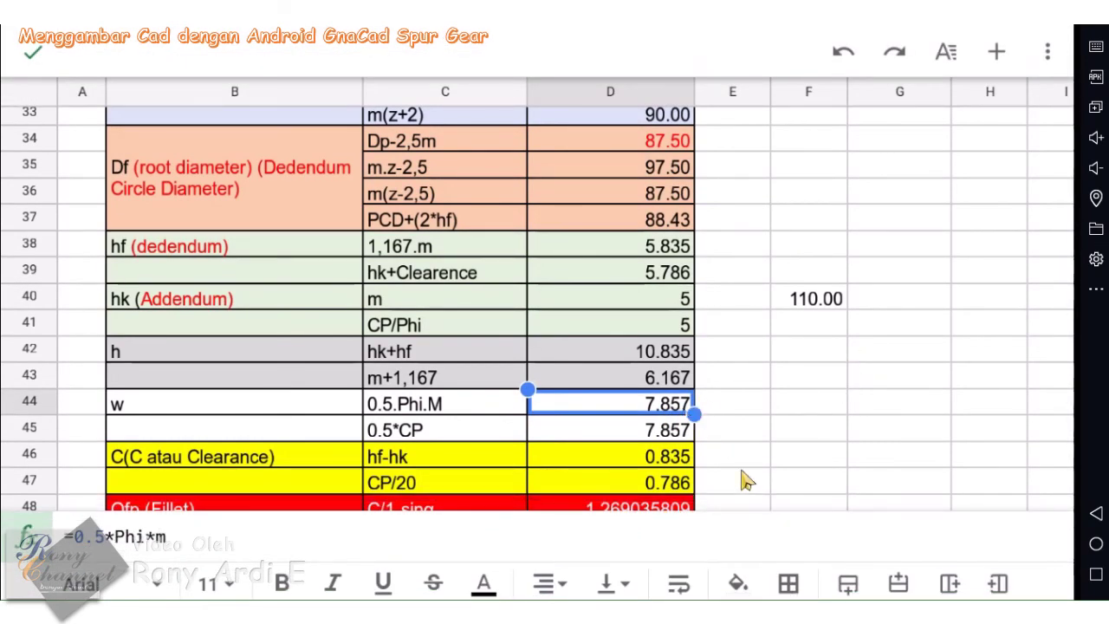
pyautogui.click(1043, 61)
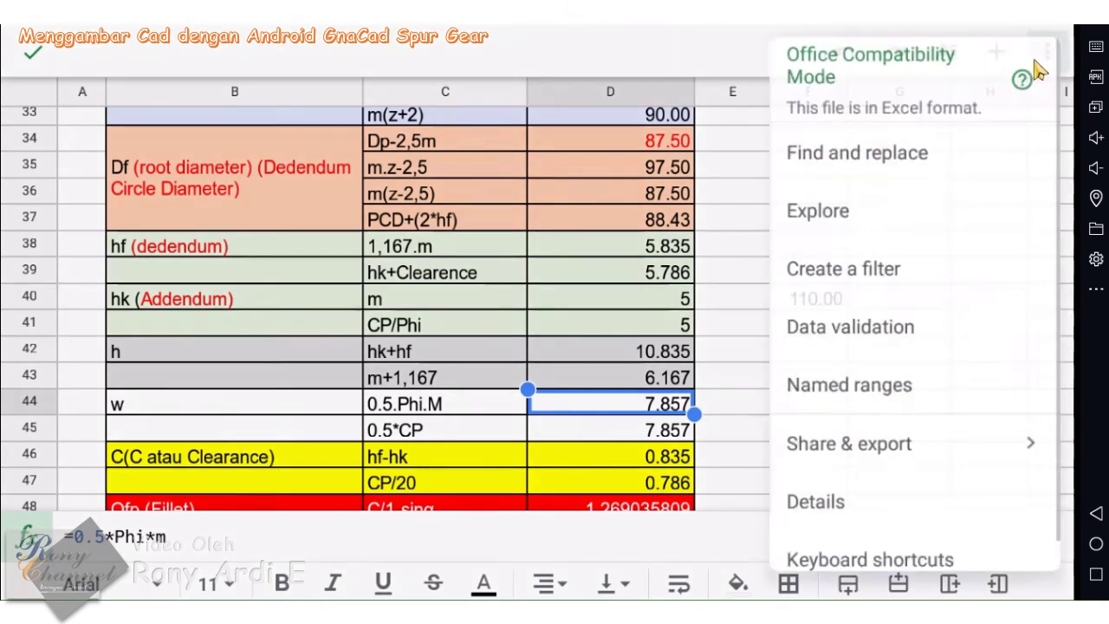
pyautogui.click(727, 240)
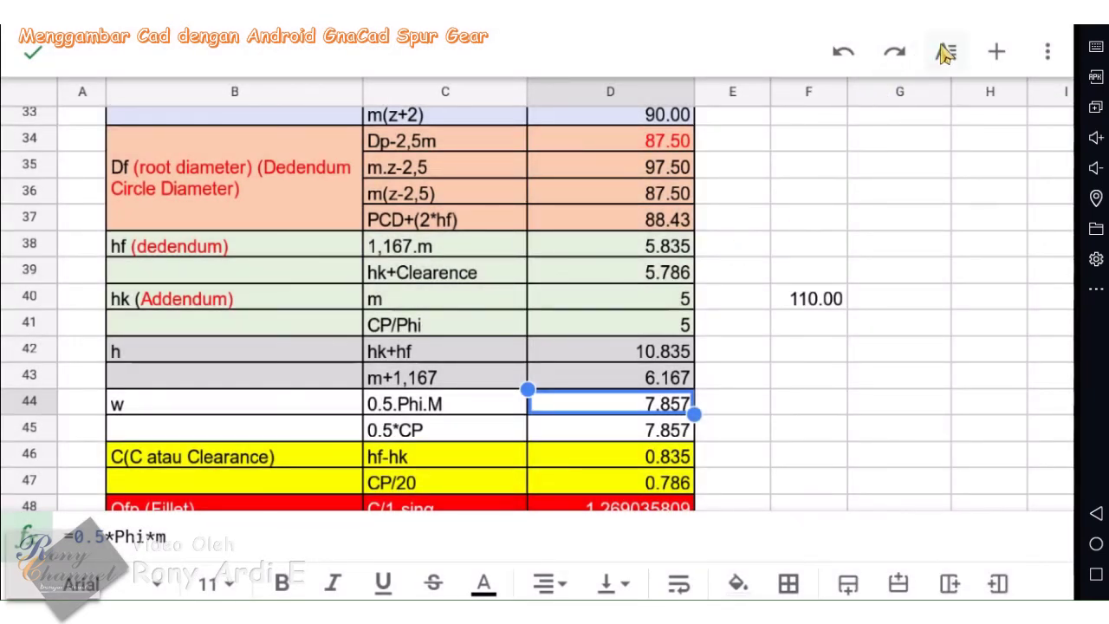
# - Raise D44's decimal places from 3 to 5 so w reads 7.85714
pyautogui.click(945, 52)
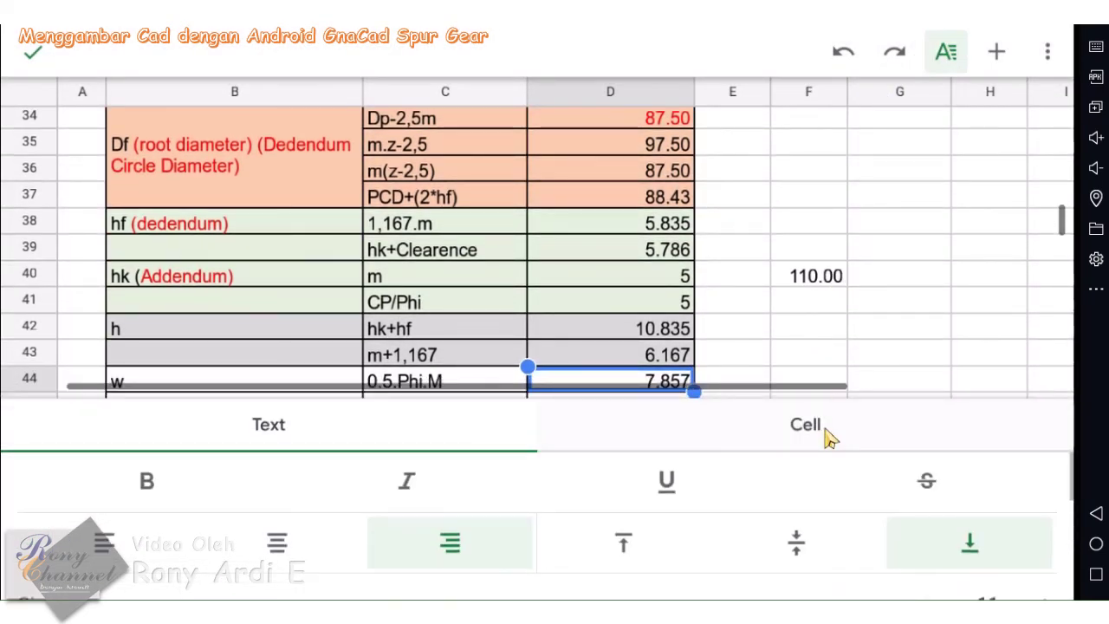
pyautogui.click(827, 437)
pyautogui.moveTo(791, 594); pyautogui.dragTo(776, 491)
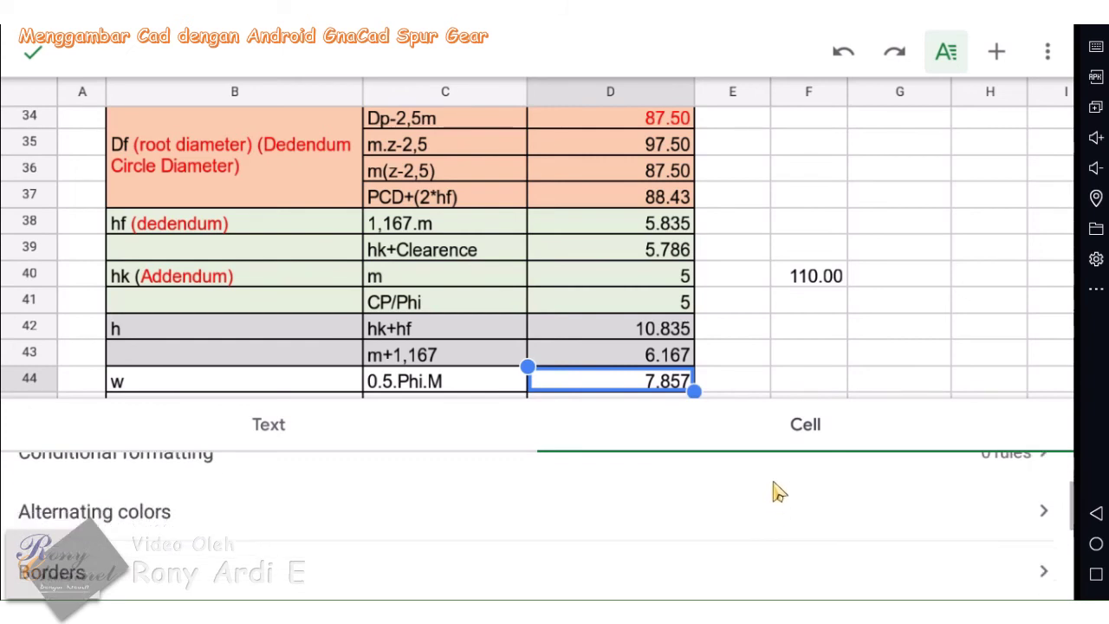
pyautogui.moveTo(718, 566); pyautogui.dragTo(718, 453)
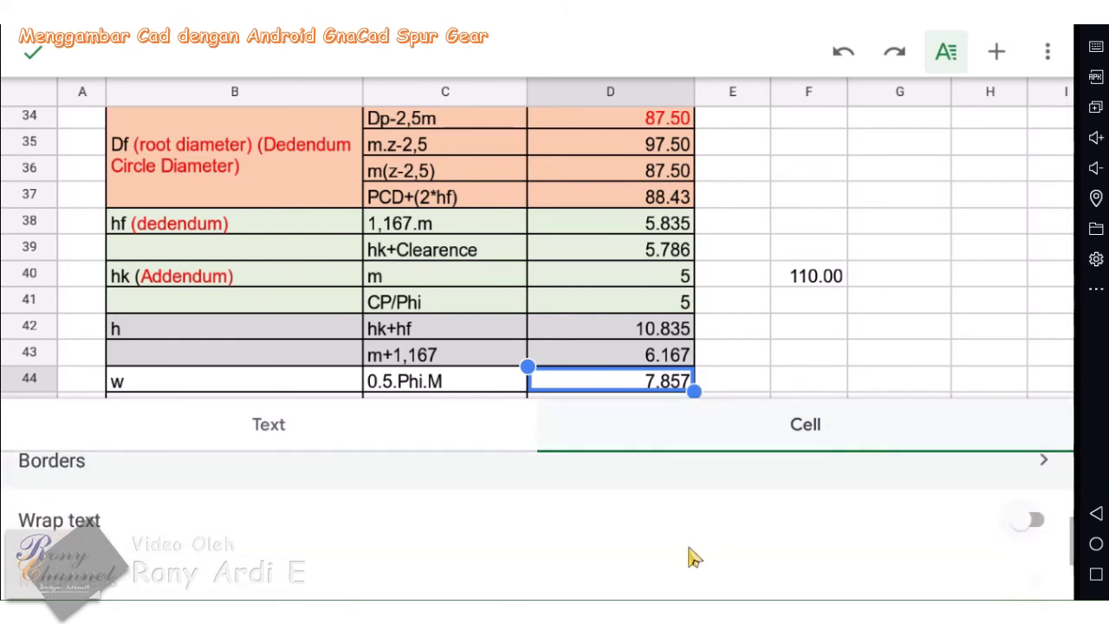
pyautogui.moveTo(693, 556); pyautogui.dragTo(693, 460)
pyautogui.moveTo(693, 559); pyautogui.dragTo(700, 512)
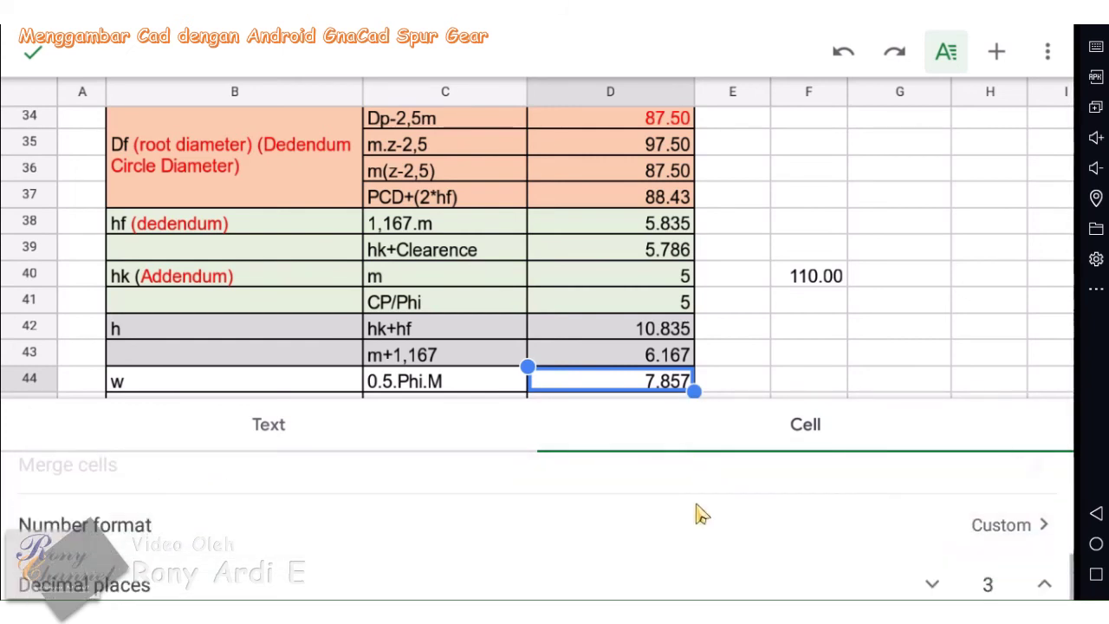
pyautogui.click(1045, 580)
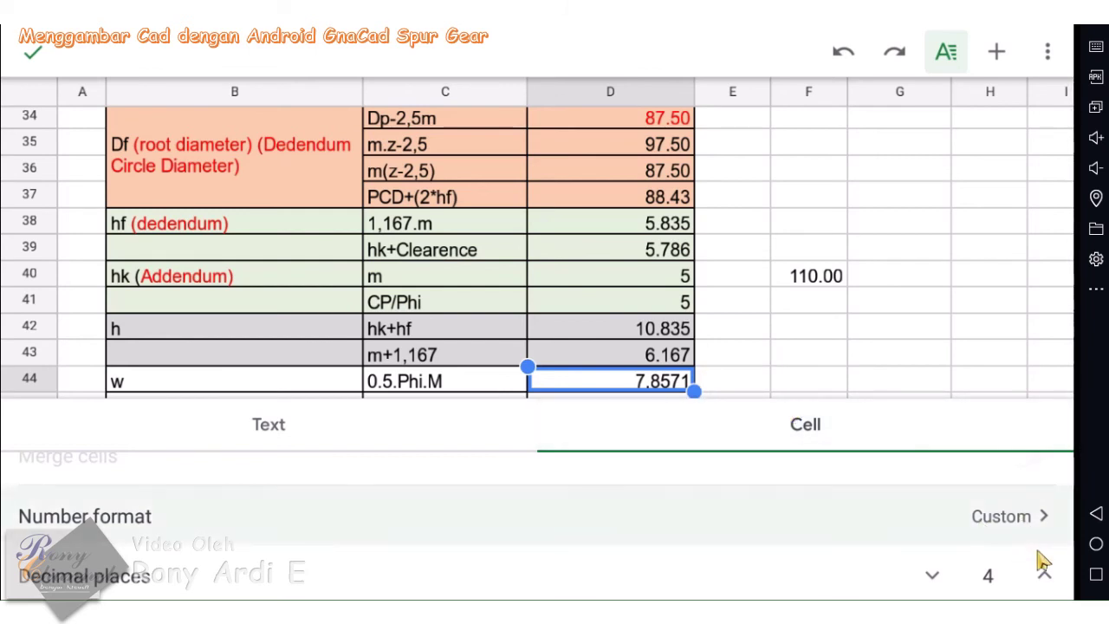
pyautogui.click(1044, 576)
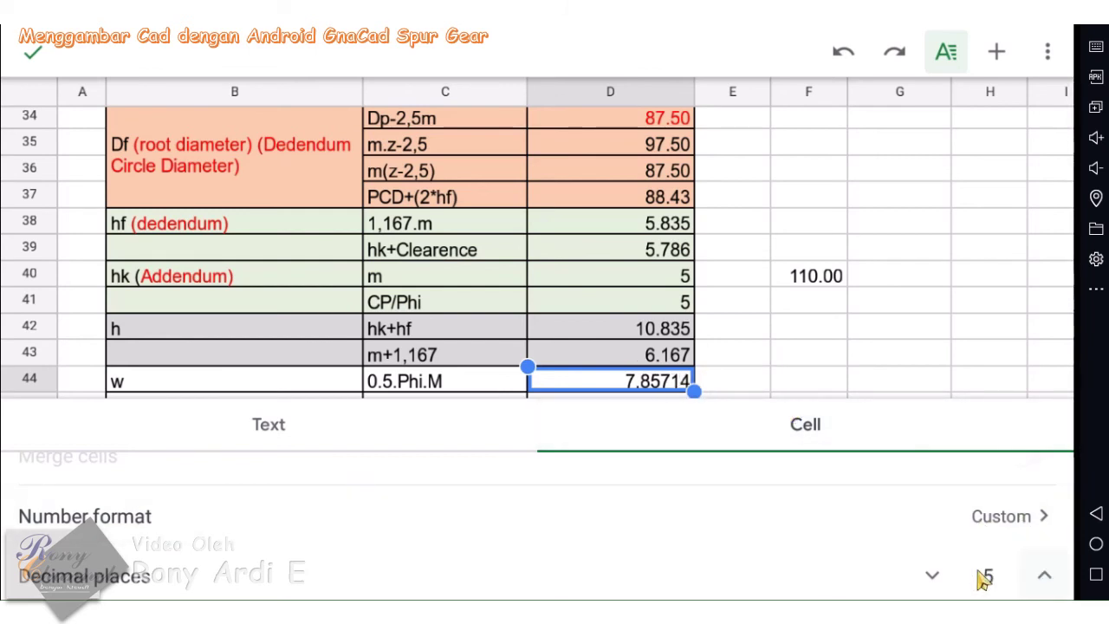
pyautogui.press('Escape')
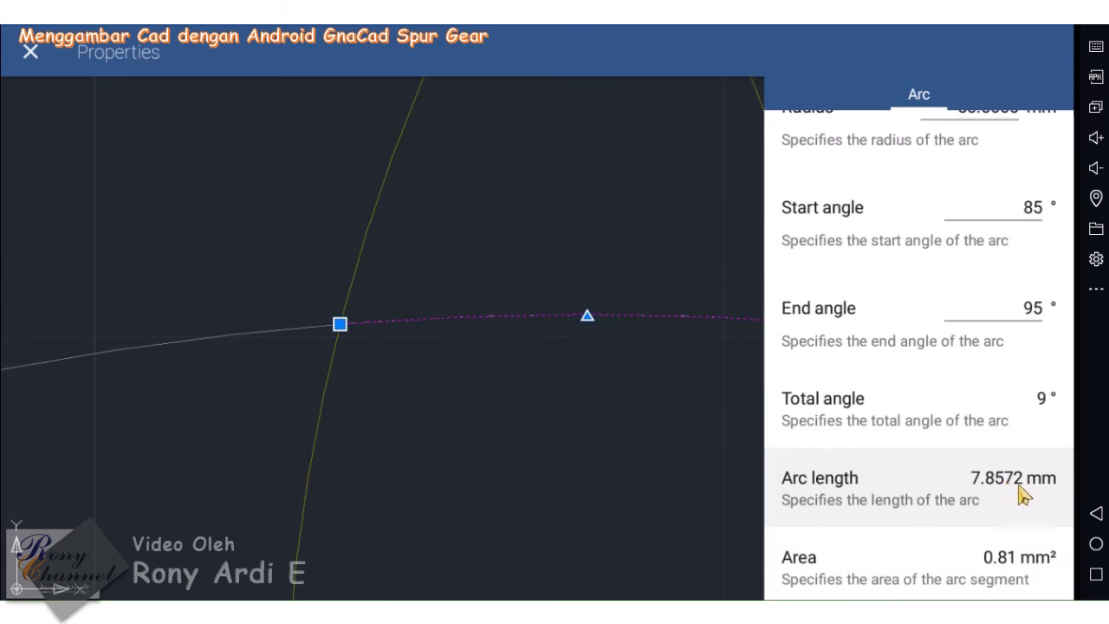
# - Delete the 7.8572 mm measuring arc and zoom out on the tooth outline
pyautogui.click(30, 53)
pyautogui.click(1045, 59)
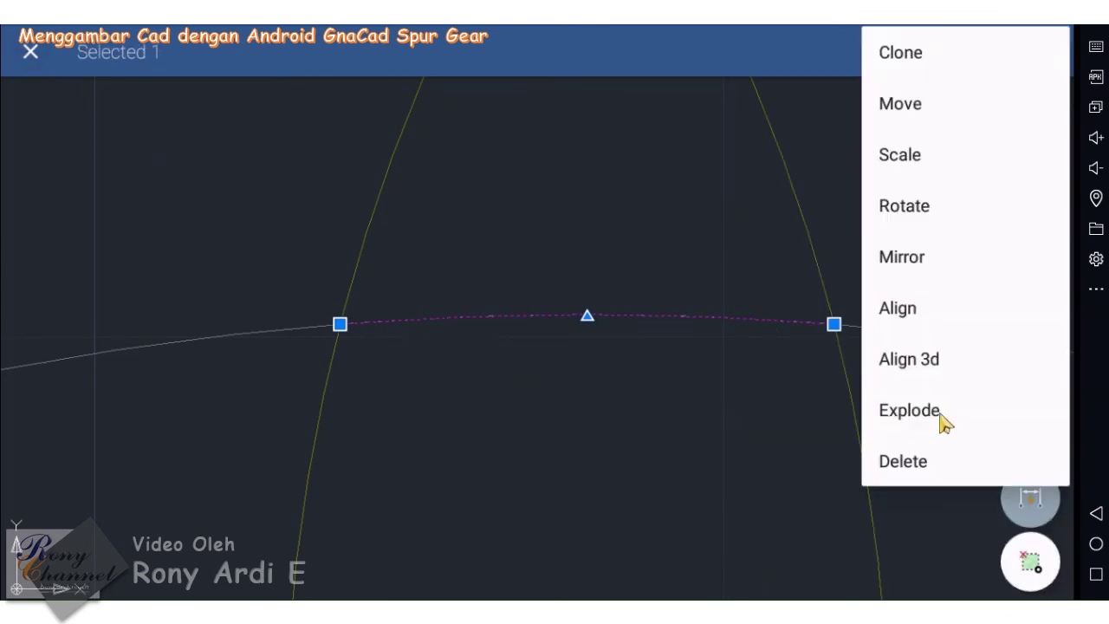
pyautogui.click(919, 468)
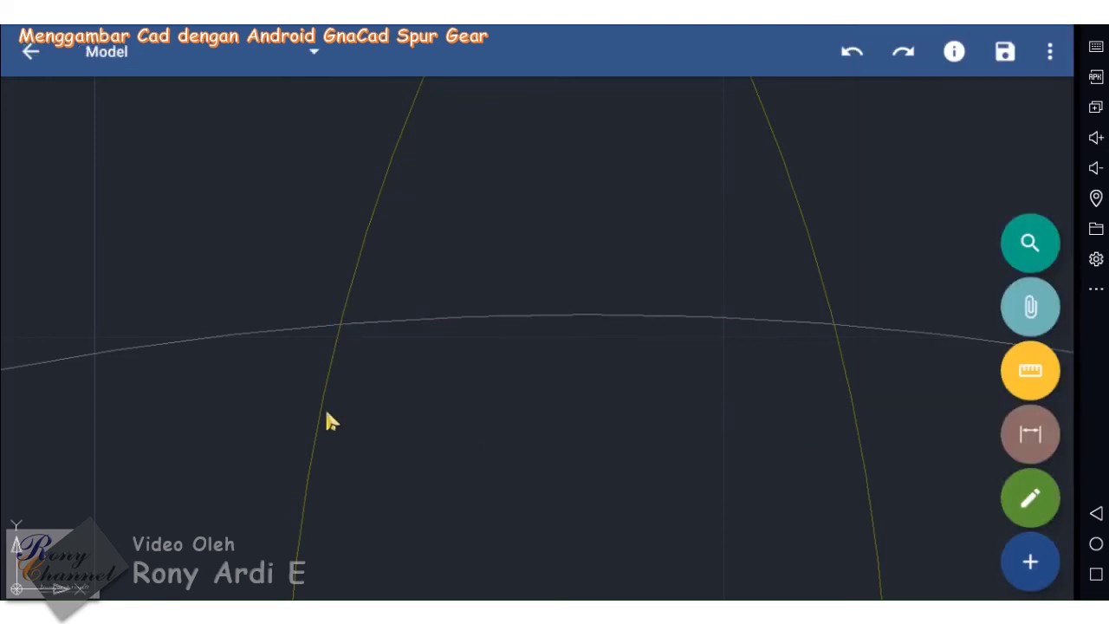
pyautogui.scroll(-2, 477, 289)
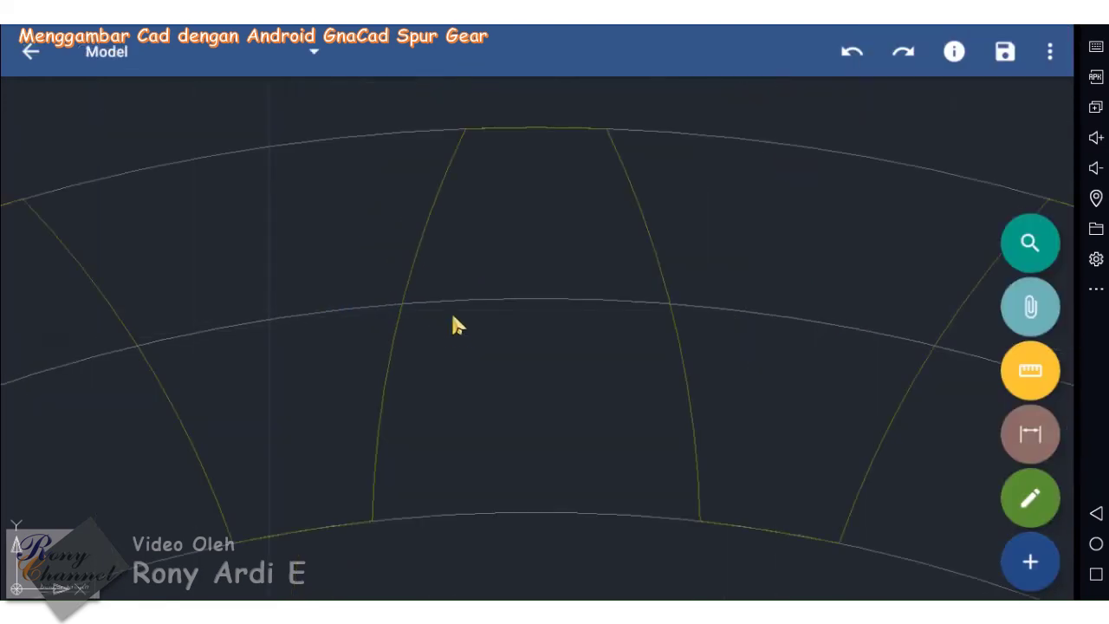
pyautogui.scroll(-2, 456, 321)
pyautogui.scroll(-2, 403, 304)
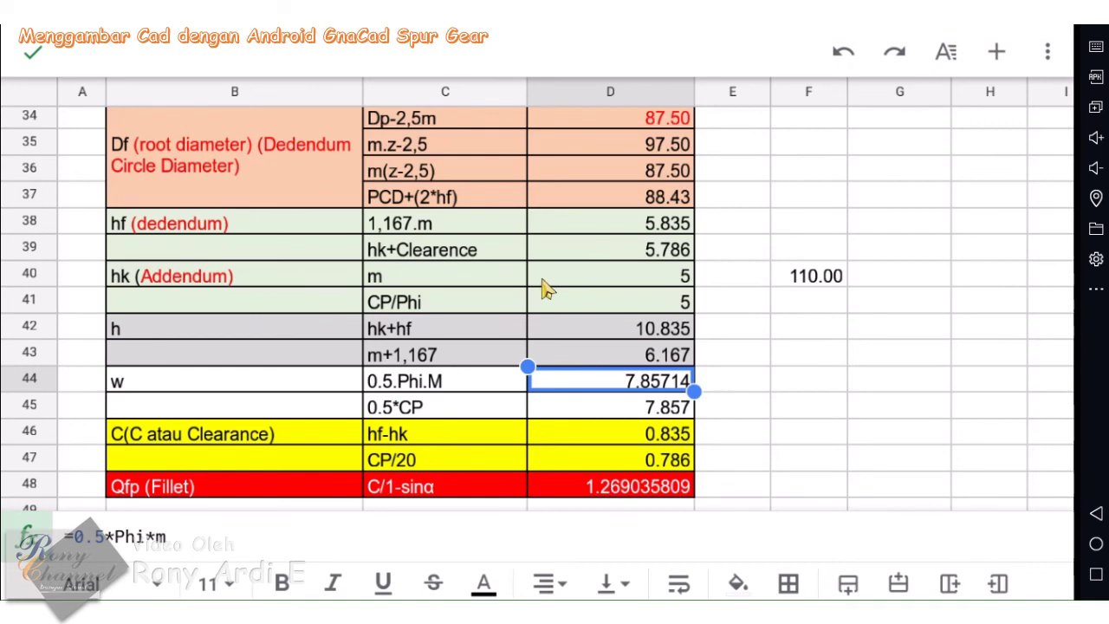
# - Swipe the gear calculation sheet down to show rows 22 to 36
pyautogui.moveTo(546, 290); pyautogui.dragTo(542, 460)
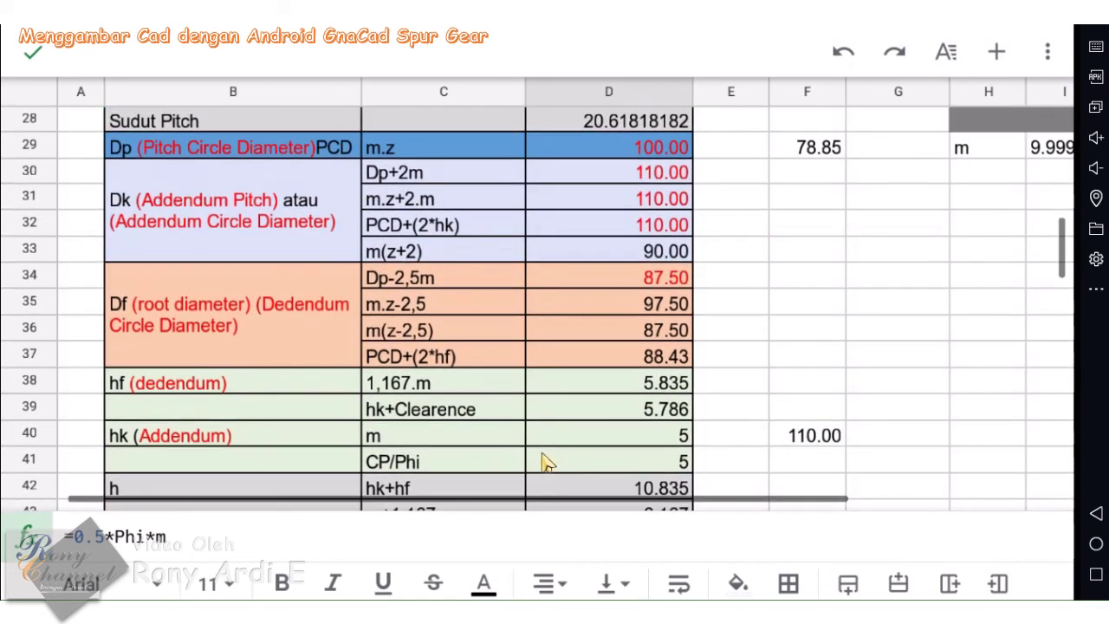
pyautogui.moveTo(507, 298); pyautogui.dragTo(511, 419)
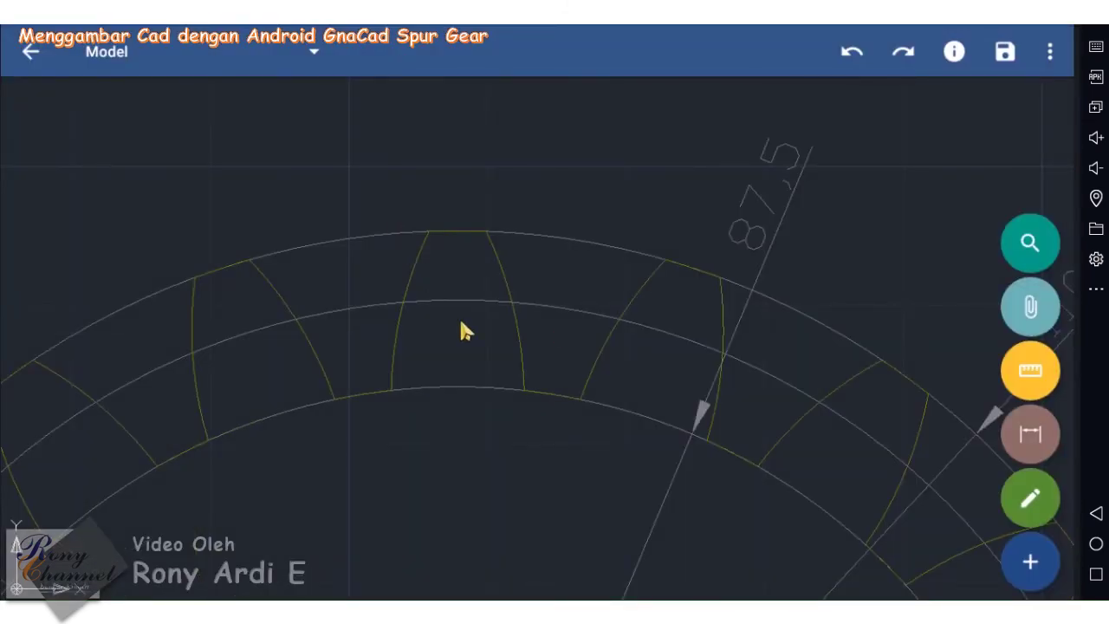
# - Zoom out and pan until both gears and the 150 centre distance are visible
pyautogui.scroll(-3, 589, 216)
pyautogui.scroll(-2, 599, 208)
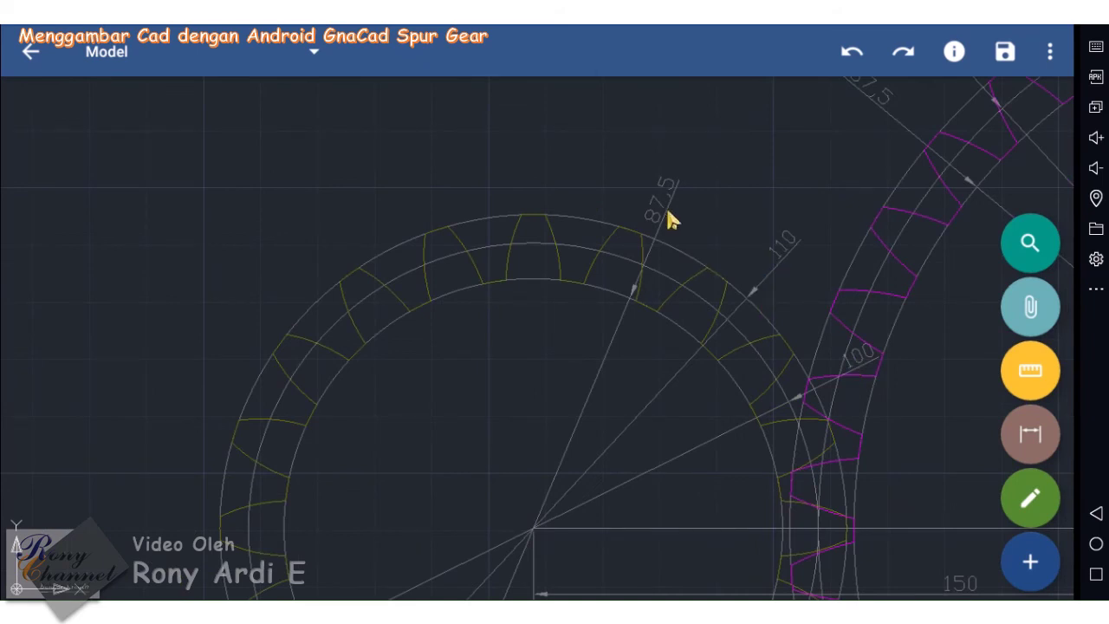
pyautogui.scroll(-2, 355, 240)
pyautogui.scroll(-2, 383, 238)
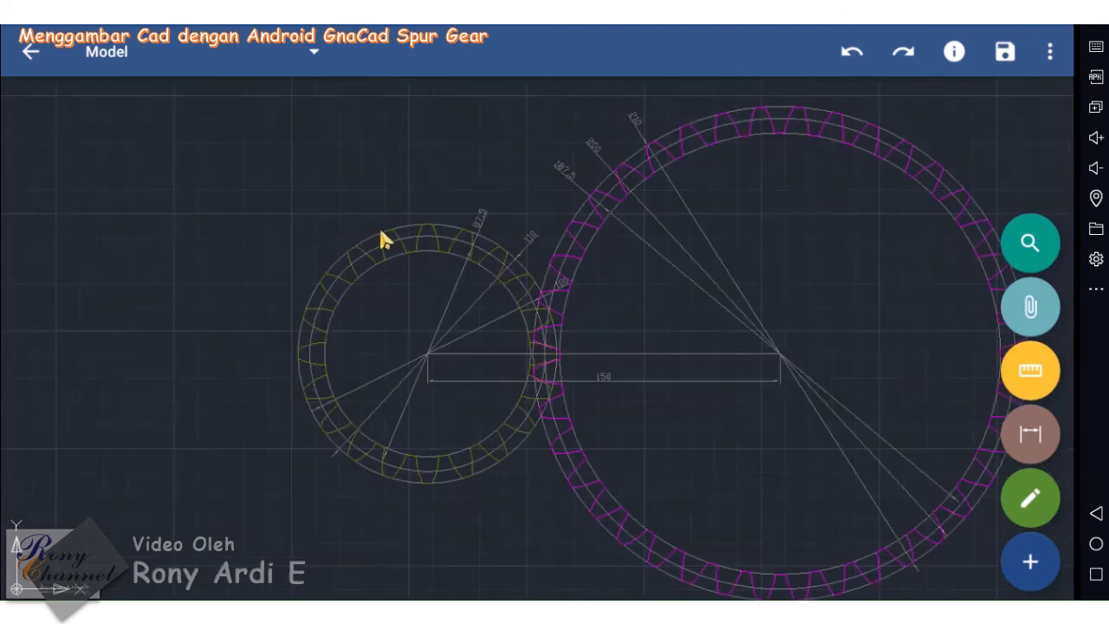
pyautogui.scroll(2, 720, 104)
pyautogui.scroll(2, 317, 238)
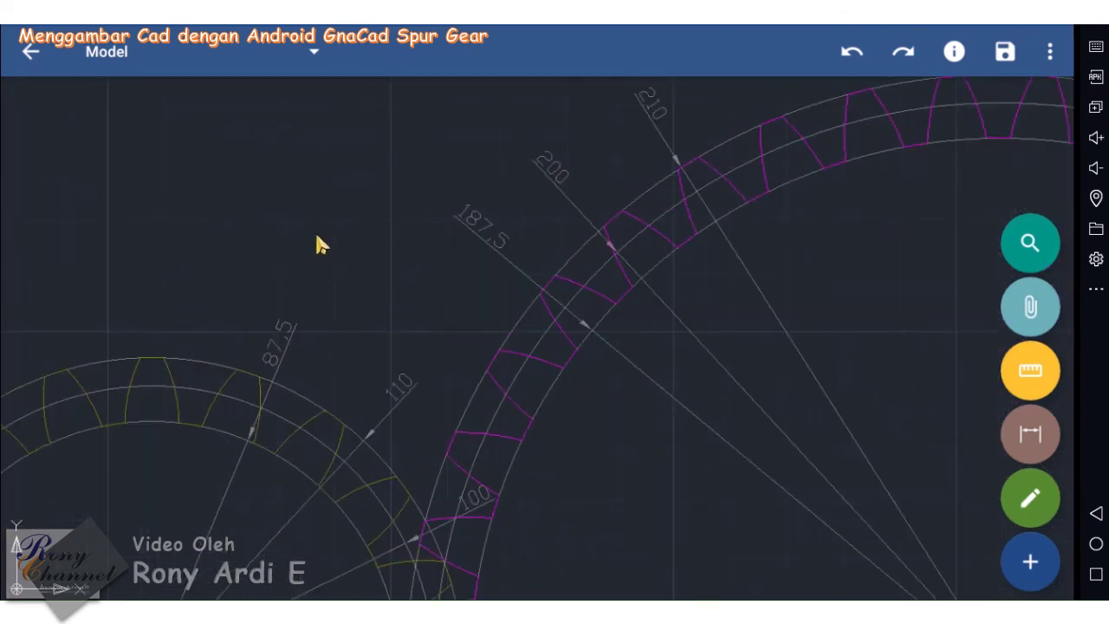
pyautogui.scroll(-2, 265, 280)
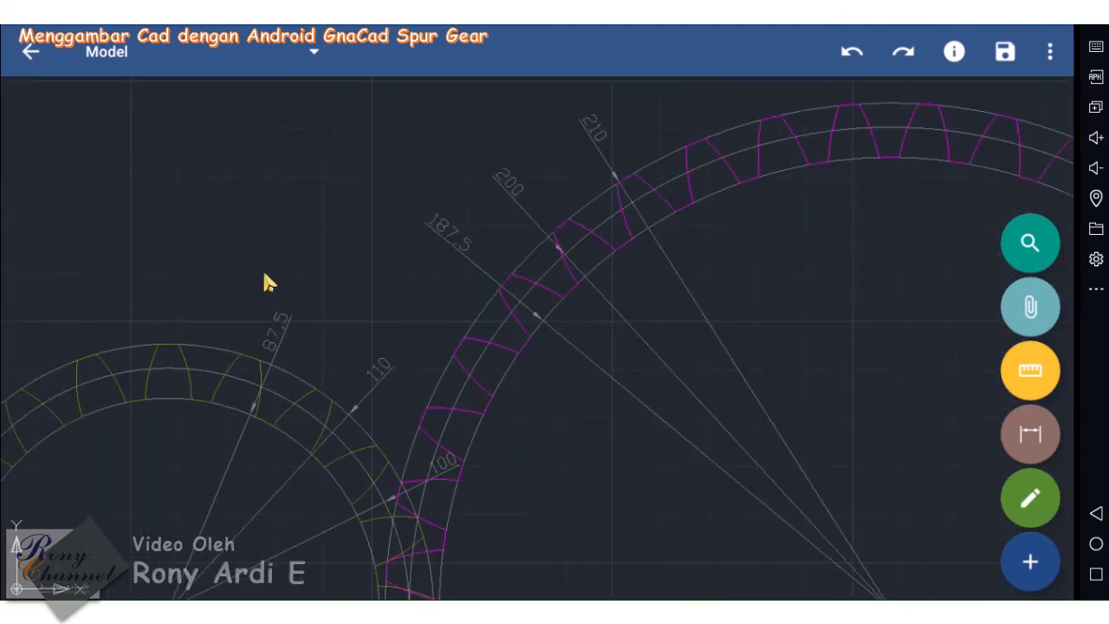
pyautogui.scroll(-1, 265, 282)
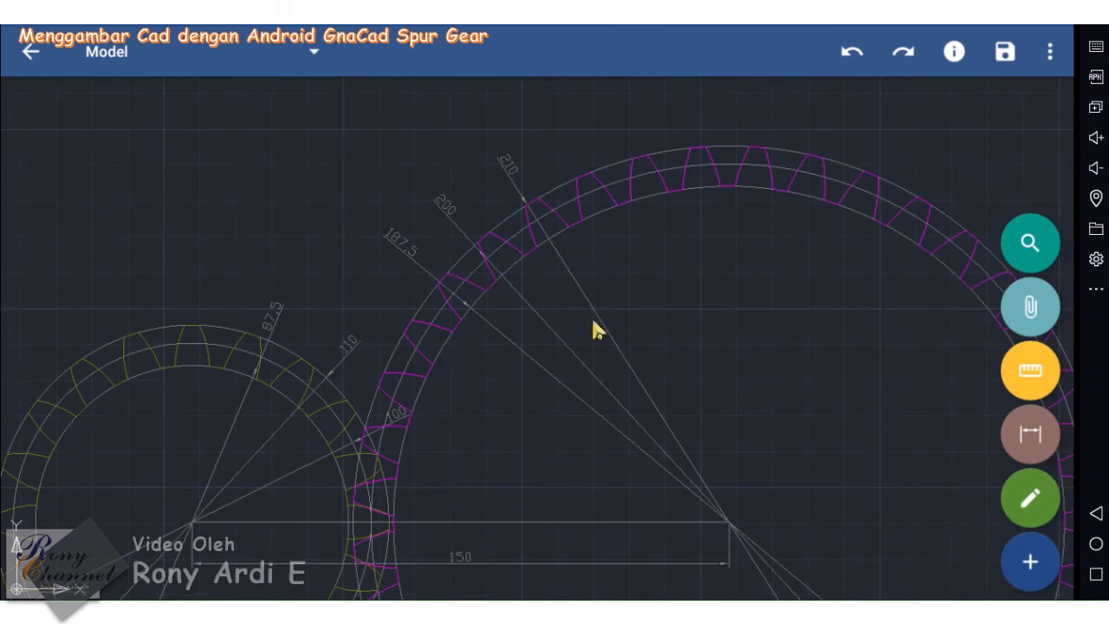
pyautogui.moveTo(568, 414); pyautogui.dragTo(584, 294)
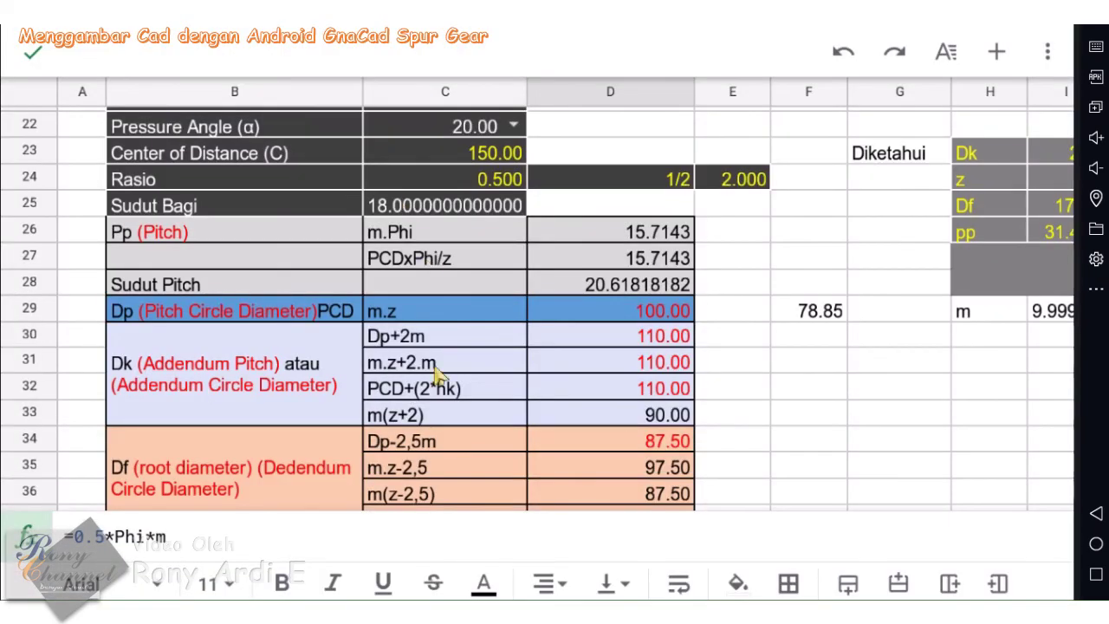
# - Widen column E so the value 0.037575 fits
pyautogui.moveTo(212, 463); pyautogui.dragTo(433, 190)
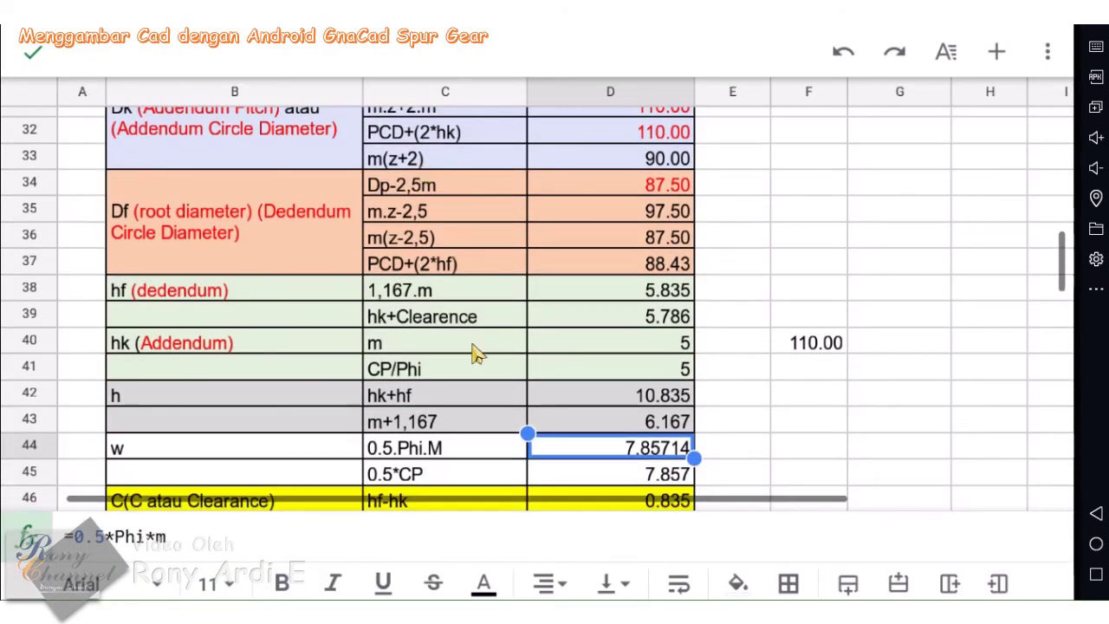
pyautogui.moveTo(477, 353)
pyautogui.mouseDown()
pyautogui.moveTo(468, 156)
pyautogui.moveTo(522, 426)
pyautogui.mouseUp()
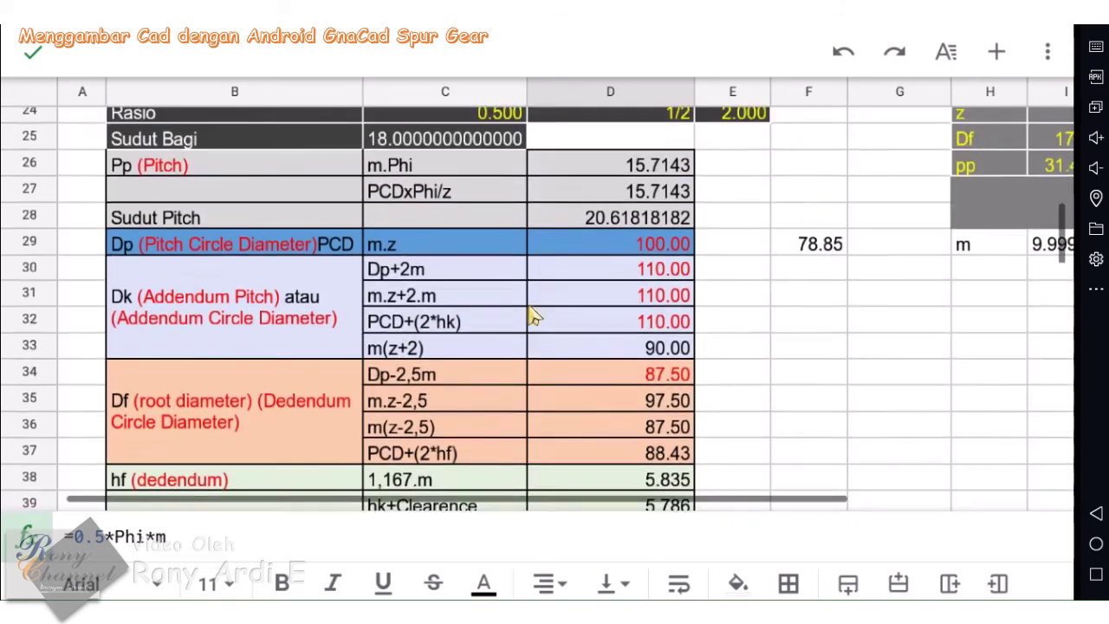
pyautogui.moveTo(532, 317); pyautogui.dragTo(541, 347)
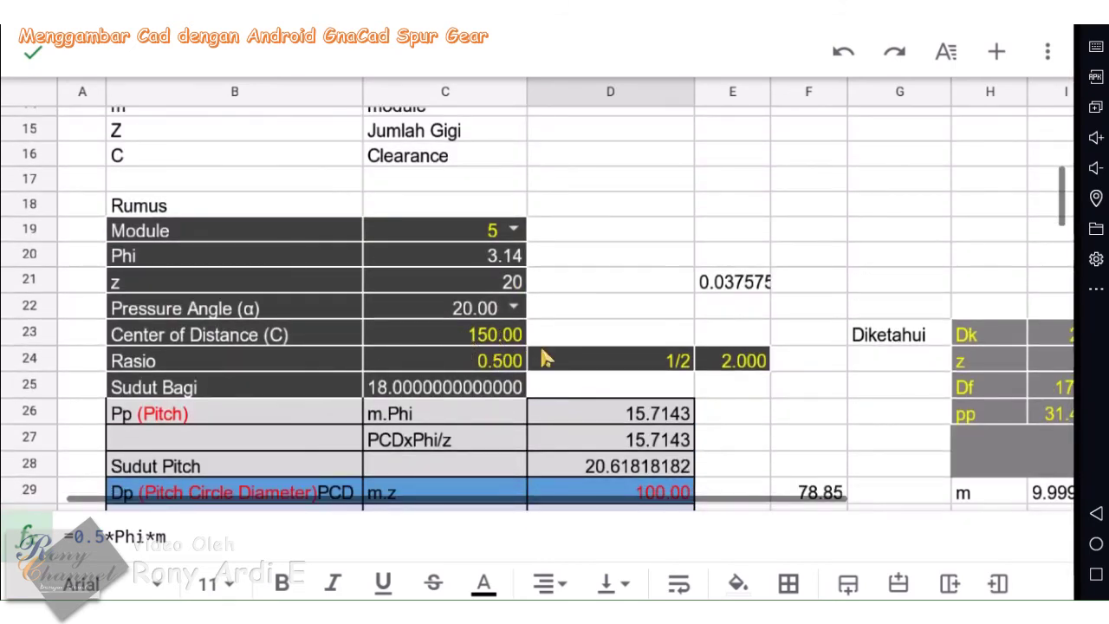
pyautogui.click(830, 390)
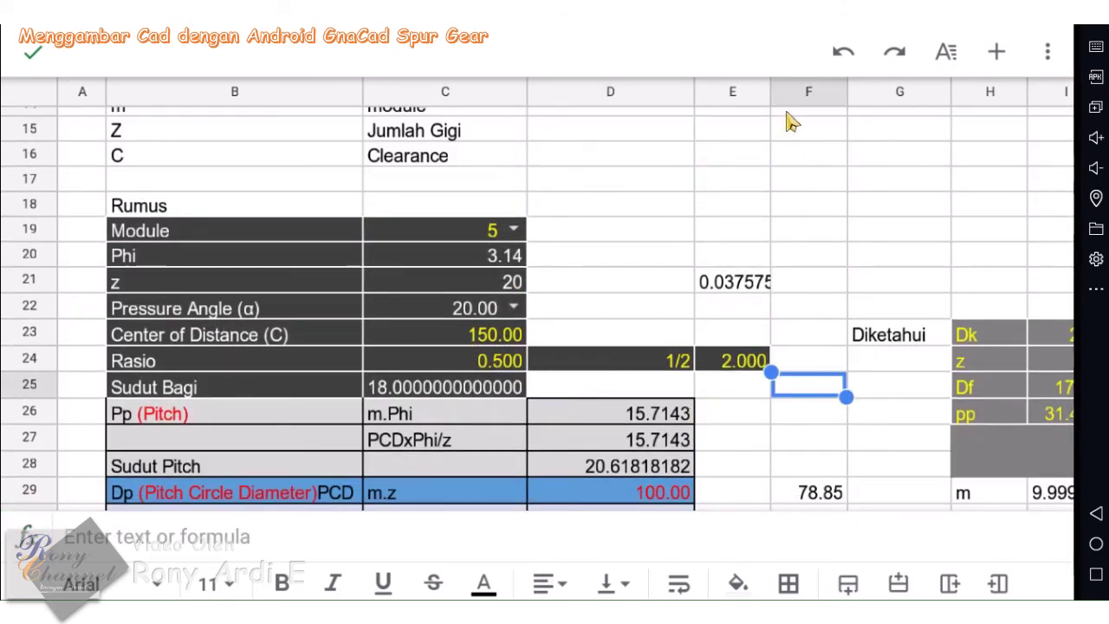
pyautogui.click(767, 156)
pyautogui.click(768, 95)
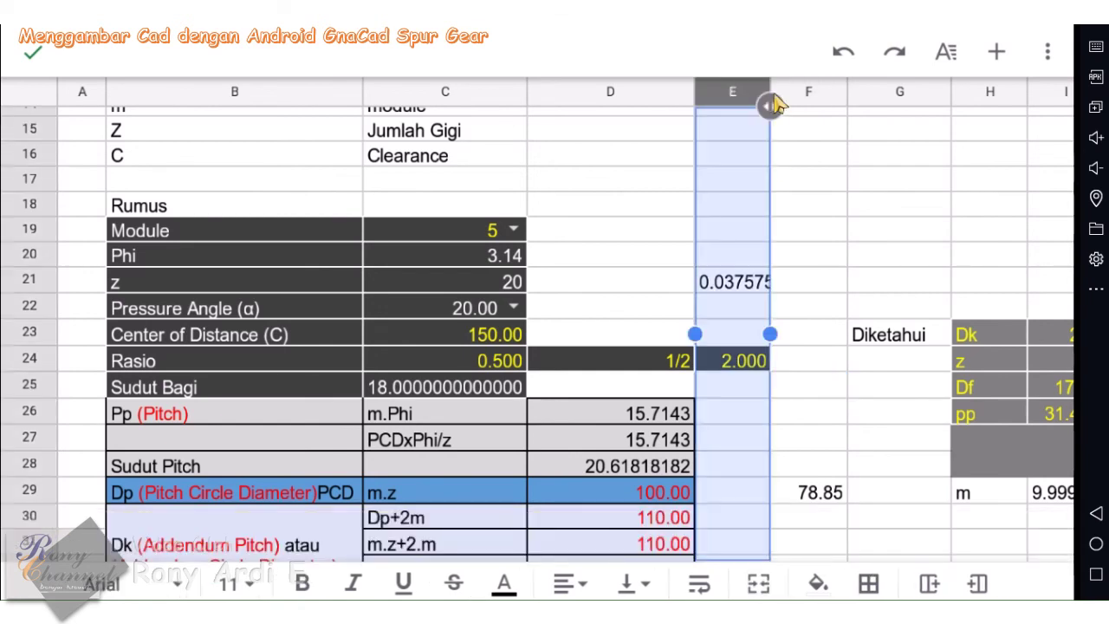
pyautogui.click(818, 158)
pyautogui.click(772, 103)
pyautogui.moveTo(779, 110); pyautogui.dragTo(792, 112)
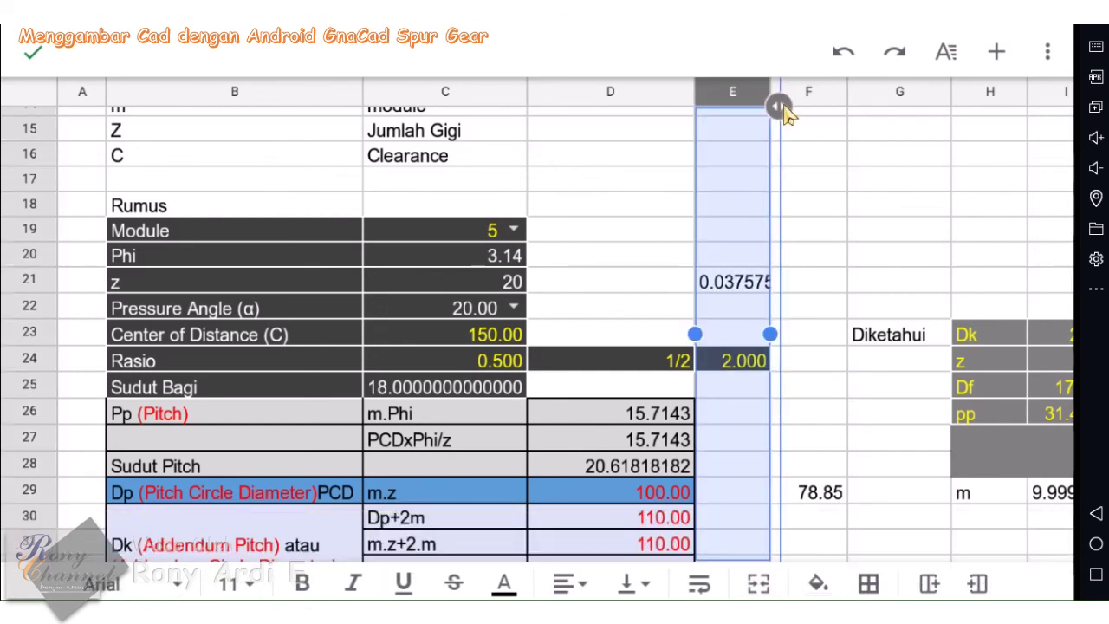
pyautogui.click(871, 213)
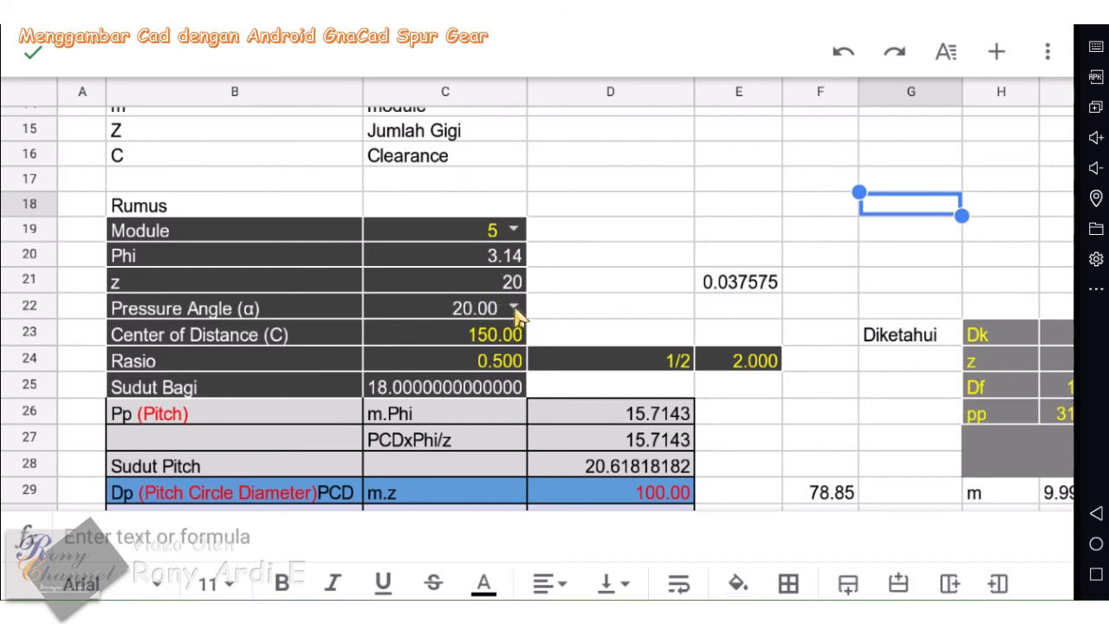
# - Review the pressure angle choices in C22, keeping 20
pyautogui.click(514, 310)
pyautogui.moveTo(260, 569); pyautogui.dragTo(247, 462)
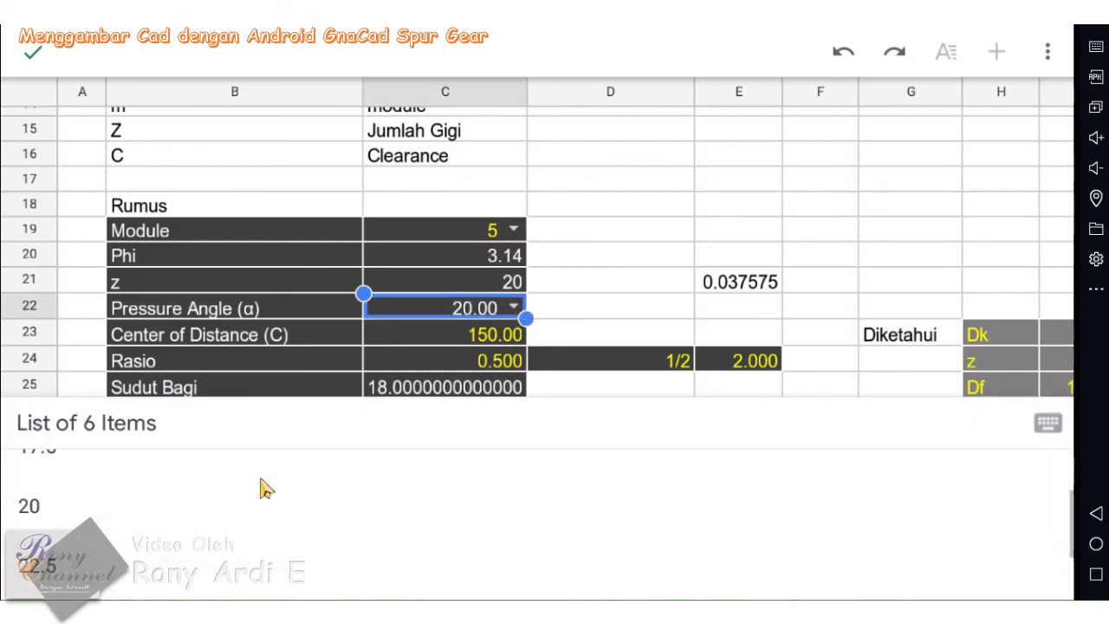
pyautogui.scroll(2, 231, 522)
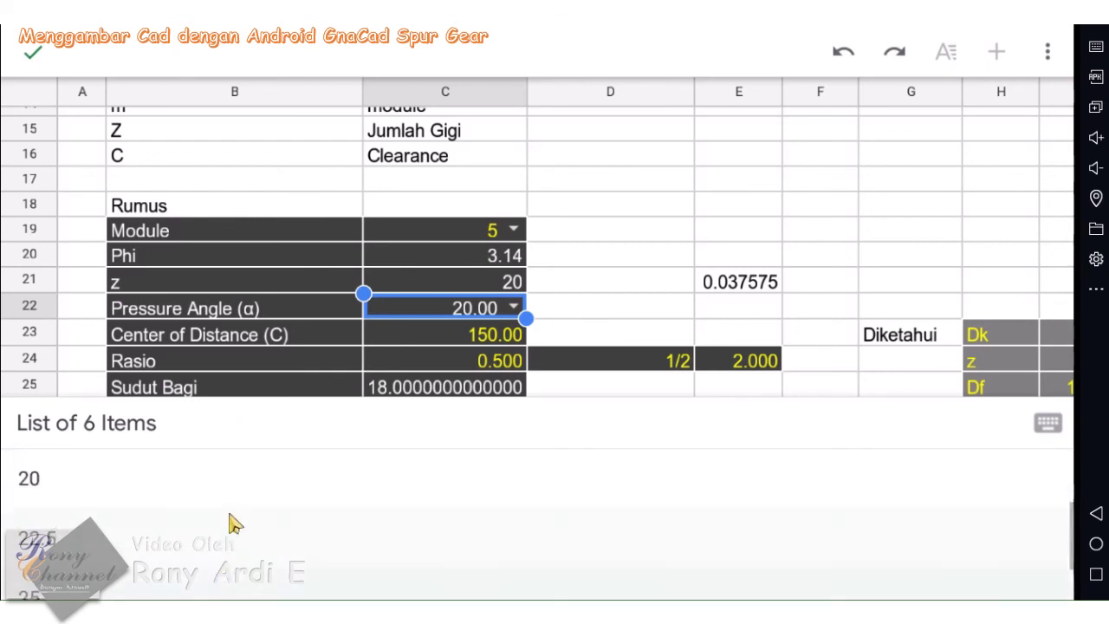
pyautogui.scroll(2, 235, 562)
pyautogui.scroll(2, 241, 586)
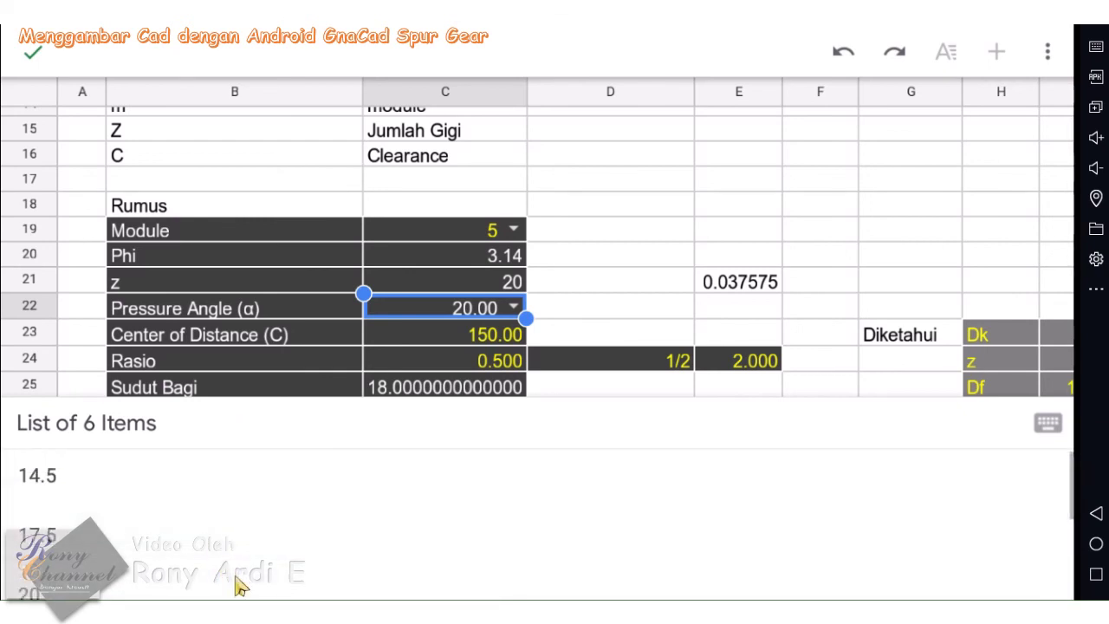
pyautogui.click(478, 408)
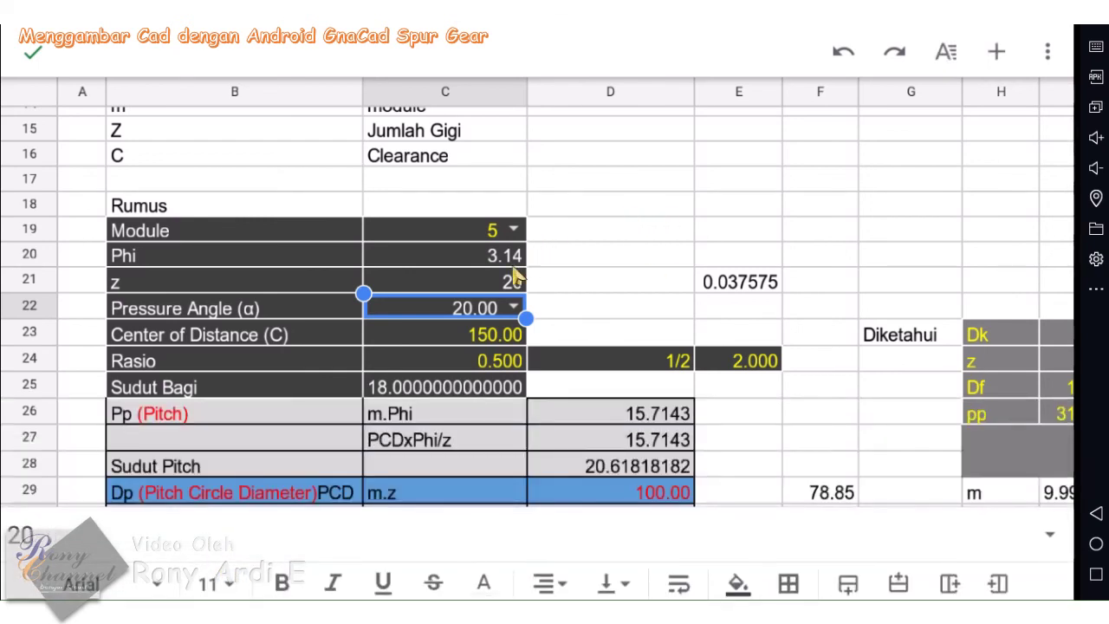
# - Scroll through the C19 module options, keeping 5, then check the tooth count z of 20
pyautogui.click(513, 230)
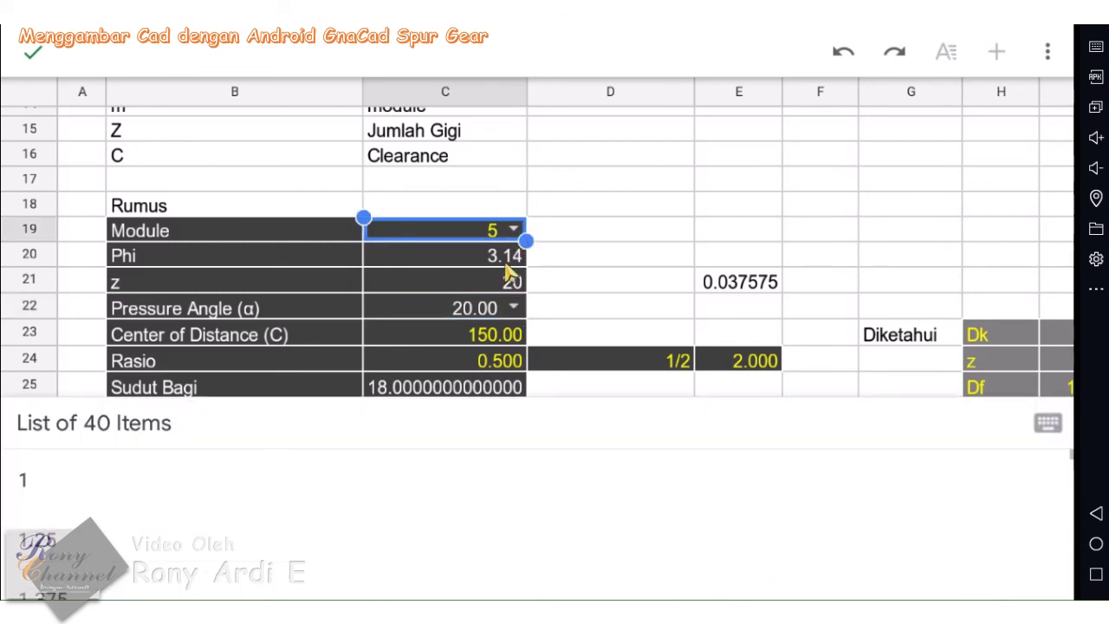
pyautogui.scroll(-1, 381, 511)
pyautogui.scroll(-1, 372, 450)
pyautogui.scroll(-2, 360, 459)
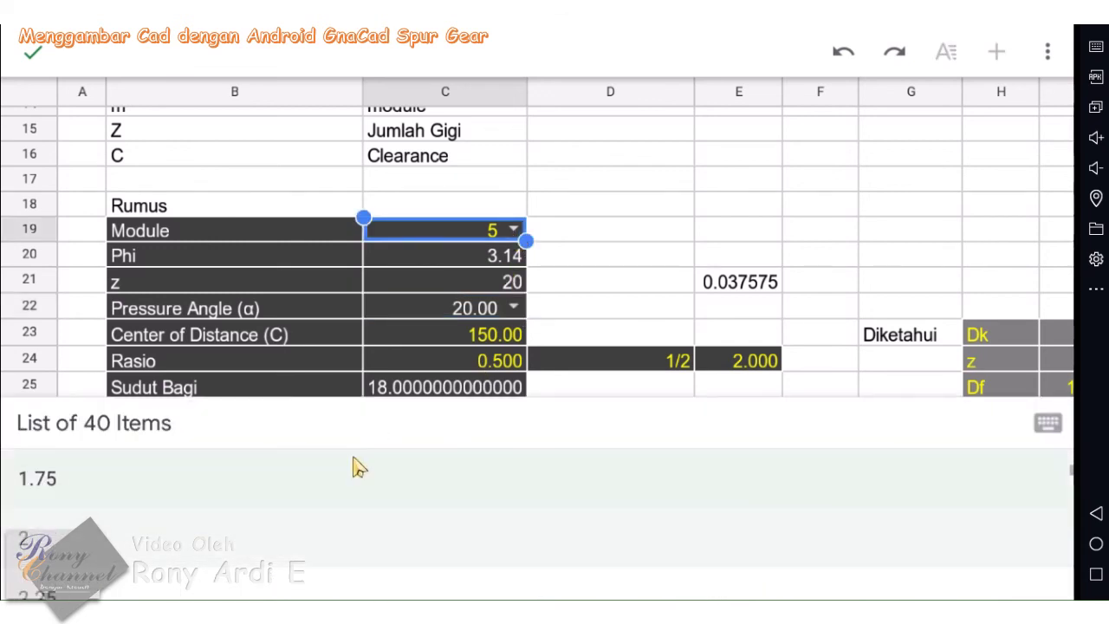
pyautogui.scroll(-1, 346, 528)
pyautogui.scroll(-2, 346, 537)
pyautogui.click(762, 183)
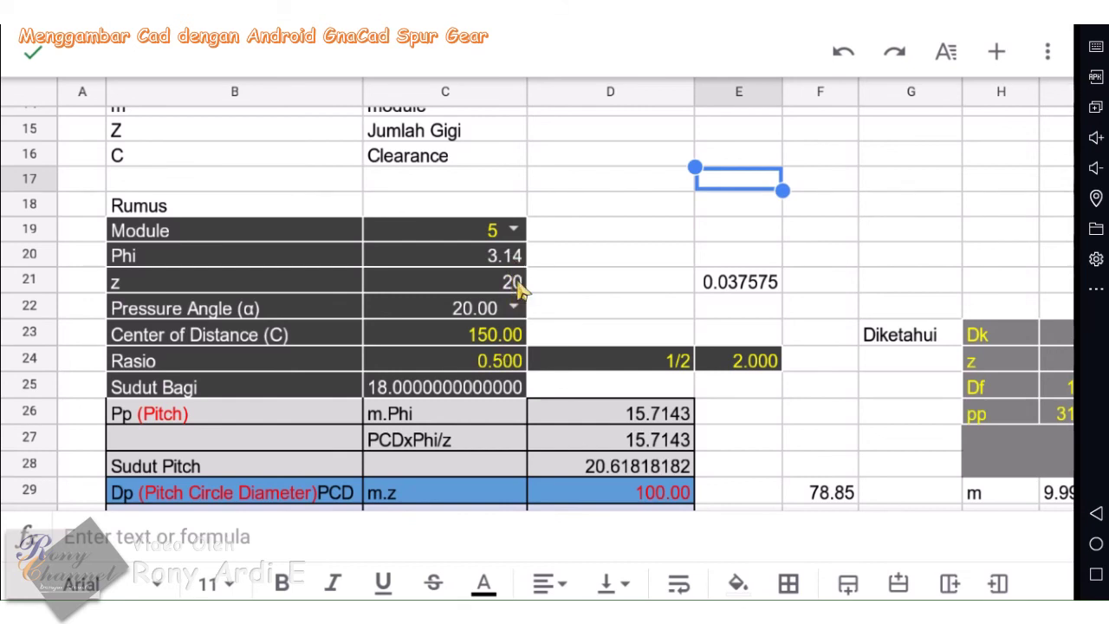
pyautogui.click(508, 286)
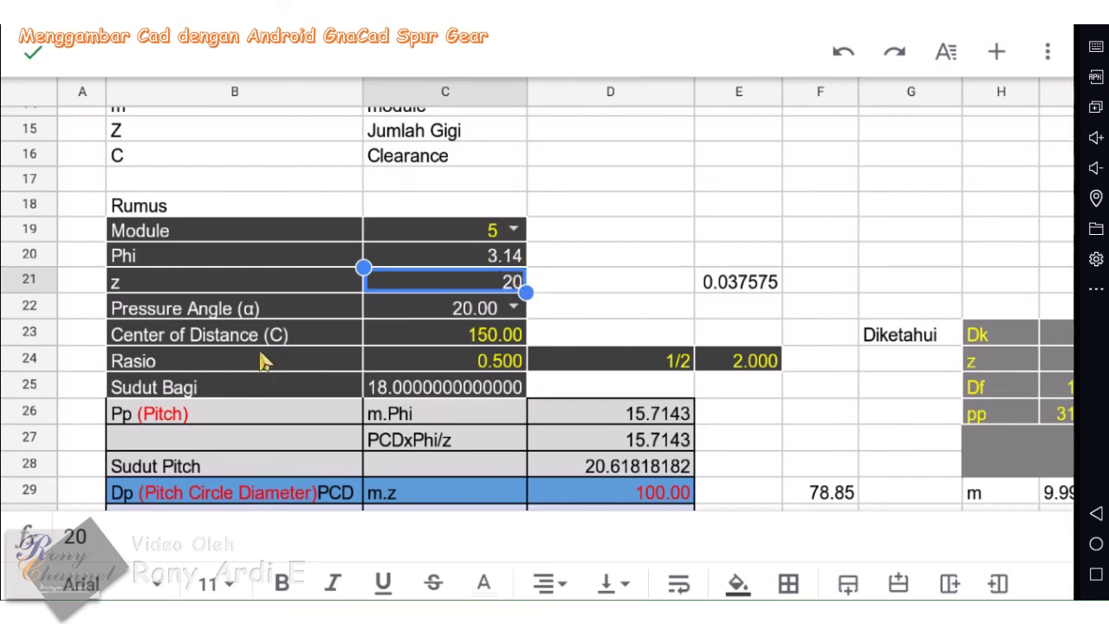
# - Scroll down and inspect the root diameter formulas in D34 (=D29-(2.5*m)) and D36
pyautogui.moveTo(358, 422); pyautogui.dragTo(356, 248)
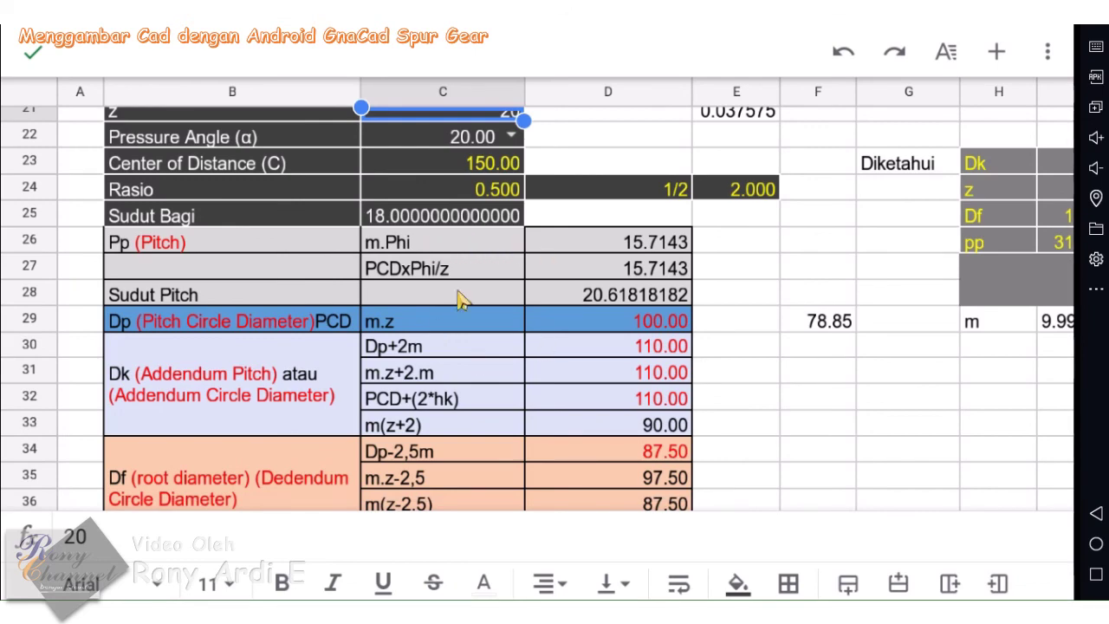
pyautogui.moveTo(508, 462); pyautogui.dragTo(507, 368)
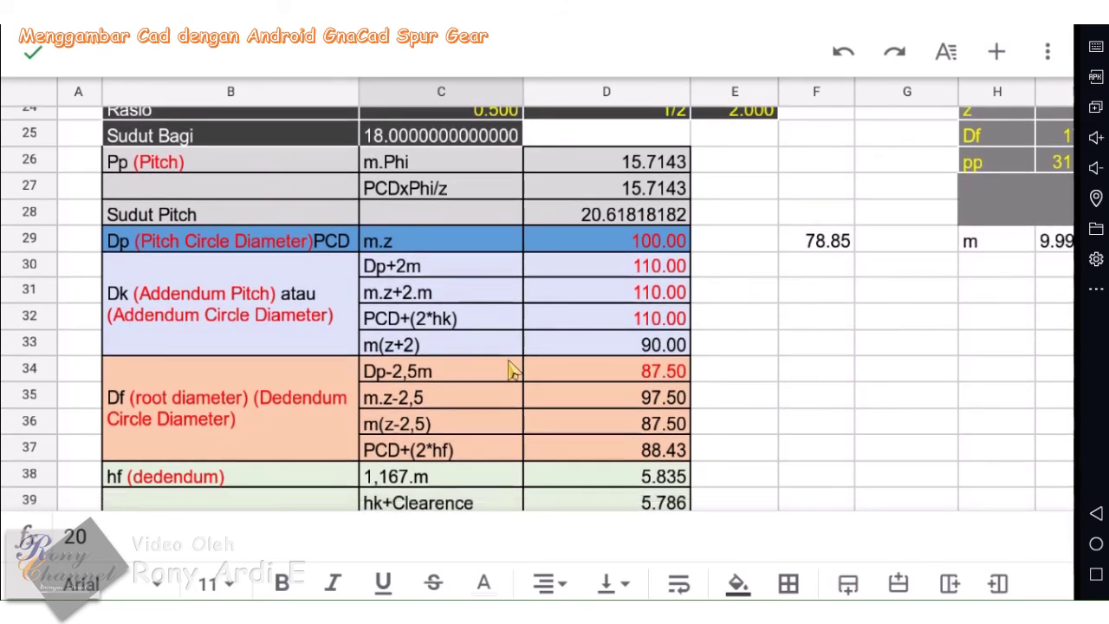
pyautogui.moveTo(557, 424); pyautogui.dragTo(564, 364)
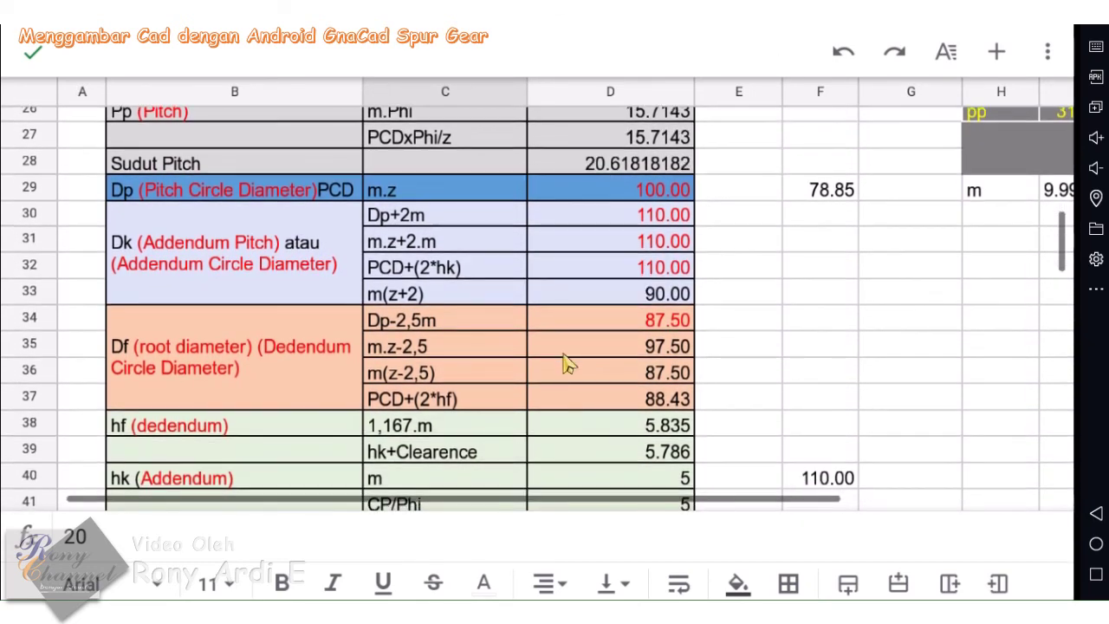
pyautogui.moveTo(620, 448); pyautogui.dragTo(624, 427)
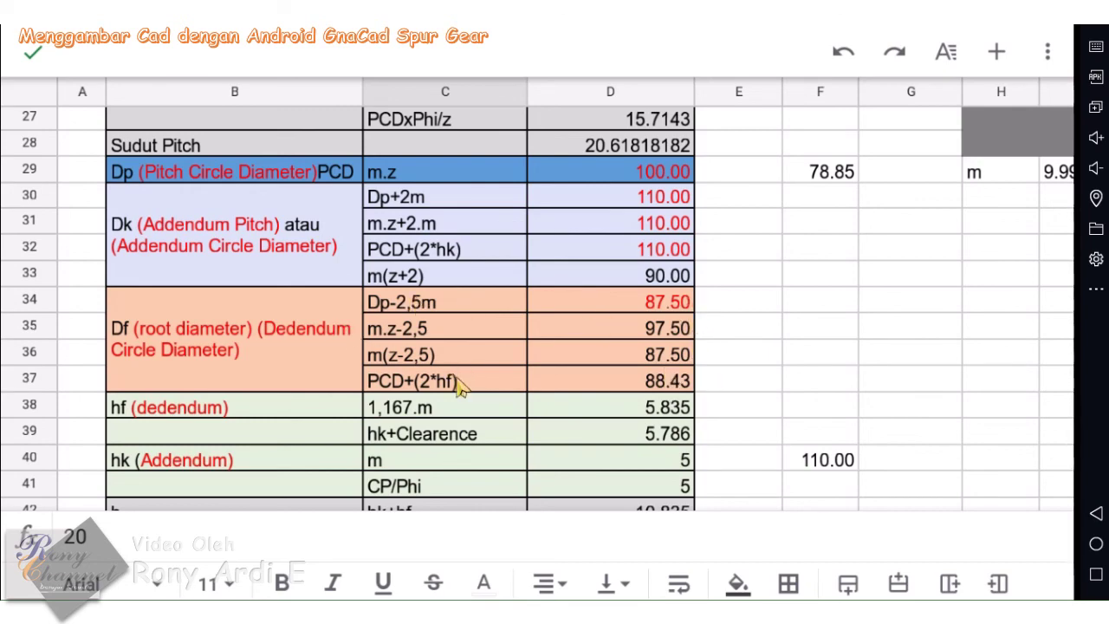
pyautogui.scroll(-2, 441, 425)
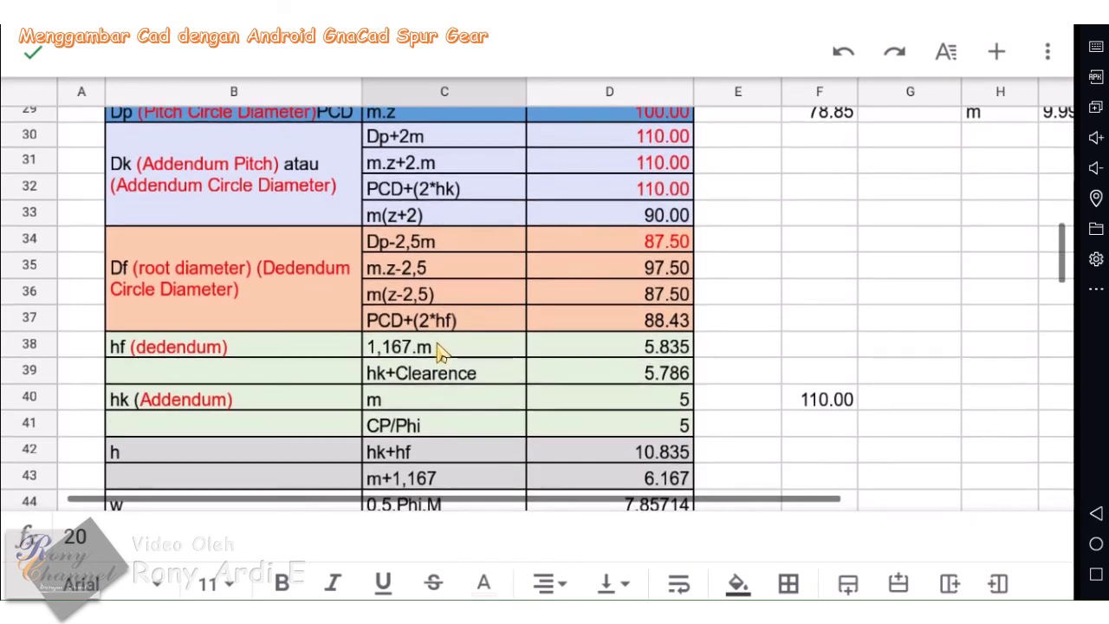
pyautogui.click(662, 247)
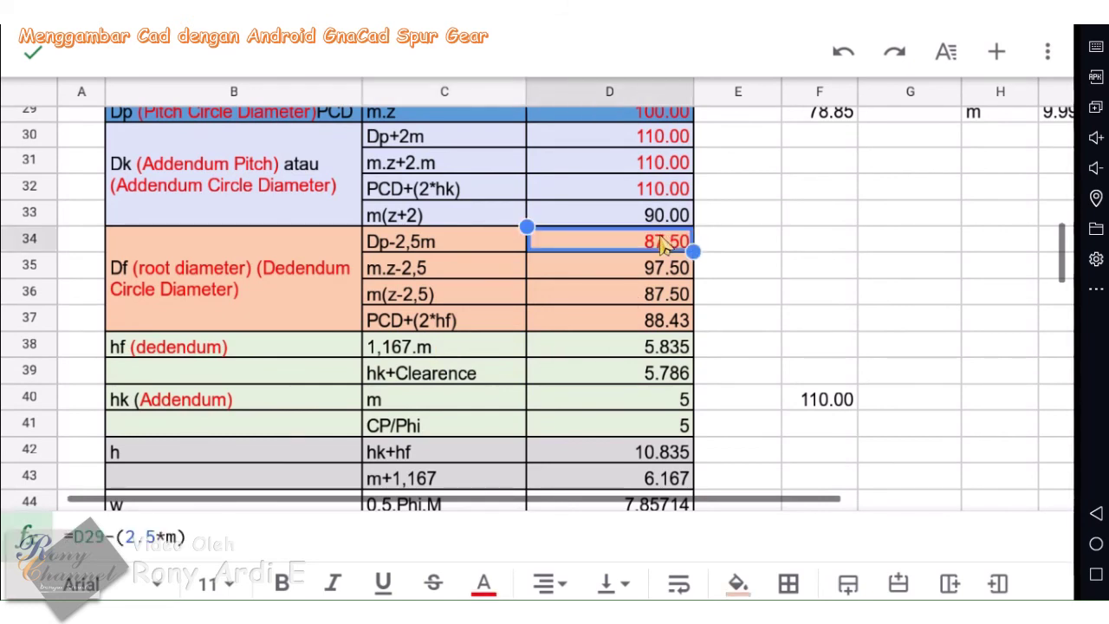
pyautogui.click(663, 294)
pyautogui.click(663, 247)
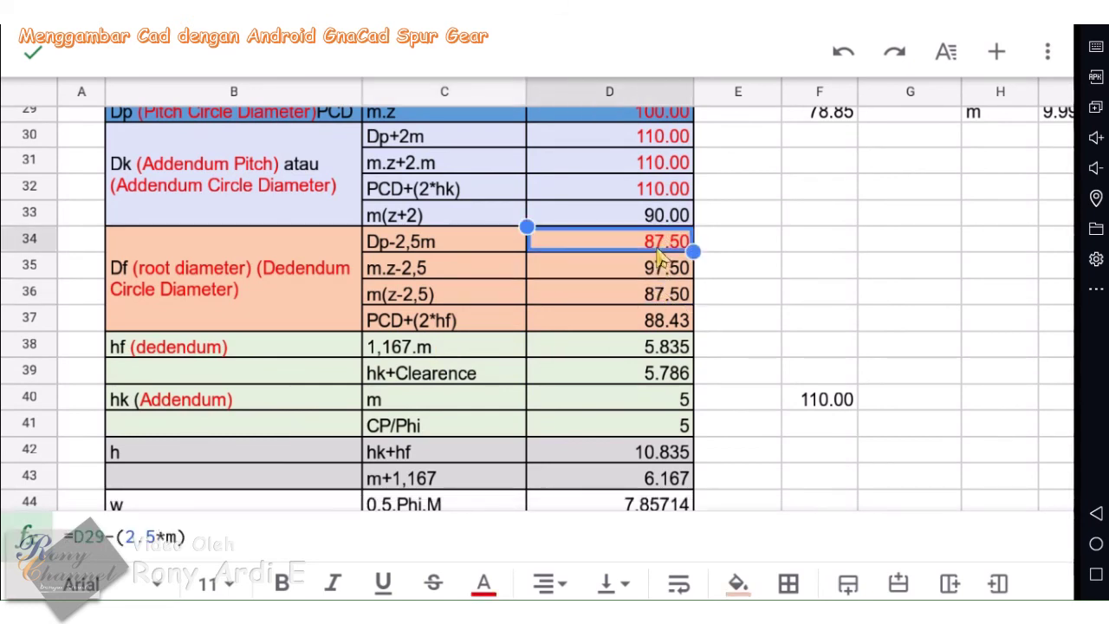
pyautogui.click(662, 299)
pyautogui.click(742, 297)
# - Scroll further down to row 48 to read the Qfp fillet value 1.269035809
pyautogui.moveTo(539, 446); pyautogui.dragTo(540, 327)
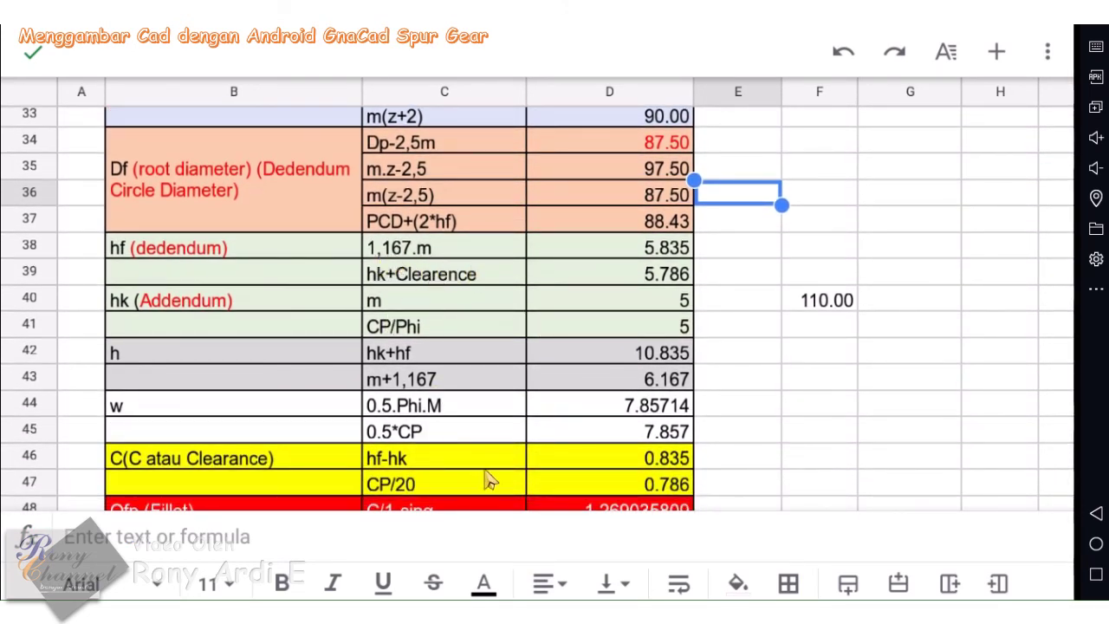
pyautogui.moveTo(486, 472)
pyautogui.mouseDown()
pyautogui.moveTo(548, 461)
pyautogui.moveTo(540, 372)
pyautogui.mouseUp()
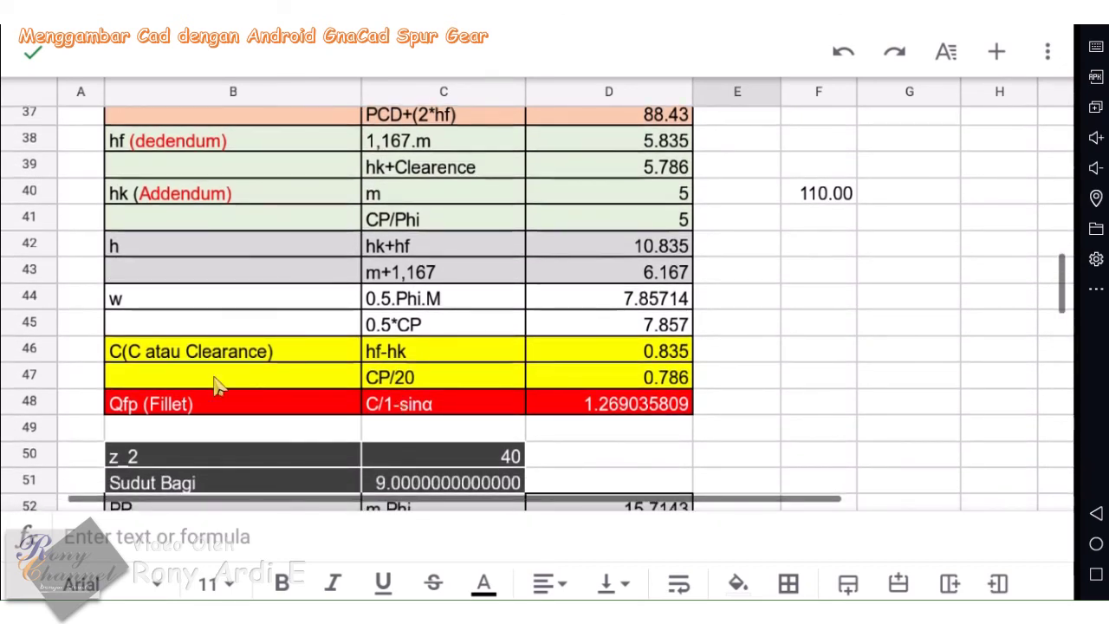
pyautogui.moveTo(440, 440); pyautogui.dragTo(436, 364)
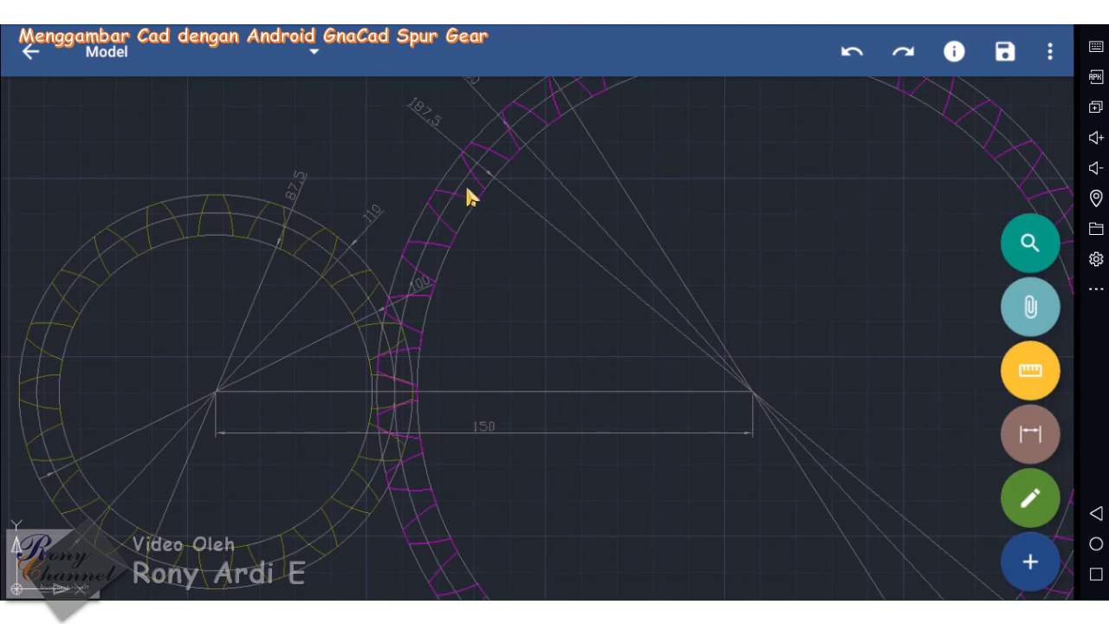
# - Zoom in on the large gear, pan to its tooth roots, and bring up the Modify tools
pyautogui.scroll(2, 470, 190)
pyautogui.scroll(2, 476, 190)
pyautogui.scroll(2, 494, 234)
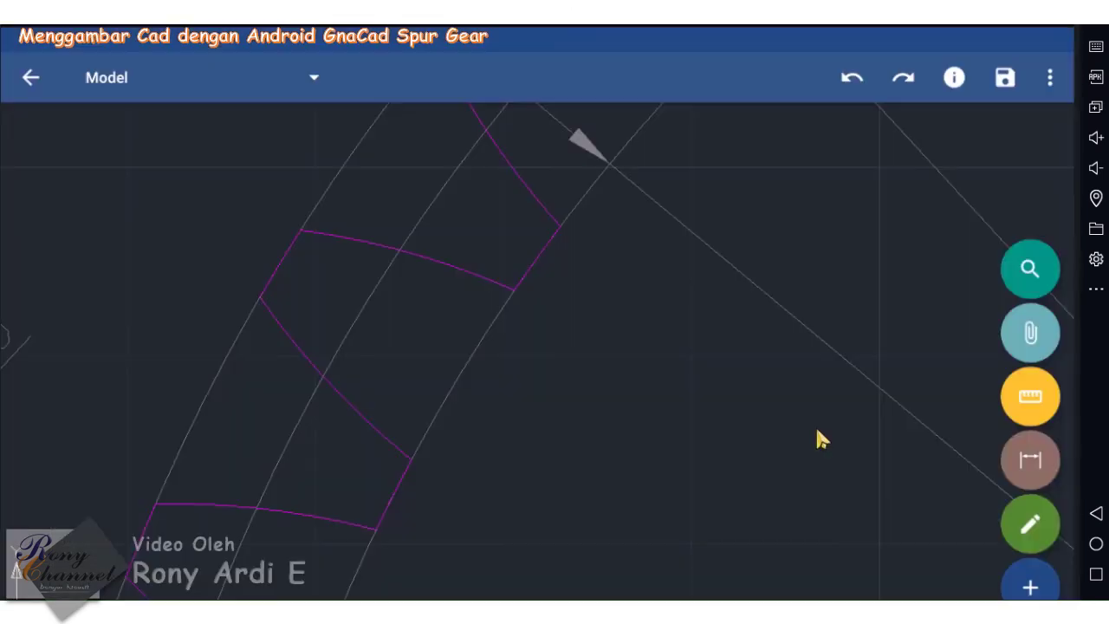
pyautogui.moveTo(782, 285)
pyautogui.mouseDown()
pyautogui.moveTo(459, 549)
pyautogui.moveTo(612, 589)
pyautogui.moveTo(314, 500)
pyautogui.moveTo(739, 483)
pyautogui.moveTo(616, 421)
pyautogui.mouseUp()
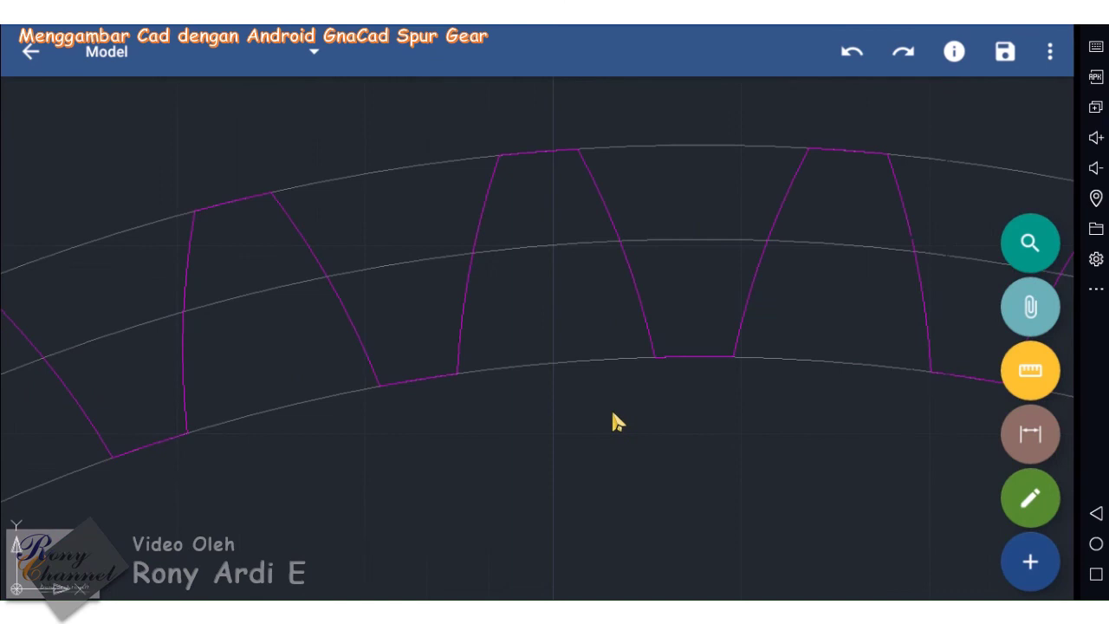
pyautogui.click(1031, 501)
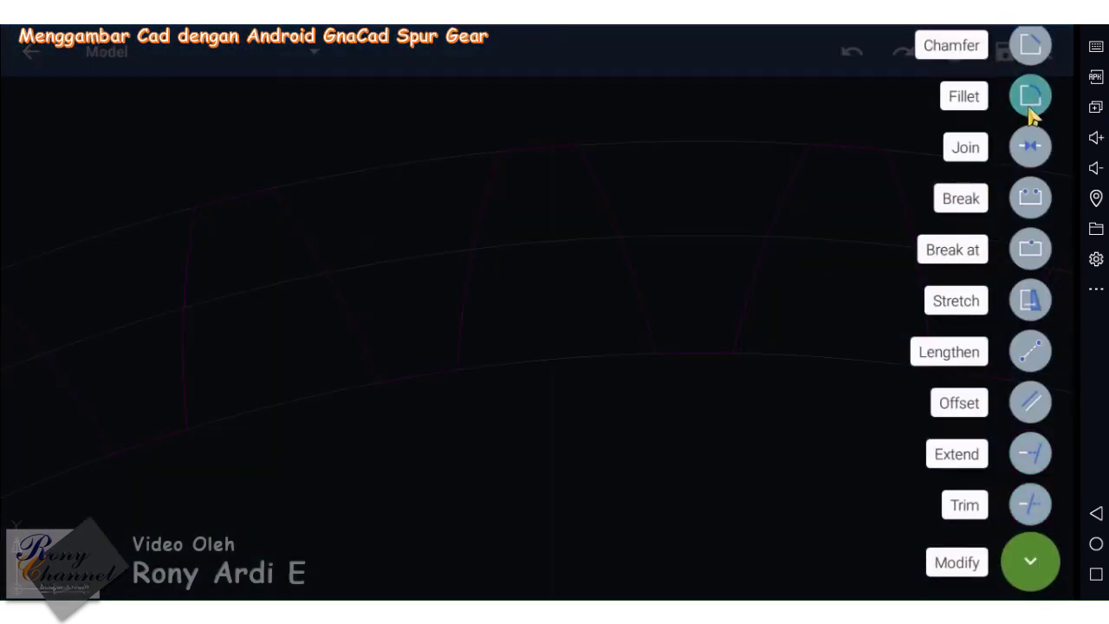
# - Start a fillet and set its radius to 1.26
pyautogui.click(1030, 96)
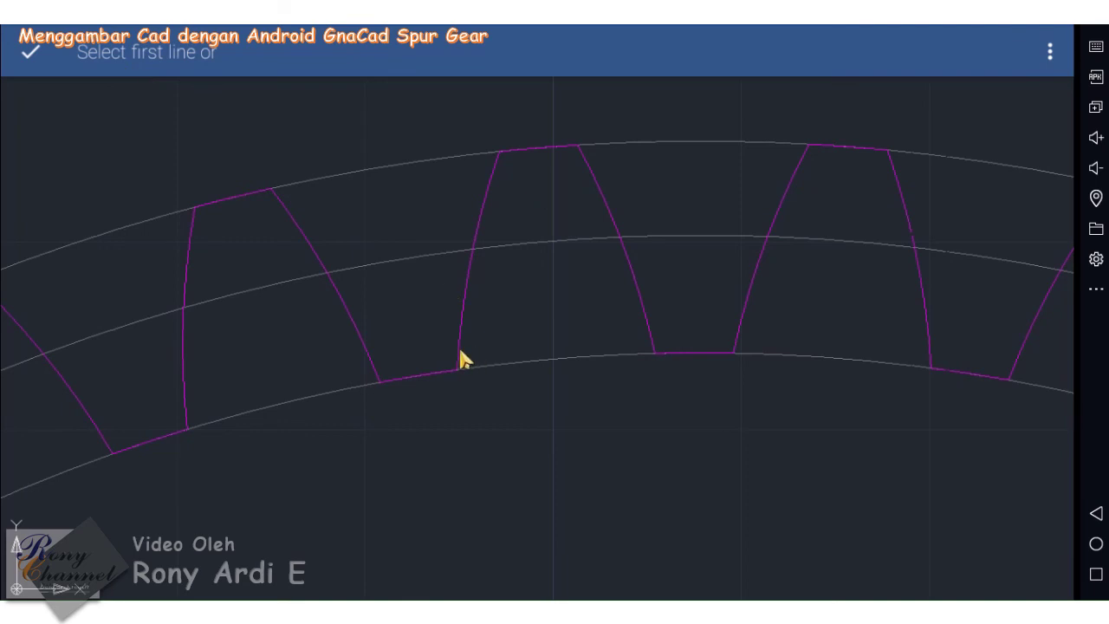
pyautogui.click(1046, 63)
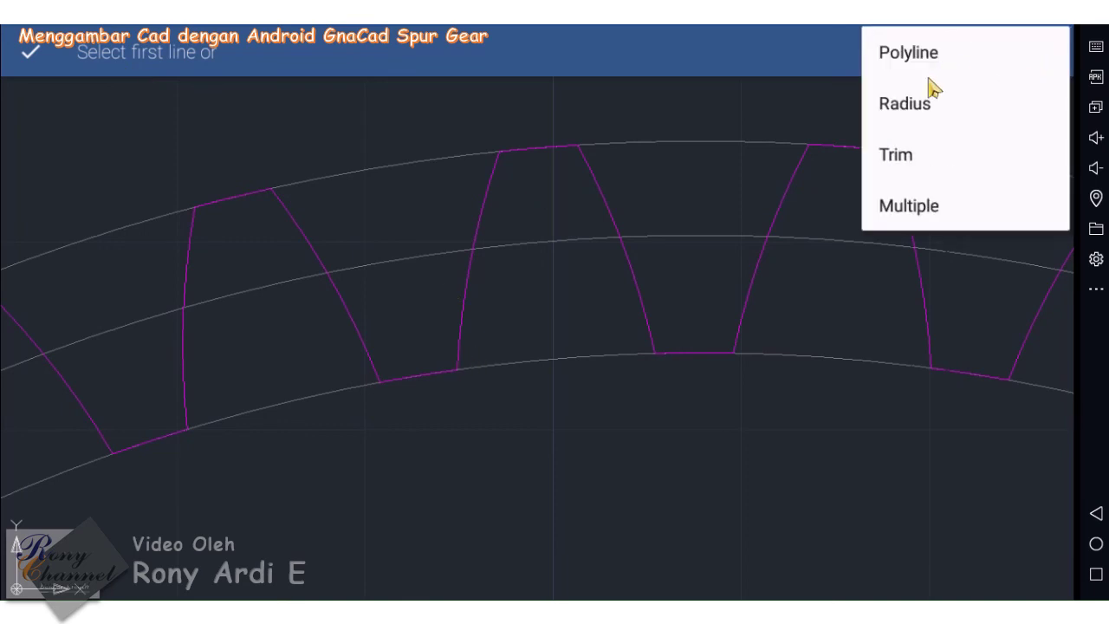
pyautogui.click(912, 111)
pyautogui.write('1.26')
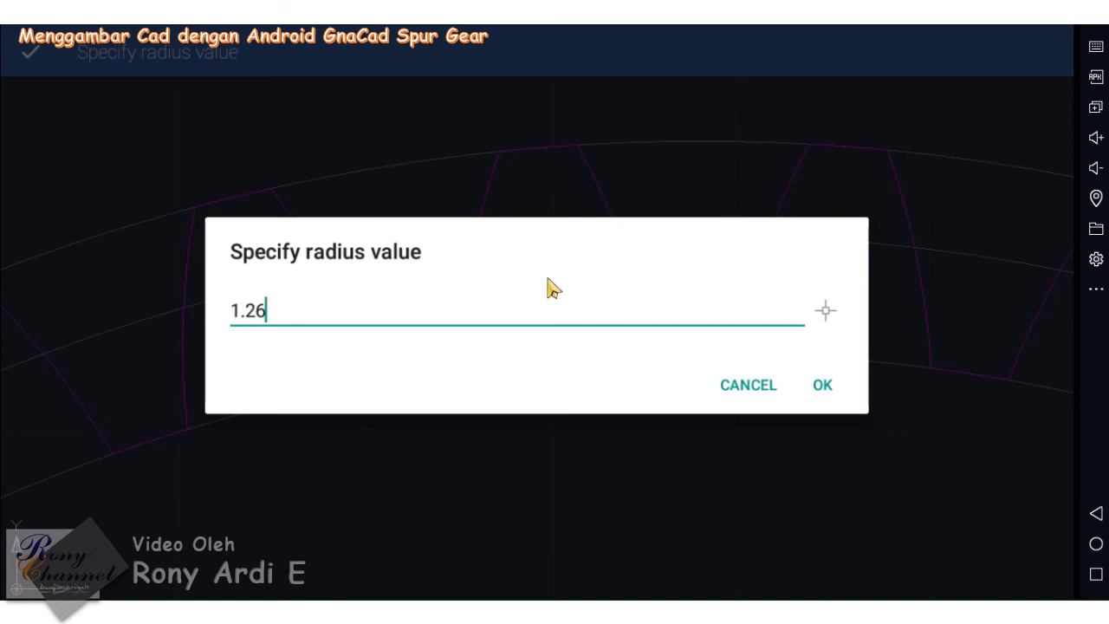
pyautogui.click(823, 391)
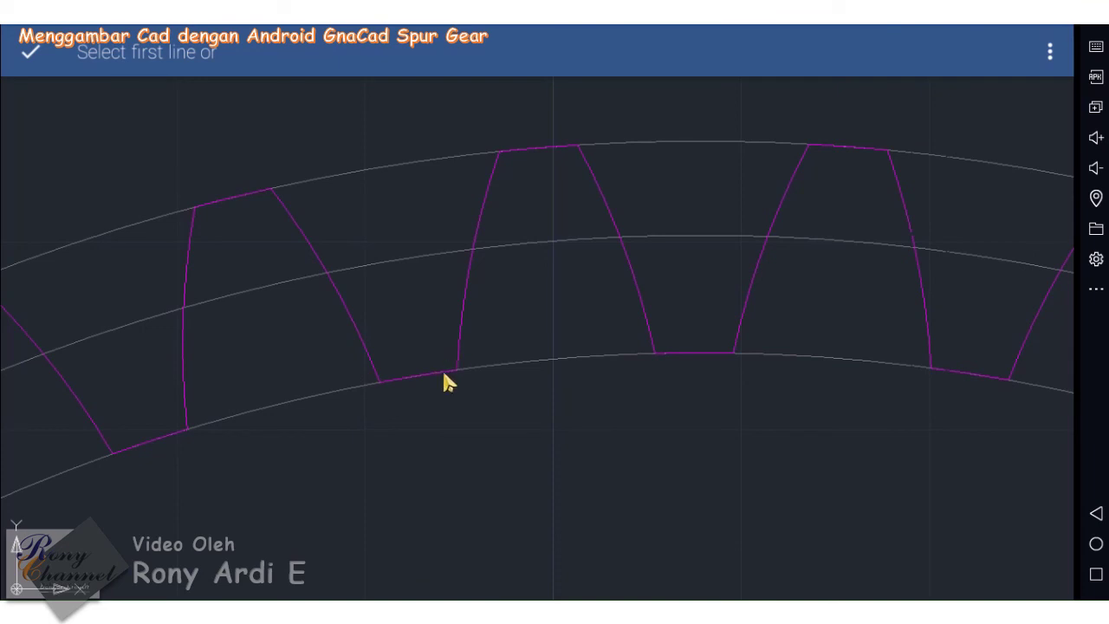
# - Zoom in on a tooth root, then cancel the fillet command
pyautogui.scroll(2, 444, 381)
pyautogui.scroll(1, 444, 378)
pyautogui.scroll(1, 446, 377)
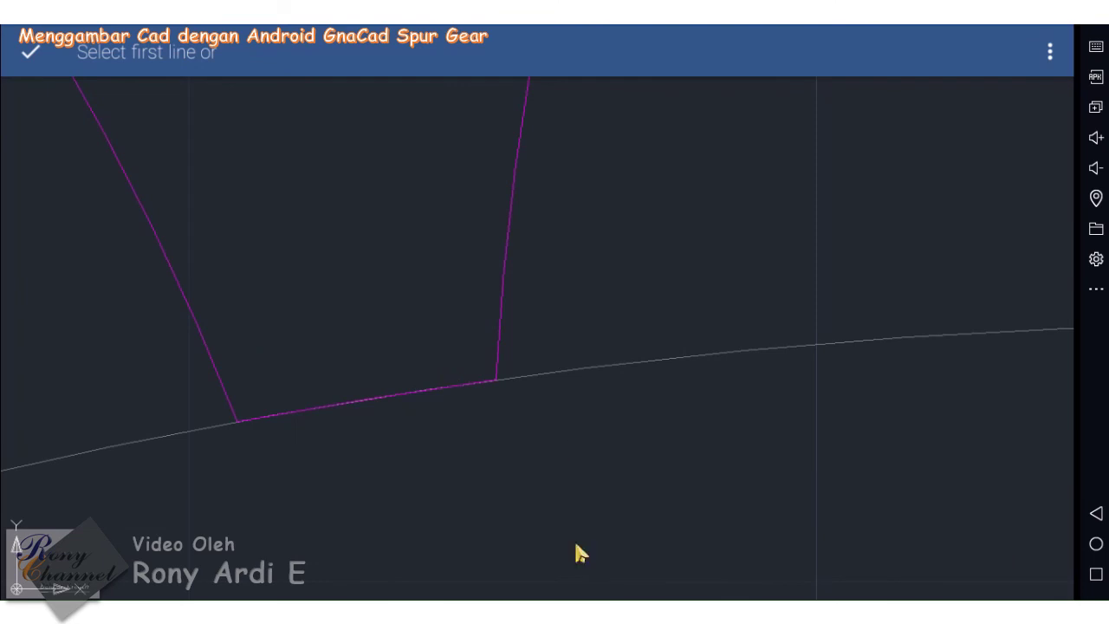
pyautogui.scroll(-2, 456, 407)
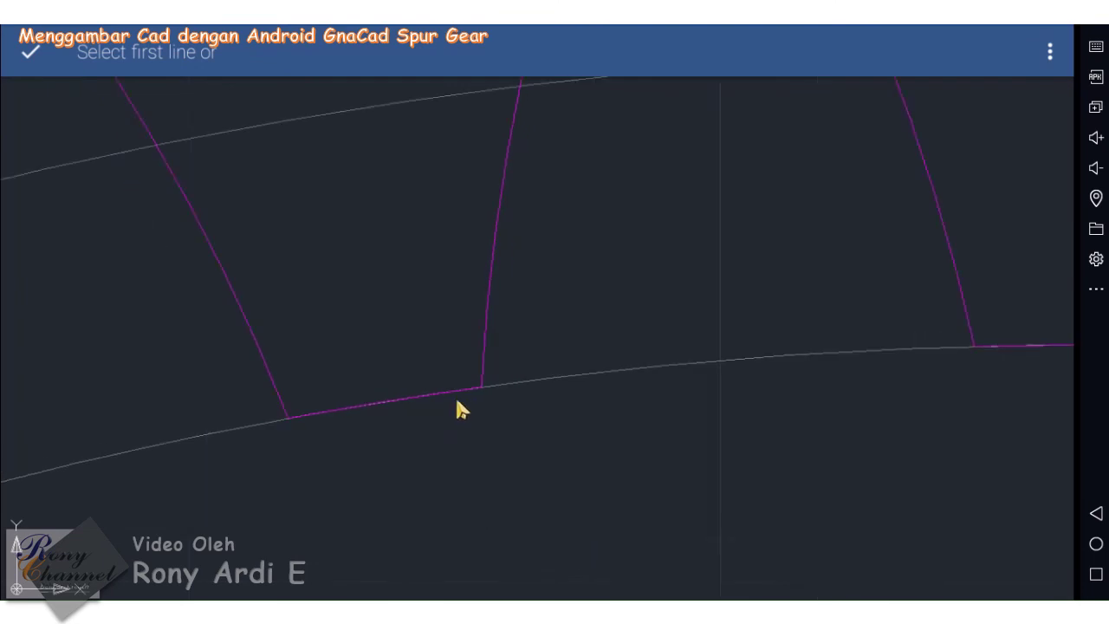
pyautogui.scroll(1, 463, 398)
pyautogui.scroll(3, 485, 377)
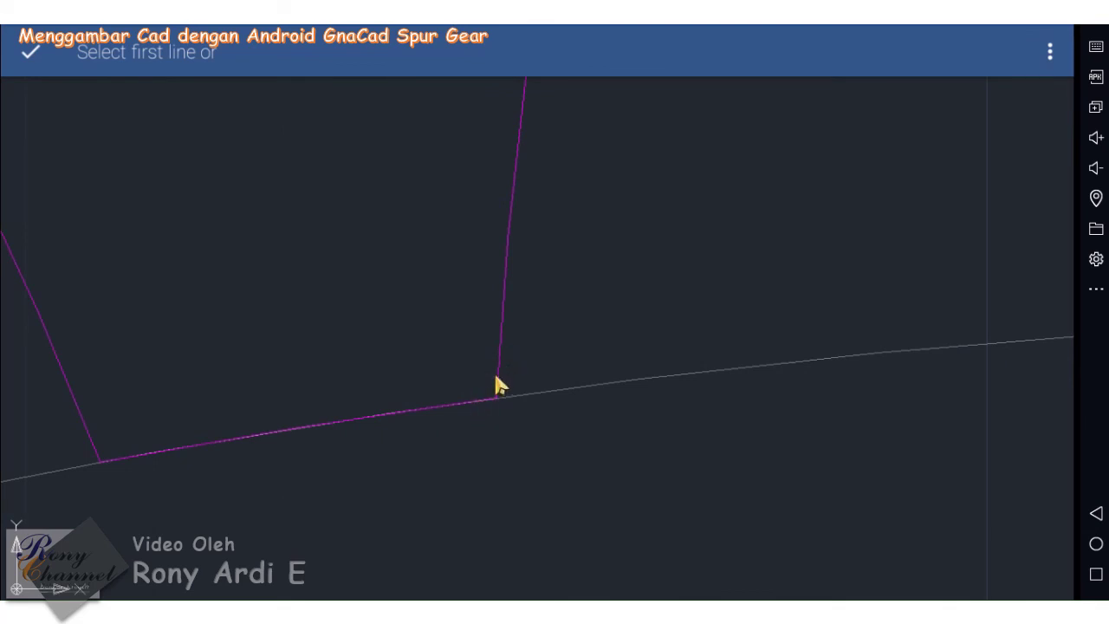
pyautogui.click(45, 59)
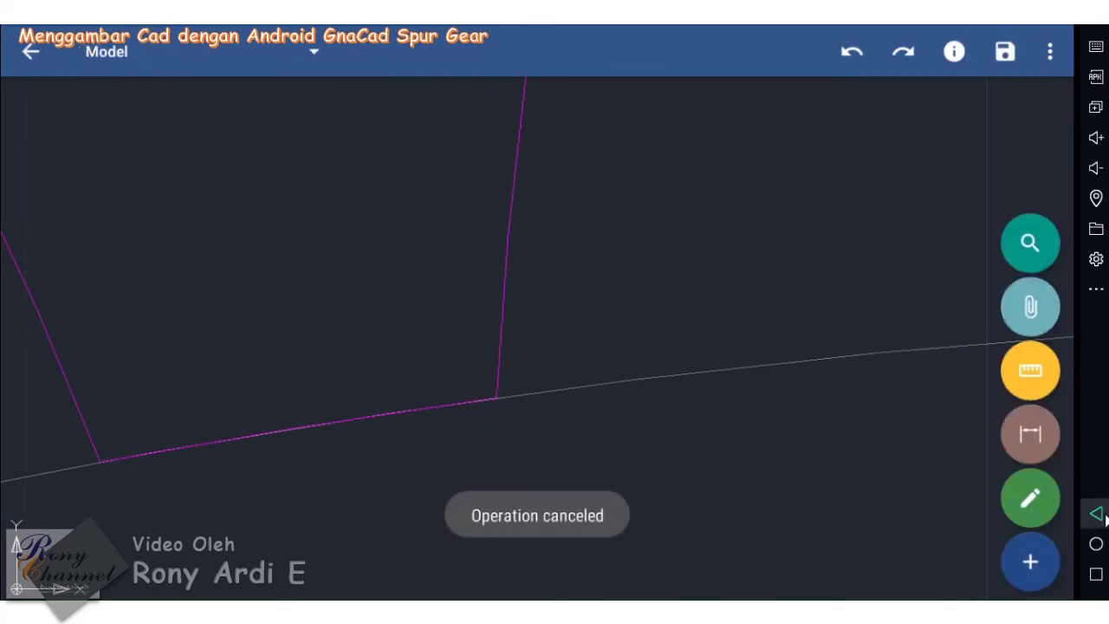
# - Delete the flat root segment between two teeth
pyautogui.click(1030, 564)
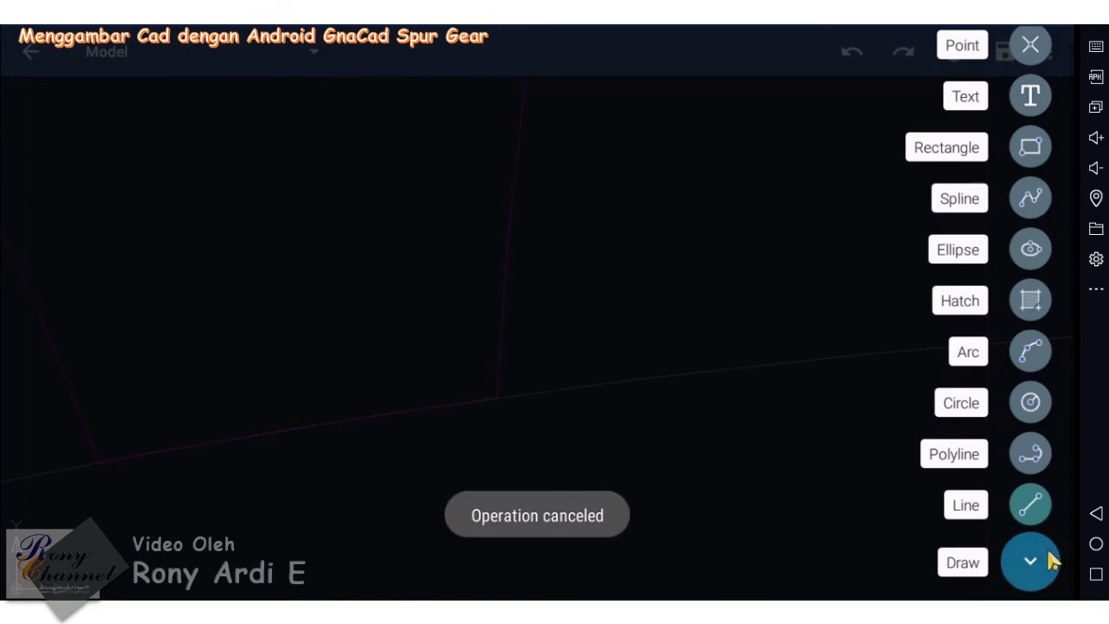
pyautogui.click(1049, 554)
pyautogui.scroll(-1, 511, 320)
pyautogui.scroll(-2, 428, 431)
pyautogui.scroll(-1, 445, 416)
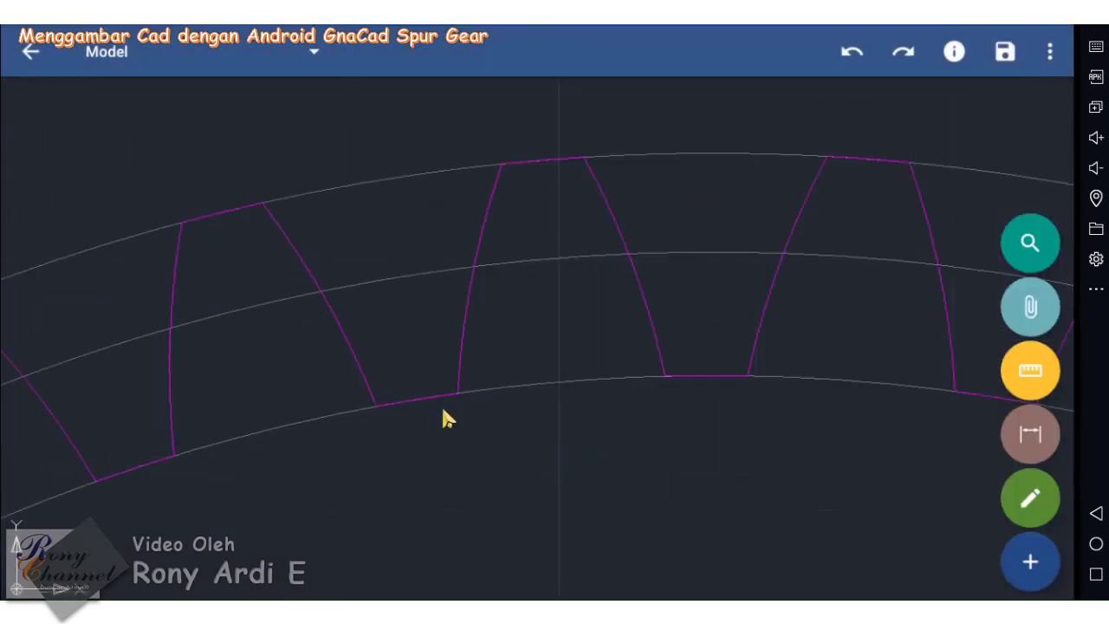
pyautogui.scroll(1, 597, 384)
pyautogui.scroll(3, 575, 362)
pyautogui.click(569, 352)
pyautogui.click(765, 442)
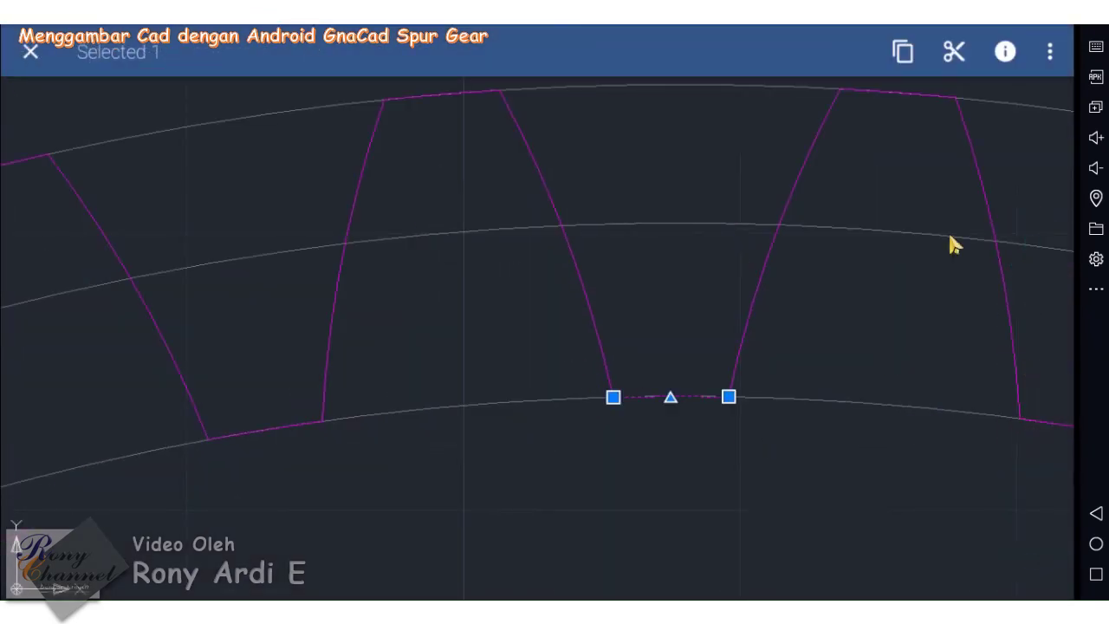
pyautogui.click(1049, 54)
pyautogui.click(905, 464)
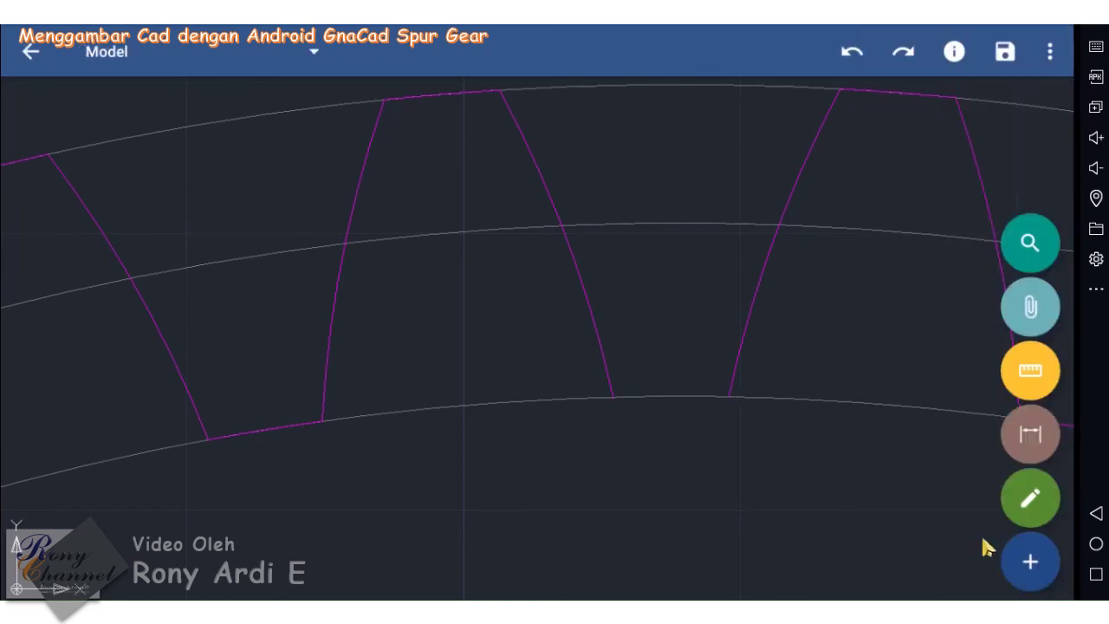
# - Draw a straight root line, about 4.17 mm long, joining the two flank ends
pyautogui.click(1050, 498)
pyautogui.click(1030, 502)
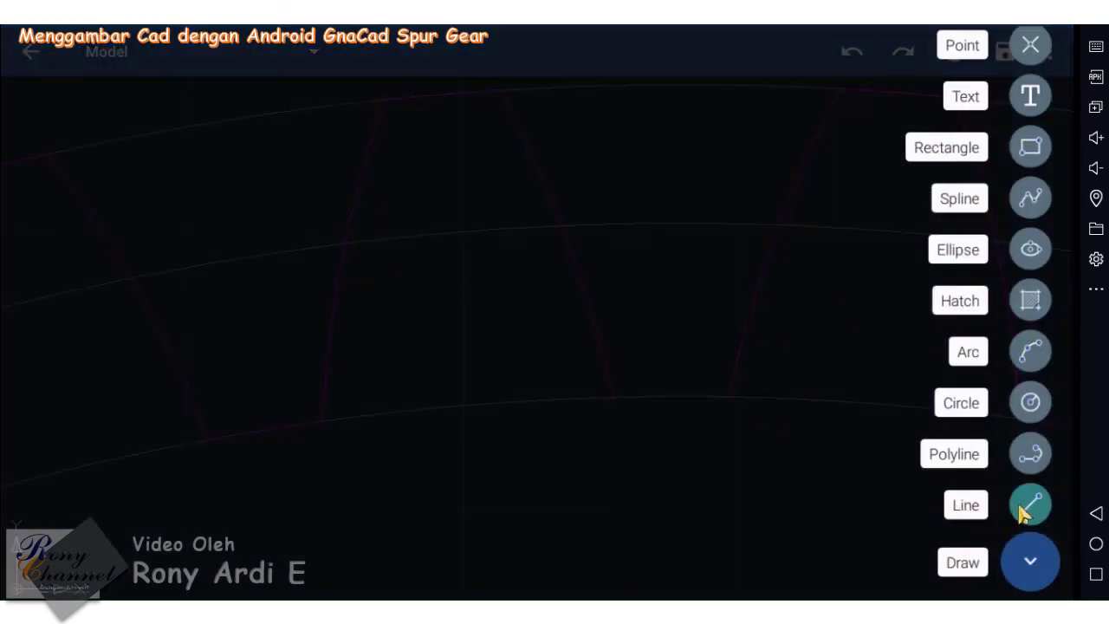
pyautogui.scroll(1, 615, 391)
pyautogui.scroll(1, 614, 387)
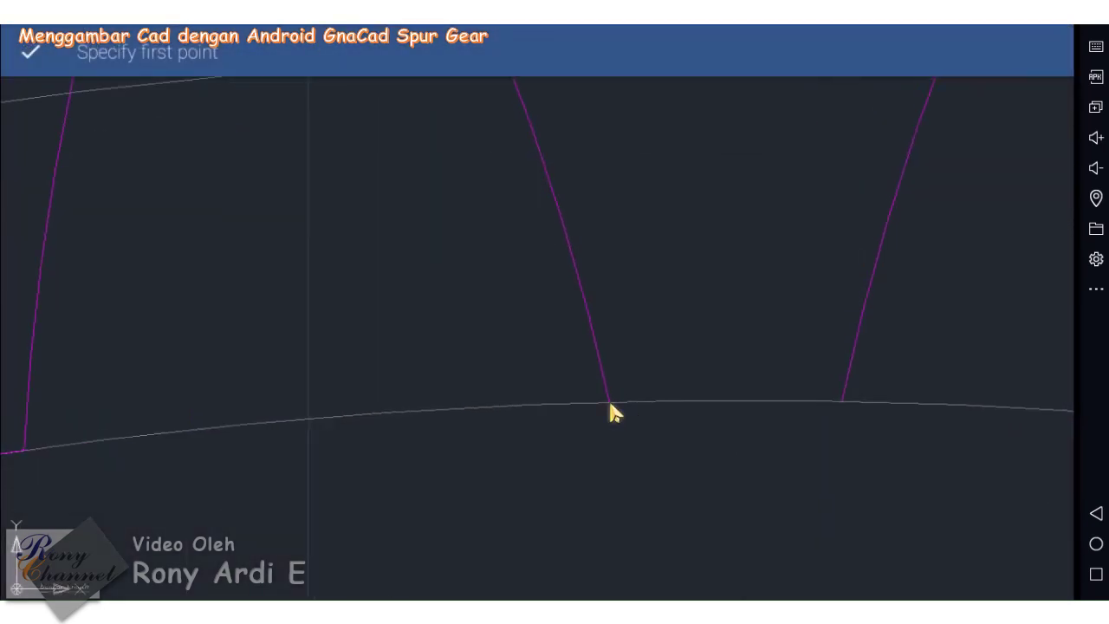
pyautogui.click(608, 402)
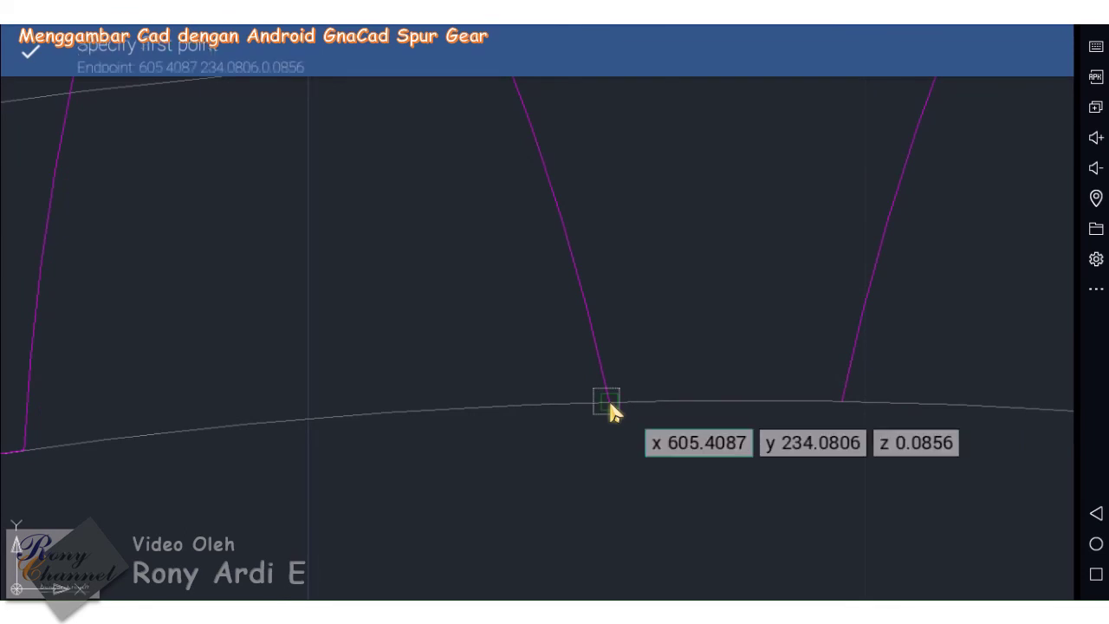
pyautogui.click(841, 402)
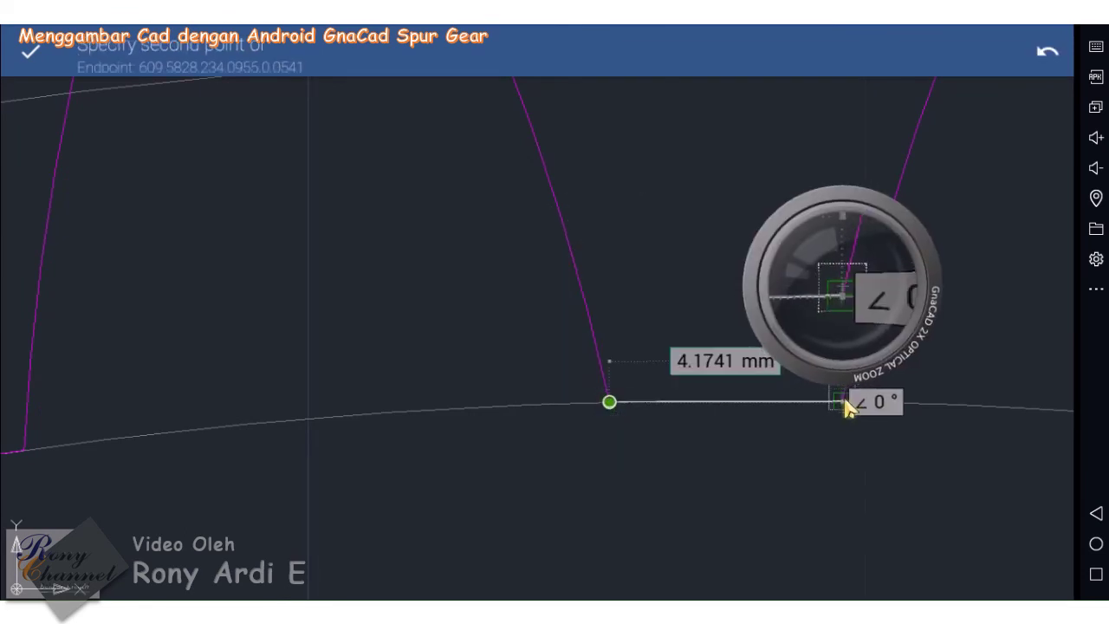
pyautogui.click(37, 69)
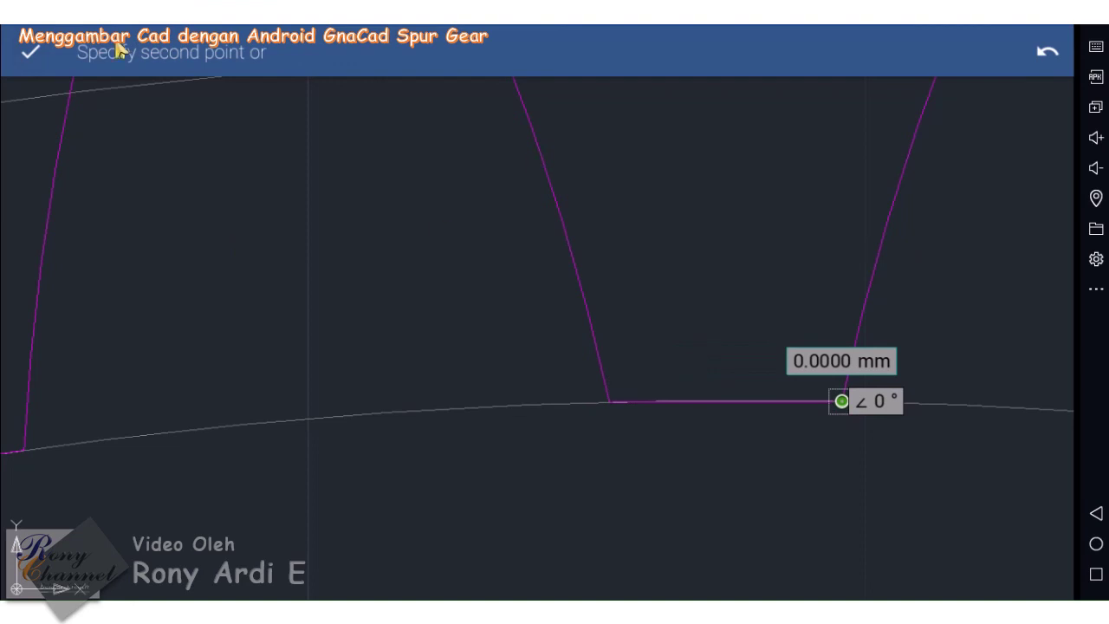
pyautogui.click(29, 50)
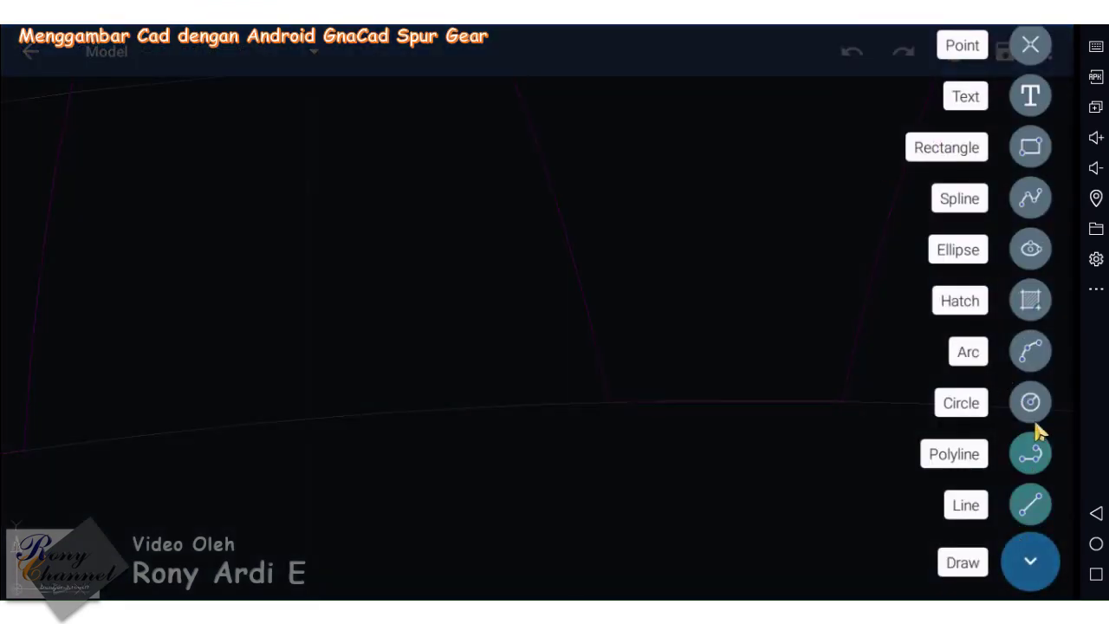
pyautogui.click(1026, 565)
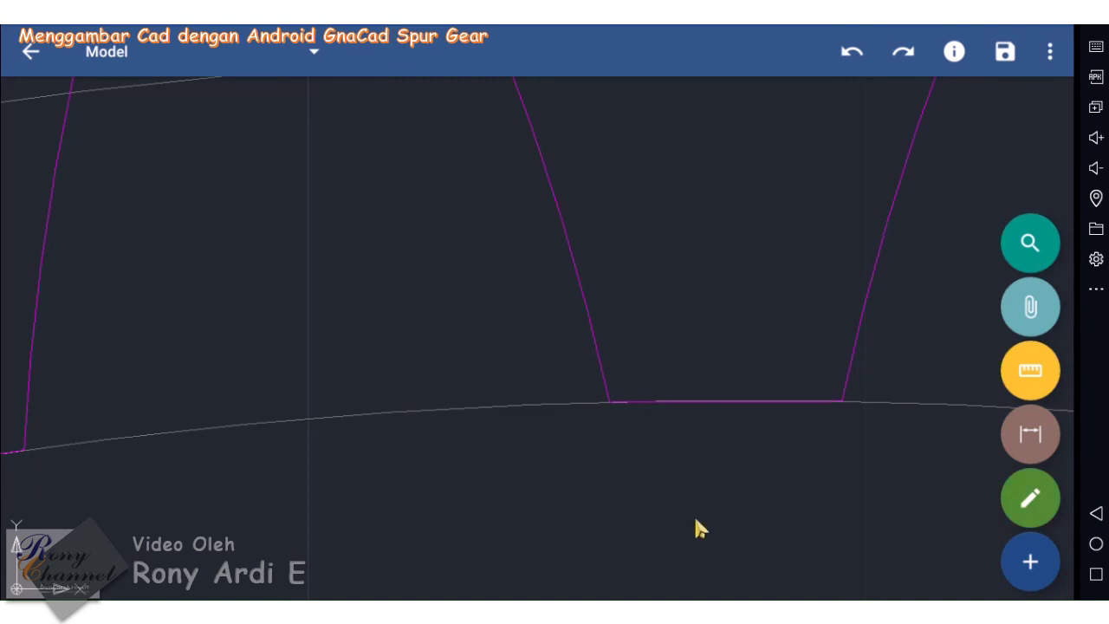
# - Try filleting the root line and tooth flank, cancelling after the non-coplanar rejection
pyautogui.click(1038, 508)
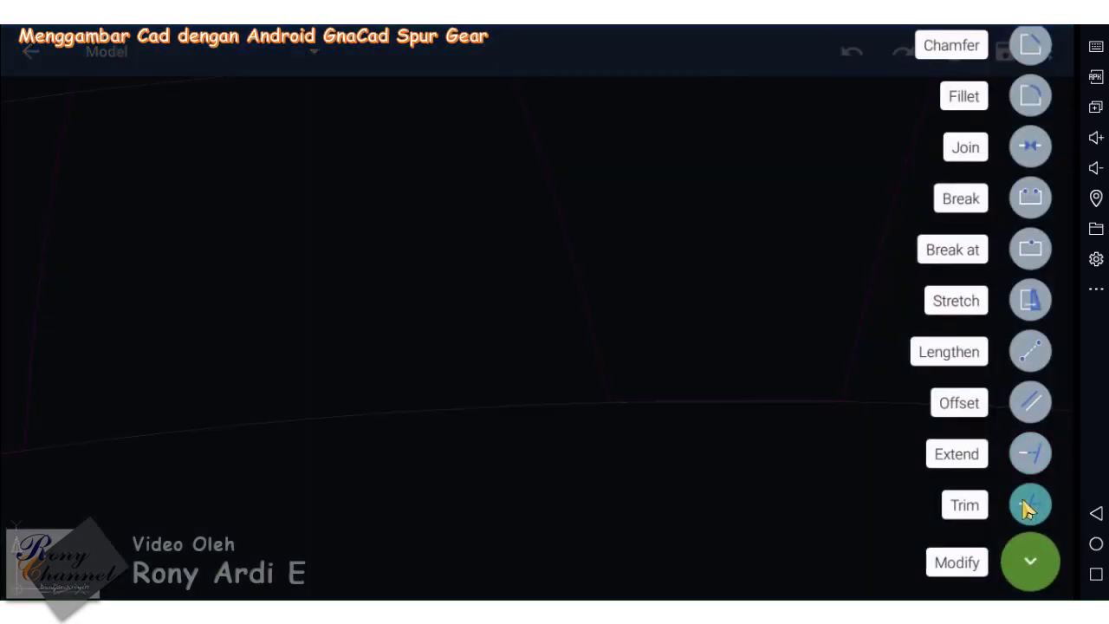
pyautogui.click(1030, 99)
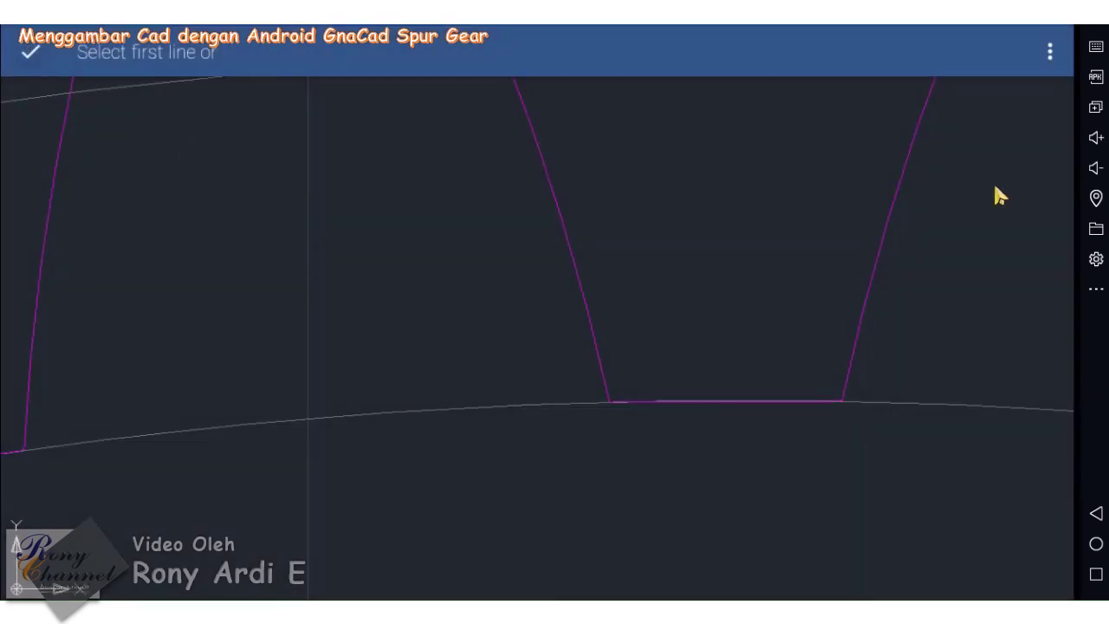
pyautogui.click(1044, 51)
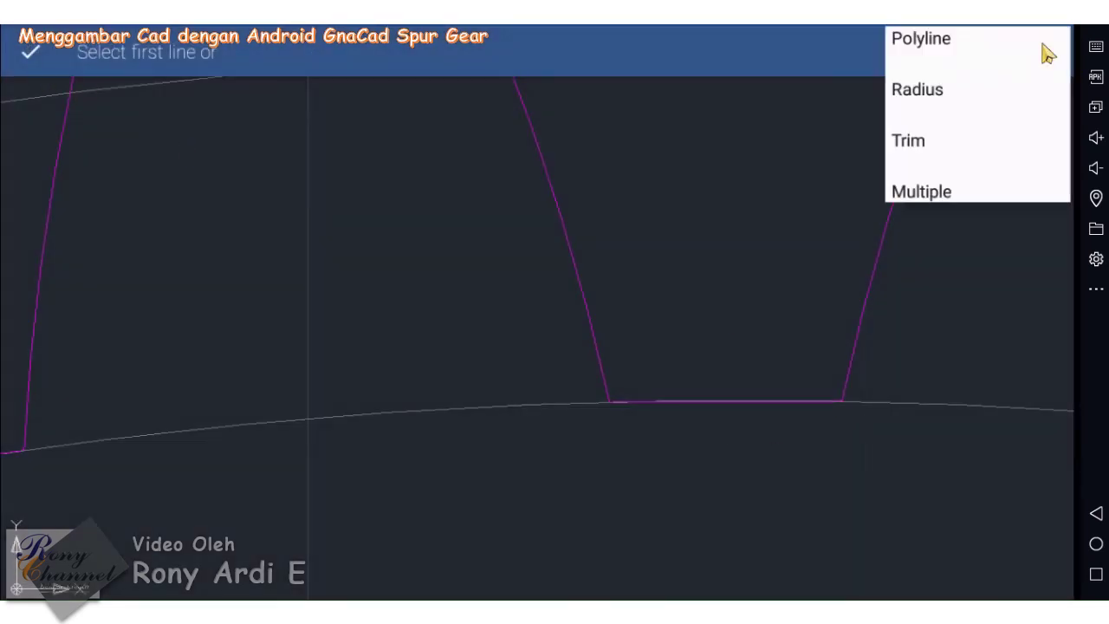
pyautogui.click(944, 90)
pyautogui.click(824, 387)
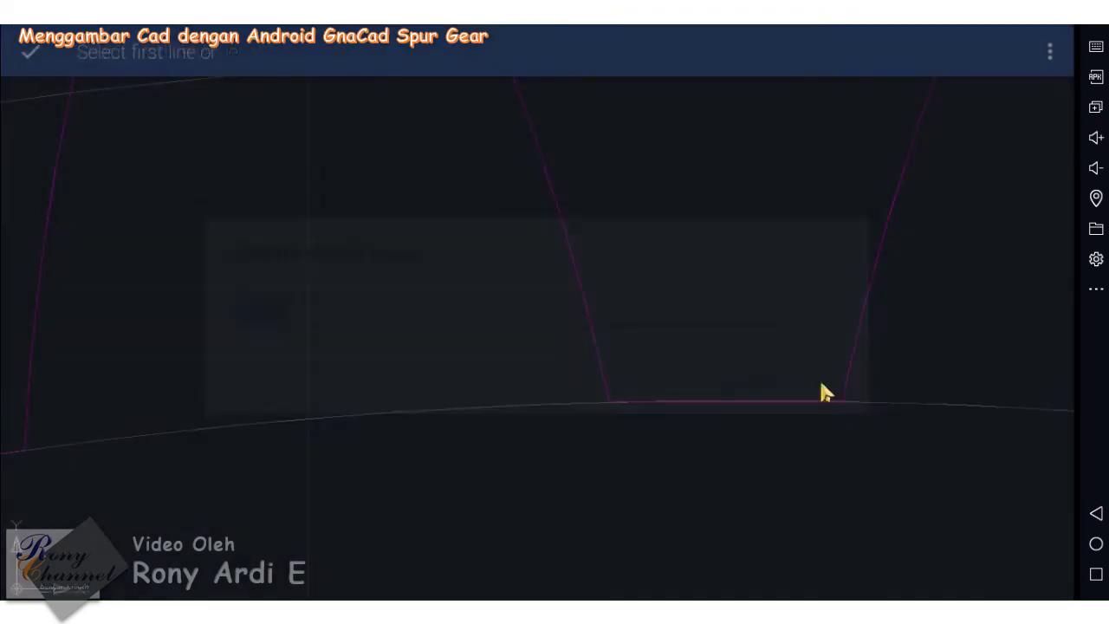
pyautogui.click(611, 402)
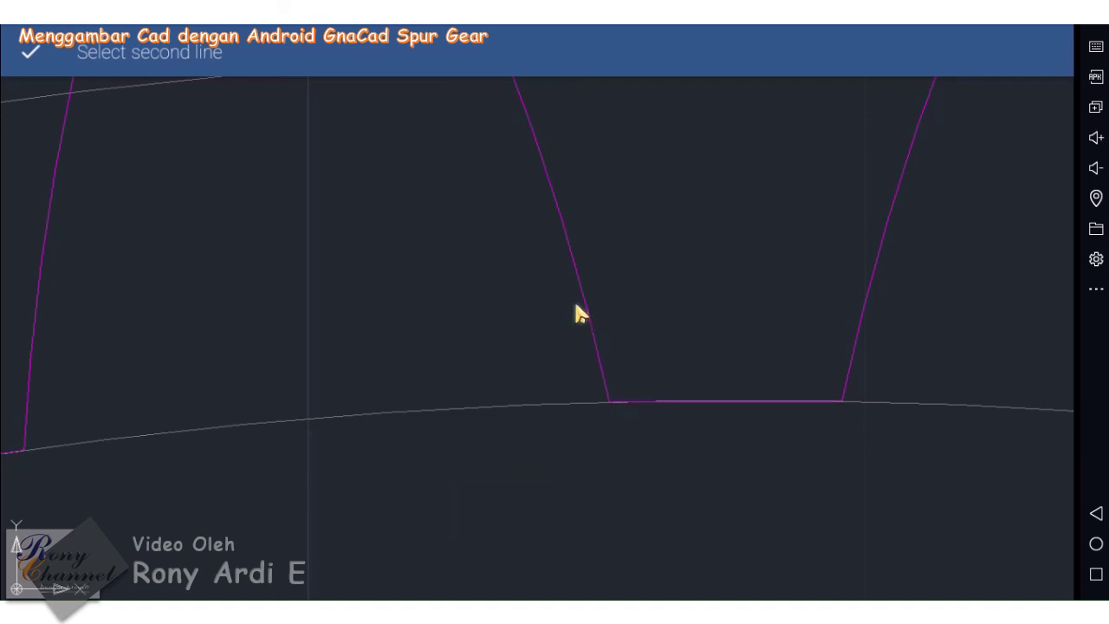
pyautogui.click(602, 383)
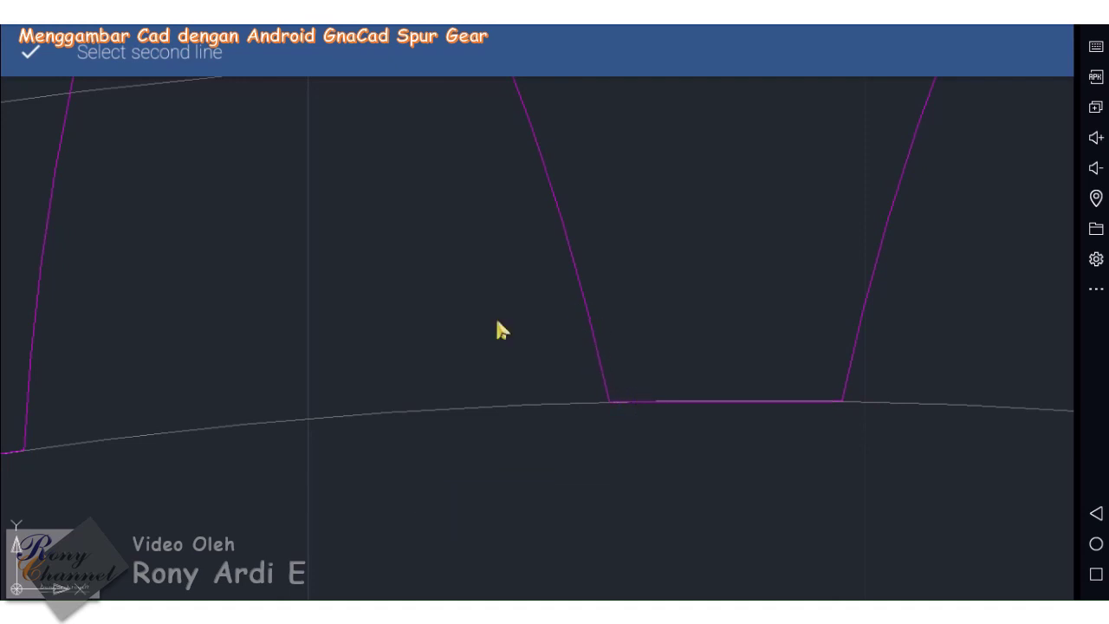
pyautogui.click(32, 54)
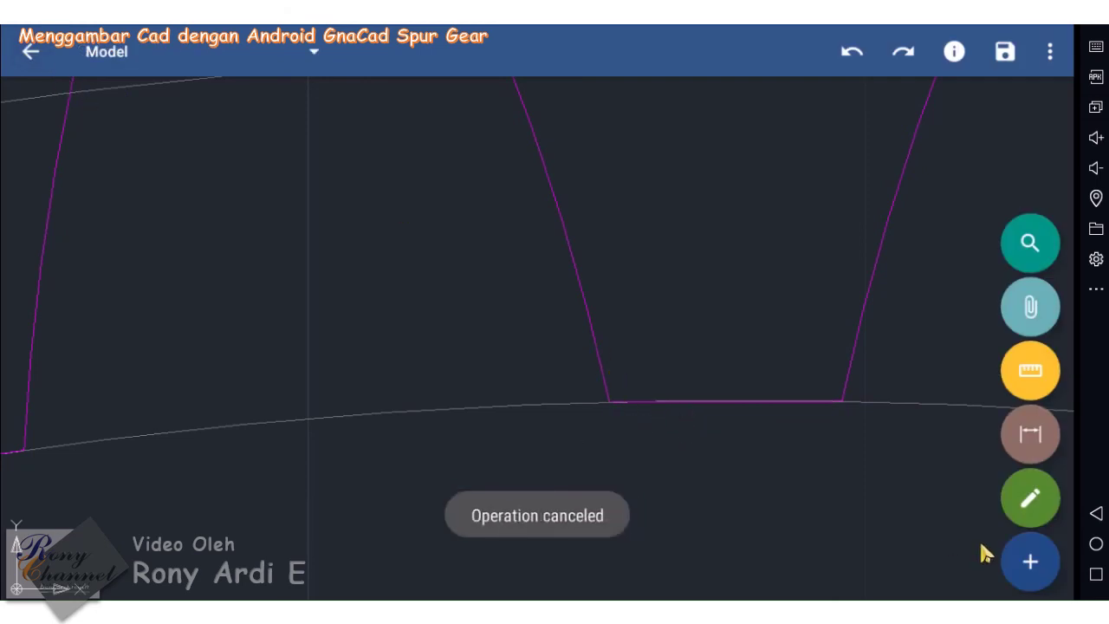
pyautogui.click(1026, 567)
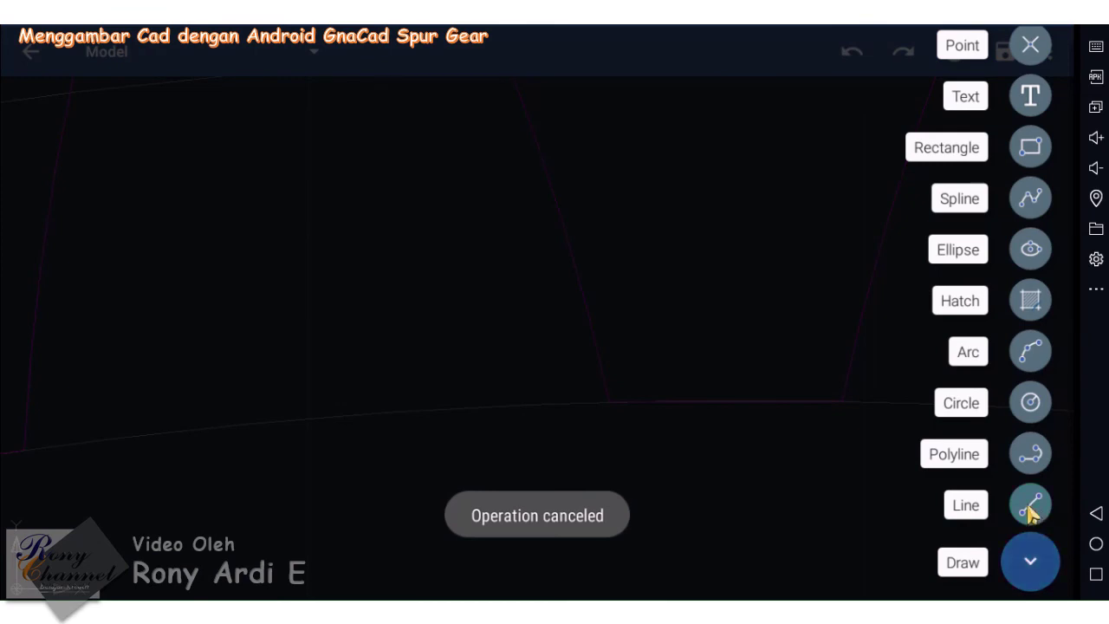
# - Draw a line from the tooth flank's midpoint to the tooth-root corner
pyautogui.click(1030, 505)
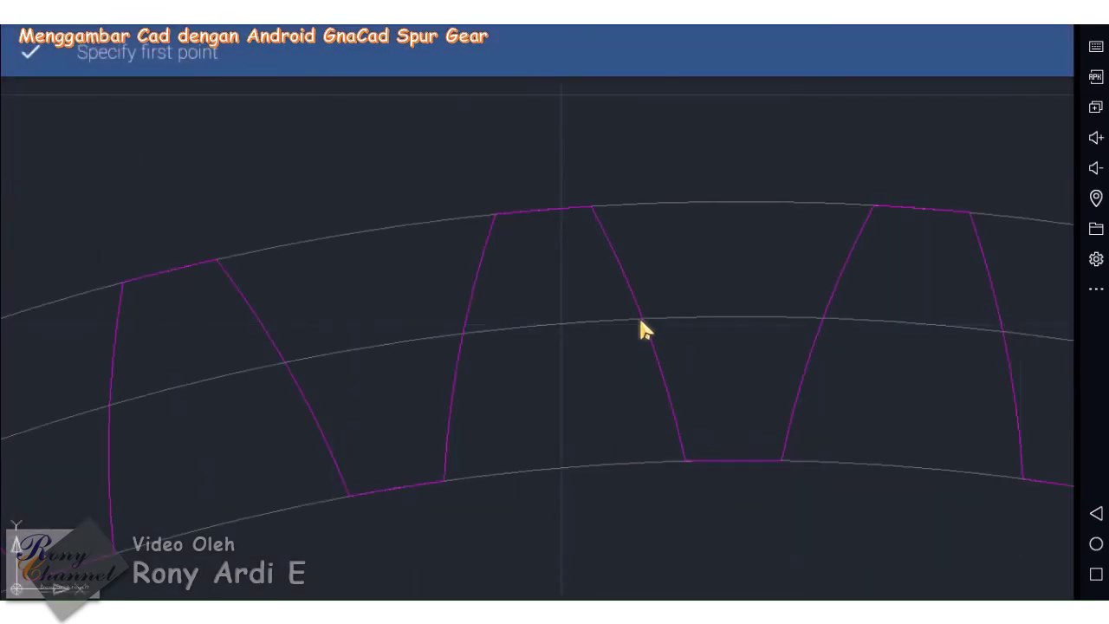
pyautogui.click(641, 329)
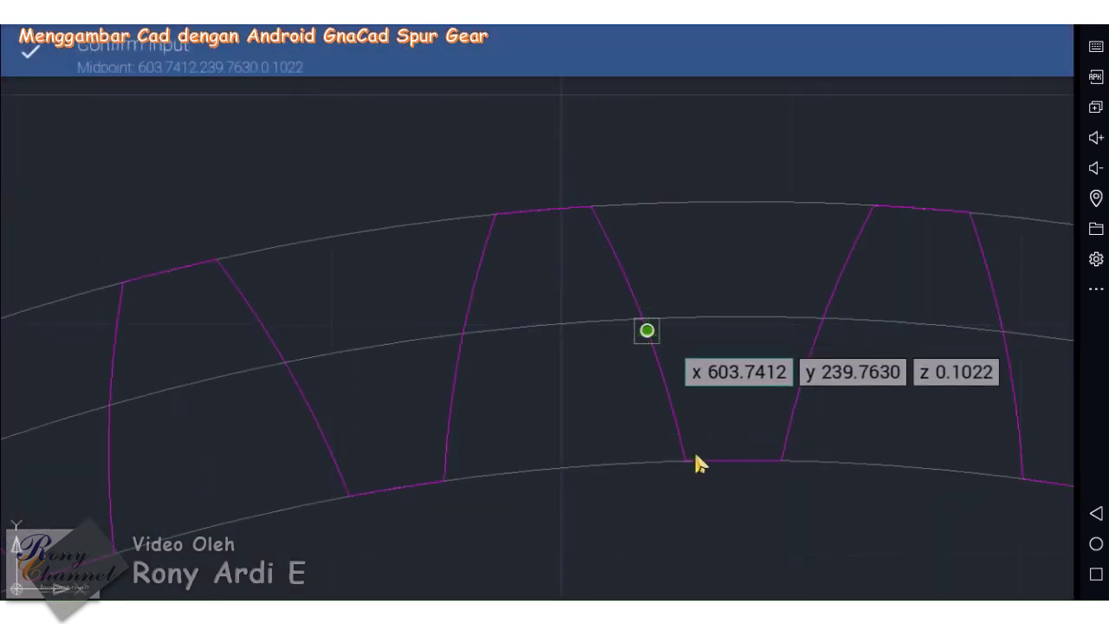
pyautogui.scroll(2, 694, 456)
pyautogui.scroll(2, 691, 459)
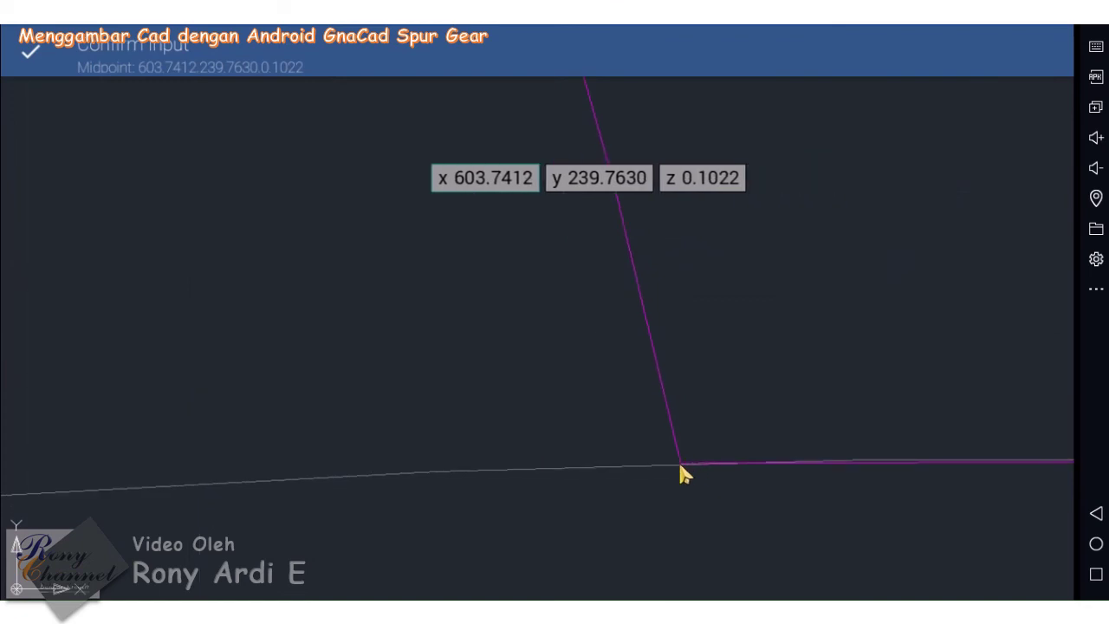
pyautogui.click(680, 461)
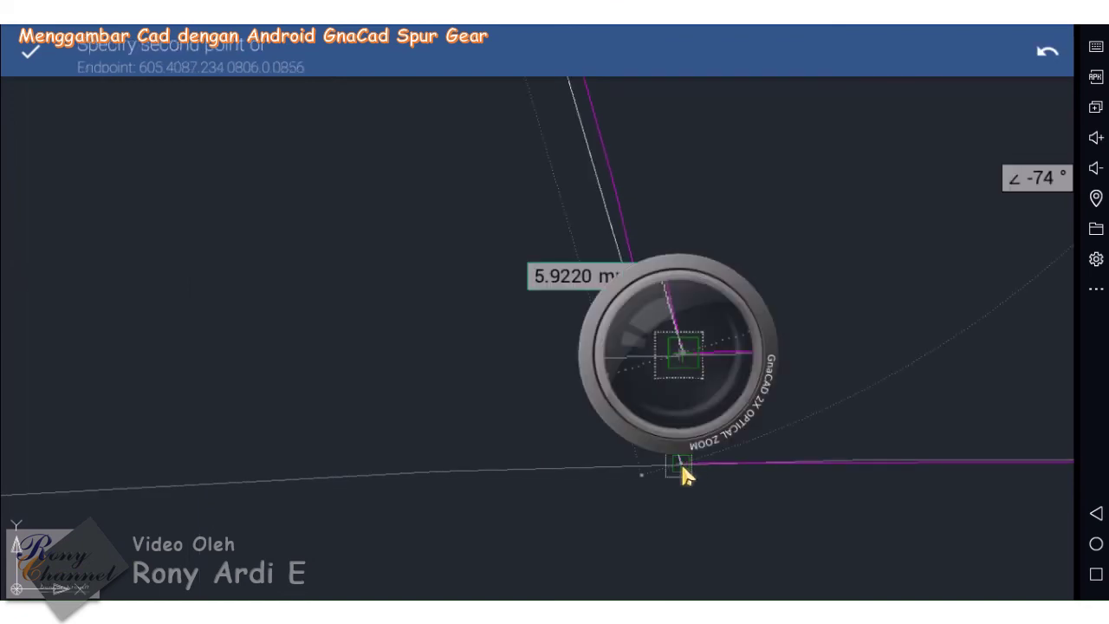
pyautogui.click(31, 52)
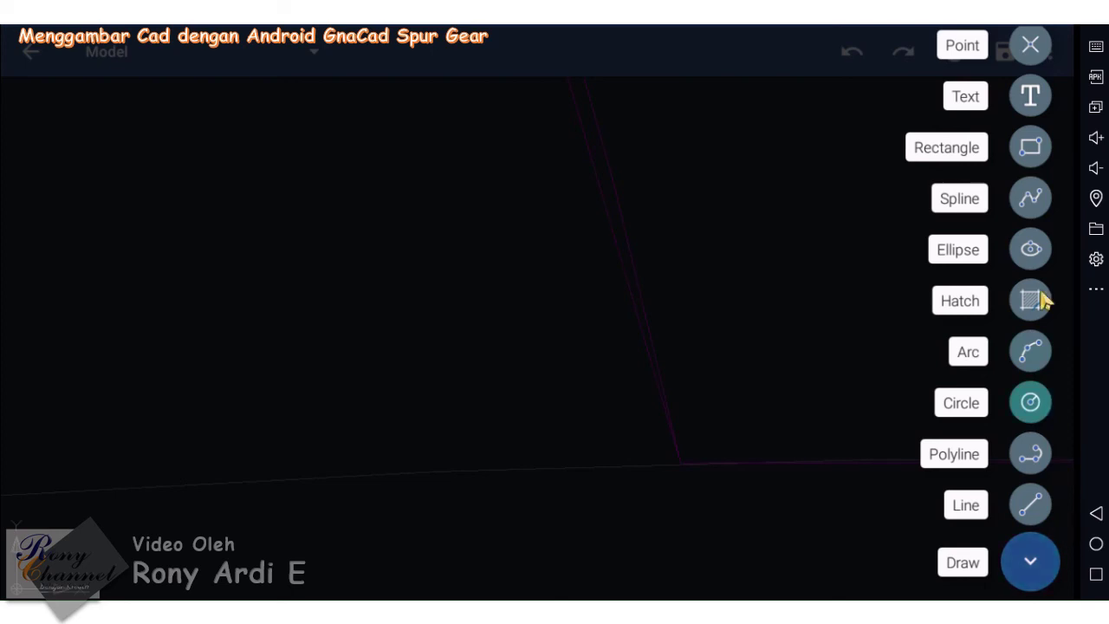
pyautogui.click(1037, 561)
pyautogui.click(1035, 585)
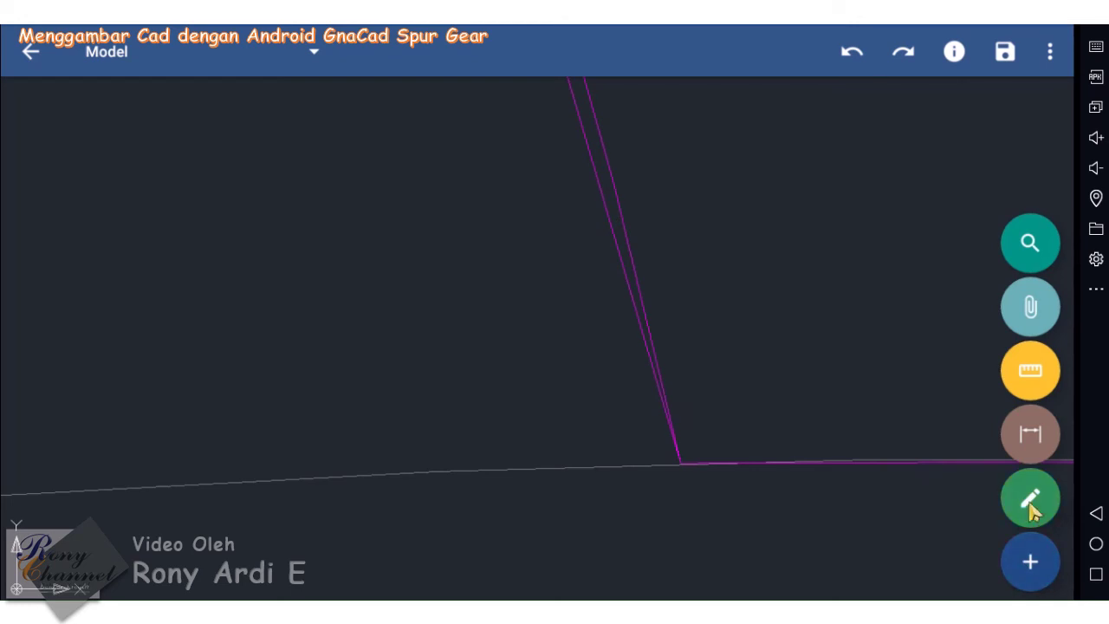
pyautogui.click(1030, 506)
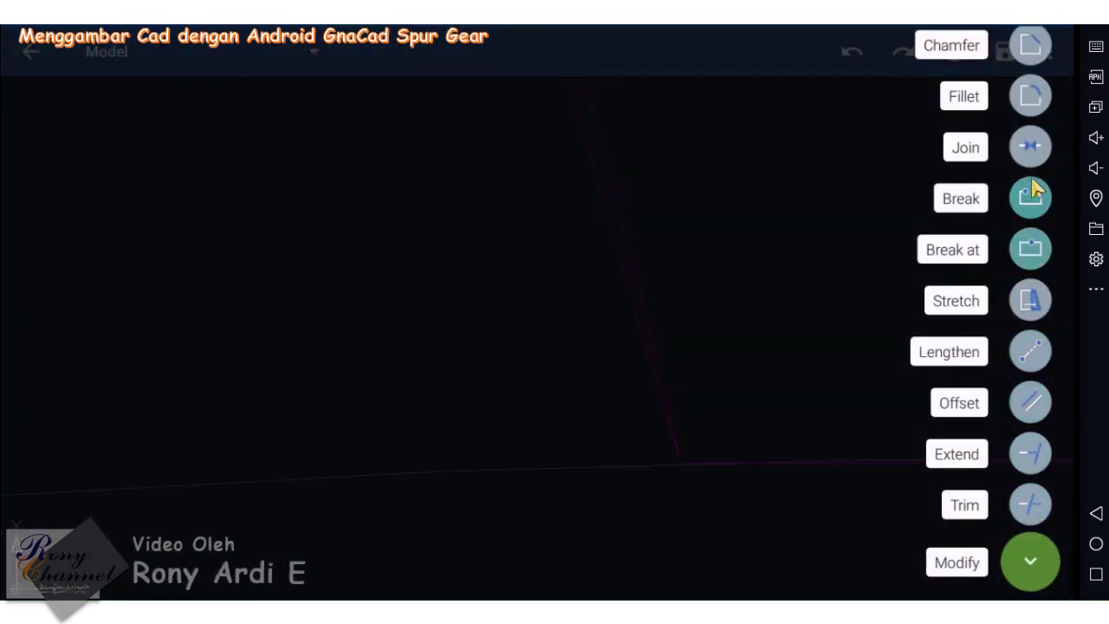
pyautogui.scroll(1, 1029, 317)
pyautogui.click(1030, 150)
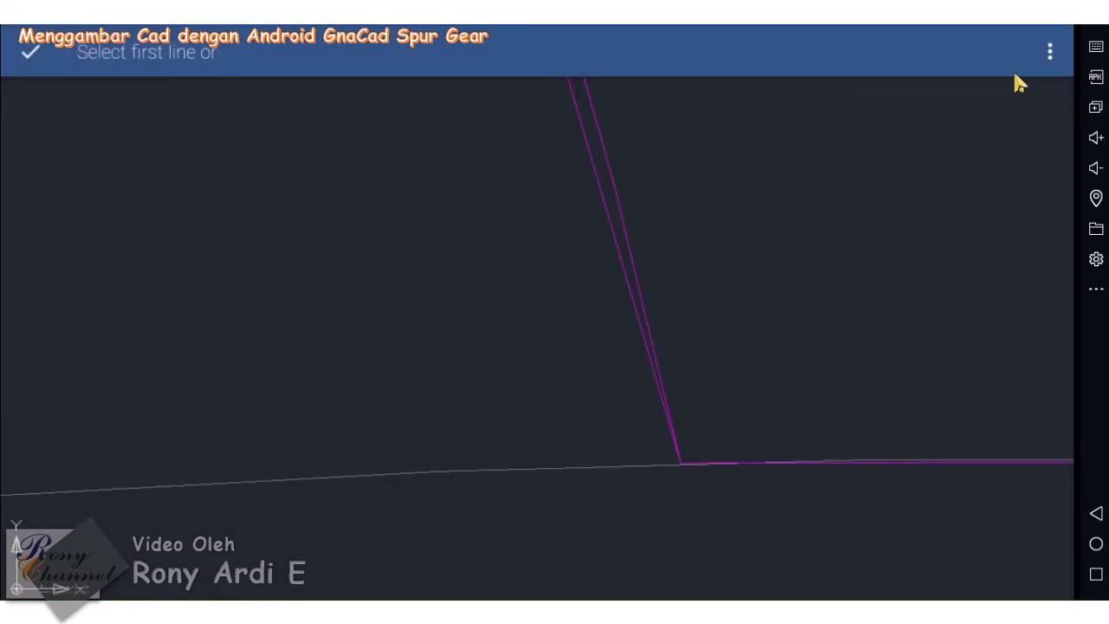
pyautogui.click(1051, 52)
pyautogui.click(909, 104)
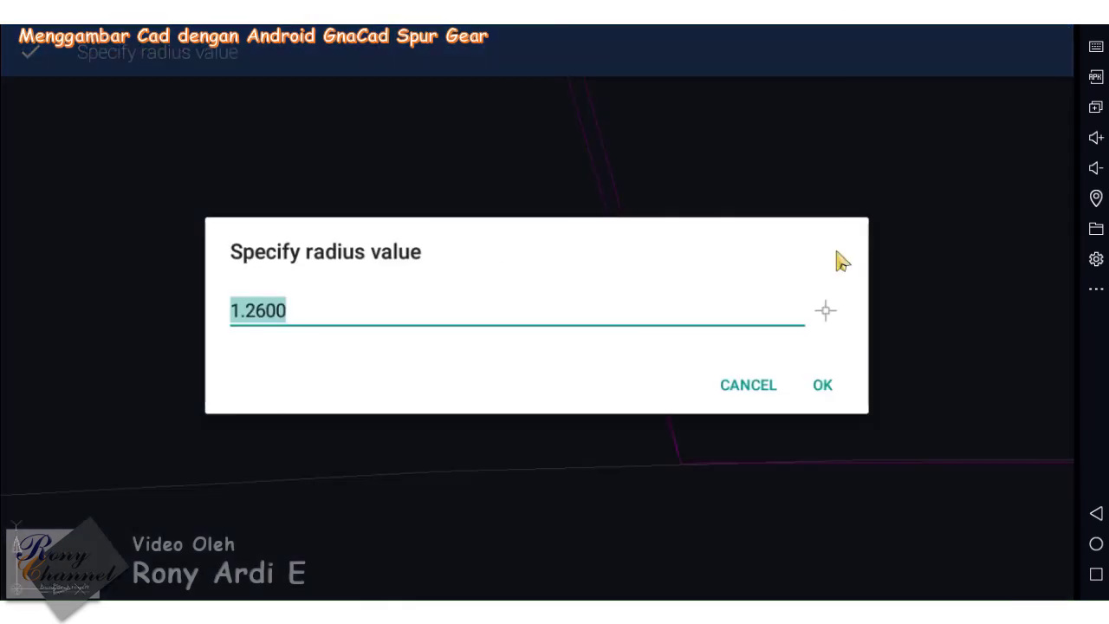
pyautogui.click(799, 389)
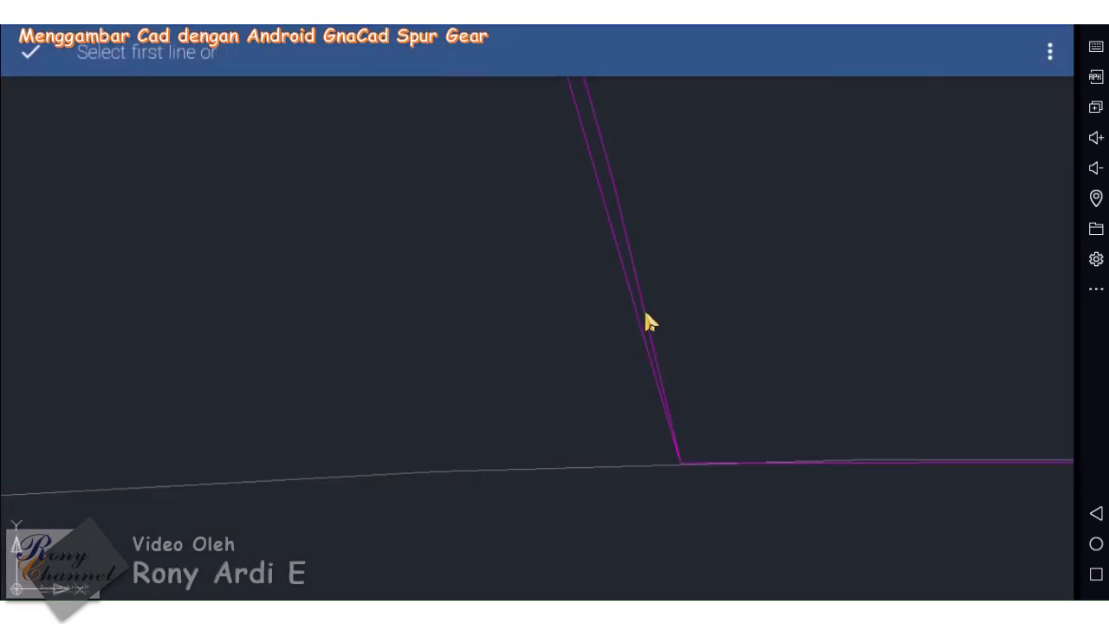
pyautogui.click(660, 336)
pyautogui.click(761, 462)
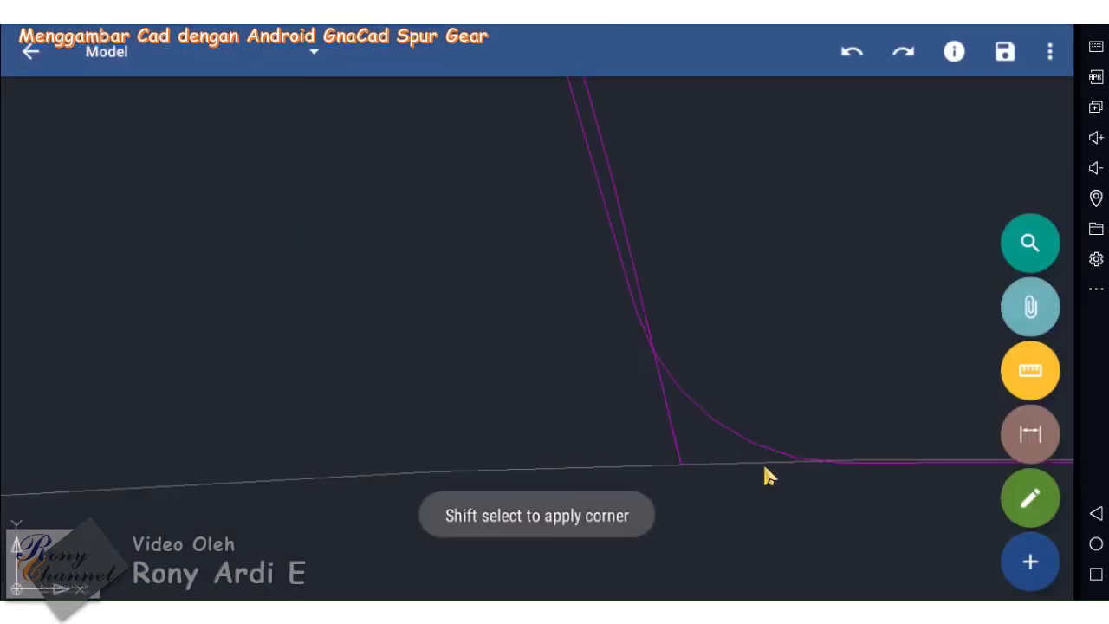
pyautogui.scroll(-1, 579, 407)
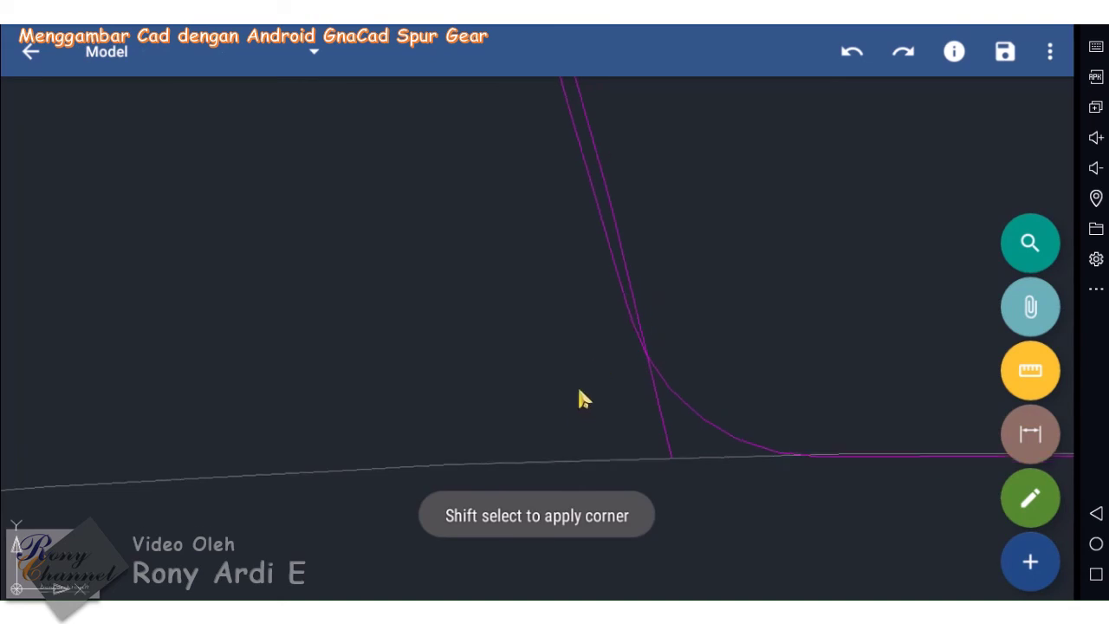
pyautogui.scroll(-2, 520, 381)
pyautogui.scroll(-2, 459, 399)
pyautogui.scroll(-2, 520, 437)
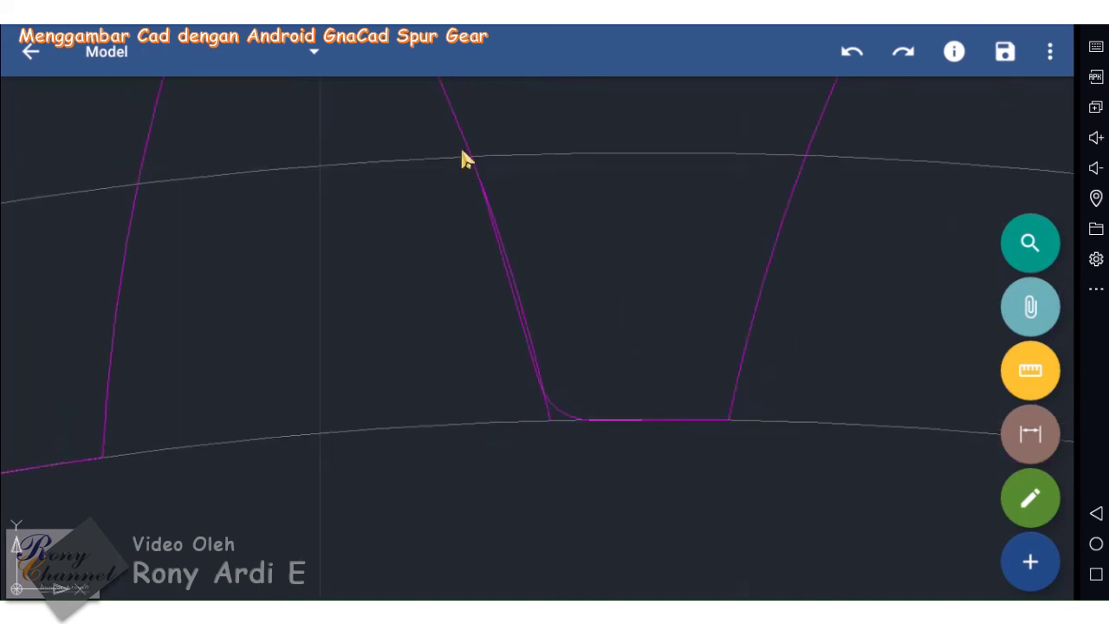
pyautogui.click(34, 59)
pyautogui.click(285, 368)
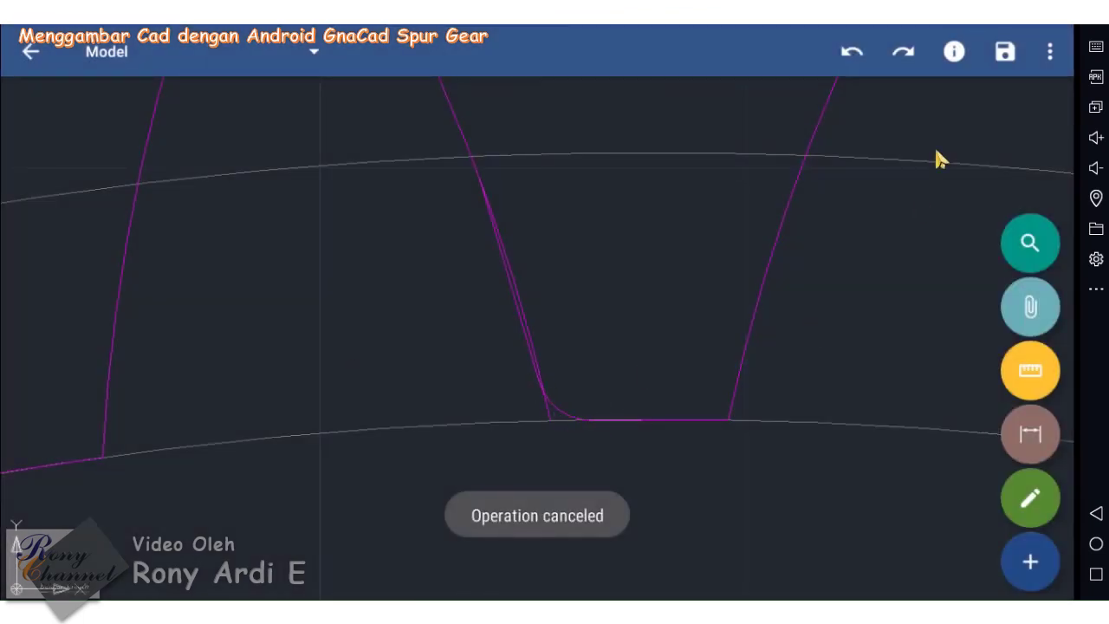
pyautogui.scroll(2, 701, 463)
# - Undo the tooth-root fillet and helper line, then zoom out to show both gears
pyautogui.click(852, 53)
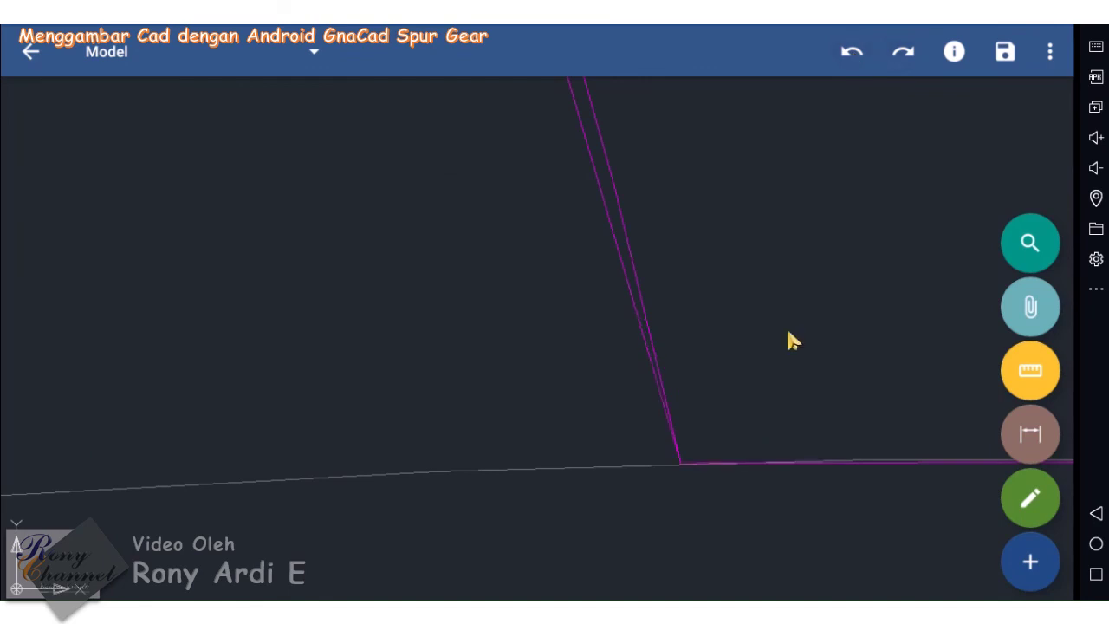
pyautogui.click(852, 53)
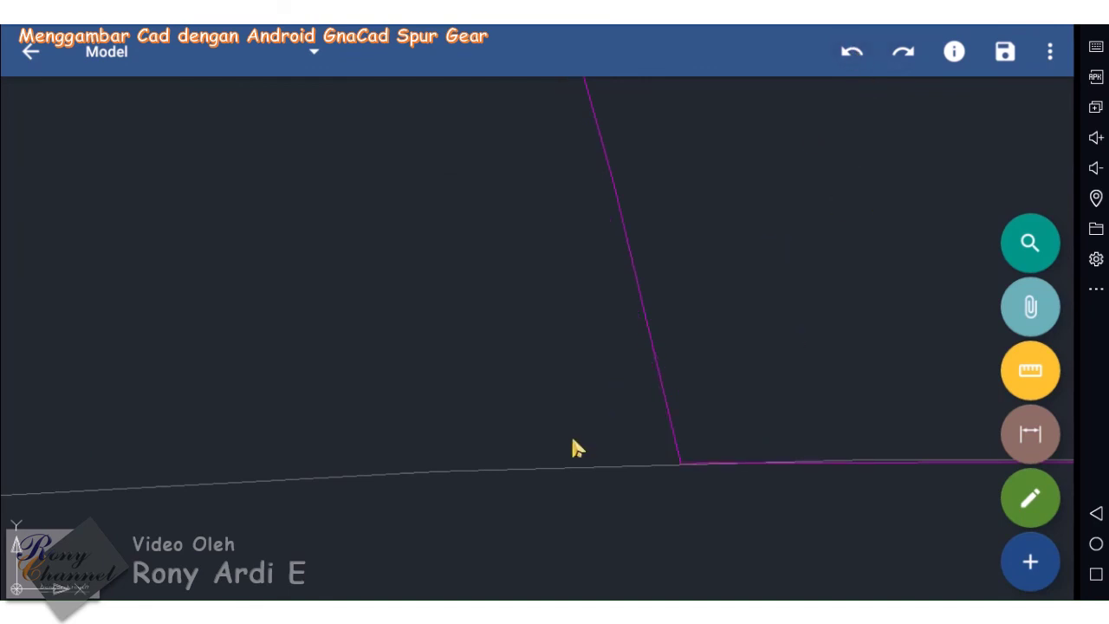
pyautogui.scroll(-1, 624, 421)
pyautogui.scroll(-2, 658, 413)
pyautogui.scroll(-2, 603, 421)
pyautogui.scroll(-2, 667, 368)
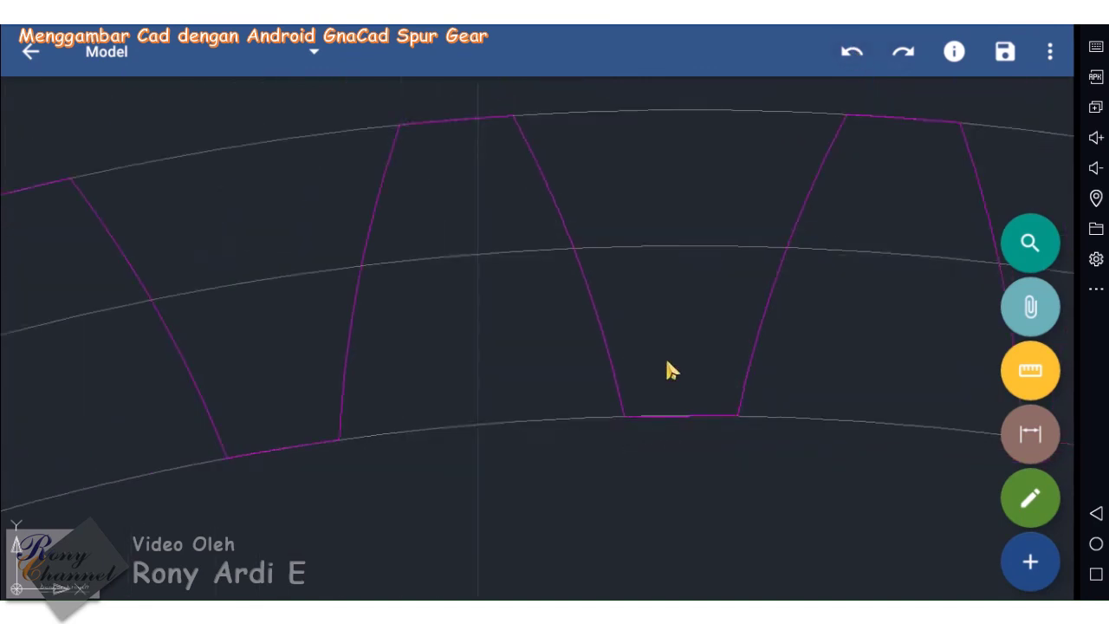
pyautogui.scroll(-2, 660, 251)
pyautogui.scroll(-2, 672, 176)
pyautogui.scroll(-2, 735, 158)
pyautogui.scroll(-3, 786, 168)
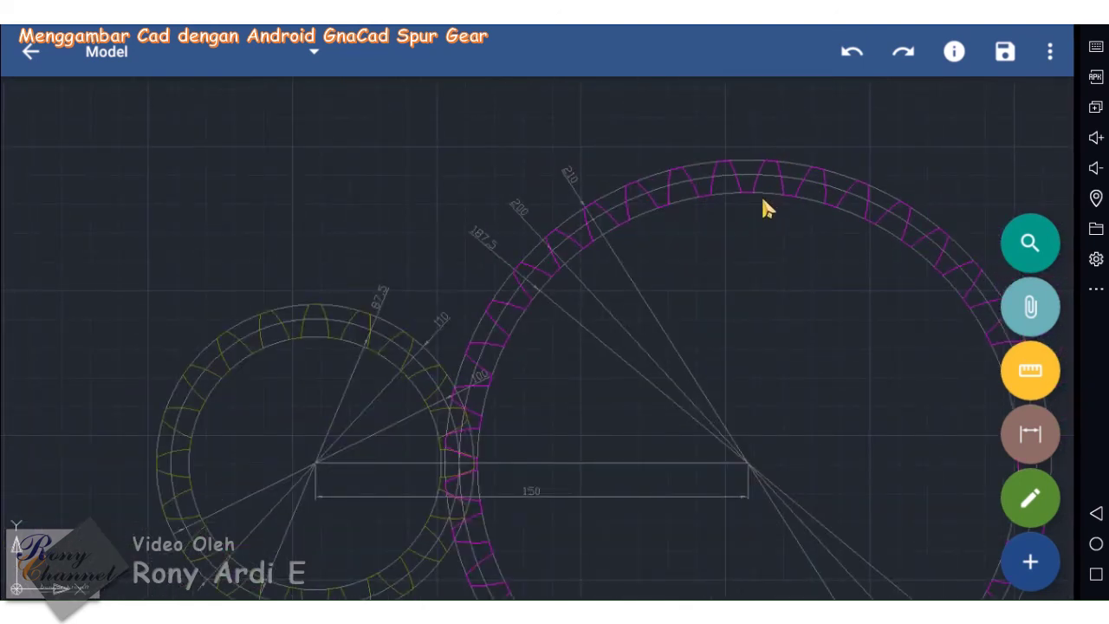
pyautogui.moveTo(739, 358); pyautogui.dragTo(730, 286)
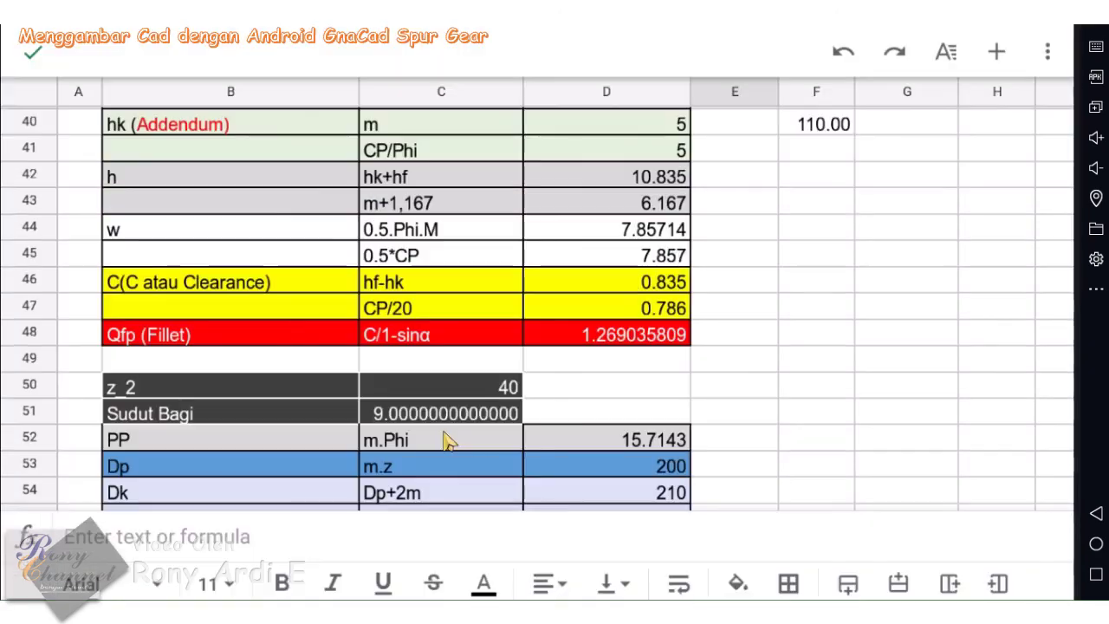
pyautogui.scroll(2, 445, 440)
pyautogui.scroll(4, 632, 481)
# - Change the module in C19 to 8
pyautogui.scroll(3, 690, 195)
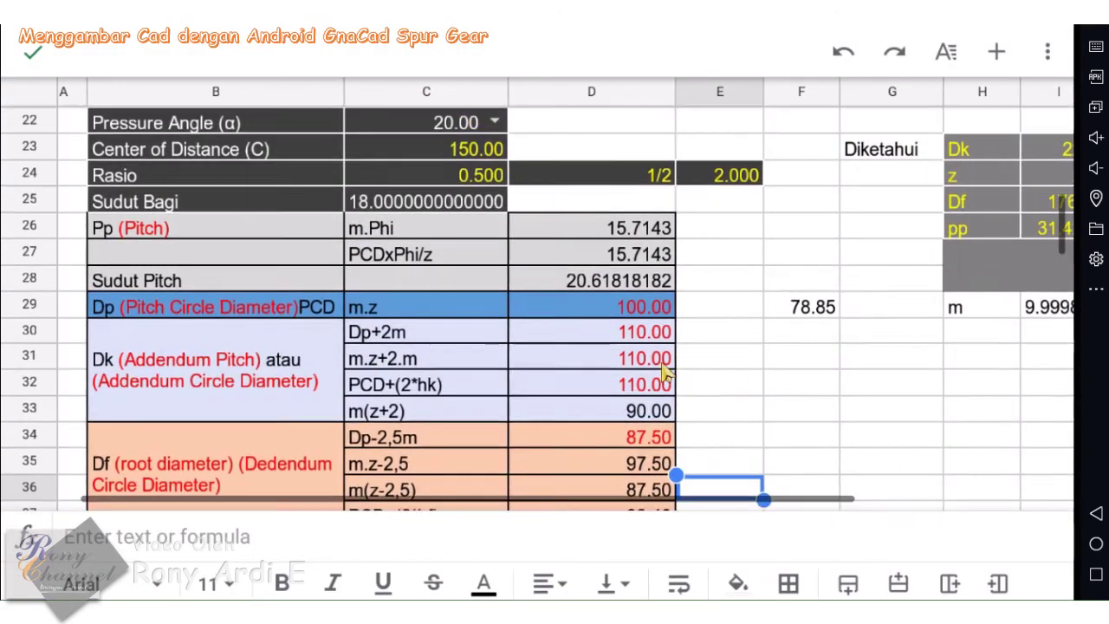
pyautogui.click(719, 247)
pyautogui.click(864, 260)
pyautogui.scroll(3, 723, 395)
pyautogui.scroll(-1, 723, 394)
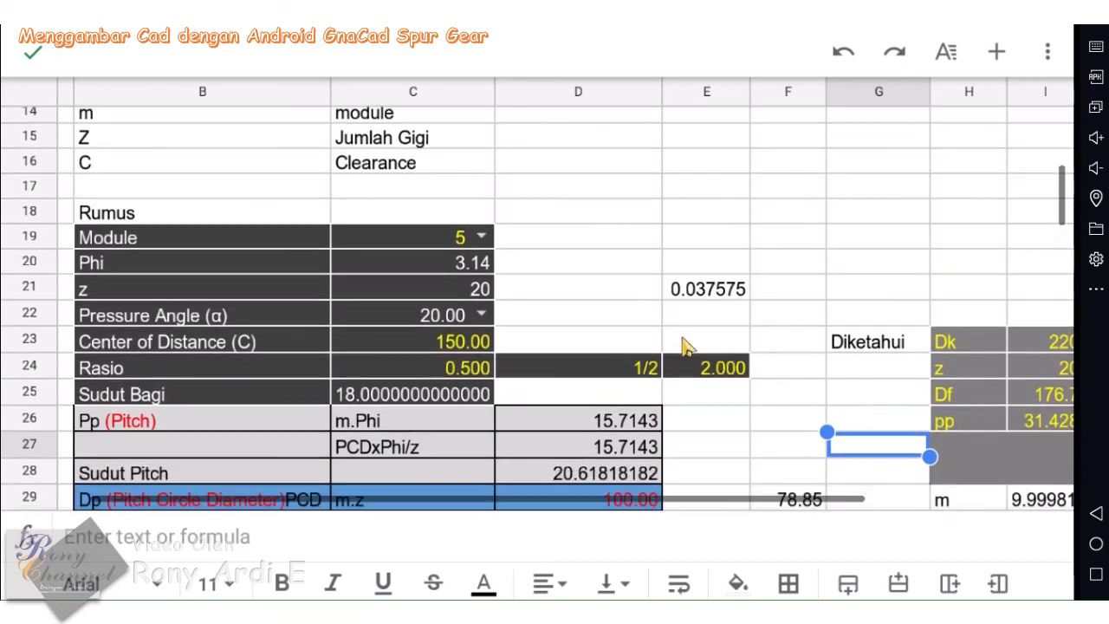
pyautogui.click(475, 241)
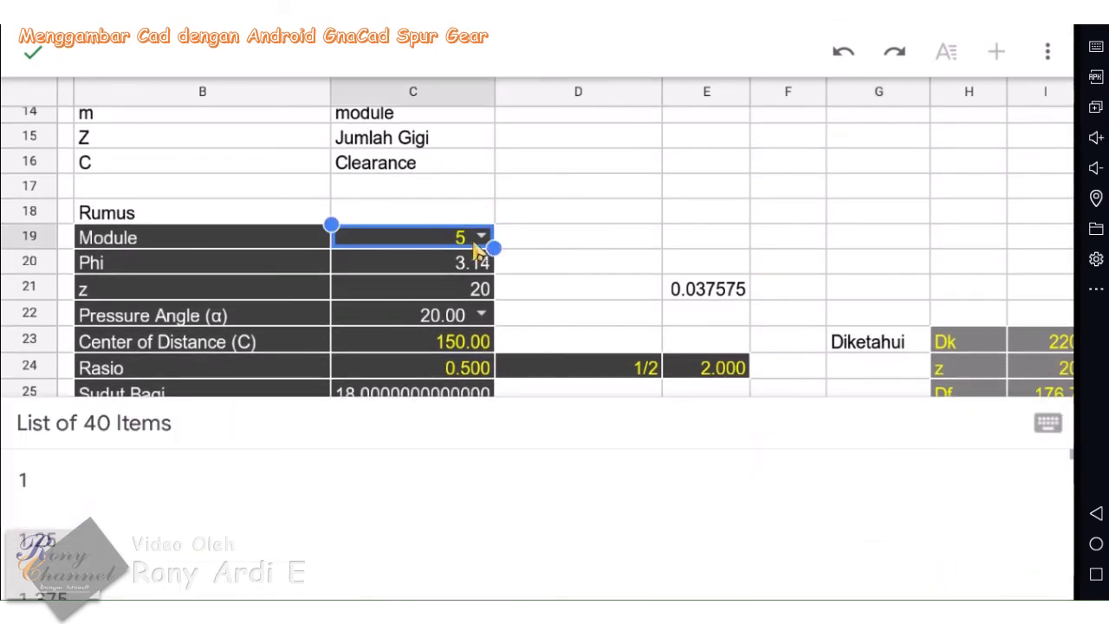
pyautogui.moveTo(147, 485); pyautogui.dragTo(163, 425)
pyautogui.moveTo(156, 546); pyautogui.dragTo(154, 442)
pyautogui.moveTo(112, 494); pyautogui.dragTo(119, 465)
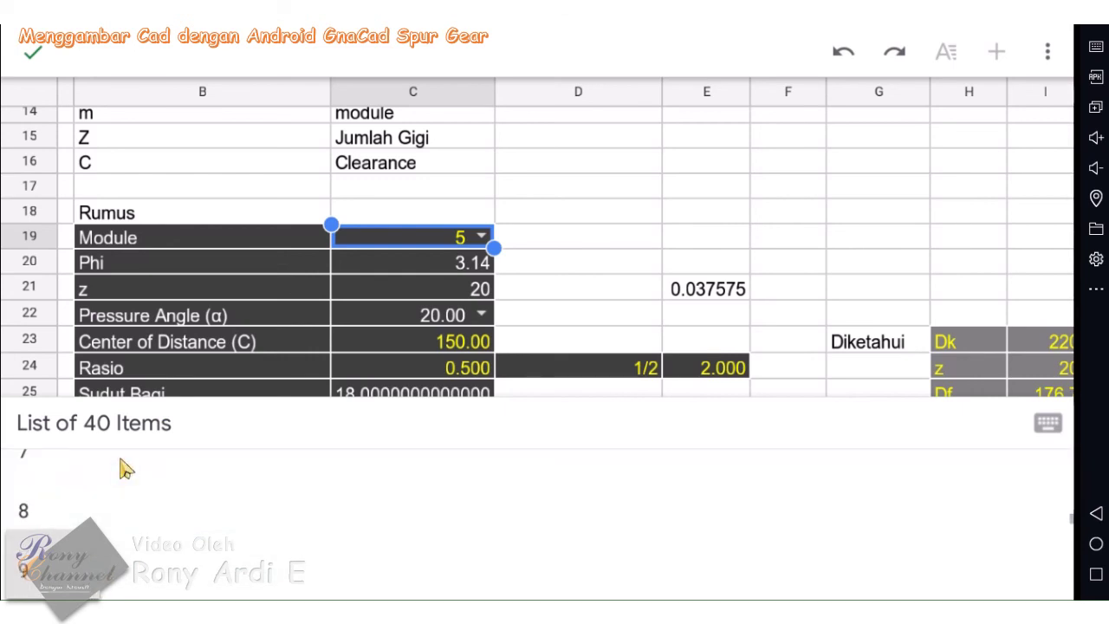
pyautogui.click(78, 519)
# - Set the pressure angle in C22 to 14.5
pyautogui.click(656, 218)
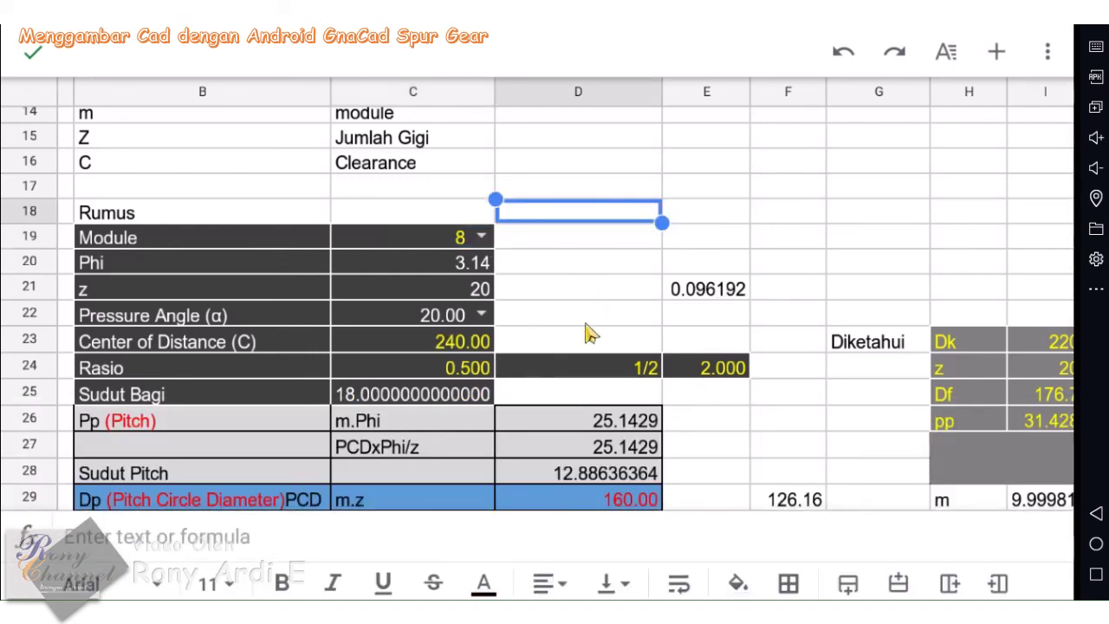
pyautogui.click(481, 317)
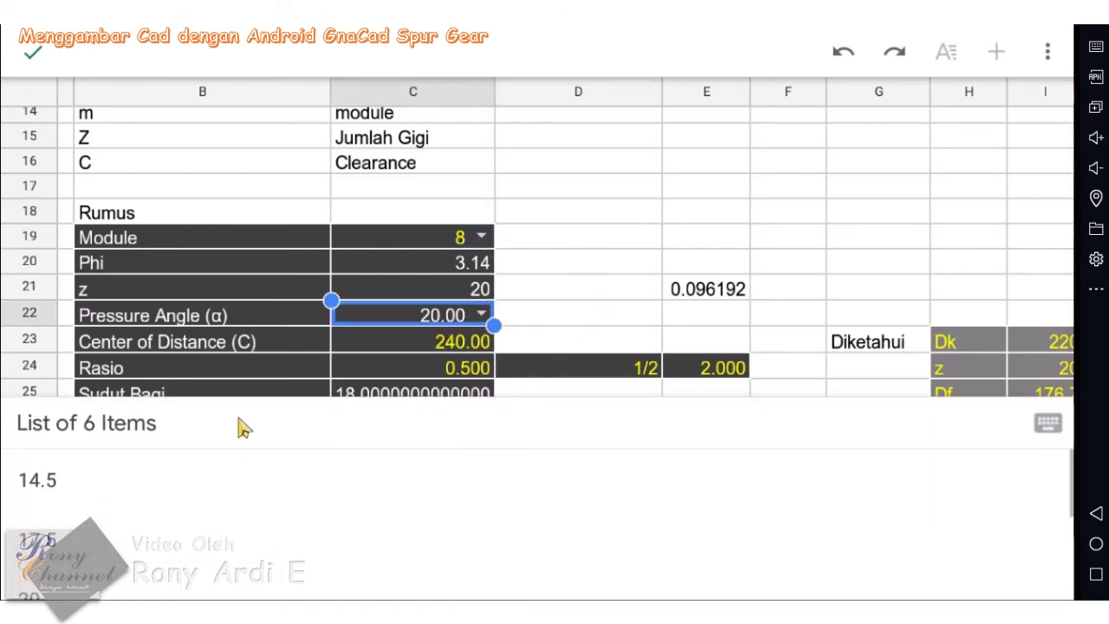
pyautogui.click(44, 489)
pyautogui.click(601, 186)
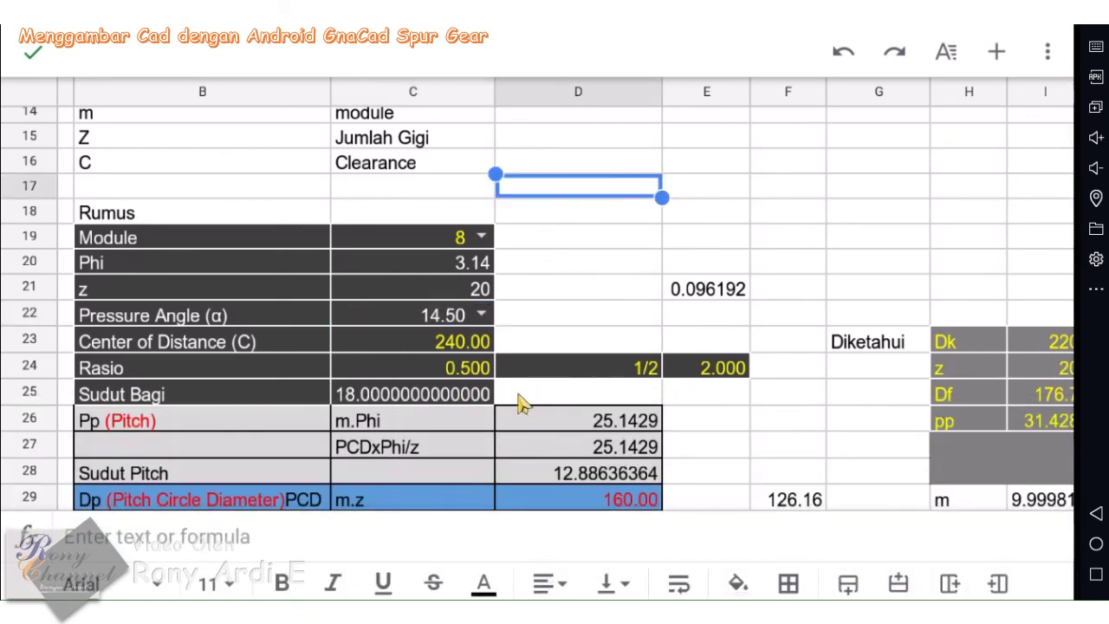
pyautogui.moveTo(520, 403); pyautogui.dragTo(515, 251)
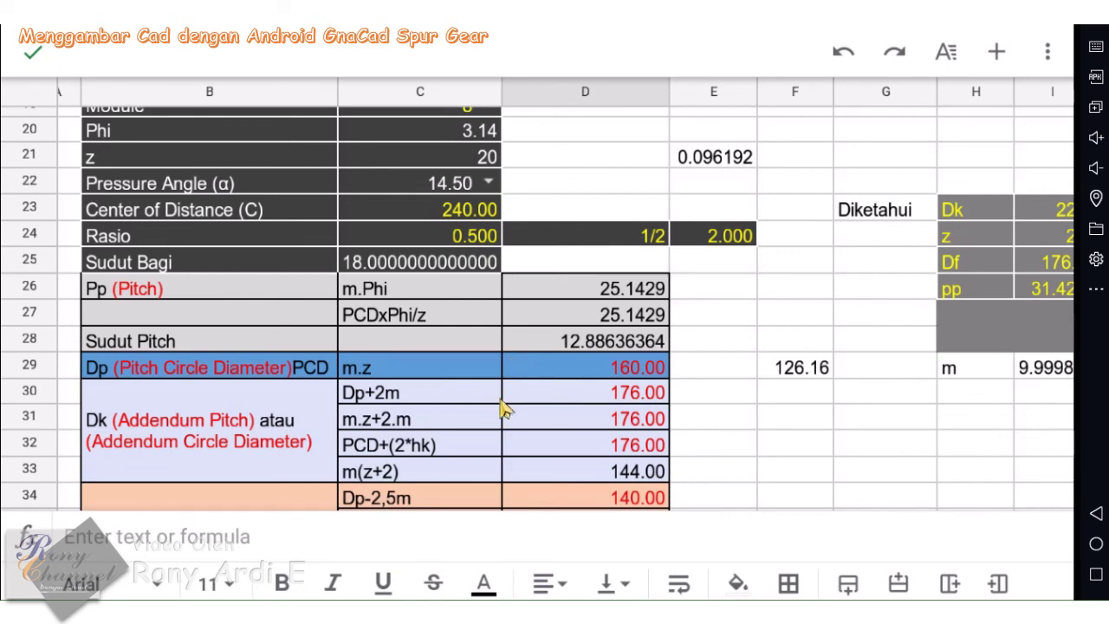
pyautogui.moveTo(503, 407); pyautogui.dragTo(461, 260)
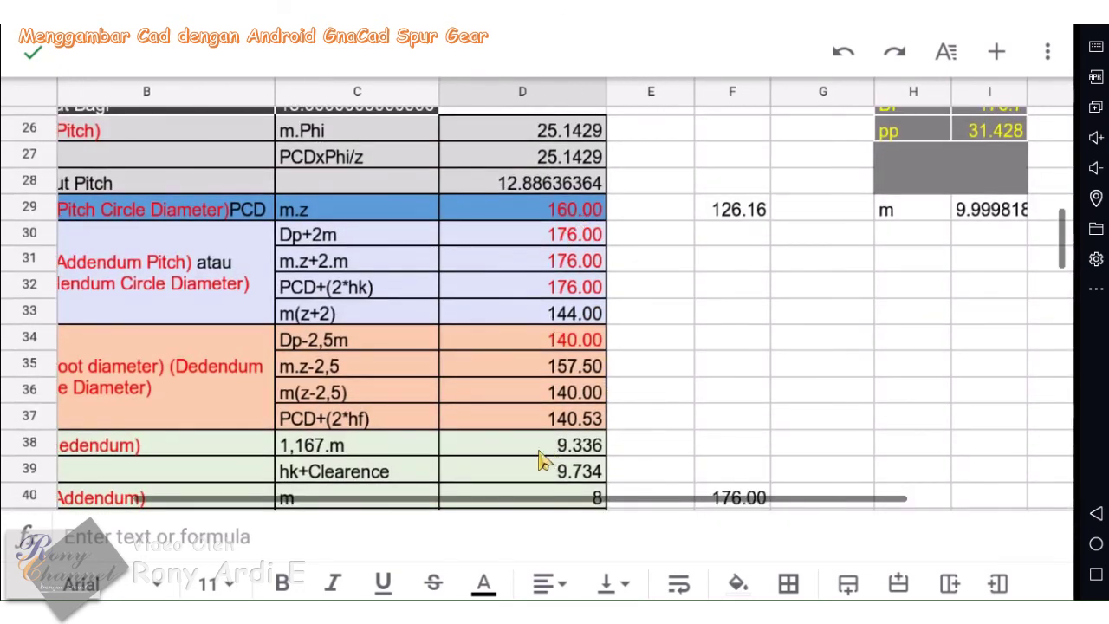
pyautogui.moveTo(537, 459); pyautogui.dragTo(540, 205)
pyautogui.moveTo(545, 389)
pyautogui.mouseDown()
pyautogui.moveTo(532, 312)
pyautogui.moveTo(638, 341)
pyautogui.moveTo(673, 319)
pyautogui.mouseUp()
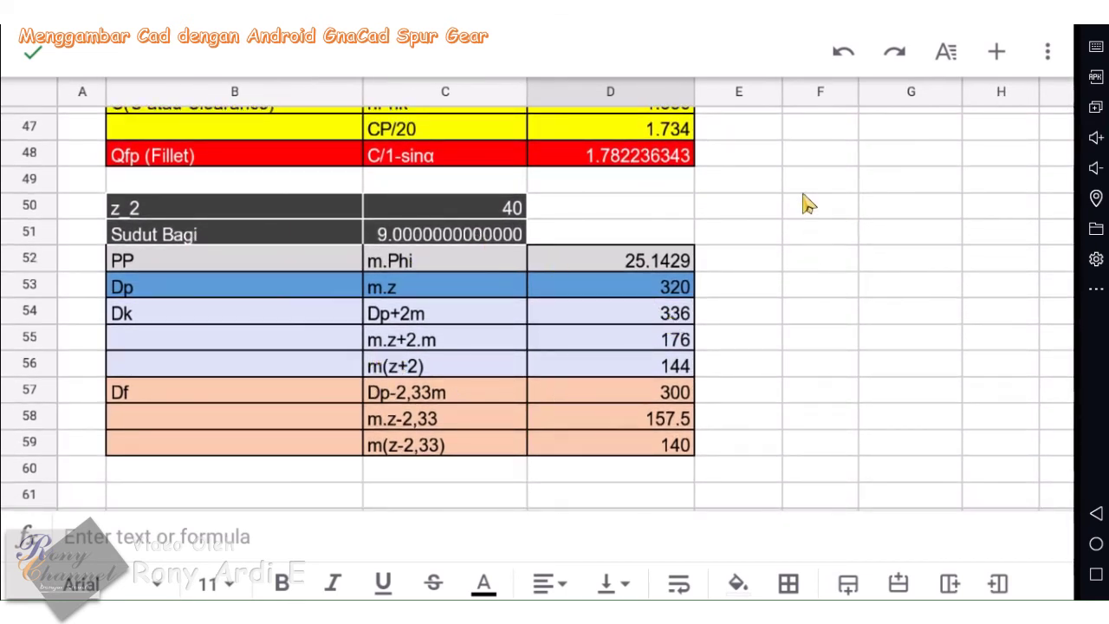
pyautogui.moveTo(805, 204); pyautogui.dragTo(797, 223)
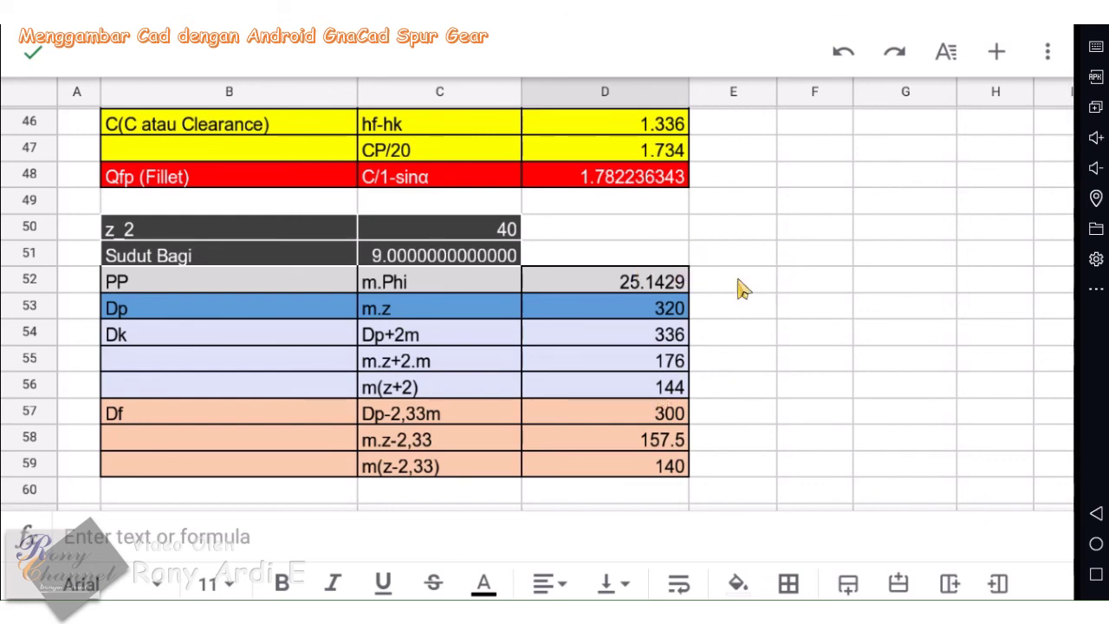
pyautogui.moveTo(745, 234); pyautogui.dragTo(638, 396)
pyautogui.moveTo(730, 237); pyautogui.dragTo(616, 416)
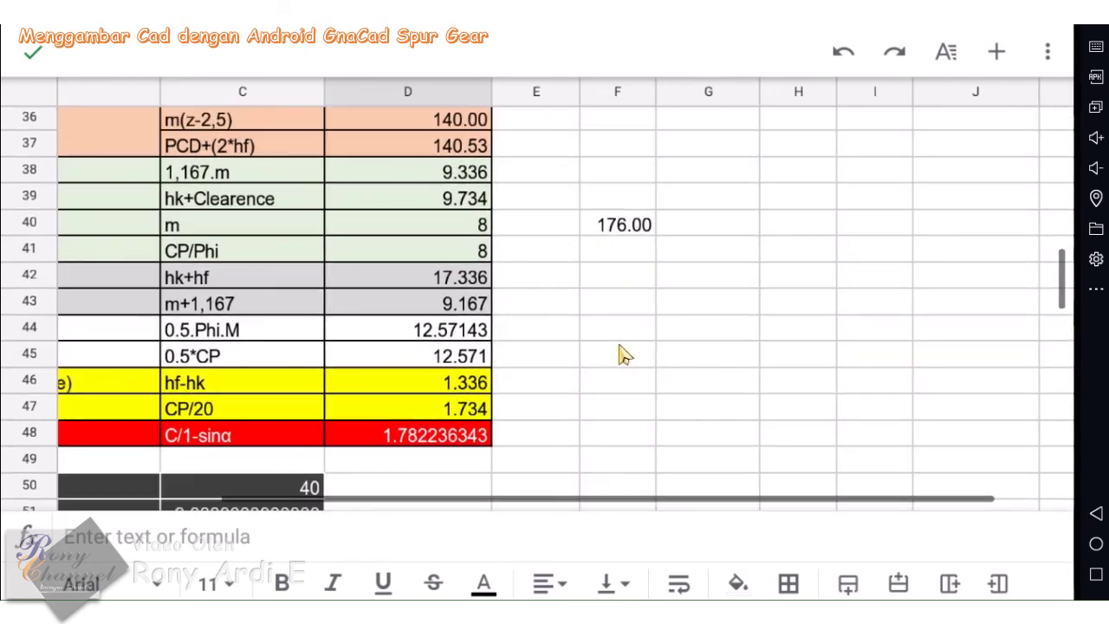
pyautogui.moveTo(622, 364); pyautogui.dragTo(693, 421)
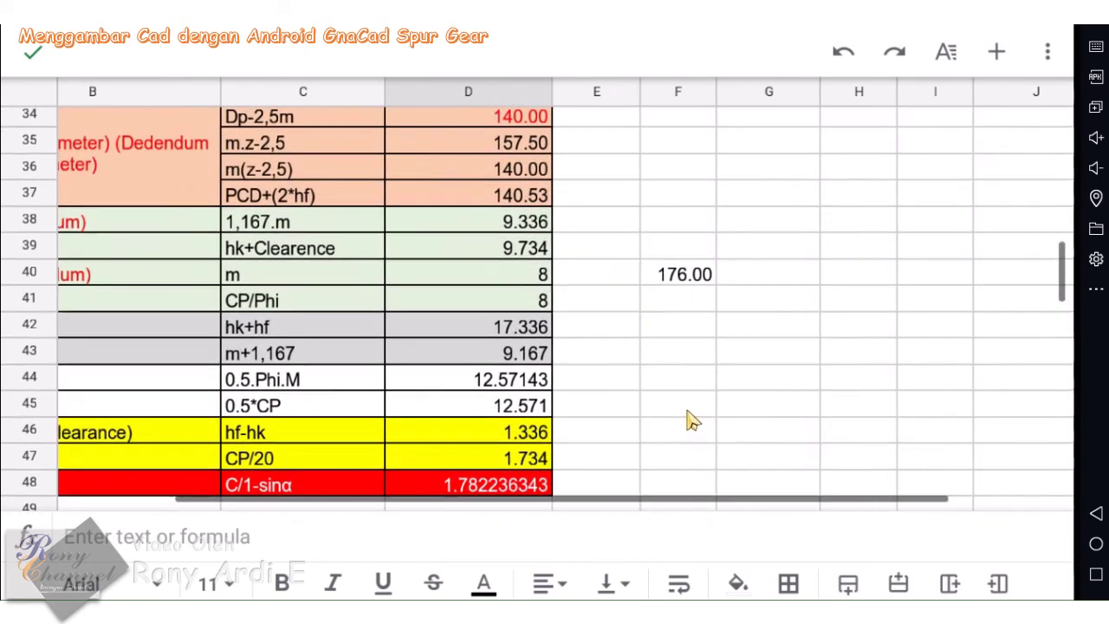
pyautogui.moveTo(709, 194); pyautogui.dragTo(737, 376)
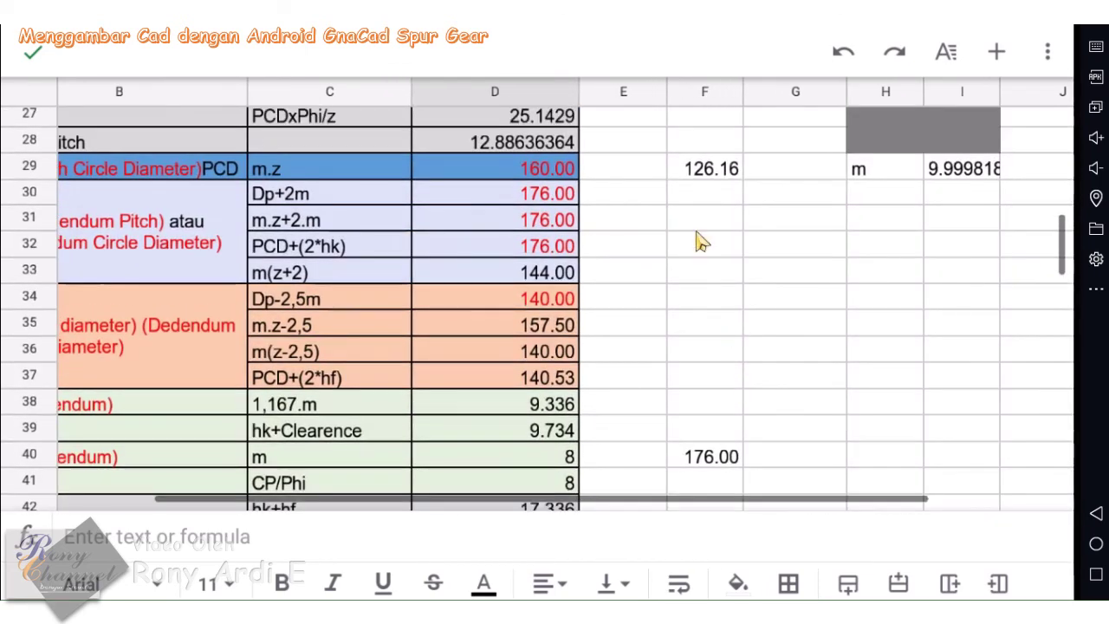
pyautogui.moveTo(700, 240)
pyautogui.mouseDown()
pyautogui.moveTo(708, 416)
pyautogui.moveTo(724, 331)
pyautogui.moveTo(721, 395)
pyautogui.moveTo(762, 371)
pyautogui.moveTo(584, 361)
pyautogui.mouseUp()
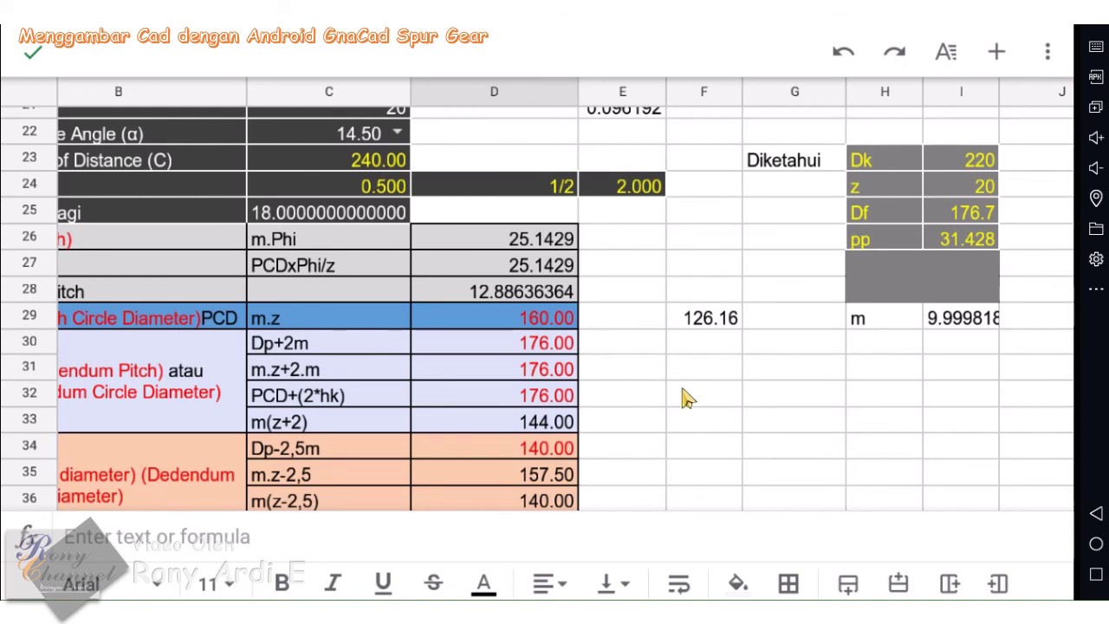
pyautogui.moveTo(685, 398)
pyautogui.mouseDown()
pyautogui.moveTo(668, 371)
pyautogui.moveTo(638, 237)
pyautogui.mouseUp()
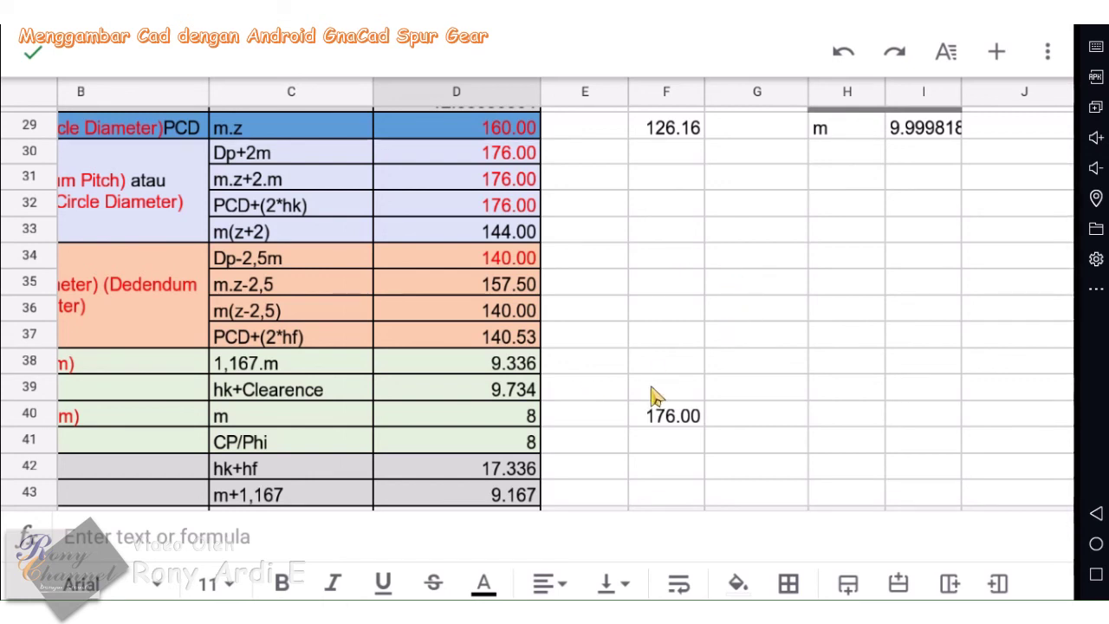
pyautogui.moveTo(629, 349)
pyautogui.mouseDown()
pyautogui.moveTo(747, 401)
pyautogui.moveTo(688, 347)
pyautogui.mouseUp()
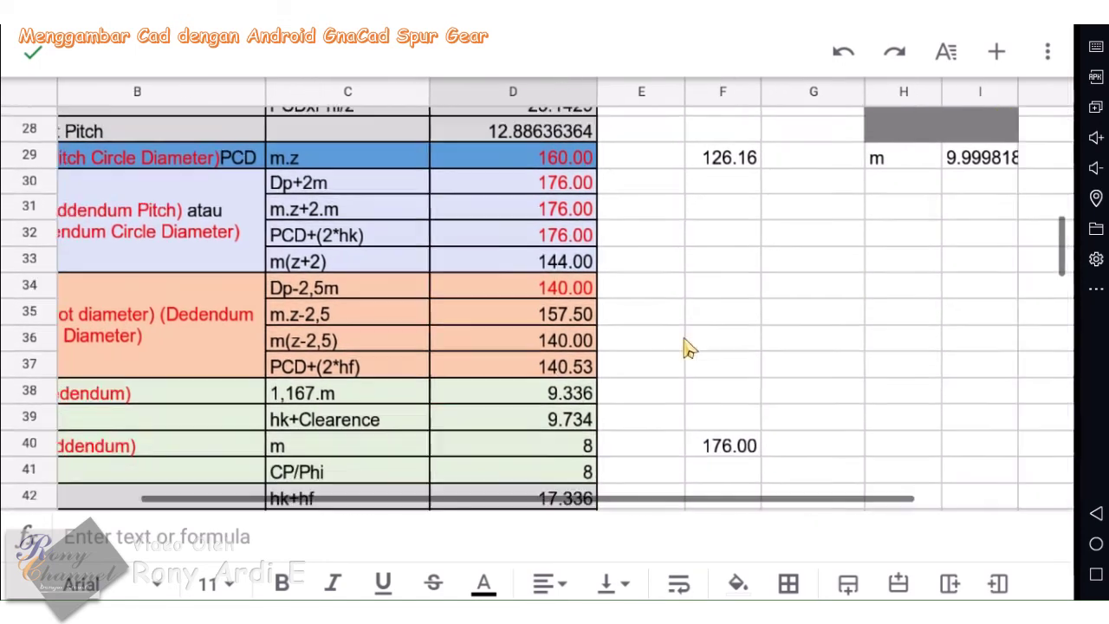
pyautogui.moveTo(809, 247); pyautogui.dragTo(706, 441)
pyautogui.moveTo(747, 287); pyautogui.dragTo(772, 312)
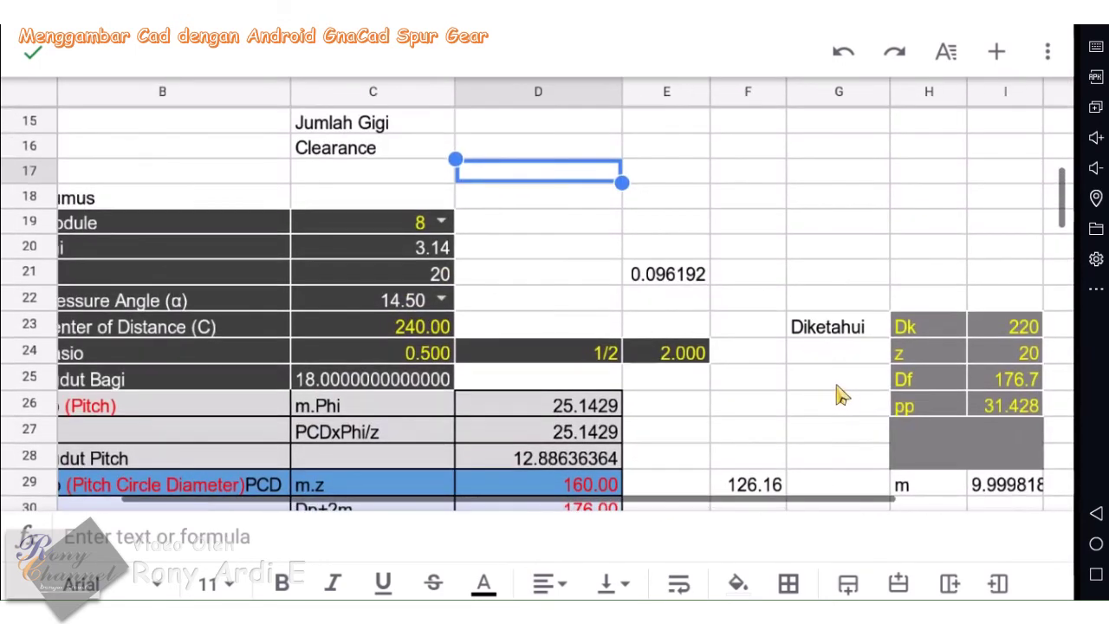
pyautogui.moveTo(774, 226)
pyautogui.mouseDown()
pyautogui.moveTo(817, 346)
pyautogui.moveTo(752, 298)
pyautogui.mouseUp()
pyautogui.scroll(-2, 752, 298)
pyautogui.scroll(-2, 735, 312)
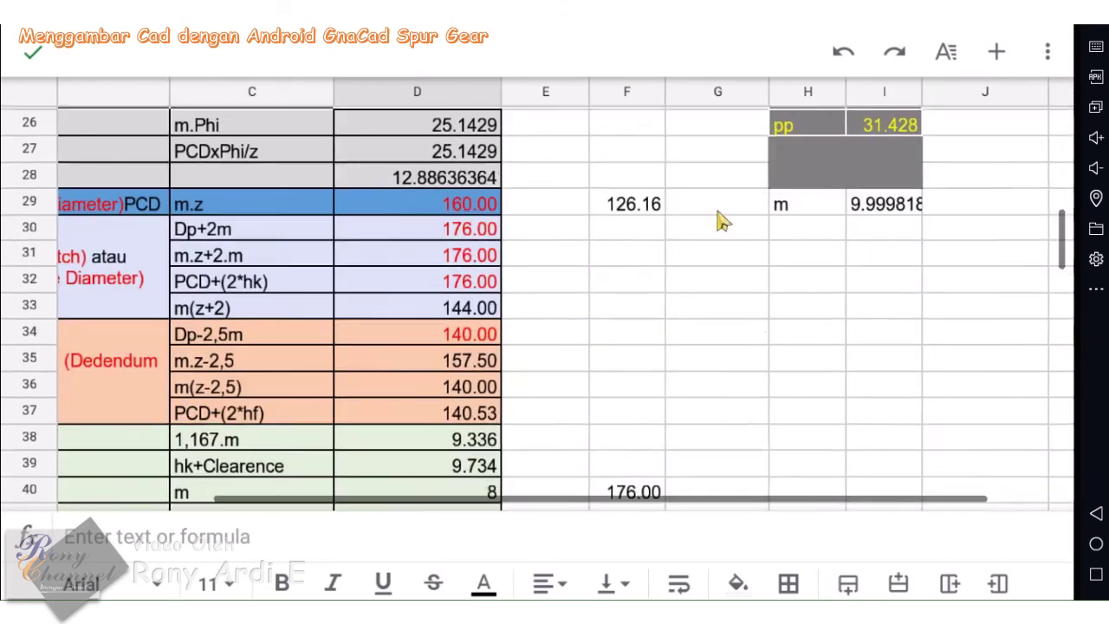
pyautogui.scroll(-2, 718, 217)
pyautogui.scroll(-1, 703, 206)
pyautogui.scroll(-1, 710, 286)
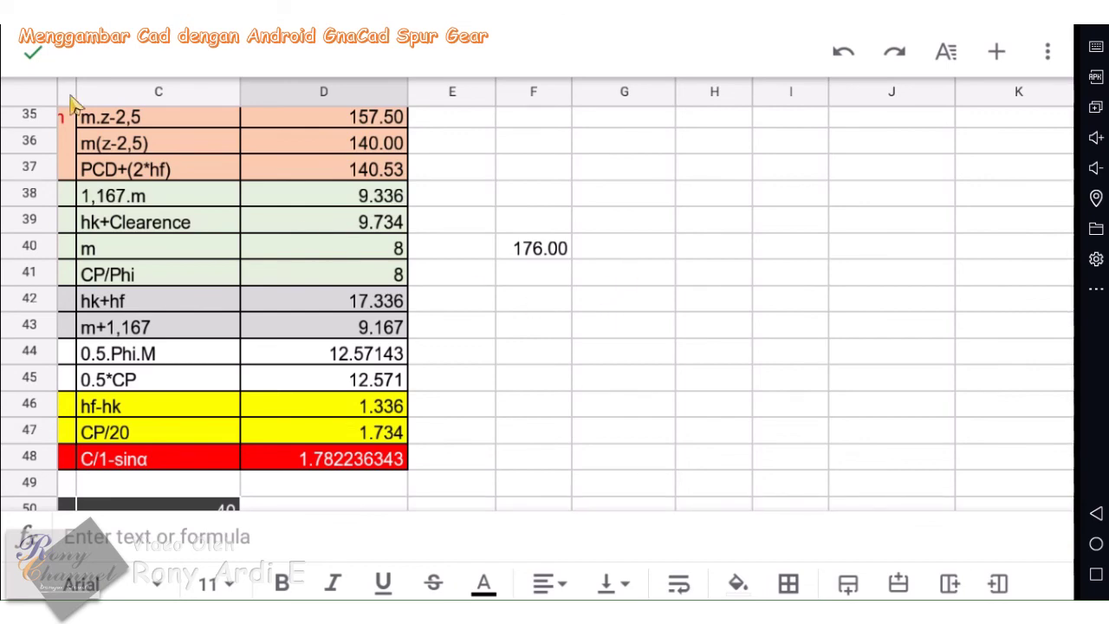
pyautogui.click(33, 53)
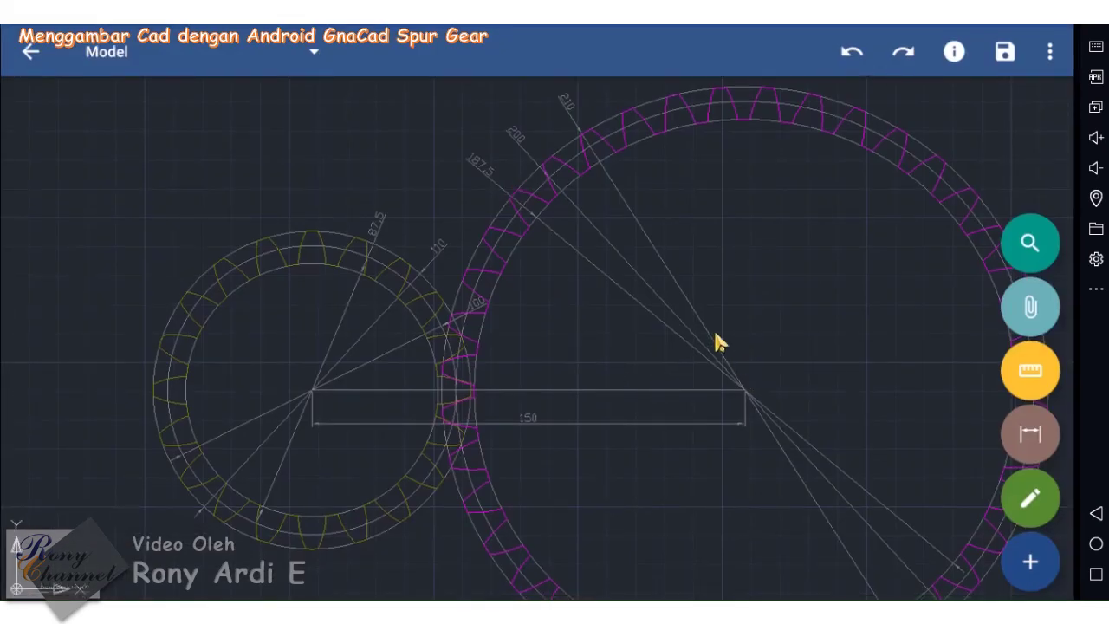
# - Preview the gear pair on the Layout1 sheet, cancelling the save prompt
pyautogui.scroll(-3, 572, 314)
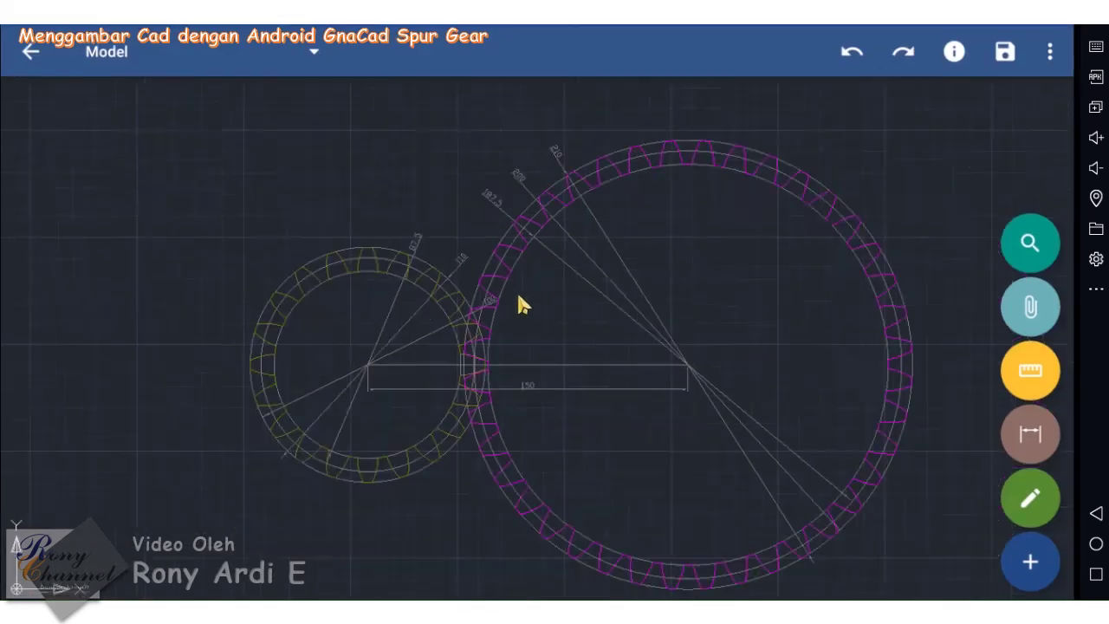
pyautogui.scroll(1, 519, 302)
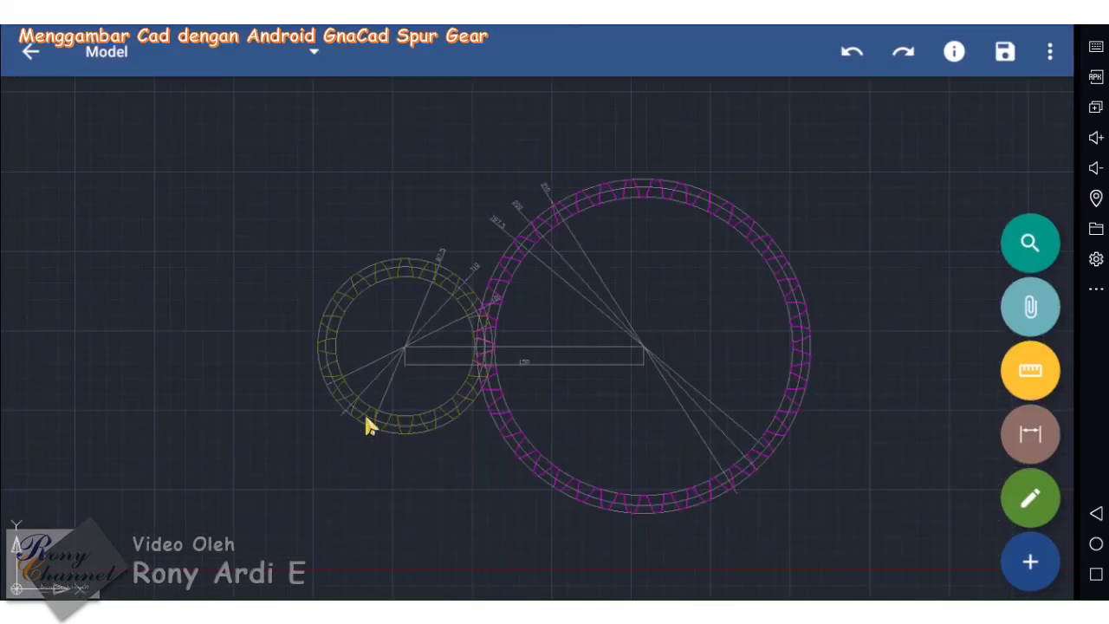
pyautogui.click(312, 55)
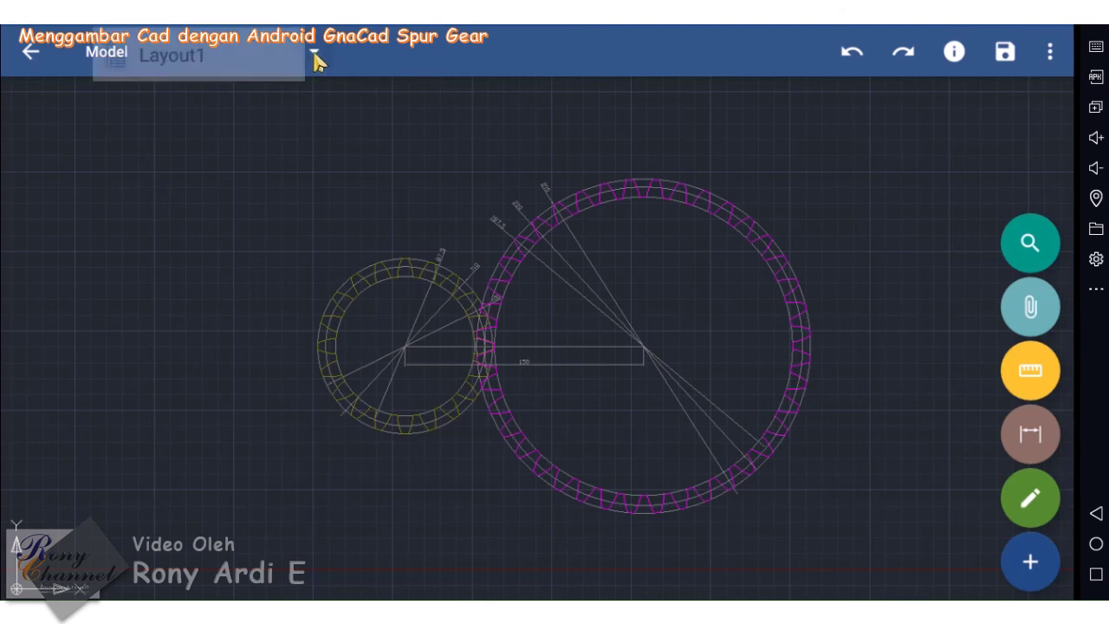
pyautogui.click(164, 118)
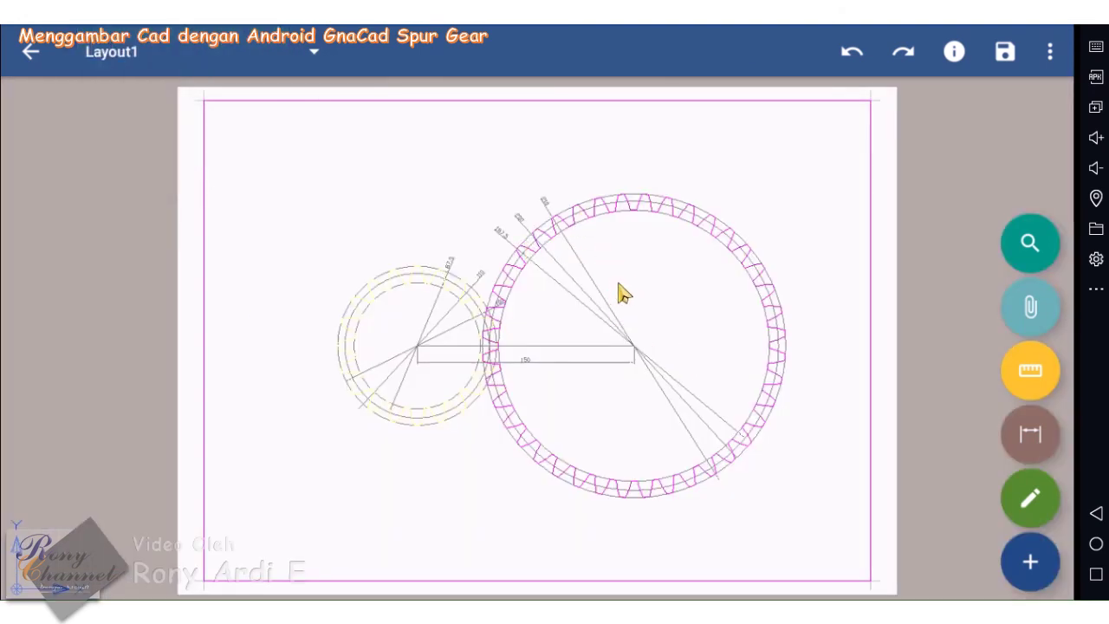
pyautogui.click(51, 52)
pyautogui.click(259, 370)
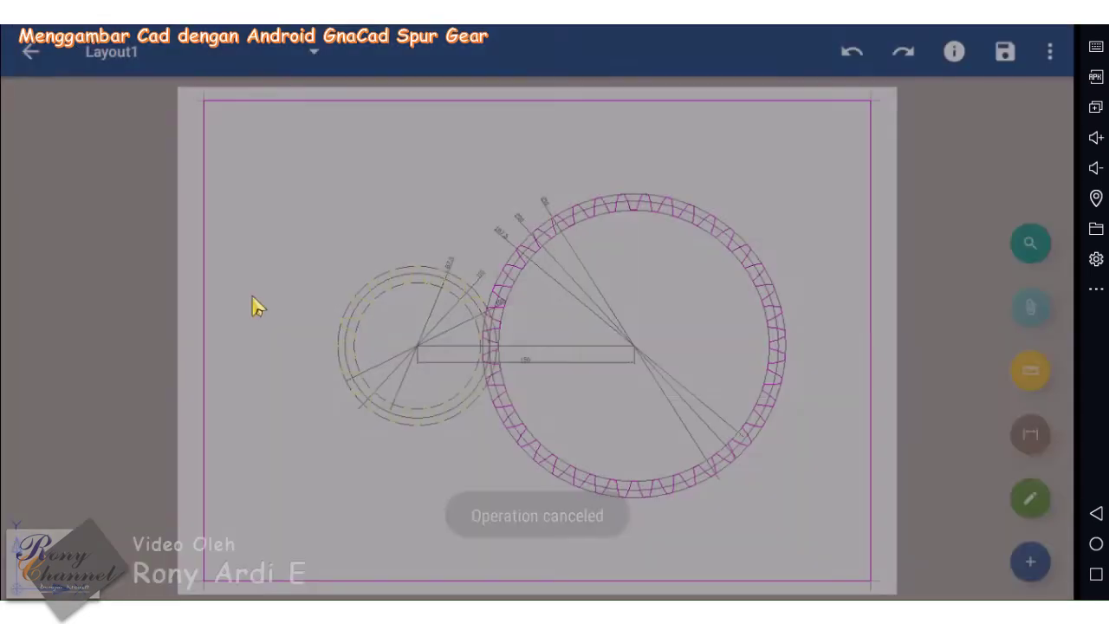
# - Return to Model space and pan the gear pair into view
pyautogui.click(312, 54)
pyautogui.click(141, 52)
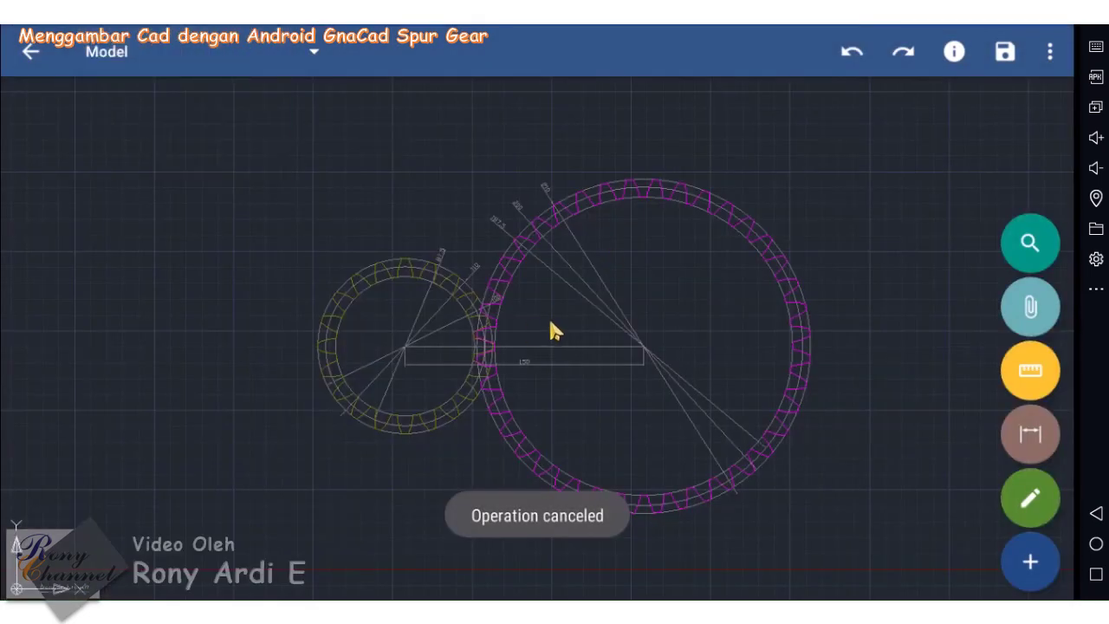
pyautogui.moveTo(862, 329); pyautogui.dragTo(775, 306)
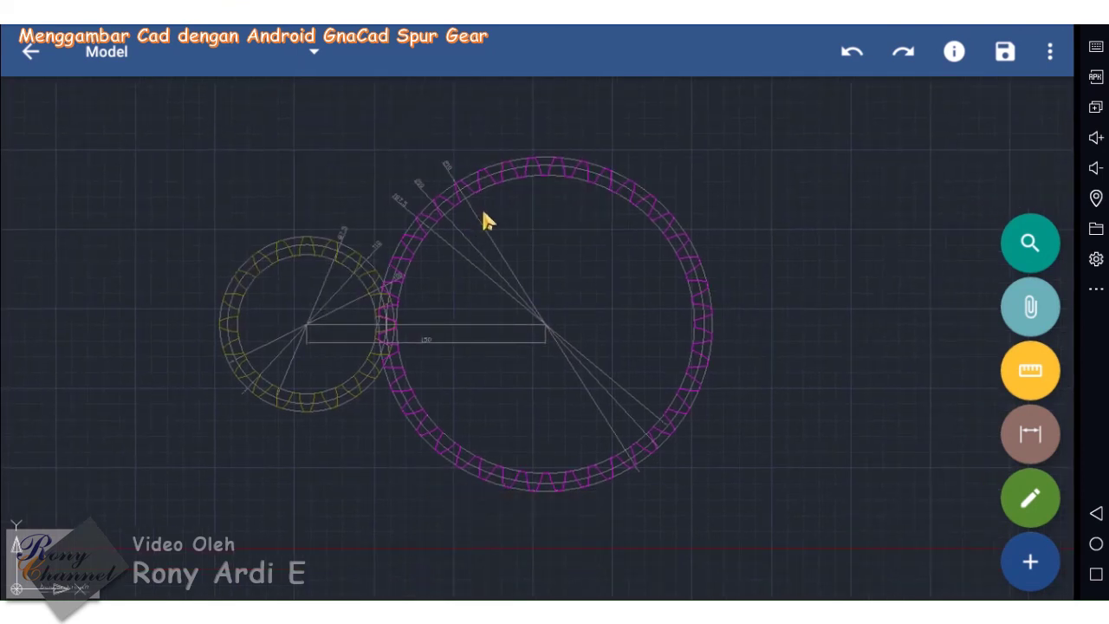
pyautogui.scroll(2, 387, 216)
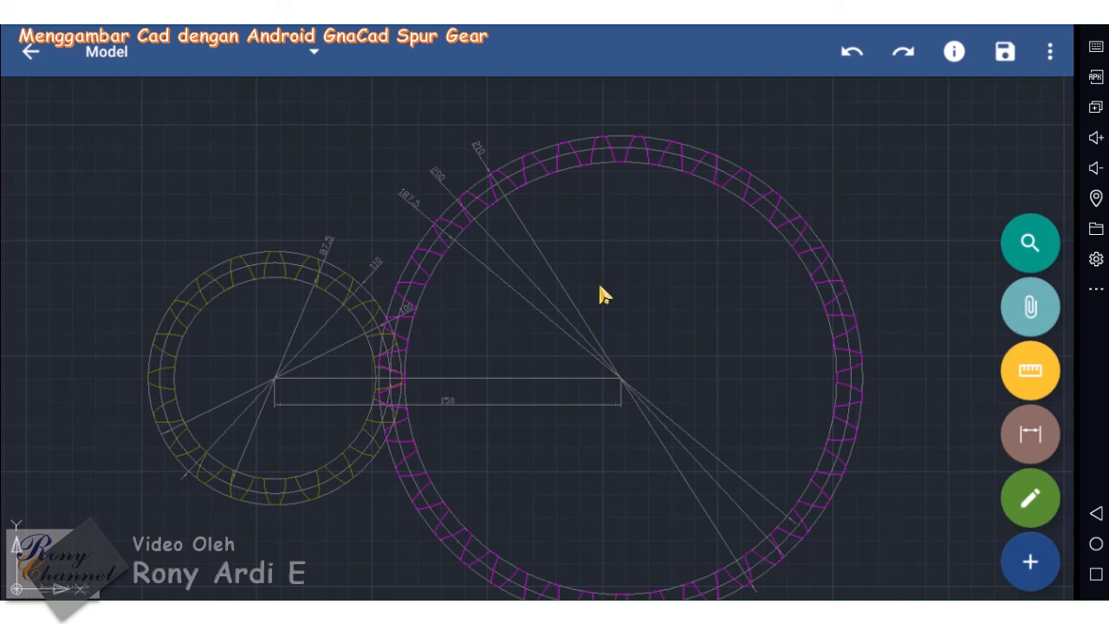
pyautogui.moveTo(618, 297); pyautogui.dragTo(617, 276)
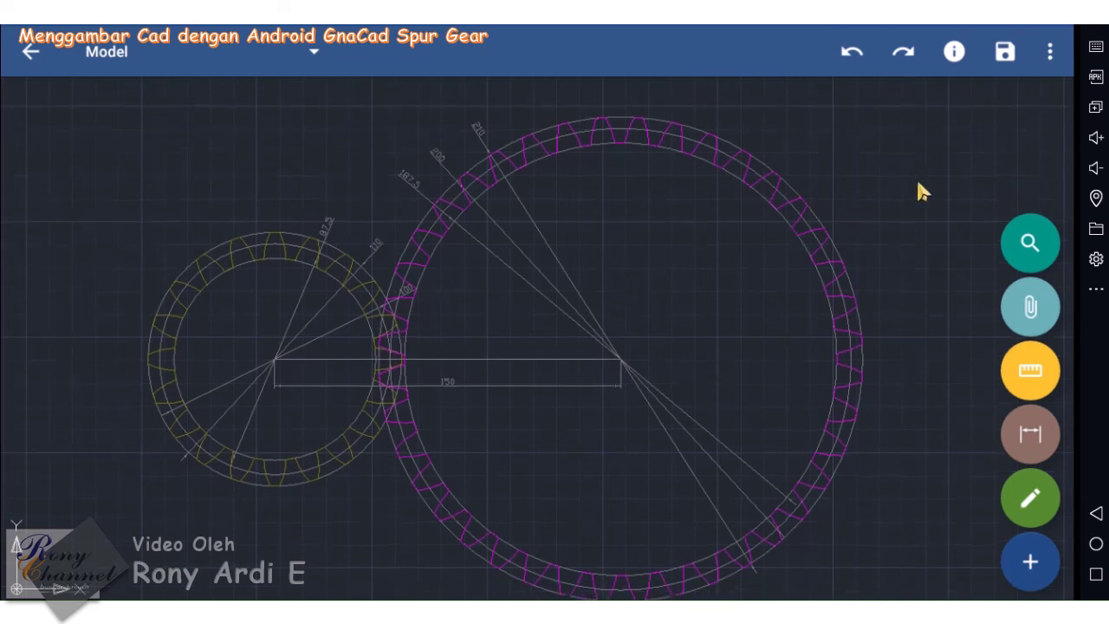